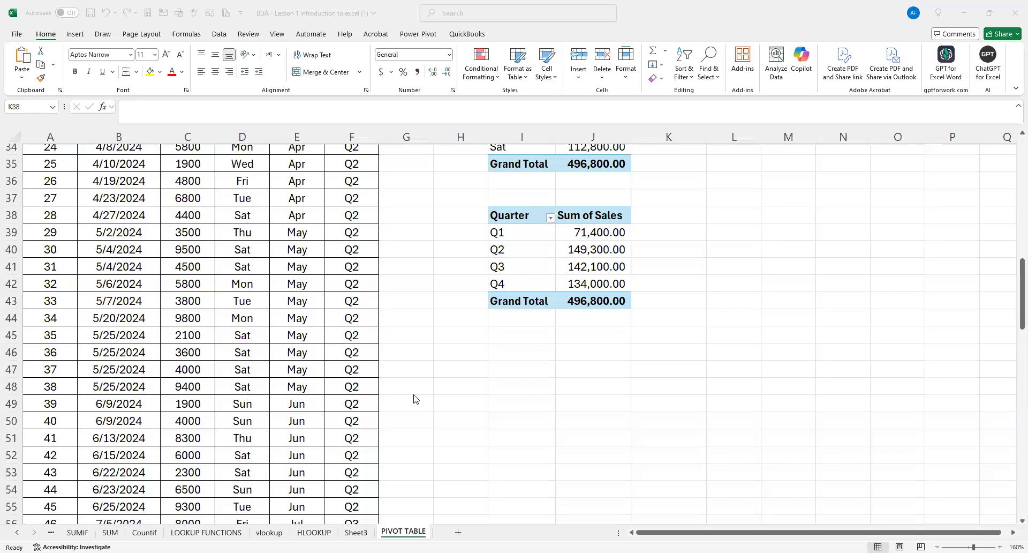
Review the pivot table uses listed above the 2024 sales data on the PIVOT TABLE sheet.
left_click(616, 227)
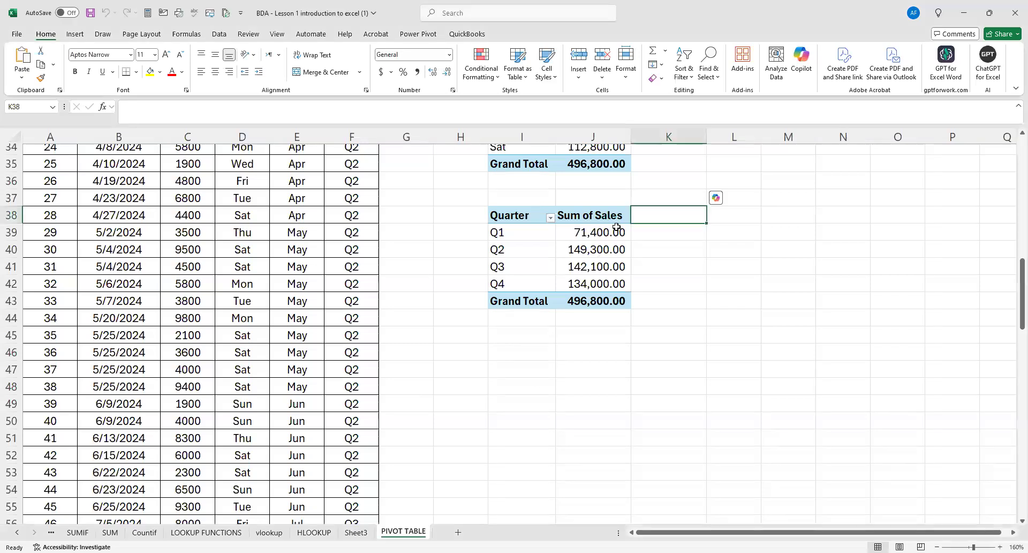
scroll(621, 222, "up", 3)
scroll(315, 236, "up", 5)
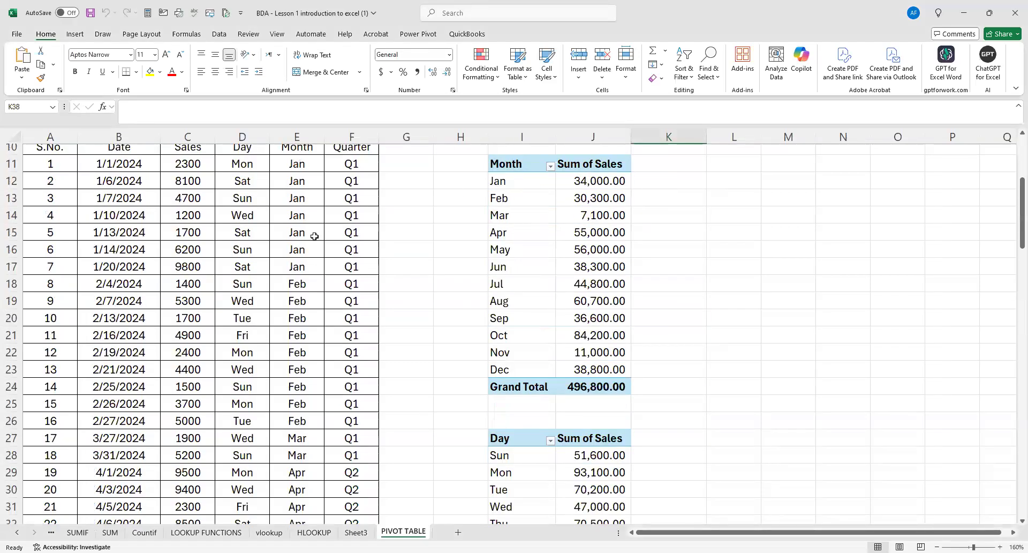
scroll(314, 236, "up", 3)
left_click_drag(100, 189, 200, 190)
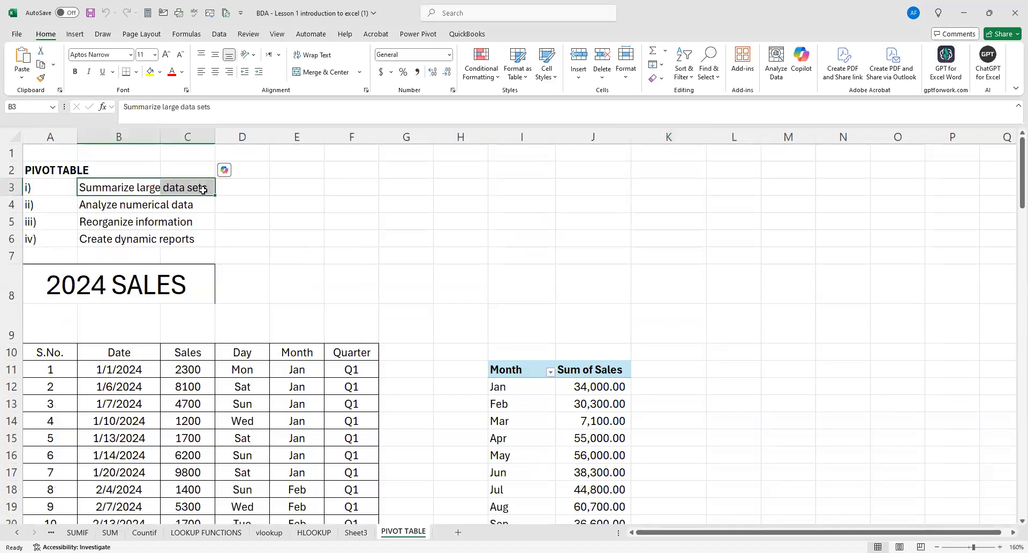
left_click(103, 204)
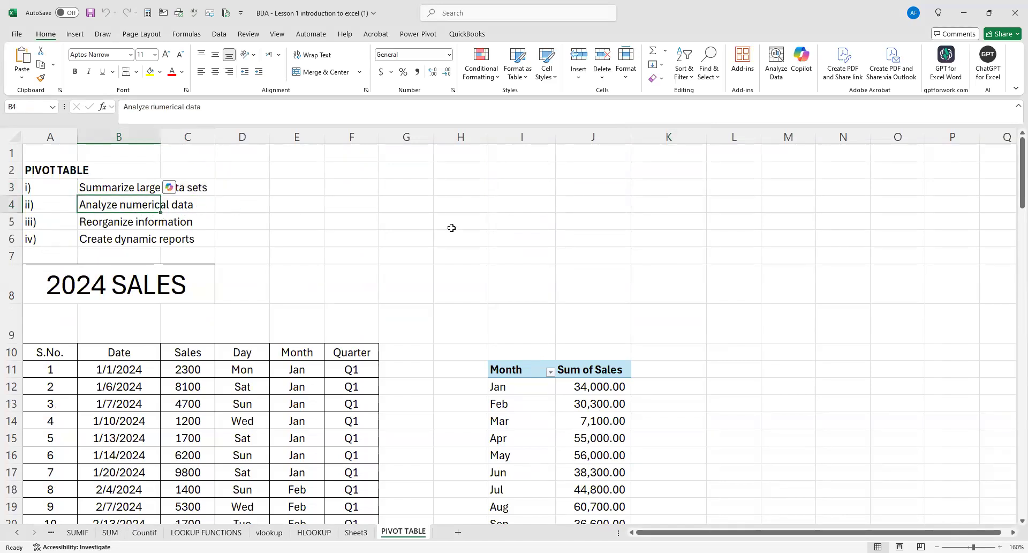
left_click(103, 223)
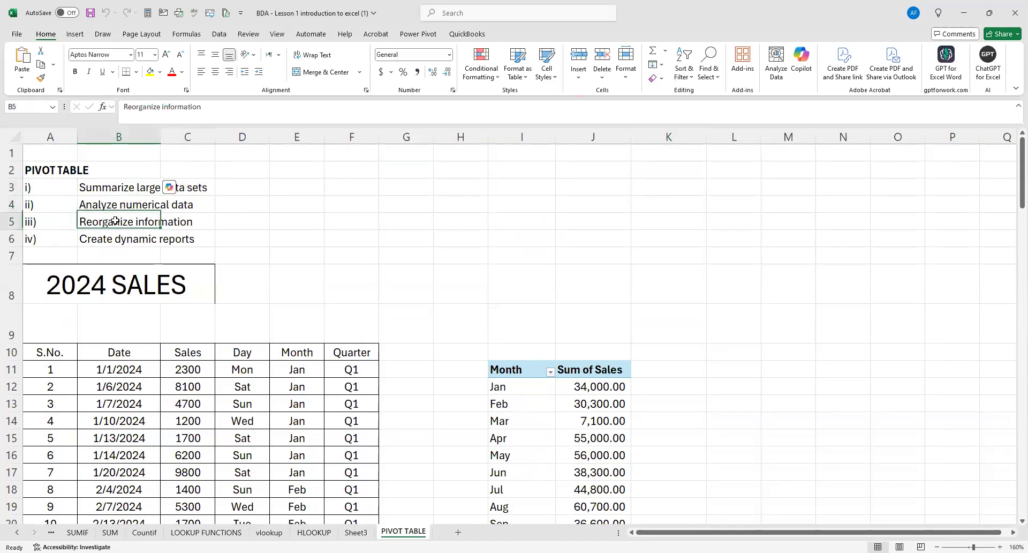
Highlight the "Create dynamic reports" entry in A6:C6 with a yellow fill.
left_click_drag(69, 237, 200, 242)
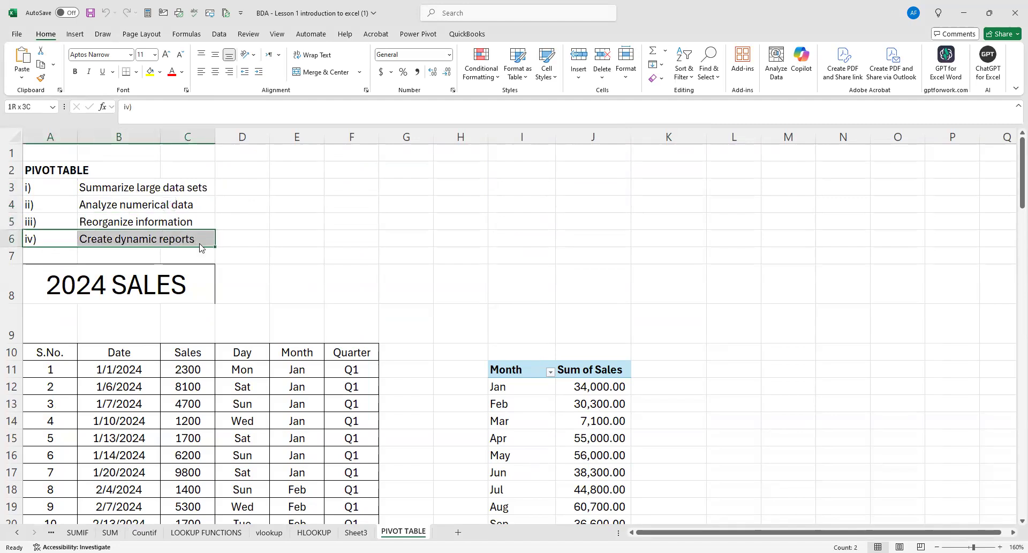
left_click(150, 71)
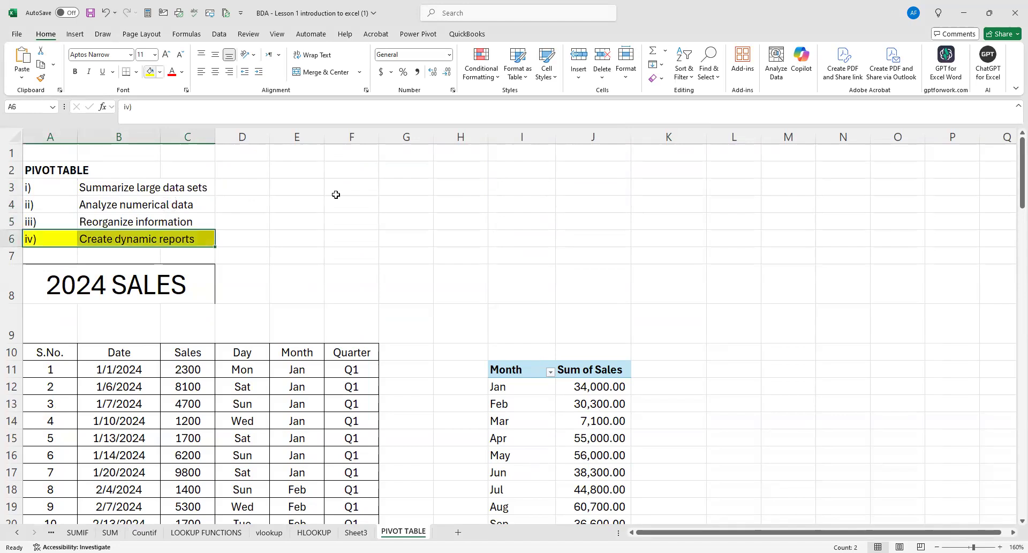
left_click(519, 307)
Compare the 2024 sales records with the month, day and quarter pivot summaries beside them.
scroll(611, 214, "down", 2)
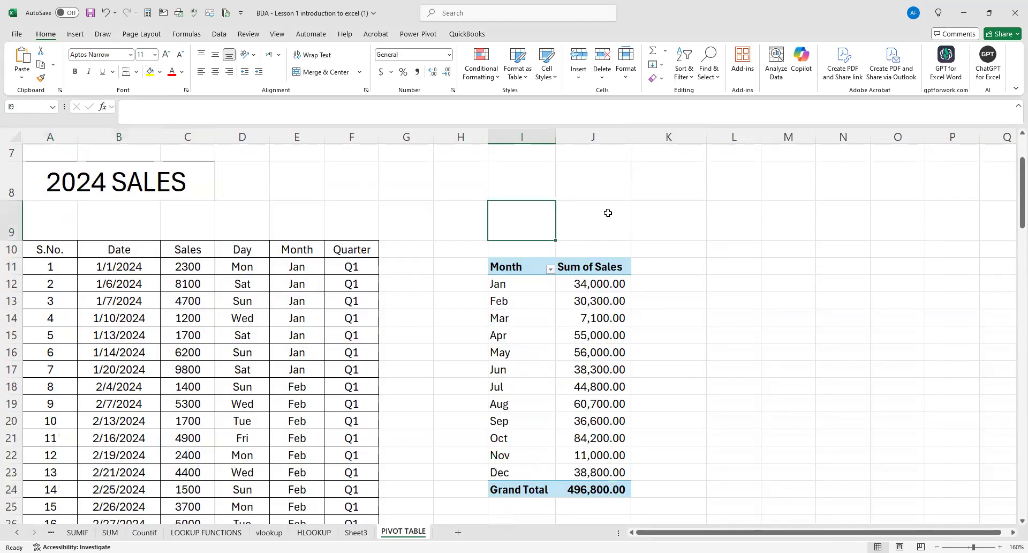
scroll(585, 233, "down", 1)
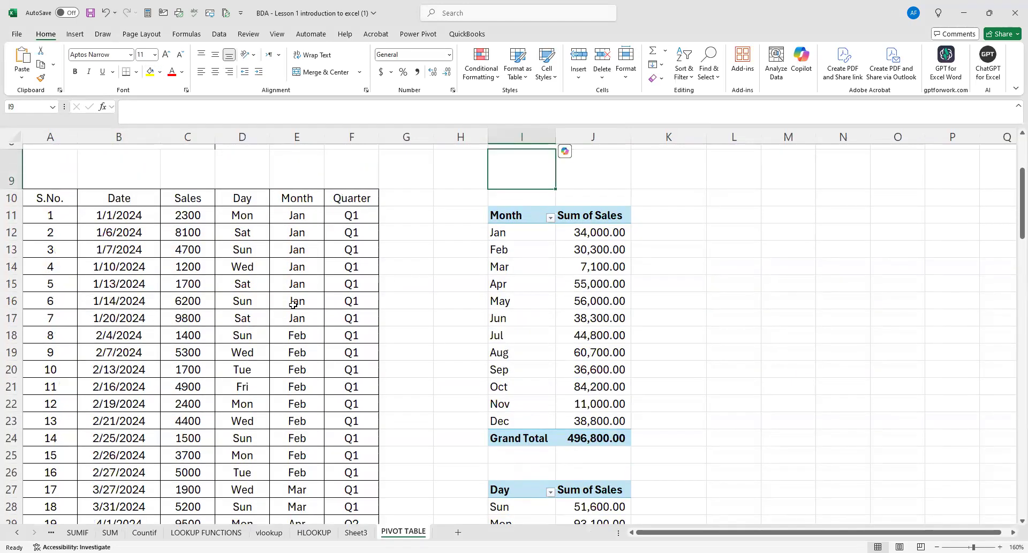
scroll(293, 305, "up", 3)
scroll(255, 330, "down", 3)
scroll(168, 368, "down", 3)
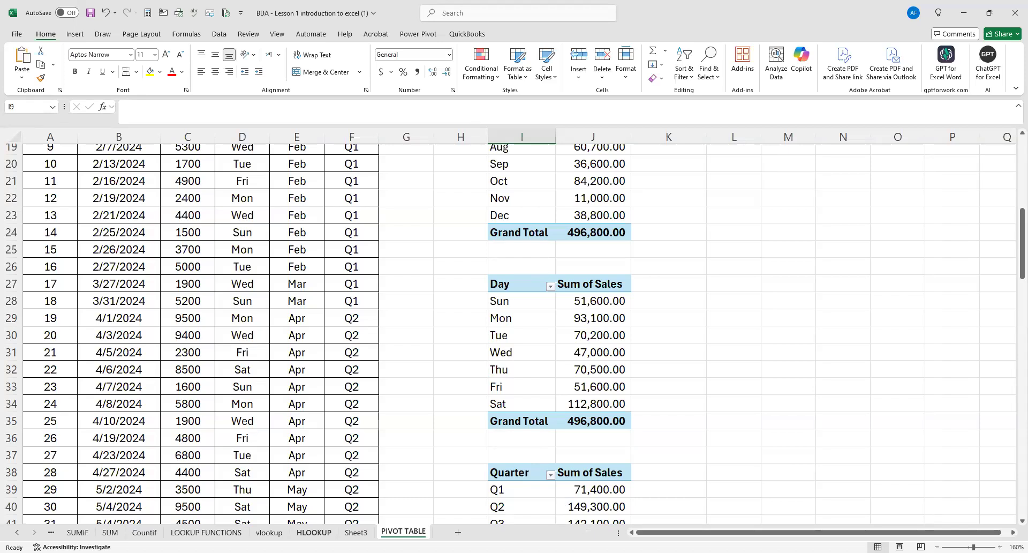
scroll(397, 448, "up", 6)
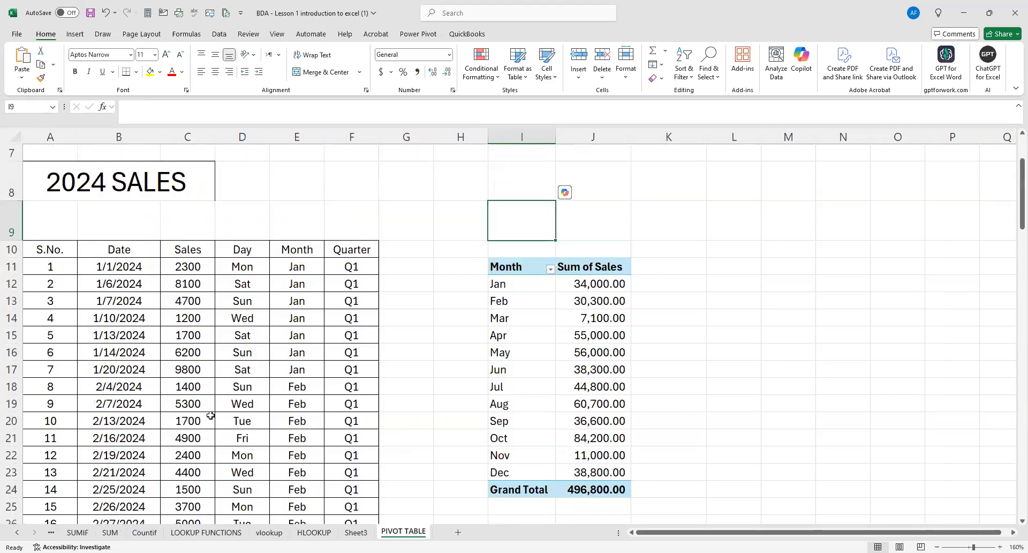
left_click(54, 352)
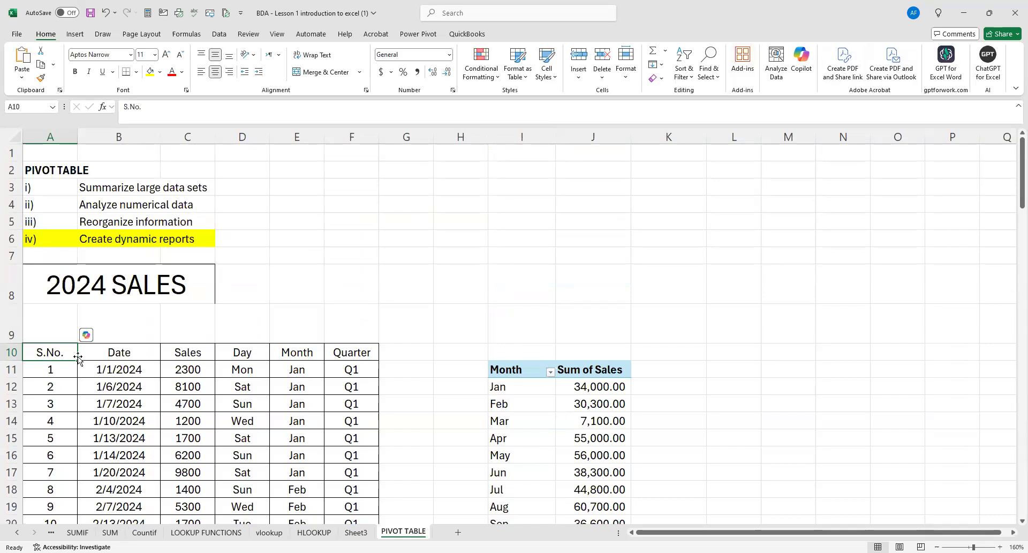
key("shift+Down")
key("shift+Down")
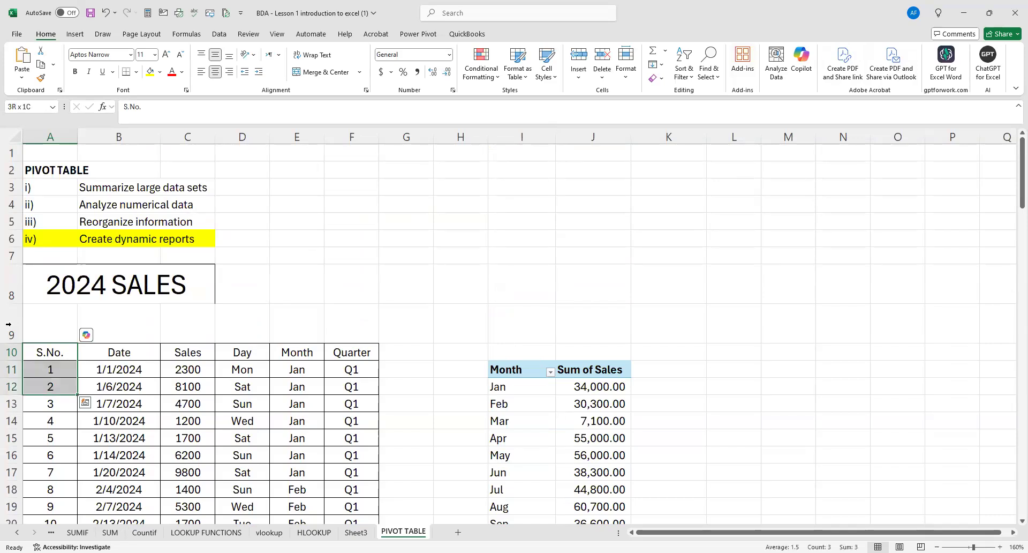
left_click(50, 350)
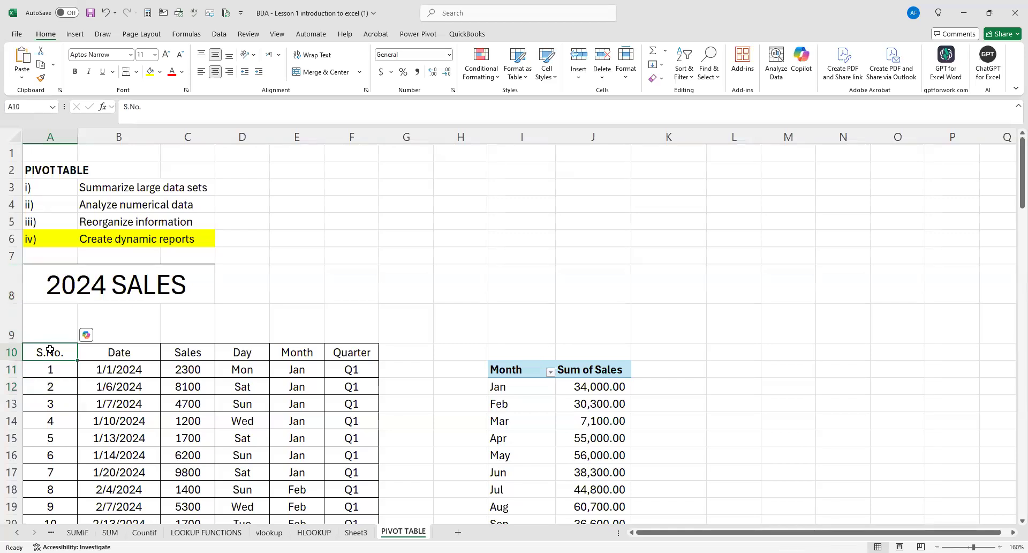
key("shift+Right")
key("shift+Right")
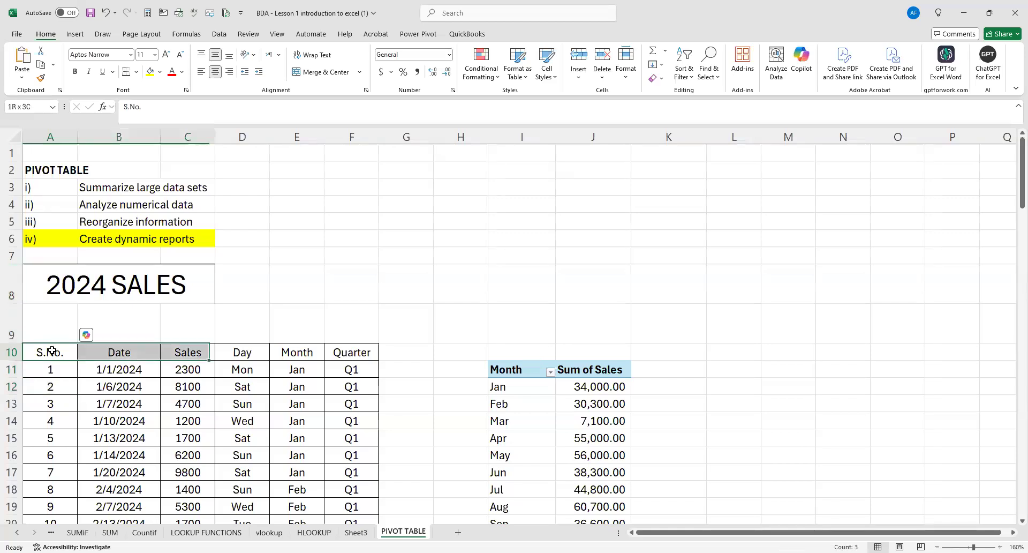
key("shift+Right")
key("shift+Right")
key("shift+Right")
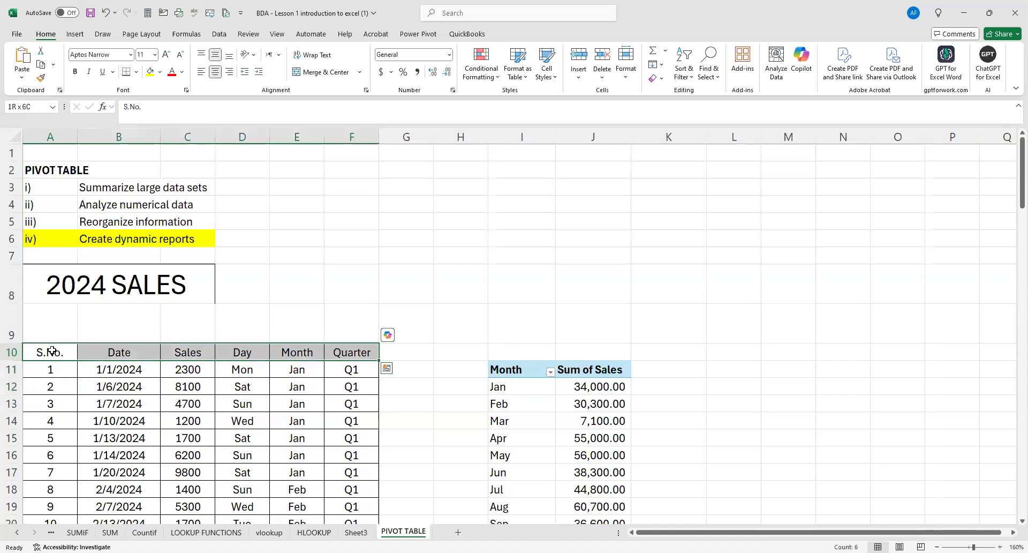
key("ctrl+shift+Down")
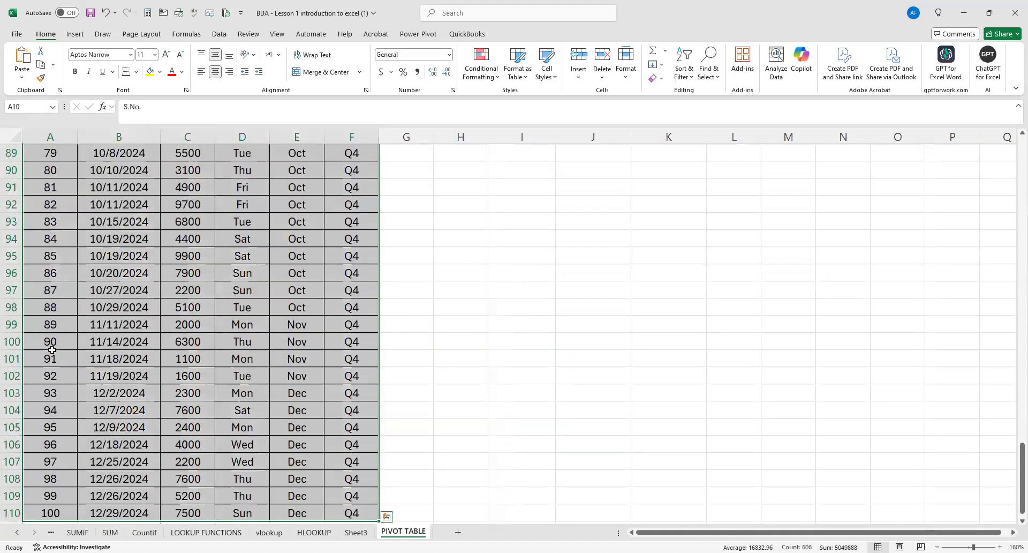
key("ctrl+q")
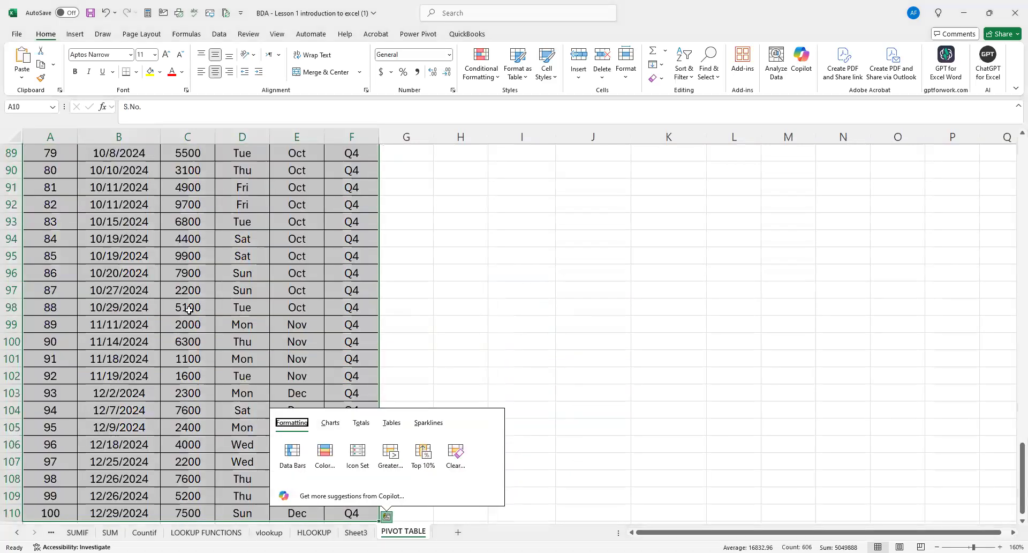
left_click(177, 301)
scroll(150, 295, "up", 13)
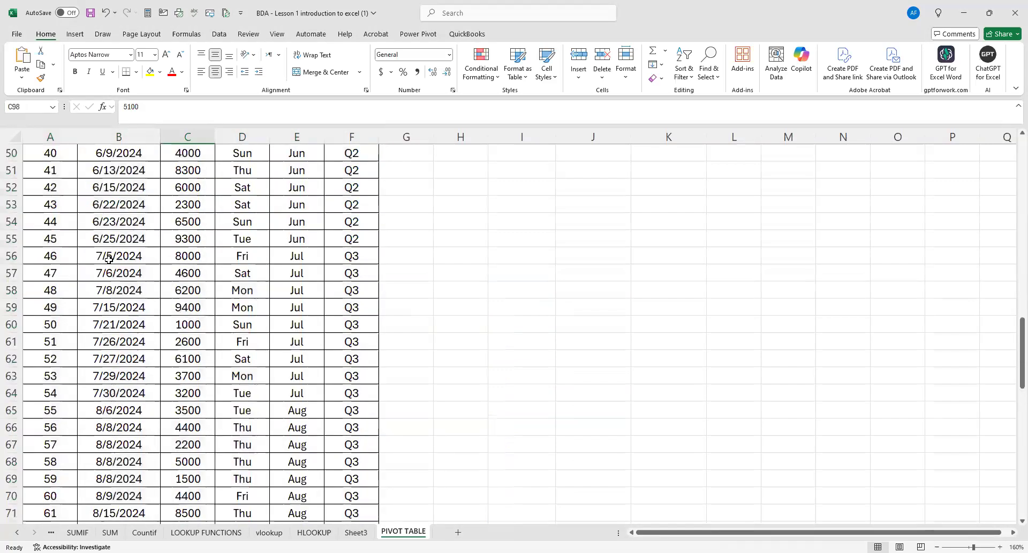
scroll(104, 252, "up", 16)
Copy the whole sales table with its headers, from S.No. to Quarter, and paste it at A1 of a new worksheet.
left_click(43, 351)
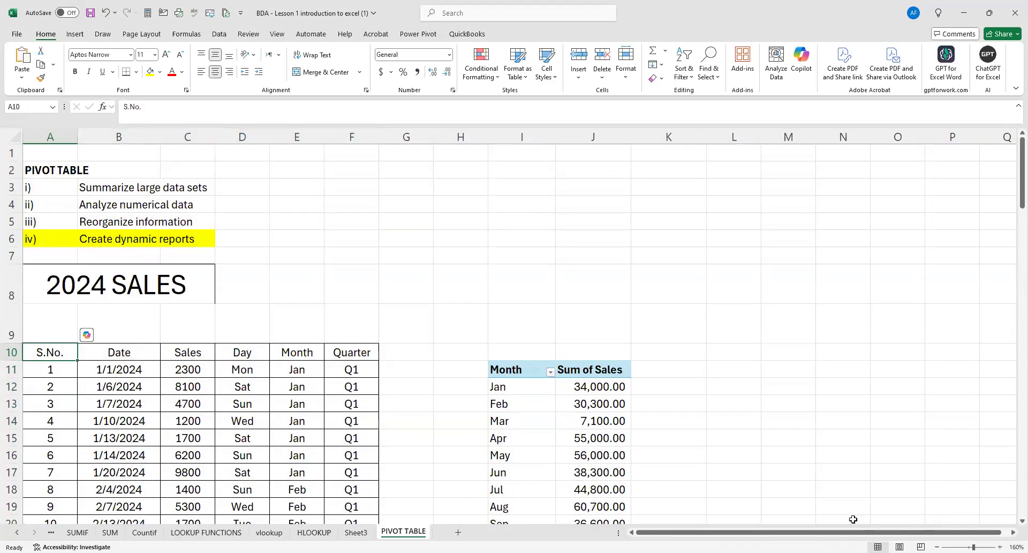
key("shift+Right")
key("shift+Right")
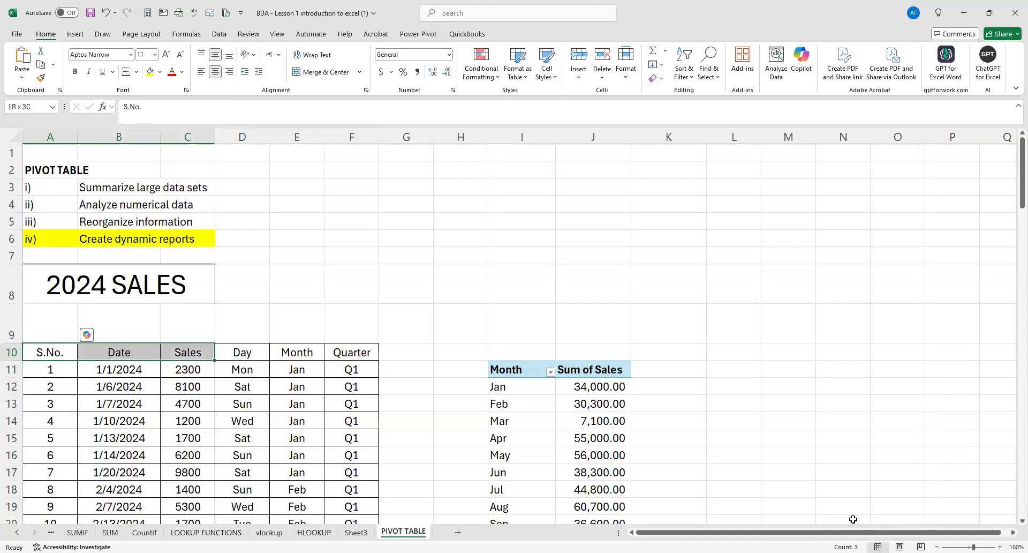
key("ctrl+shift+Right")
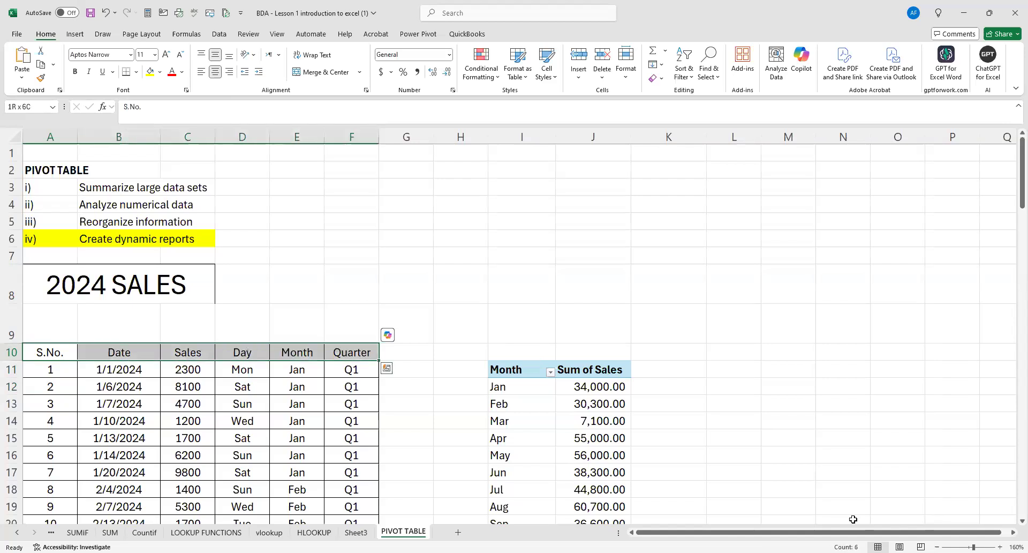
key("ctrl+shift+Down")
key("ctrl+c")
left_click(458, 532)
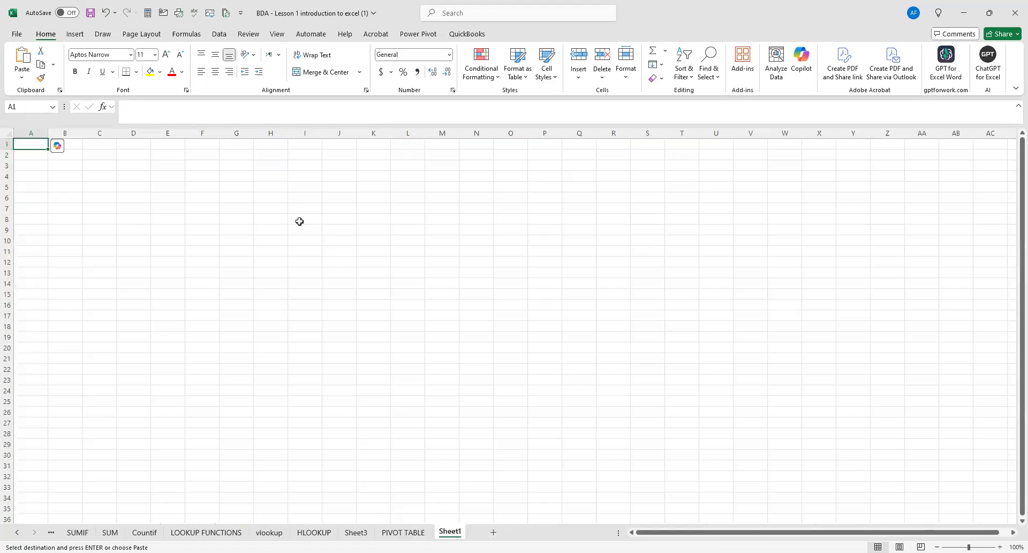
key("ctrl+v")
Widen the Date column of the pasted table so the full dates fit.
left_click(270, 219)
left_click_drag(82, 136, 106, 139)
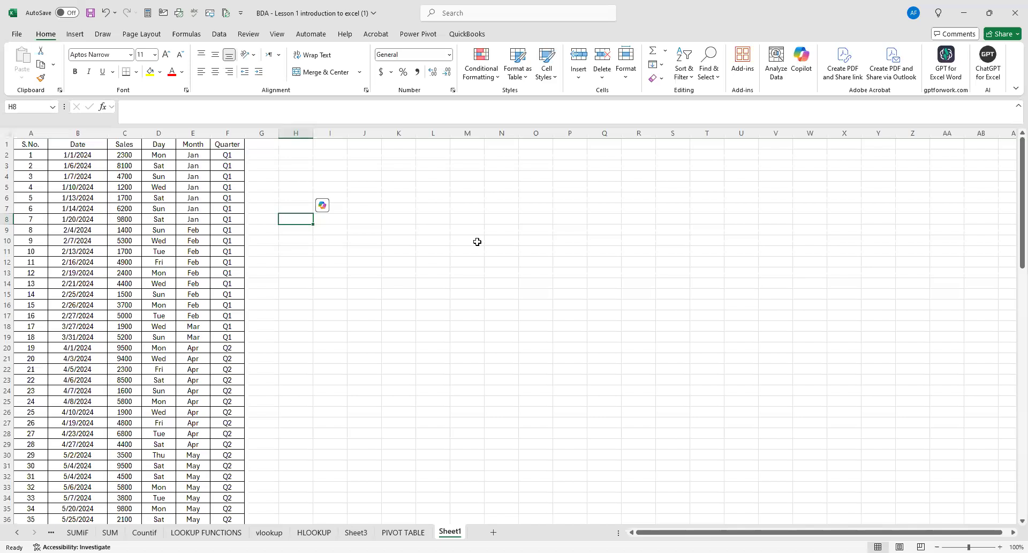
scroll(424, 264, "up", 1, "ctrl")
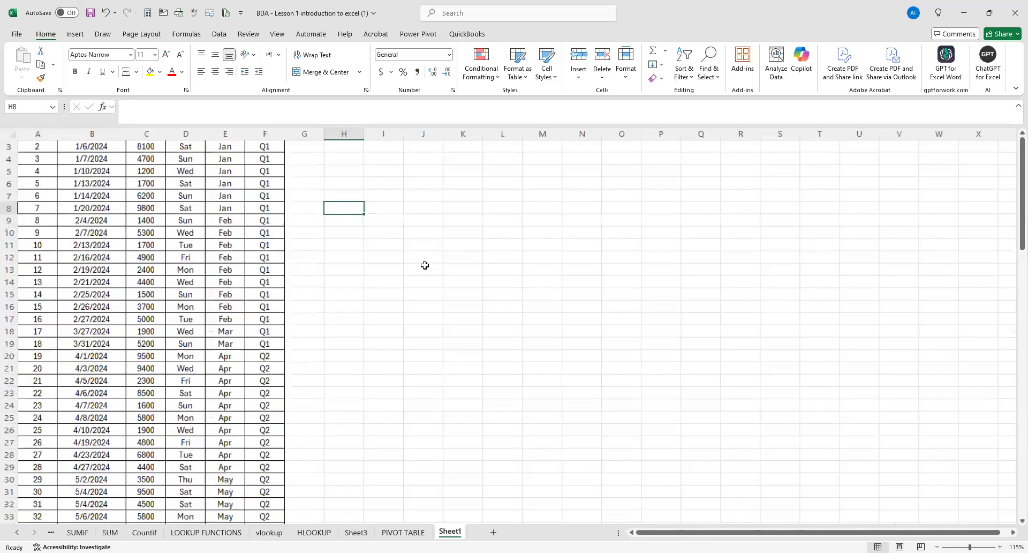
scroll(410, 268, "up", 1, "ctrl")
scroll(294, 249, "up", 2)
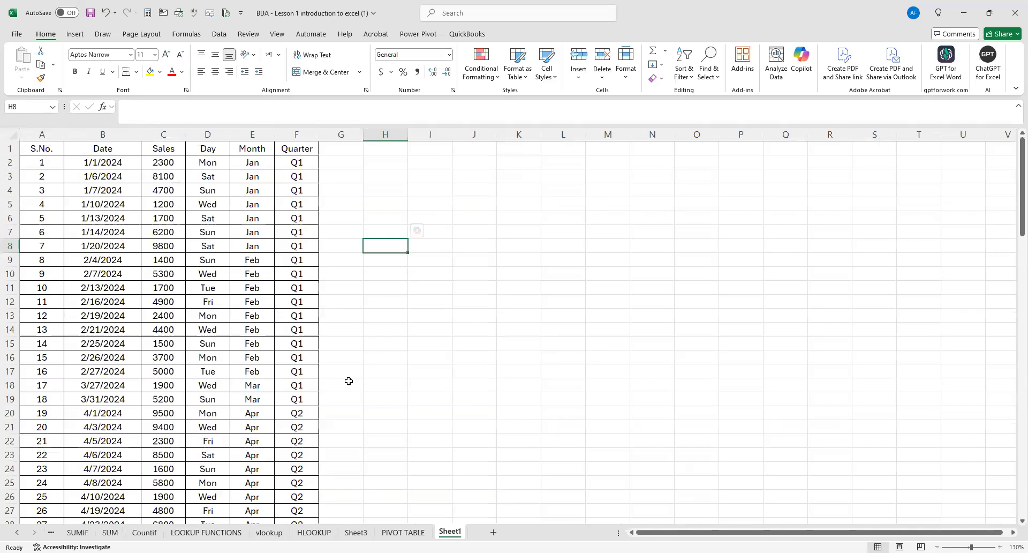
Rename the new worksheet as PIVOT SOURCE DATA.
right_click(454, 532)
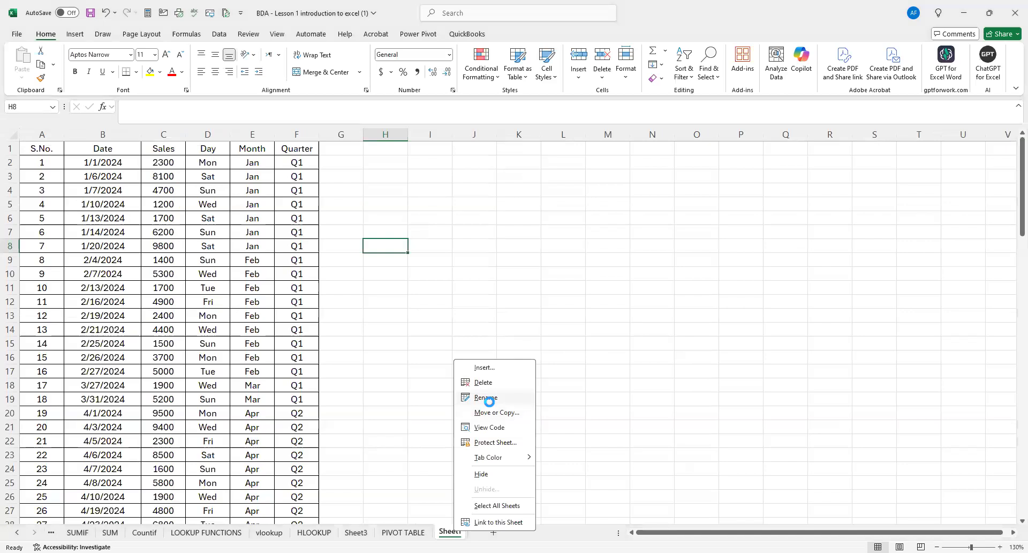
left_click(489, 400)
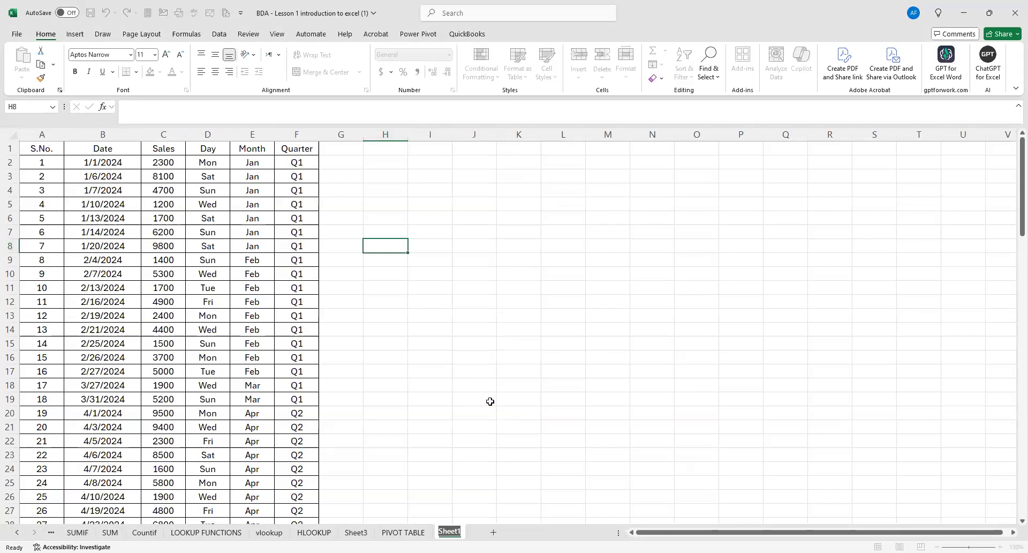
type("PIVOT SOURCE")
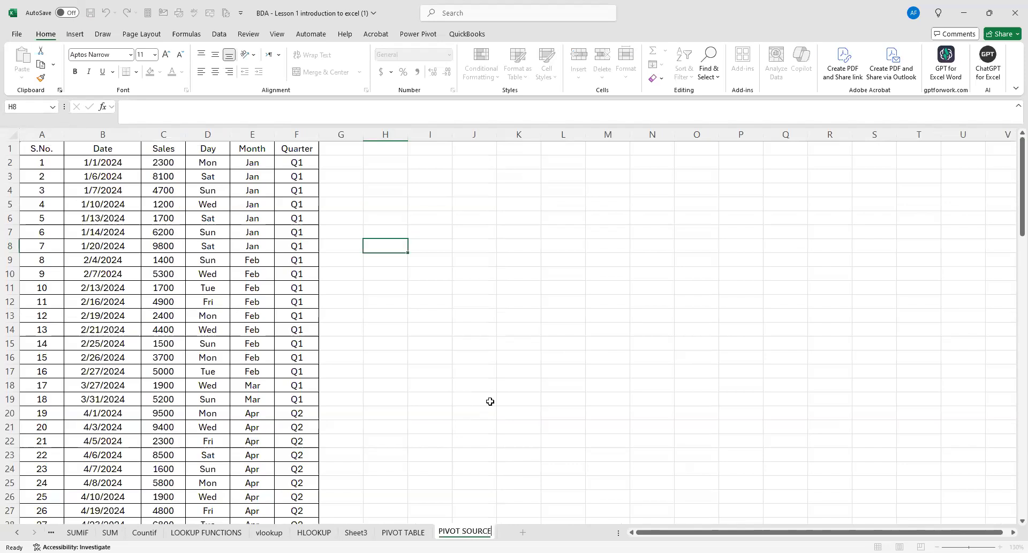
type(" DATA")
left_click(490, 401)
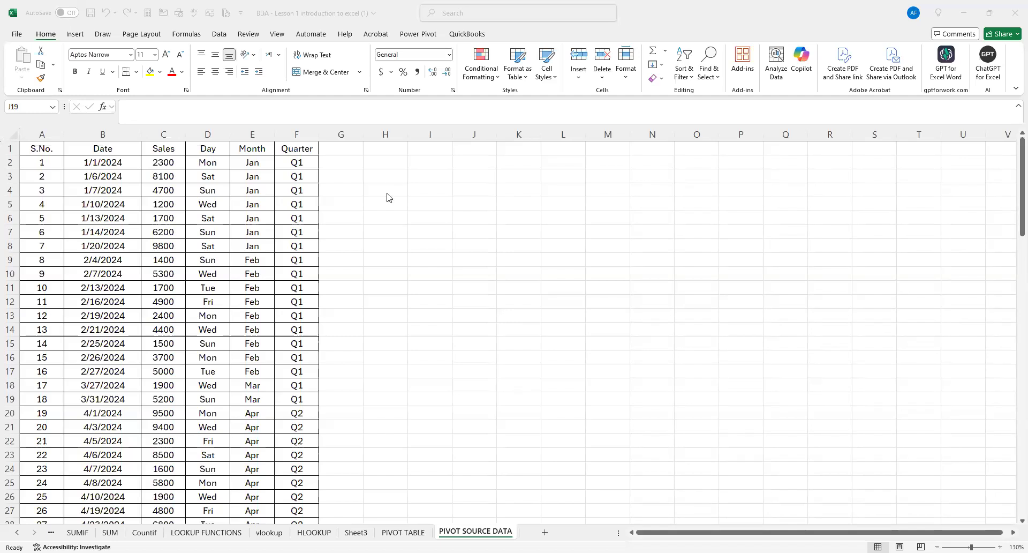
Return to the PIVOT TABLE sheet, clear the table selection and examine the sales data beside the monthly summary.
left_click(270, 169)
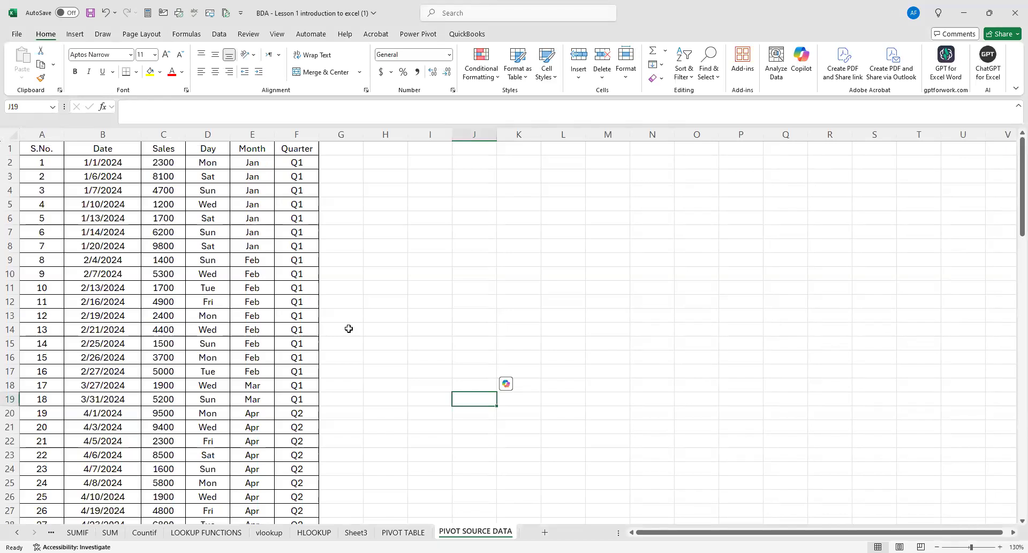
left_click(404, 532)
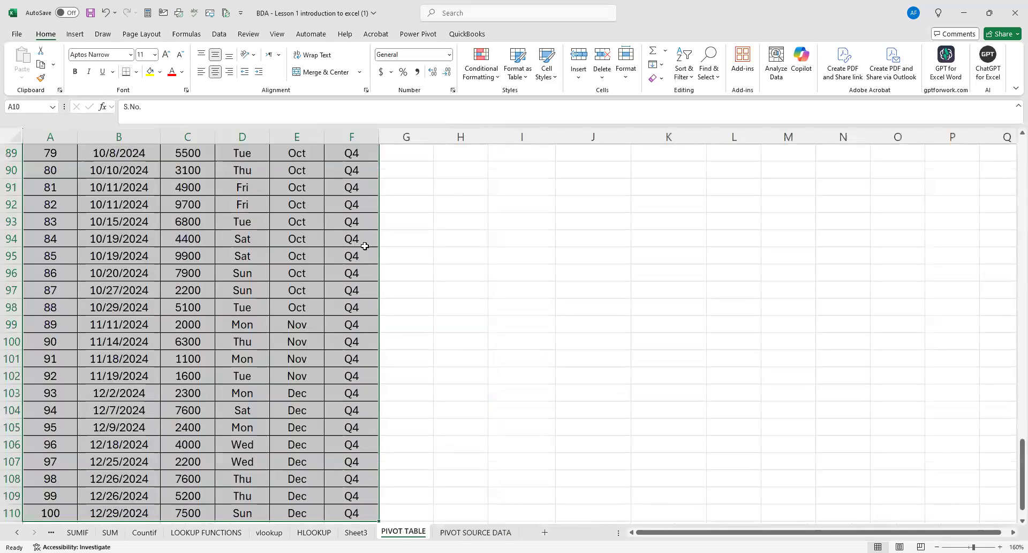
scroll(431, 257, "up", 12)
scroll(431, 259, "up", 17)
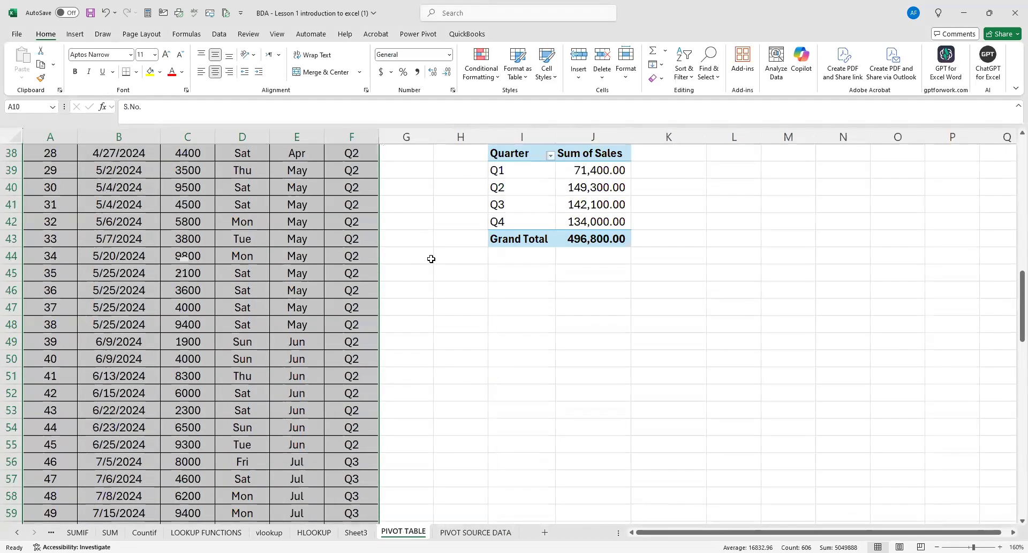
left_click(382, 309)
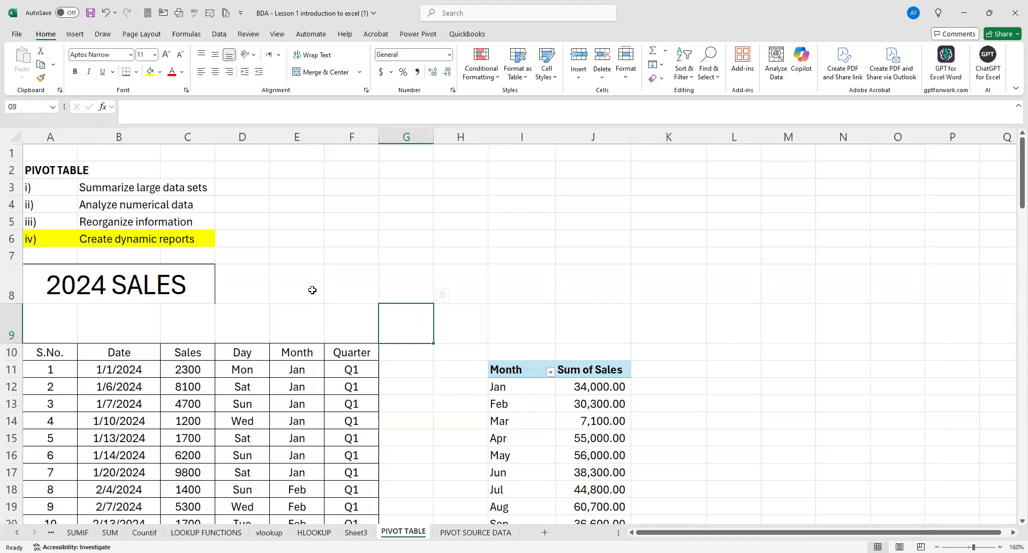
scroll(138, 354, "down", 3)
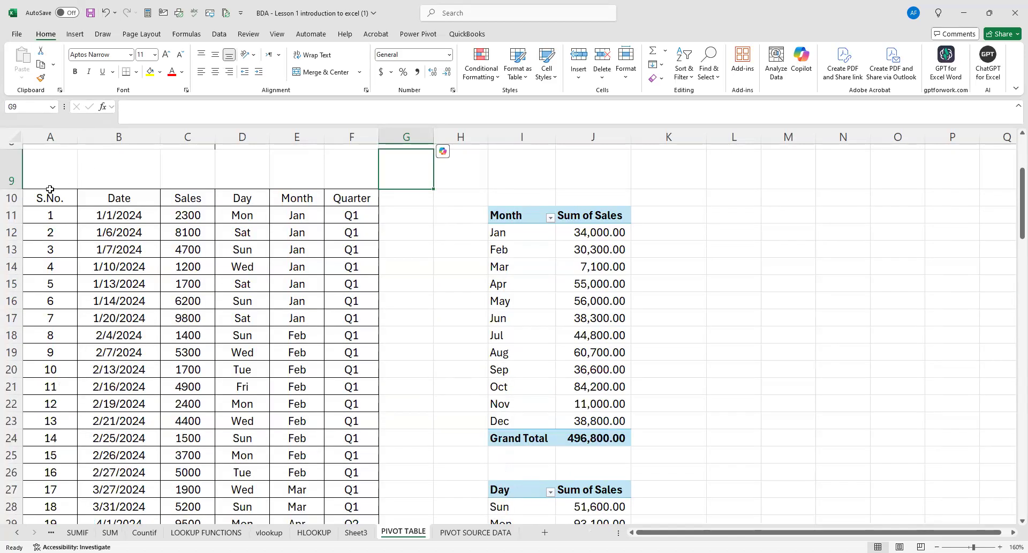
Examine the sales table on the PIVOT TABLE sheet and its copy on the PIVOT SOURCE DATA sheet.
left_click(66, 198)
left_click_drag(153, 274, 351, 517)
left_click(476, 532)
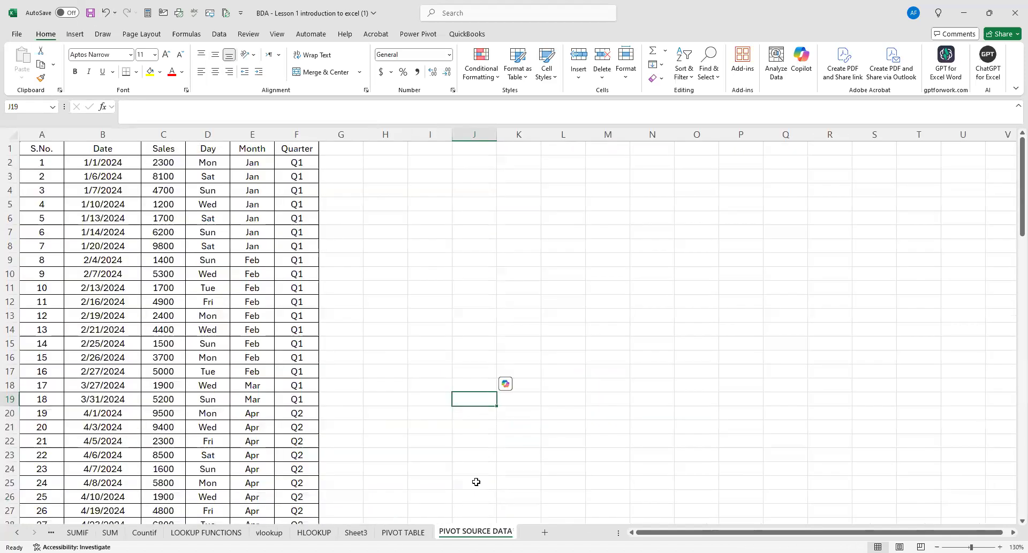
scroll(454, 515, "down", 3)
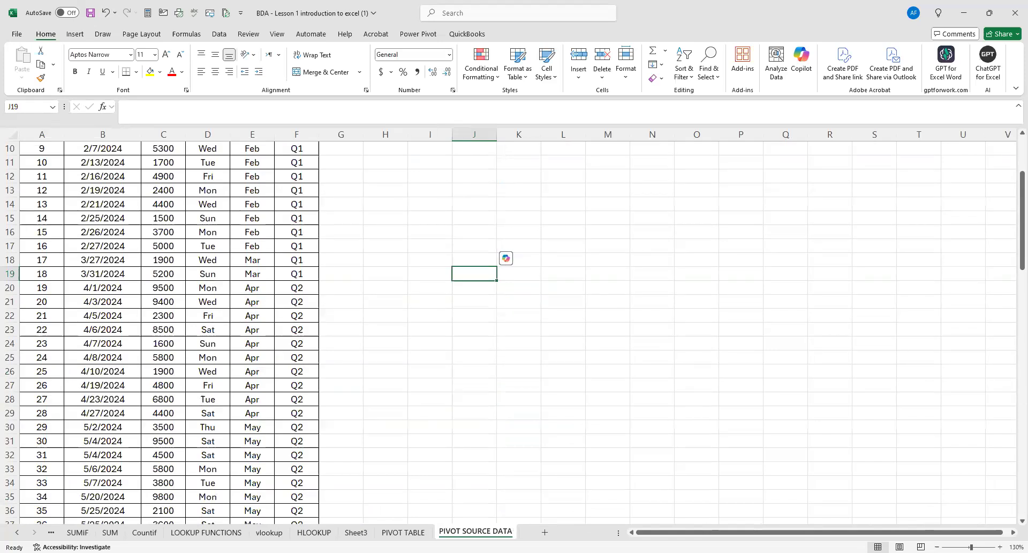
right_click(475, 532)
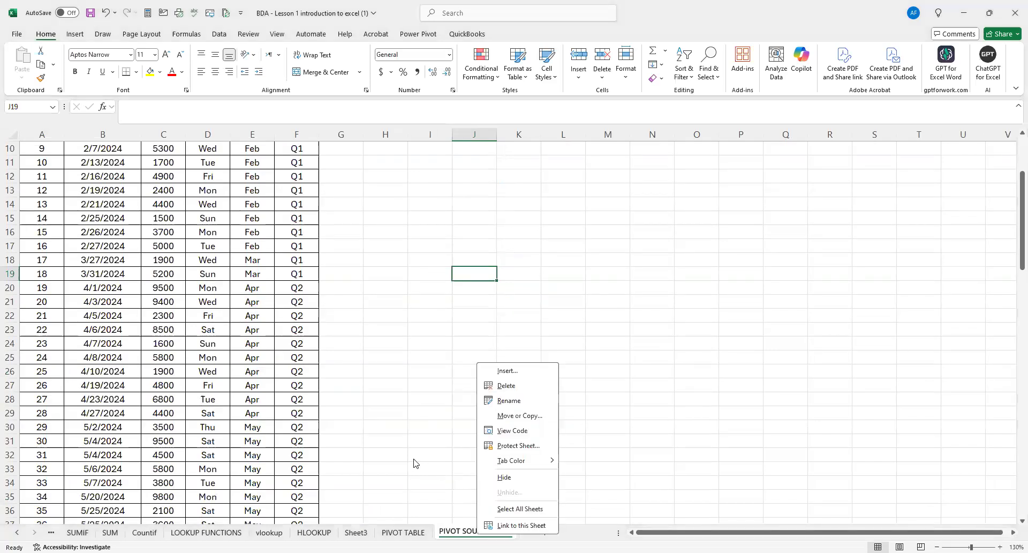
right_click(475, 529)
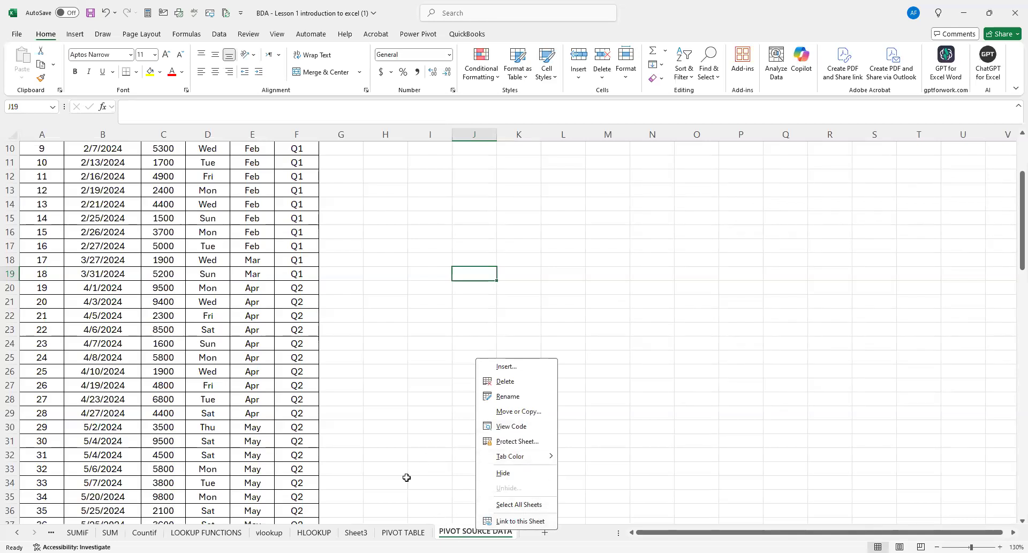
left_click(484, 530)
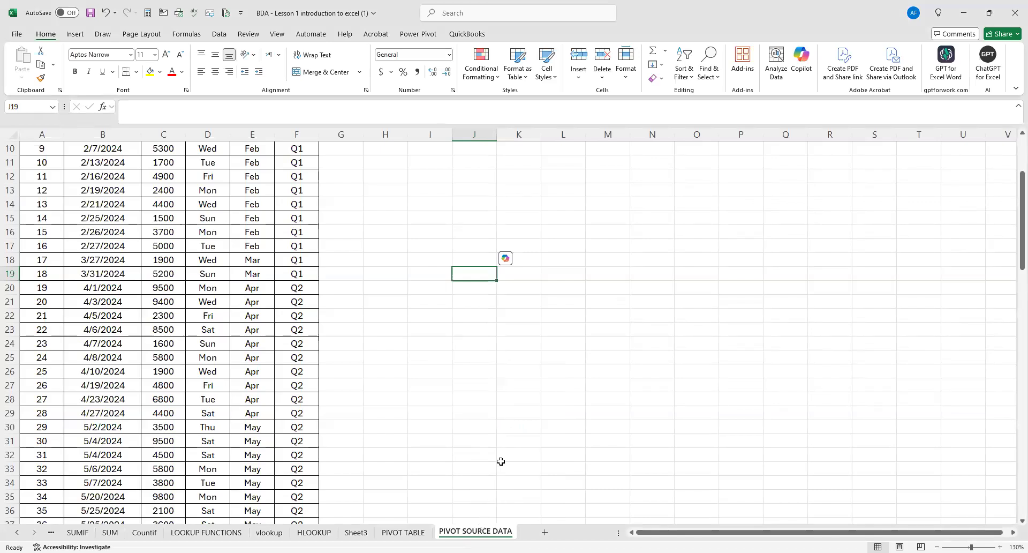
left_click(413, 373)
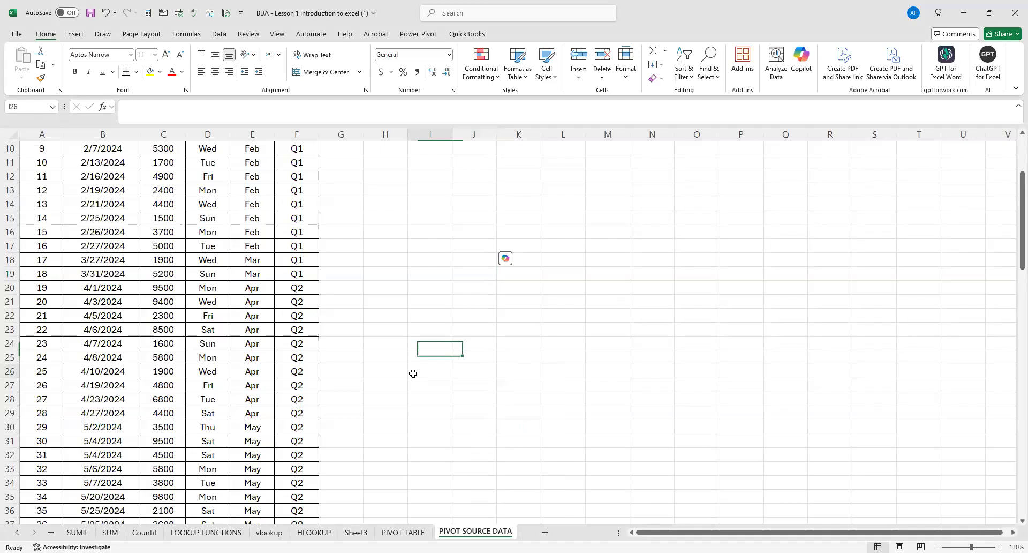
Make the header row from S.No. to Quarter bold on the PIVOT SOURCE DATA sheet.
scroll(432, 323, "up", 2, "ctrl")
scroll(432, 323, "up", 4)
left_click(58, 155)
left_click_drag(132, 155, 349, 154)
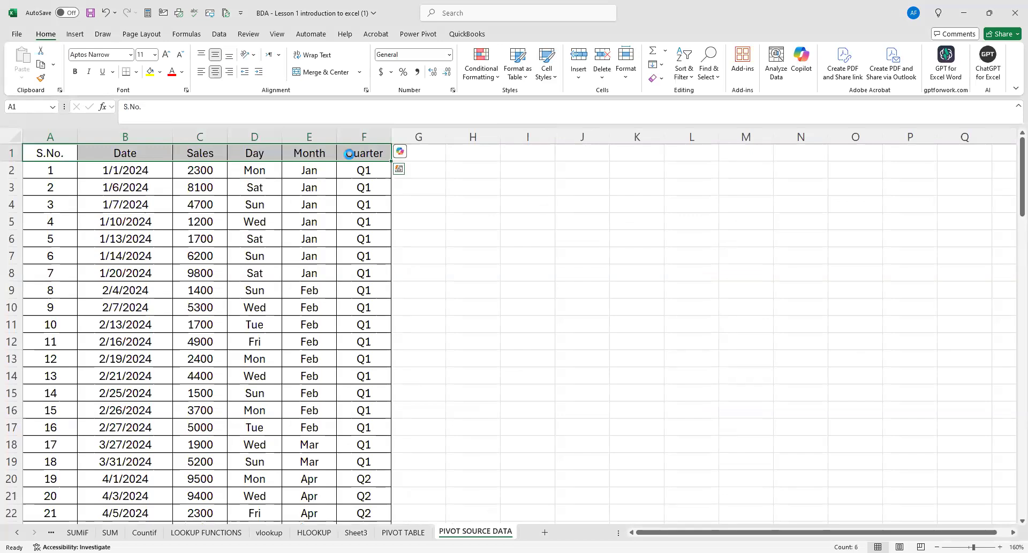
key("ctrl+b")
left_click(486, 225)
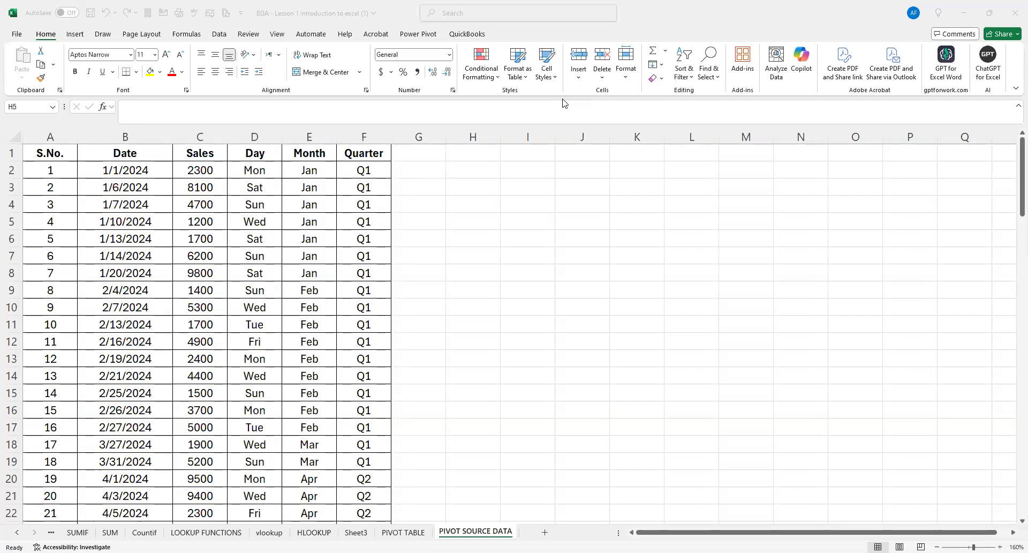
left_click(67, 158)
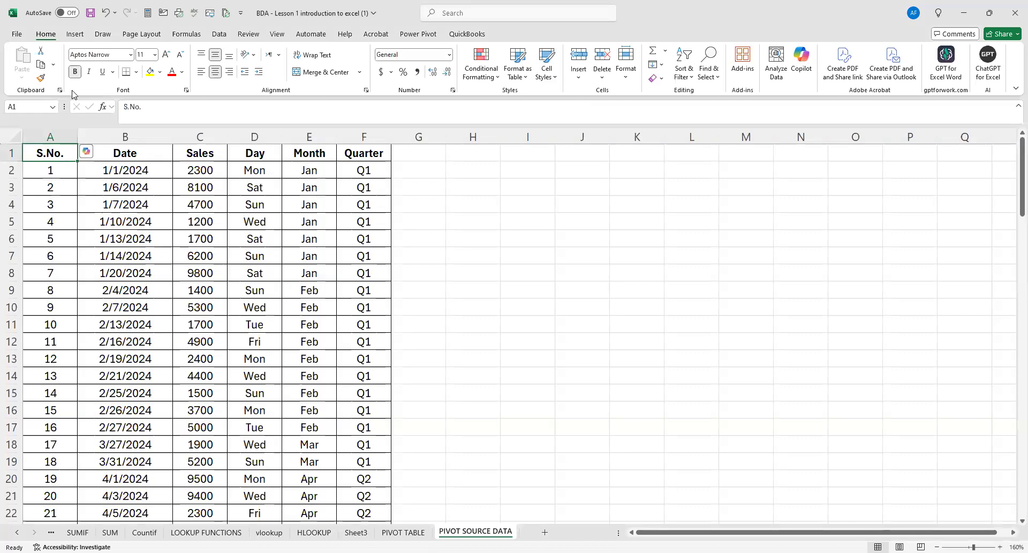
left_click(78, 37)
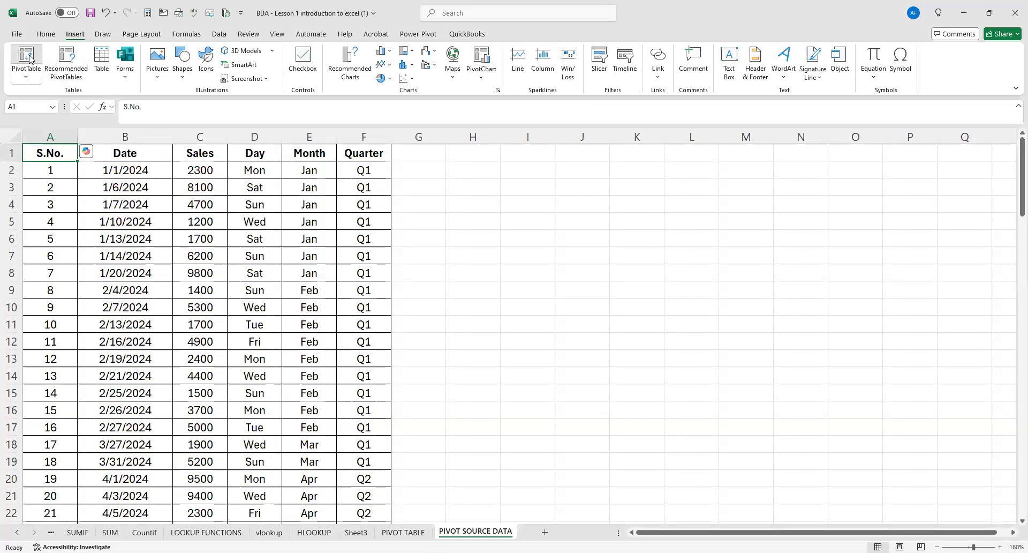
left_click(29, 59)
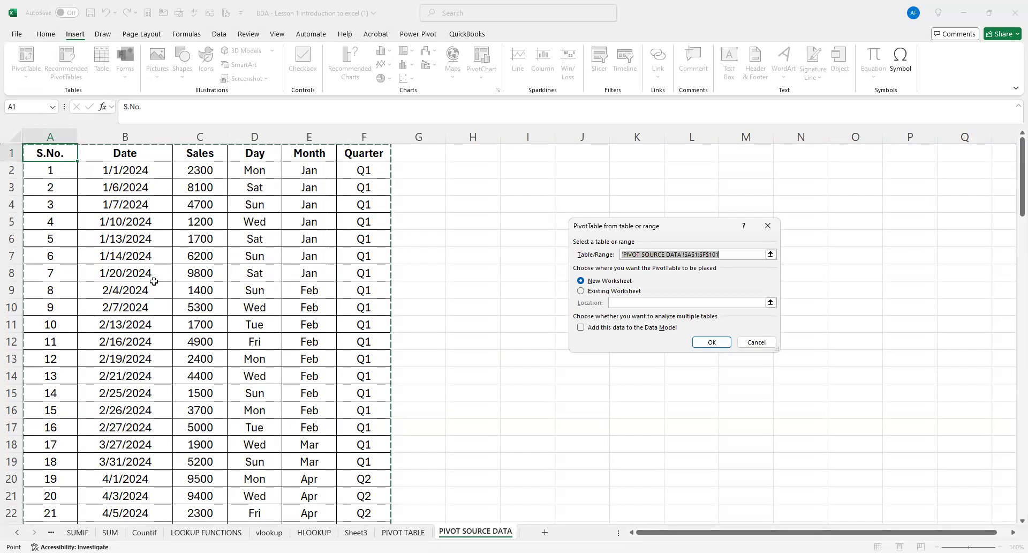
key("Escape")
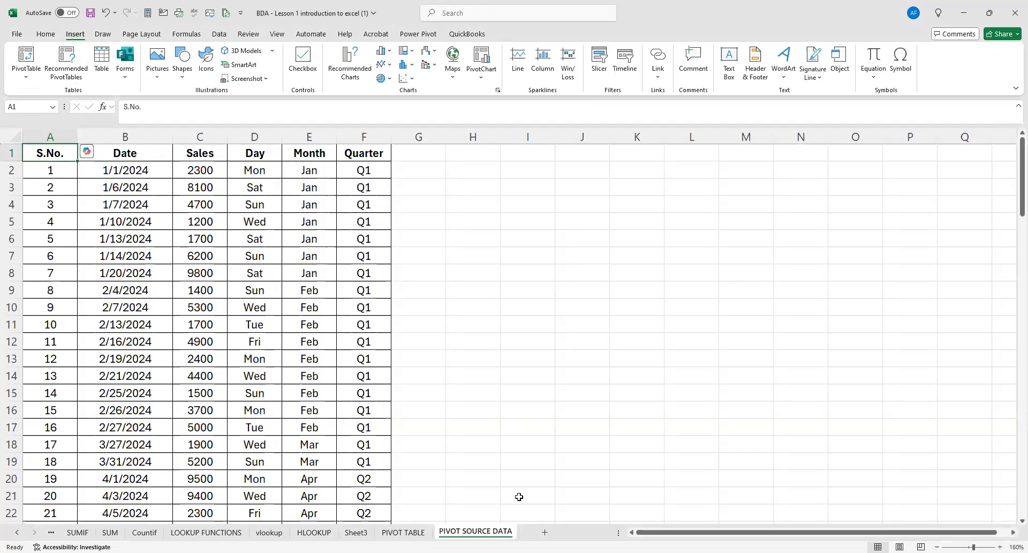
right_click(488, 530)
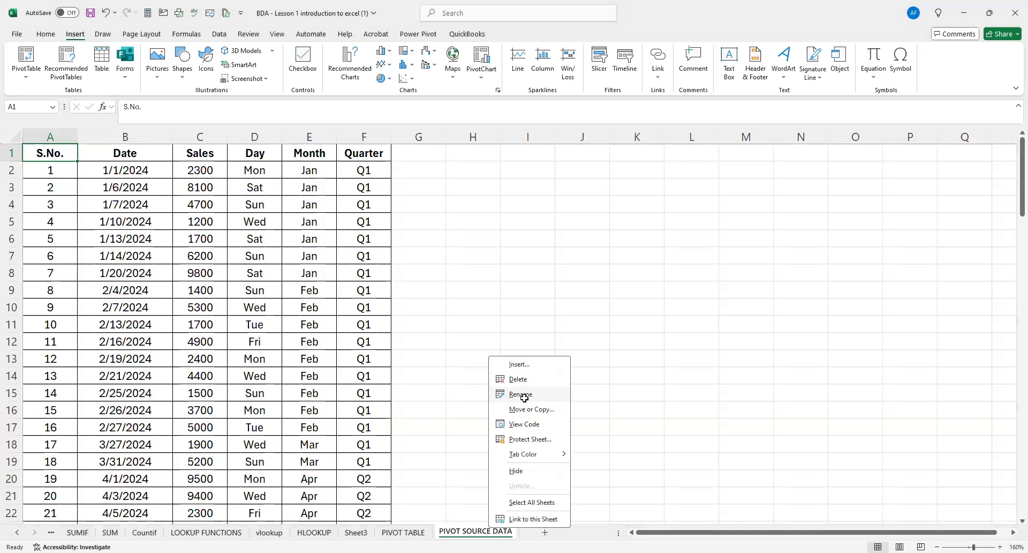
left_click(521, 394)
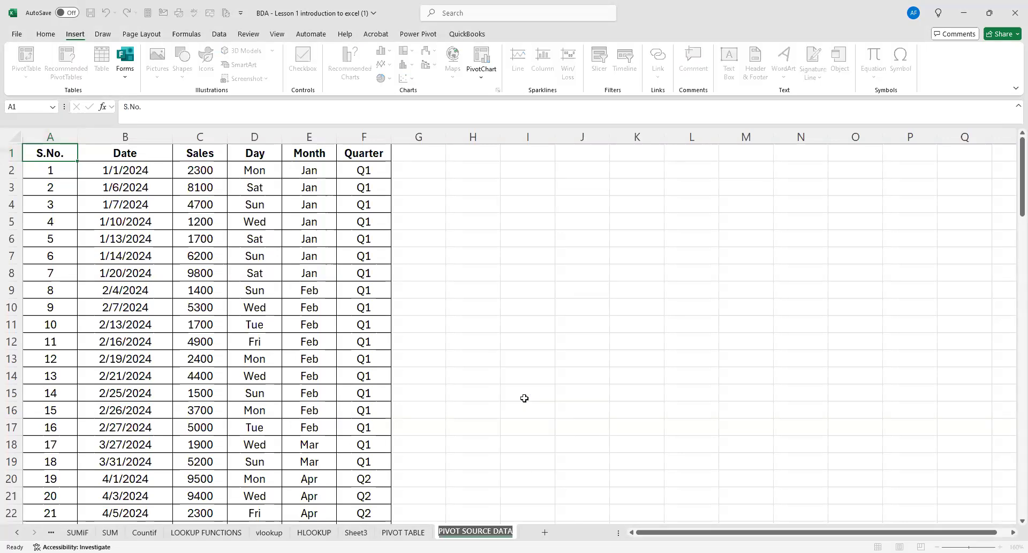
left_click(462, 513)
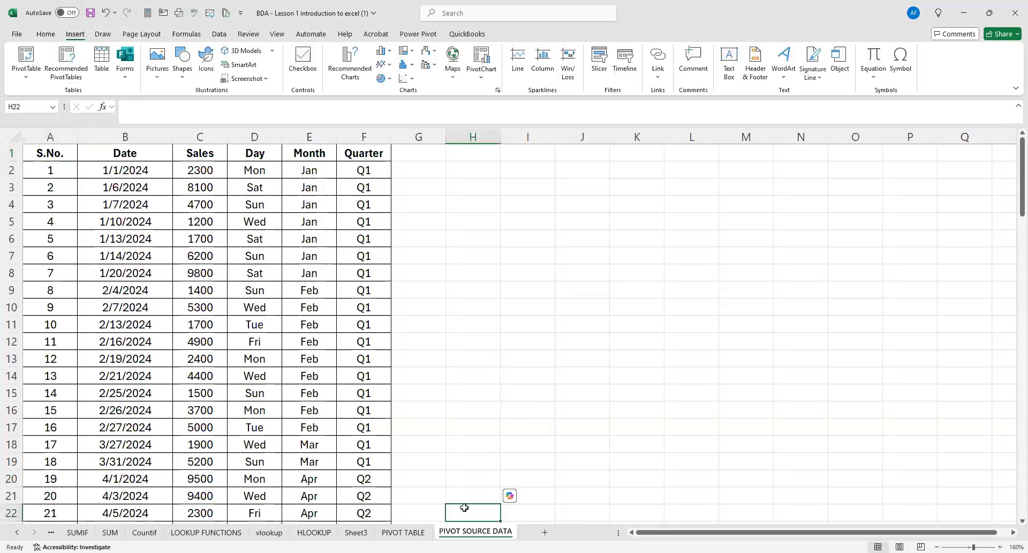
Create a PivotTable from the PIVOT SOURCE DATA range A1:F101 and place it on a new worksheet.
left_click(51, 152)
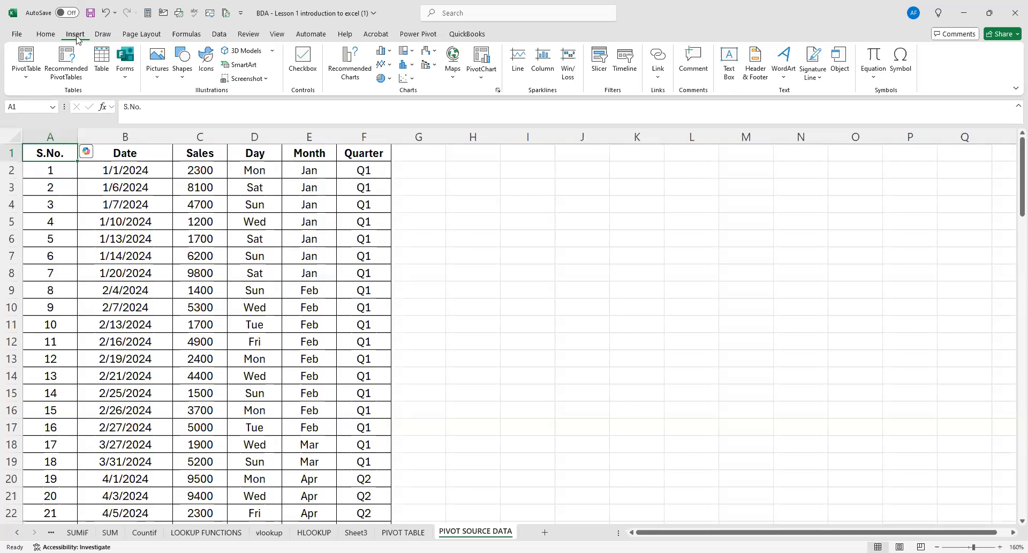
left_click(33, 53)
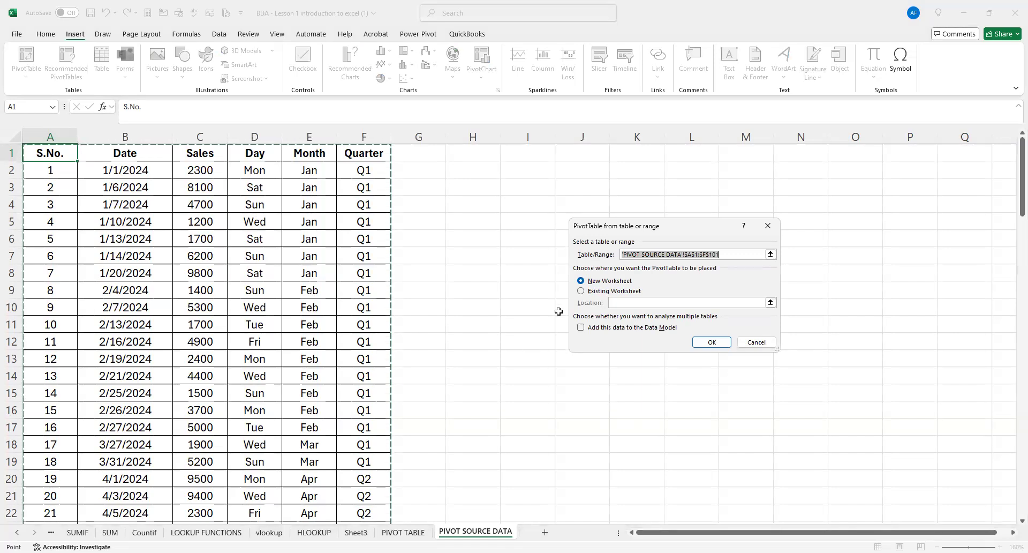
left_click(581, 292)
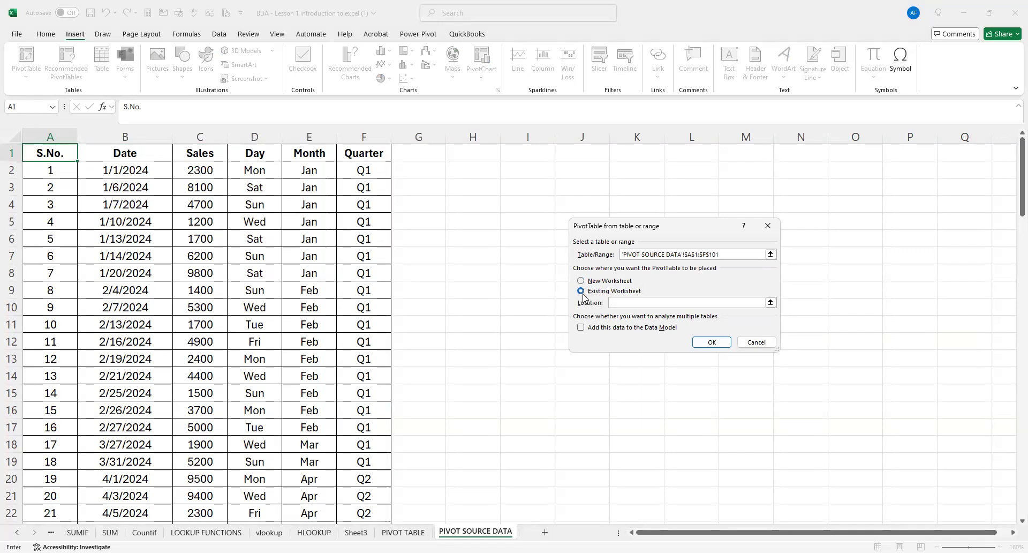
left_click(581, 281)
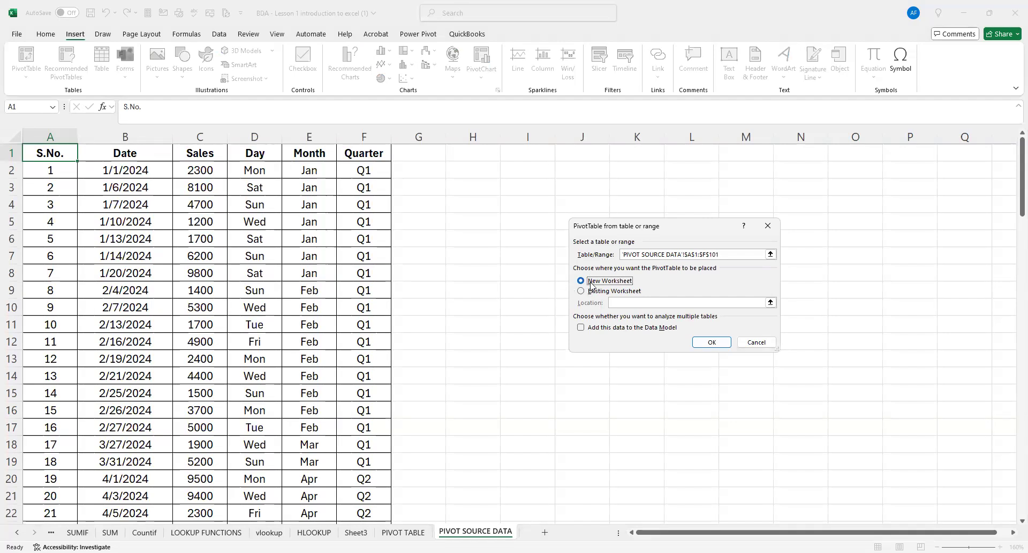
left_click(713, 341)
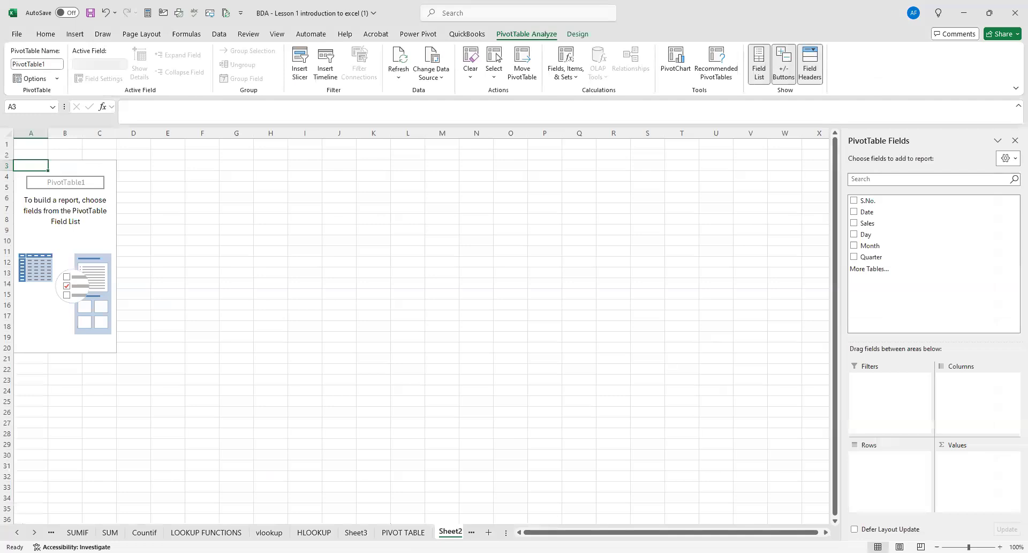
Move the new PivotTable worksheet, Sheet2, to just after the PIVOT SOURCE DATA sheet.
left_click(34, 533)
left_click(35, 532)
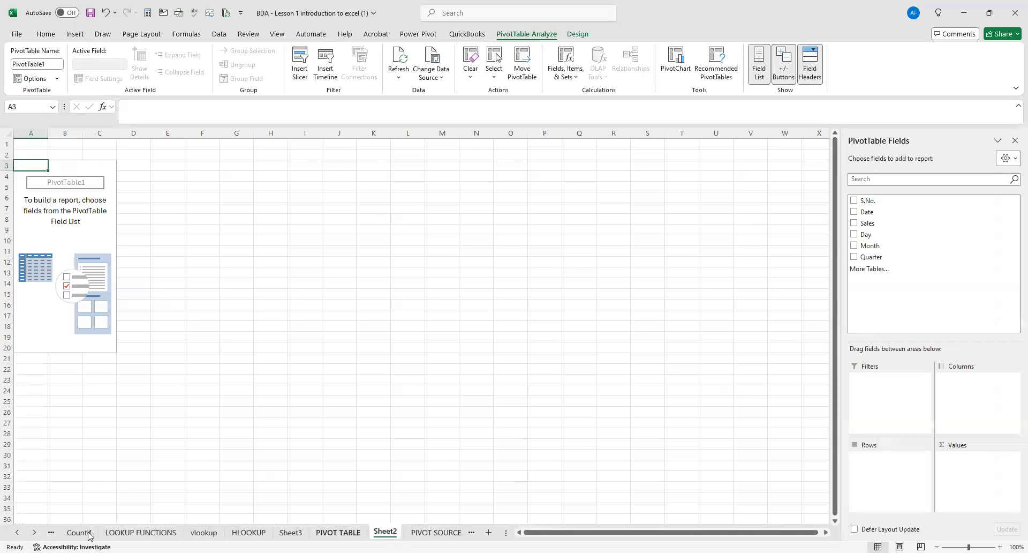
left_click(35, 533)
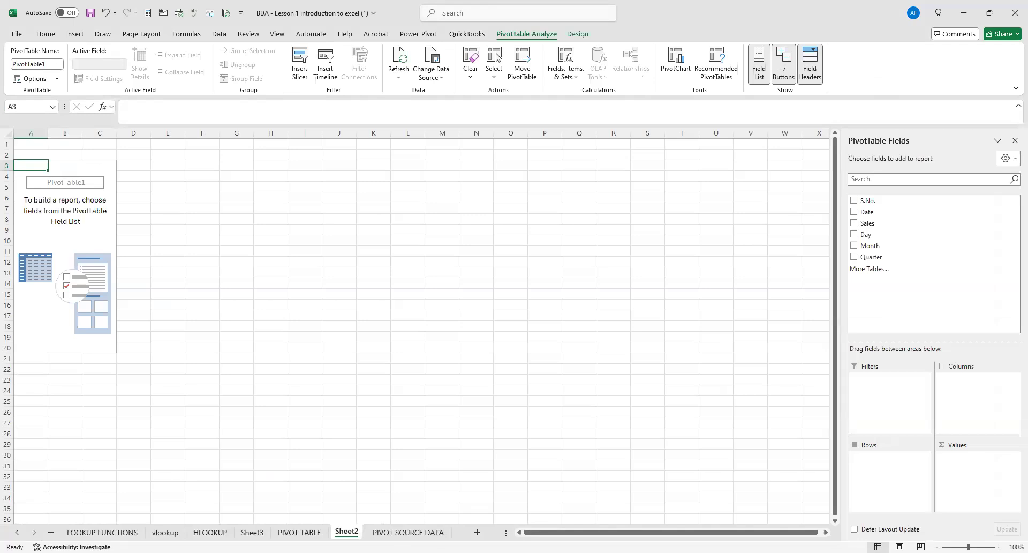
left_click_drag(360, 530, 455, 530)
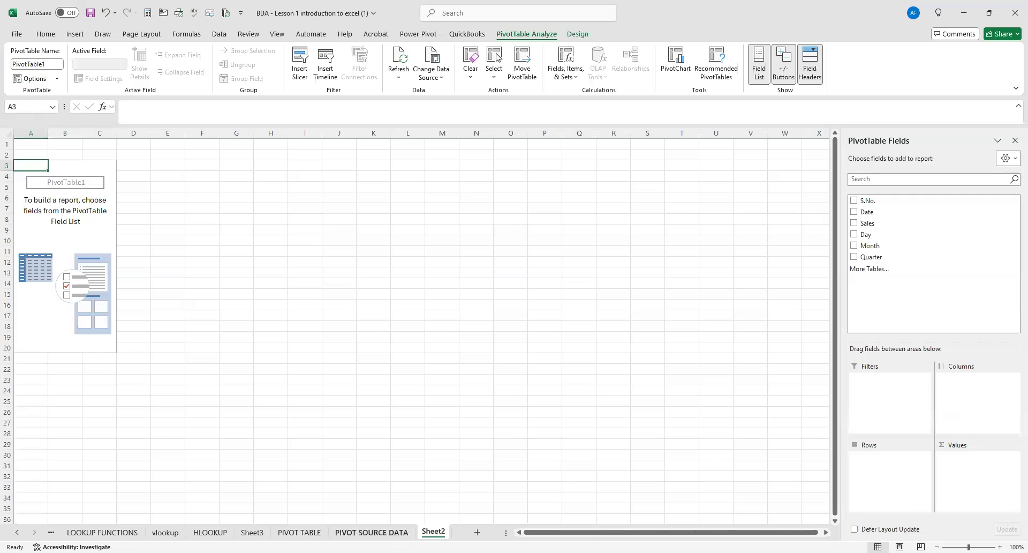
On the PIVOT SOURCE DATA sheet, enter the label Sales summary in I2 and the arrows >>>> in K2.
left_click(372, 532)
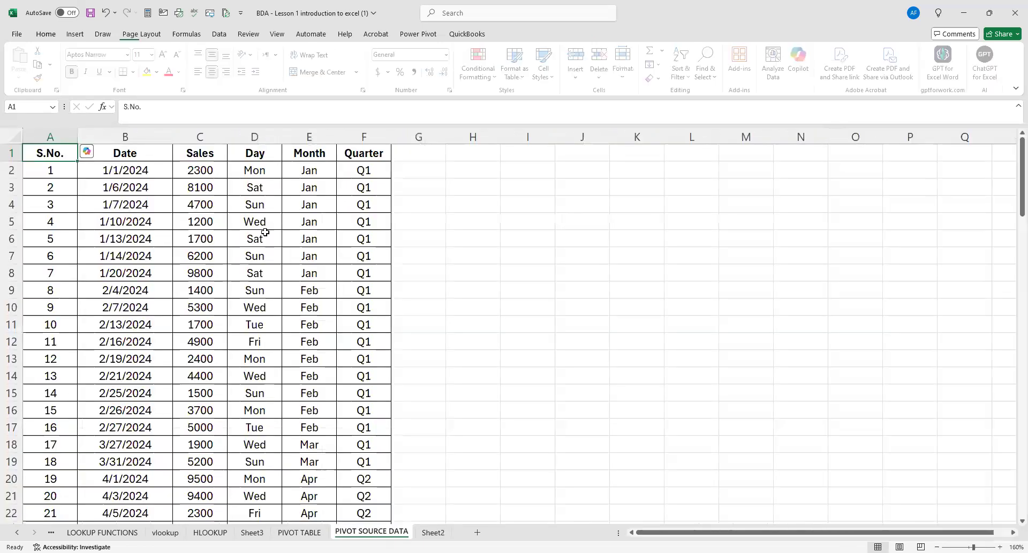
left_click(507, 173)
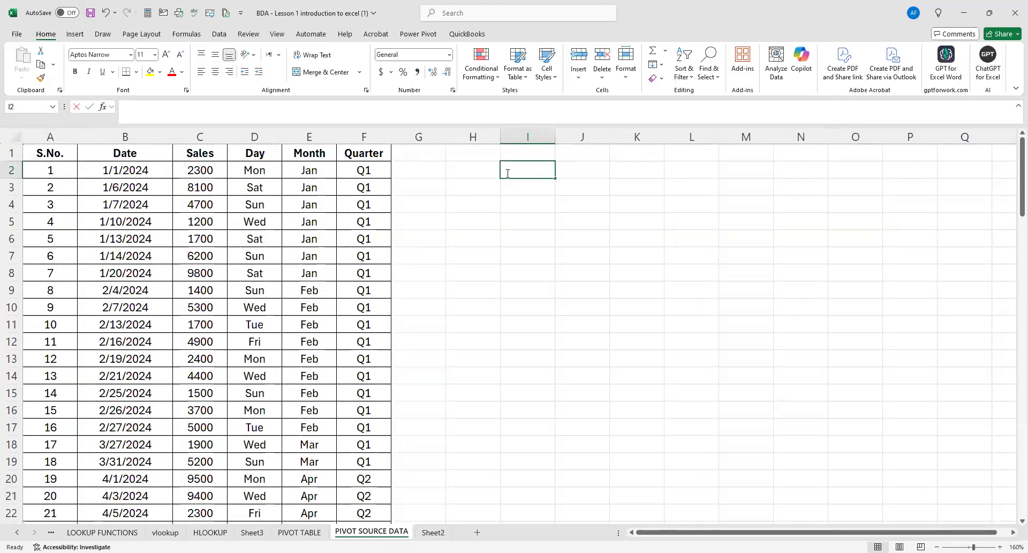
type("sUMMA")
key("BackSpace")
key("BackSpace")
key("BackSpace")
key("BackSpace")
key("BackSpace")
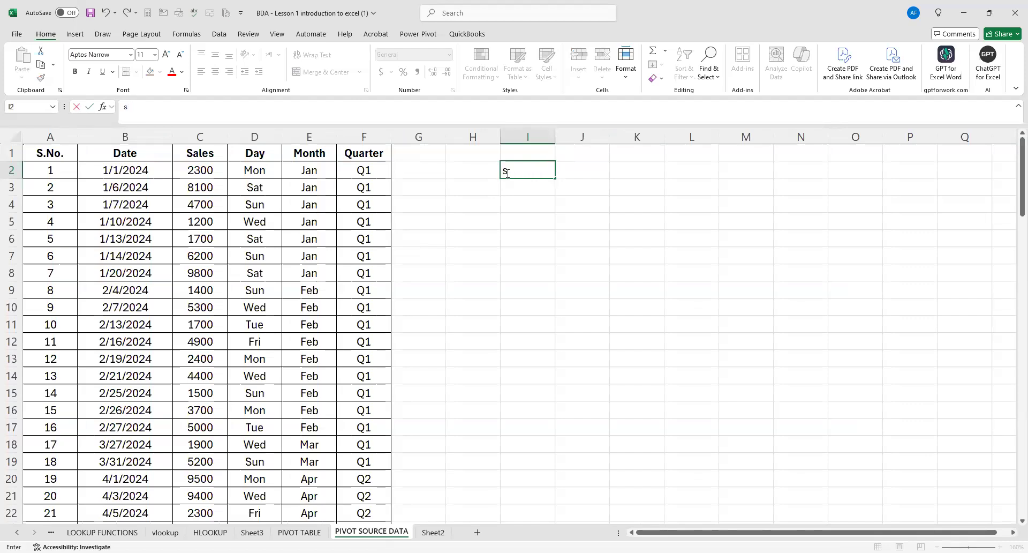
type("Sales summary")
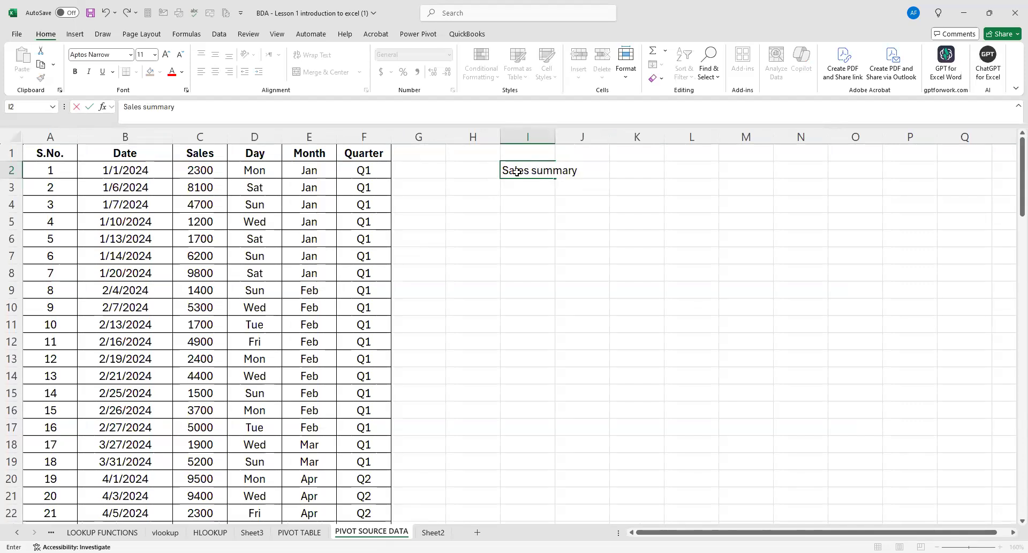
left_click(648, 170)
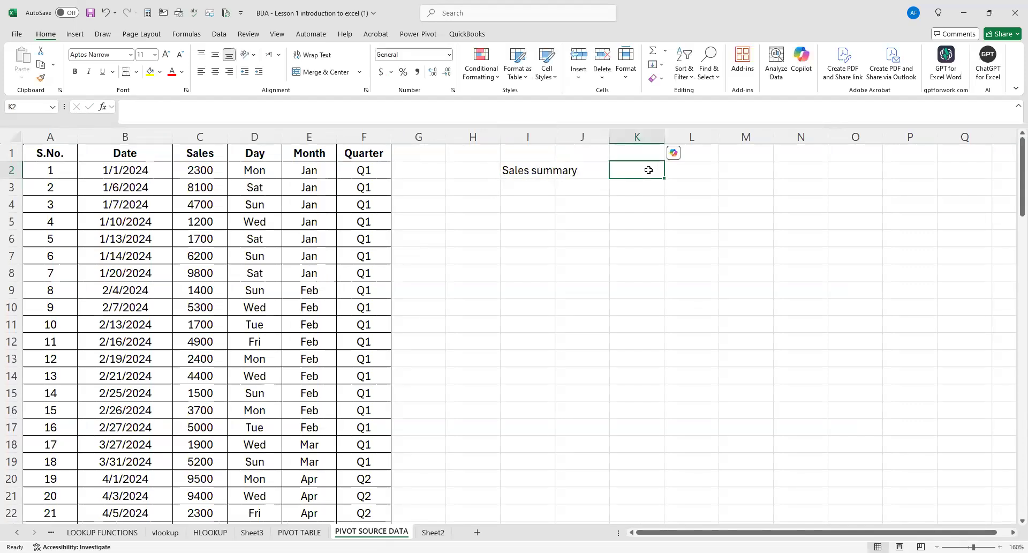
type(">>>>")
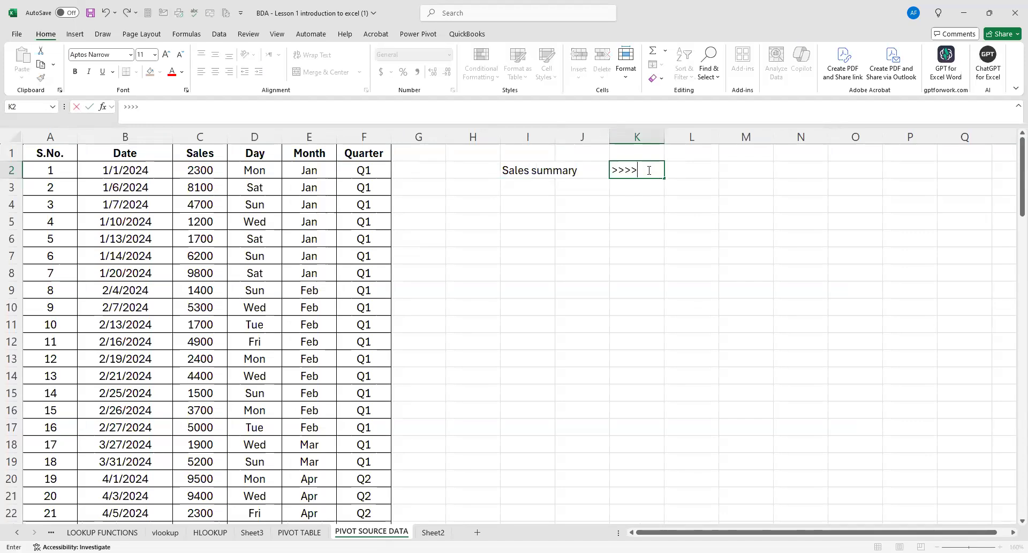
key("Tab")
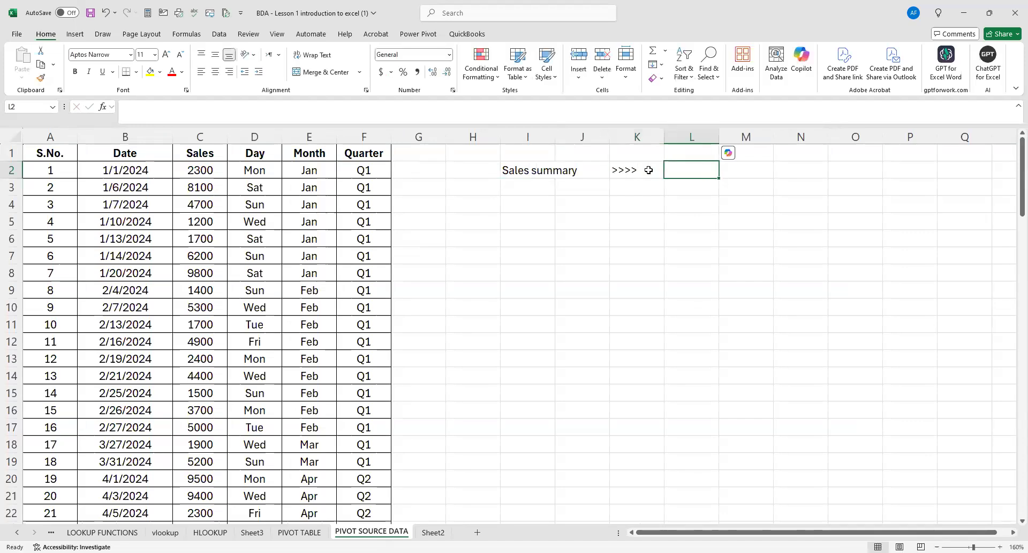
Enter the labels Monthly, Daily and Quartely in cells L2 to L4 beside the Sales summary arrows.
type("mONTHLY")
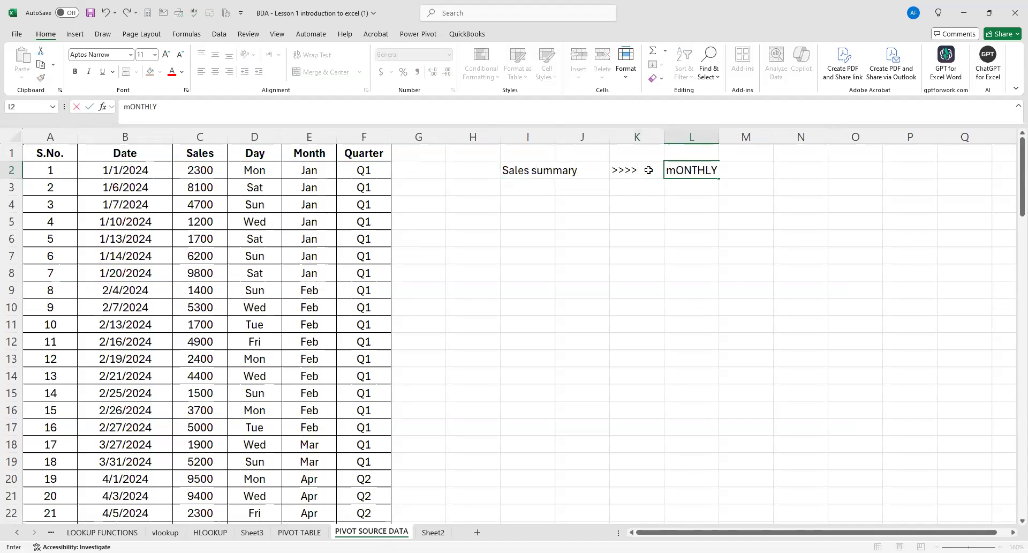
left_click(673, 183)
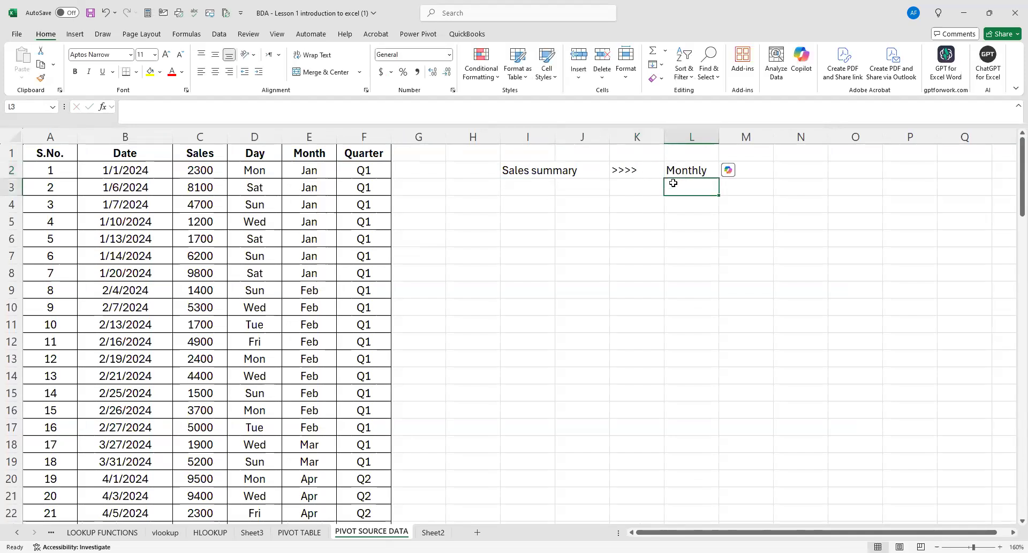
type("Daily")
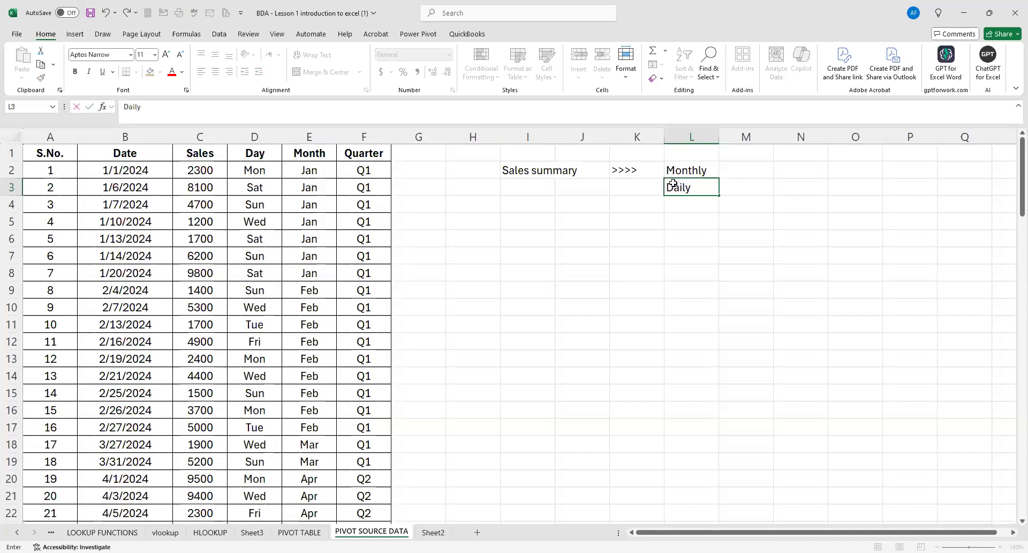
key("Return")
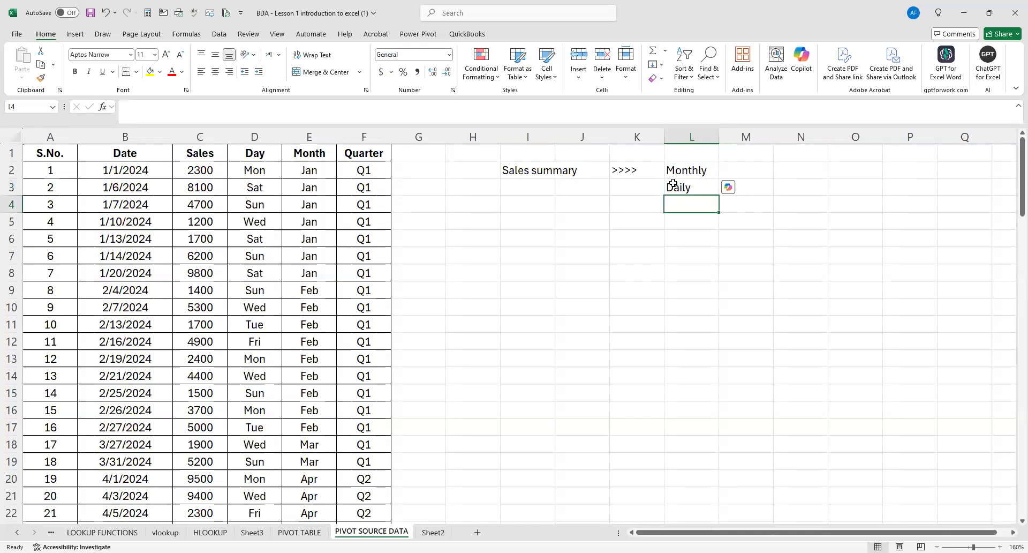
type("Qua")
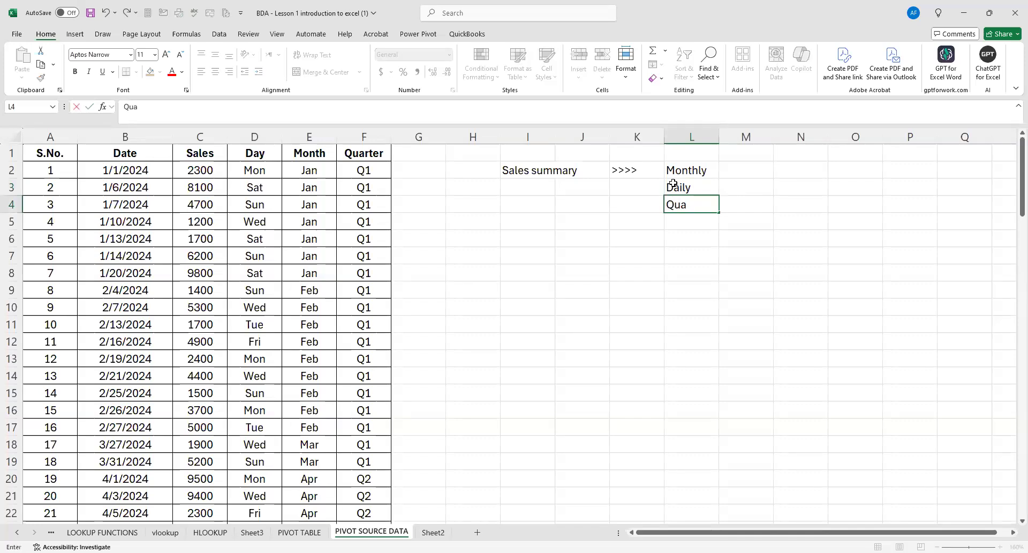
type("rtely")
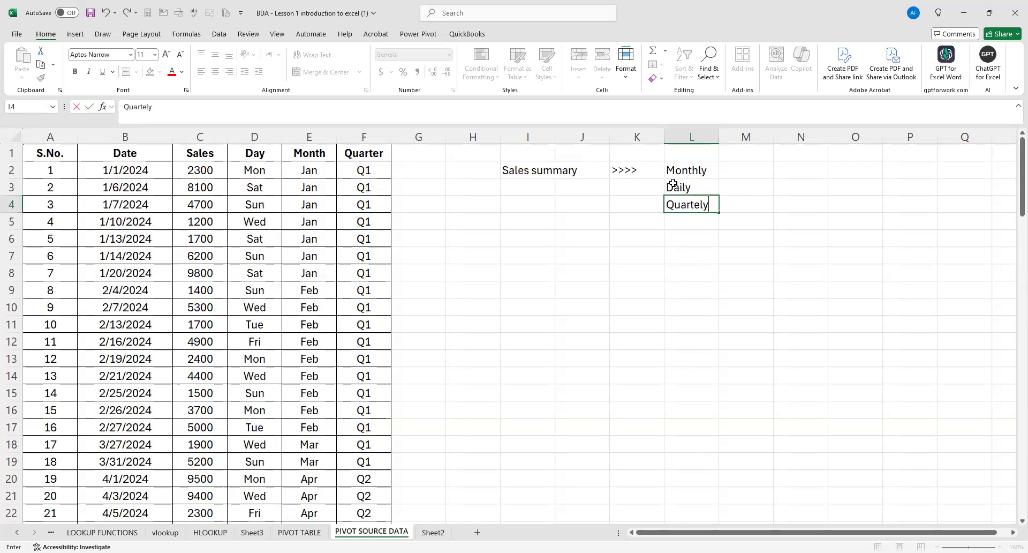
left_click(694, 304)
left_click(674, 170)
left_click(685, 187)
left_click(687, 205)
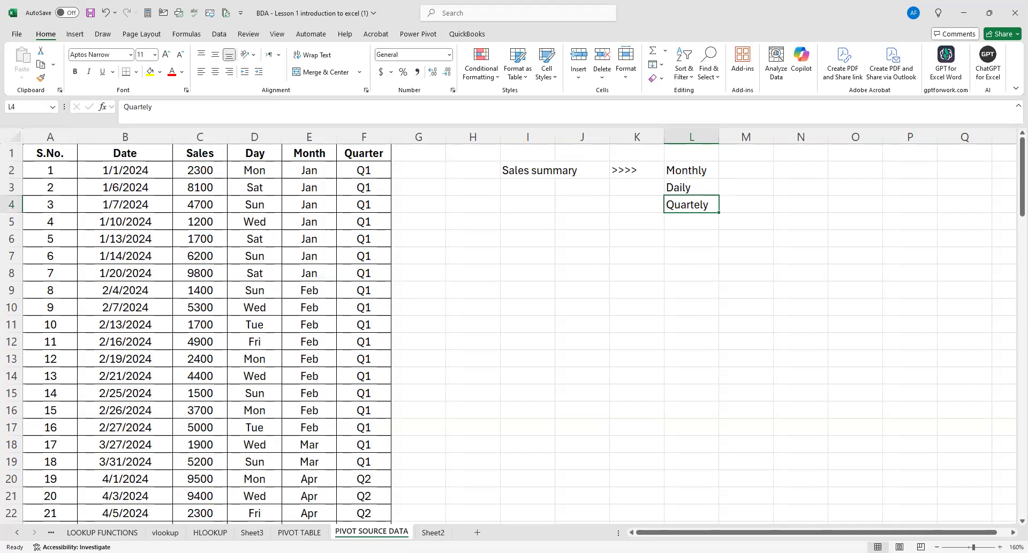
In the pivot table on Sheet2, add Month as the row field and Sales as the summed value field.
left_click(432, 531)
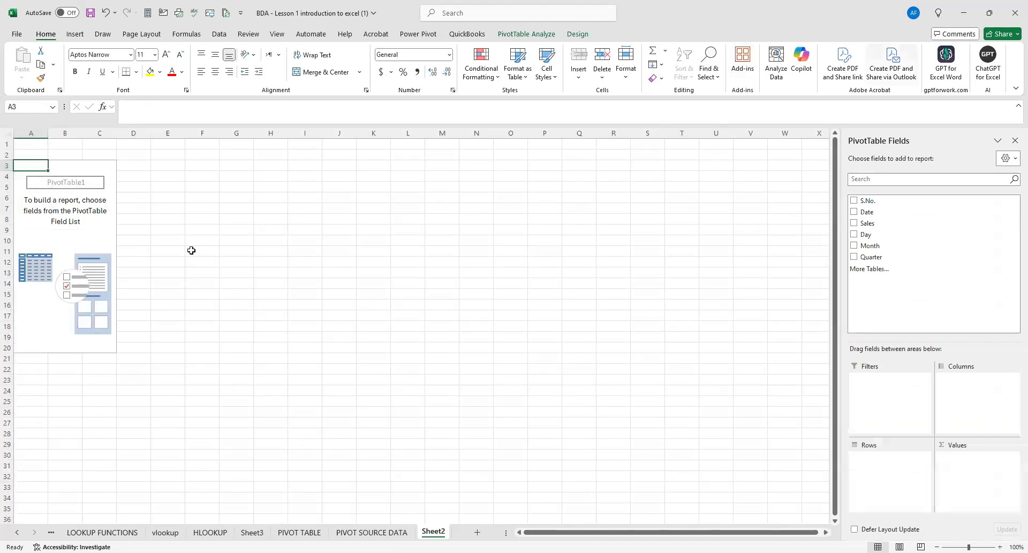
left_click(854, 246)
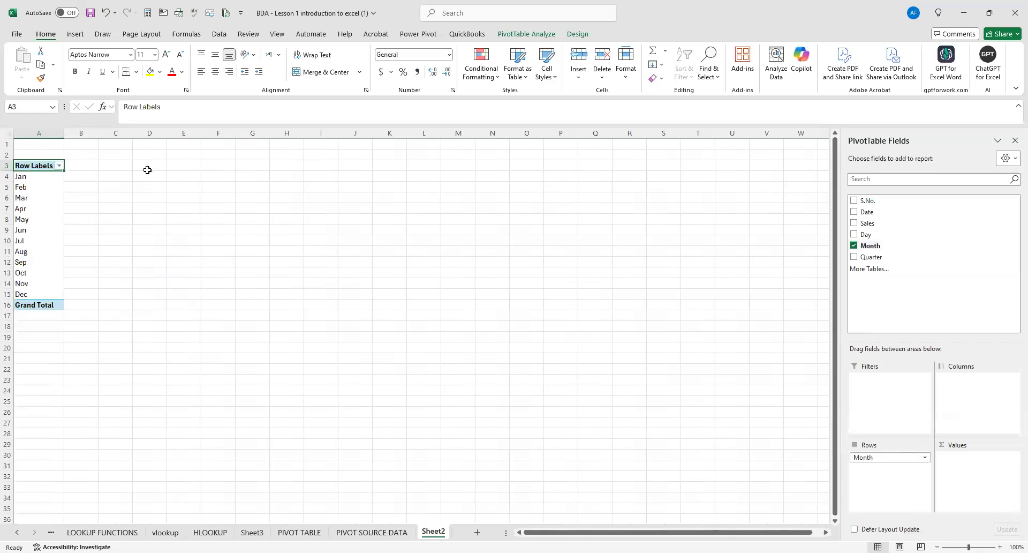
left_click(854, 223)
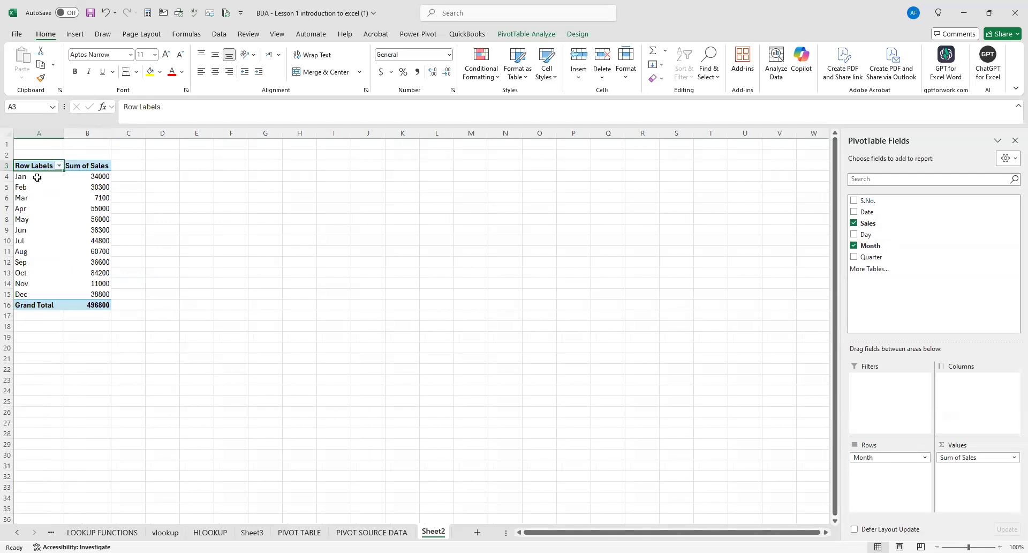
Format the Sum of Sales values in B4:B16 as Accounting comma style with two decimals.
left_click_drag(94, 177, 102, 304)
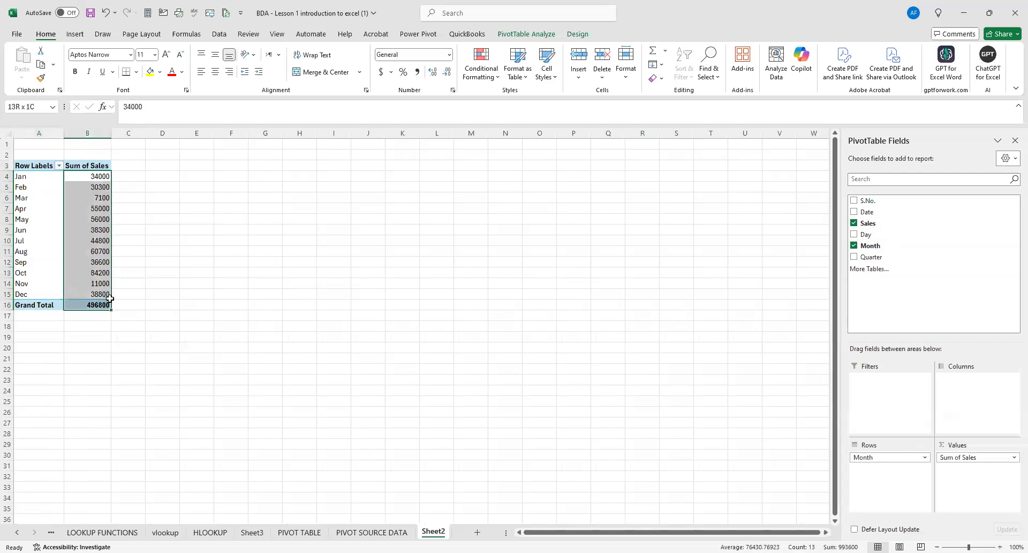
key("ctrl+shift+1")
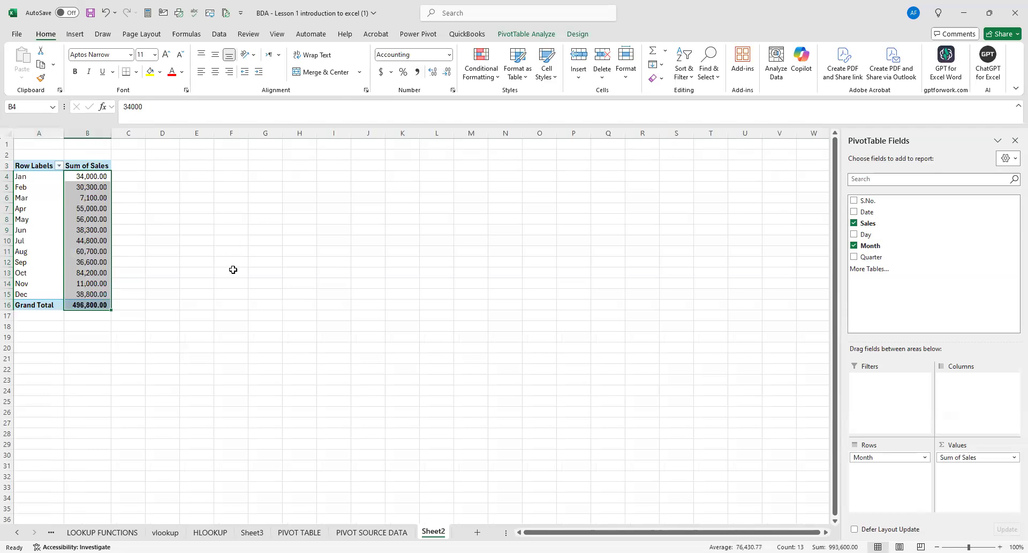
left_click(232, 273)
scroll(285, 246, "up", 1, "ctrl")
scroll(285, 246, "up", 2, "ctrl")
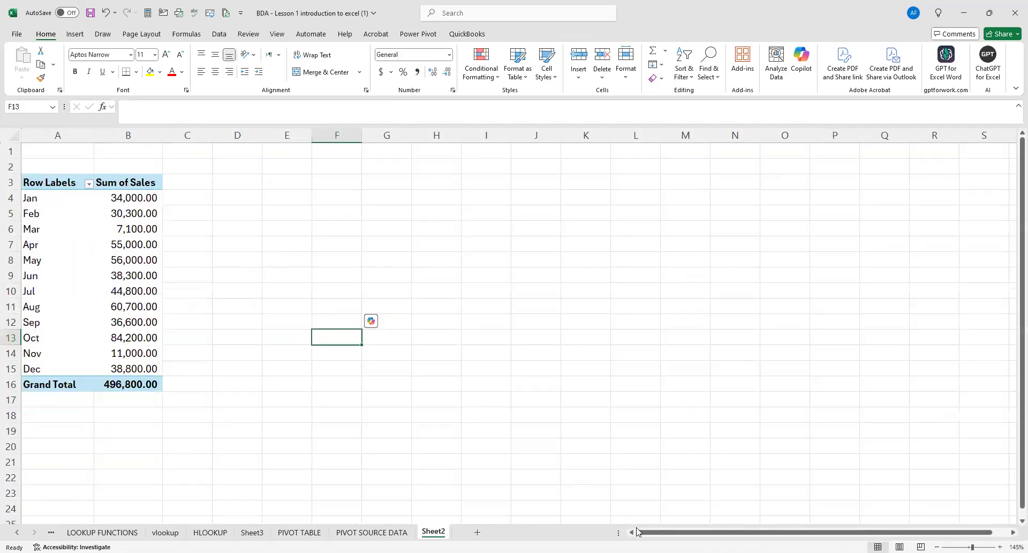
Try the Tabular Form report layout on the pivot table and undo it.
left_click(55, 181)
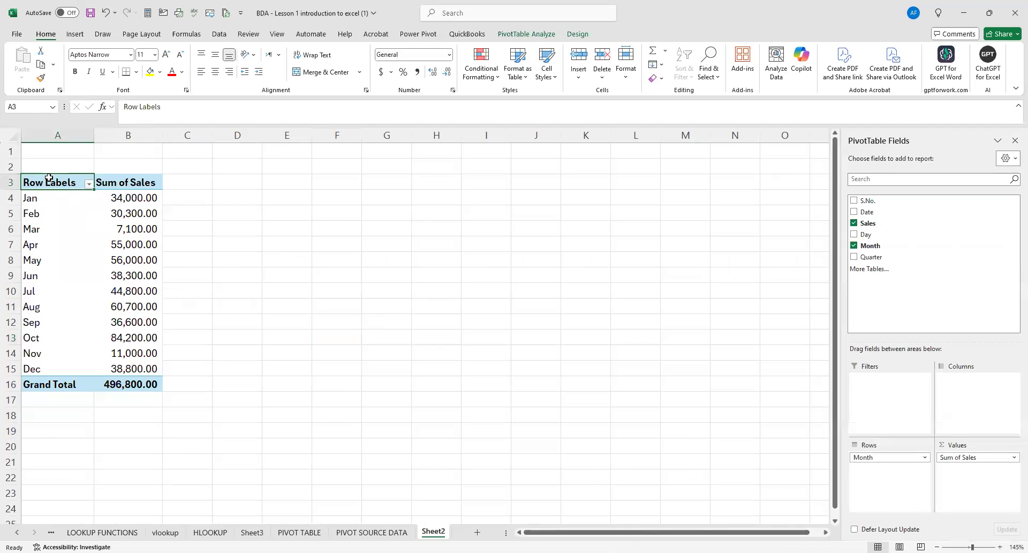
left_click(572, 34)
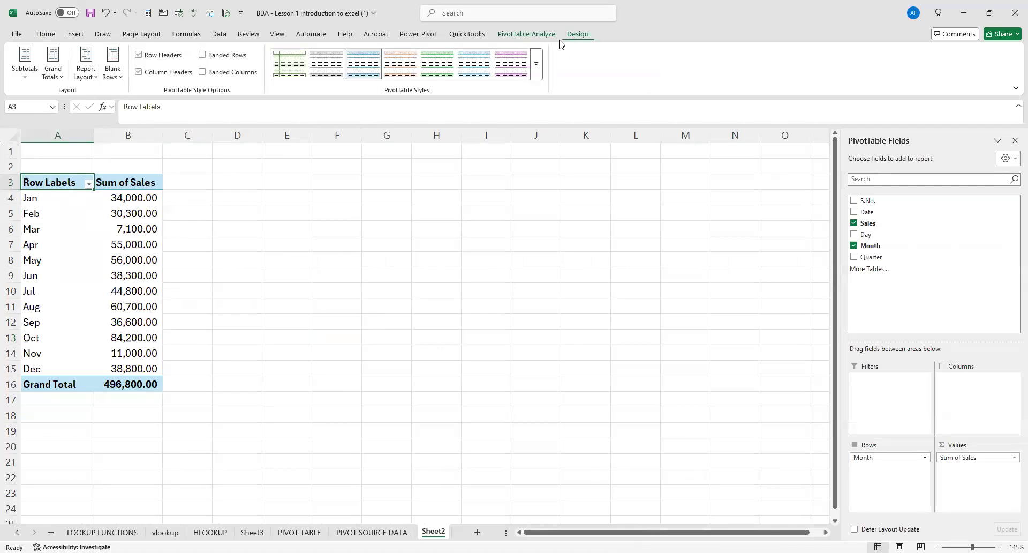
left_click(94, 79)
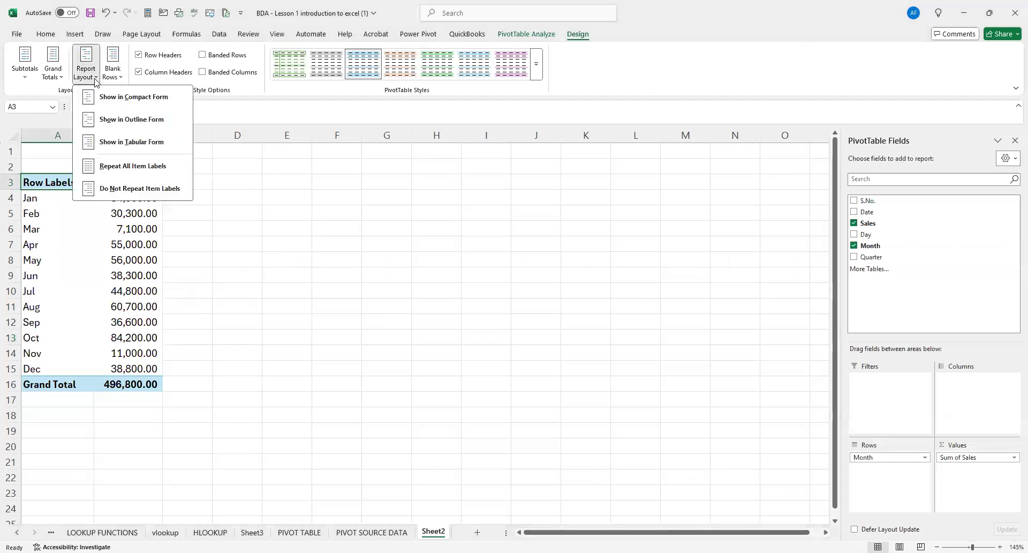
left_click(126, 143)
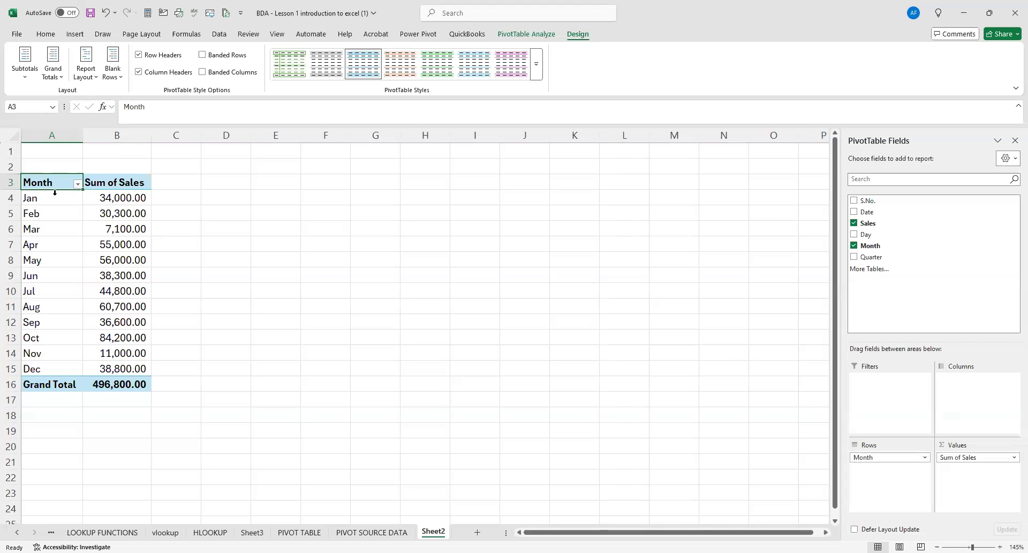
left_click(255, 209)
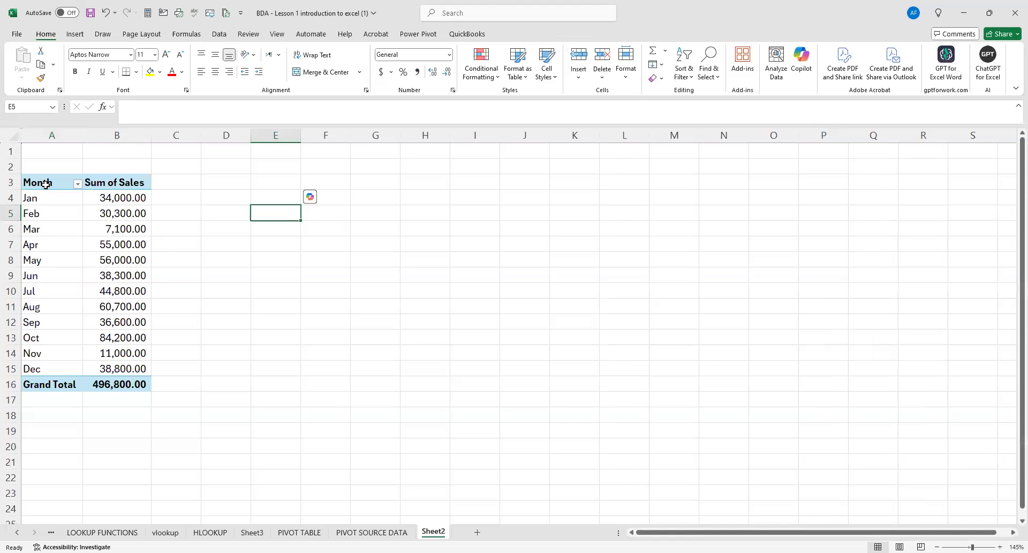
left_click(46, 184)
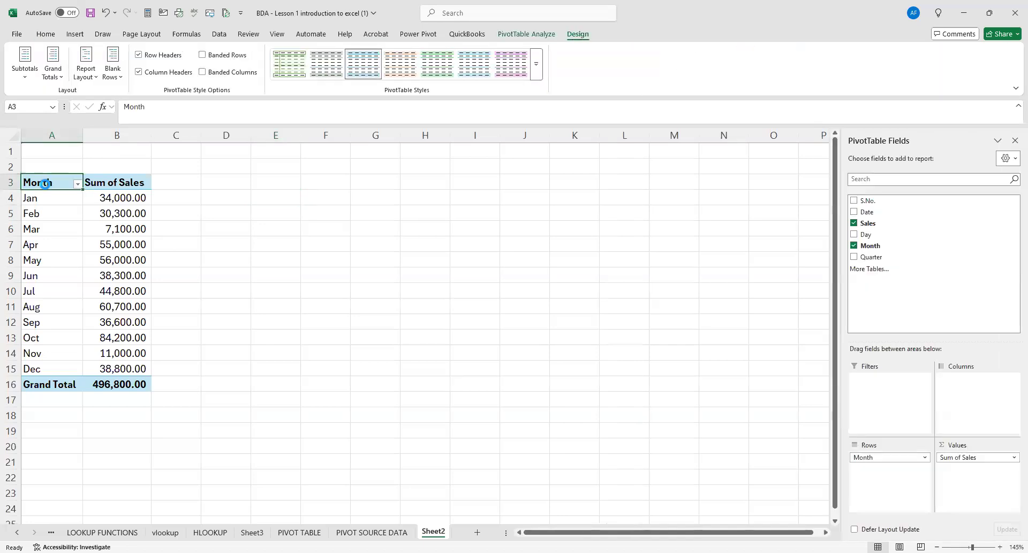
key("ctrl+z")
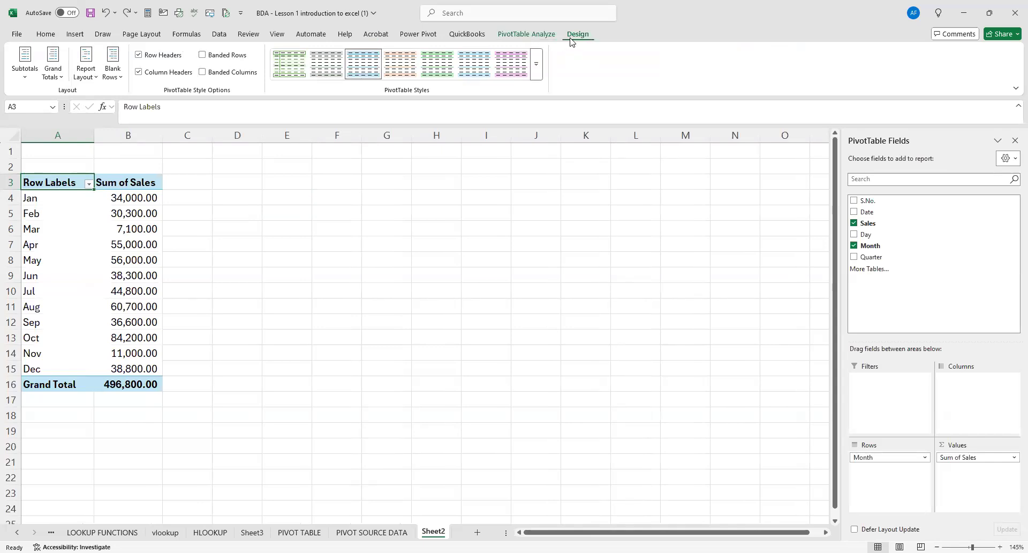
Set the pivot table's report layout to Tabular Form and check the Month and Sum of Sales headers.
left_click(96, 80)
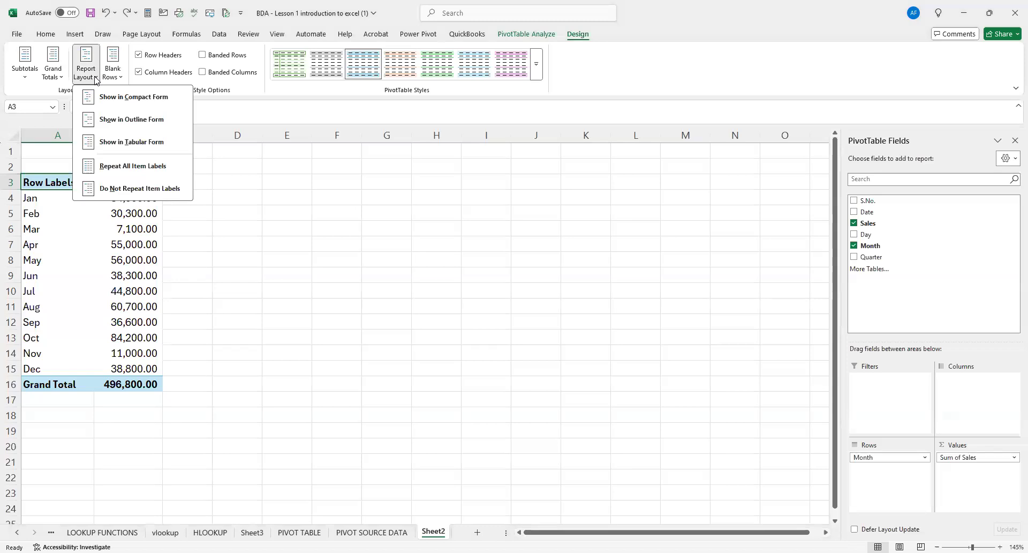
left_click(128, 146)
left_click(211, 212)
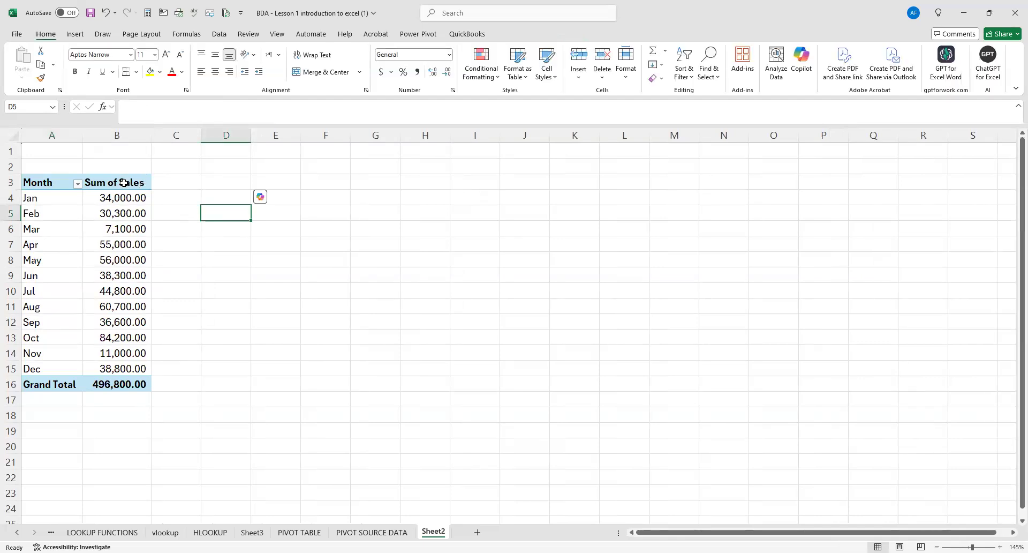
left_click(124, 183)
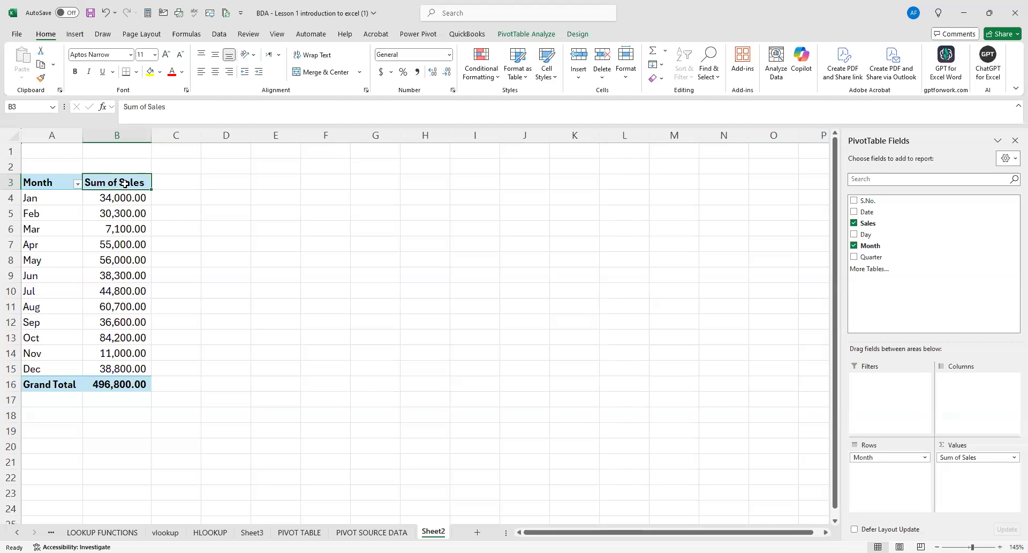
left_click(54, 181)
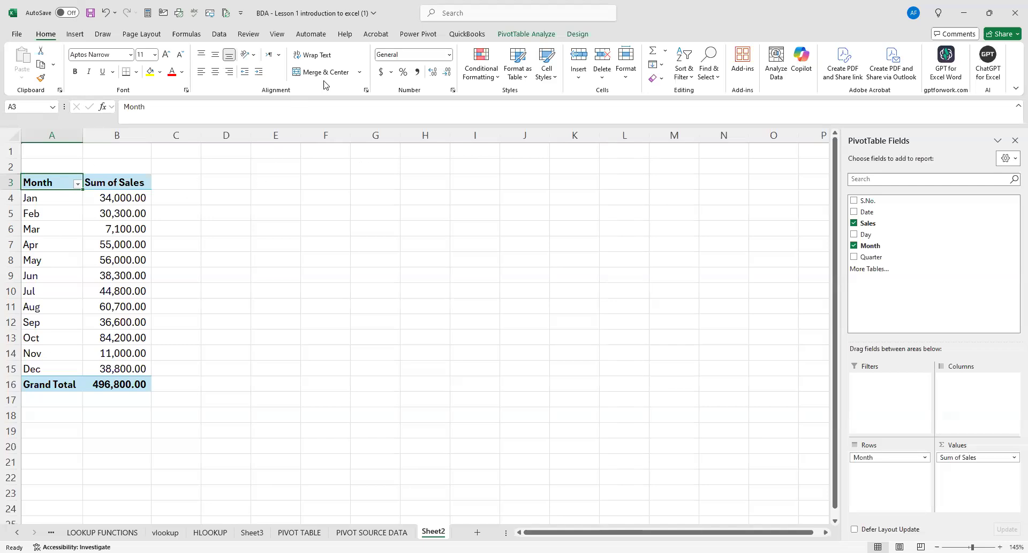
left_click(75, 34)
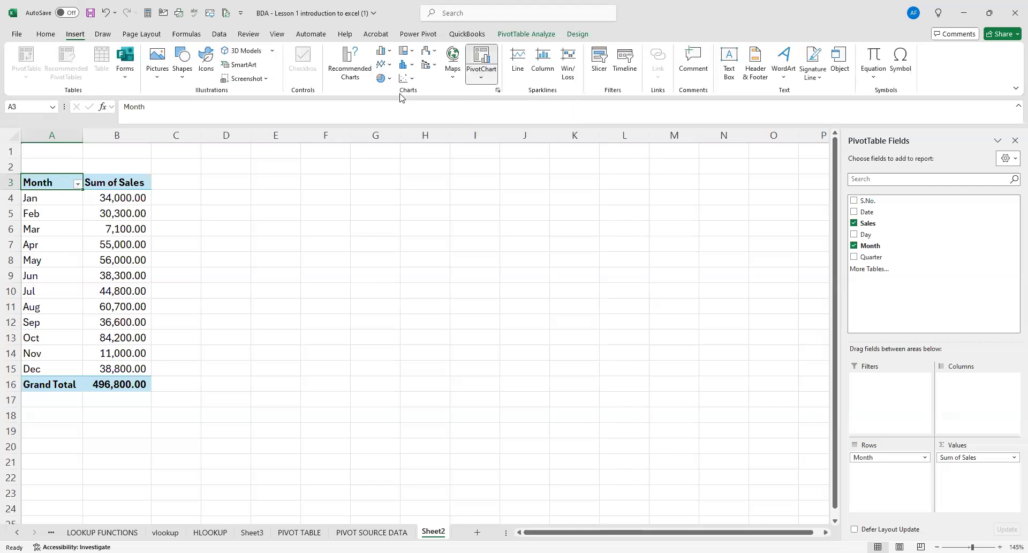
left_click(492, 93)
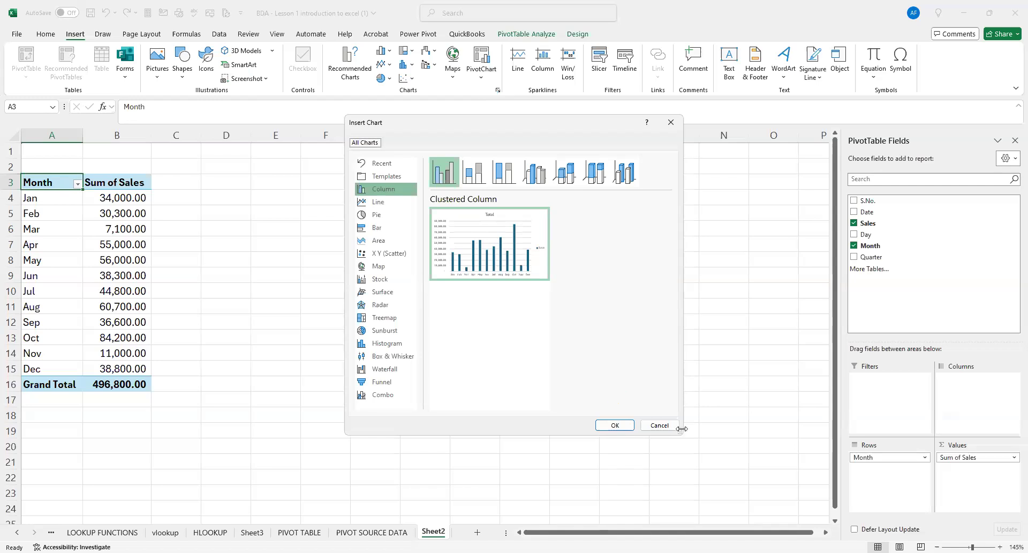
left_click(661, 425)
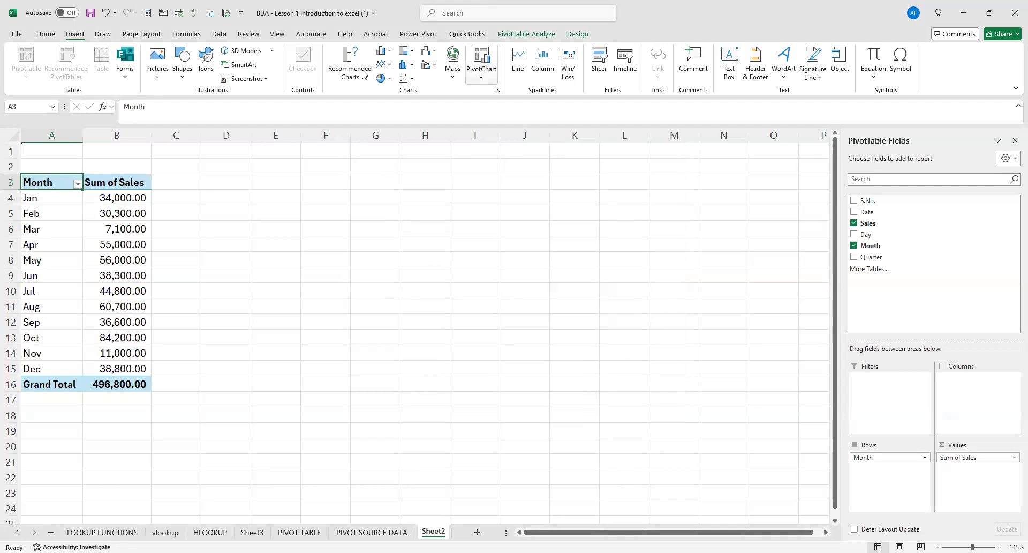
Insert a Clustered Column PivotChart from the monthly sales pivot table.
left_click(481, 77)
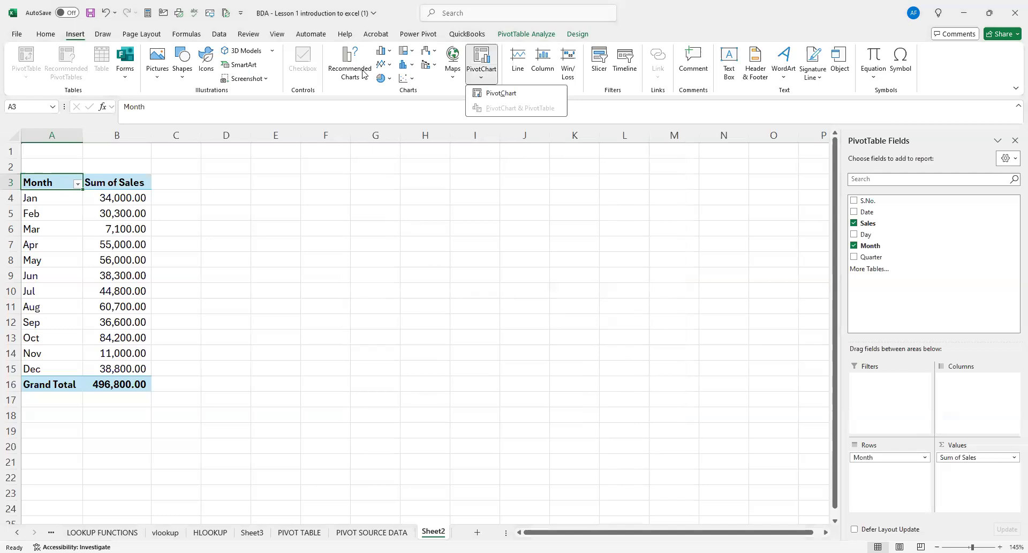
left_click(493, 94)
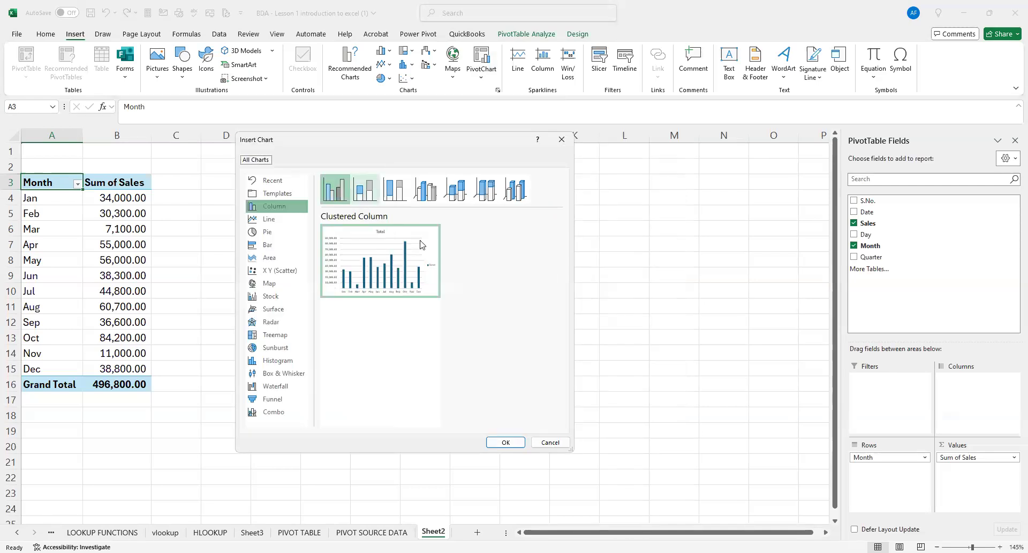
left_click(506, 440)
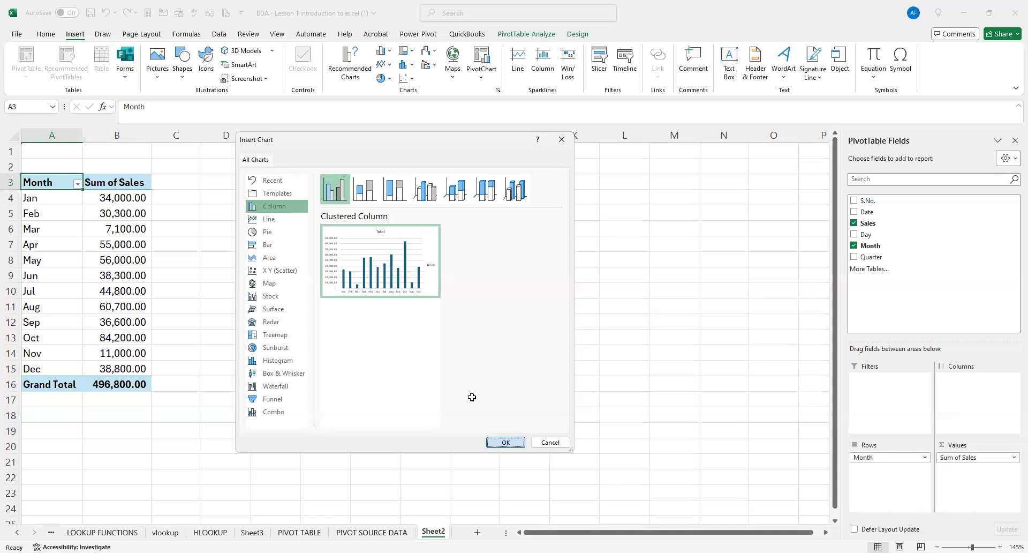
Enlarge the PivotChart and move it beside the pivot table so it spans about C2 to L19.
left_click_drag(373, 222, 345, 170)
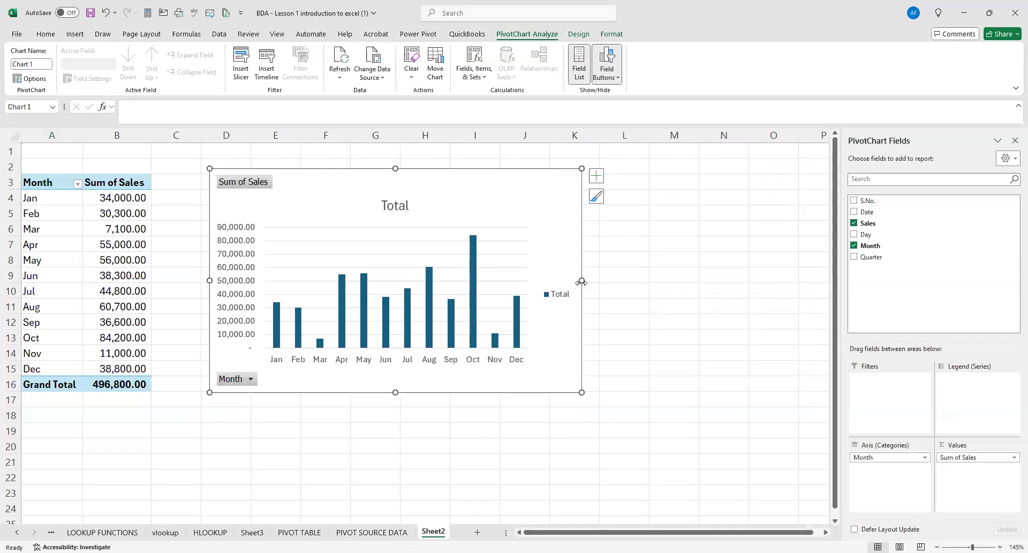
left_click_drag(581, 280, 633, 280)
left_click_drag(421, 392, 421, 432)
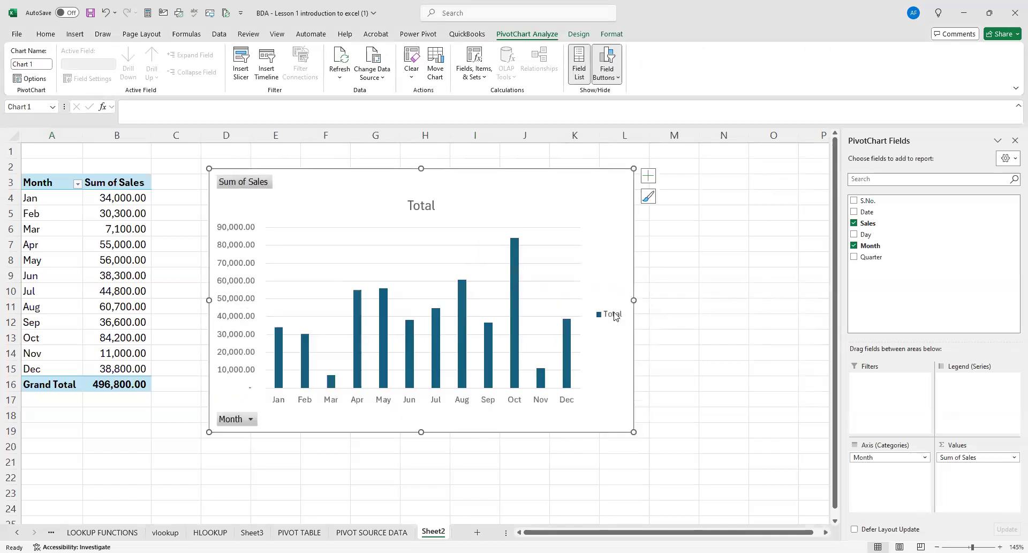
left_click_drag(634, 300, 653, 300)
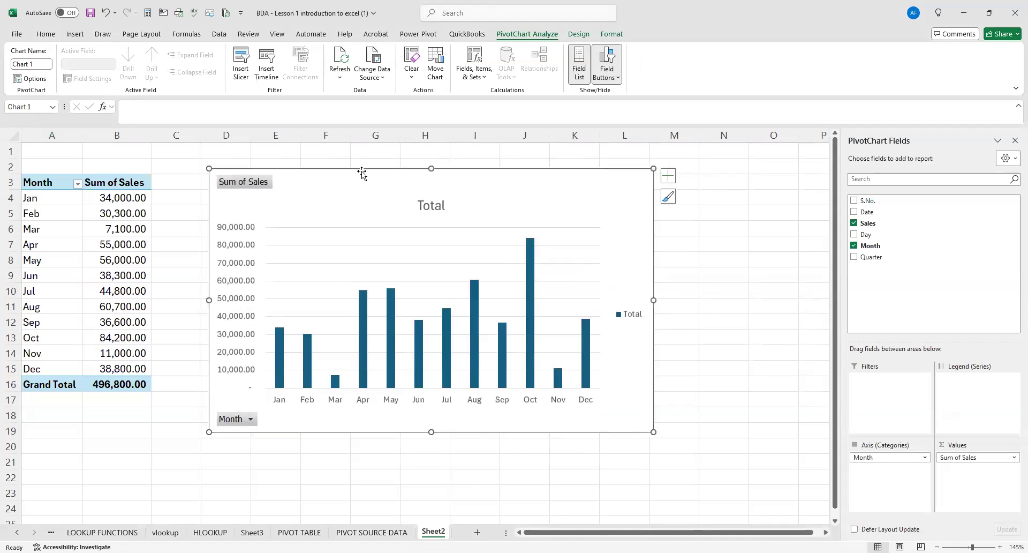
left_click_drag(362, 170, 337, 168)
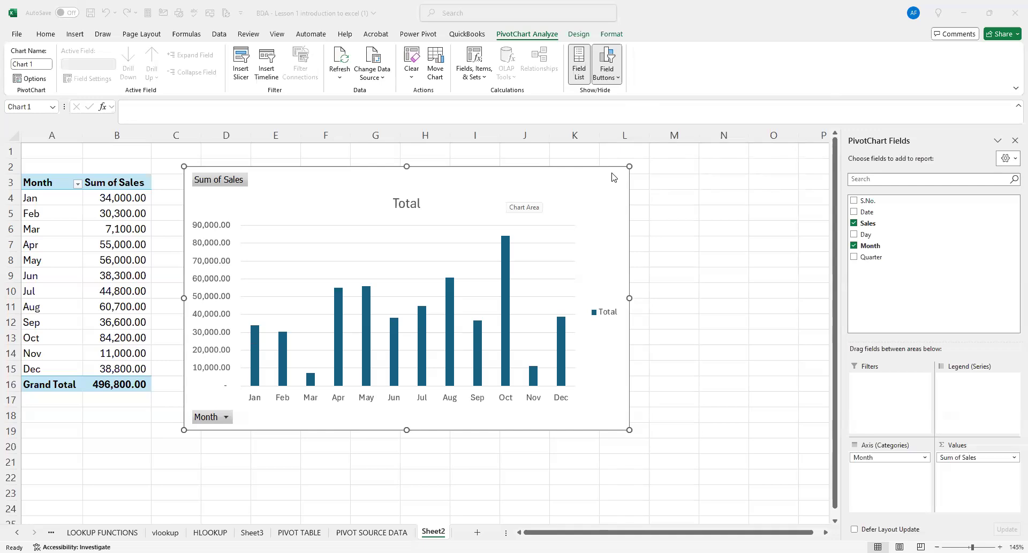
left_click(542, 171)
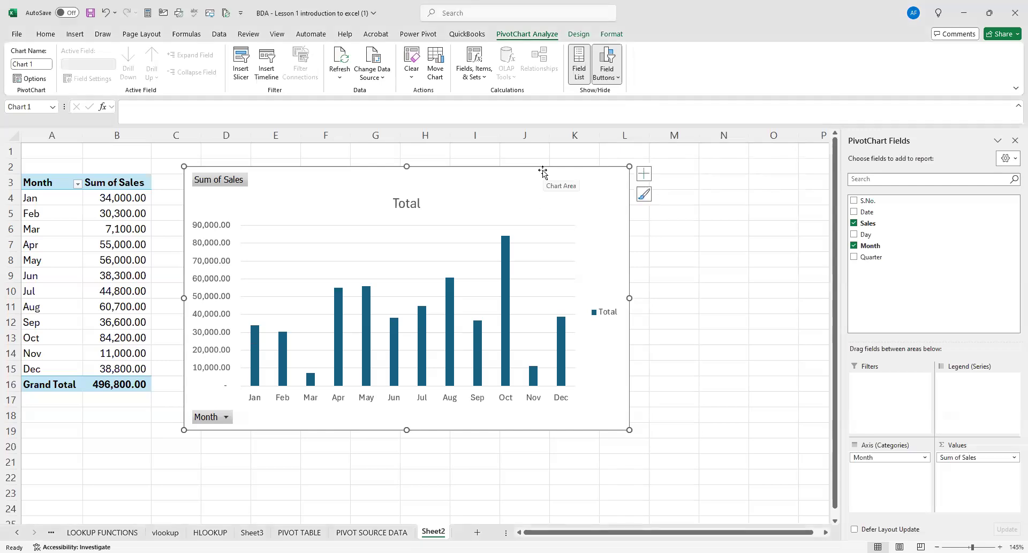
right_click(544, 173)
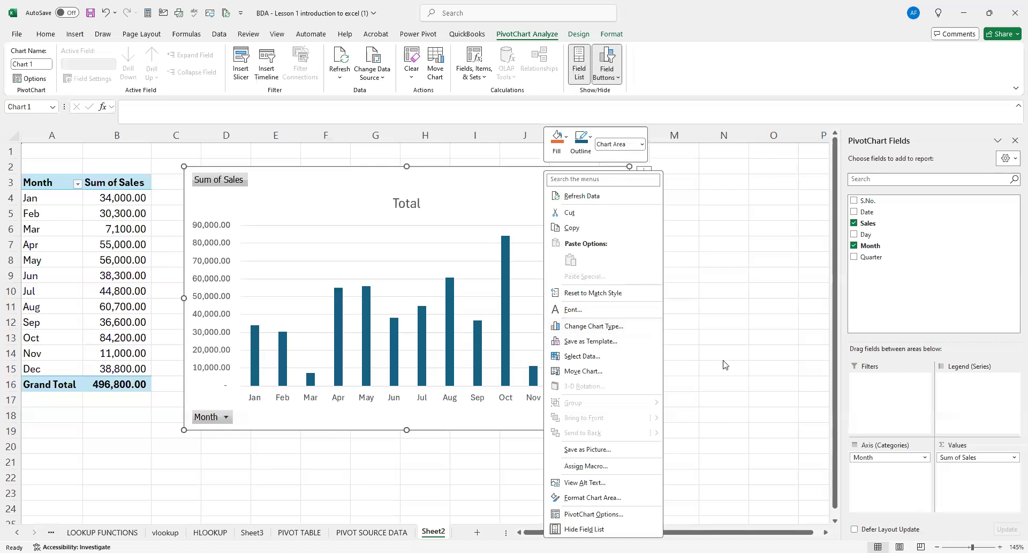
left_click(342, 167)
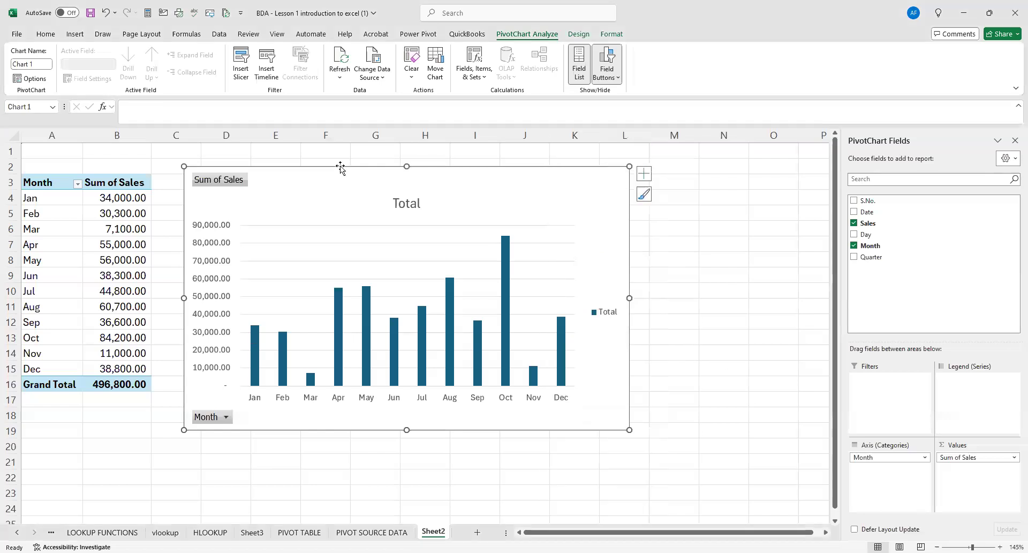
right_click(339, 173)
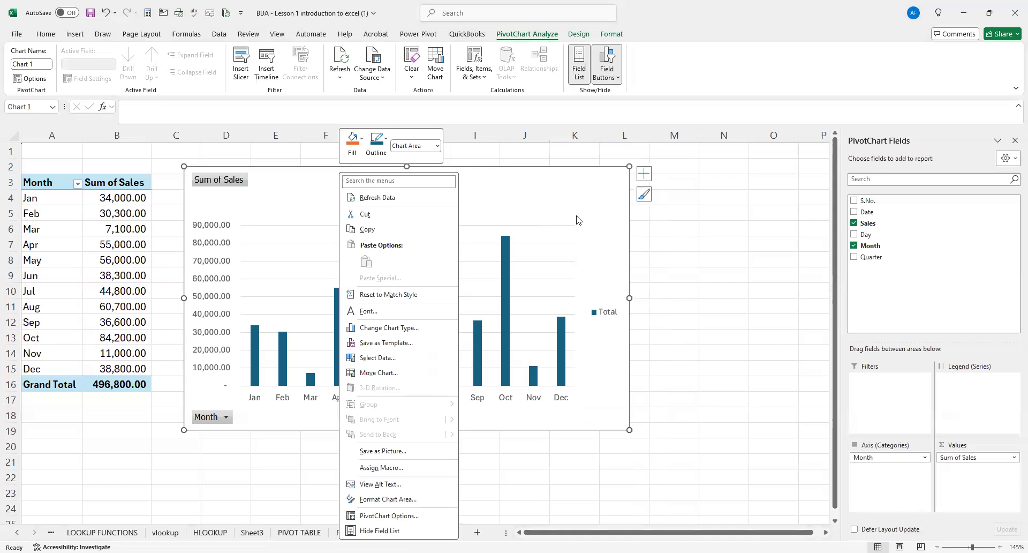
left_click(715, 317)
Delete the existing PivotChart beside the monthly sales pivot table.
left_click(665, 300)
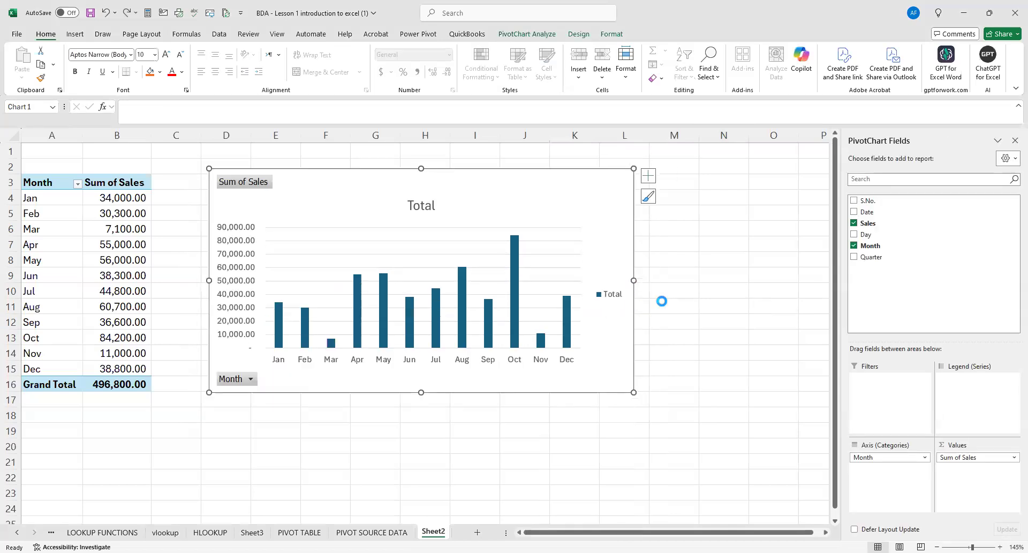
key("Delete")
left_click(312, 231)
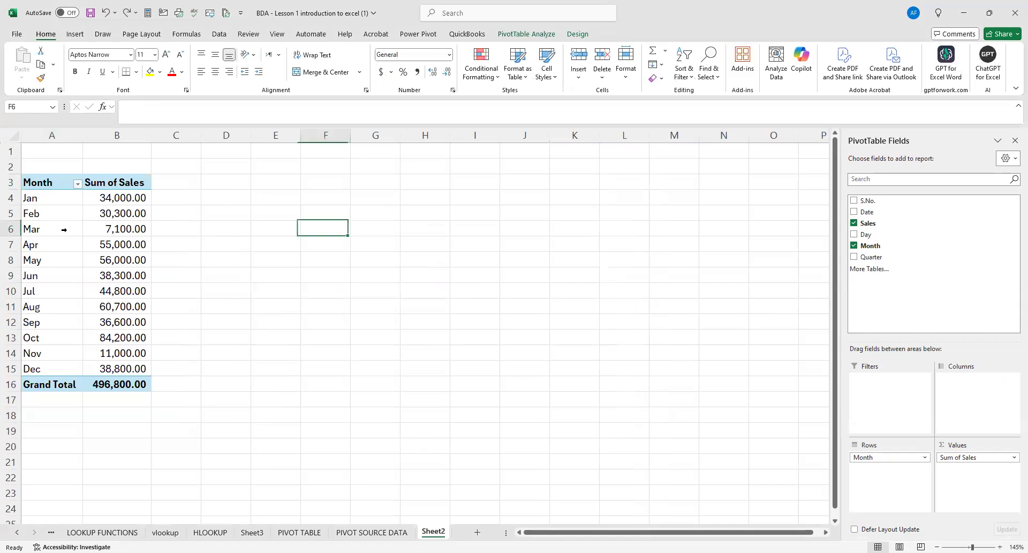
Insert a new Clustered Column PivotChart based on the monthly sales pivot table.
left_click(44, 182)
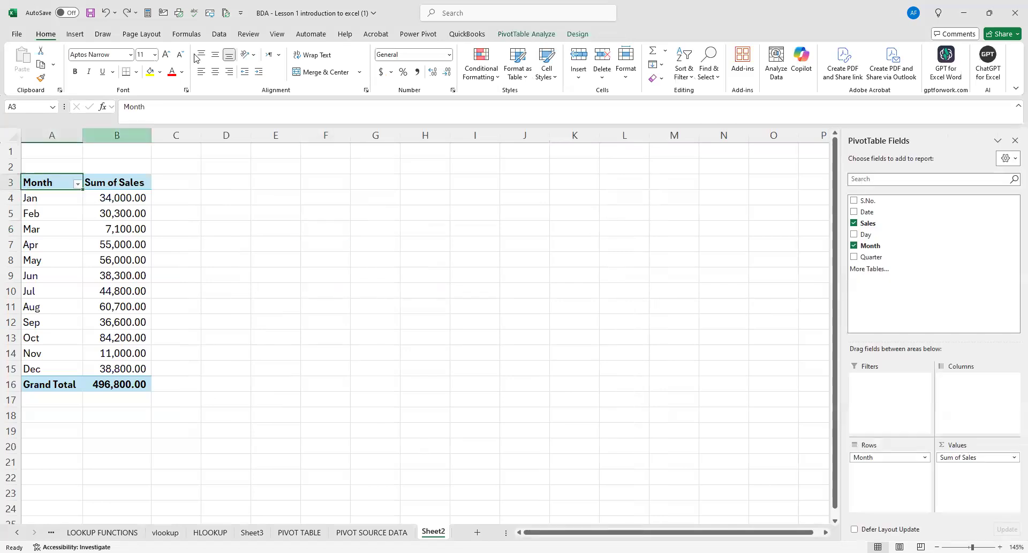
left_click(75, 34)
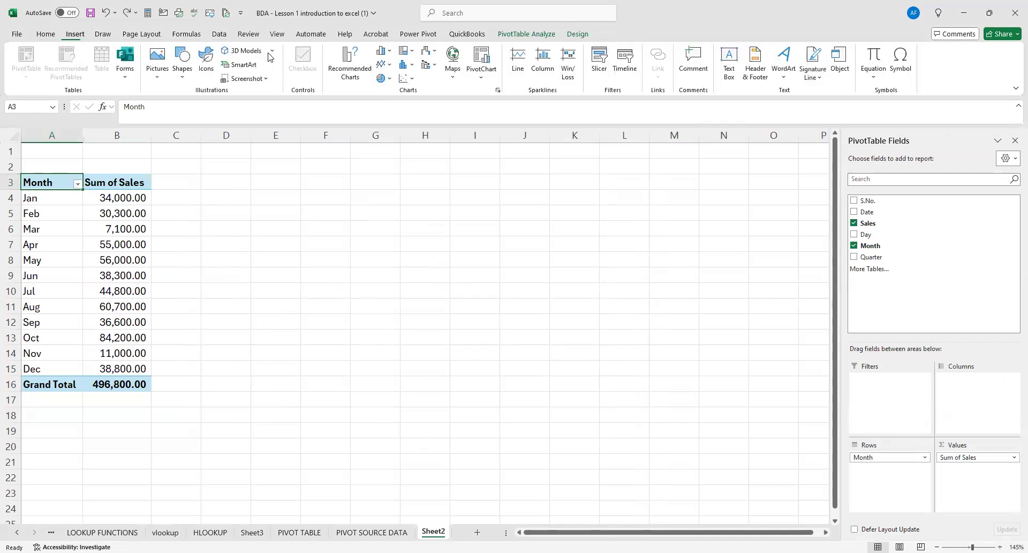
left_click(482, 78)
left_click(485, 94)
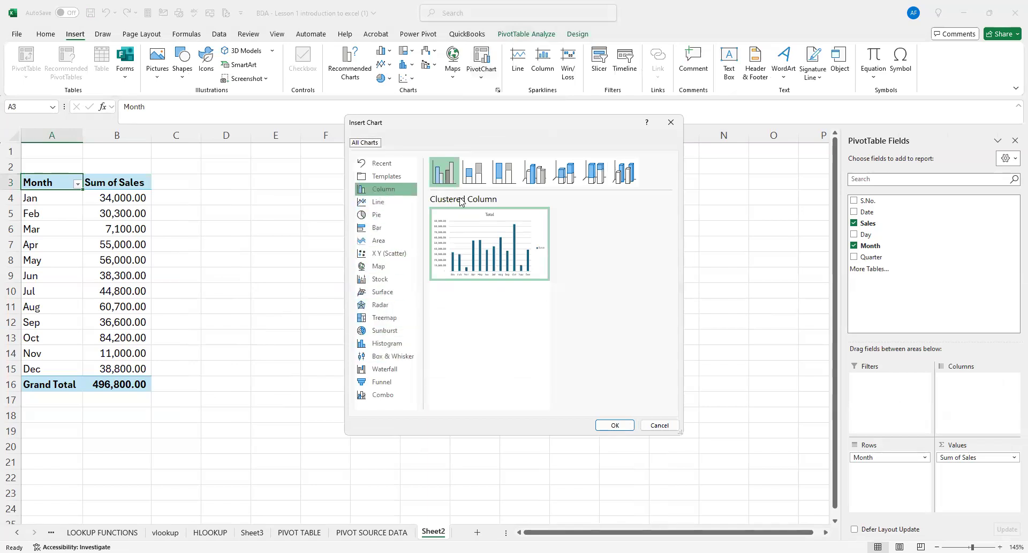
left_click(376, 194)
left_click(616, 424)
Move the new PivotChart beside the pivot table and enlarge it so it spans about C2 to L18.
left_click_drag(323, 178, 321, 170)
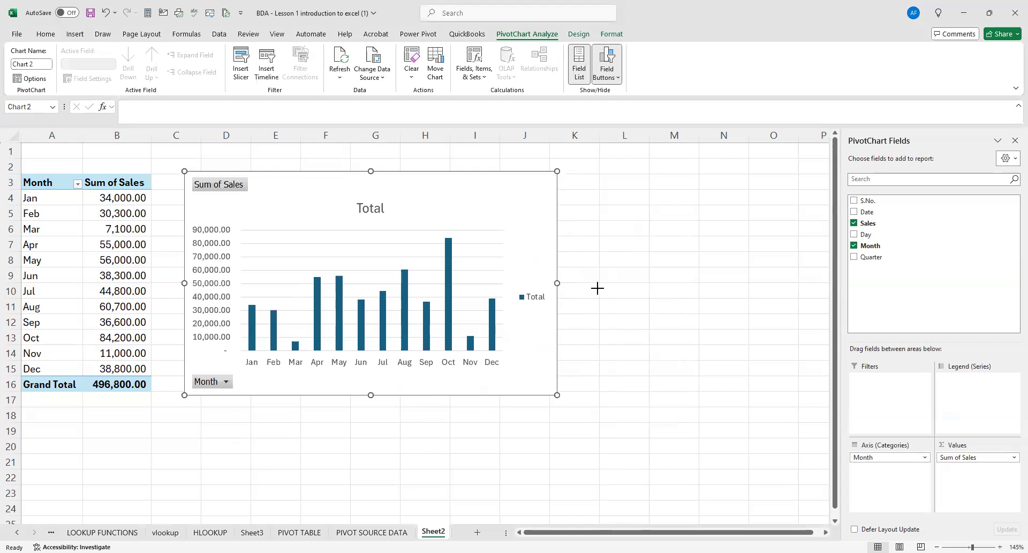
left_click_drag(557, 283, 597, 288)
left_click_drag(392, 395, 392, 425)
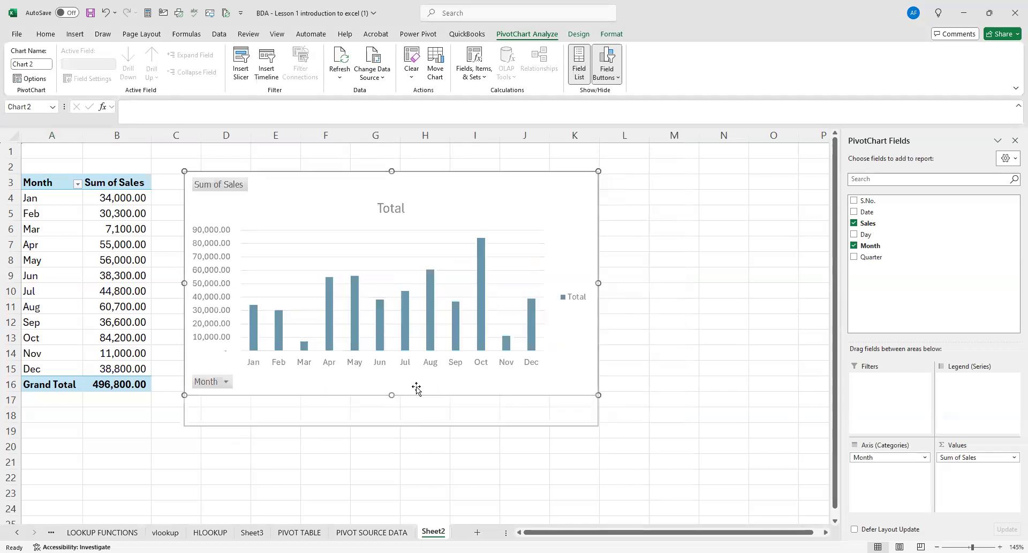
left_click_drag(321, 176, 320, 166)
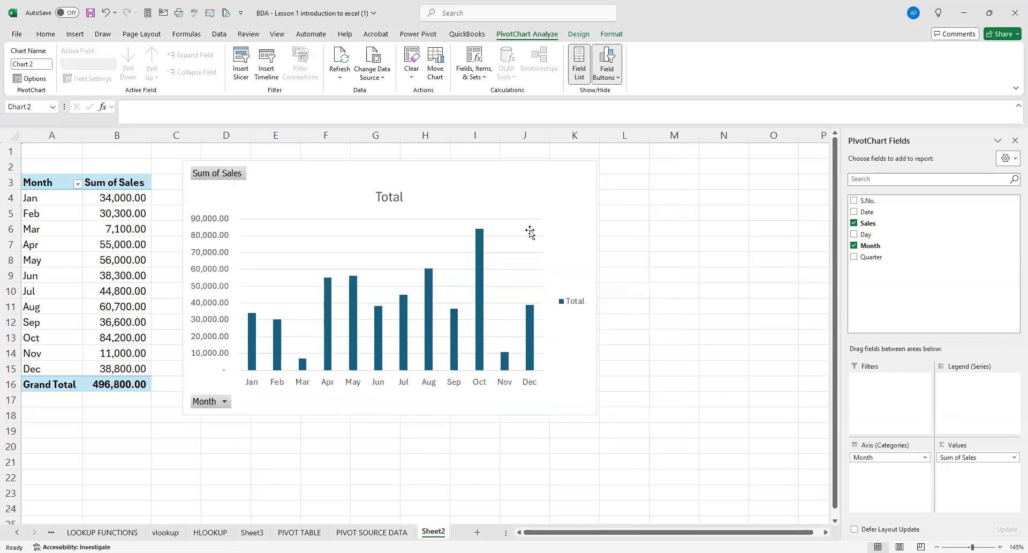
left_click_drag(596, 287, 657, 292)
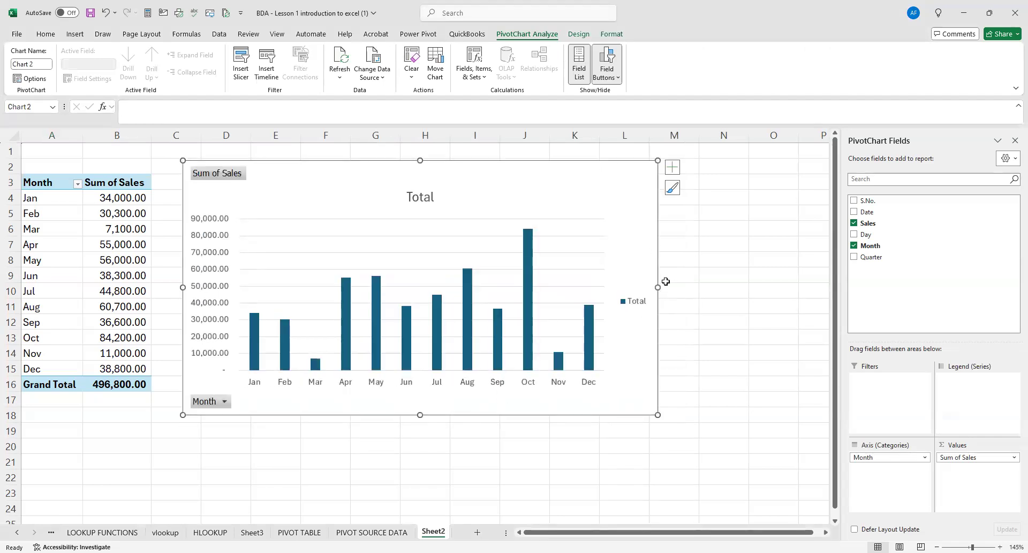
left_click_drag(657, 287, 625, 287)
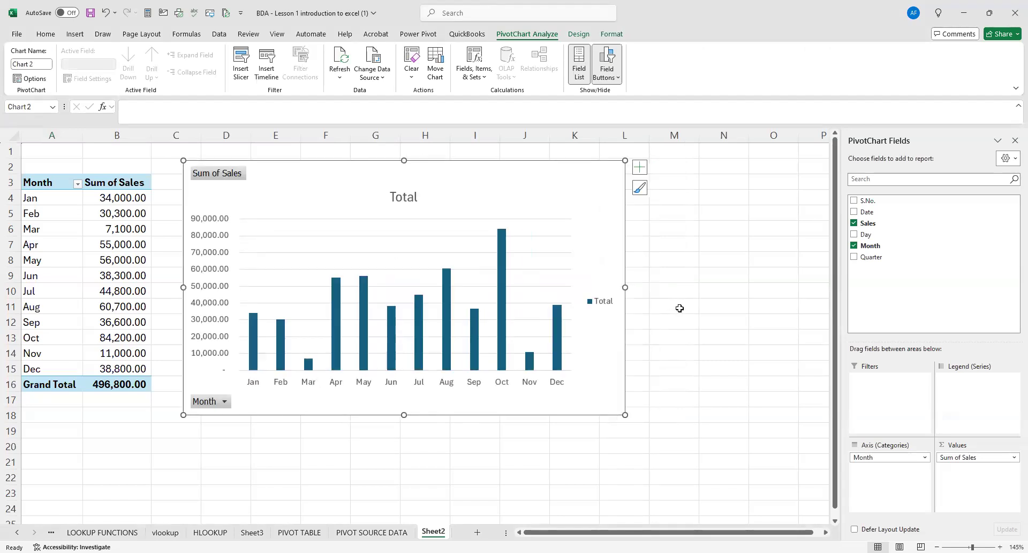
left_click(680, 308)
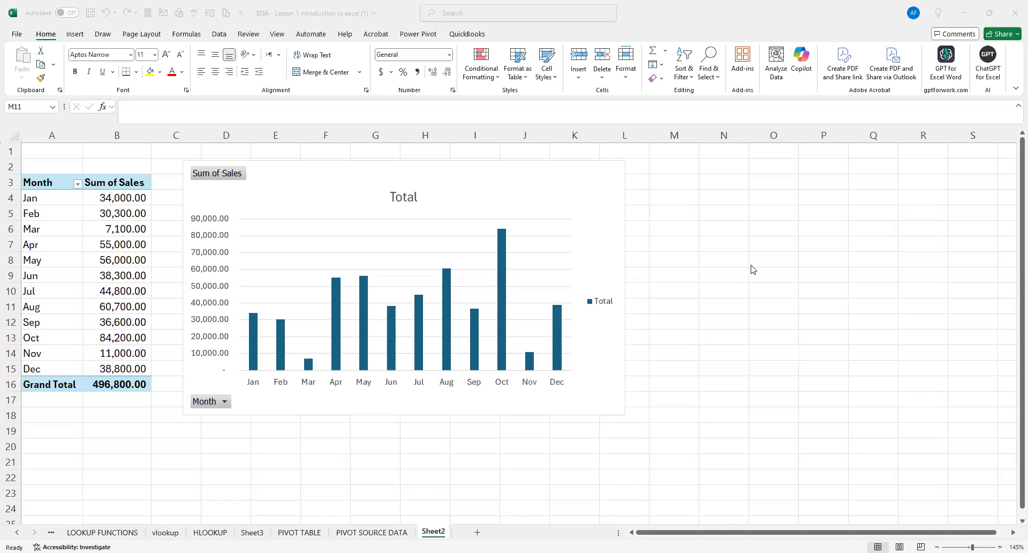
Fill the columns of the chart's Total series with the gold-orange standard color.
left_click(530, 161)
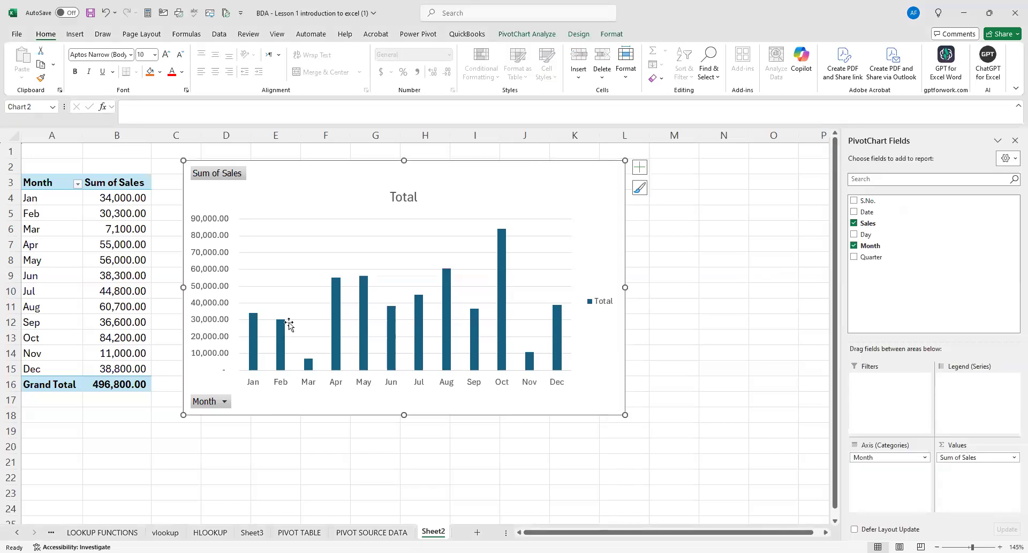
left_click(645, 237)
mouse_move(253, 338)
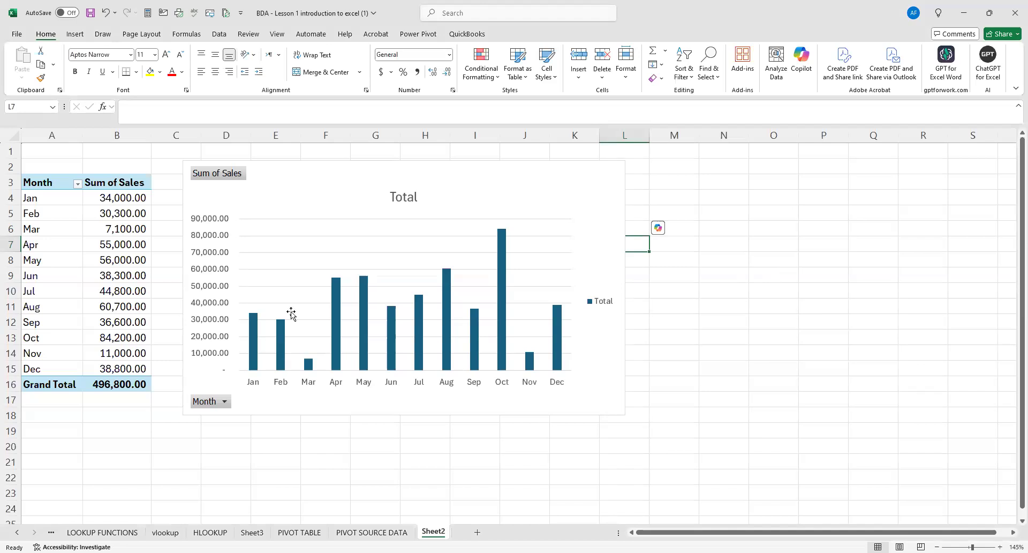
mouse_move(418, 341)
left_click(253, 332)
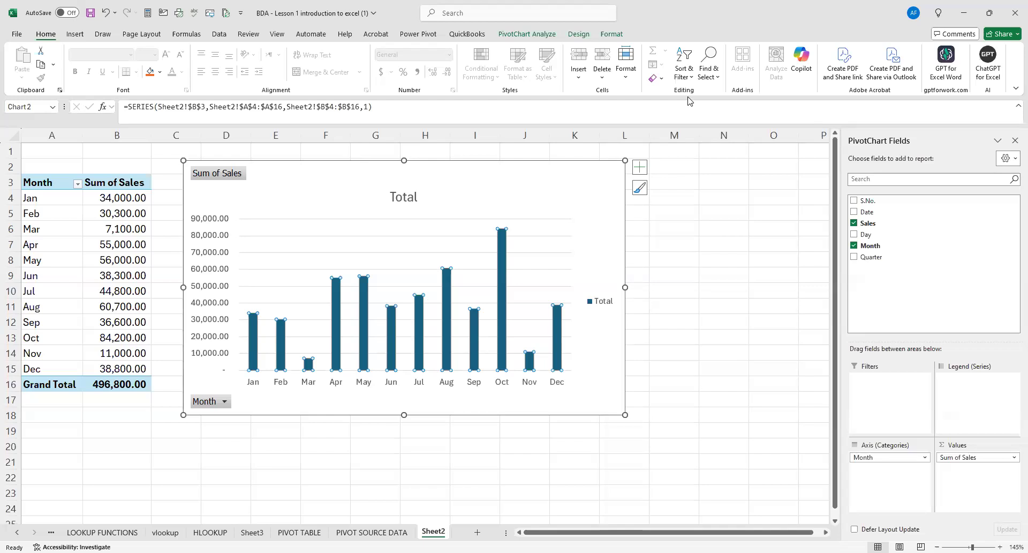
right_click(254, 327)
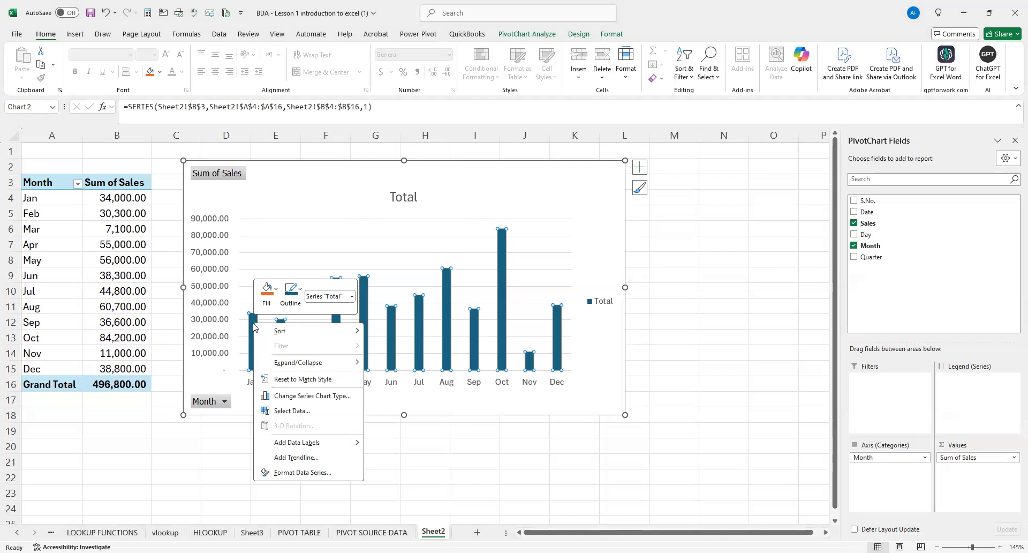
left_click(276, 292)
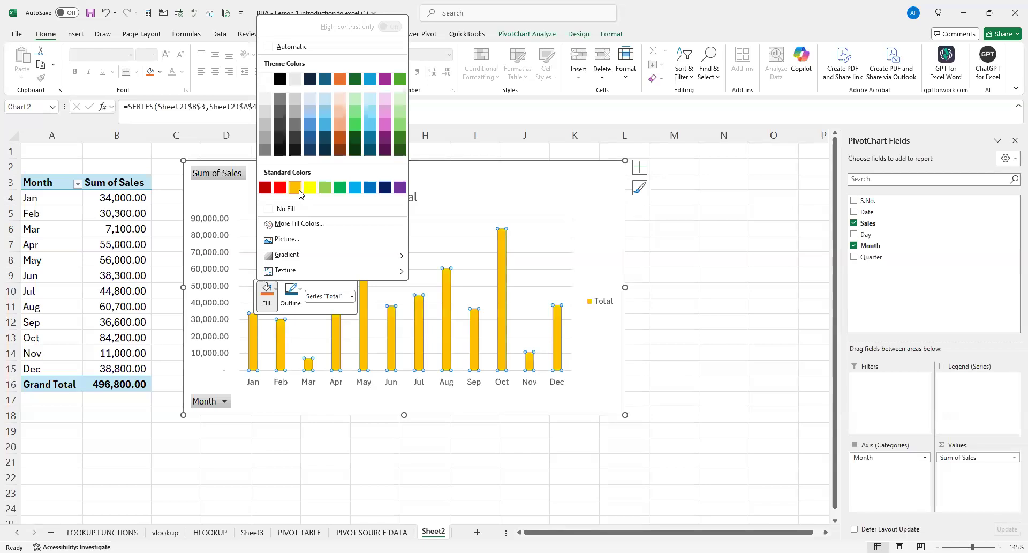
left_click(608, 352)
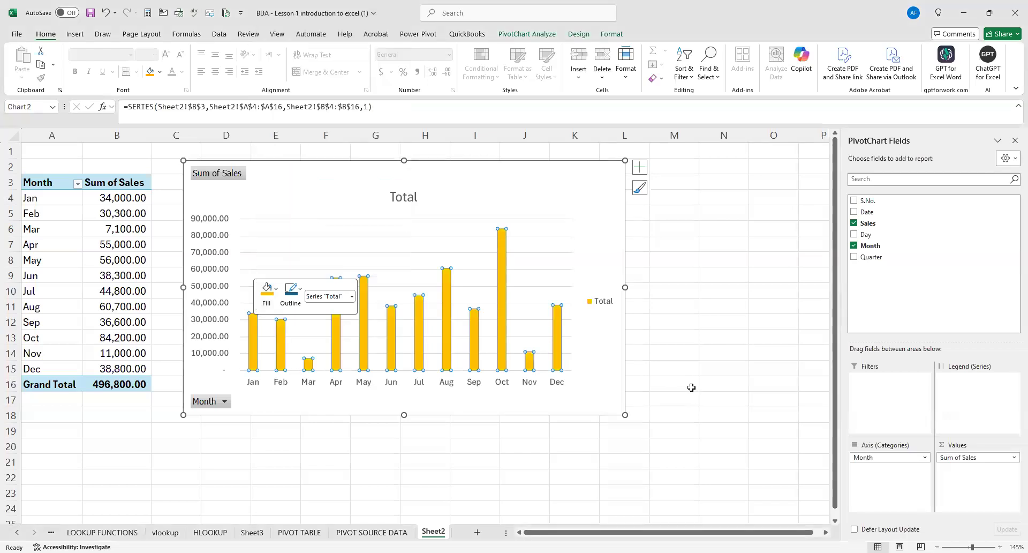
left_click(659, 381)
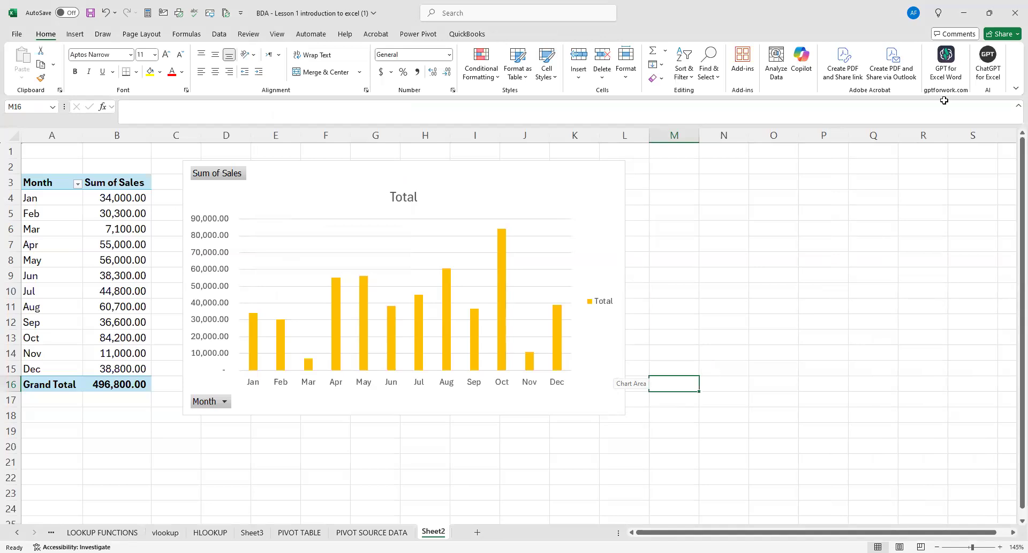
Widen the chart's columns by setting the Total series' gap width to 49%.
left_click(717, 202)
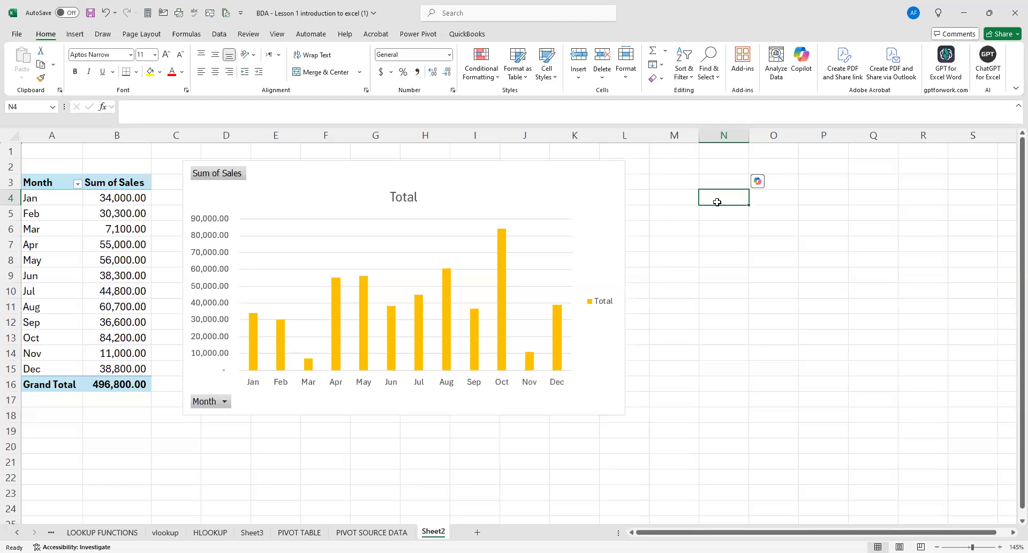
left_click(253, 329)
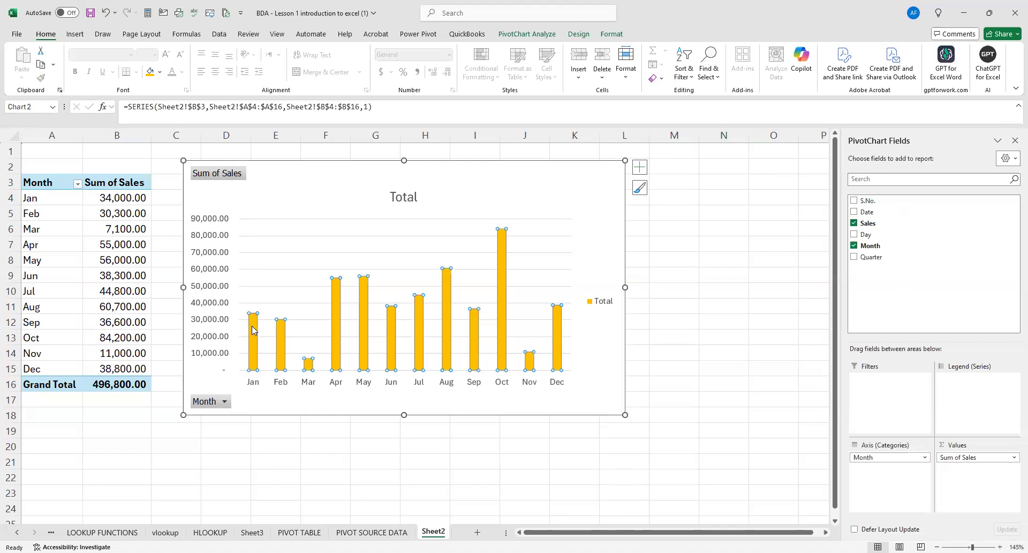
right_click(252, 330)
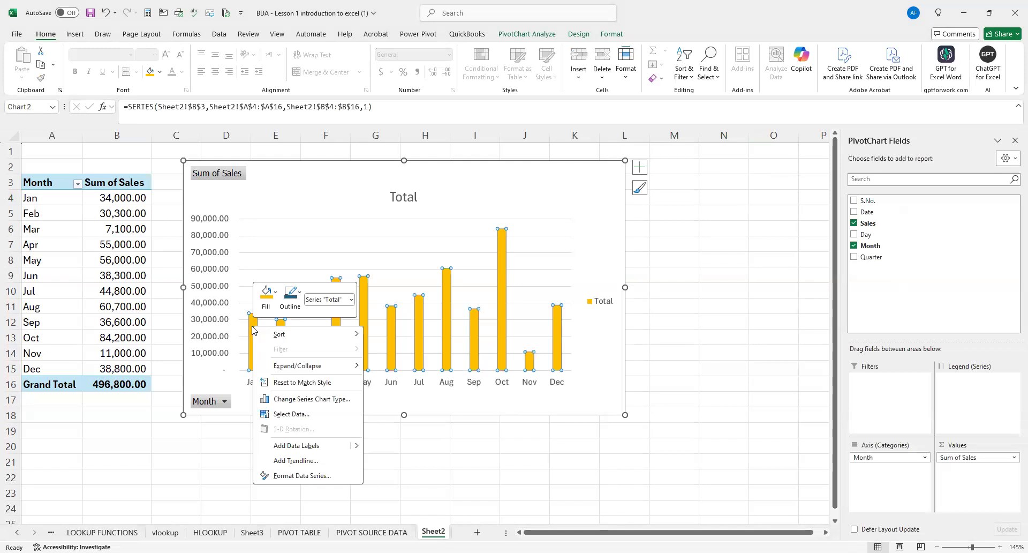
left_click(327, 475)
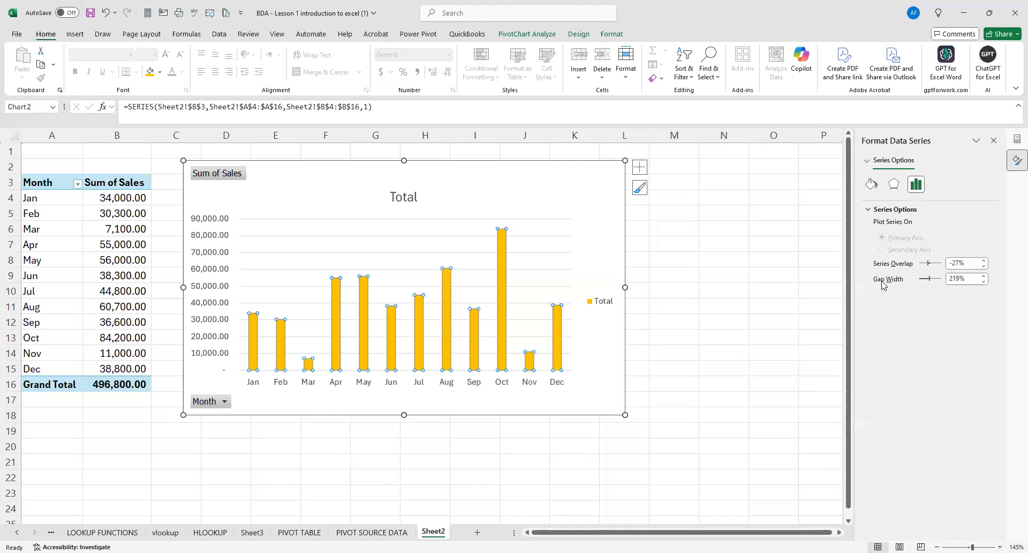
left_click_drag(926, 281, 923, 279)
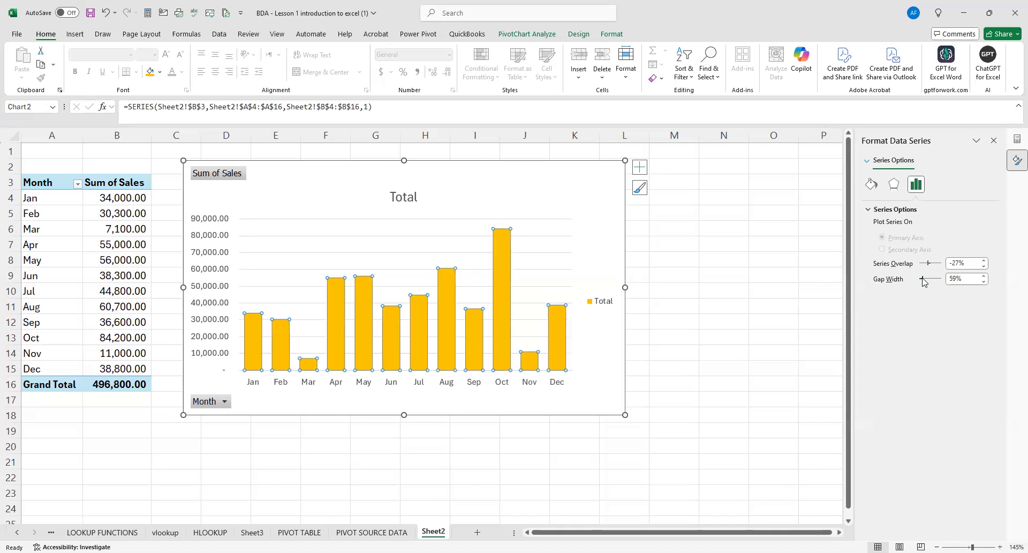
left_click_drag(923, 281, 922, 282)
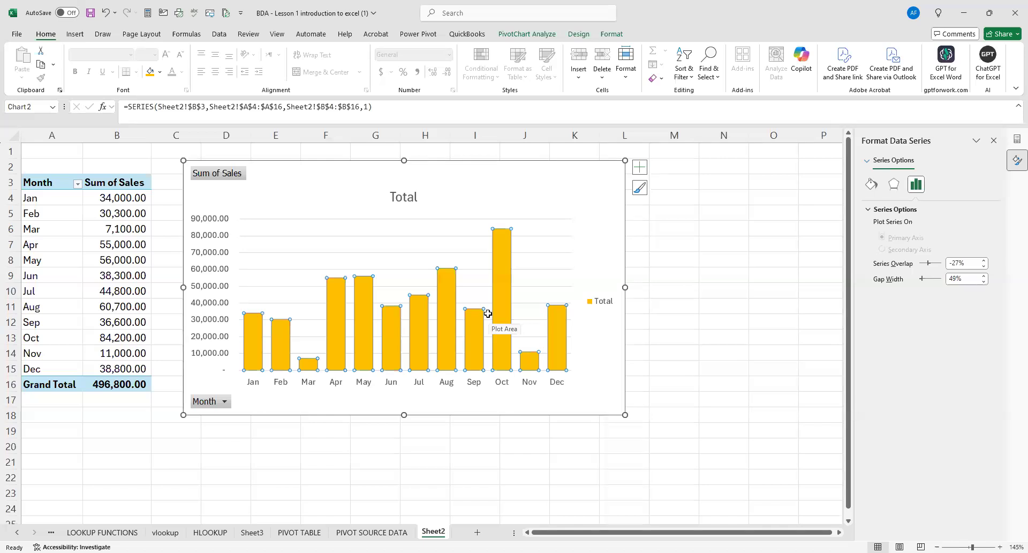
left_click(671, 233)
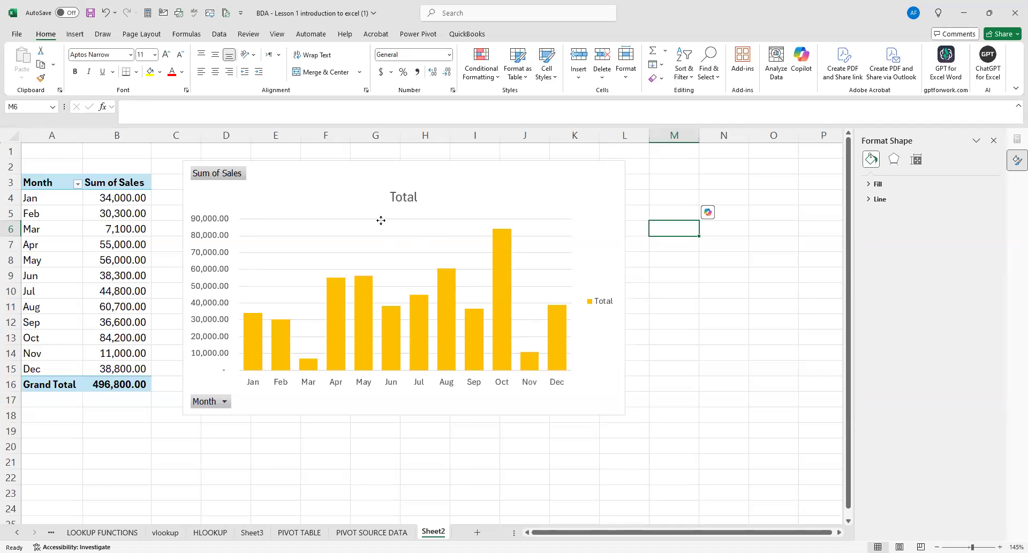
Try deleting the PivotChart's horizontal major gridlines and undo the deletion.
left_click(378, 237)
left_click(299, 194)
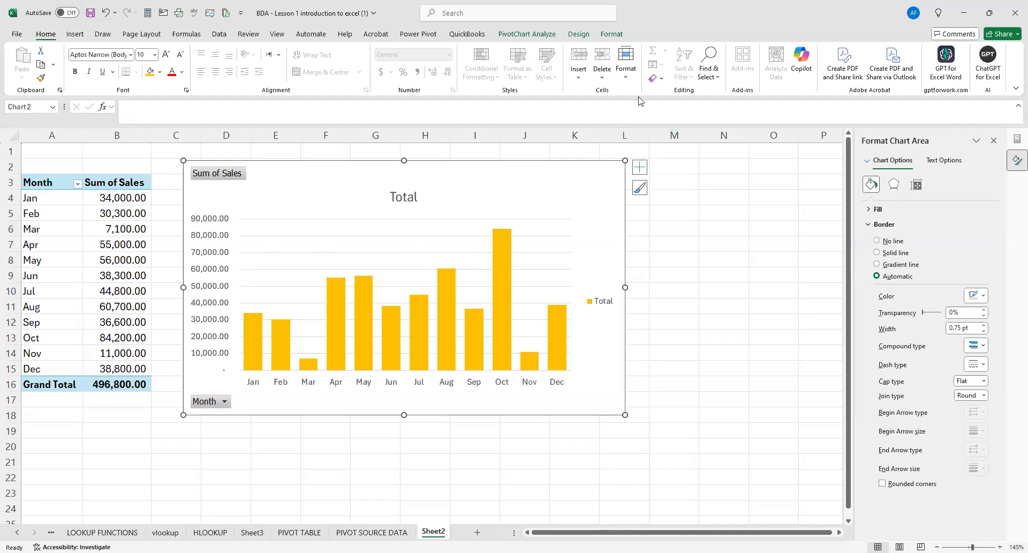
left_click(299, 241)
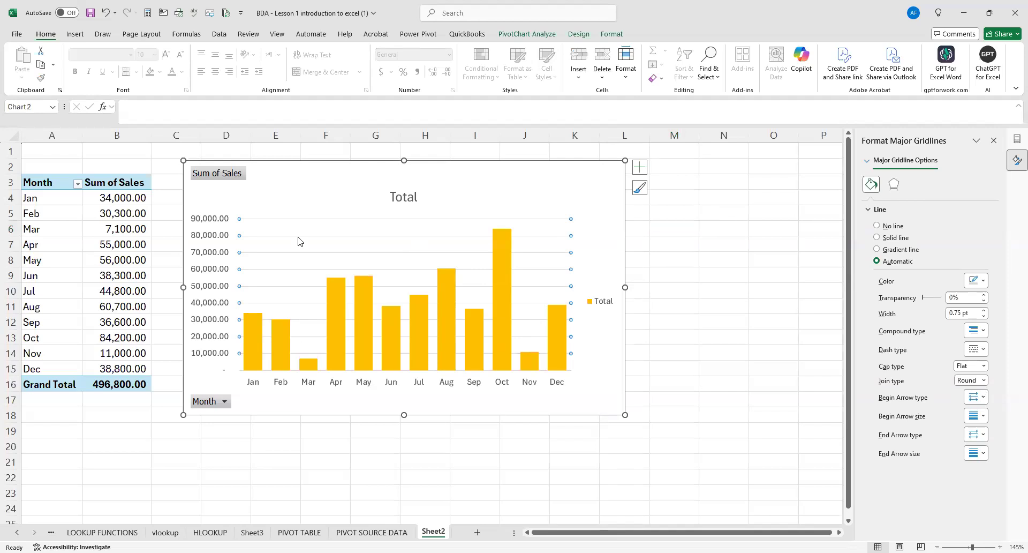
key("Delete")
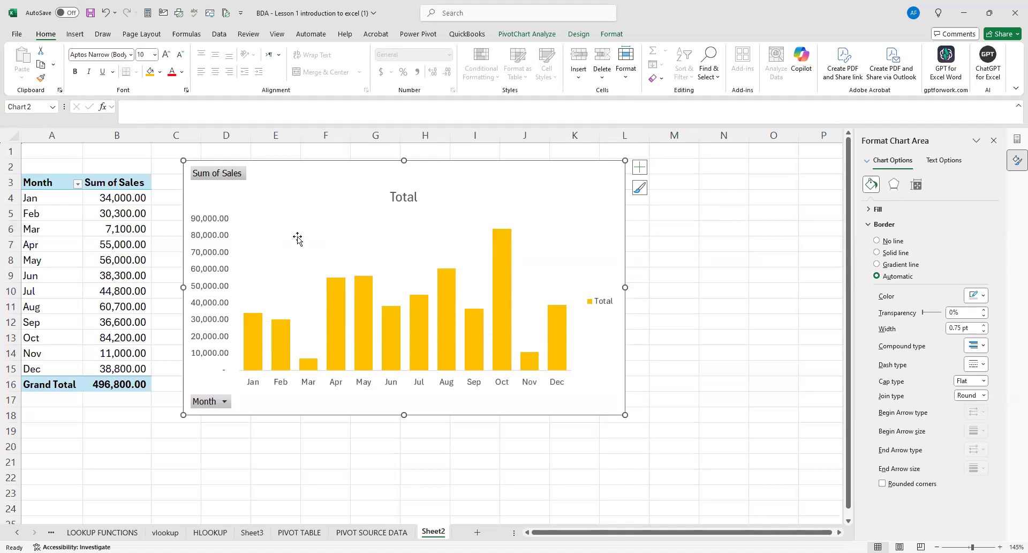
key("ctrl+z")
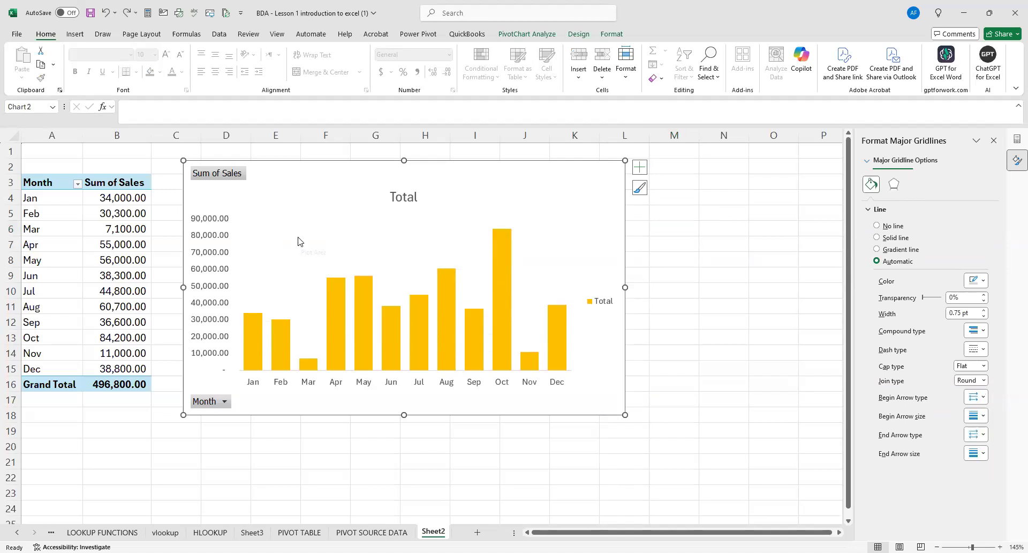
left_click(701, 257)
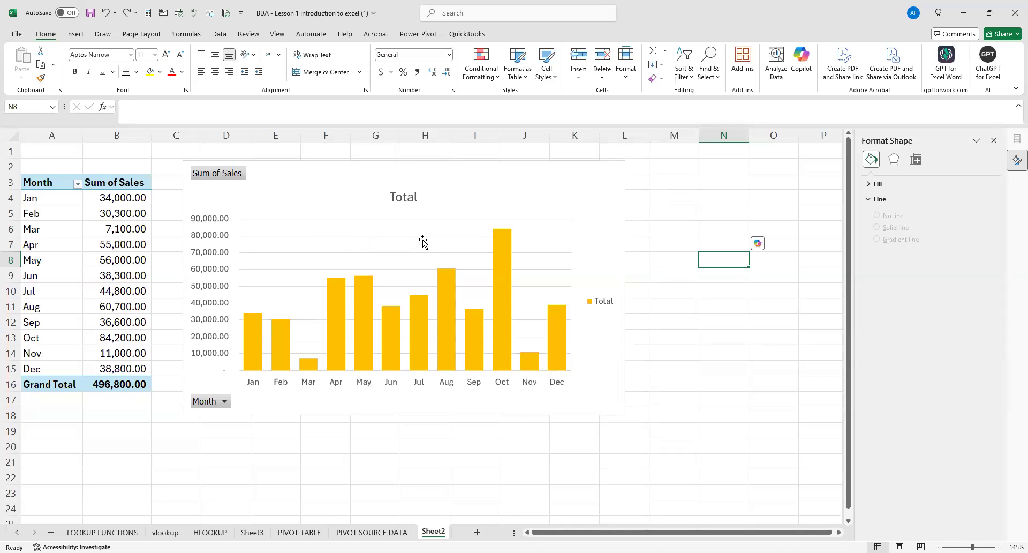
Remove the horizontal major gridlines from the PivotChart.
left_click(279, 218)
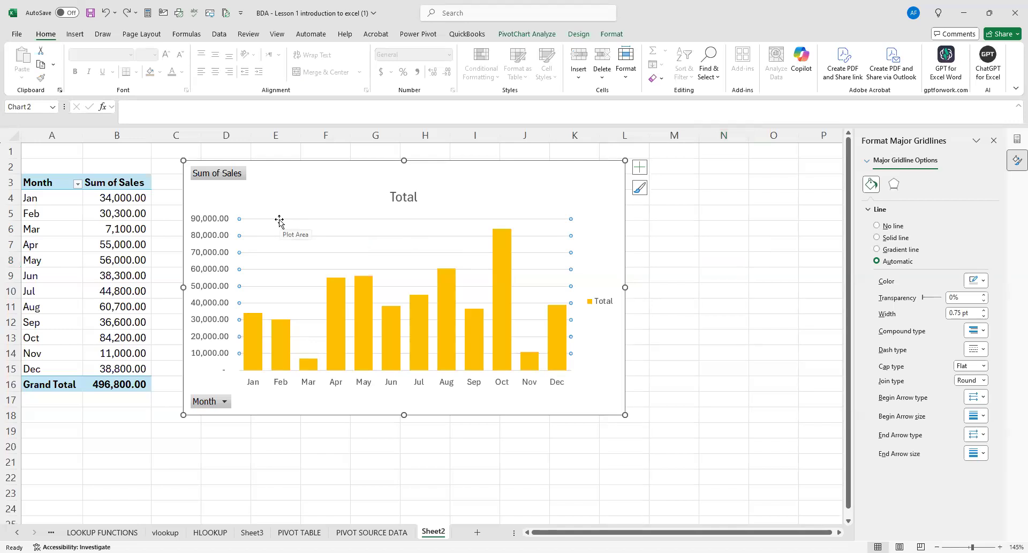
key("Escape")
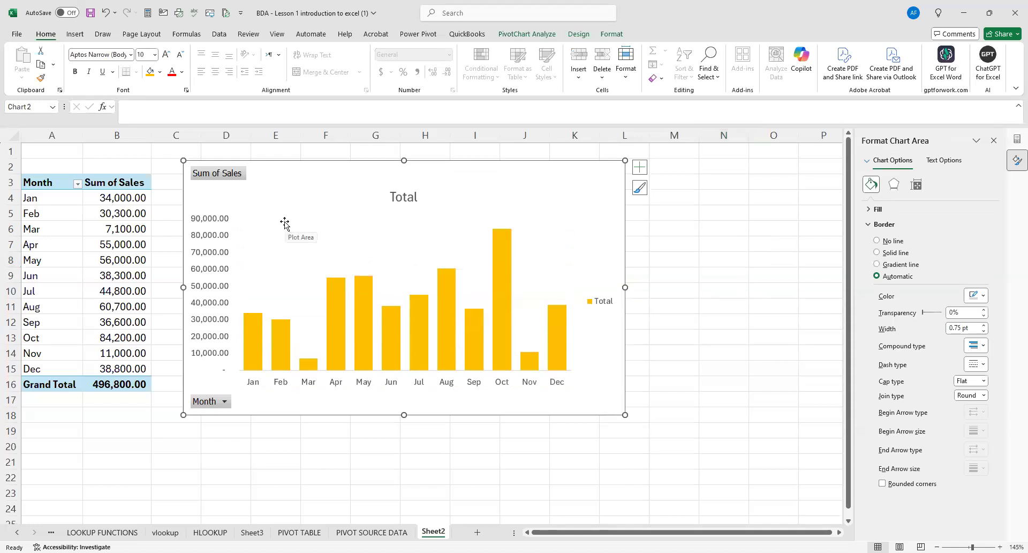
Delete the vertical value axis from the PivotChart.
left_click(213, 245)
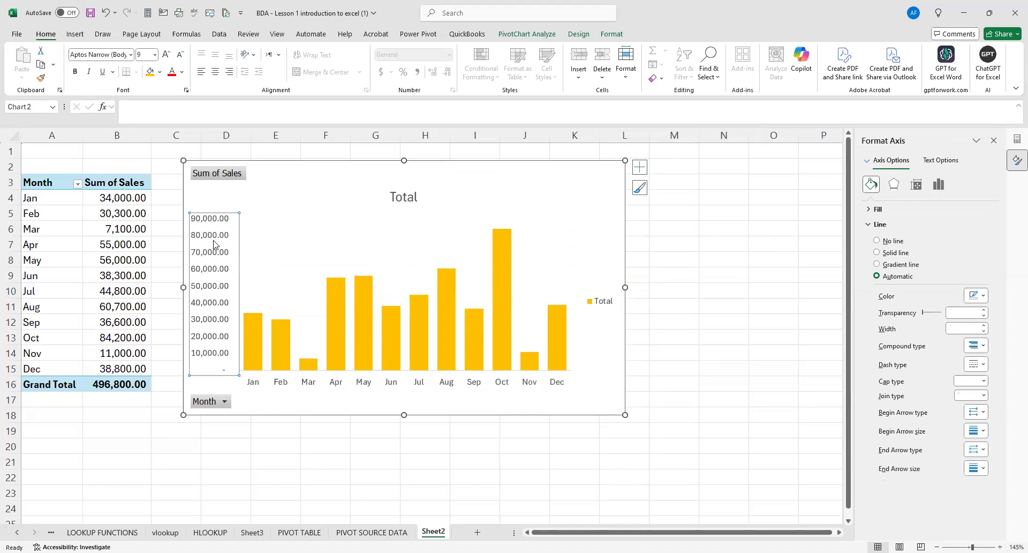
left_click(294, 218)
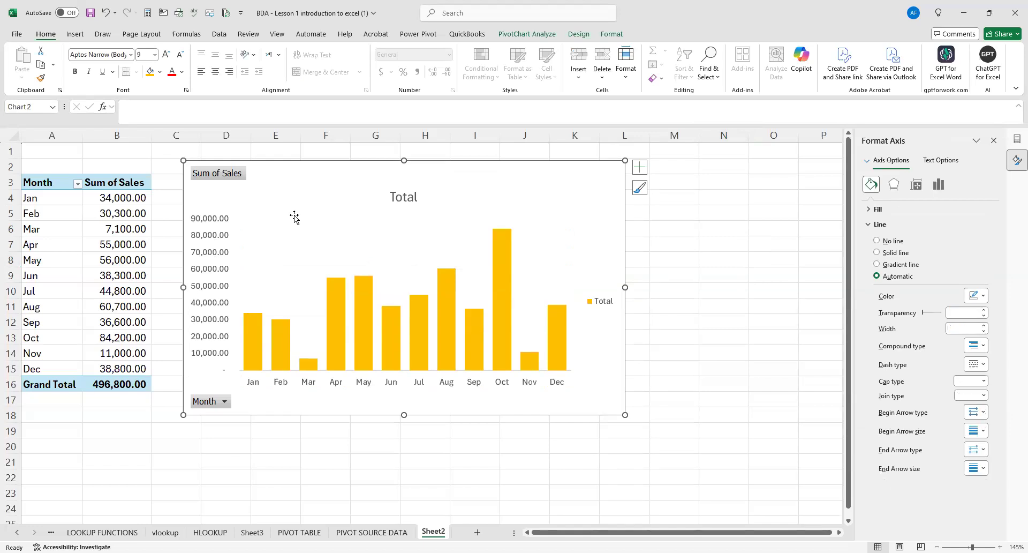
left_click(217, 221)
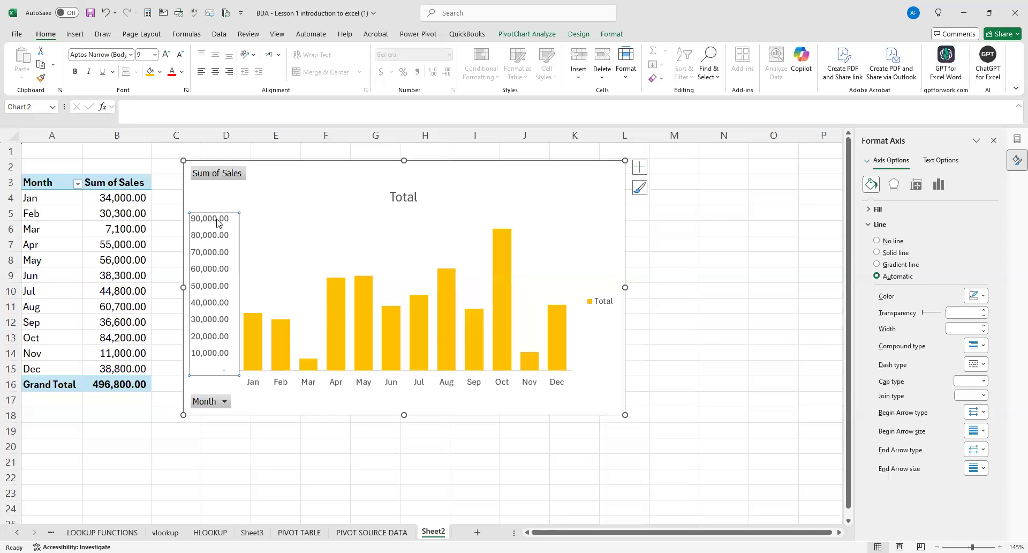
key("Delete")
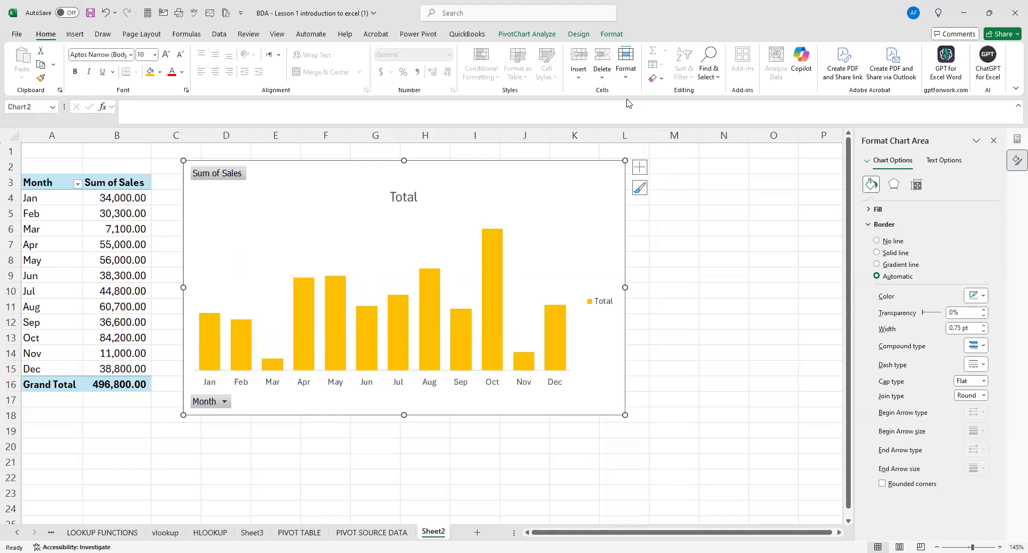
Add data labels to the columns of the chart's Total series.
mouse_move(218, 320)
left_click(213, 321)
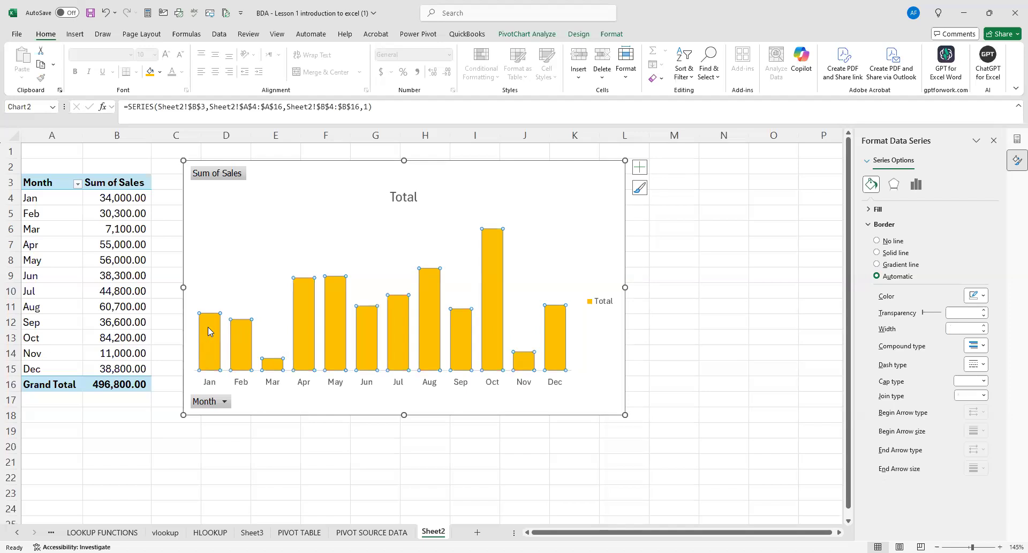
right_click(209, 331)
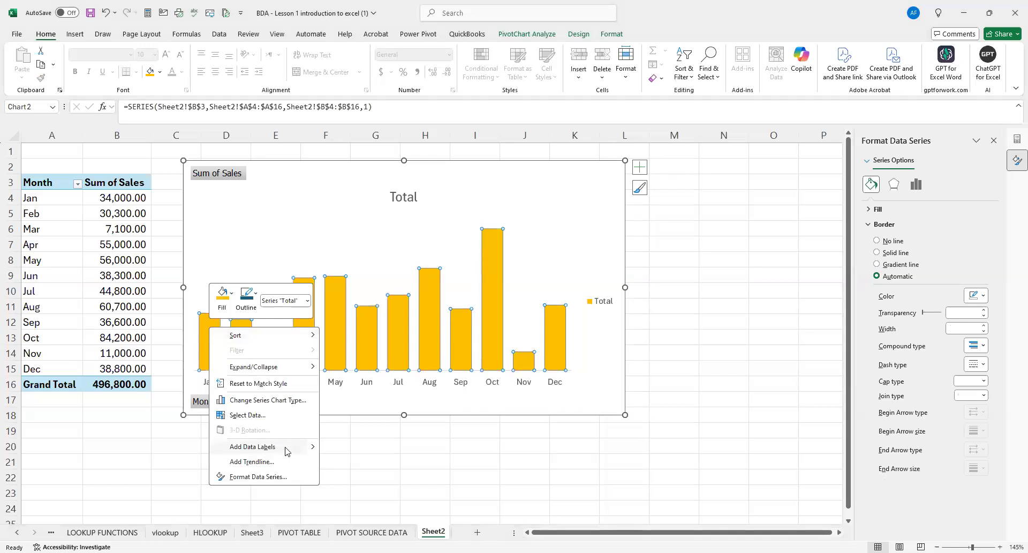
left_click(314, 451)
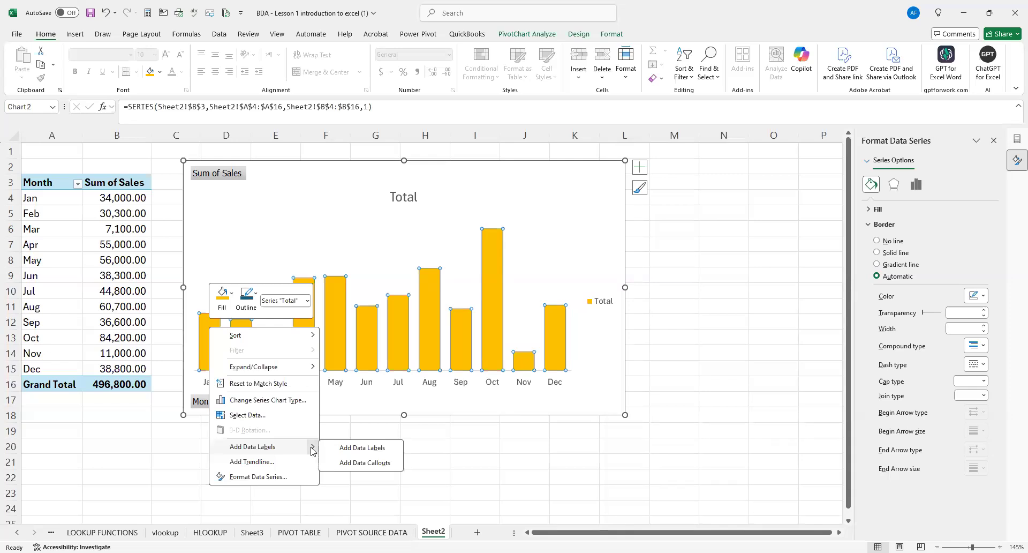
left_click(366, 449)
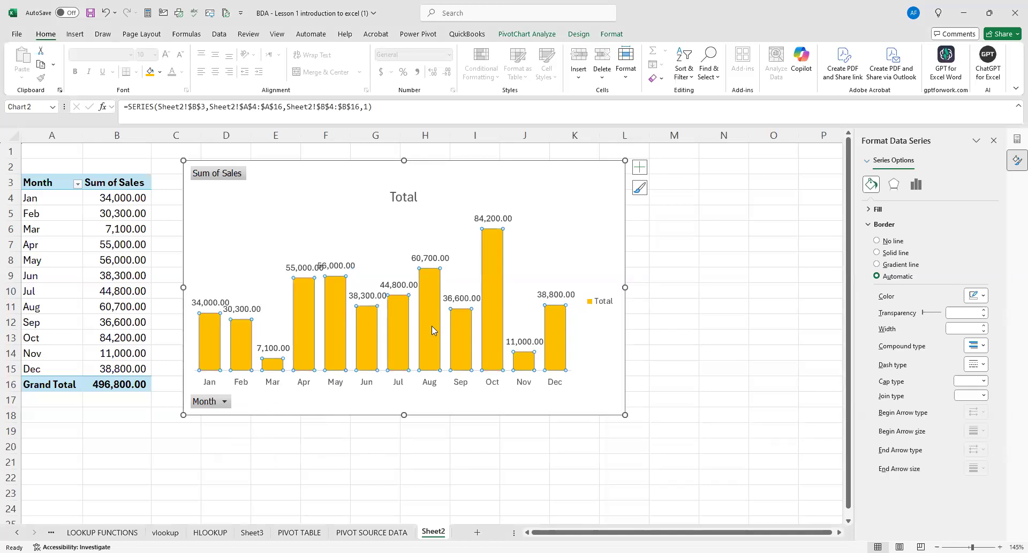
Widen the PivotChart to the start of column N and raise the May data label clear of the April label.
left_click_drag(625, 287, 675, 288)
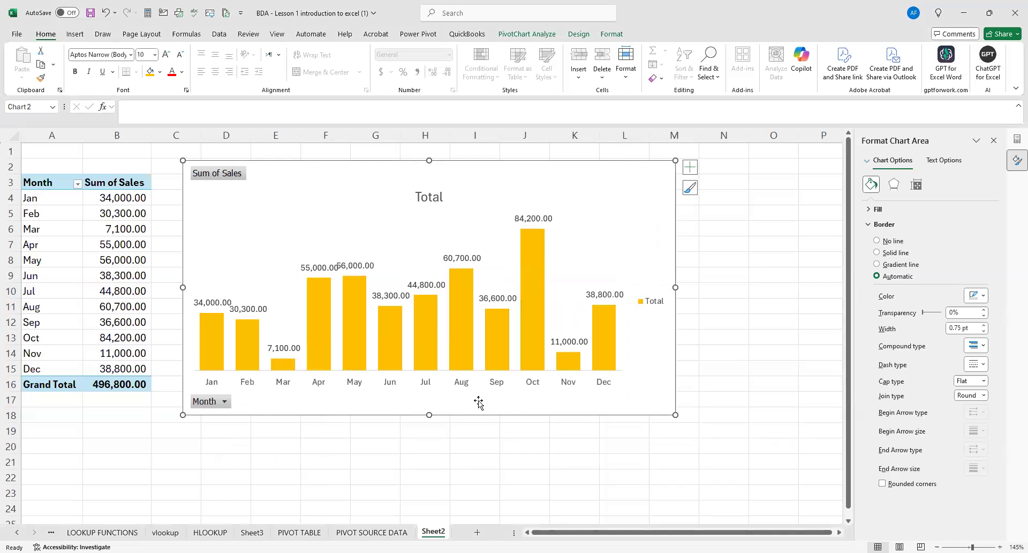
left_click_drag(676, 287, 702, 292)
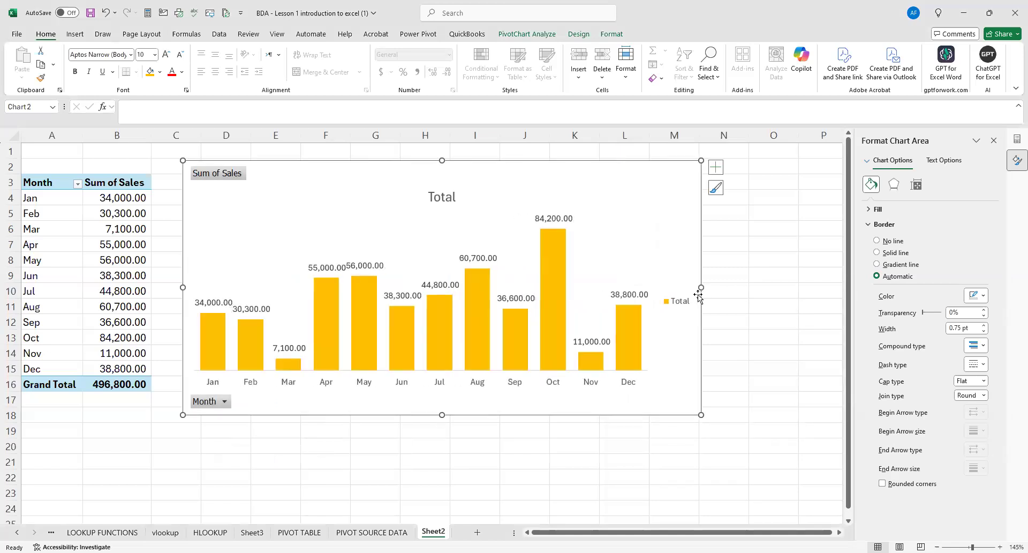
left_click(362, 258)
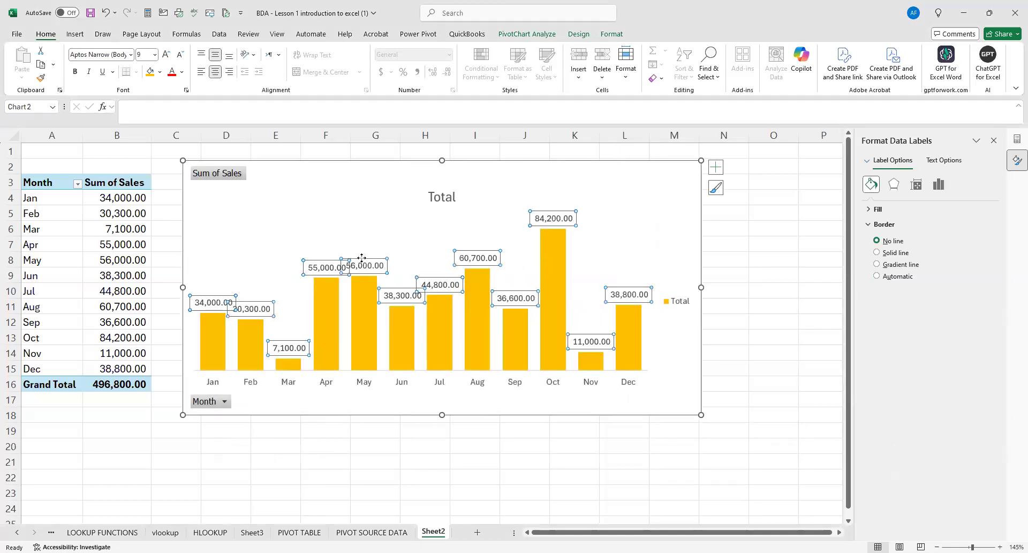
left_click(362, 258)
left_click_drag(361, 258, 361, 248)
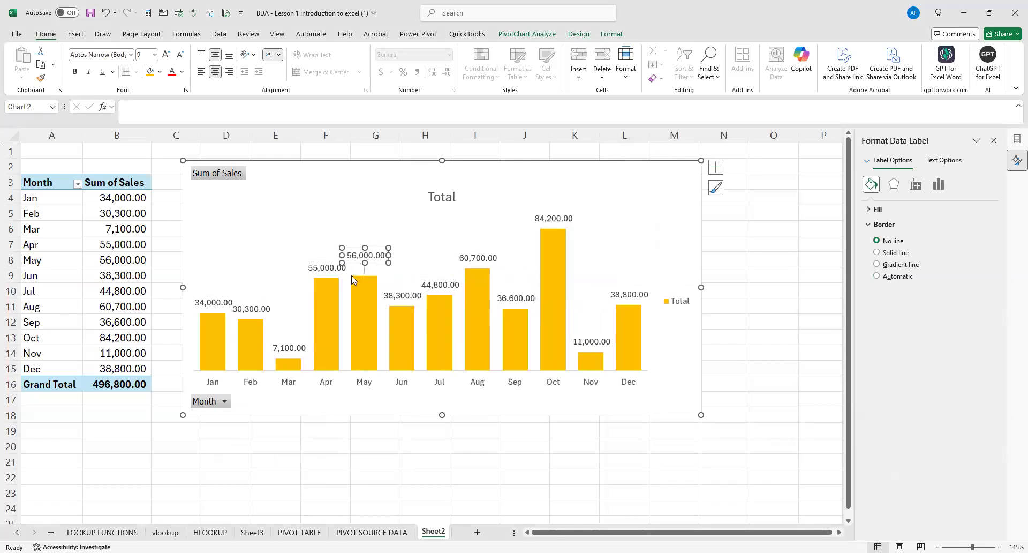
Extend the plot area upward toward the chart title and narrow the PivotChart to end midway across column M.
left_click(283, 276)
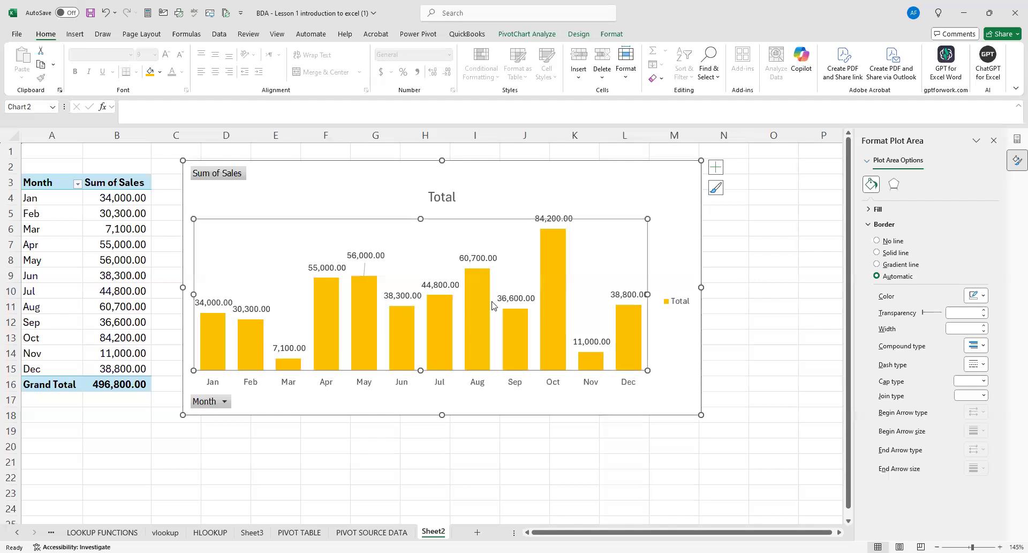
left_click_drag(425, 218, 420, 207)
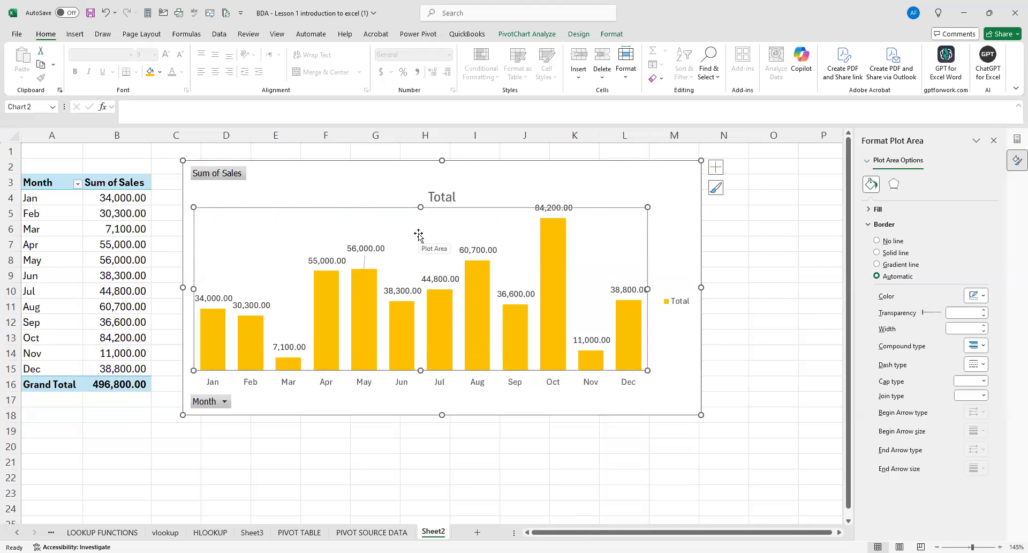
left_click(585, 469)
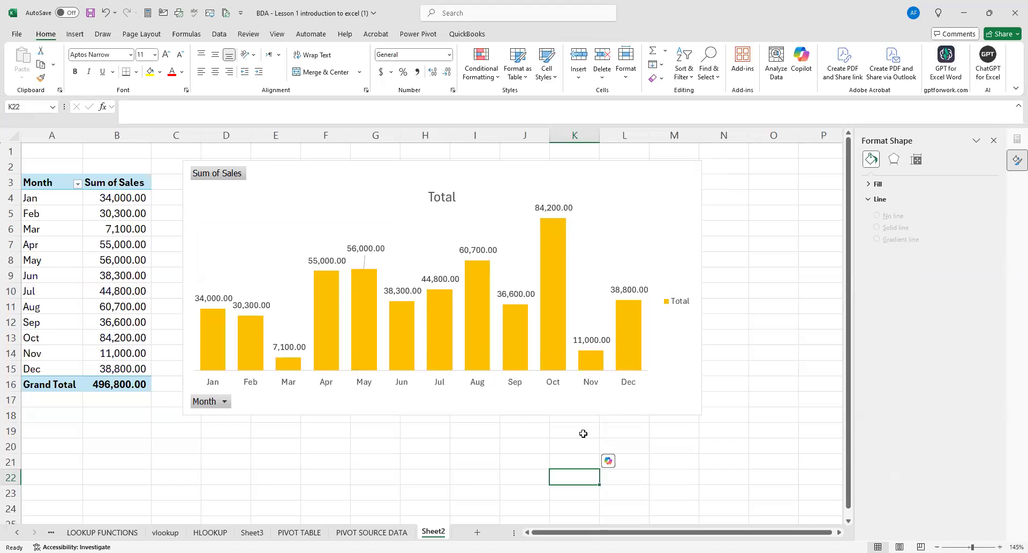
left_click(699, 267)
left_click_drag(702, 287, 675, 287)
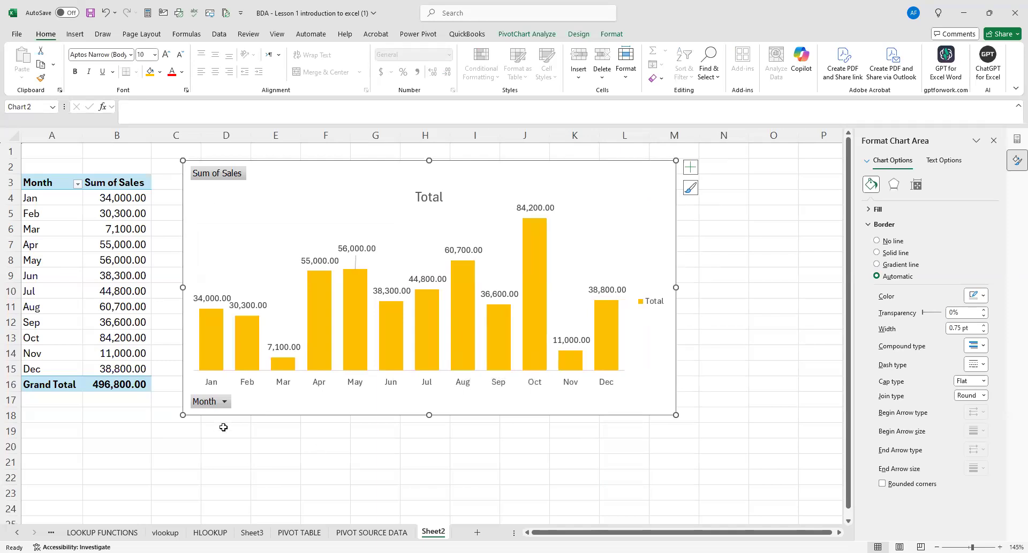
mouse_move(200, 321)
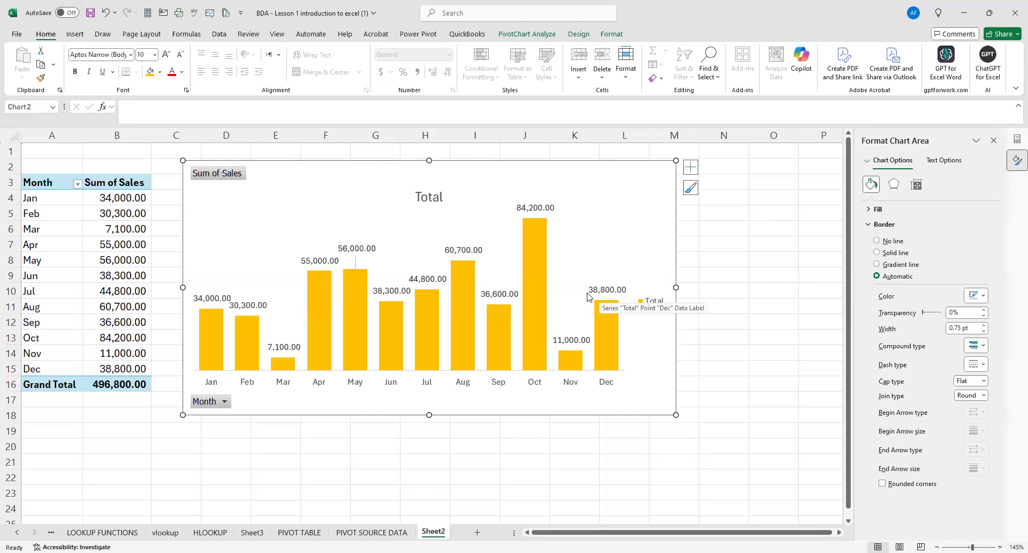
Change the PivotChart's title to "Monthly sales".
left_click(440, 197)
left_click(441, 197)
key("BackSpace")
key("BackSpace")
key("BackSpace")
key("BackSpace")
key("BackSpace")
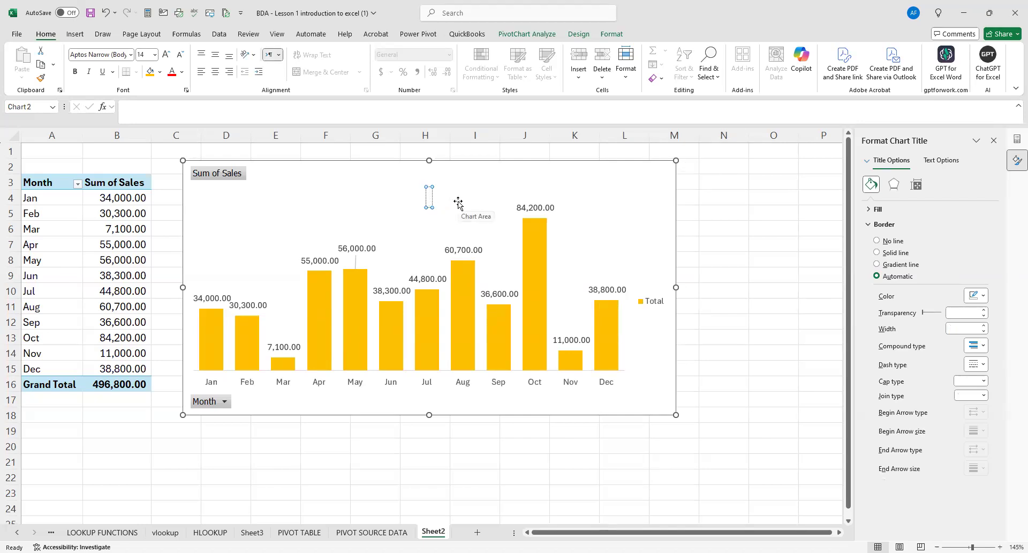
type("Monthlu")
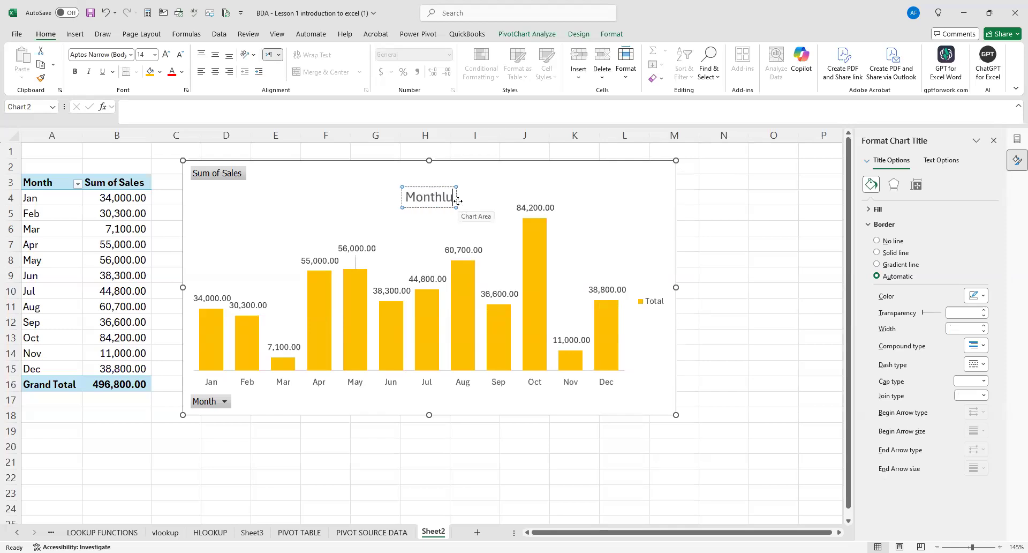
key("BackSpace")
key("BackSpace")
type("ly sales")
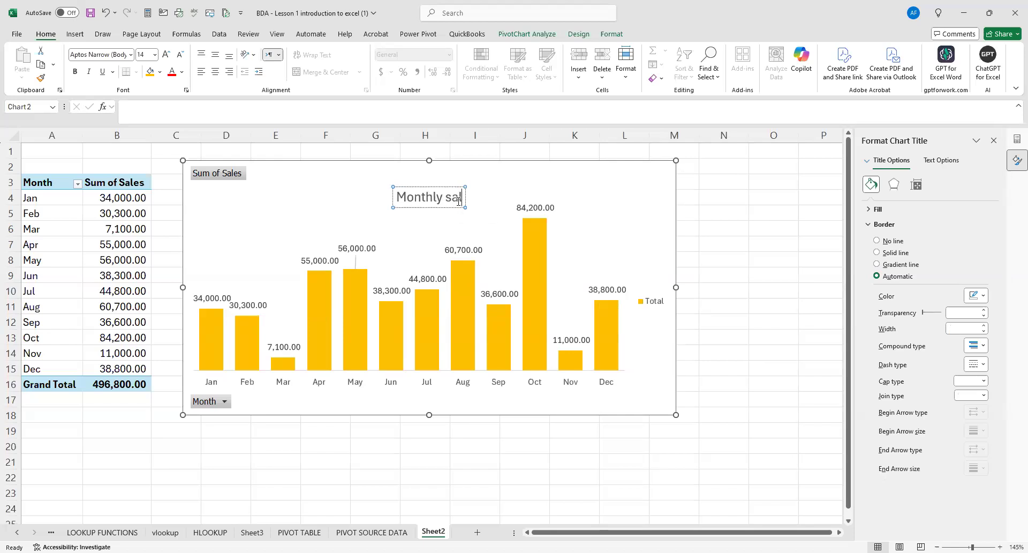
left_click(750, 279)
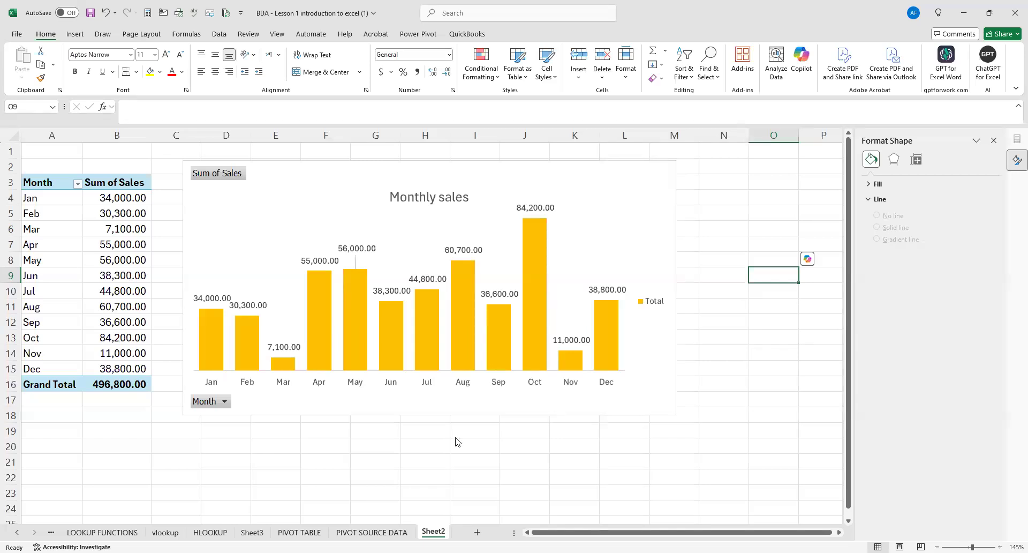
Rename the Sheet2 worksheet as "Monthly sales".
right_click(439, 531)
left_click(471, 402)
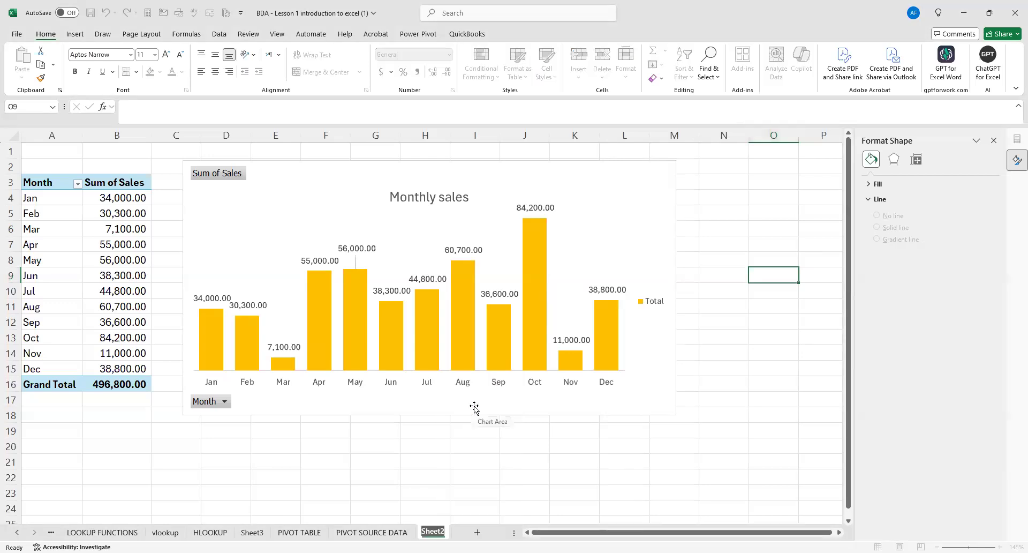
type("Monthly sales")
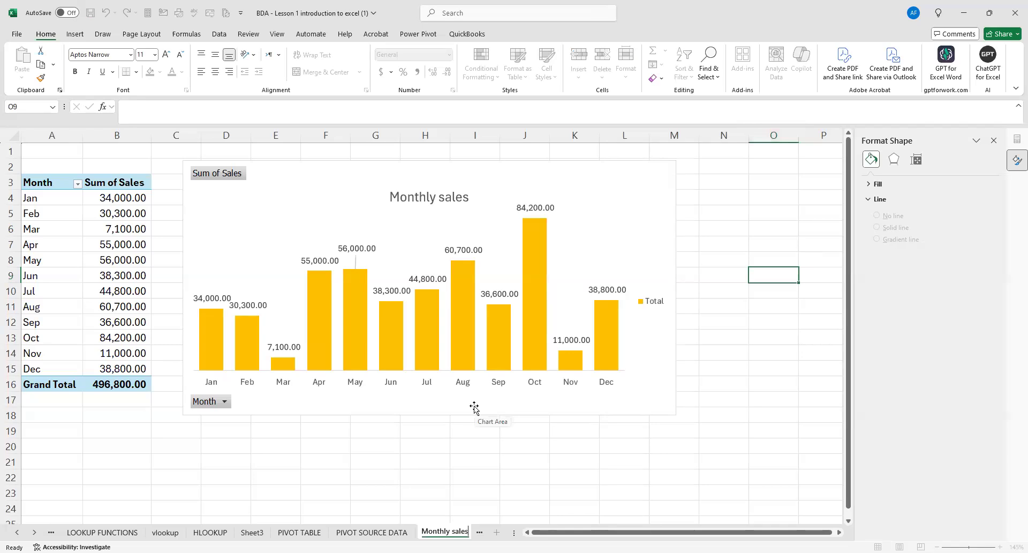
left_click(423, 475)
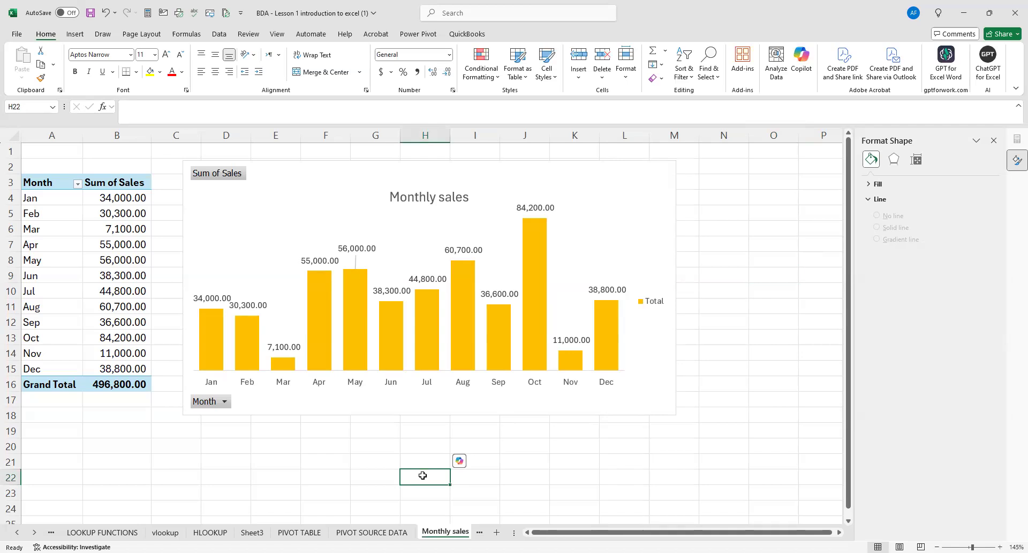
Add a new blank worksheet after the Monthly sales sheet and return to Monthly sales.
left_click(34, 531)
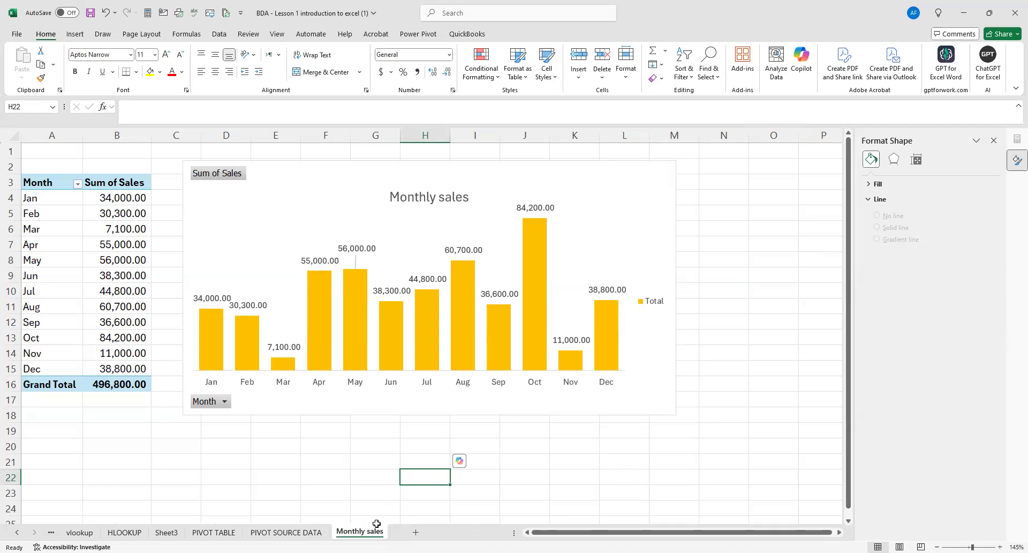
left_click(417, 532)
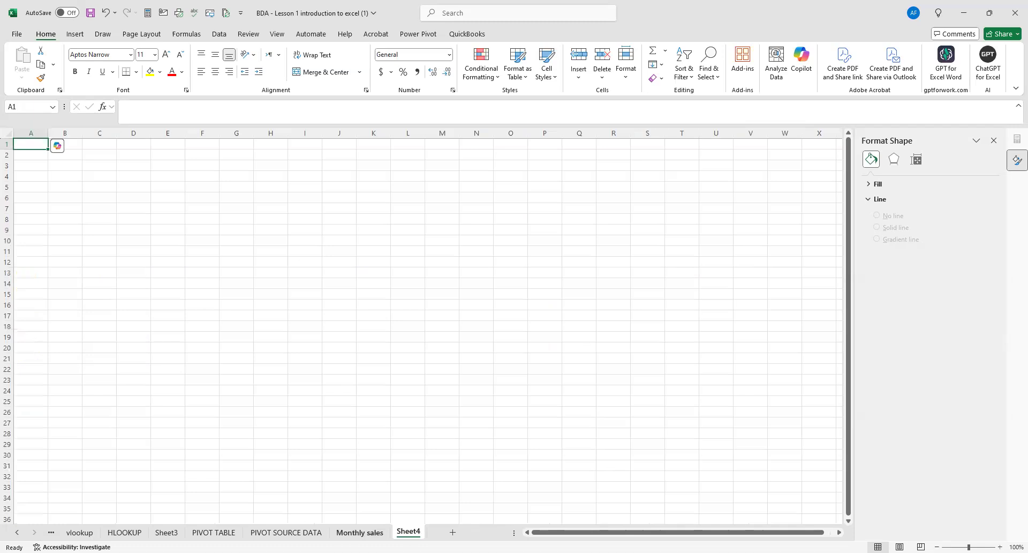
left_click(359, 533)
left_click(409, 531)
left_click(360, 532)
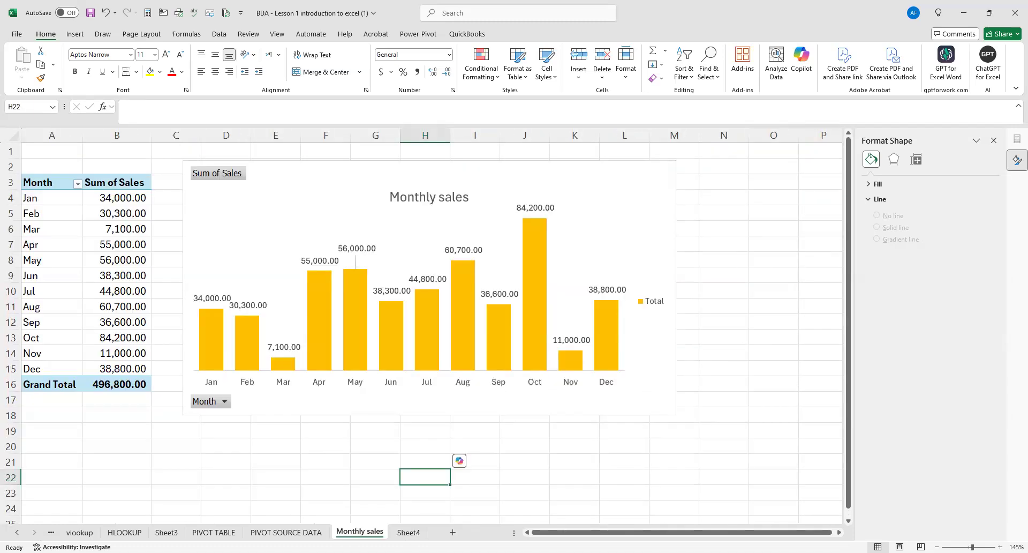
left_click_drag(58, 187, 118, 338)
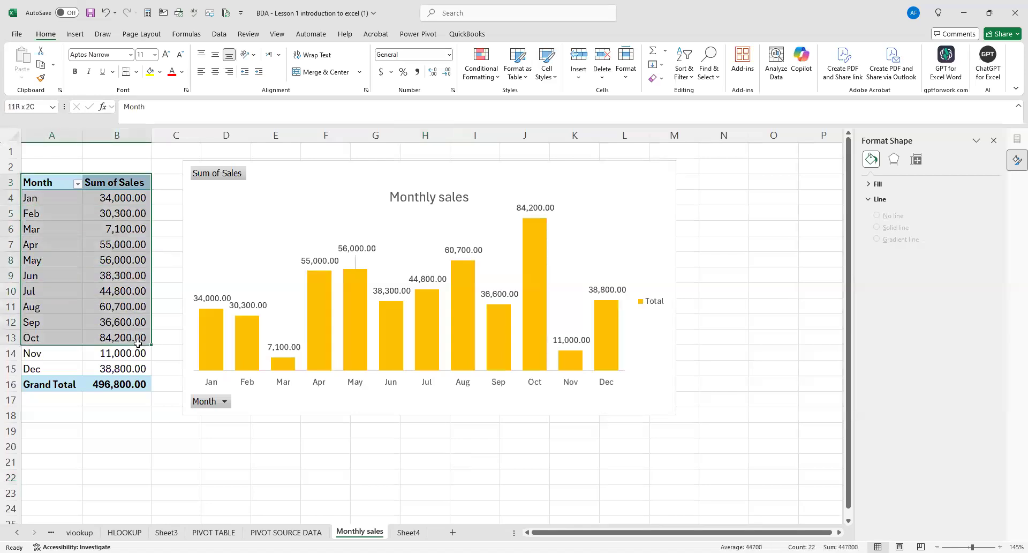
left_click(275, 460)
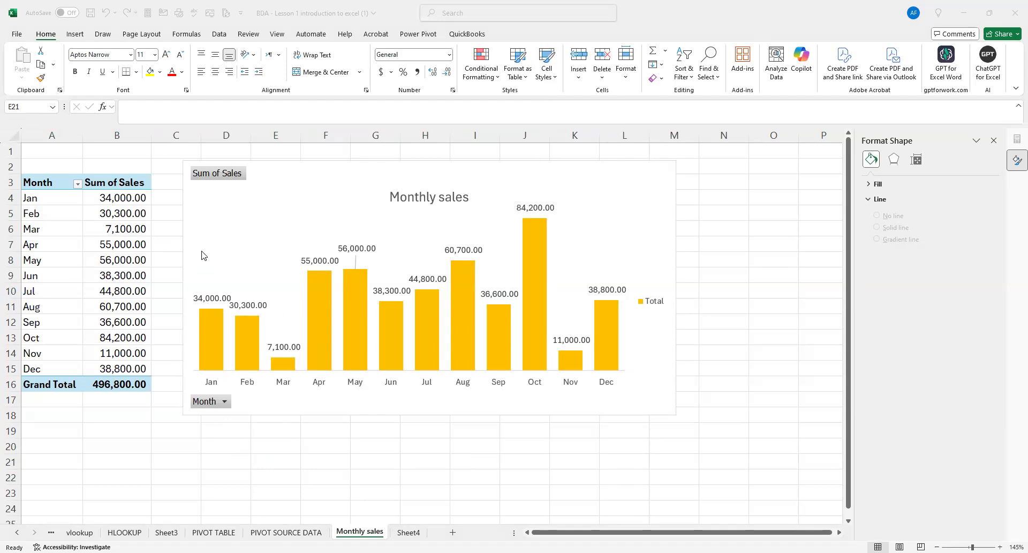
left_click(194, 230)
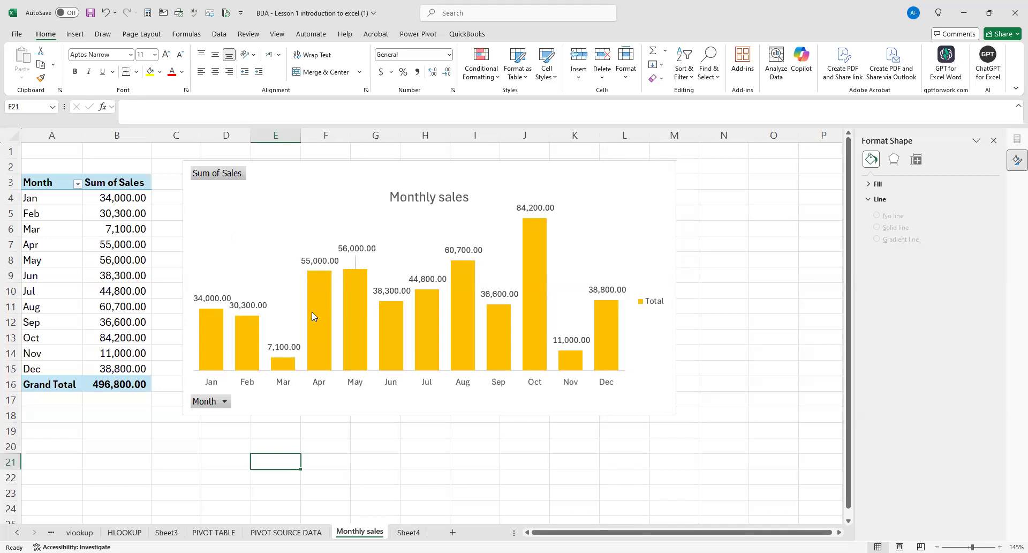
left_click(413, 477)
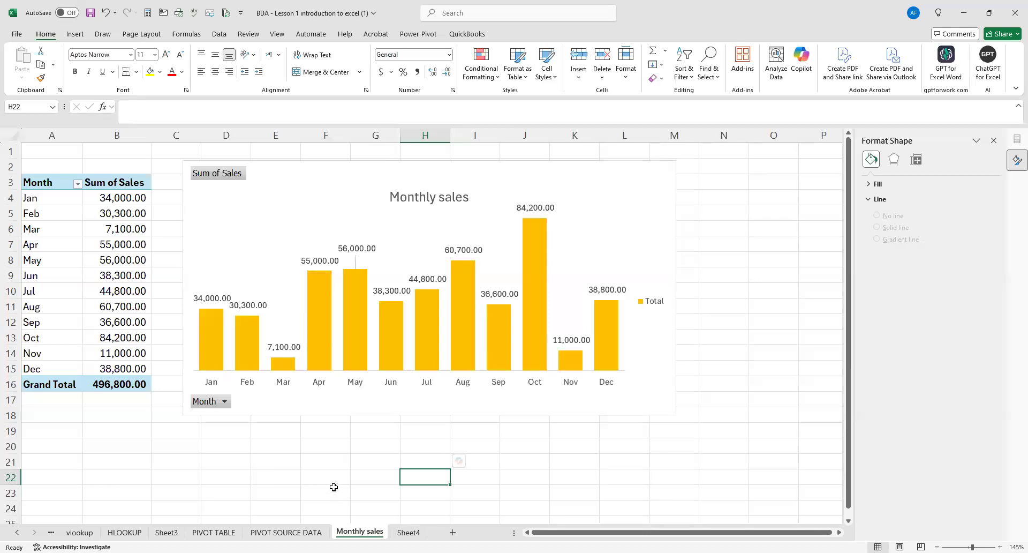
left_click(334, 488)
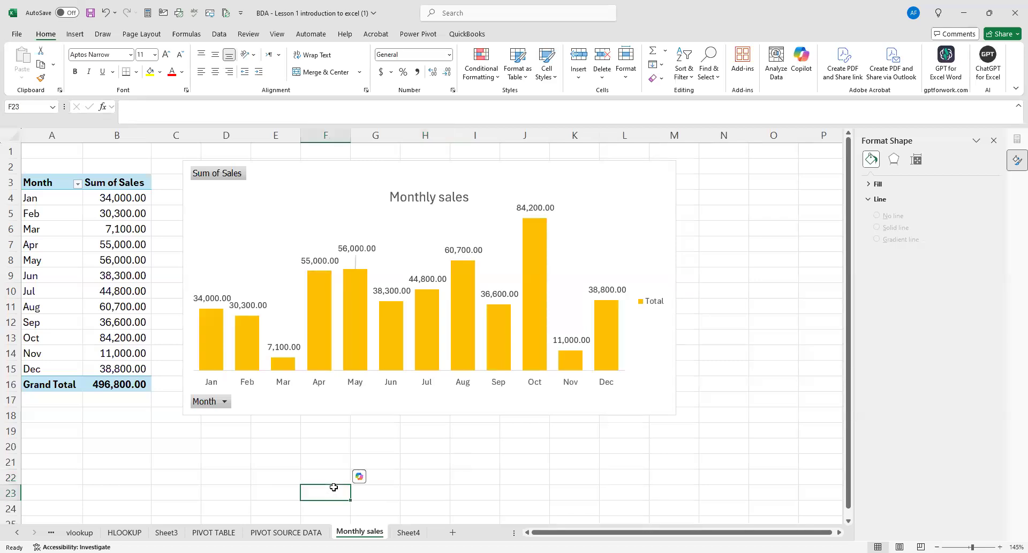
Copy the Monthly sales pivot table A3:B16 to cell A1 of Sheet4 and widen column B to fit the sales figures.
left_click_drag(37, 183, 134, 382)
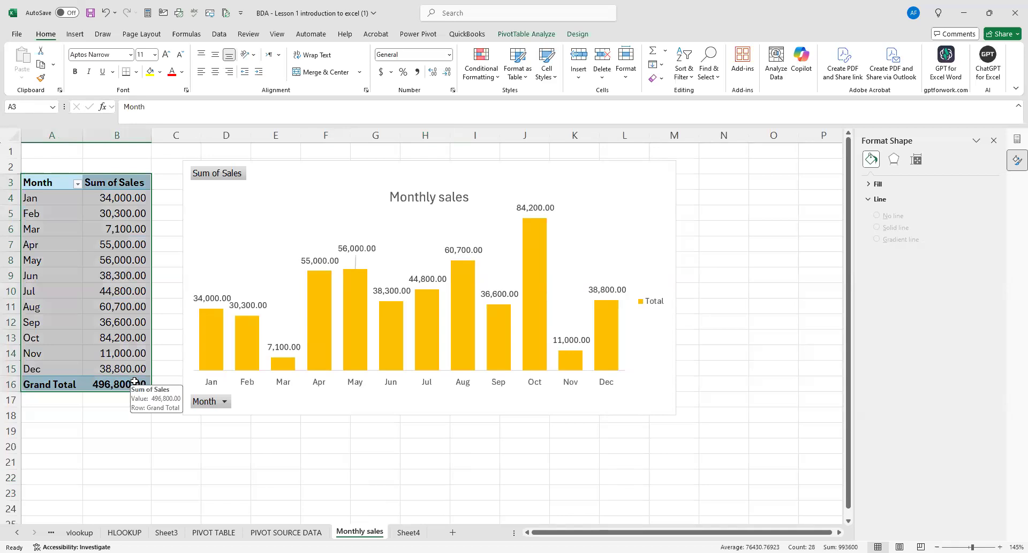
key("ctrl+c")
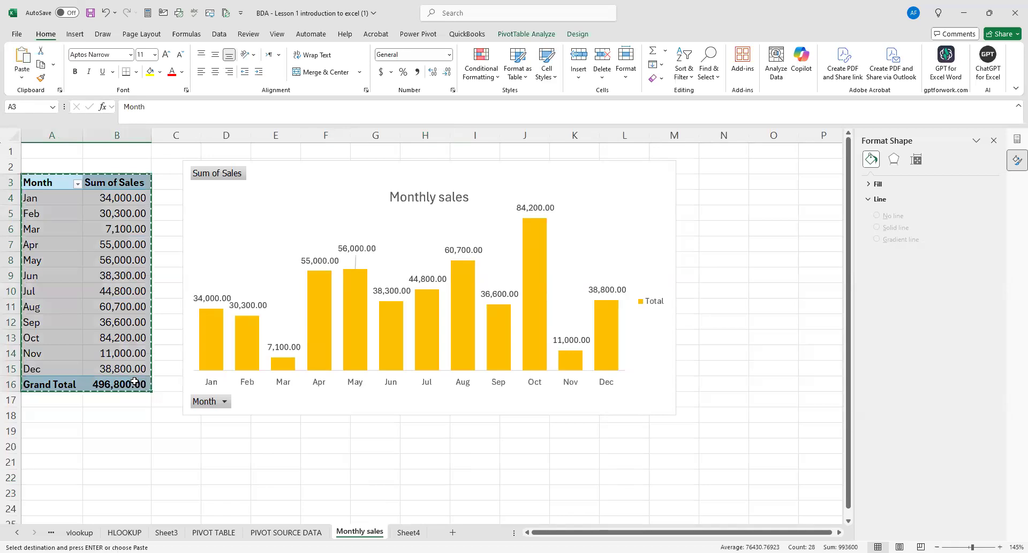
left_click(400, 531)
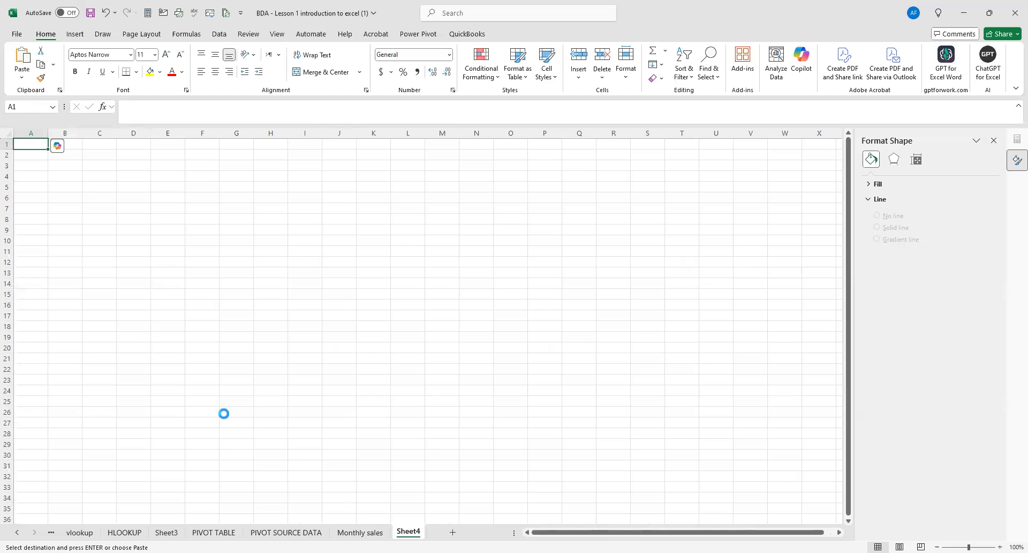
key("ctrl+v")
left_click_drag(82, 132, 124, 159)
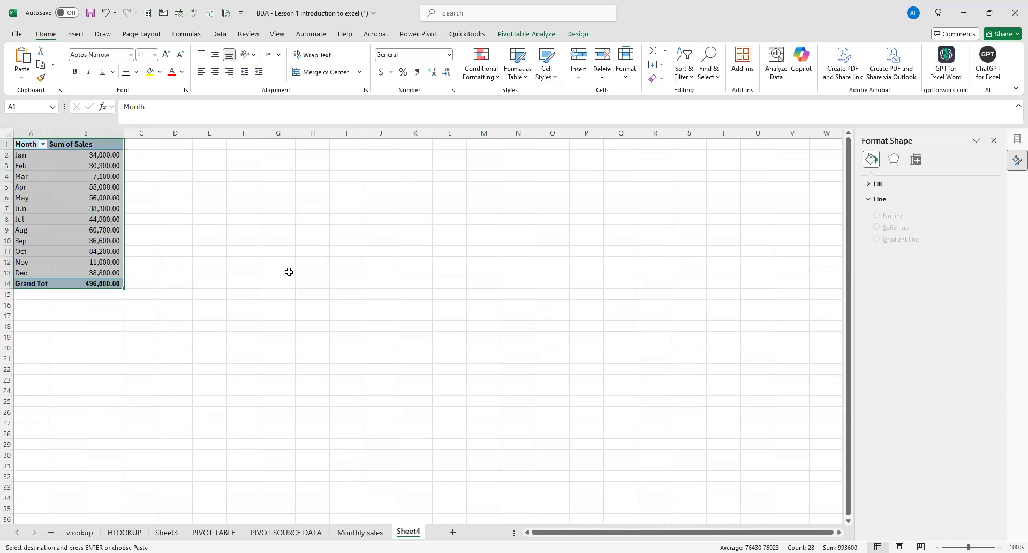
scroll(295, 280, "up", 3)
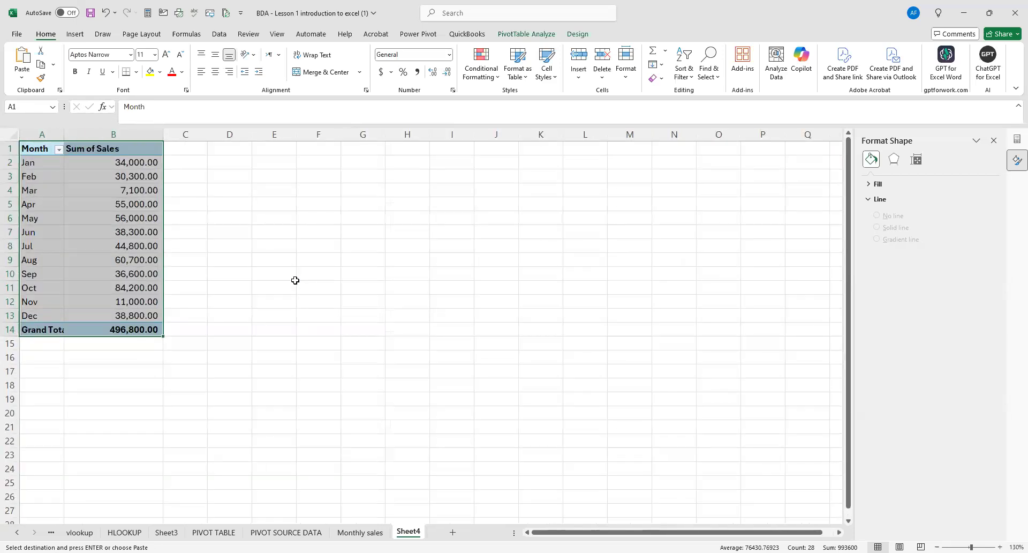
scroll(295, 280, "up", 1)
left_click_drag(301, 287, 300, 278)
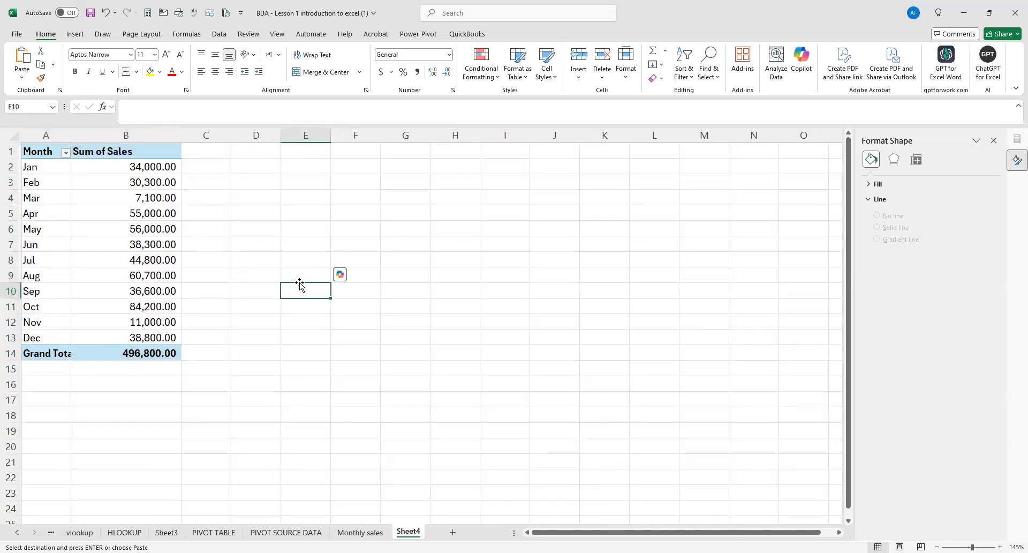
Delete the entire pasted pivot table from Sheet4.
left_click(52, 151)
left_click(124, 153)
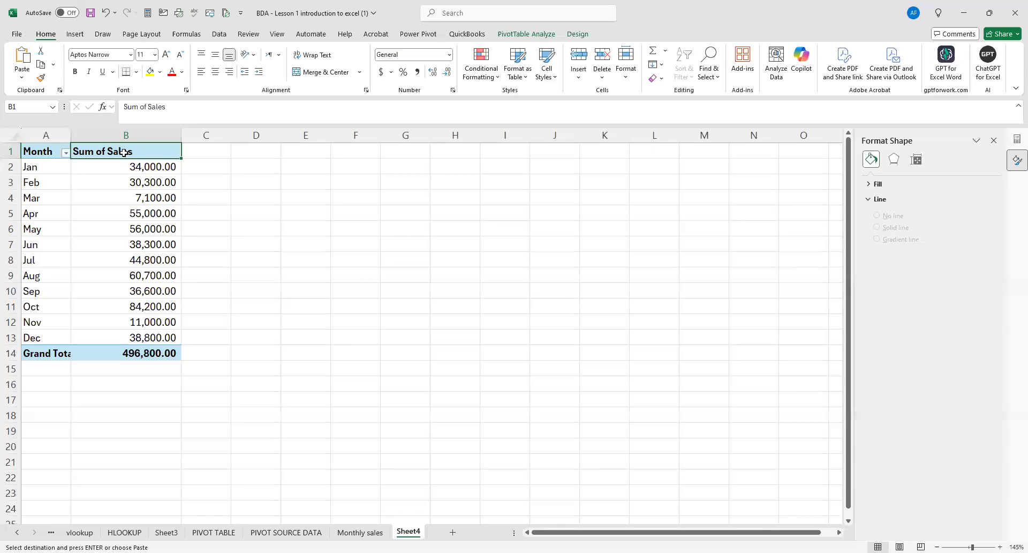
key("ctrl+a")
scroll(125, 155, "down", 1)
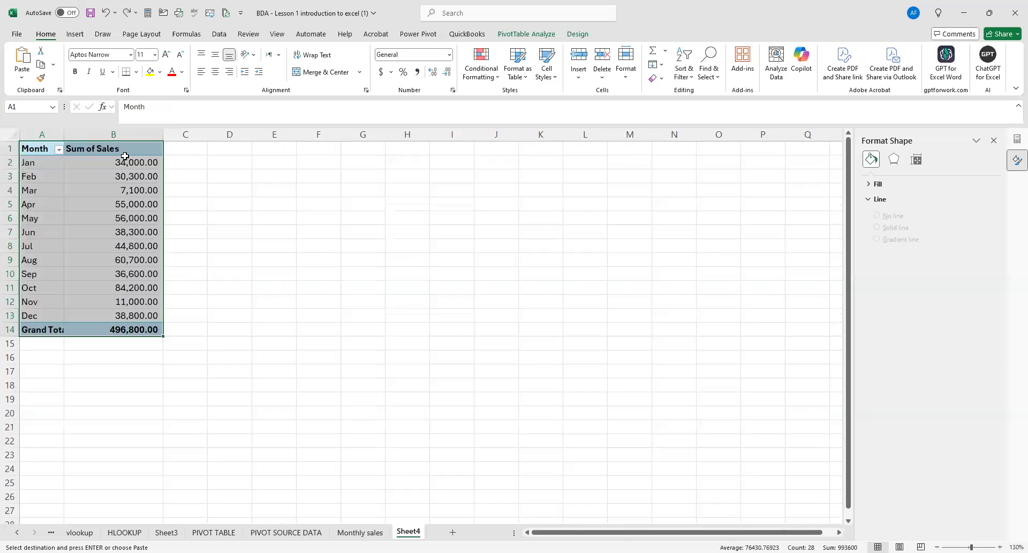
scroll(125, 156, "down", 1)
scroll(126, 157, "down", 1)
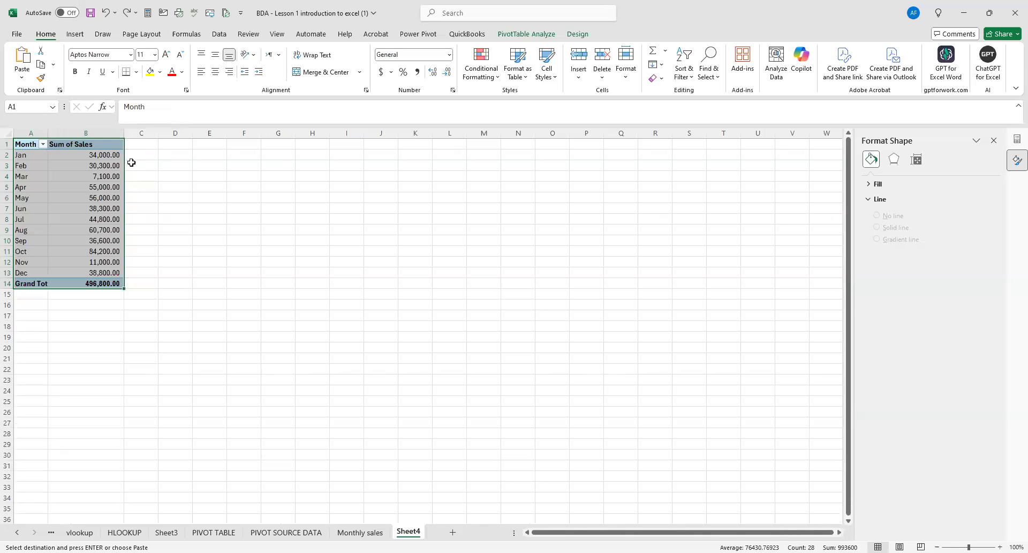
key("Delete")
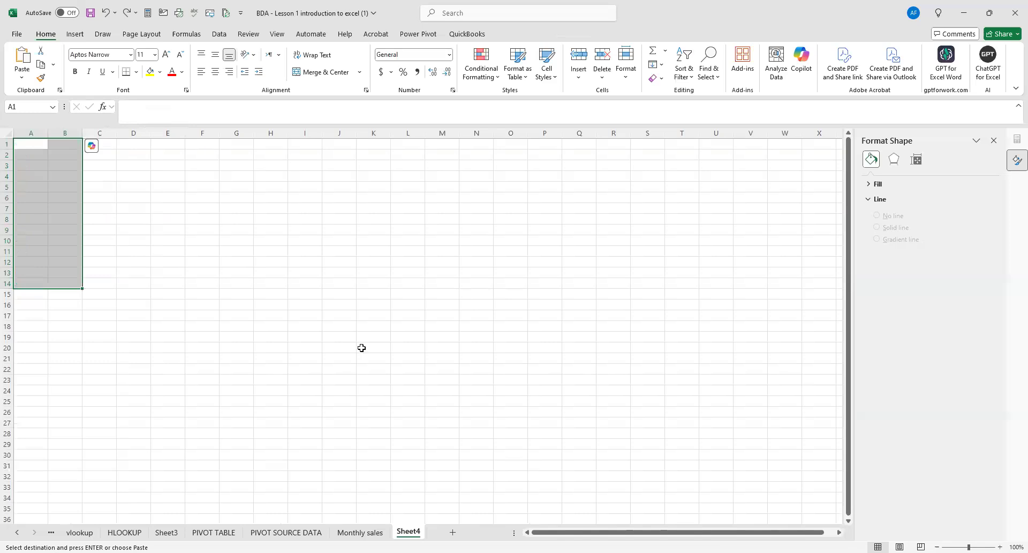
Set the gap width of the Monthly sales chart's column series to 38%.
left_click(373, 533)
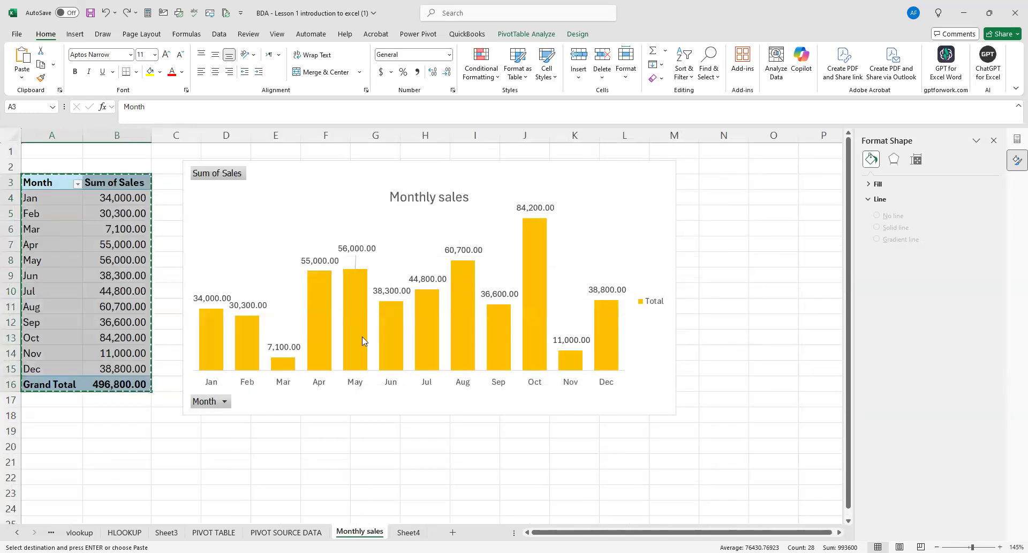
left_click(220, 360)
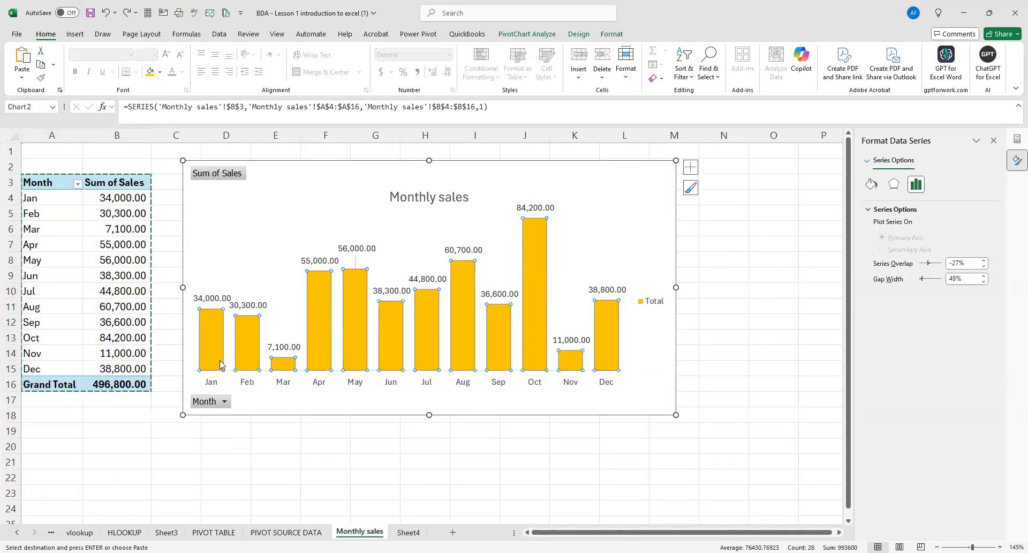
right_click(220, 360)
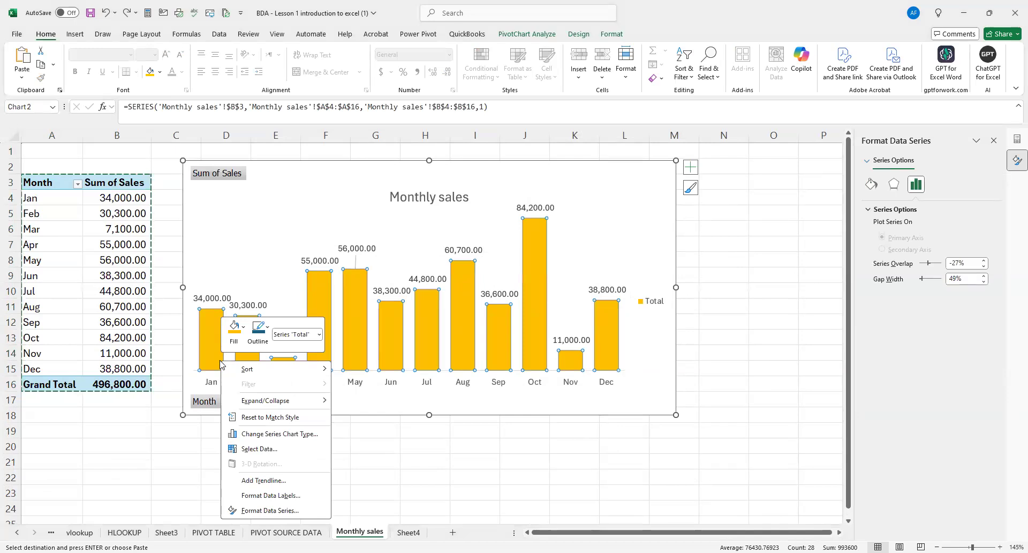
left_click(271, 510)
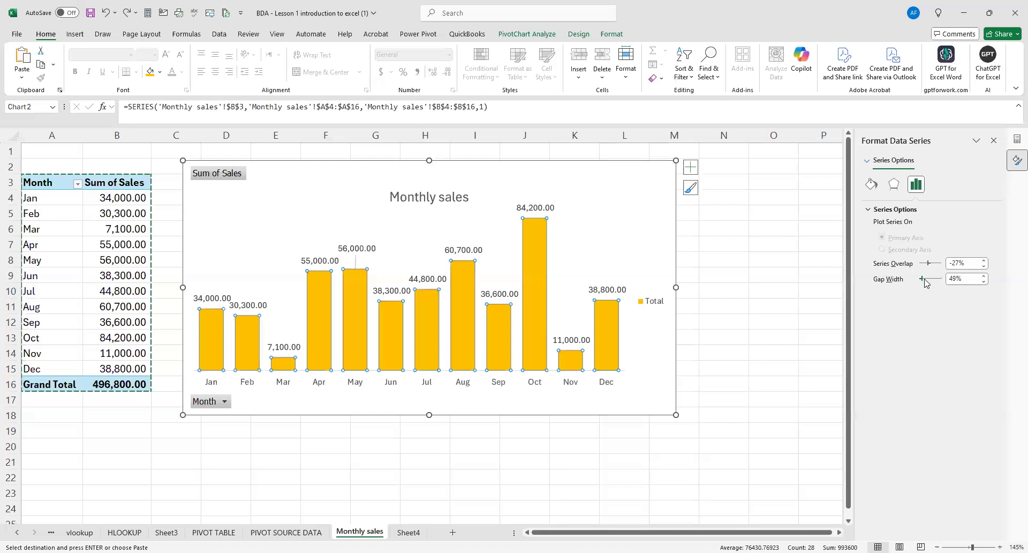
left_click_drag(922, 280, 938, 284)
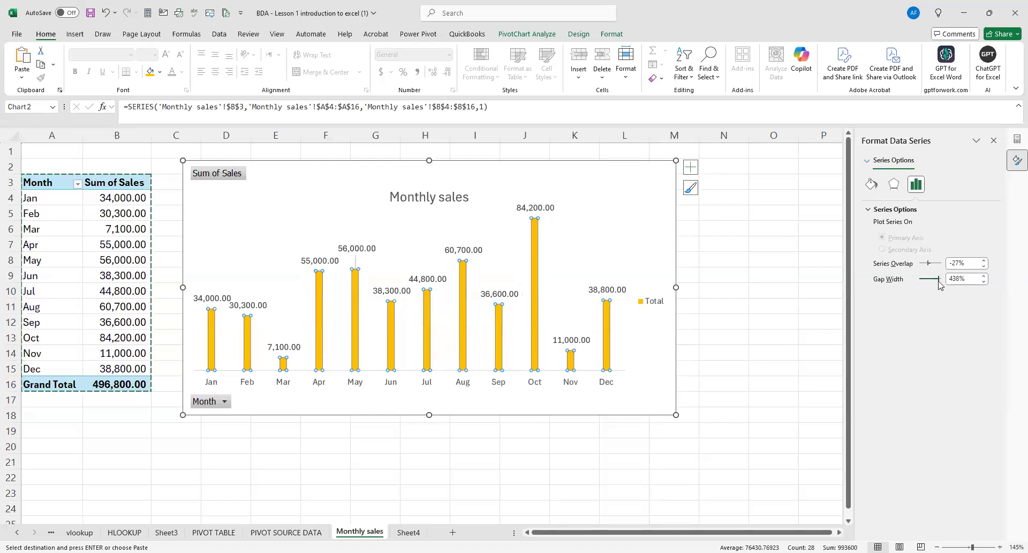
left_click_drag(939, 284, 922, 282)
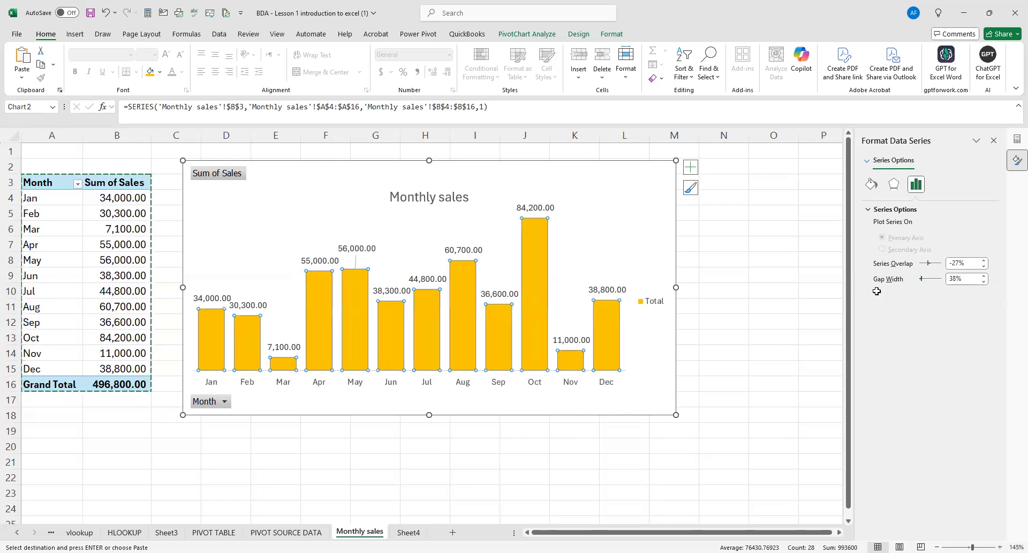
left_click(768, 342)
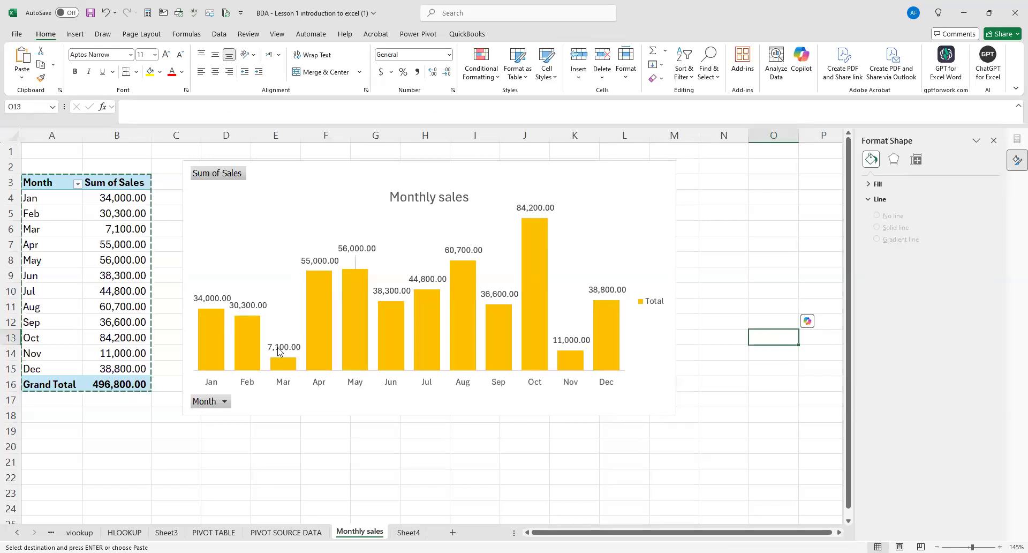
left_click(217, 323)
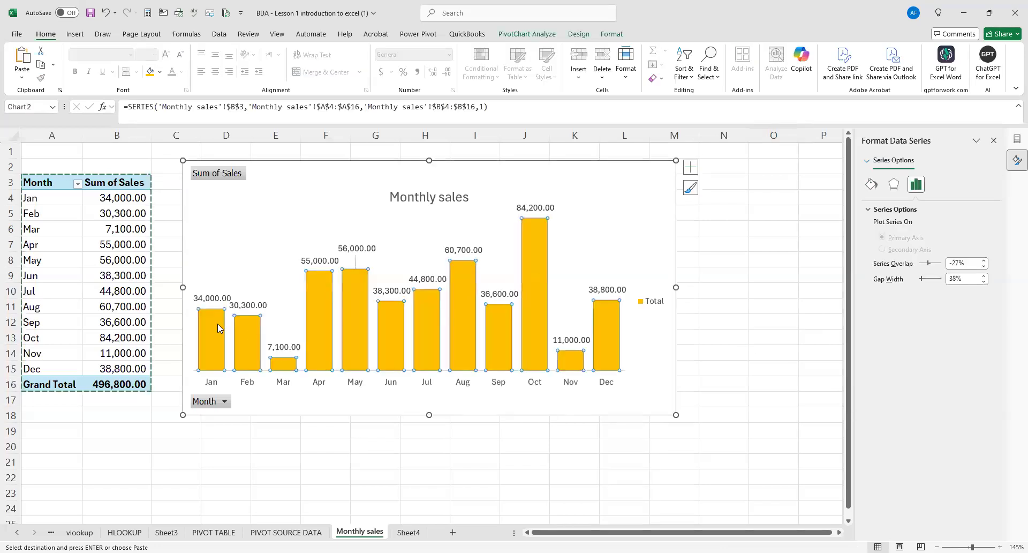
right_click(217, 323)
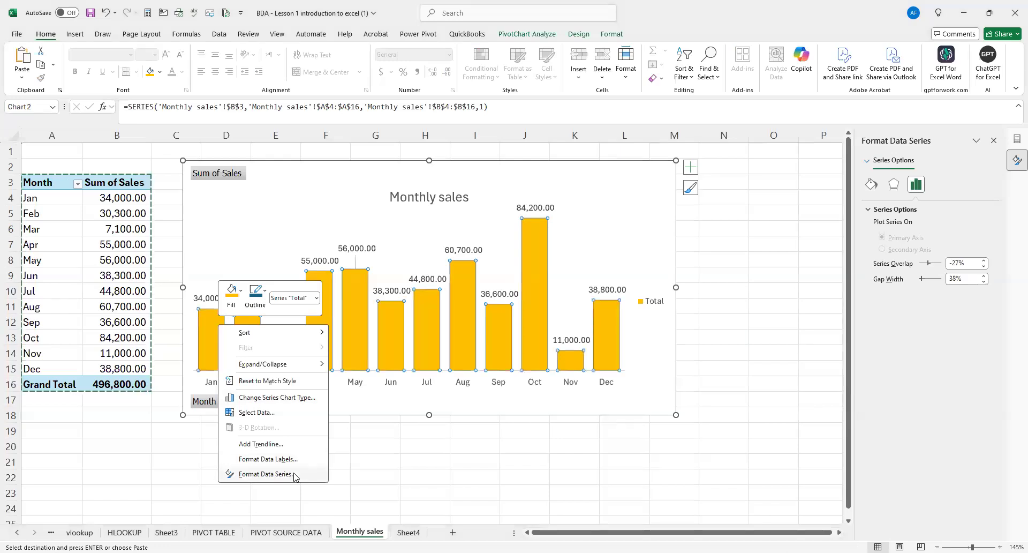
left_click(294, 474)
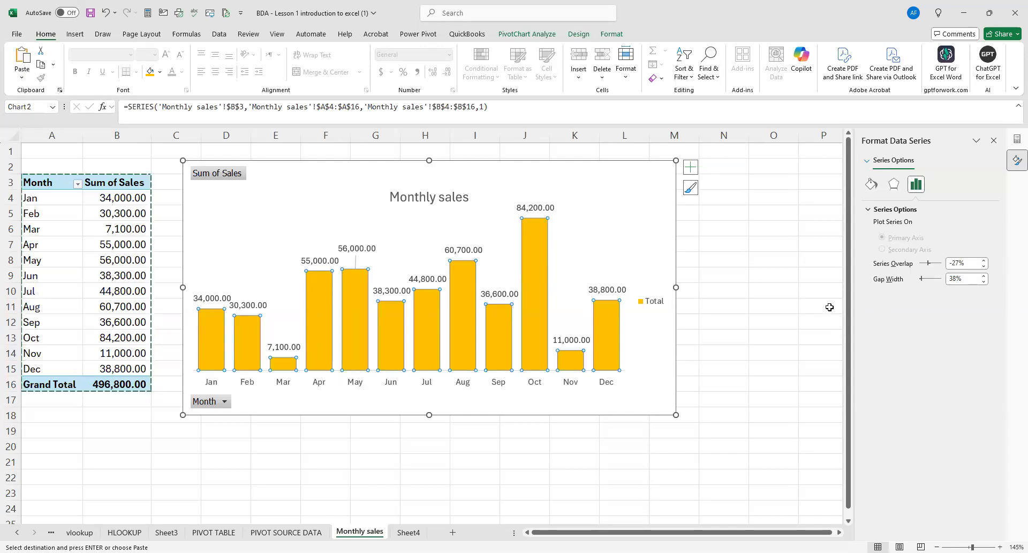
left_click(427, 477)
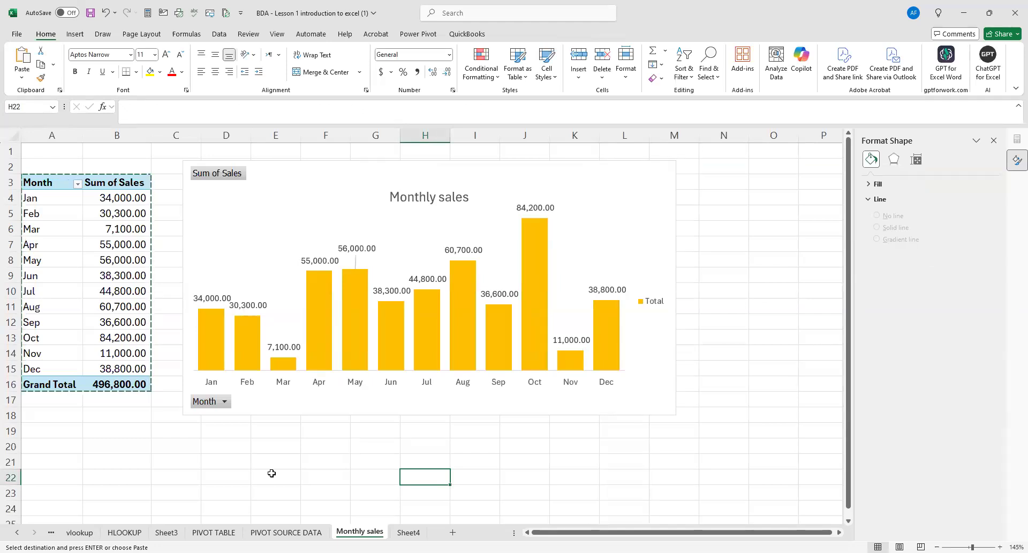
left_click(129, 448)
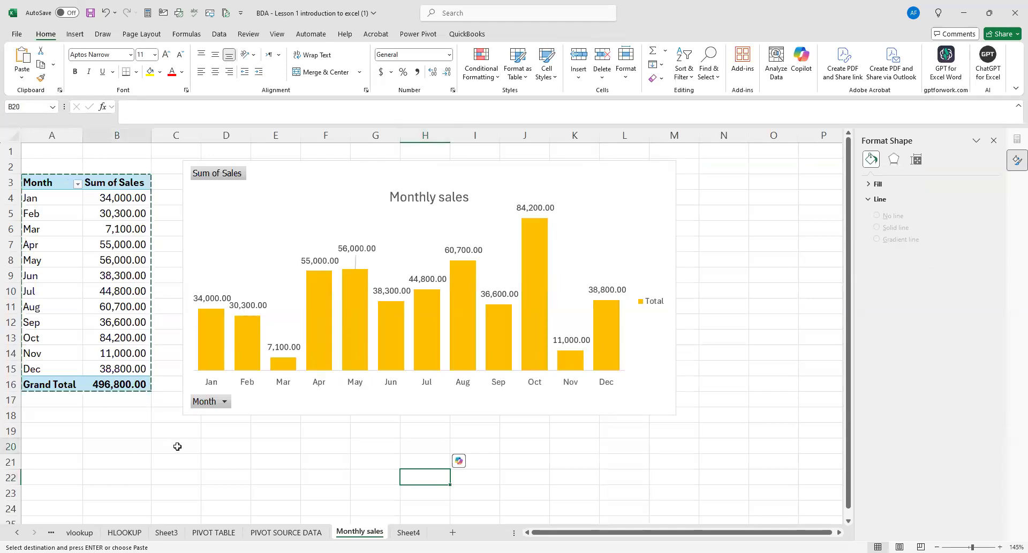
right_click(223, 402)
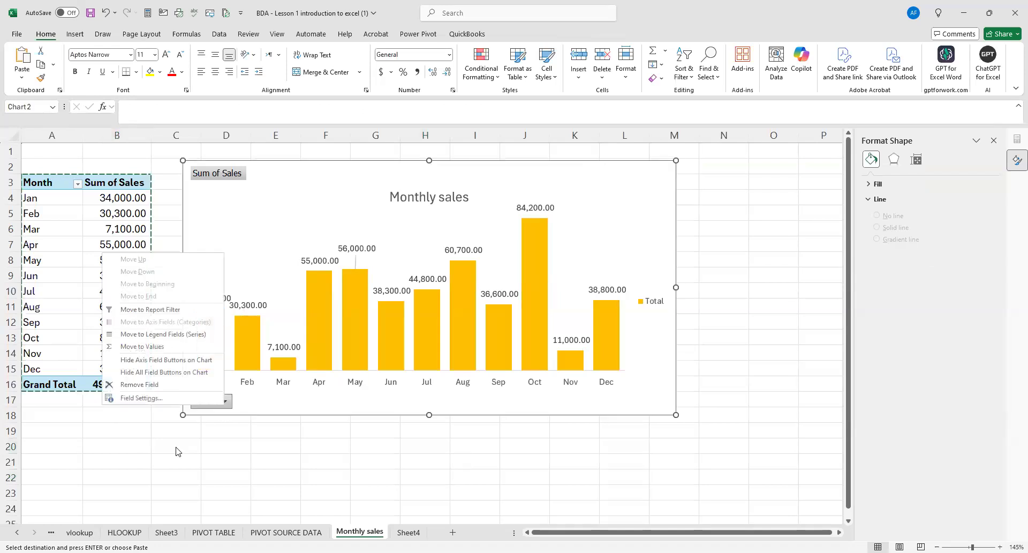
left_click(168, 458)
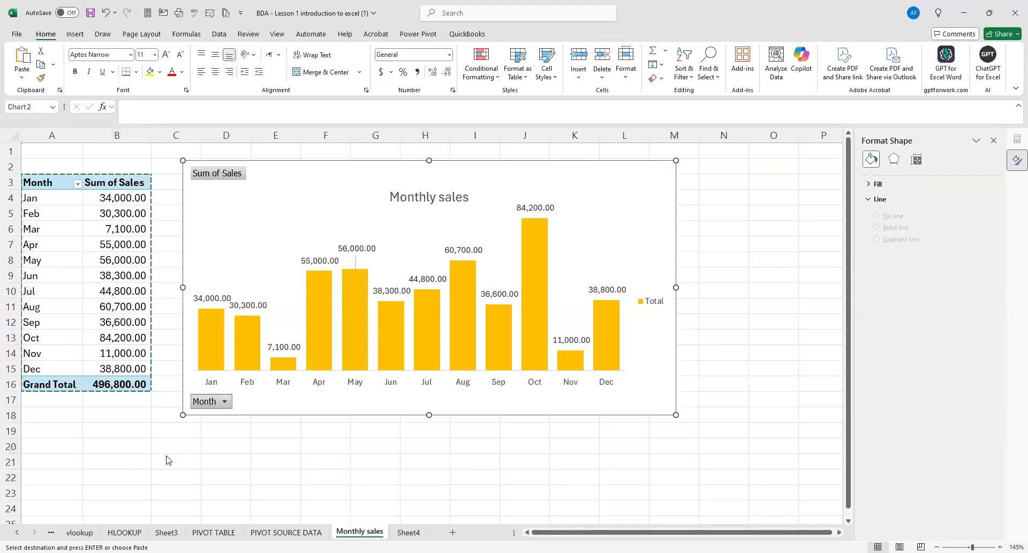
left_click(166, 458)
Display the field list of the pivot table on the Monthly sales sheet.
left_click_drag(41, 183, 143, 290)
left_click(115, 183)
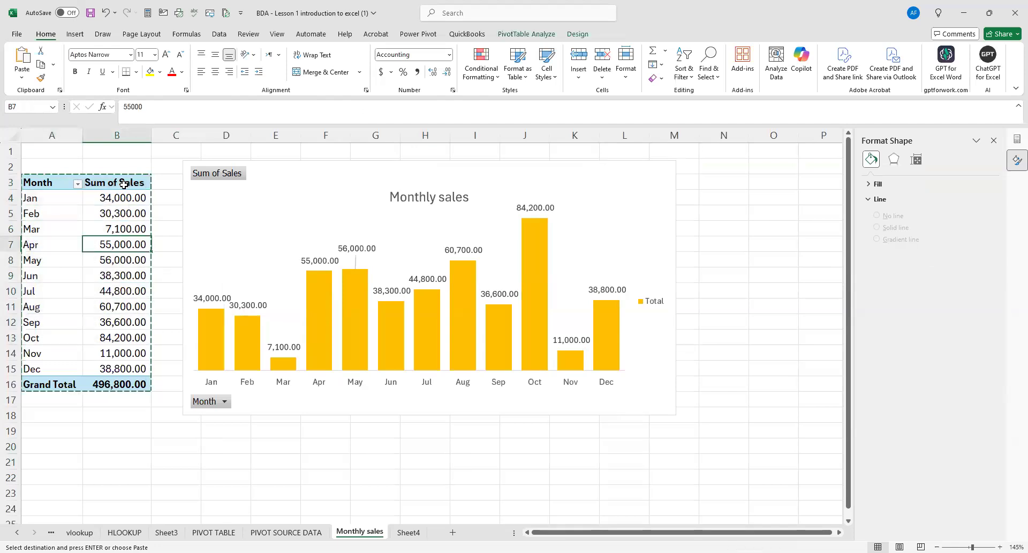
left_click(1016, 140)
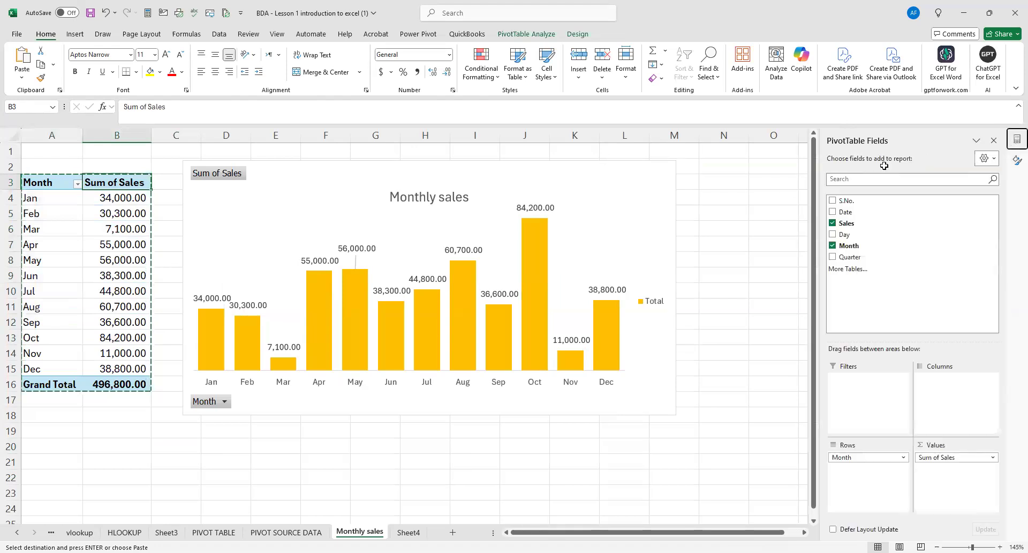
Copy the Monthly sales pivot table A3:B16 to cell A2 of Sheet4 and autofit column B.
mouse_move(41, 185)
left_mouse_down()
mouse_move(137, 356)
mouse_move(131, 382)
left_mouse_up()
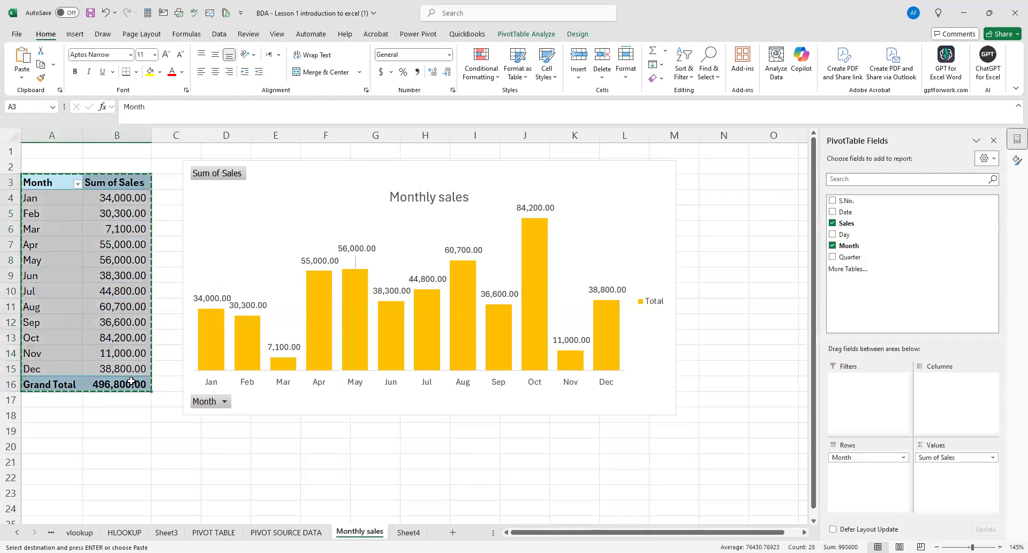
left_click(409, 532)
left_click(34, 154)
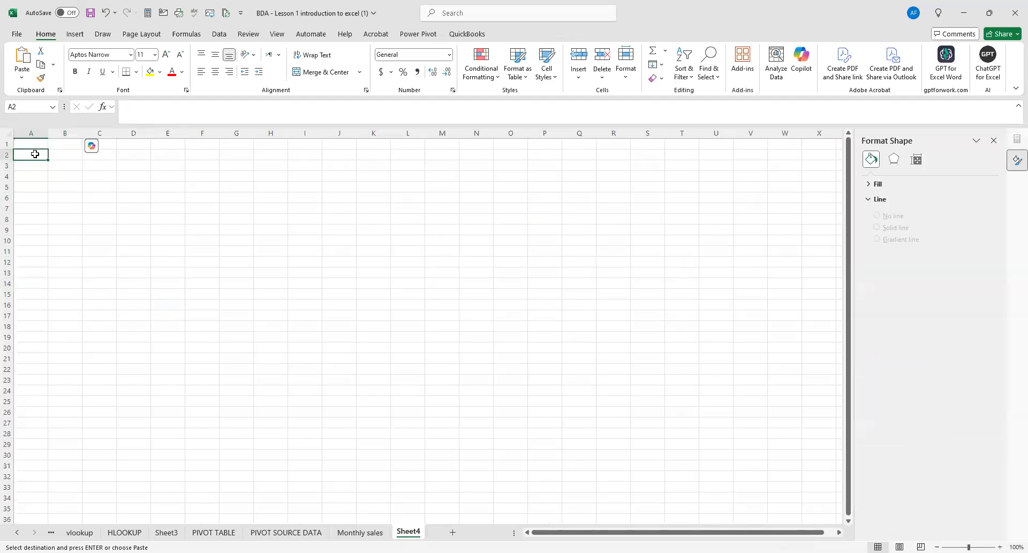
key("ctrl+v")
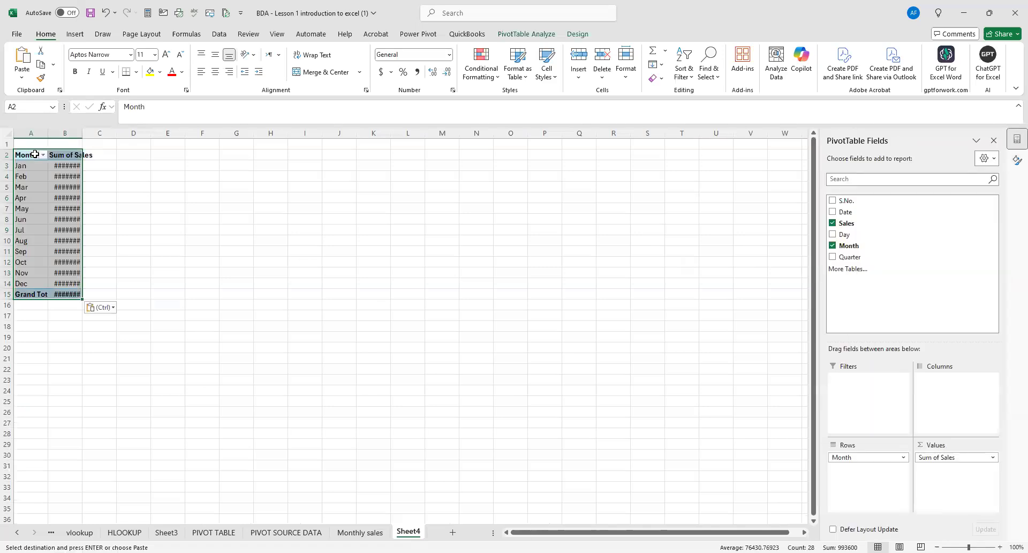
double_click(83, 132)
left_click(213, 234)
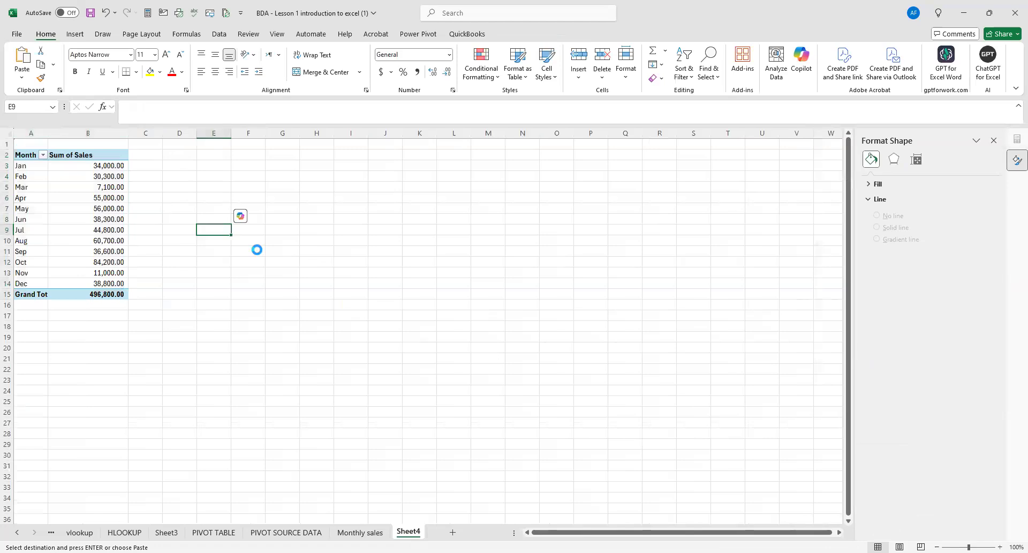
Replace the Month field with the Day field in the rows of Sheet4's pivot table.
scroll(256, 251, "up", 1)
scroll(252, 255, "up", 1)
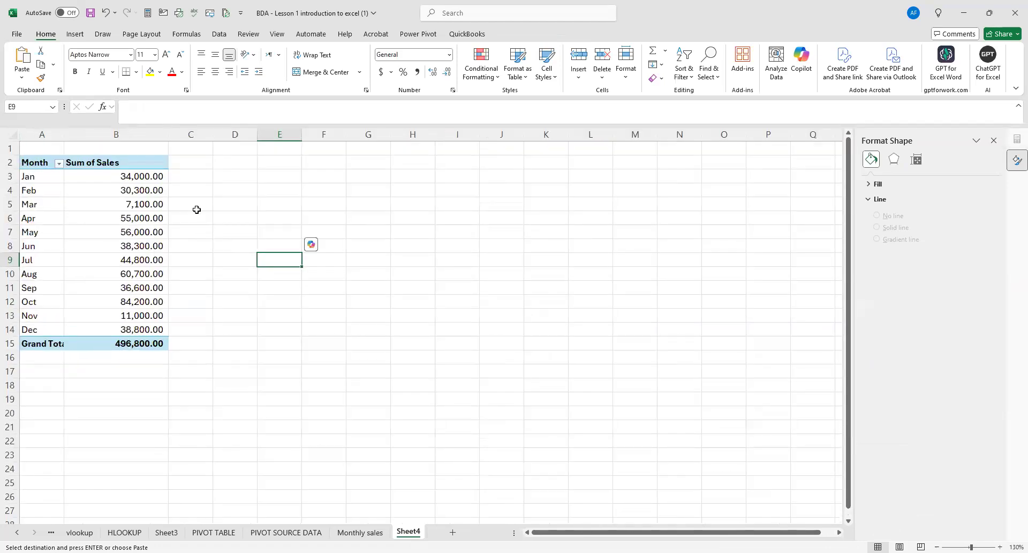
left_click(201, 191)
left_click(138, 162)
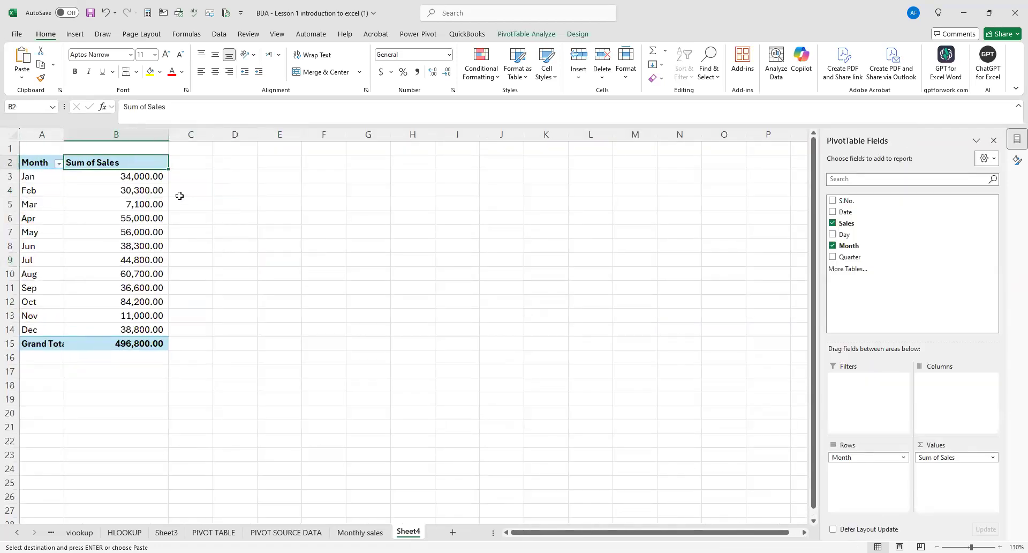
mouse_move(127, 188)
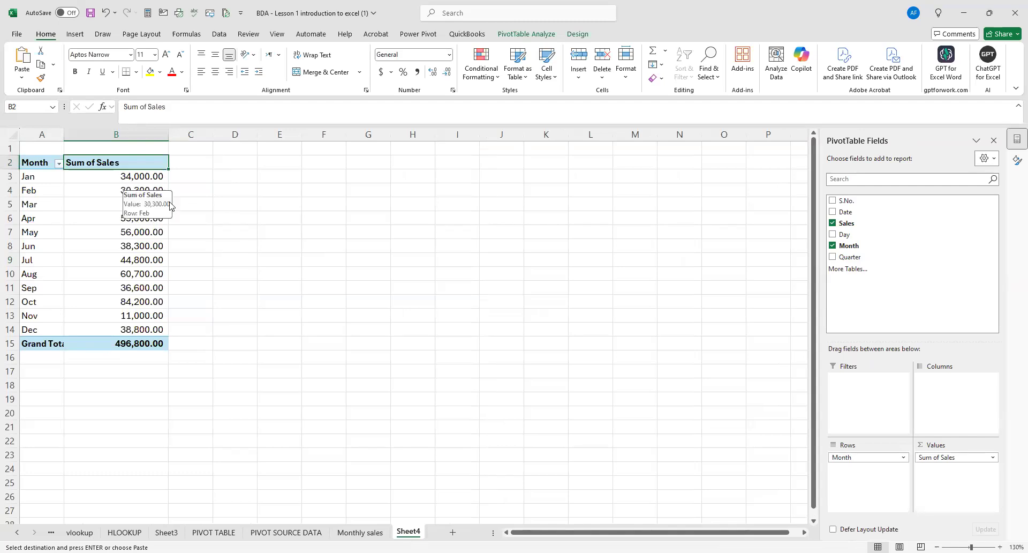
left_click(833, 245)
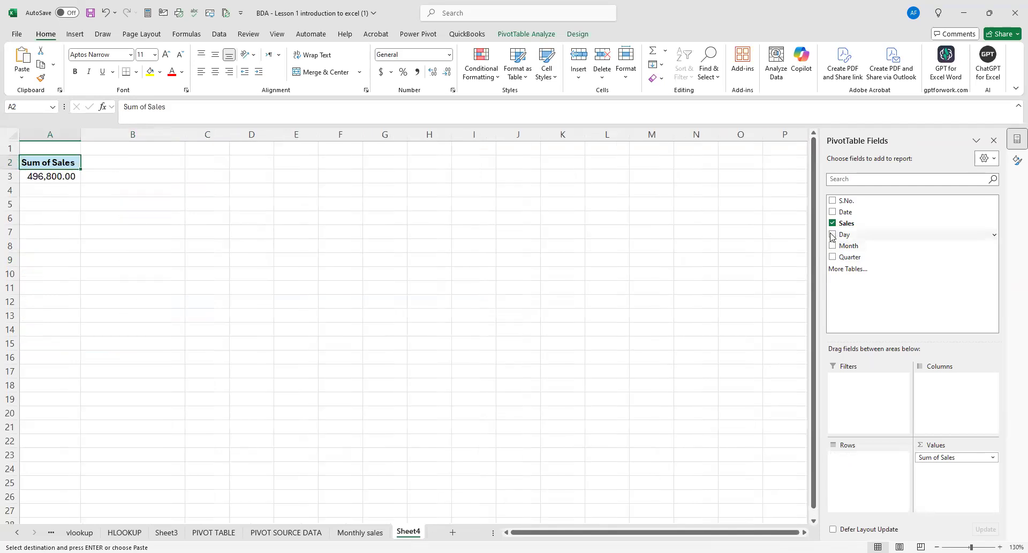
left_click(833, 236)
left_click(161, 230)
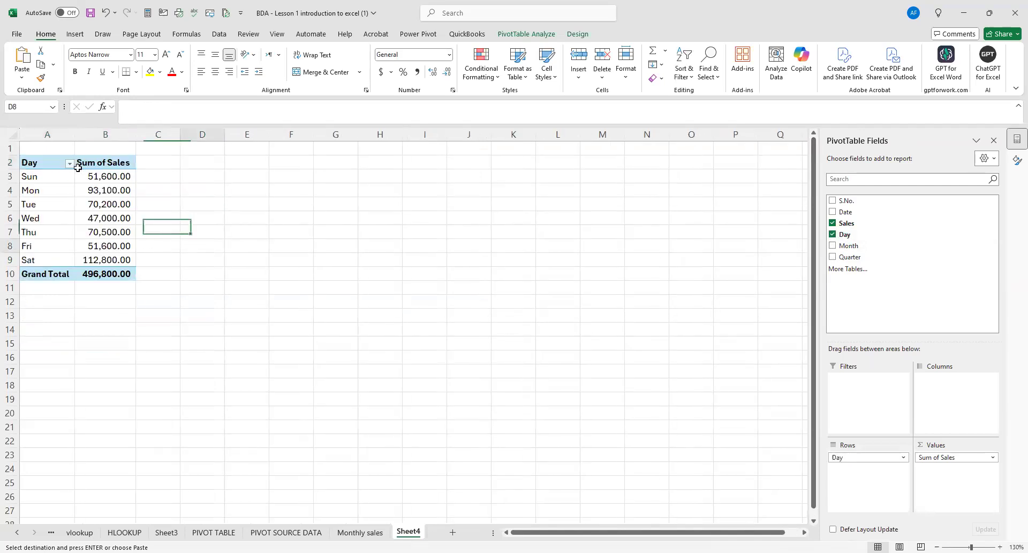
Widen column A of Sheet4 to give the Day labels more room.
left_click_drag(76, 136, 93, 138)
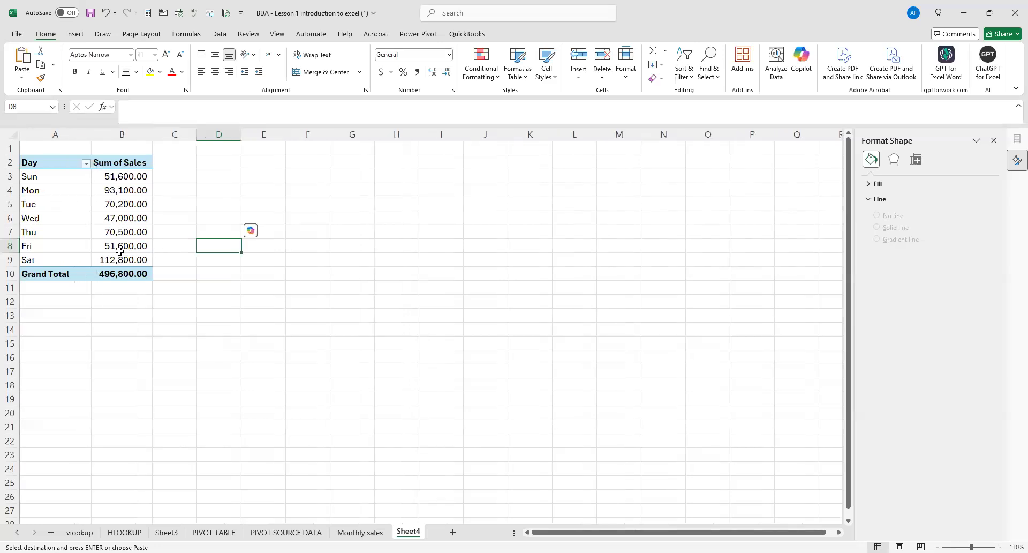
mouse_move(120, 251)
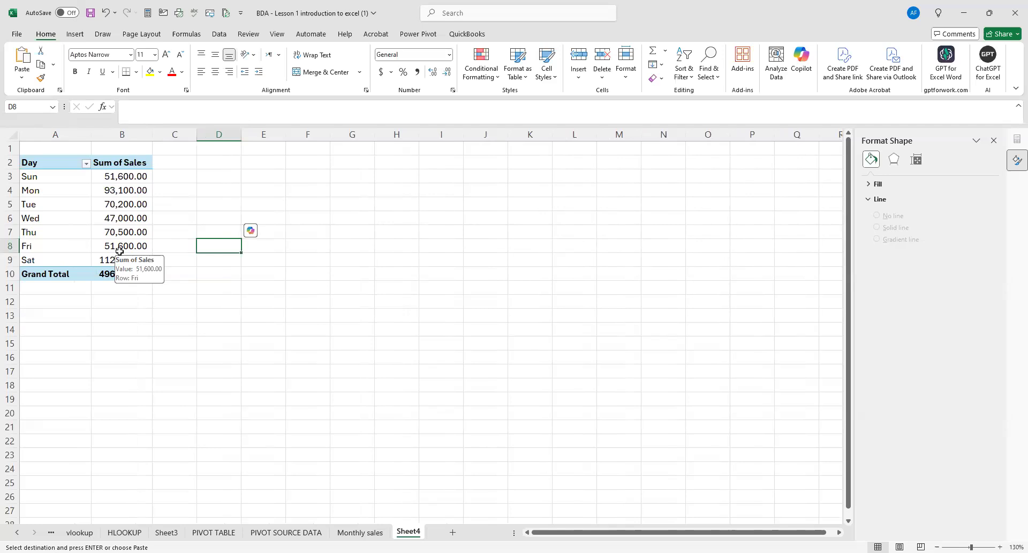
Insert an Area PivotChart based on the sales-by-day pivot table on Sheet4.
left_click(56, 162)
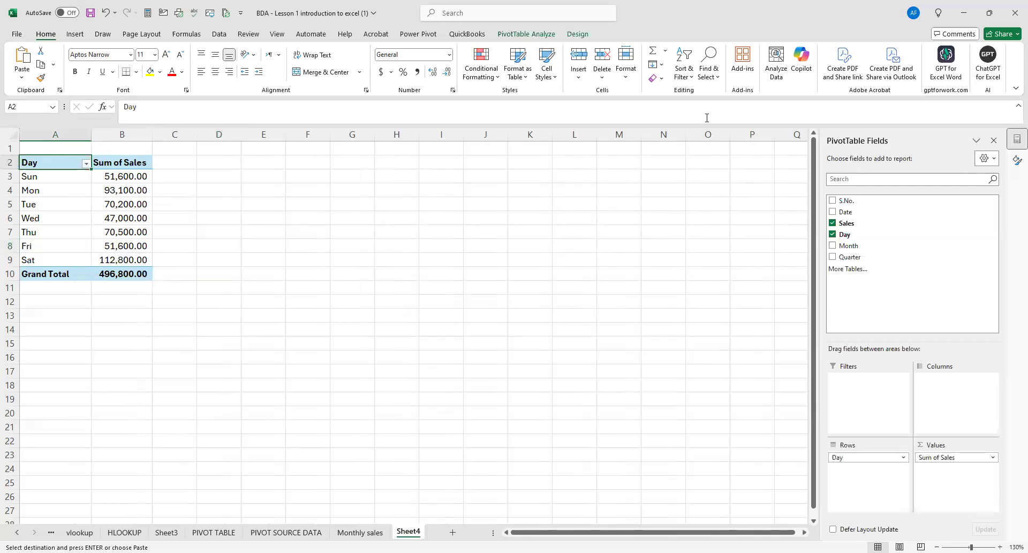
key("alt+Tab")
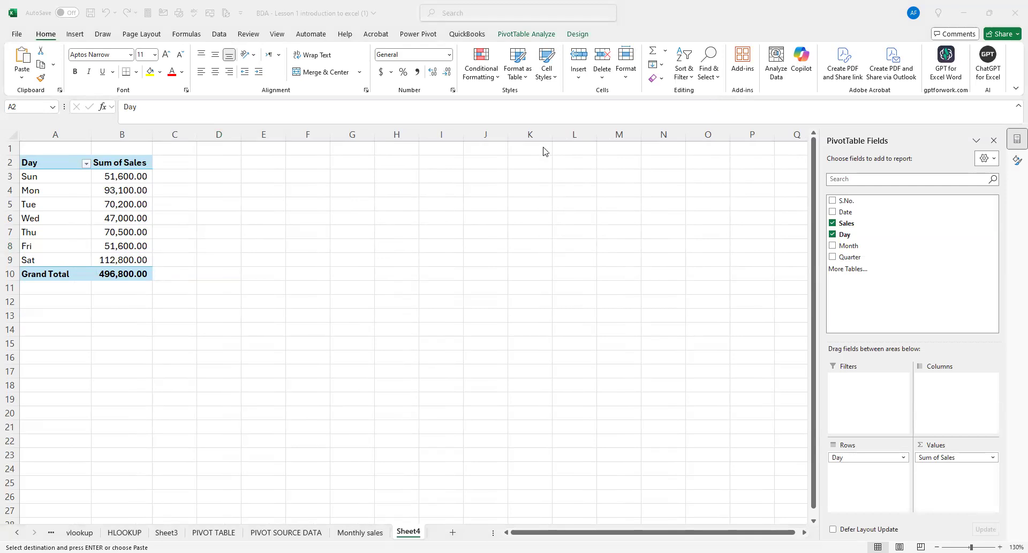
left_click(71, 182)
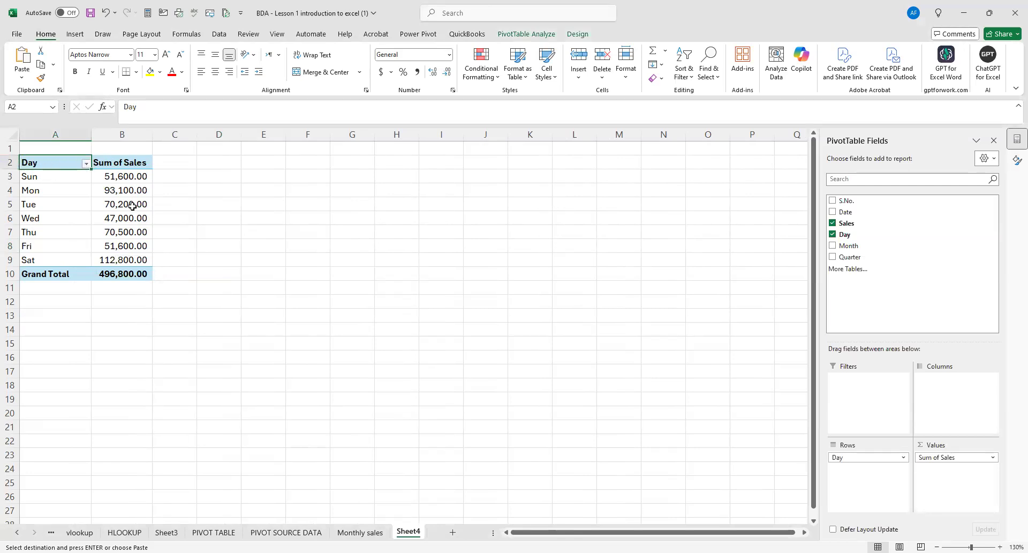
left_click(75, 34)
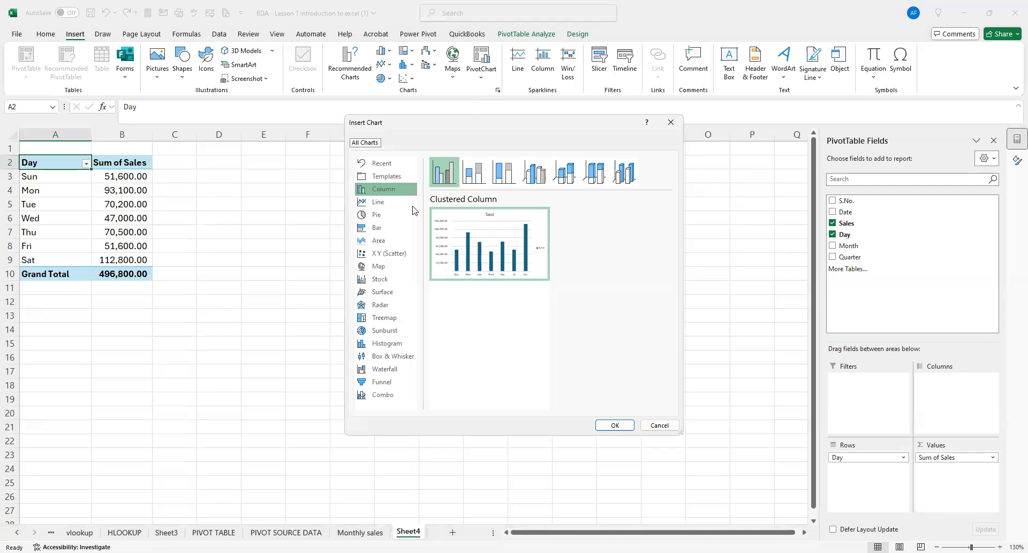
left_click(394, 241)
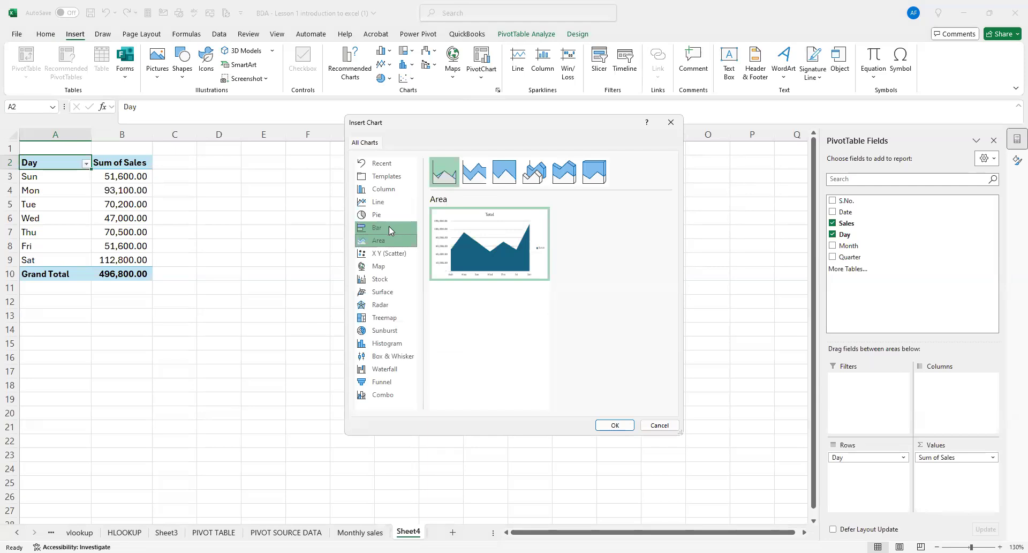
left_click(389, 226)
left_click(388, 239)
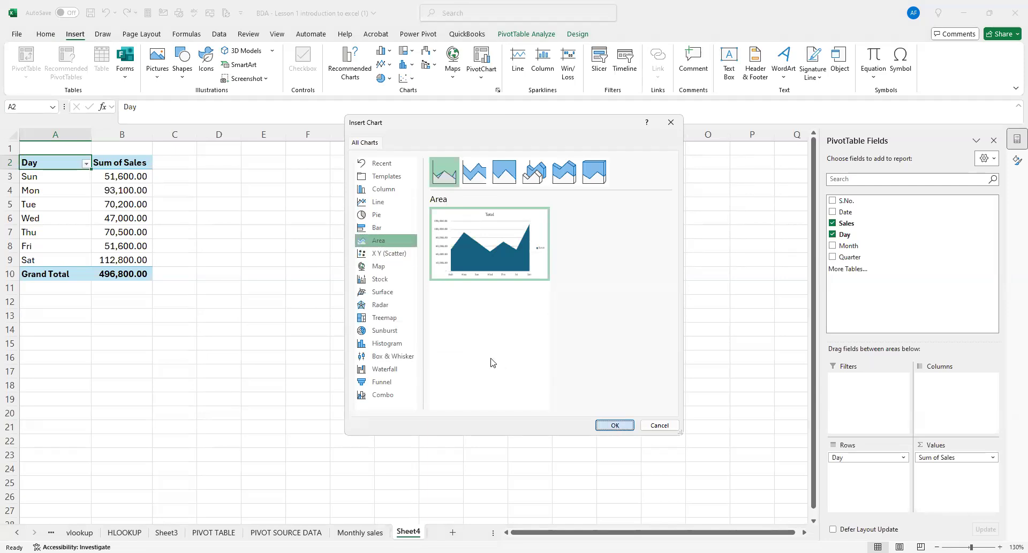
left_click(614, 425)
Enlarge the area chart and place it beside the pivot table, with its upper edge near row 2.
left_click_drag(362, 236, 316, 172)
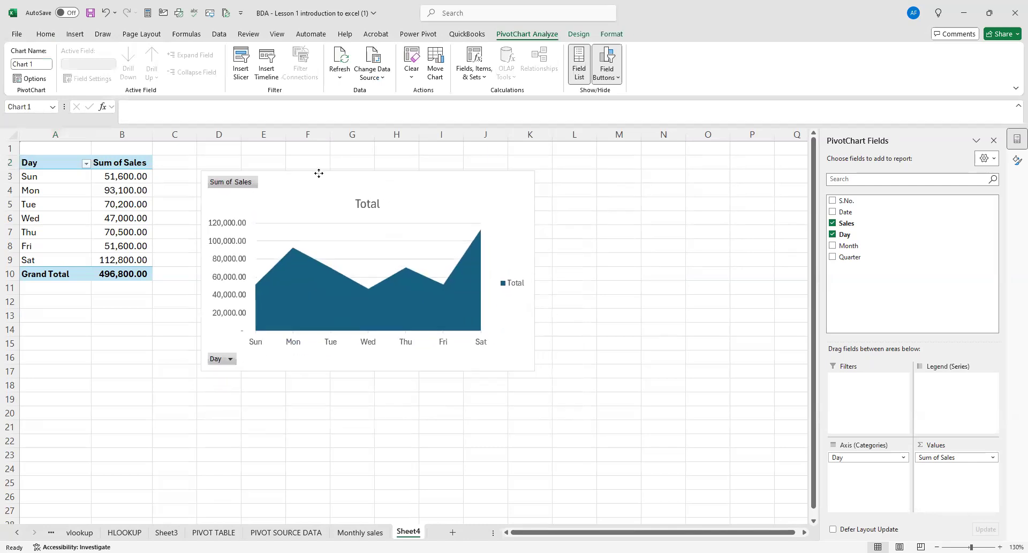
left_click_drag(533, 270, 565, 270)
left_click_drag(382, 369, 384, 394)
left_click_drag(591, 288, 592, 289)
left_click_drag(319, 169, 312, 155)
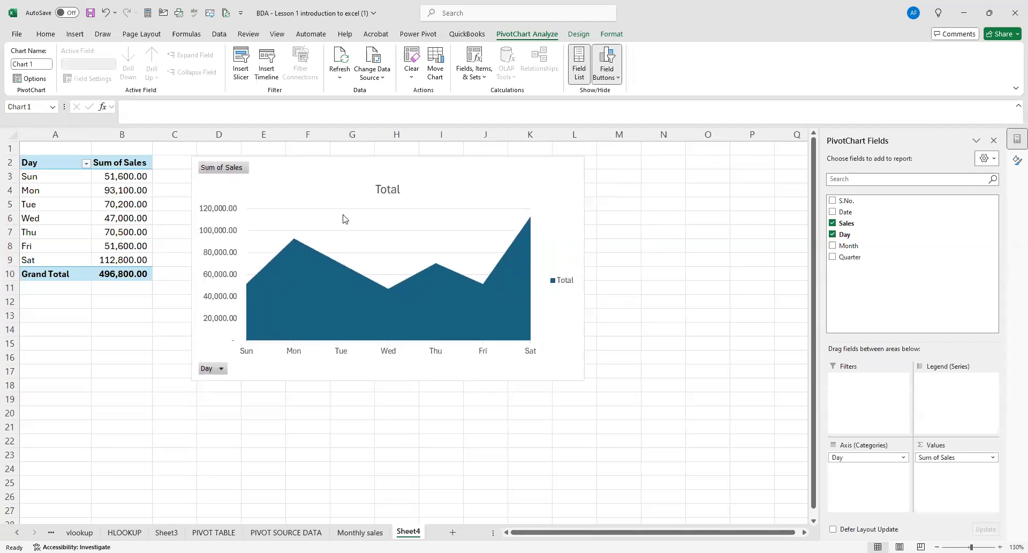
Delete the area chart from Sheet4.
left_click(660, 303)
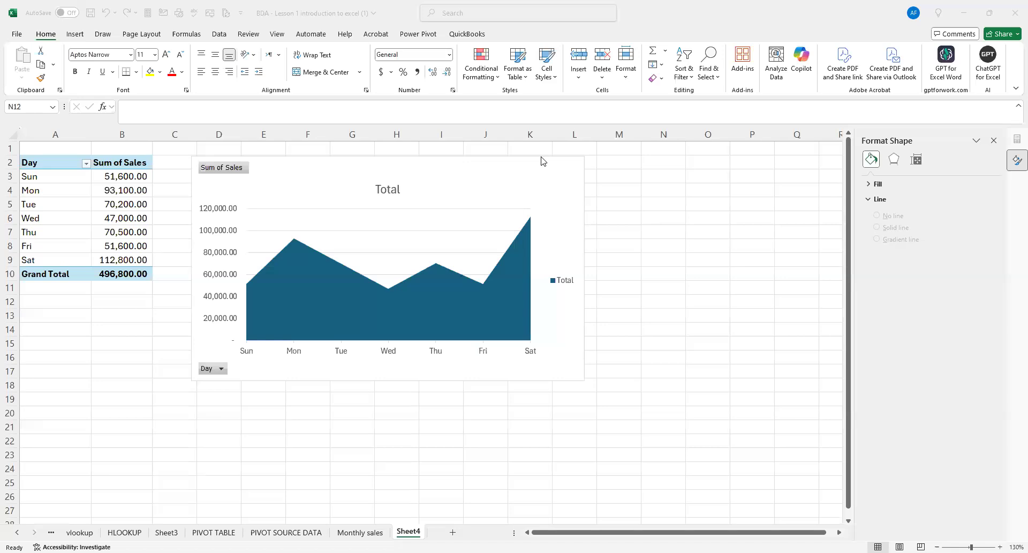
left_click(439, 163)
key("Delete")
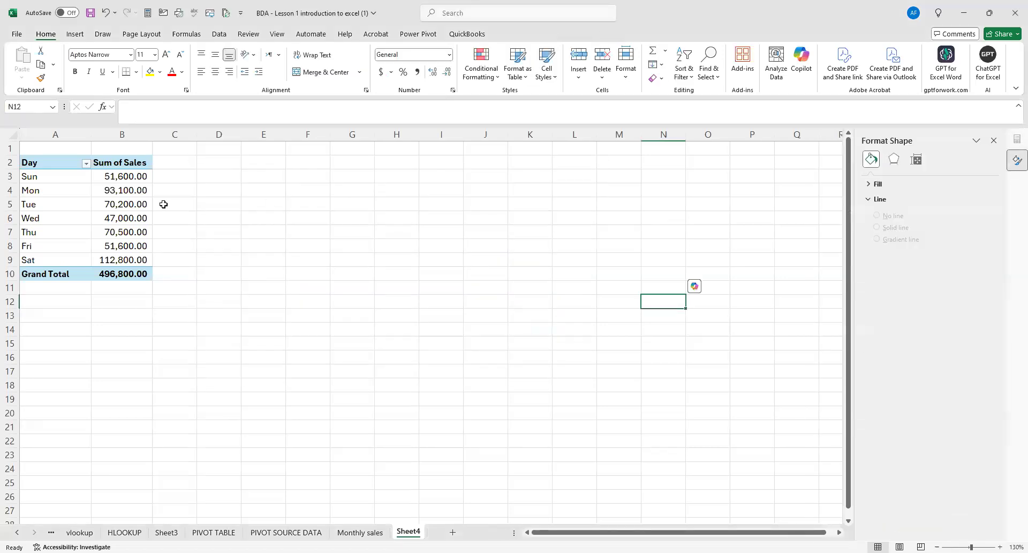
Replace the Day field with the Month field in the rows of Sheet4's pivot table.
left_click(129, 164)
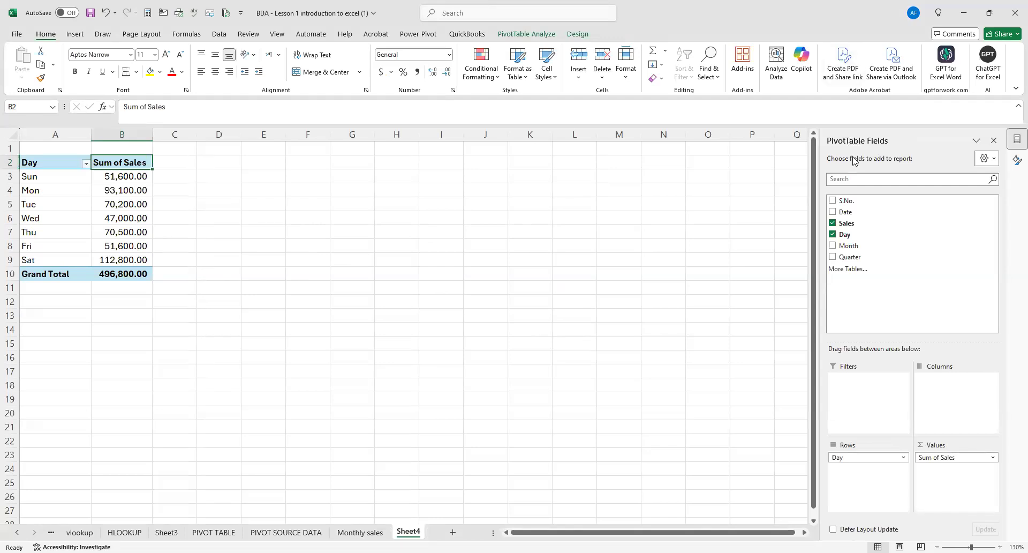
left_click(833, 234)
left_click(832, 246)
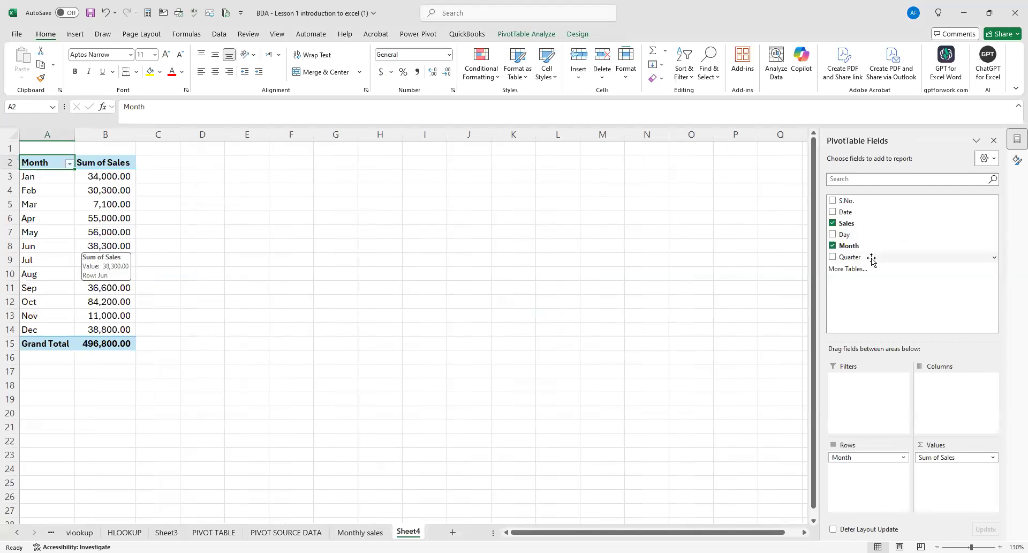
left_click(832, 246)
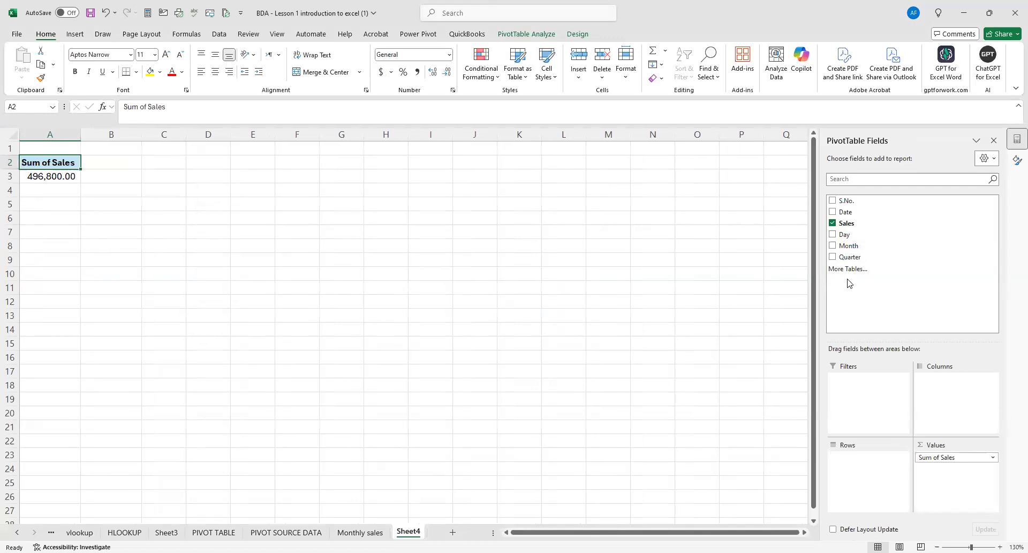
left_click(833, 246)
Compare the PivotTable Fields and Format Shape task panes for Sheet4's pivot table.
left_click(1015, 140)
left_click(1014, 141)
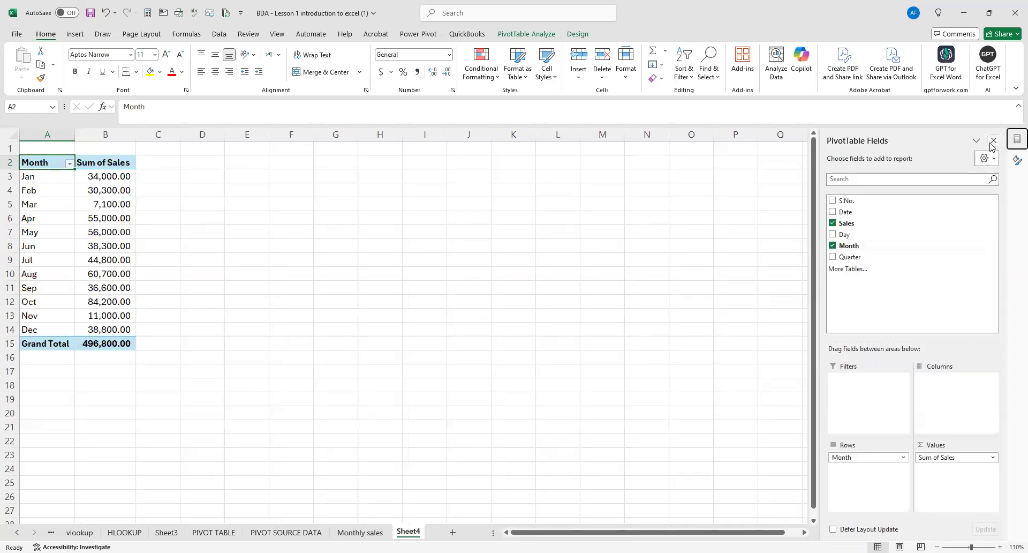
left_click(1017, 159)
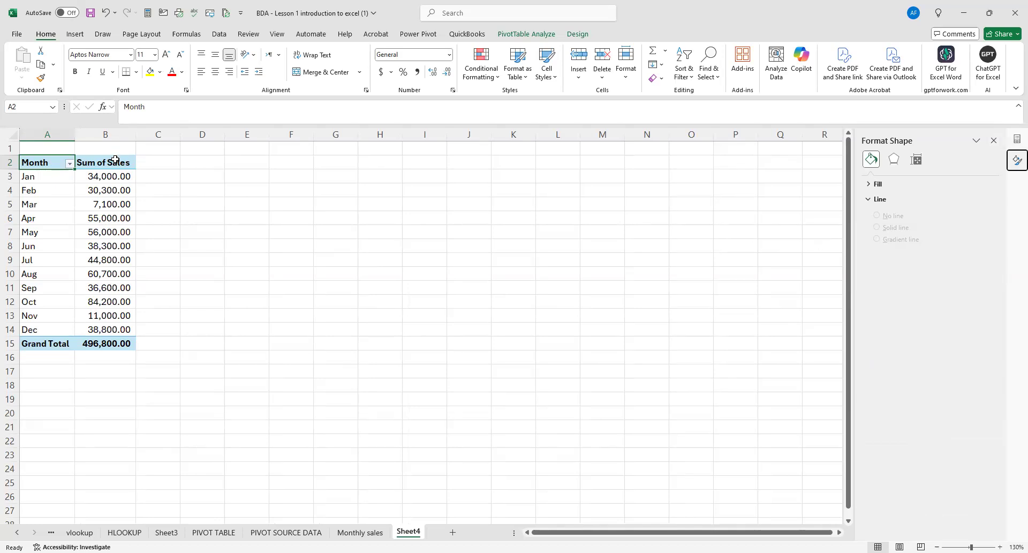
key("Right")
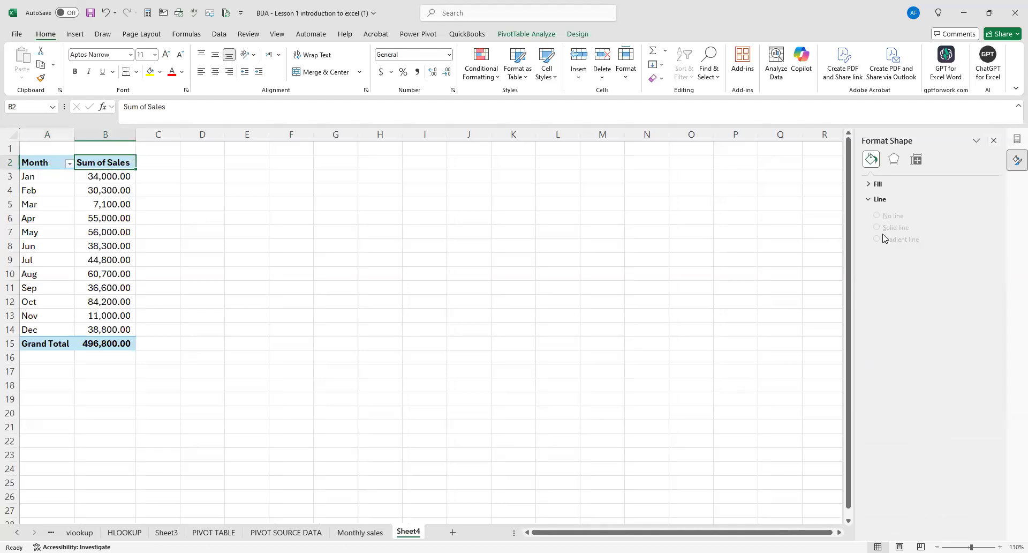
left_click(1014, 163)
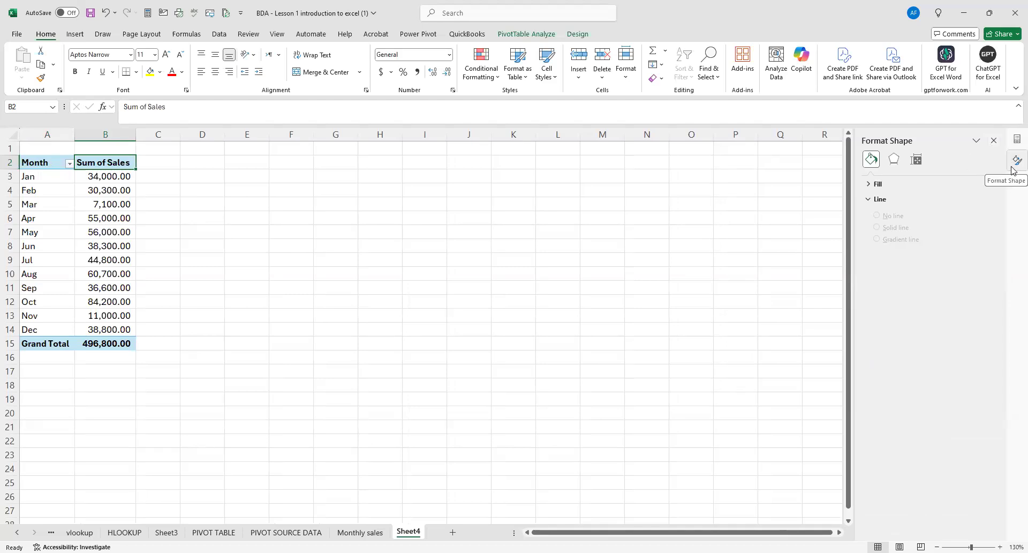
left_click(1017, 140)
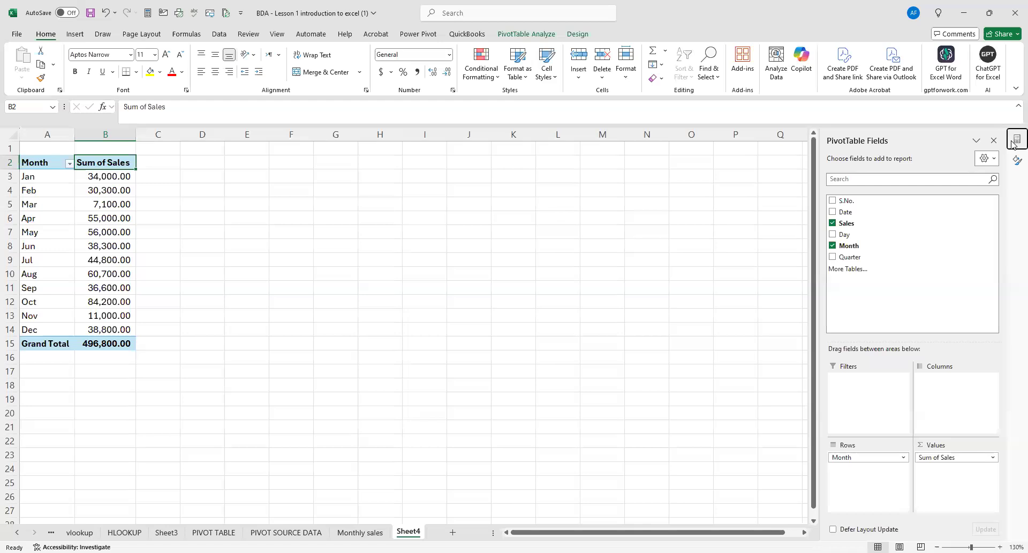
left_click(1016, 160)
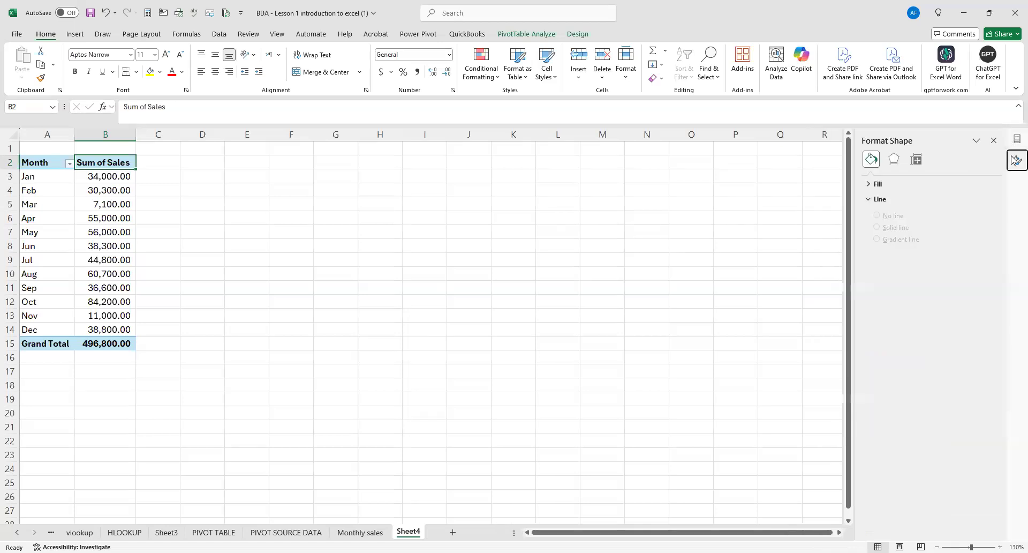
left_click(1013, 144)
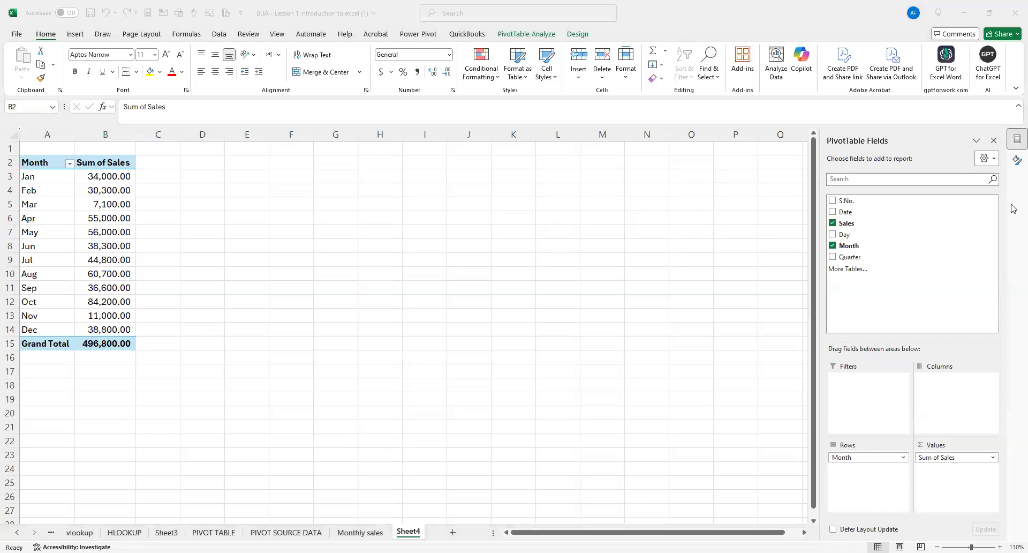
left_click(1016, 162)
Check the Format Shape task pane's options with the pivot table's Month header selected.
left_click(729, 257)
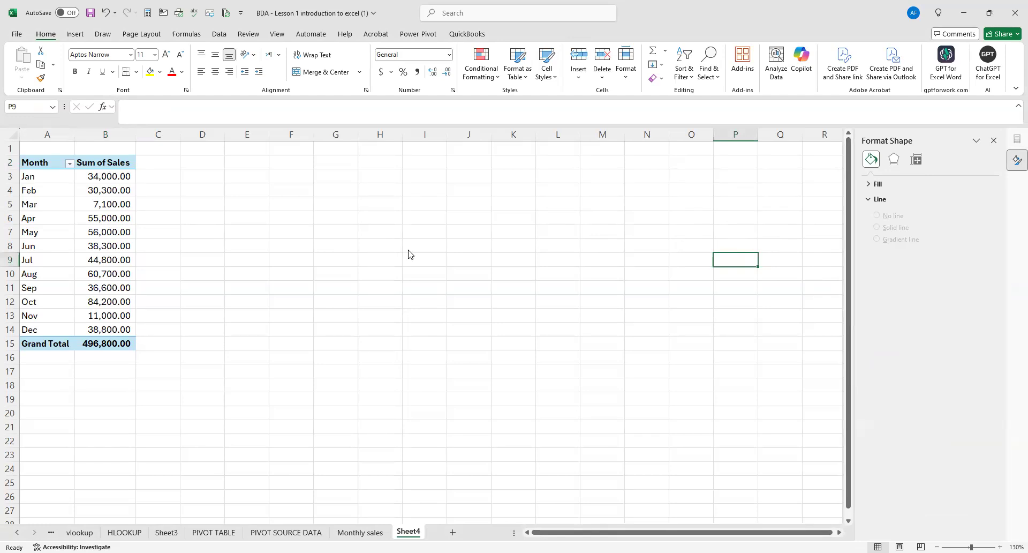
left_click(37, 155)
left_click(36, 165)
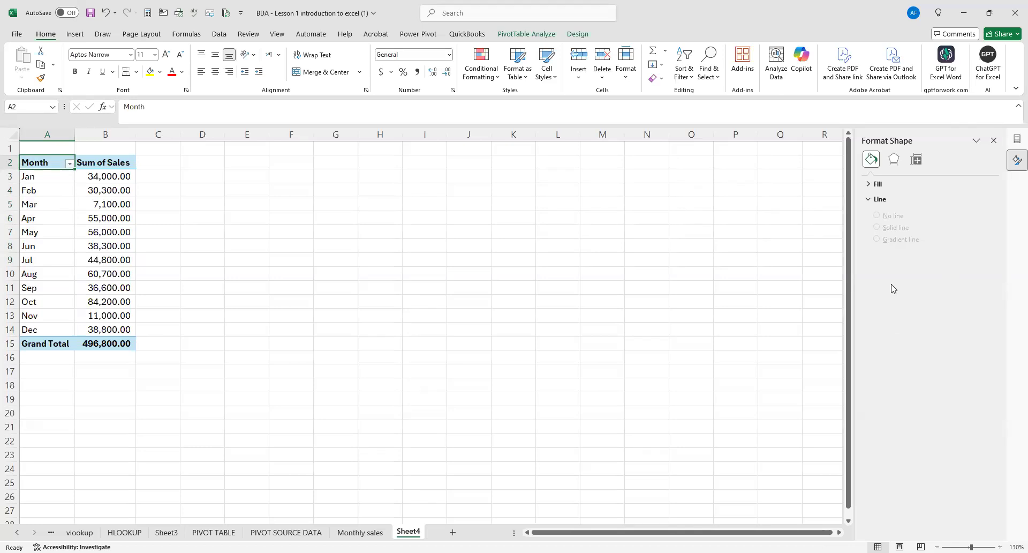
left_click(976, 141)
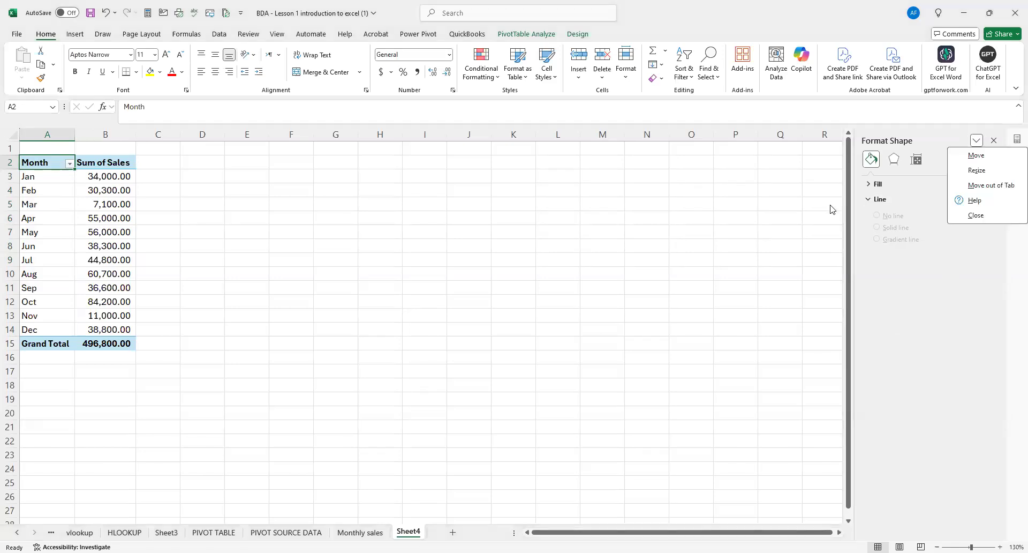
left_click(800, 218)
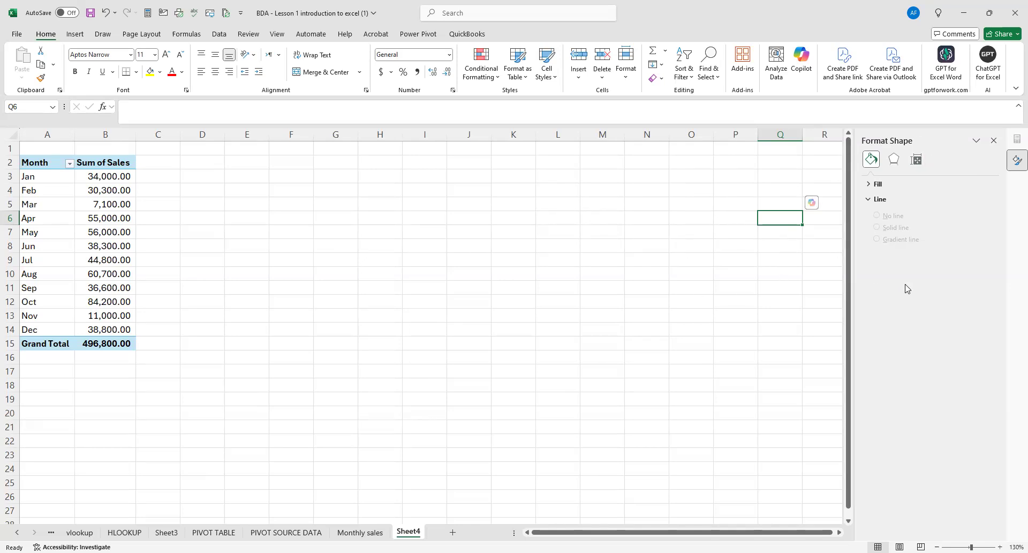
left_click(638, 300)
right_click(637, 300)
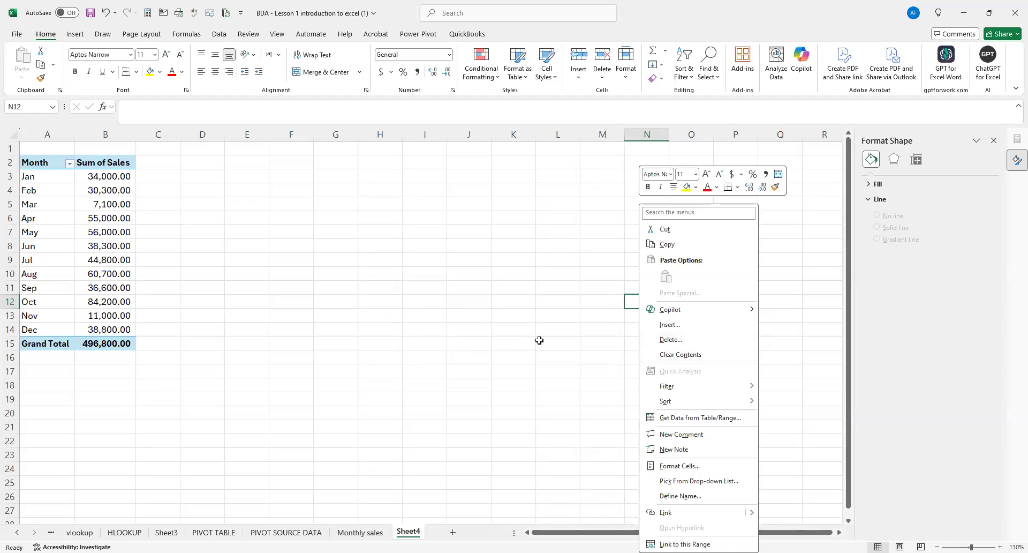
left_click(894, 276)
left_click_drag(855, 231, 947, 240)
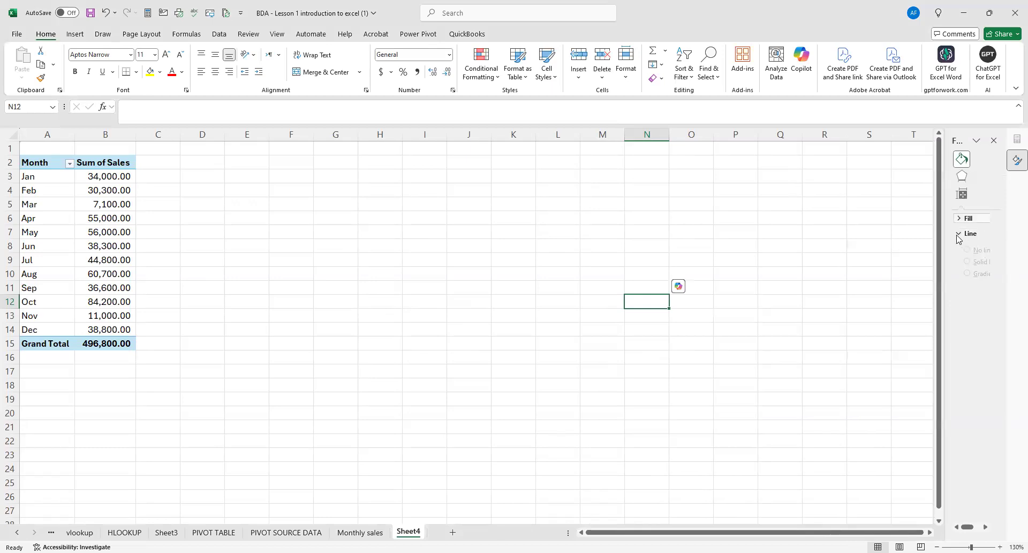
Close the Format Shape and PivotTable Fields task panes.
left_click(79, 215)
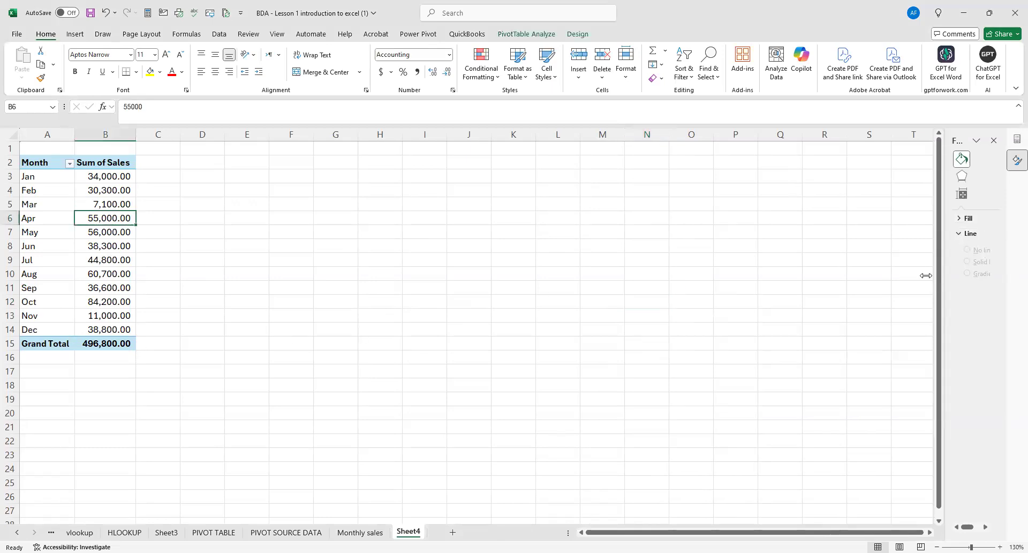
left_click(994, 141)
left_click(1014, 142)
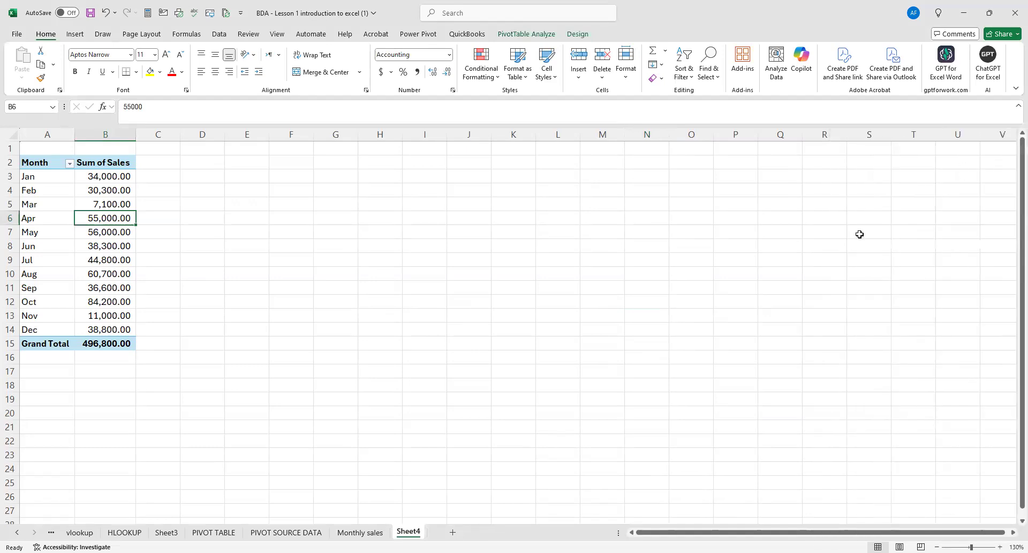
left_click(809, 298)
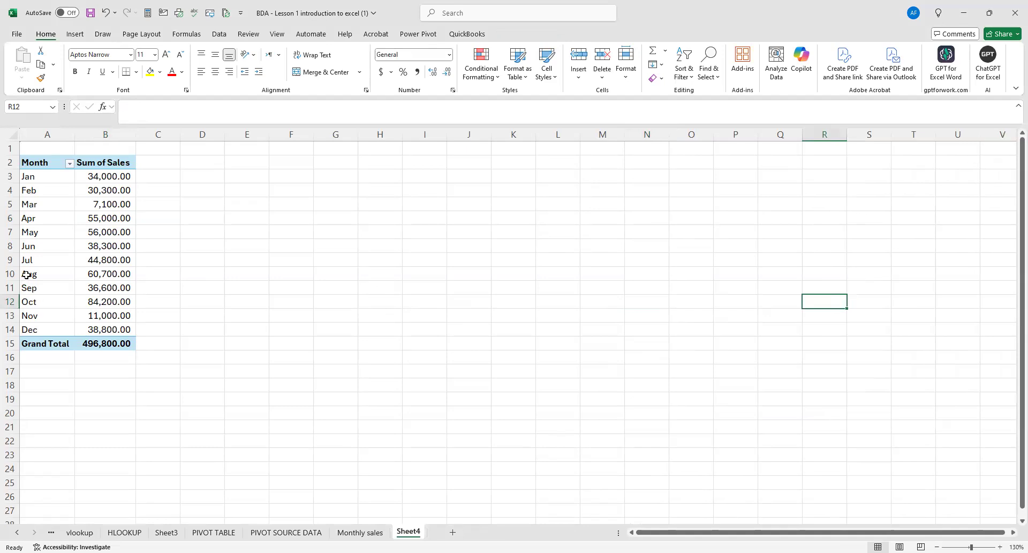
Show the field list for Sheet4's pivot table again and replace the Month field with the Day field in its rows.
left_click(97, 181)
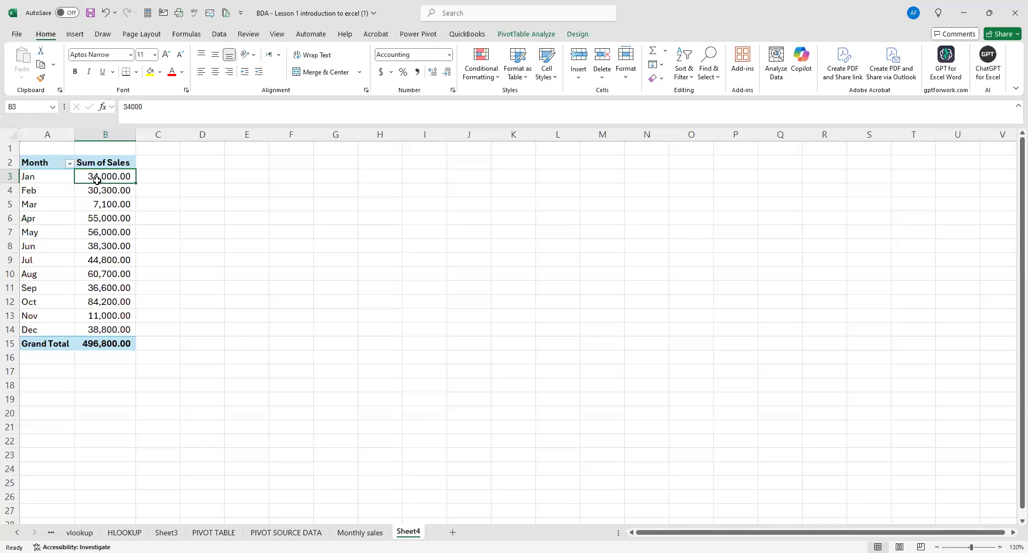
mouse_move(97, 181)
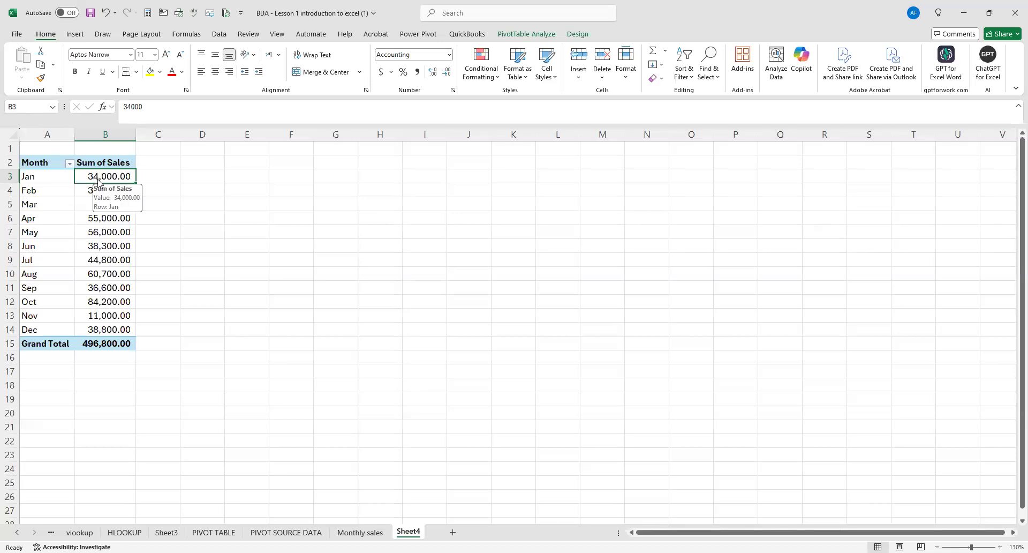
right_click(98, 182)
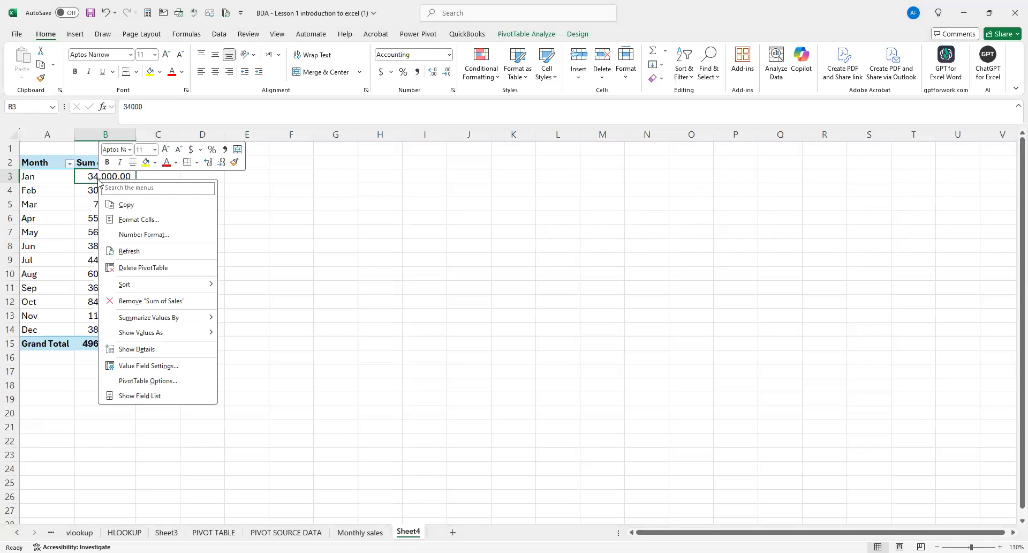
left_click(140, 395)
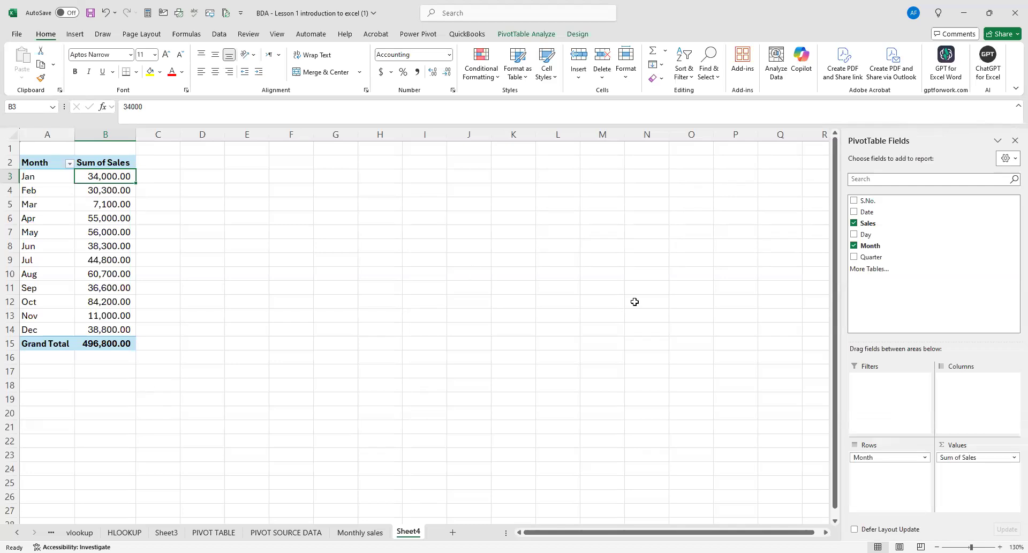
left_click(854, 248)
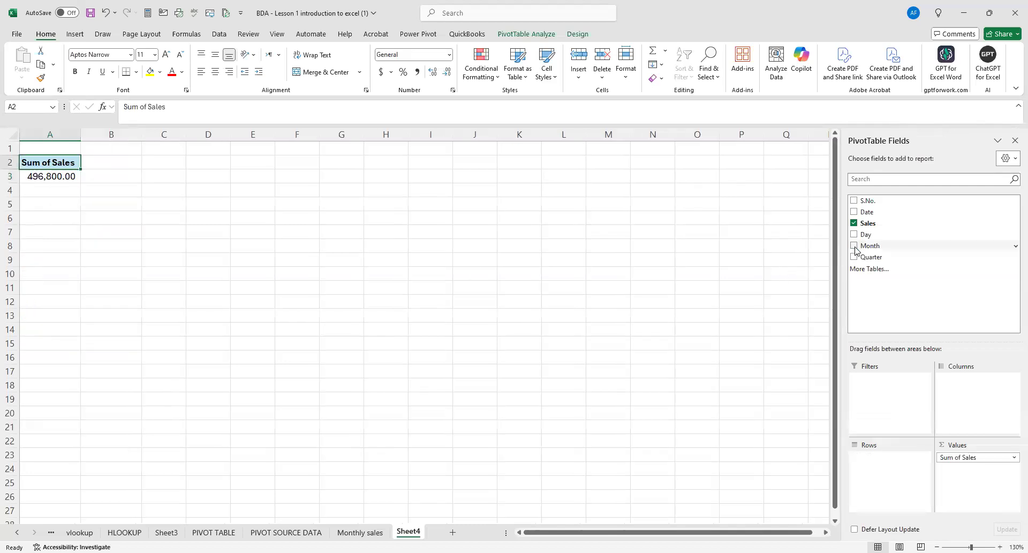
left_click(855, 234)
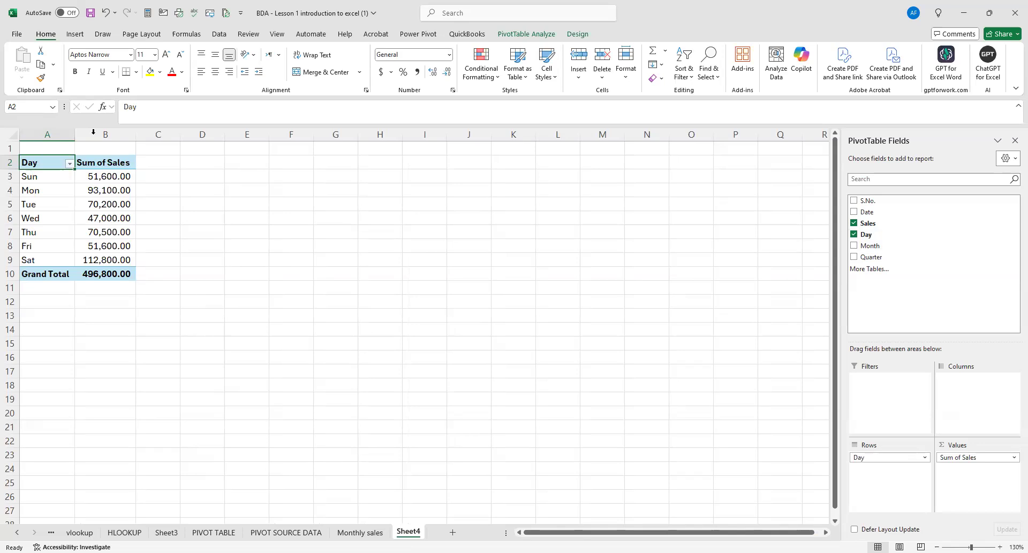
Insert a standard Area PivotChart from the daily sales pivot table.
left_click(76, 35)
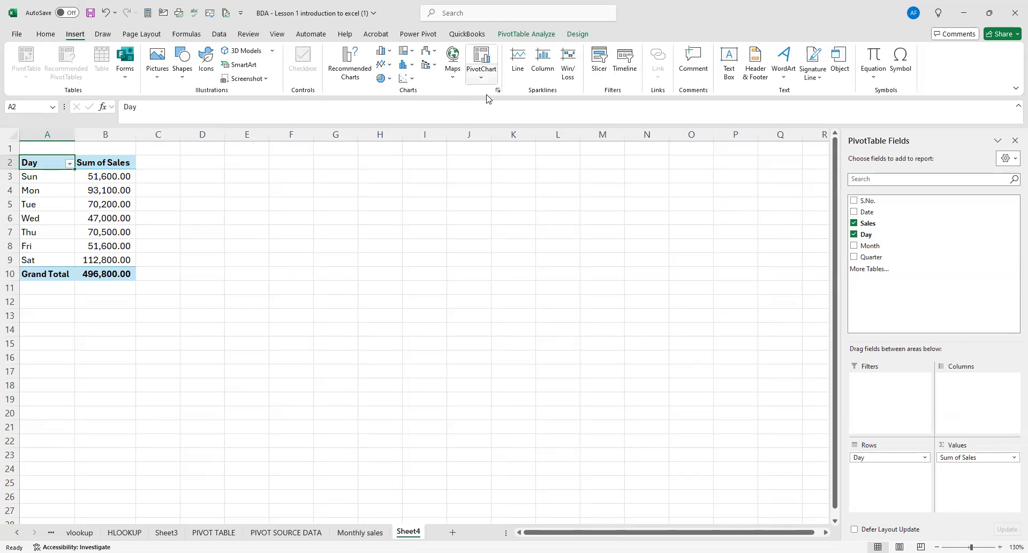
left_click(481, 75)
left_click(499, 94)
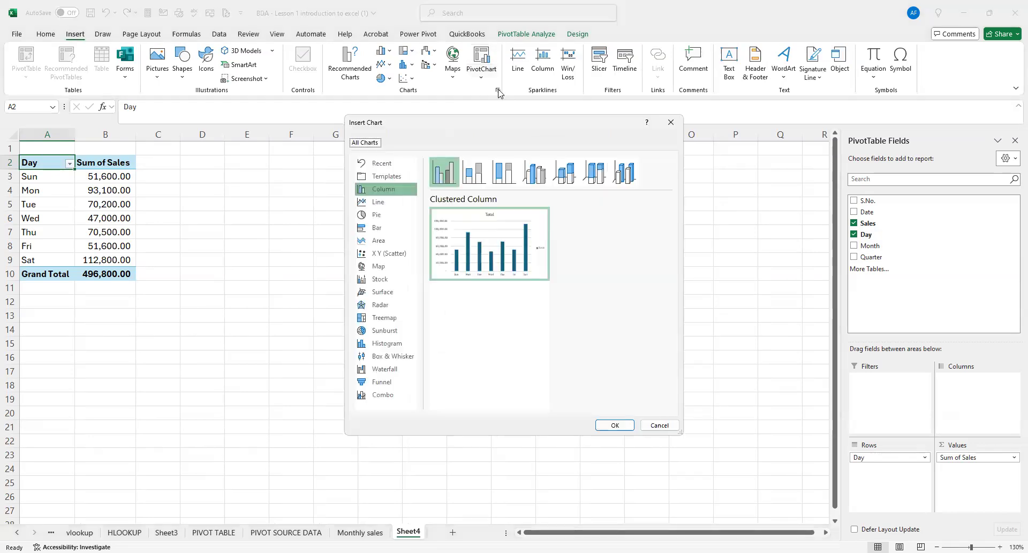
left_click(395, 241)
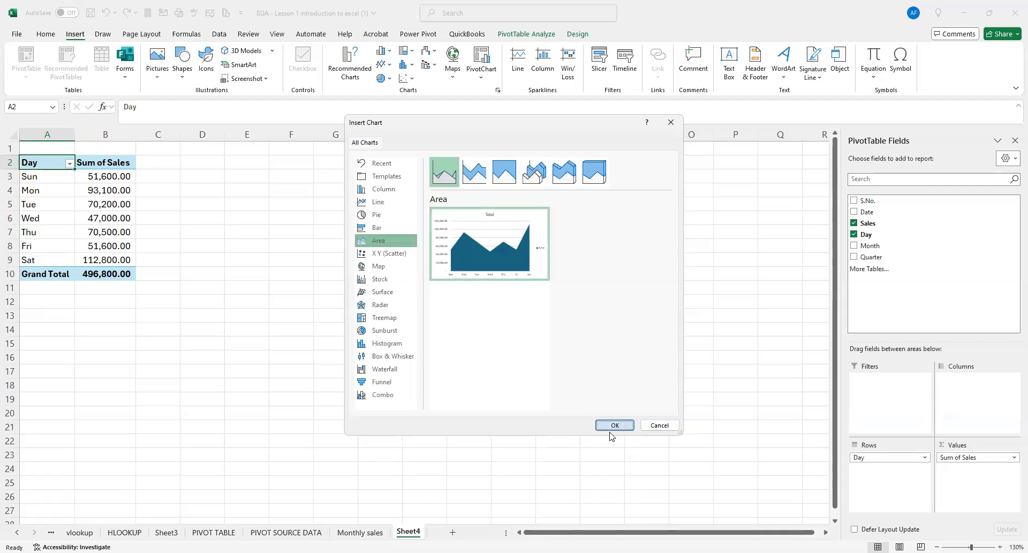
double_click(385, 243)
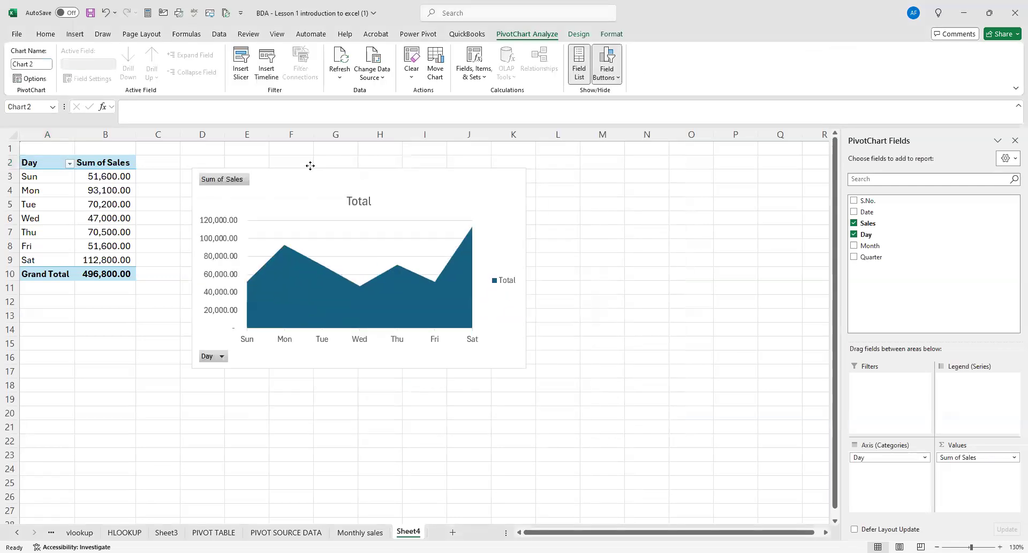
Enlarge the area chart beside the pivot table so that it is wider and extends down to about row 18.
left_click_drag(523, 266, 565, 262)
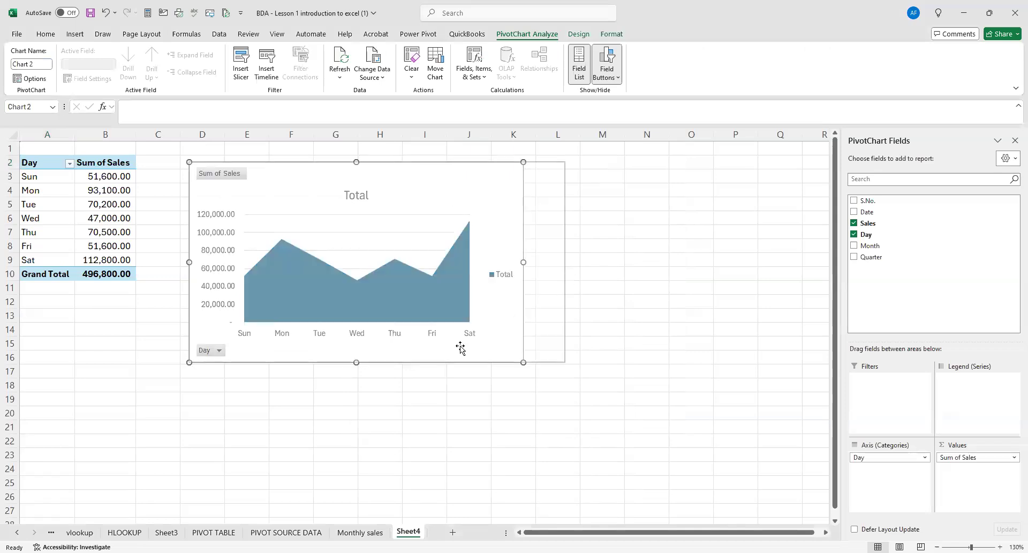
left_click_drag(378, 362, 390, 397)
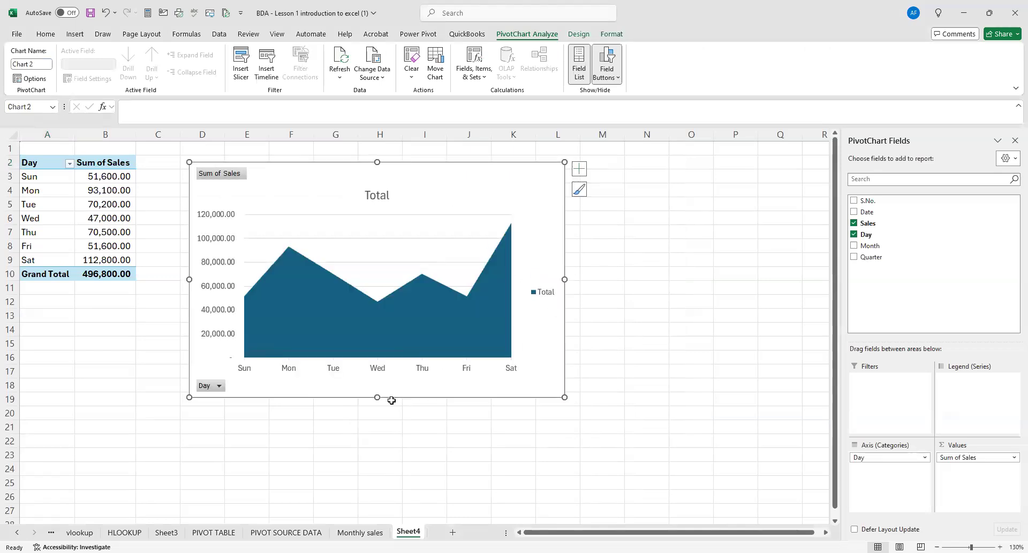
left_click(625, 317)
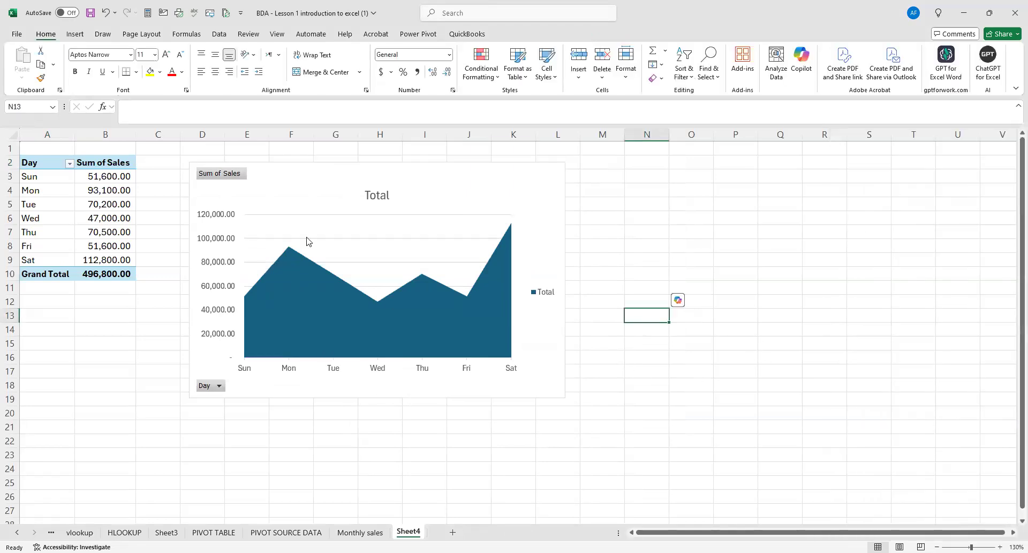
Fill the area chart's Total series with standard yellow and nudge the chart slightly closer to the pivot table.
left_click(315, 285)
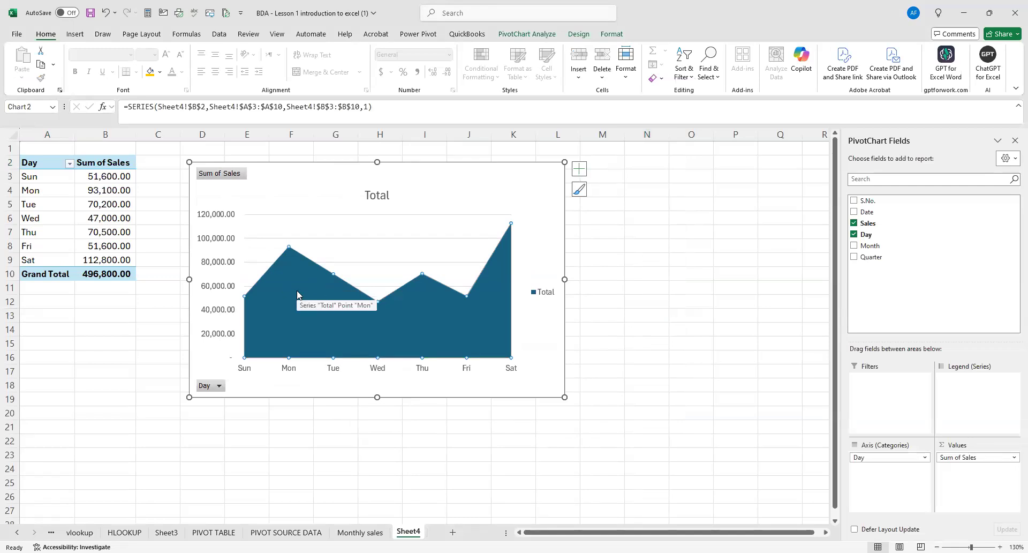
right_click(297, 292)
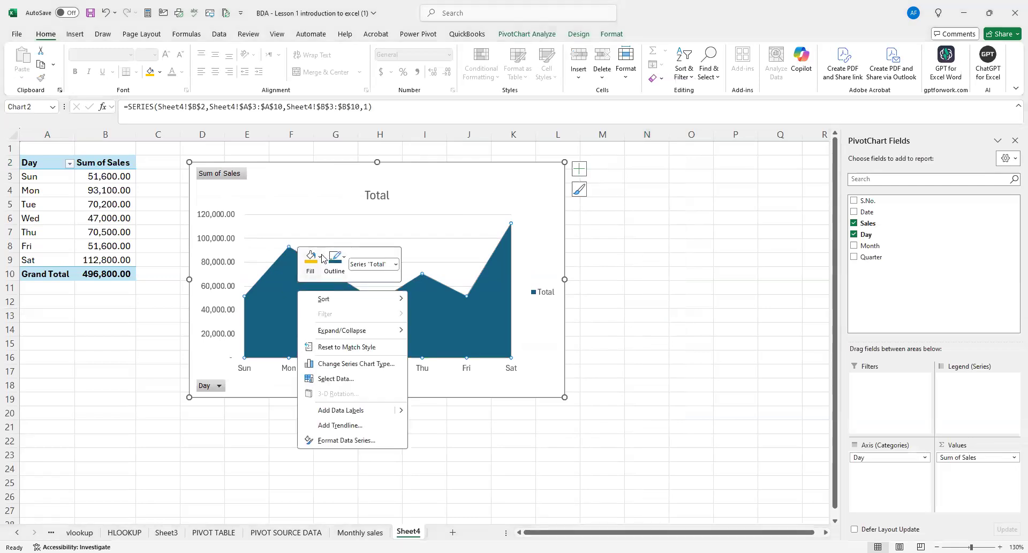
left_click(322, 259)
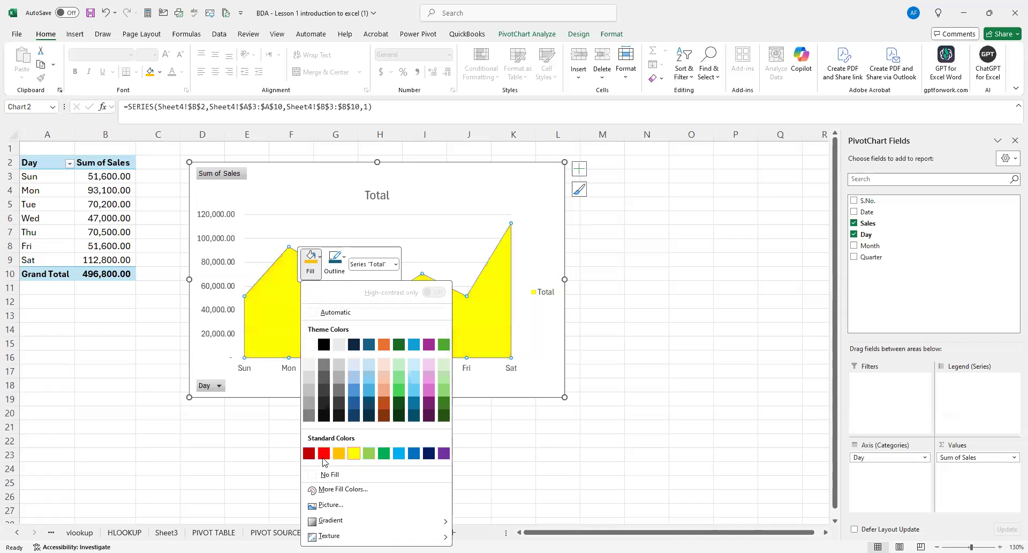
left_click(528, 420)
left_click(629, 423)
left_click_drag(287, 161, 275, 153)
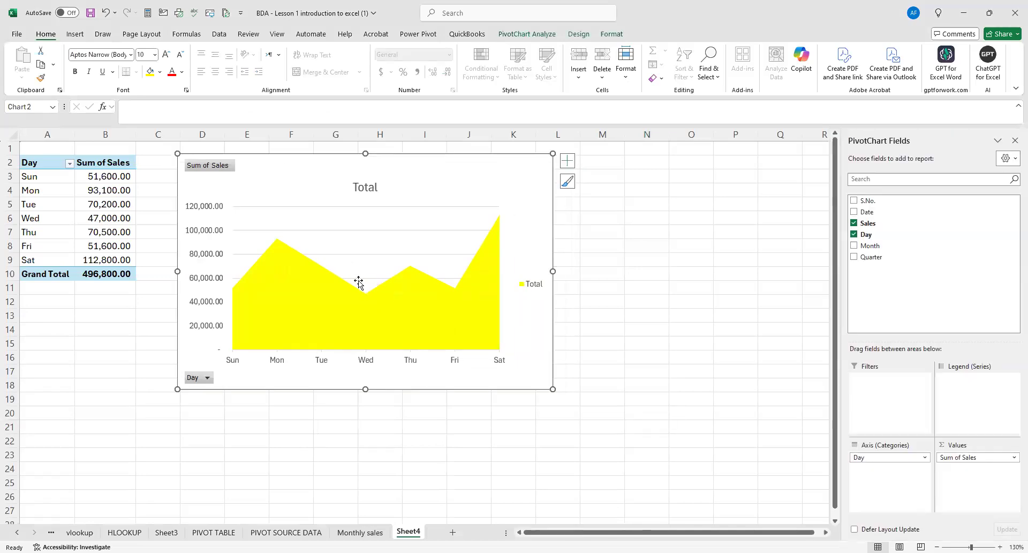
Delete the horizontal gridlines and the vertical value axis from the area chart.
left_click(342, 235)
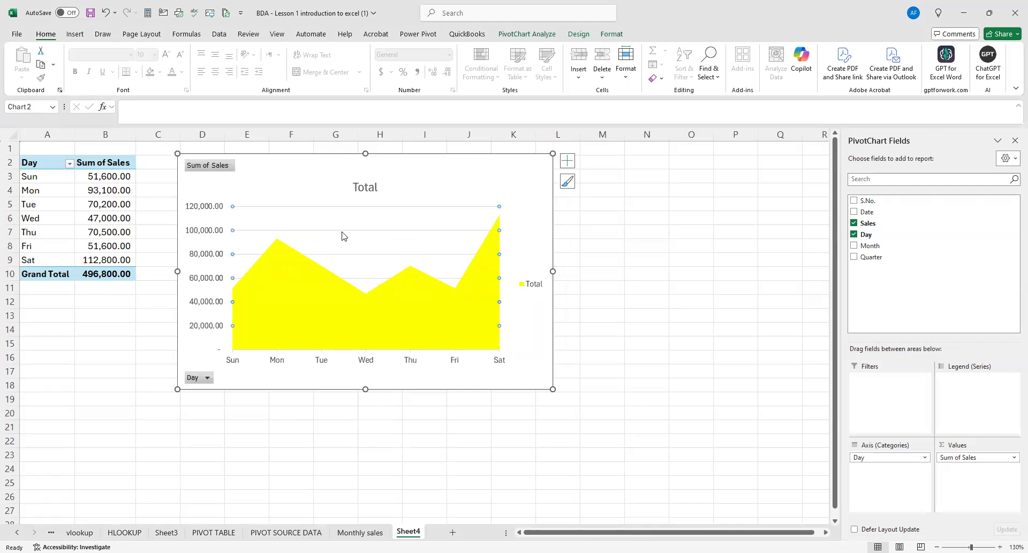
key("Delete")
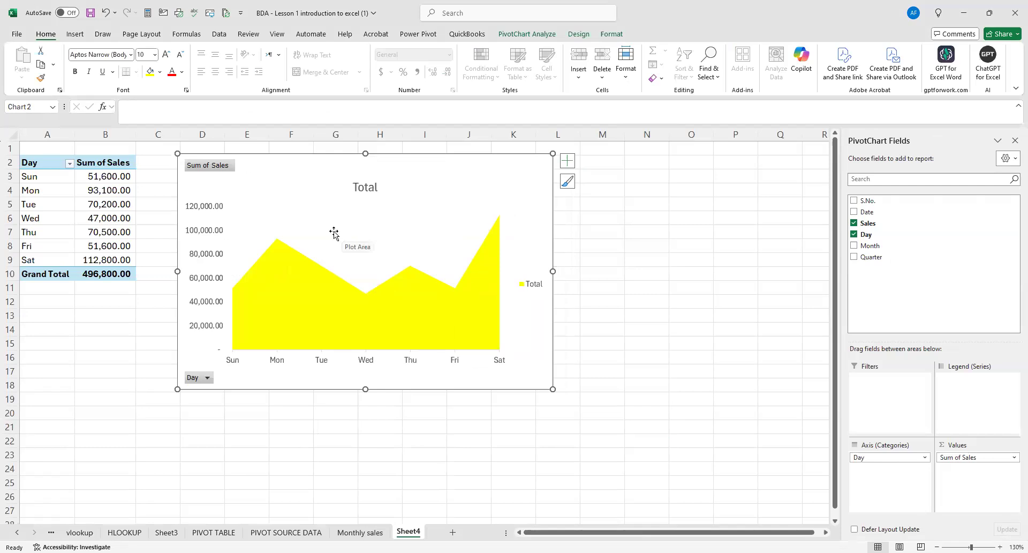
left_click(219, 207)
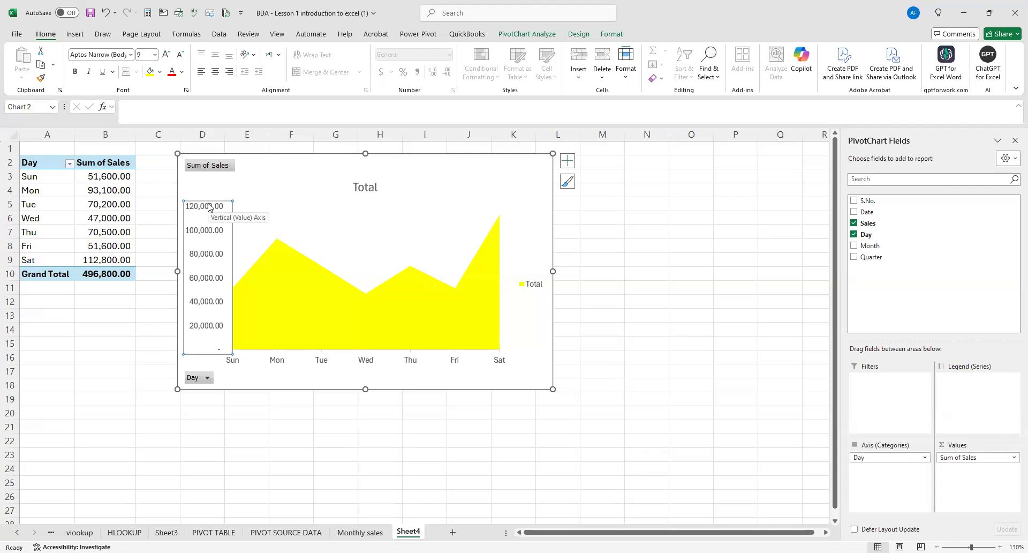
key("Delete")
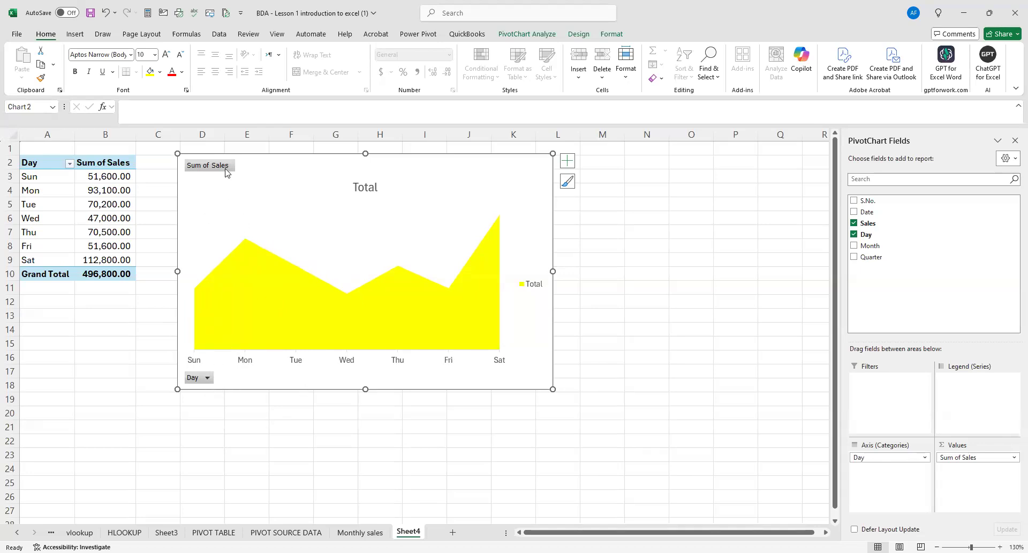
Hide all field buttons on the area chart.
right_click(205, 381)
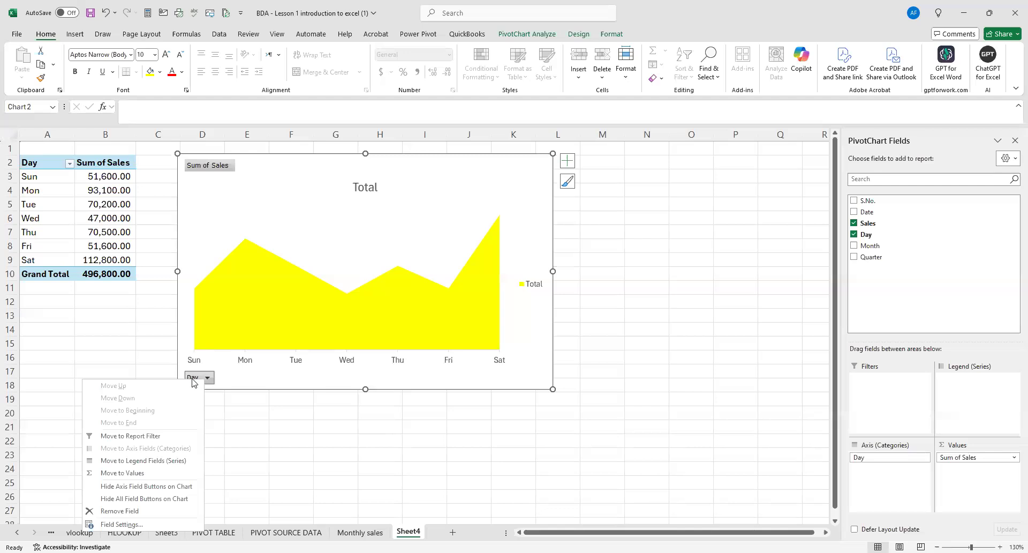
left_click(169, 499)
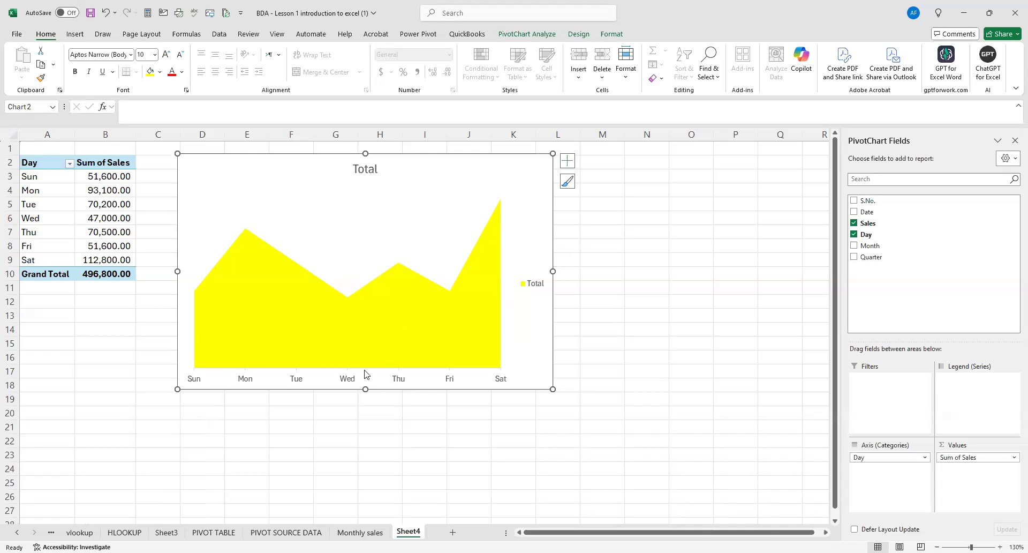
Replace the area chart's title with "Daily sales".
left_click(378, 167)
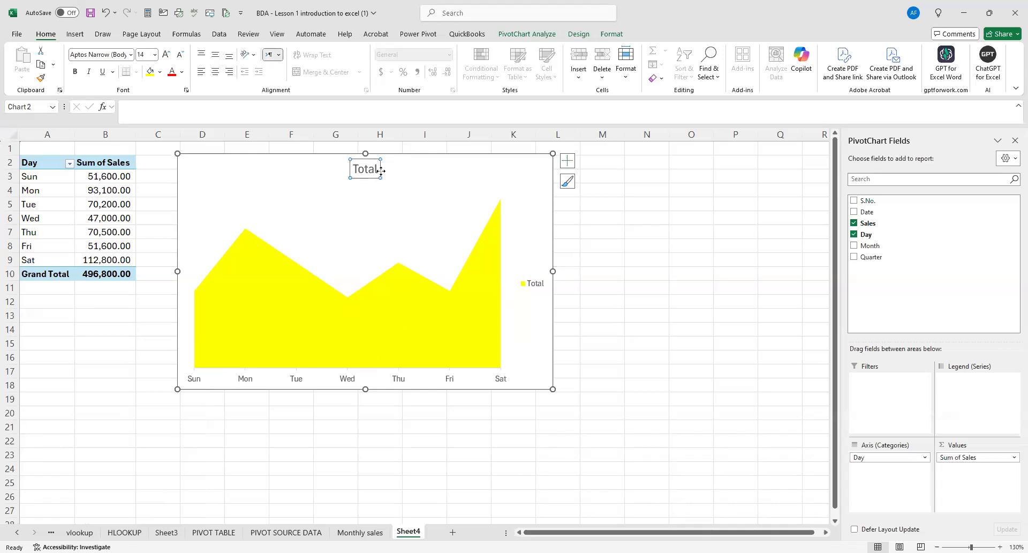
left_click(379, 167)
key("BackSpace")
key("BackSpace")
key("BackSpace")
key("BackSpace")
key("BackSpace")
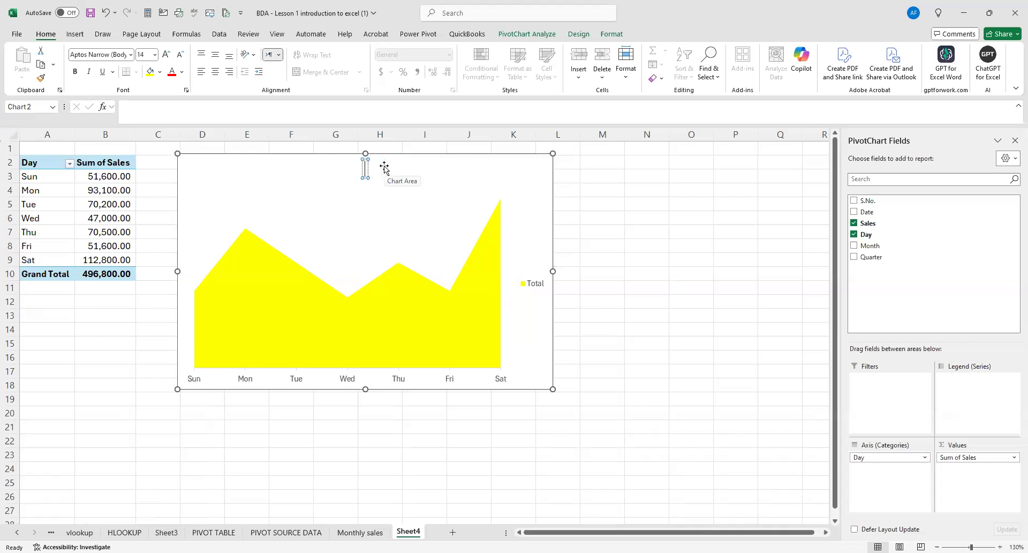
type("Daily s")
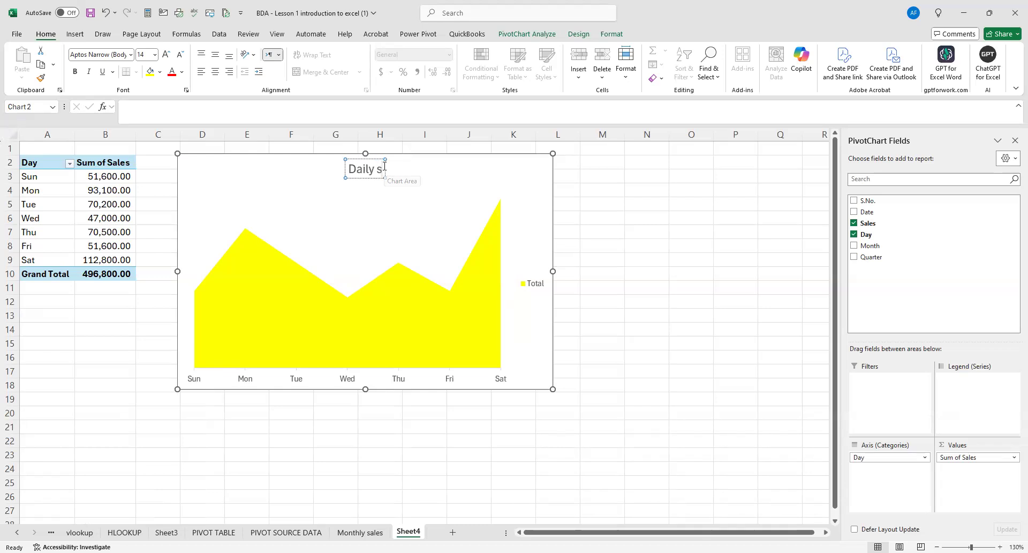
type("ales")
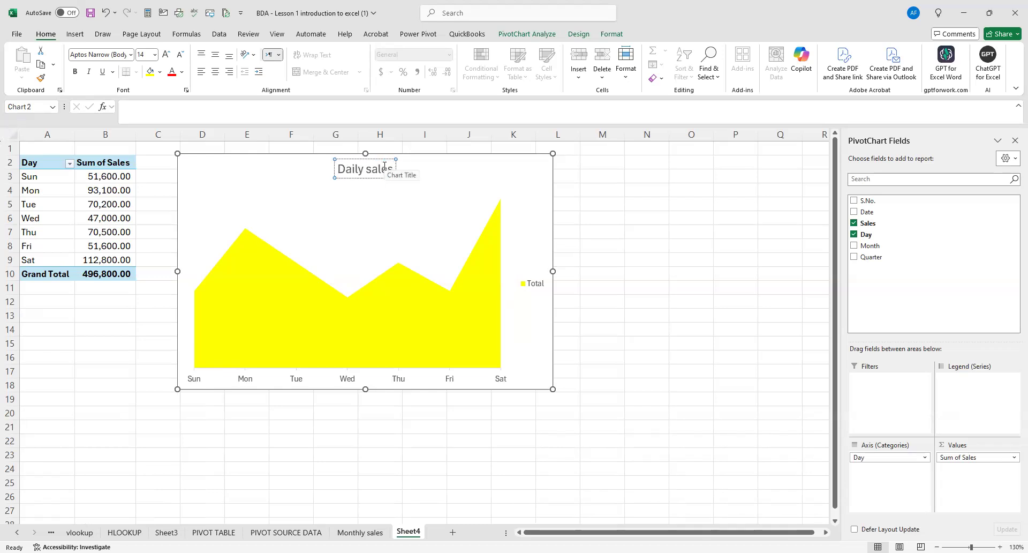
left_click(653, 272)
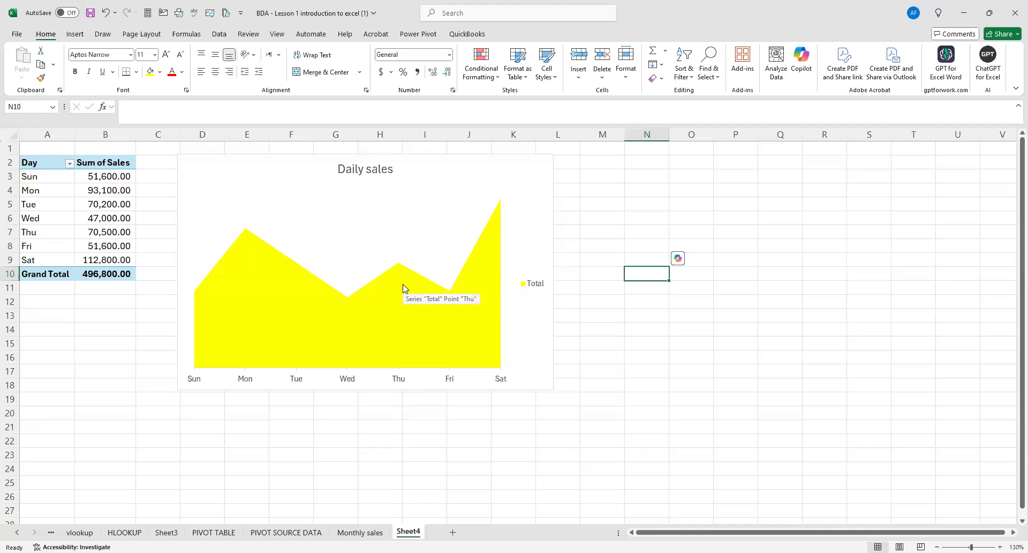
left_click(251, 238)
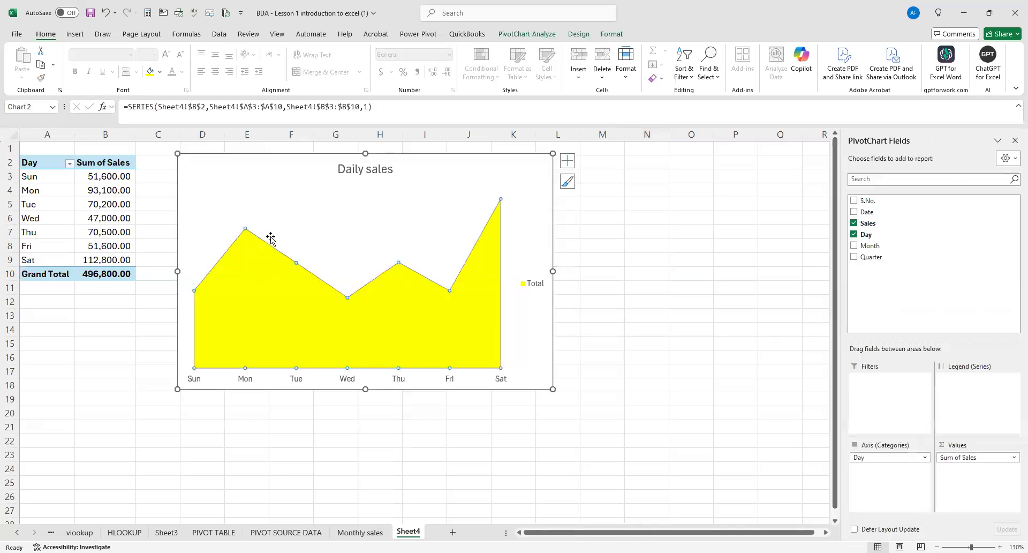
left_click(609, 269)
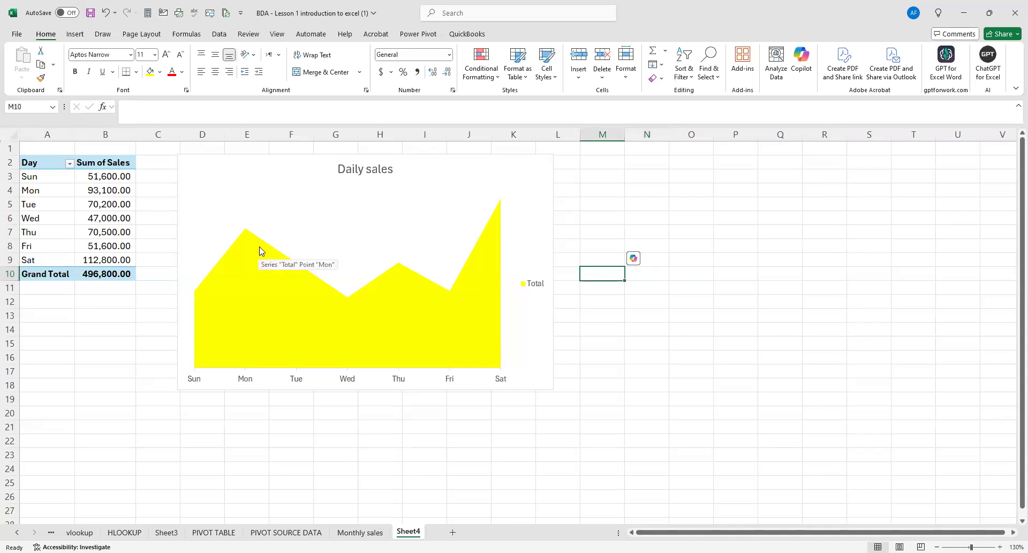
Clear the text of the area chart's title and undo the title edits.
left_click(365, 170)
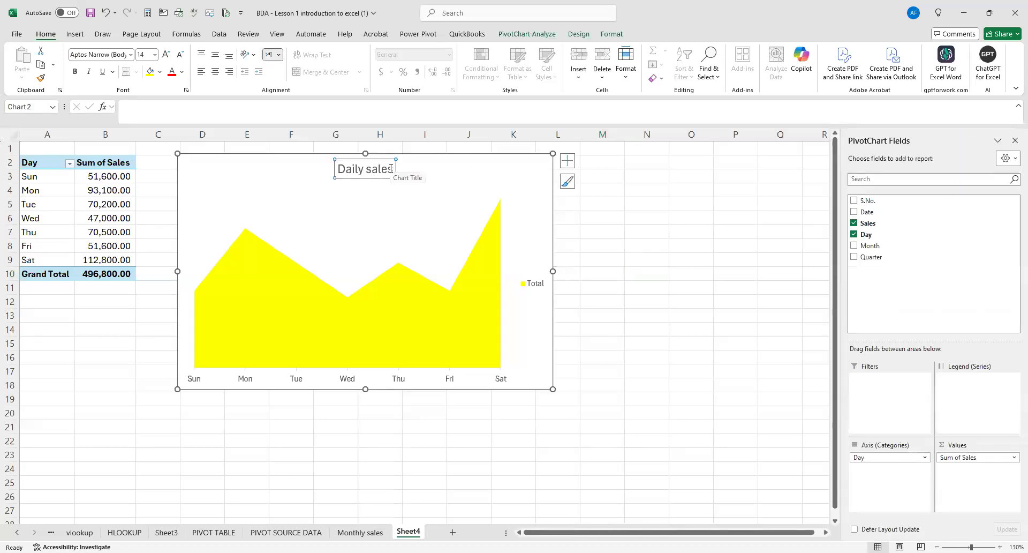
left_click(390, 169)
key("BackSpace")
key("BackSpace")
key("BackSpace")
key("BackSpace")
key("BackSpace")
key("BackSpace")
key("BackSpace")
key("BackSpace")
key("BackSpace")
key("BackSpace")
key("BackSpace")
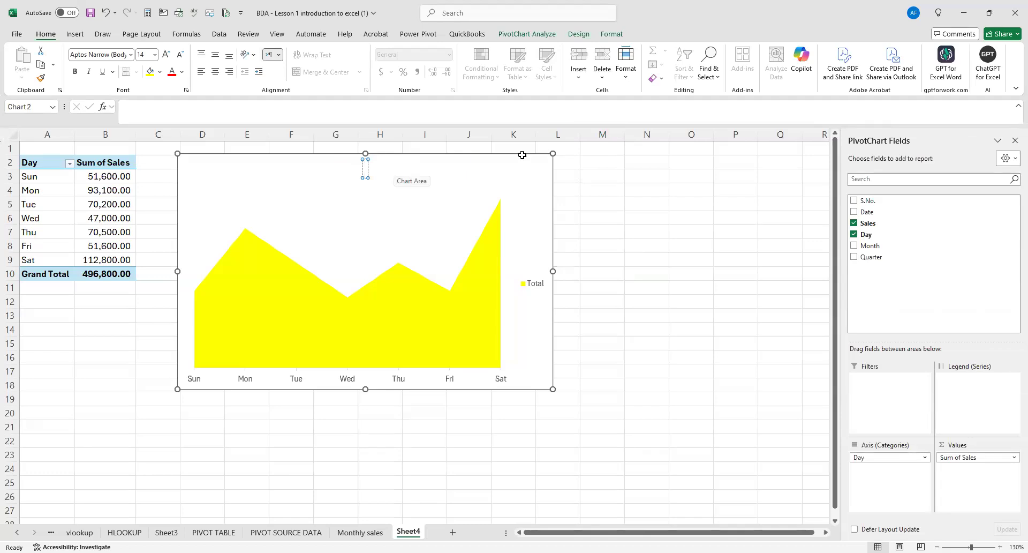
left_click(488, 206)
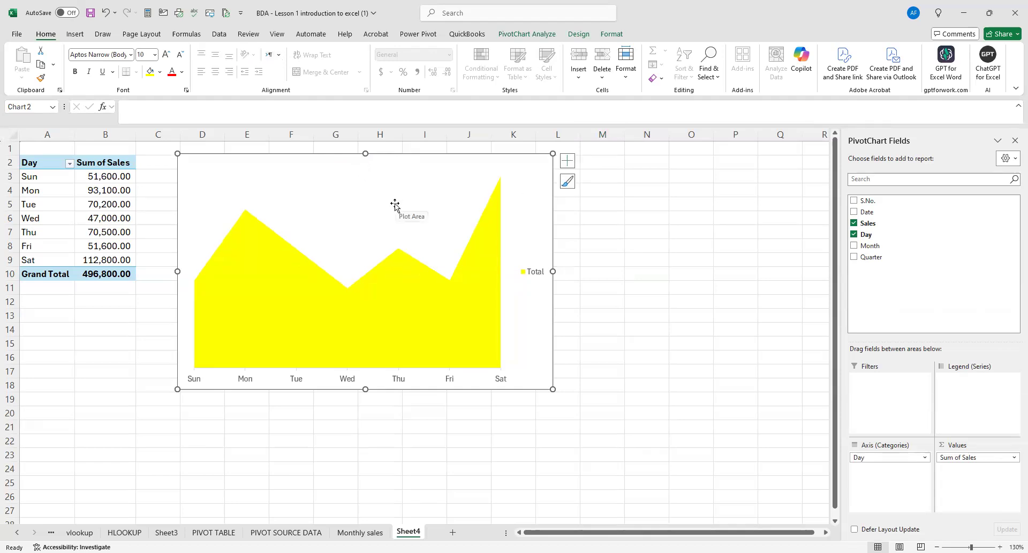
key("ctrl+z")
key("ctrl+z")
key("ctrl+z")
key("ctrl+z")
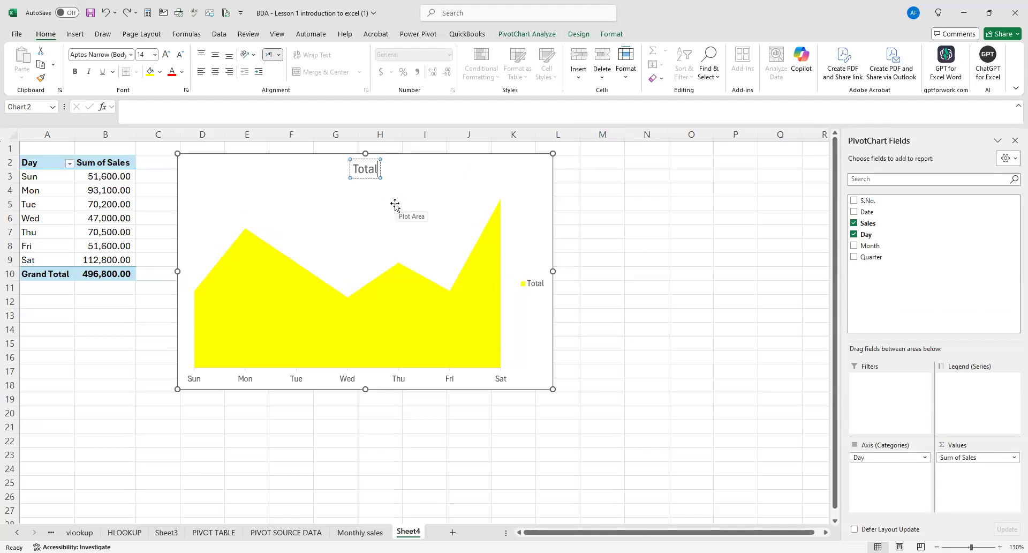
Replace the area chart's title text "Total" with "Daily sales".
left_click(365, 183)
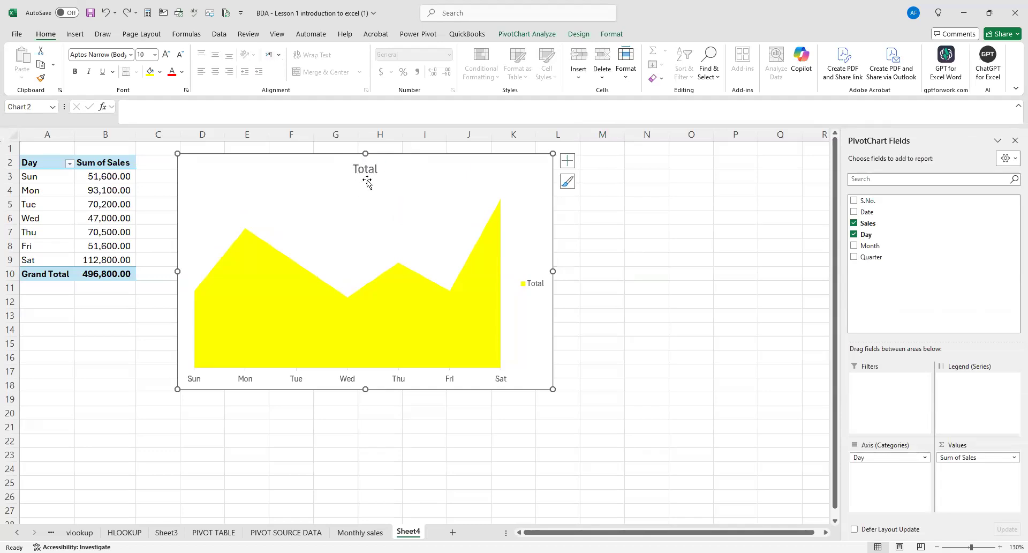
left_click(370, 169)
left_click(377, 168)
key("BackSpace")
key("BackSpace")
key("BackSpace")
key("BackSpace")
key("BackSpace")
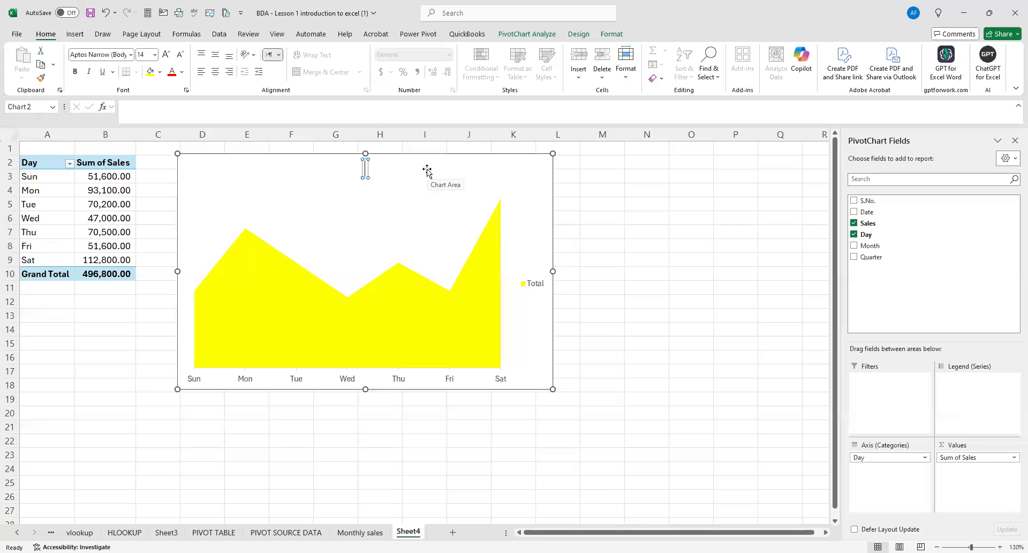
type("Daily sales")
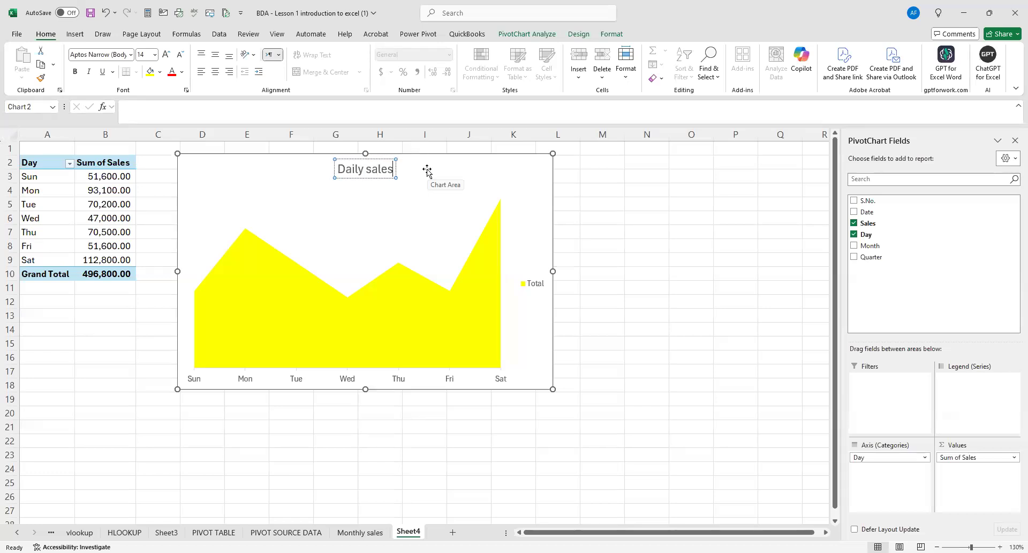
left_click(652, 248)
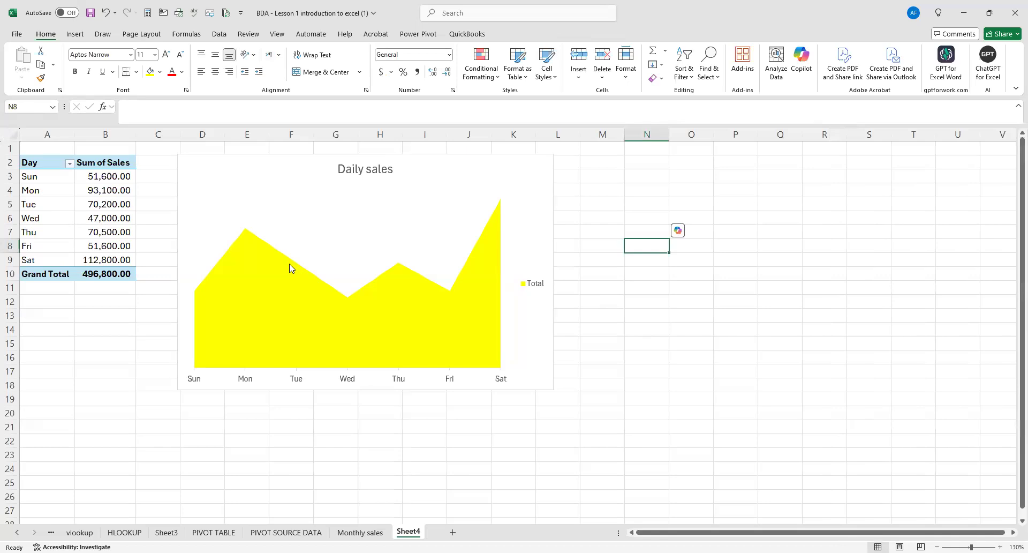
Add plain data labels to the area chart's Total series and undo the addition.
left_click(256, 240)
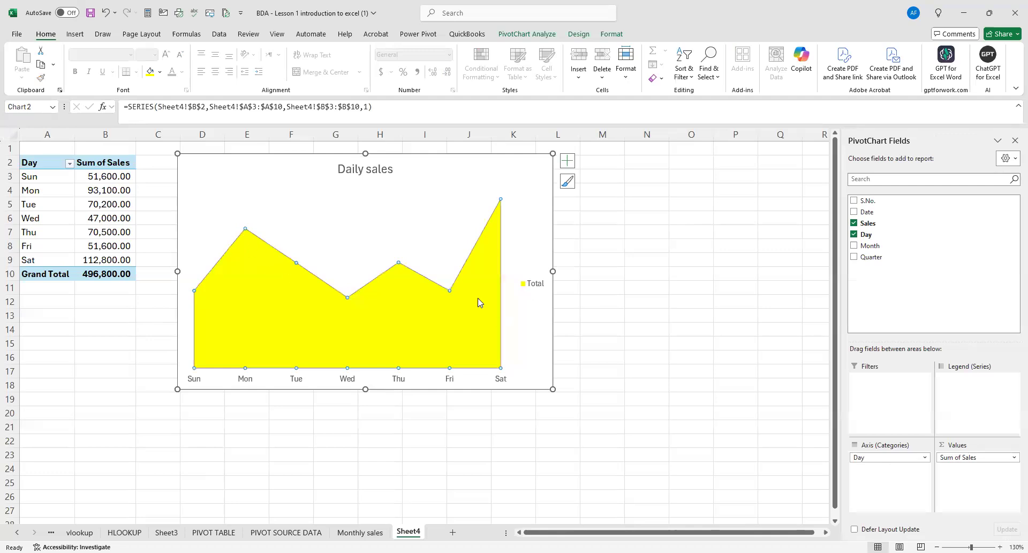
right_click(195, 292)
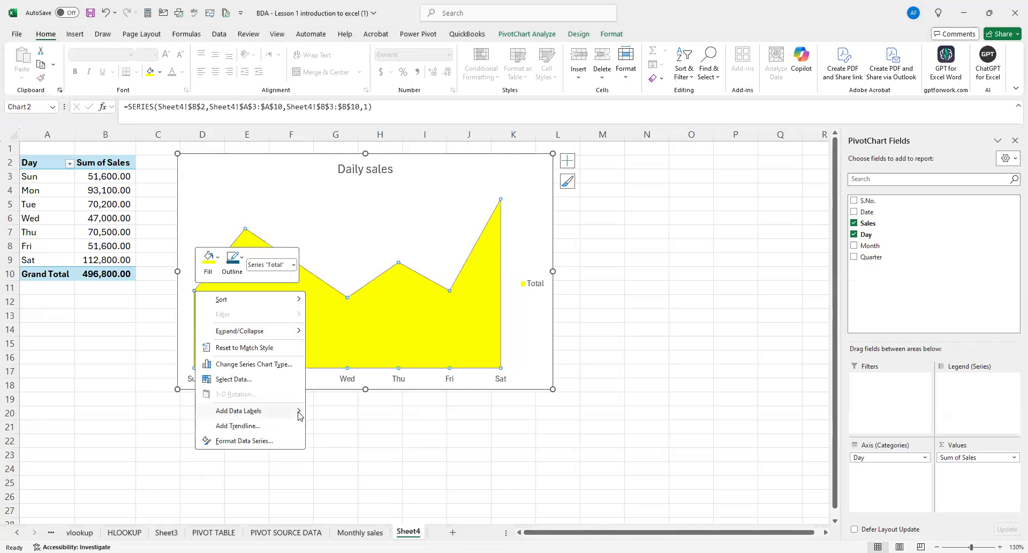
mouse_move(299, 416)
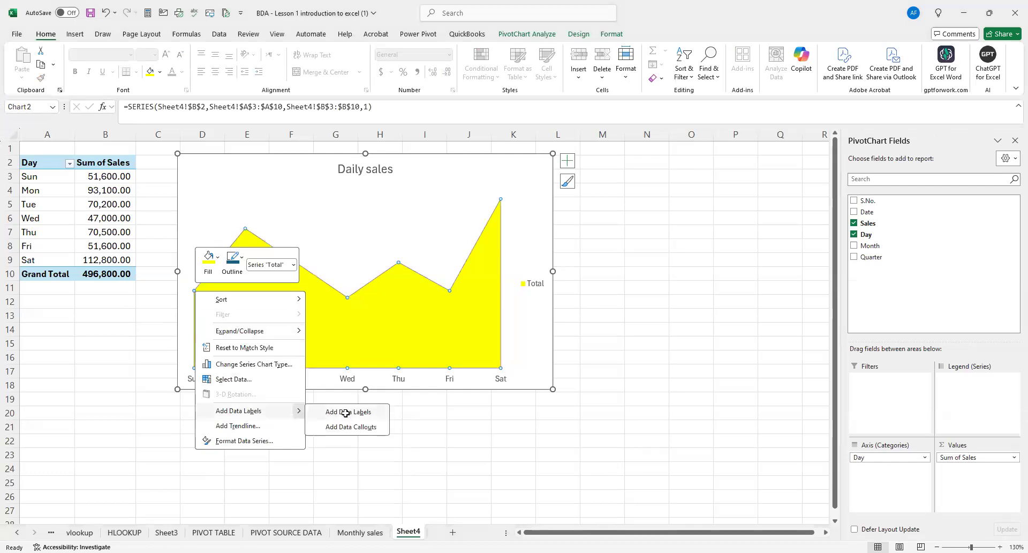
left_click(345, 412)
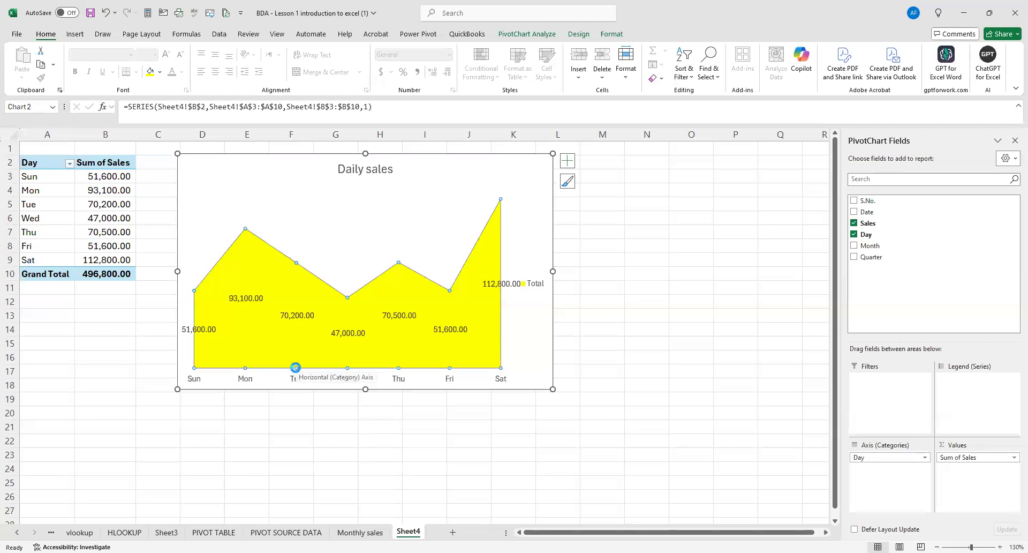
key("ctrl+z")
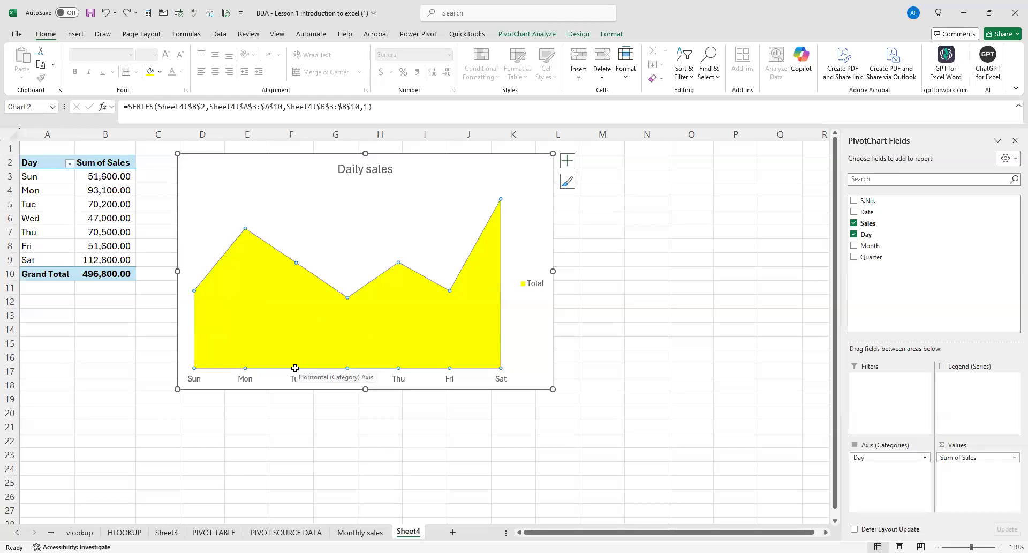
Add data callouts showing day and sales value to the Total series.
right_click(194, 290)
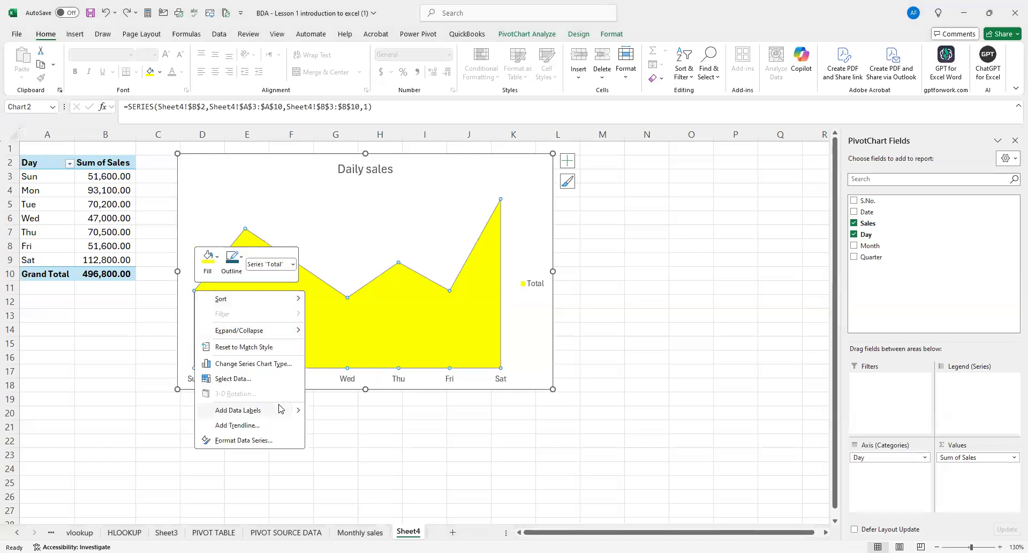
left_click(298, 411)
left_click(336, 424)
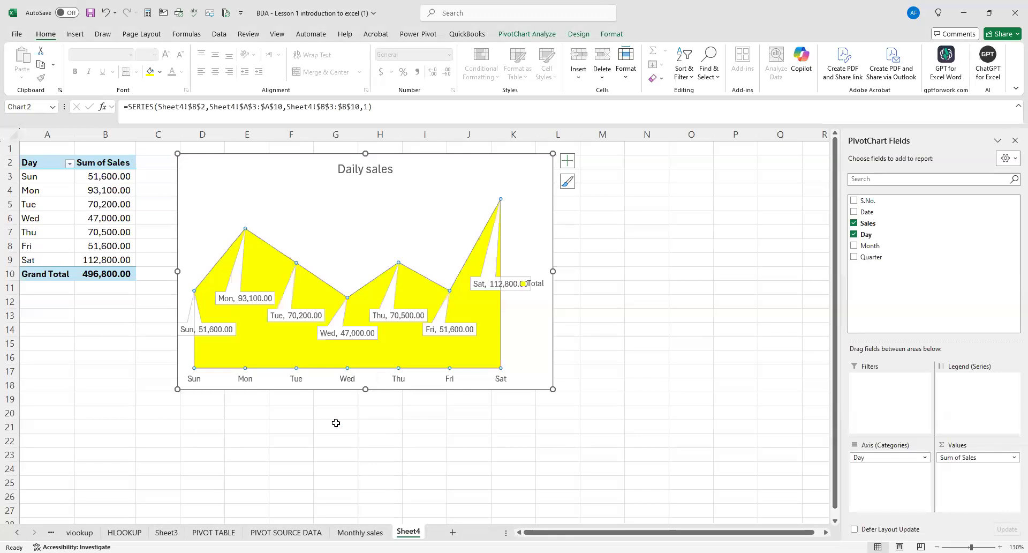
left_click(634, 400)
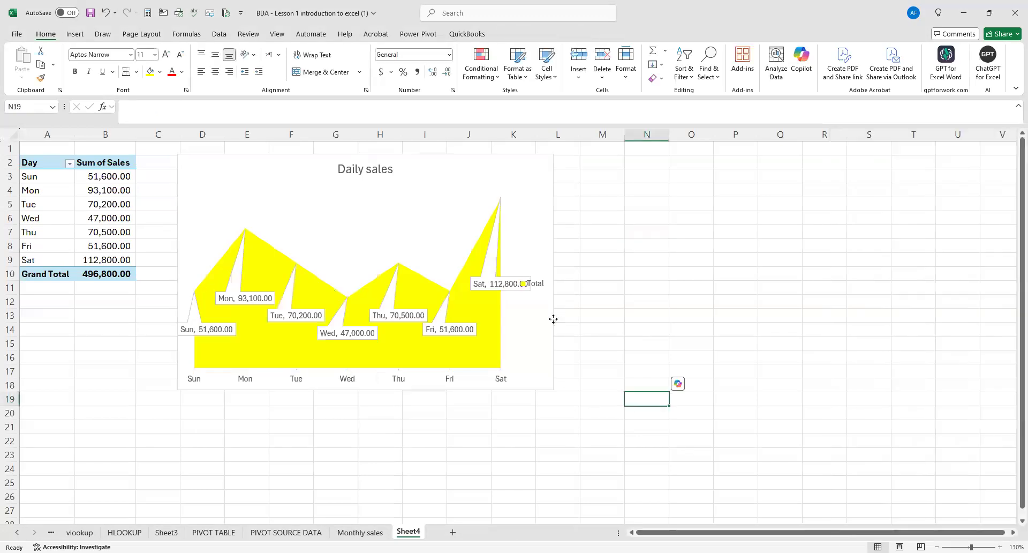
Widen the Daily sales chart slightly, and undo both the resizing and the data callouts.
left_click(554, 279)
left_click_drag(551, 271, 594, 280)
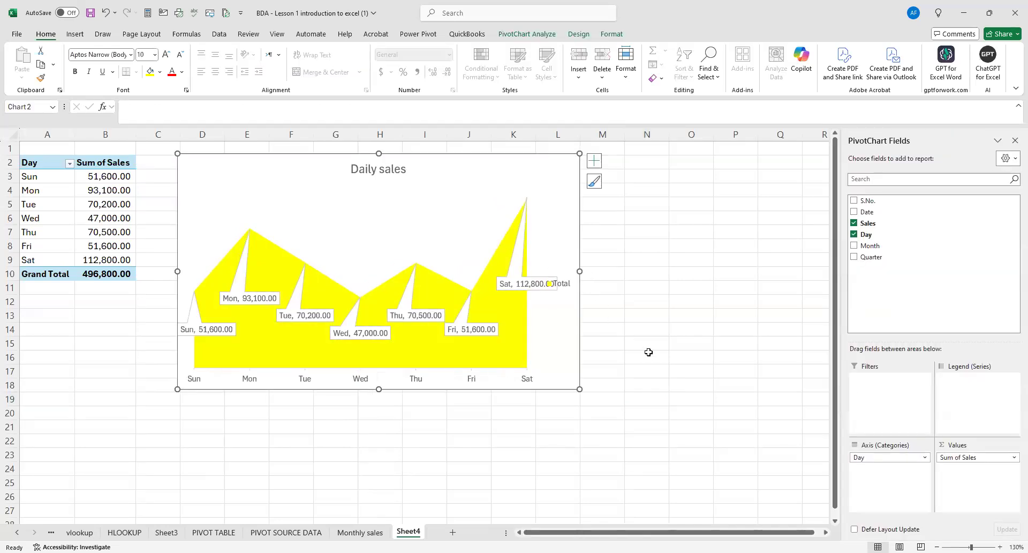
left_click(322, 457)
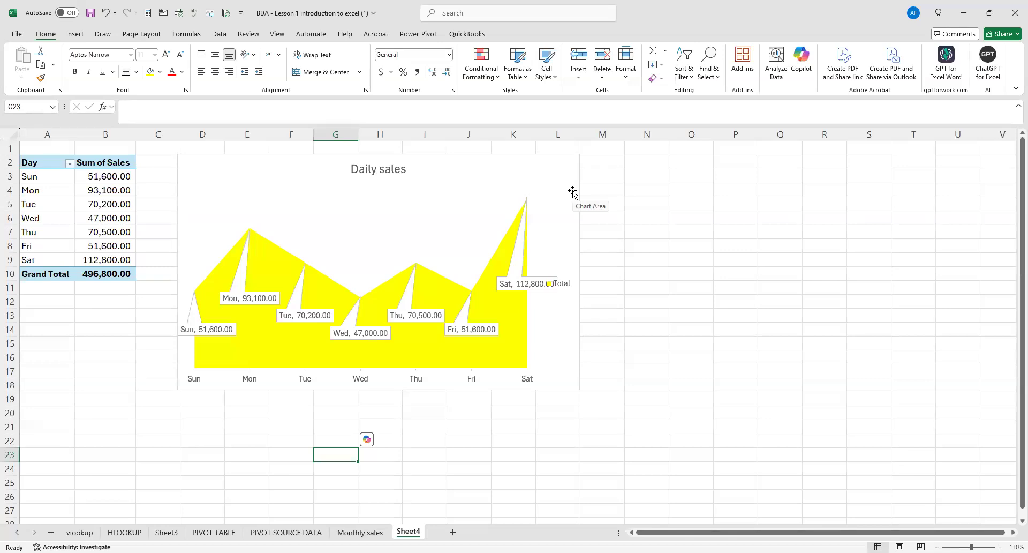
left_click(466, 234)
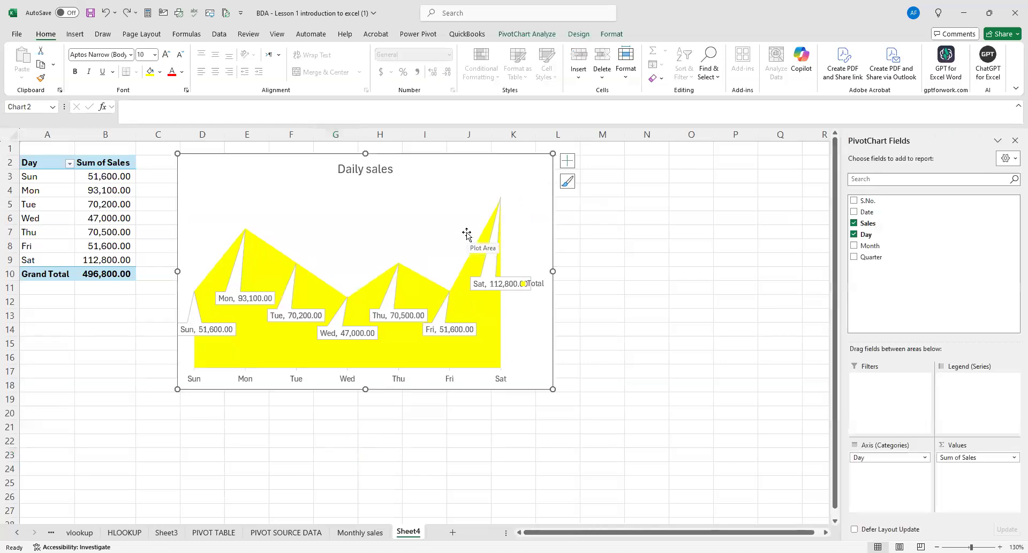
left_click(394, 261)
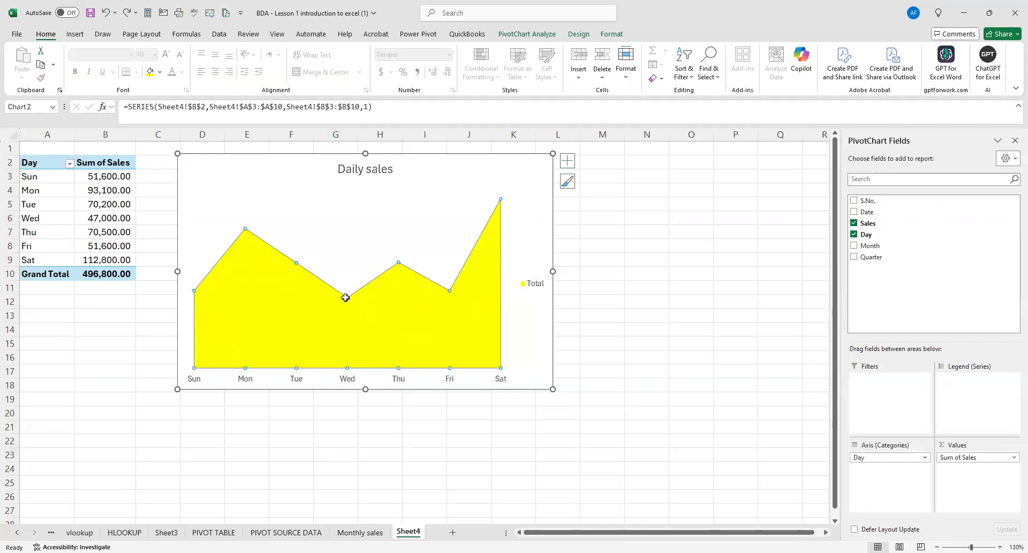
Try plain data labels on the Total series once more and undo them.
right_click(195, 291)
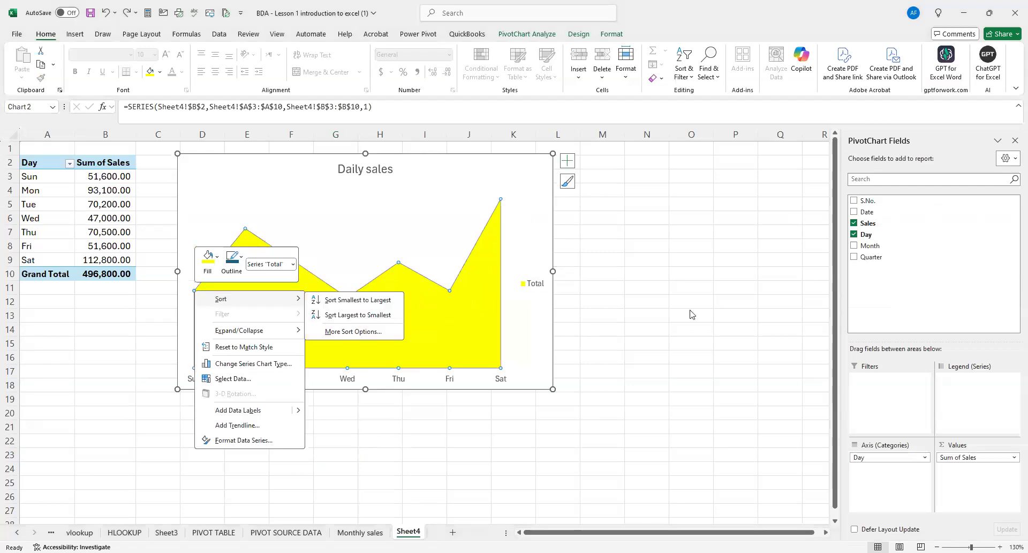
left_click(195, 291)
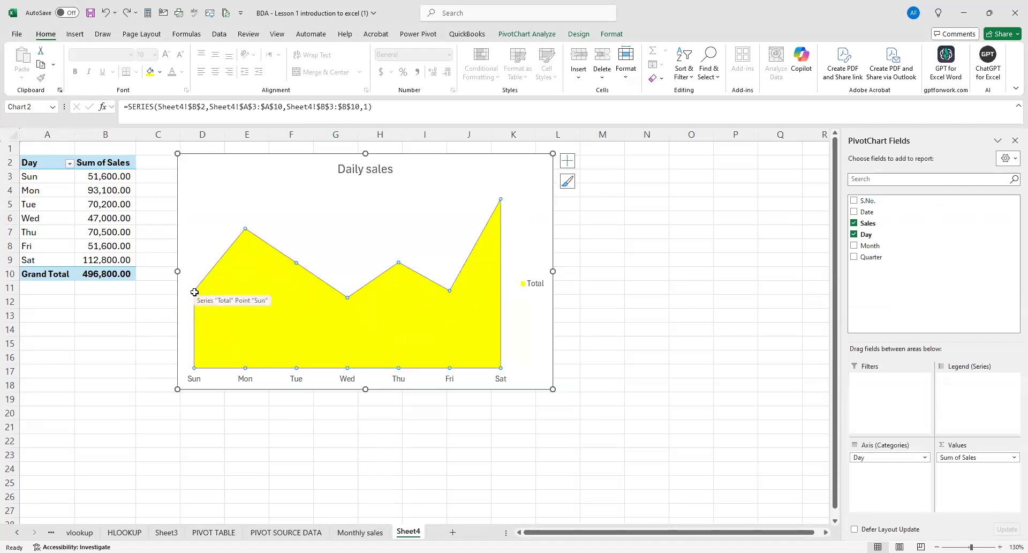
right_click(194, 291)
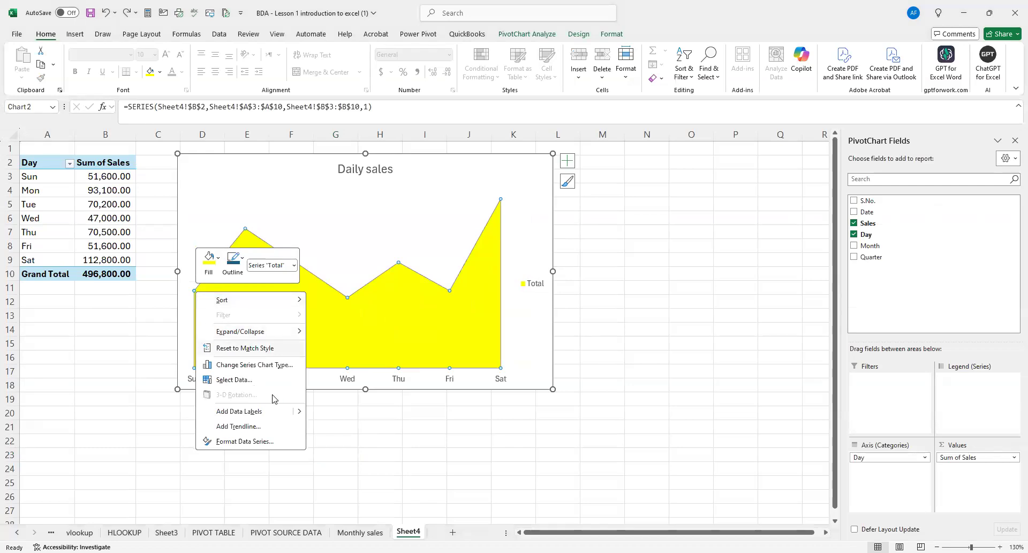
mouse_move(298, 412)
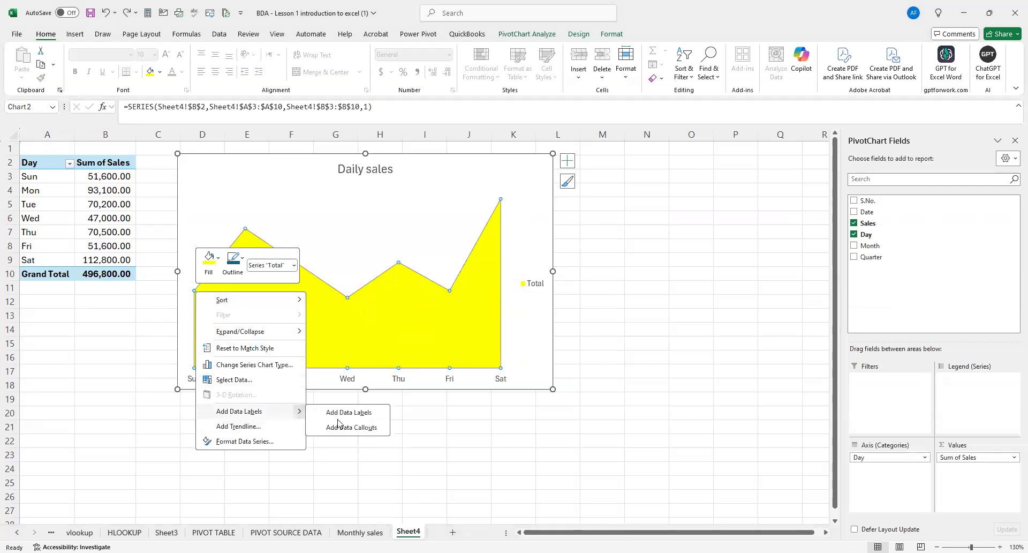
left_click(352, 413)
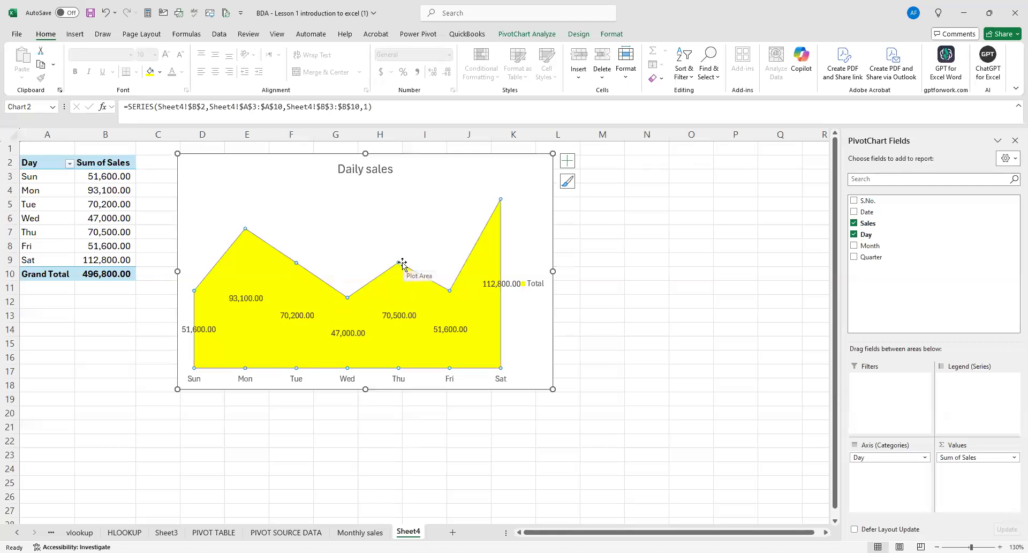
key("ctrl+z")
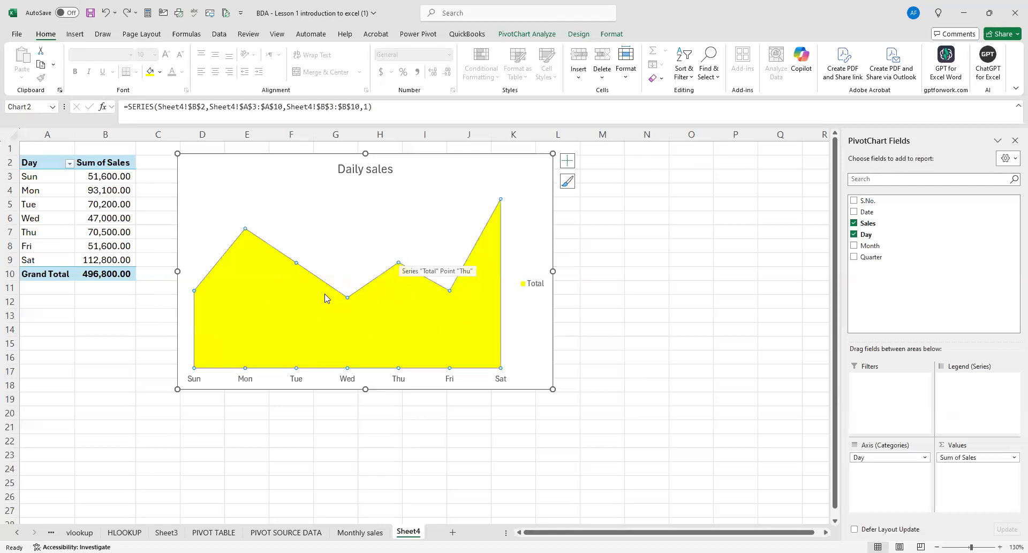
Label every point of the area chart's Total series with data callouts.
right_click(196, 289)
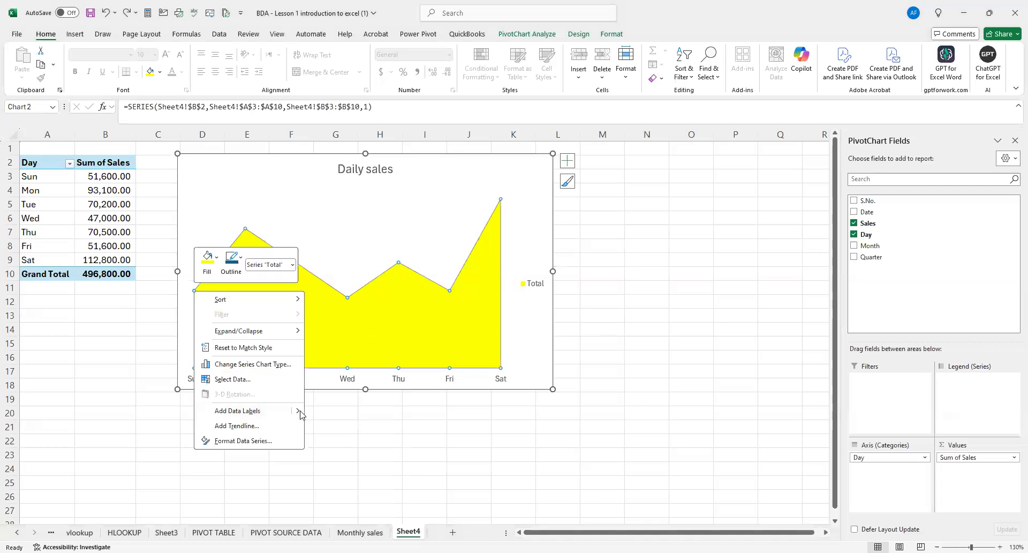
mouse_move(298, 412)
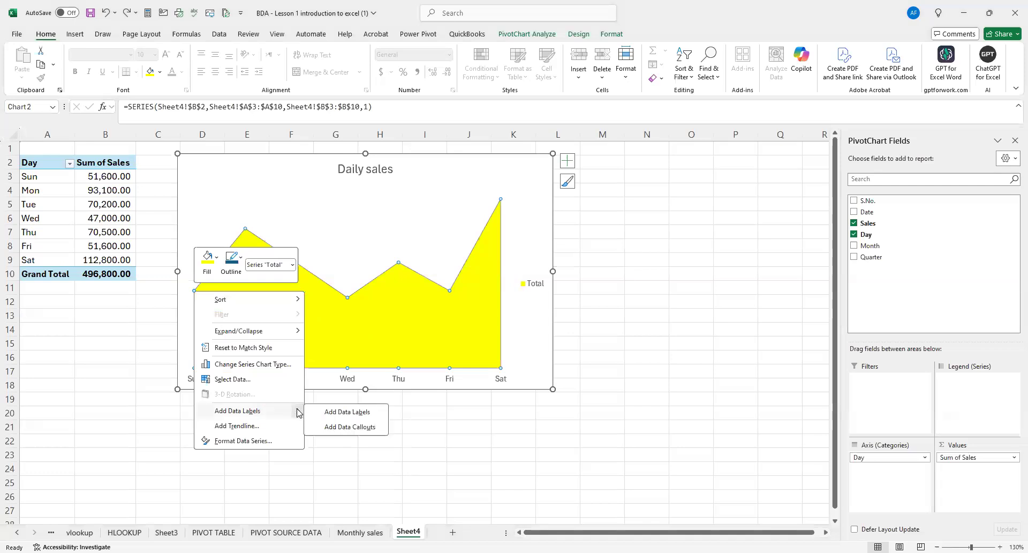
left_click(358, 426)
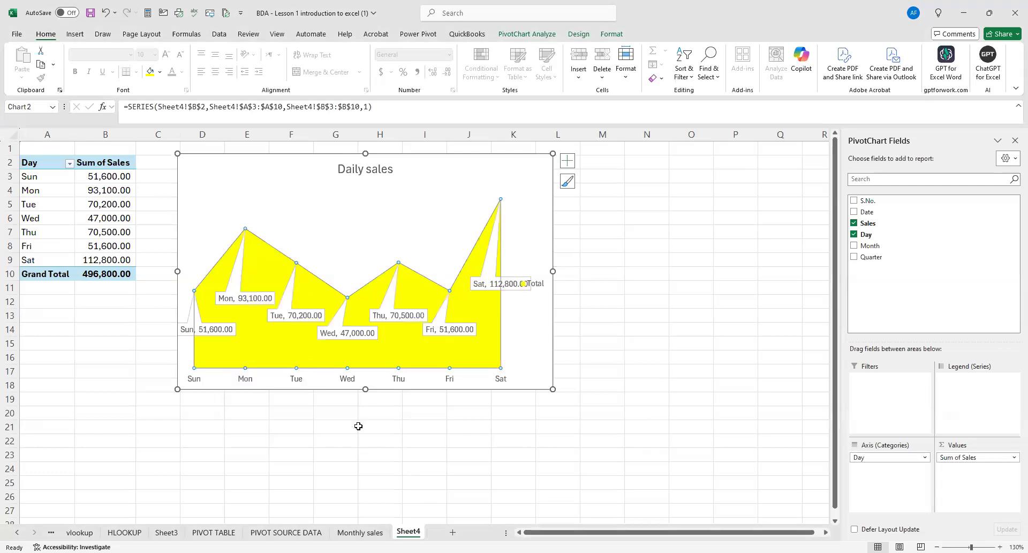
left_click(621, 342)
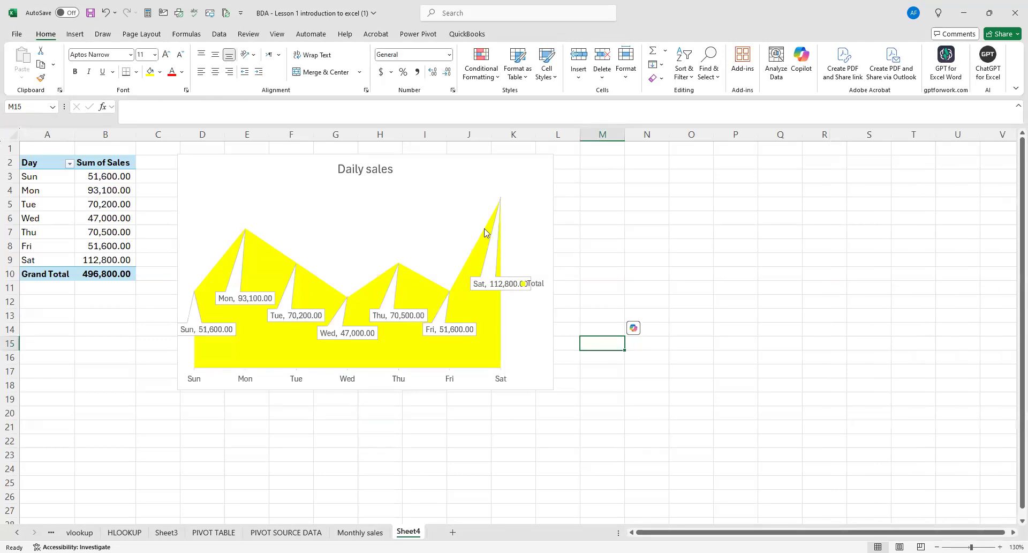
left_click(611, 242)
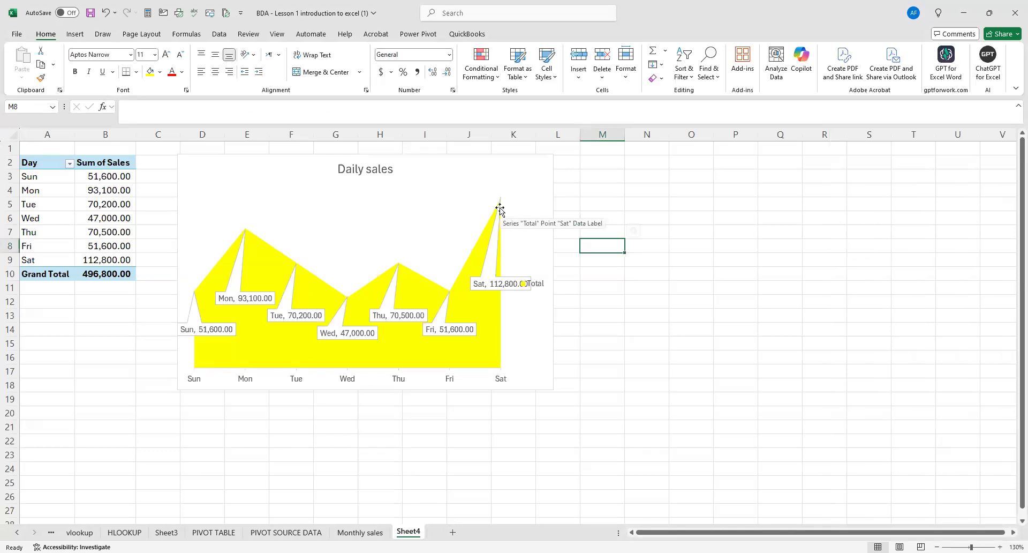
left_click(199, 298)
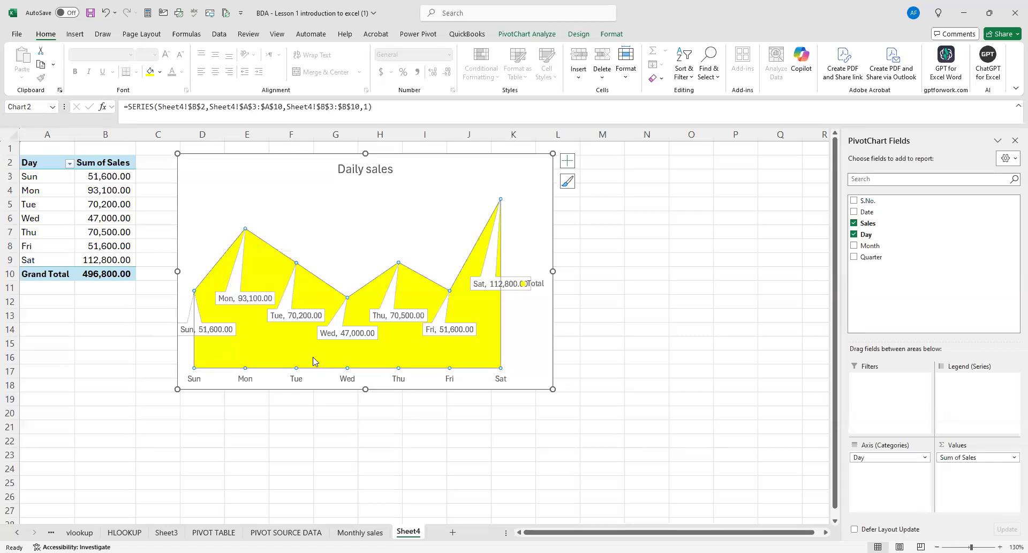
left_click(661, 257)
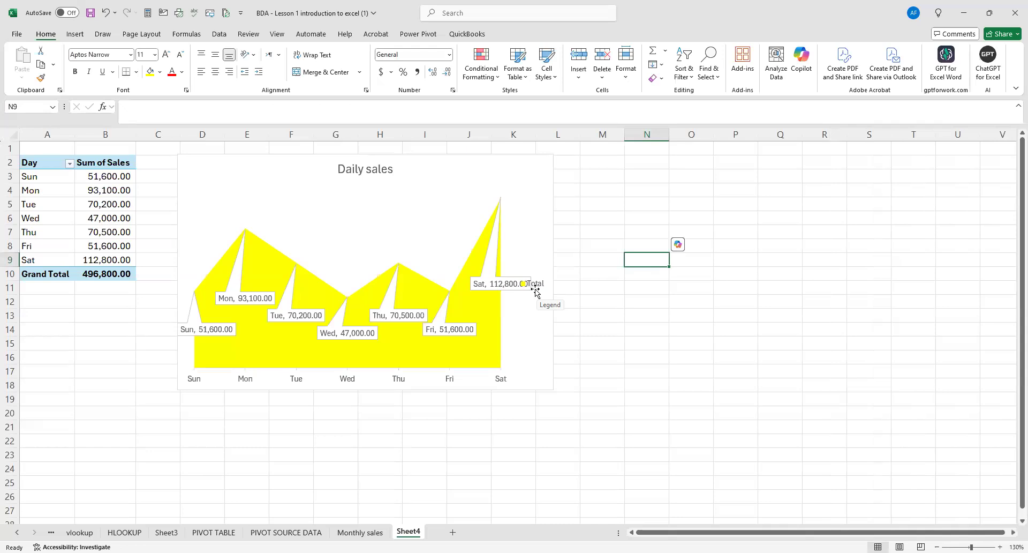
left_click(627, 342)
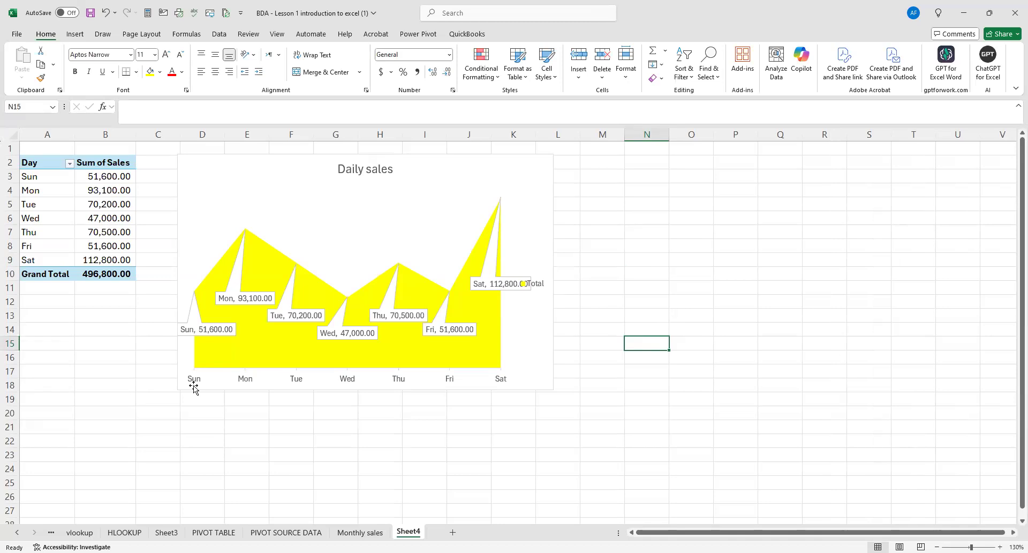
left_click(204, 202)
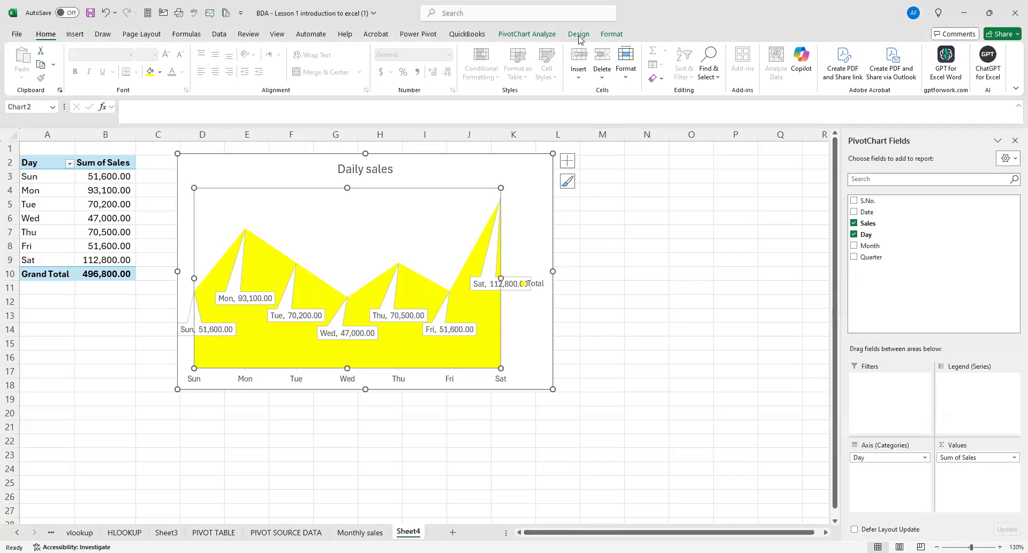
left_click(580, 35)
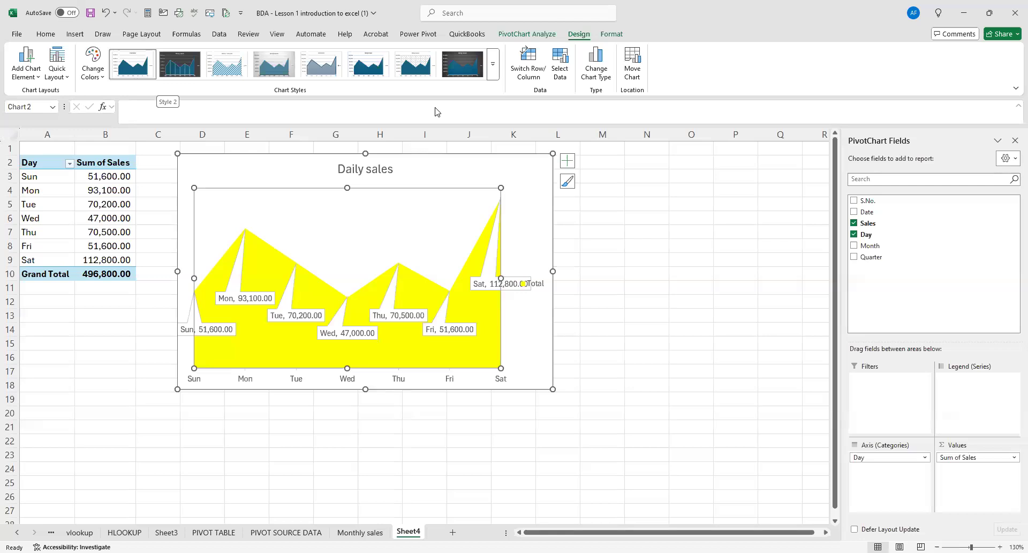
left_click(437, 112)
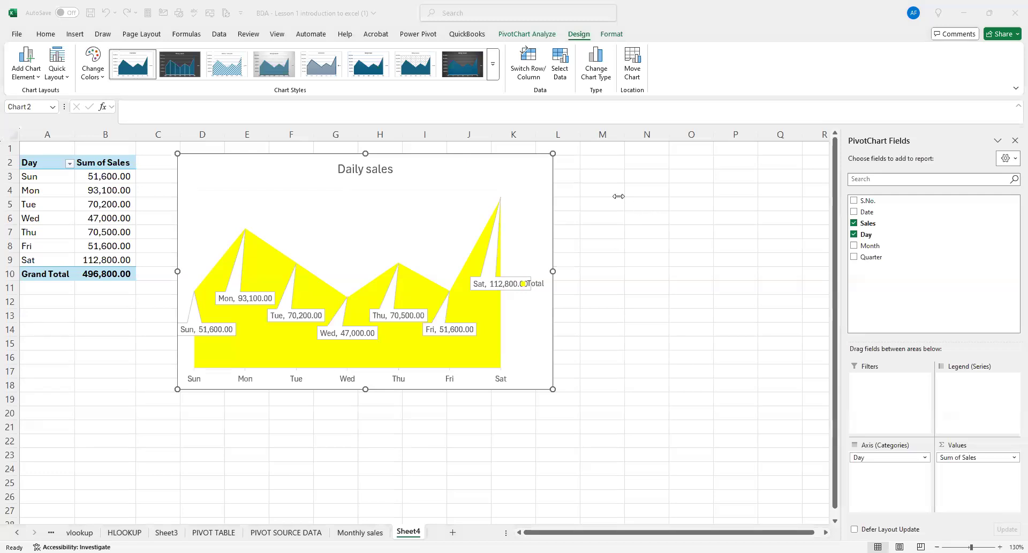
left_click(595, 227)
left_click(626, 198)
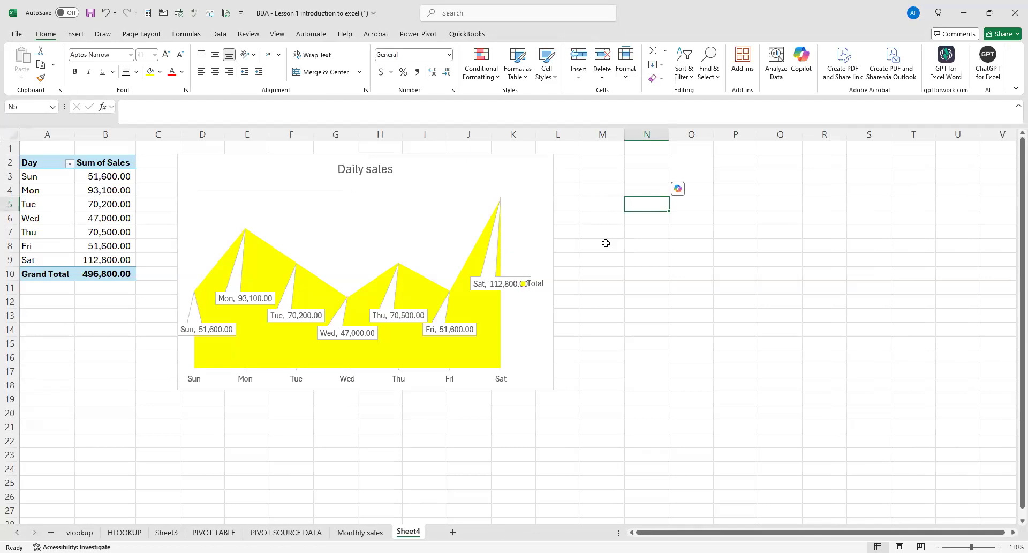
Apply the dark Style 2 chart style to the Daily sales chart and move the chart slightly closer to the pivot table.
left_click(426, 159)
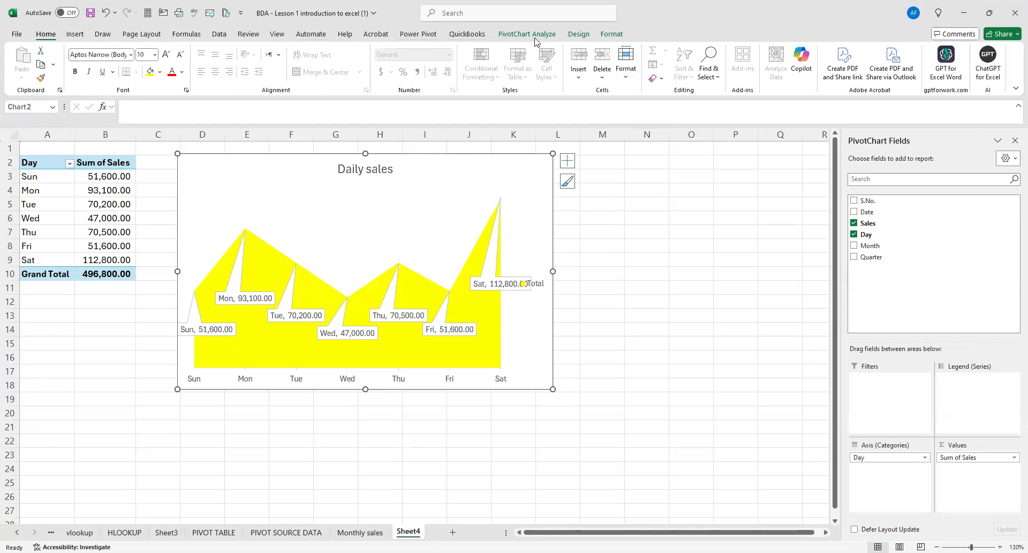
left_click(575, 35)
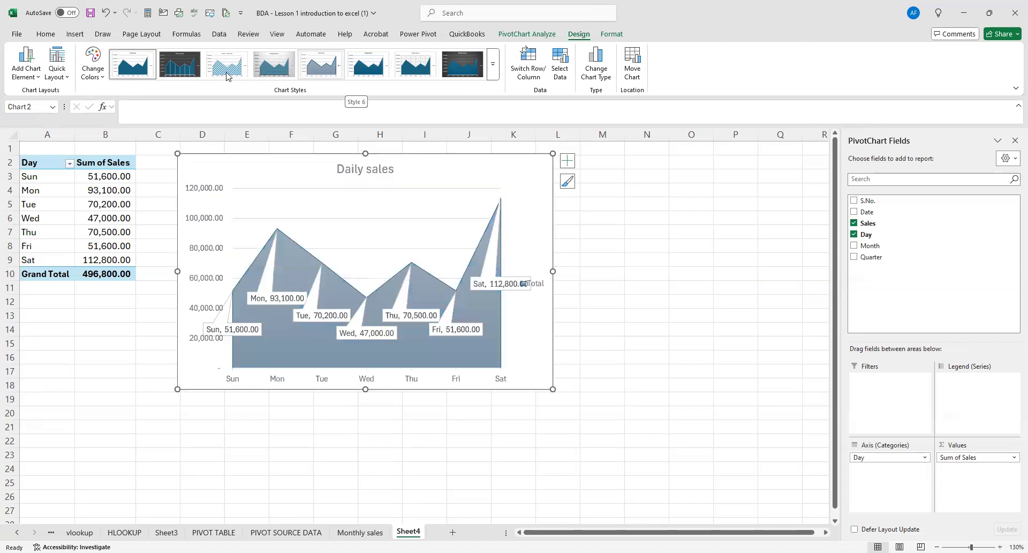
left_click(179, 64)
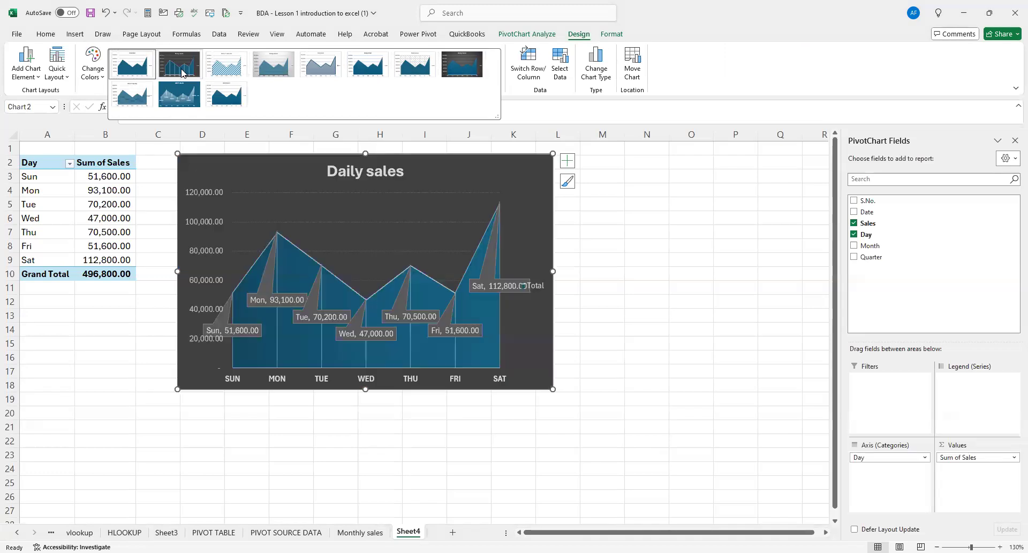
left_click(632, 292)
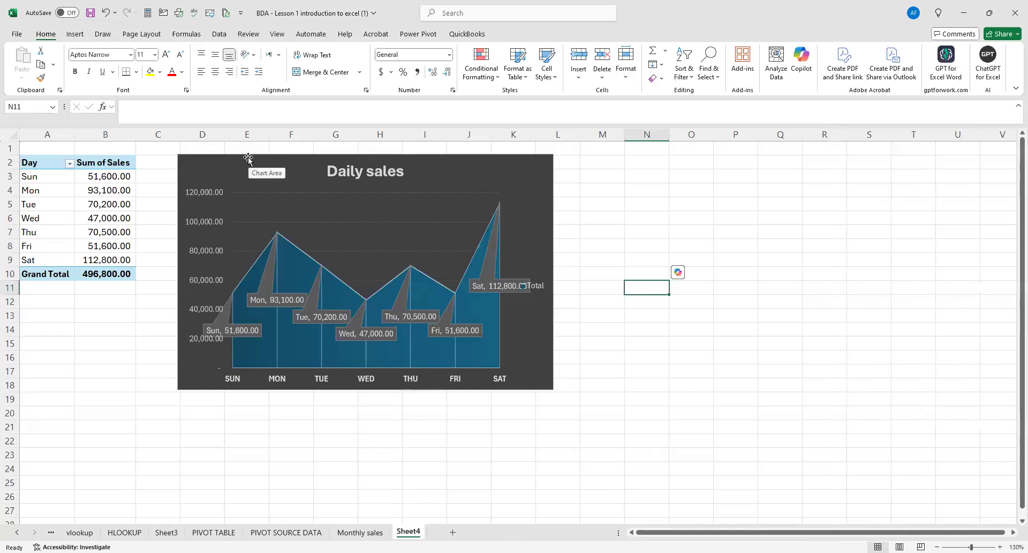
left_click(616, 342)
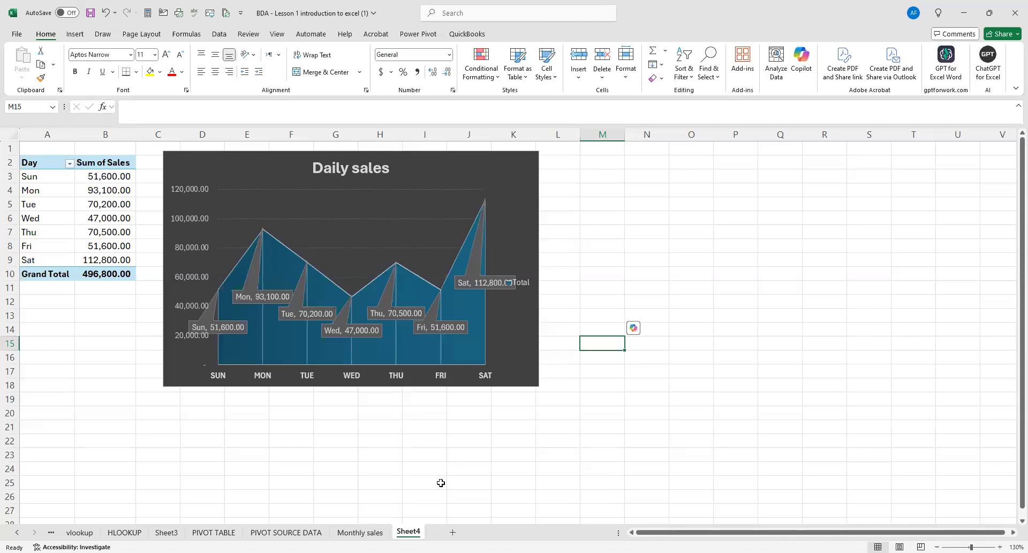
Rename Sheet4 as "Daily sales".
right_click(416, 532)
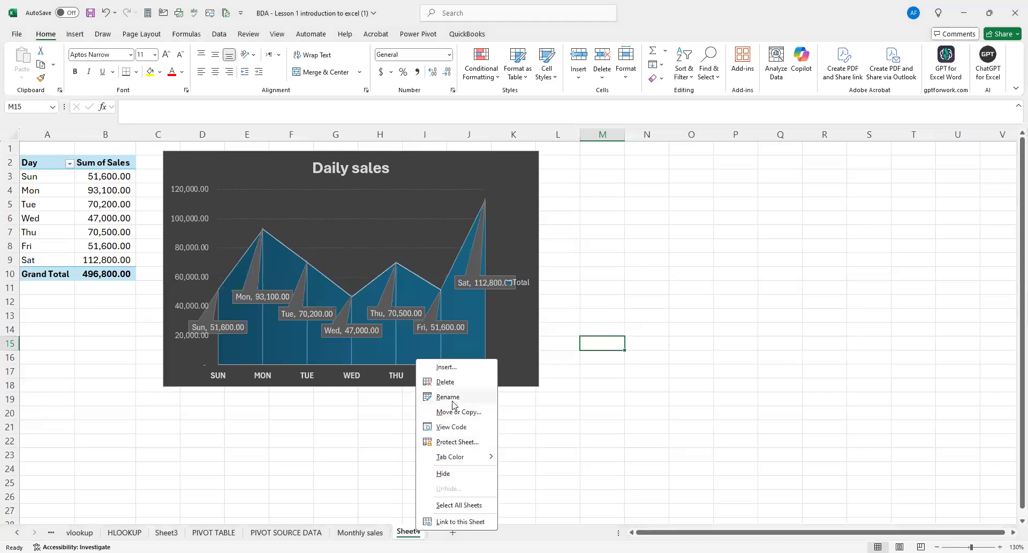
left_click(452, 399)
type("Daily sales")
left_click(532, 455)
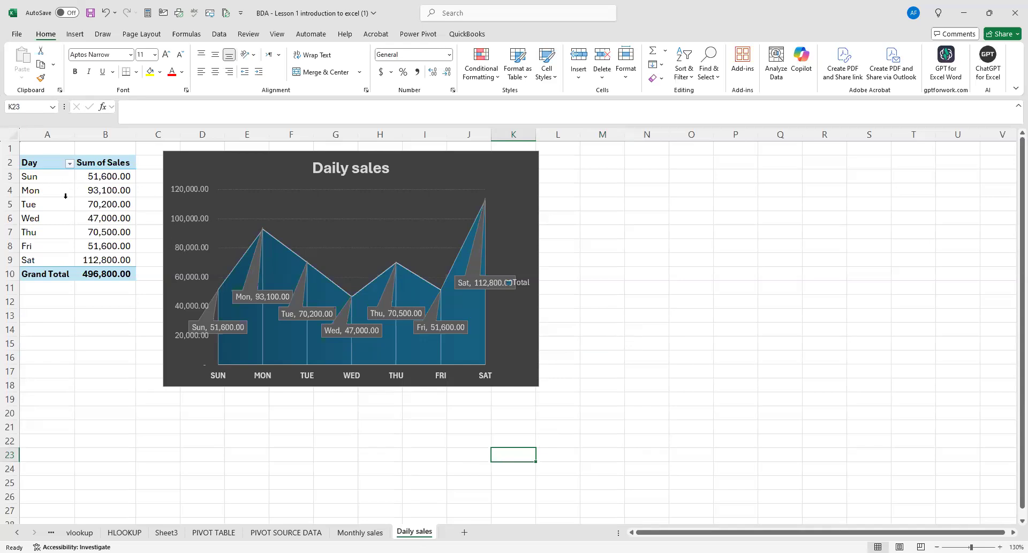
Copy the pivot table from the Daily sales sheet to cell A1 of a new worksheet and autofit column B.
left_click(463, 531)
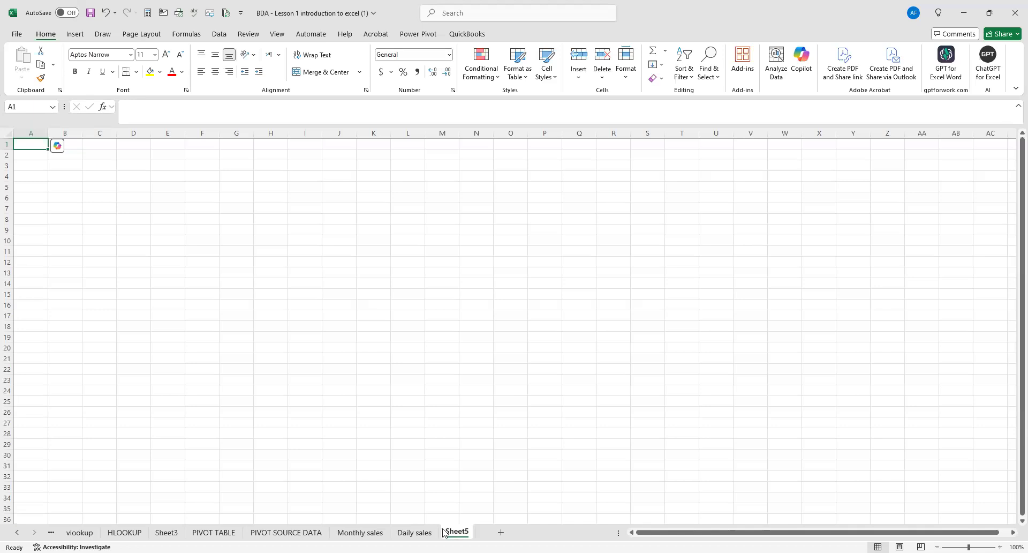
left_click(415, 532)
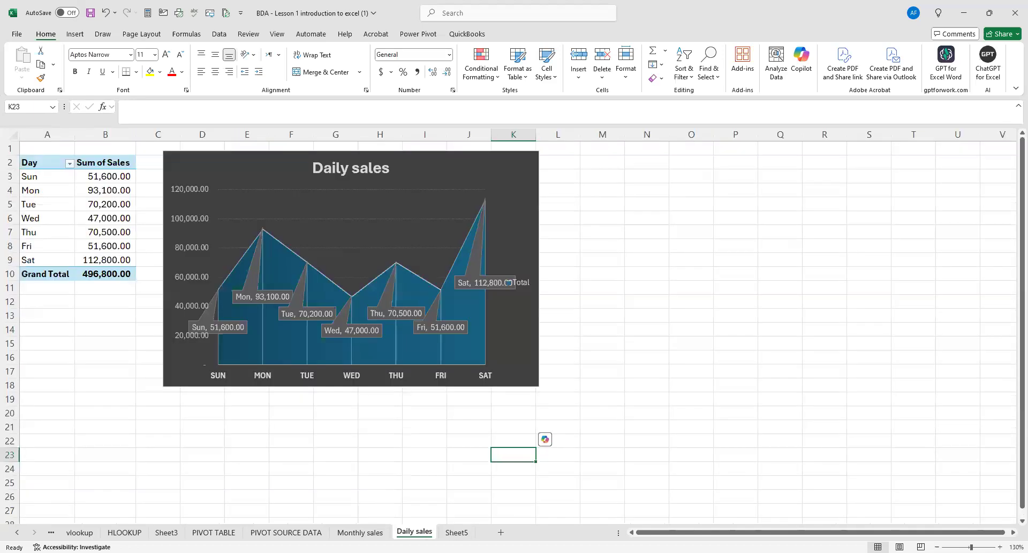
left_click(457, 532)
key("ctrl+Page_Up")
left_click_drag(59, 162, 111, 273)
key("ctrl+c")
left_click(453, 532)
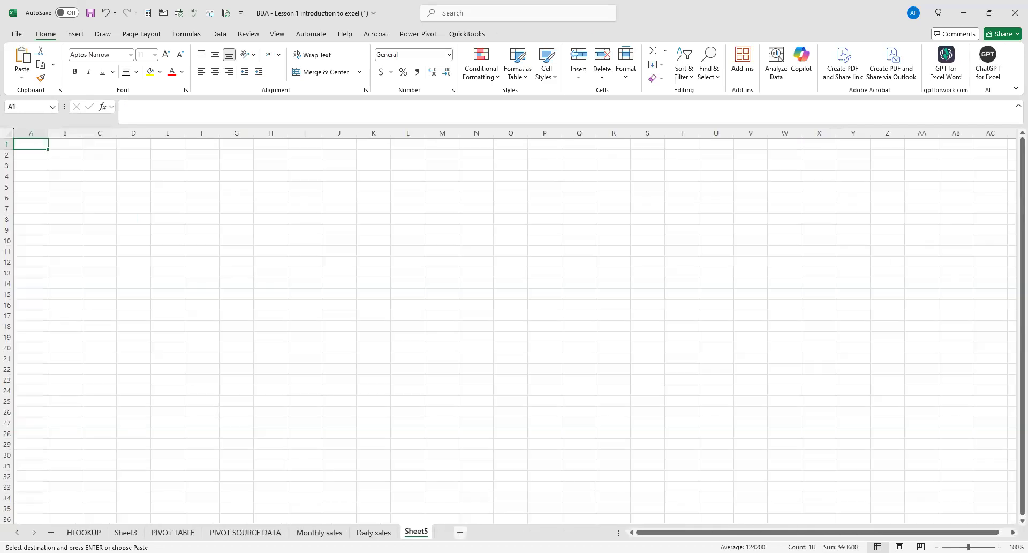
key("ctrl+v")
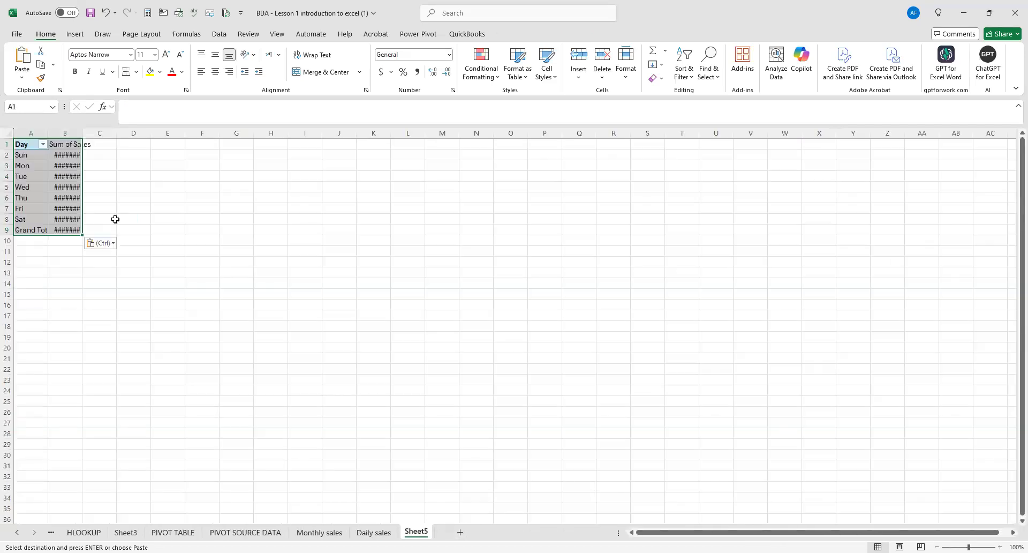
double_click(82, 133)
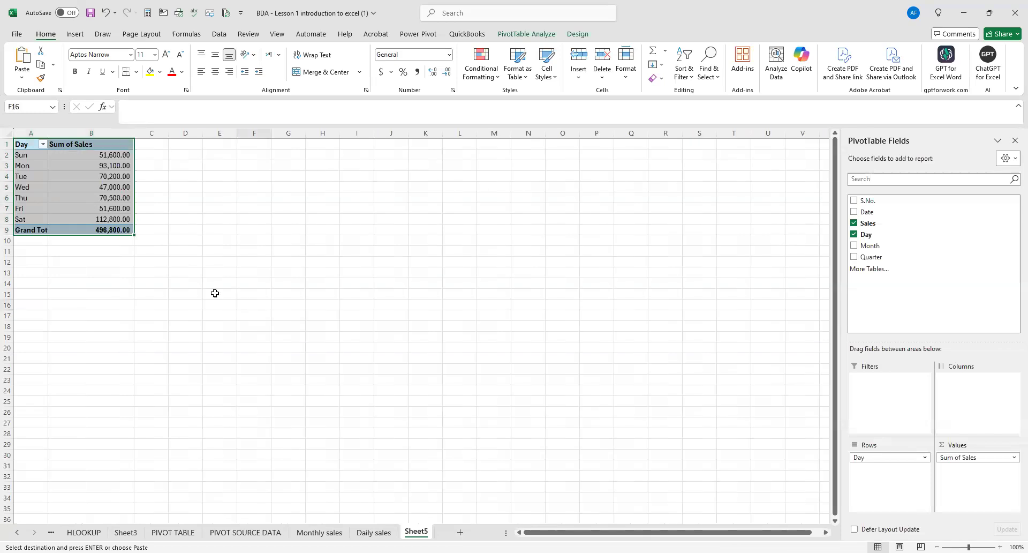
left_click(247, 304)
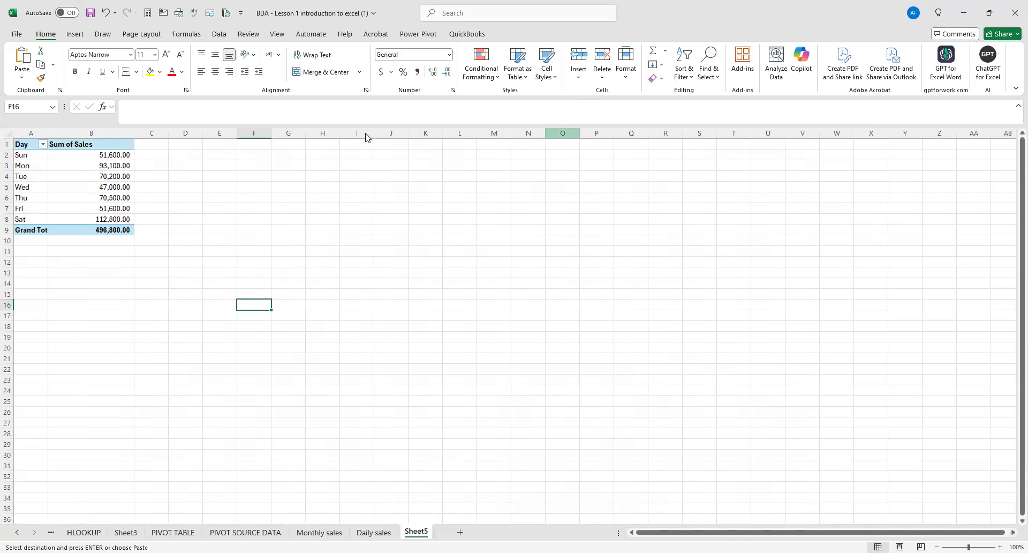
Replace the Day field with Quarter in the copied pivot table's rows and widen columns A and B.
key("alt+Tab")
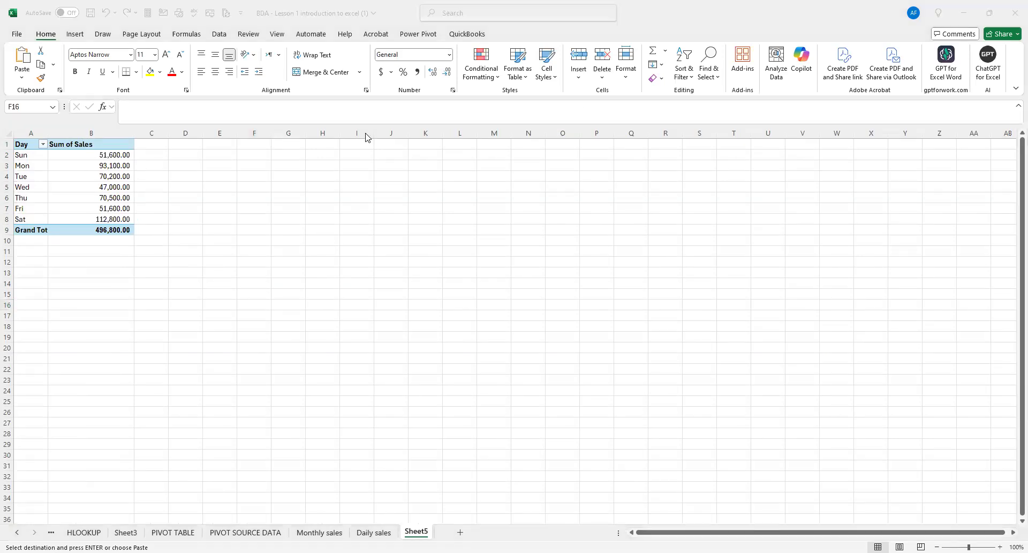
left_click(68, 144)
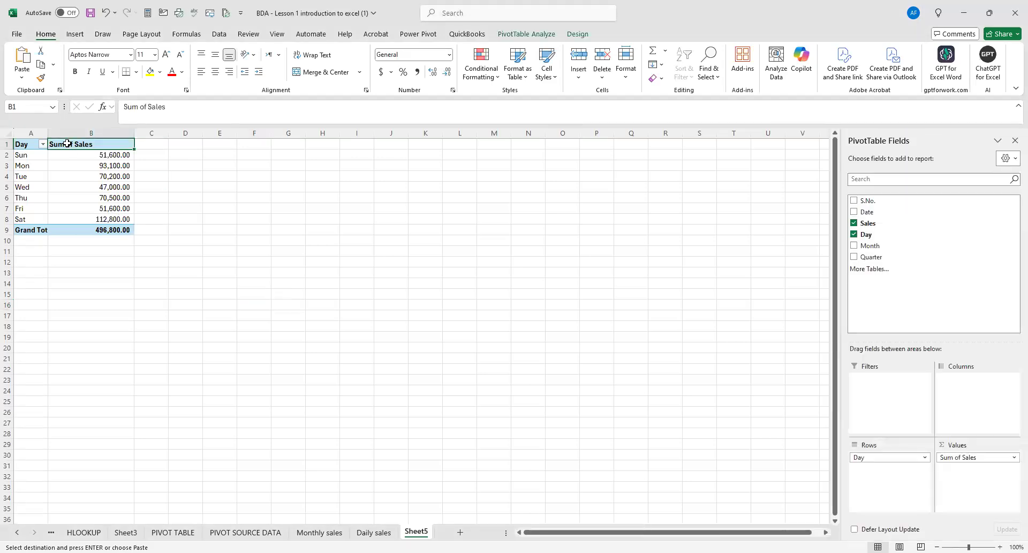
left_click(854, 236)
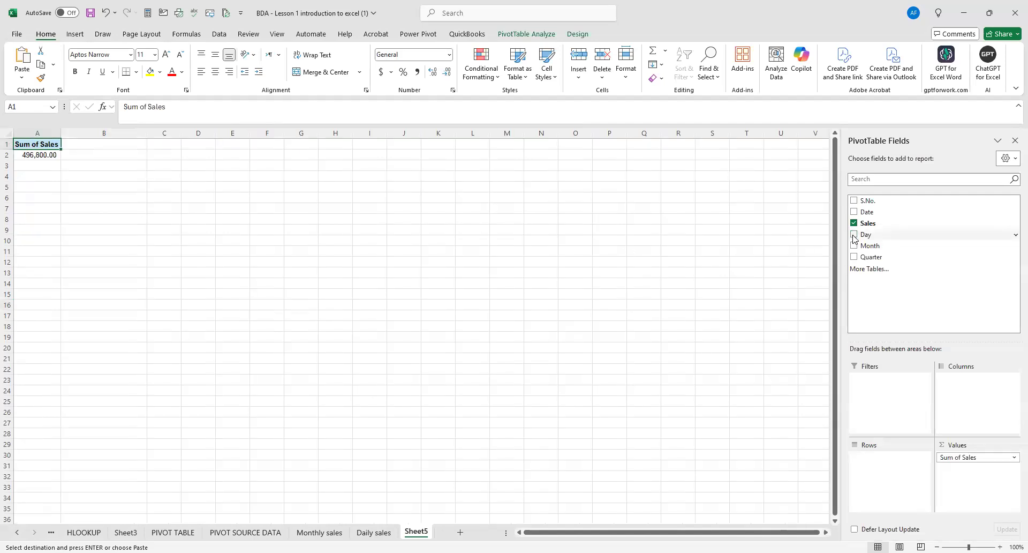
left_click(854, 257)
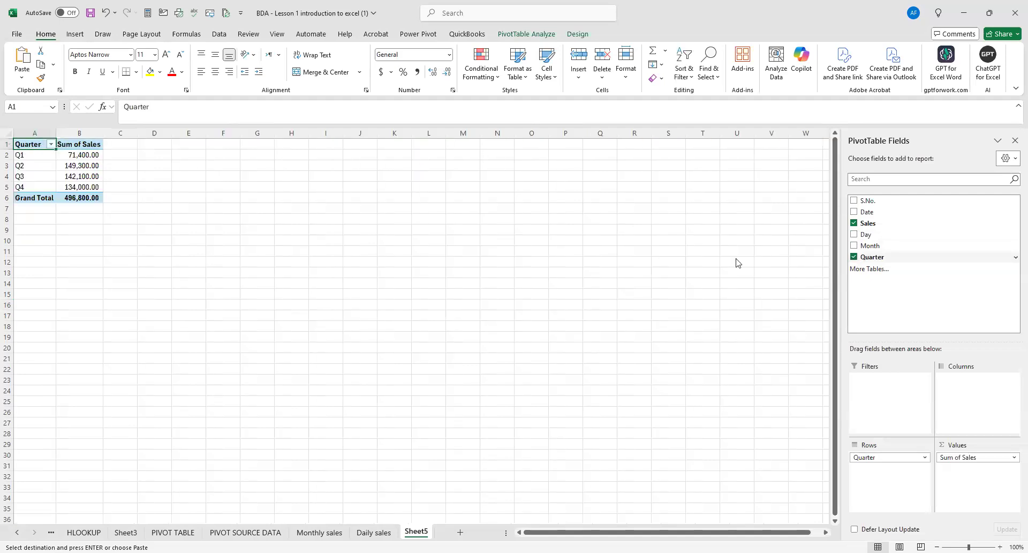
mouse_move(101, 136)
left_mouse_down()
mouse_move(116, 136)
mouse_move(86, 131)
left_mouse_up()
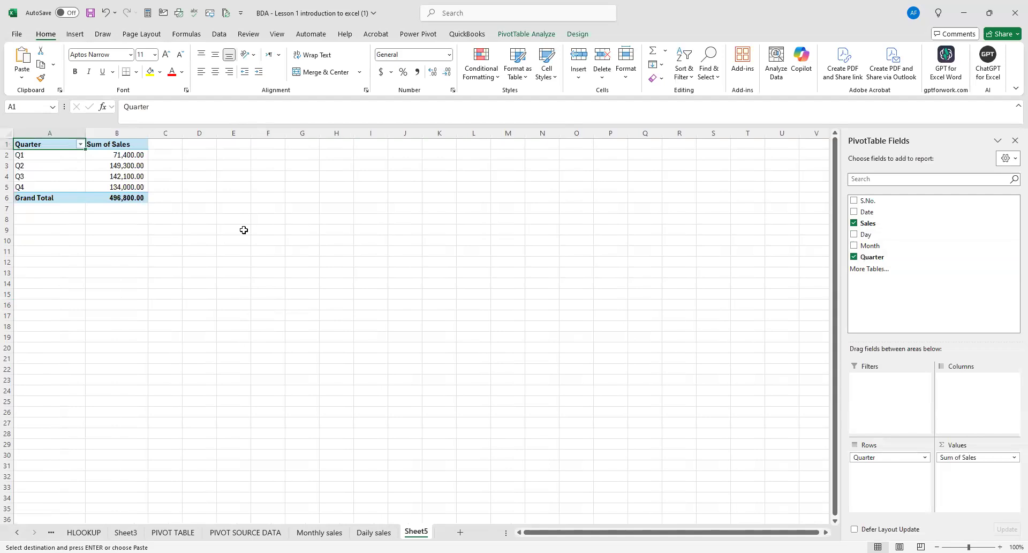
left_click(238, 229)
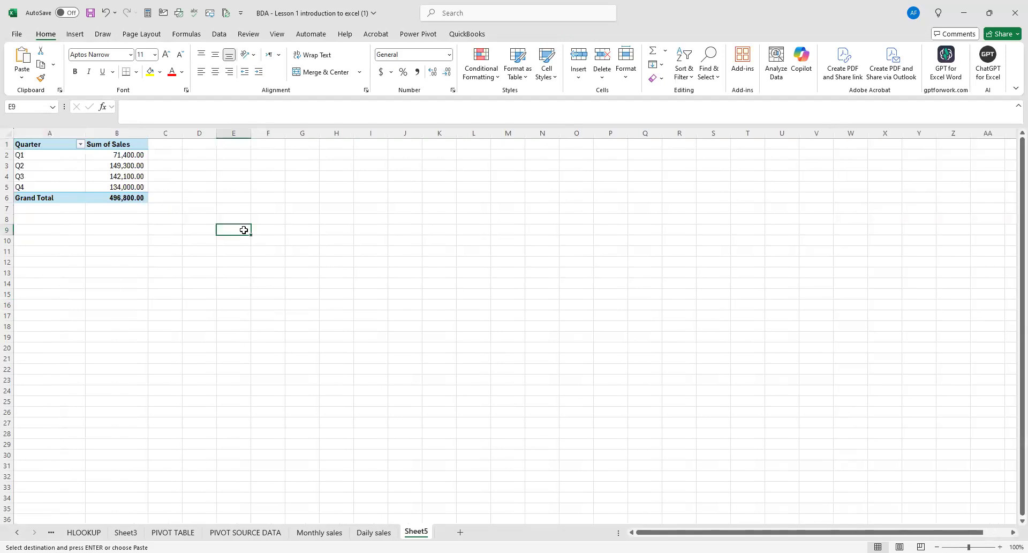
Insert a Doughnut PivotChart of the quarterly sales and place it beside the pivot table.
left_click(126, 155)
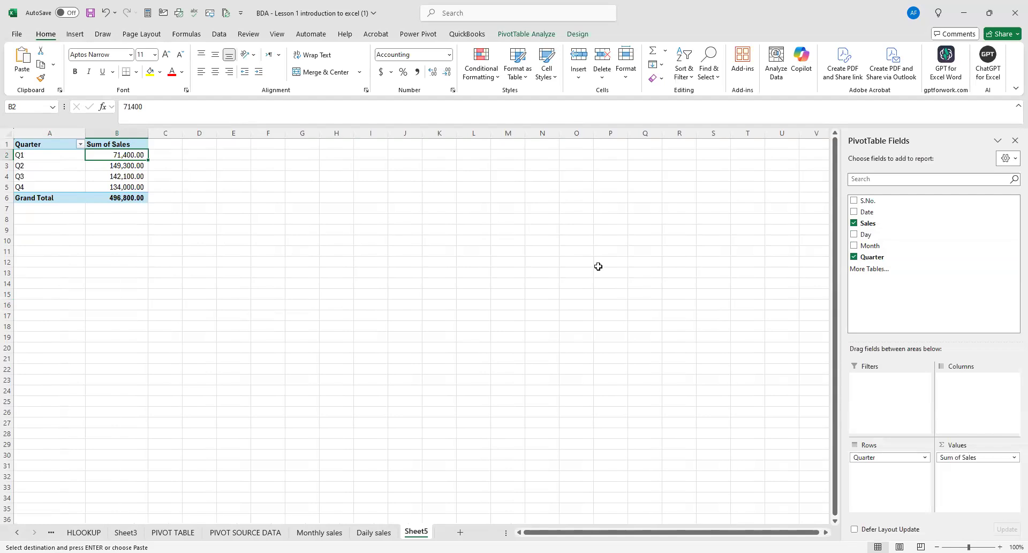
left_click(52, 156)
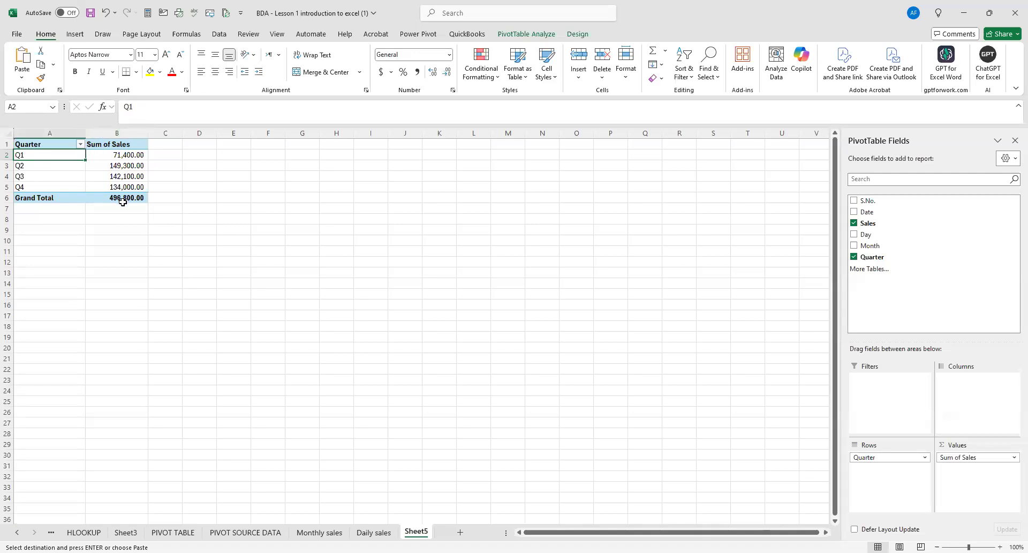
mouse_move(123, 200)
left_click(83, 36)
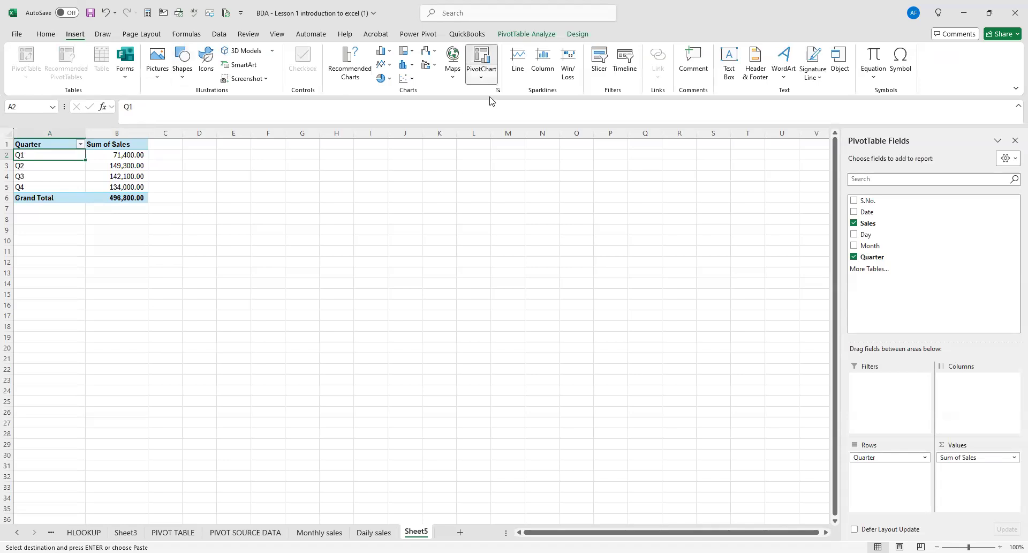
left_click(485, 75)
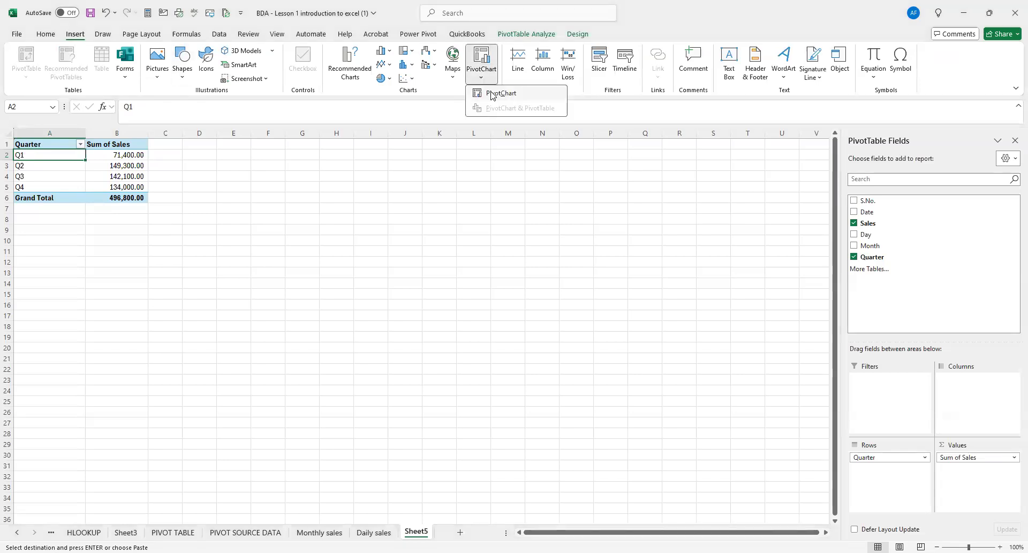
left_click(493, 94)
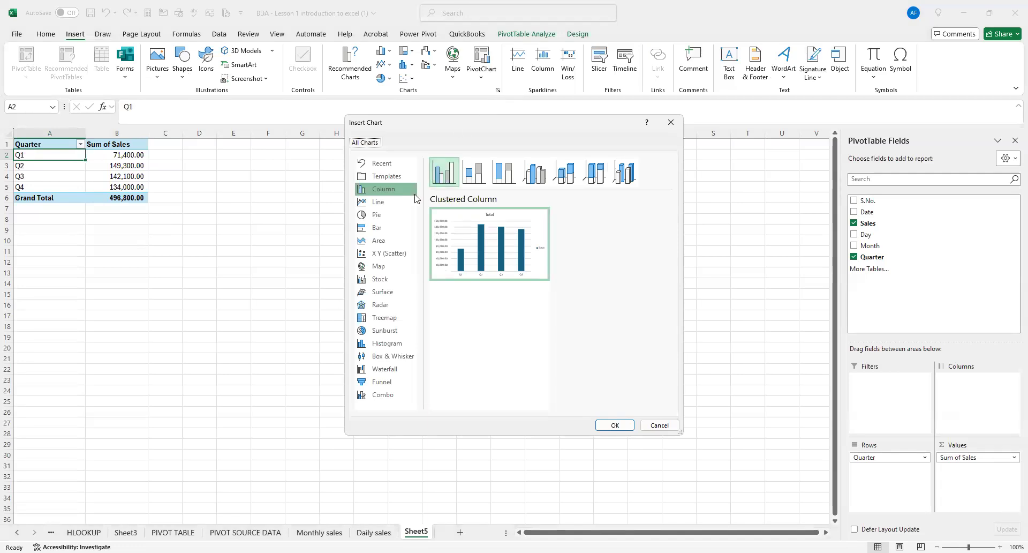
left_click(381, 216)
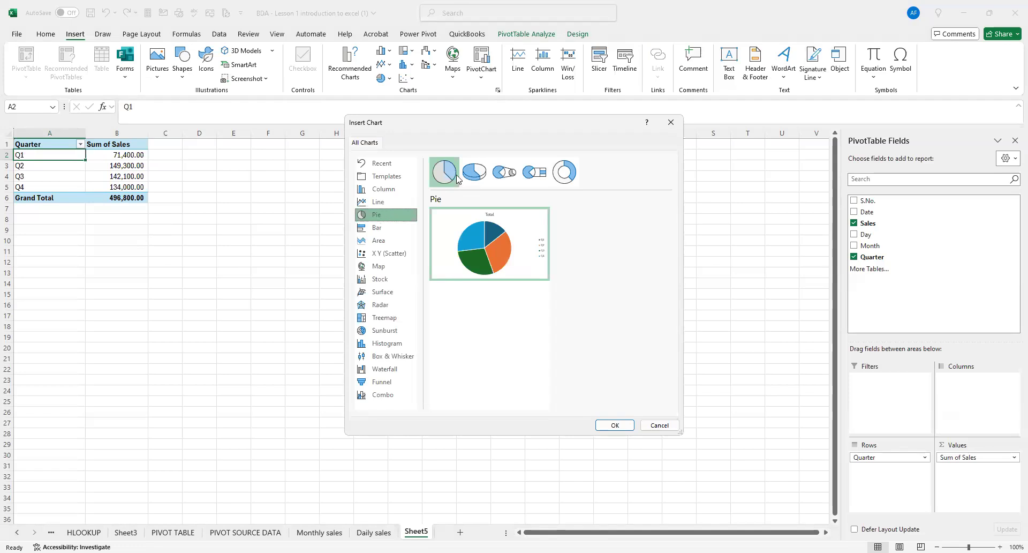
left_click(576, 177)
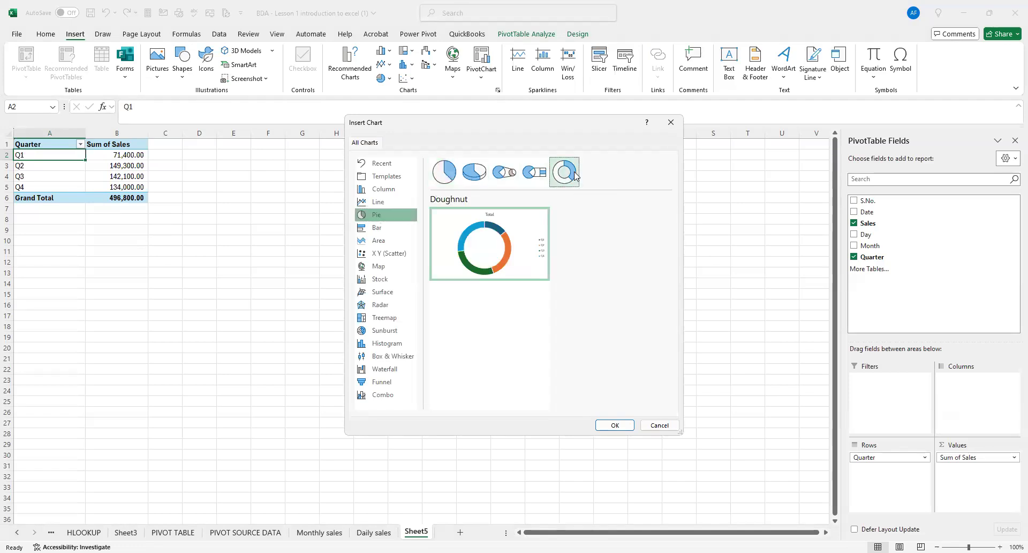
left_click(615, 424)
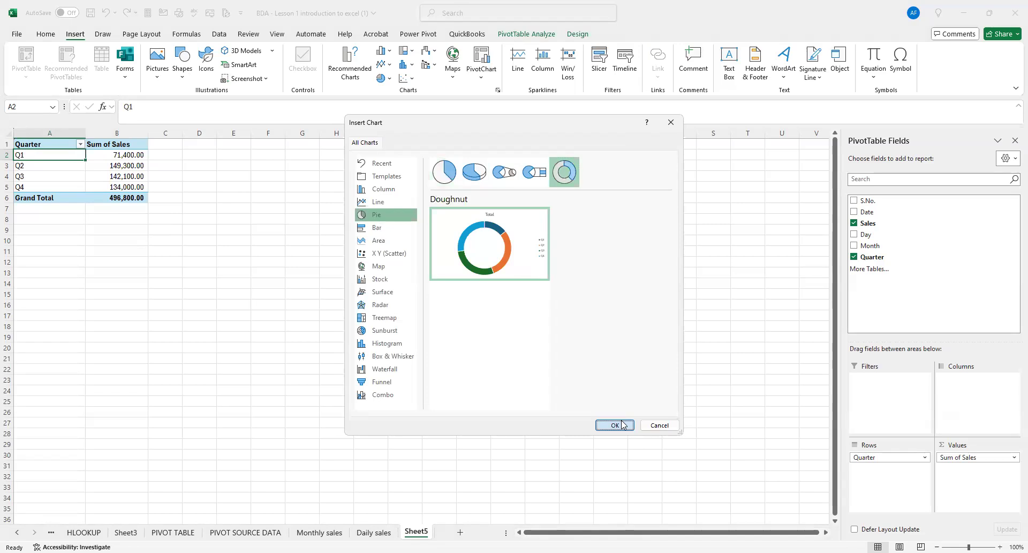
left_click_drag(372, 197, 347, 143)
Insert two blank rows above the quarterly pivot table and move the doughnut chart closer to the table.
left_click(8, 143)
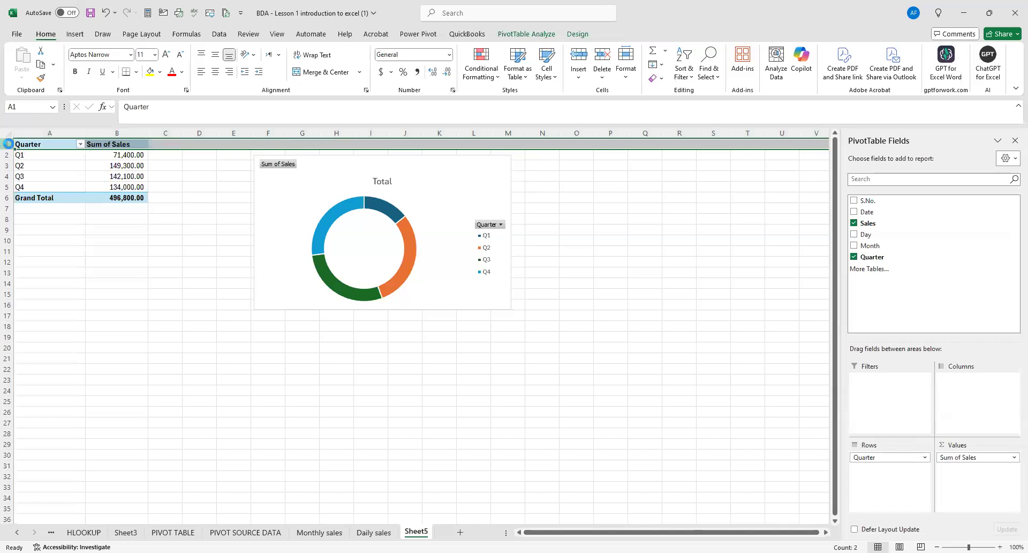
key("ctrl+shift+plus")
key("ctrl+shift+plus")
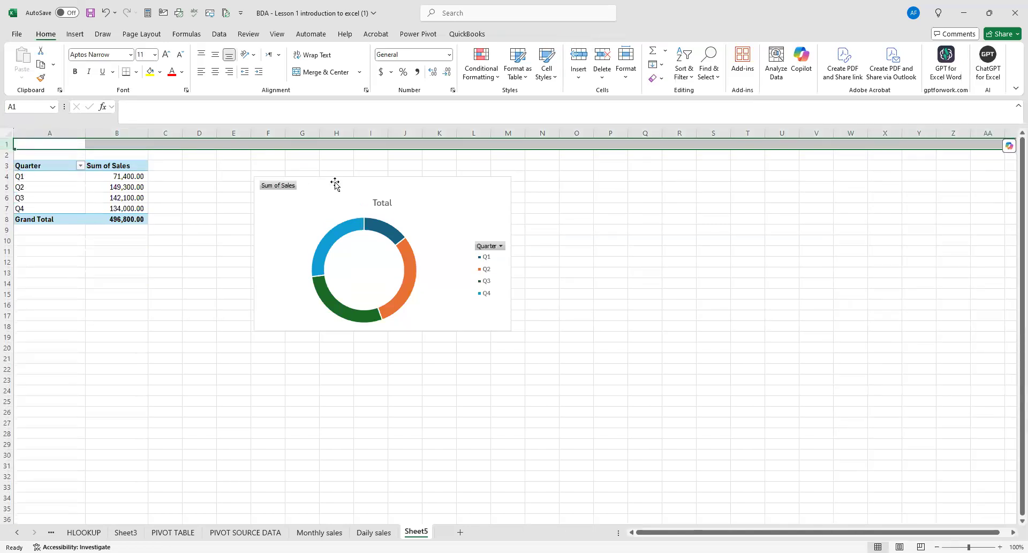
left_click_drag(335, 184, 291, 166)
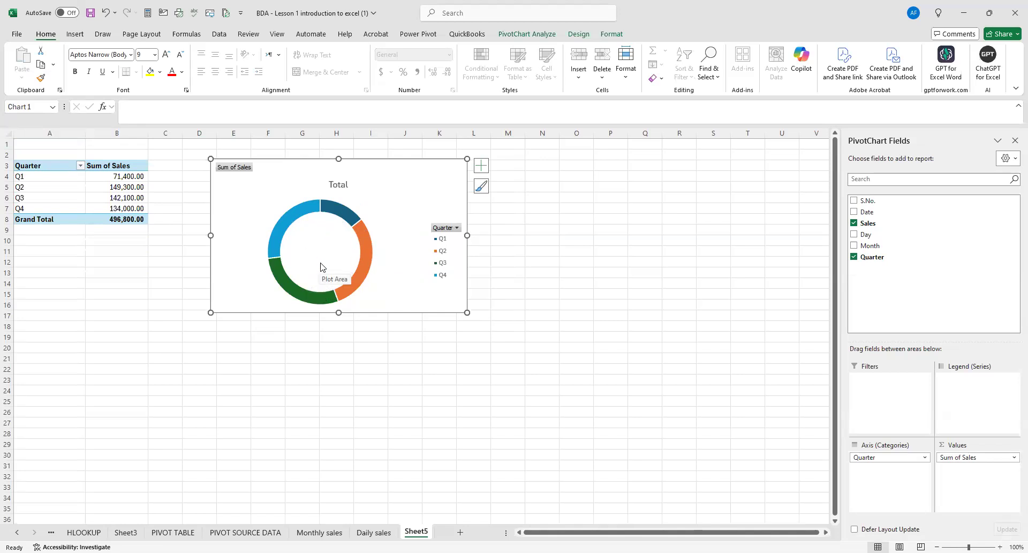
mouse_move(328, 215)
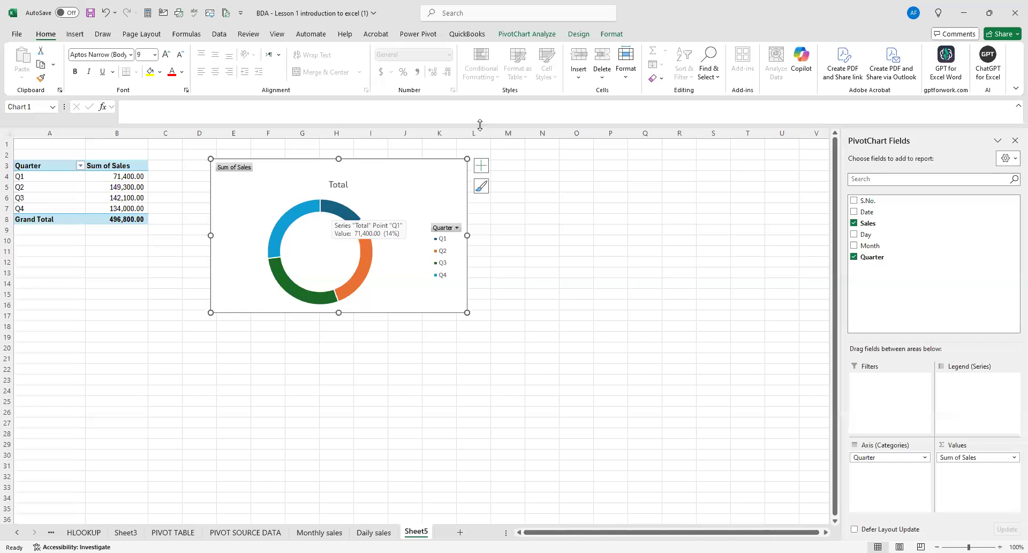
Reduce the quarterly doughnut chart's hole size to 28%.
left_click(332, 216)
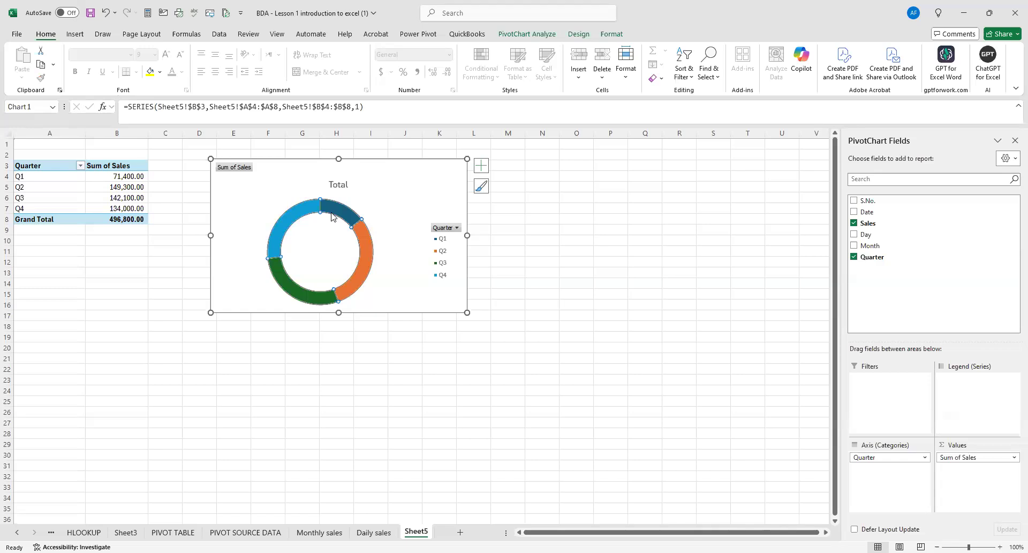
right_click(332, 215)
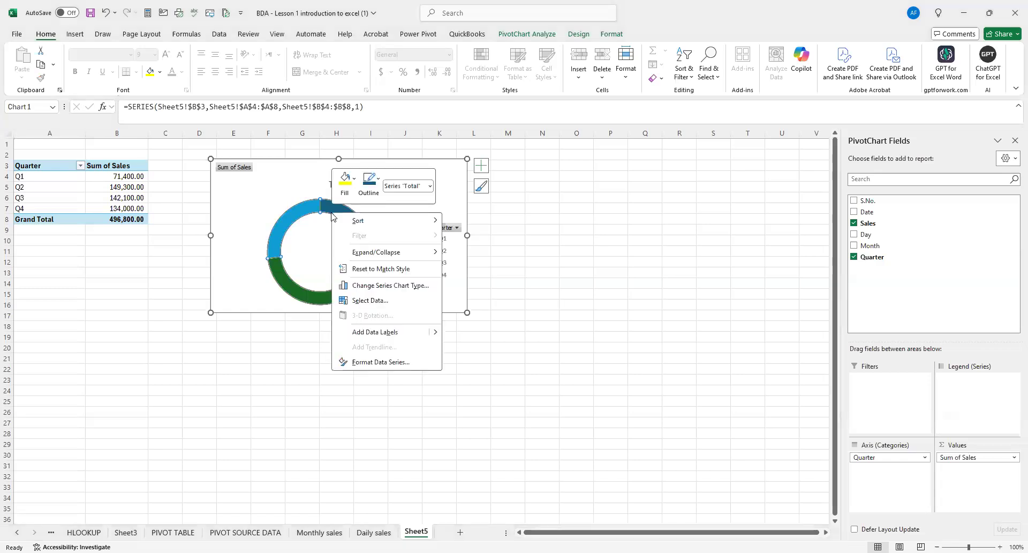
left_click(384, 362)
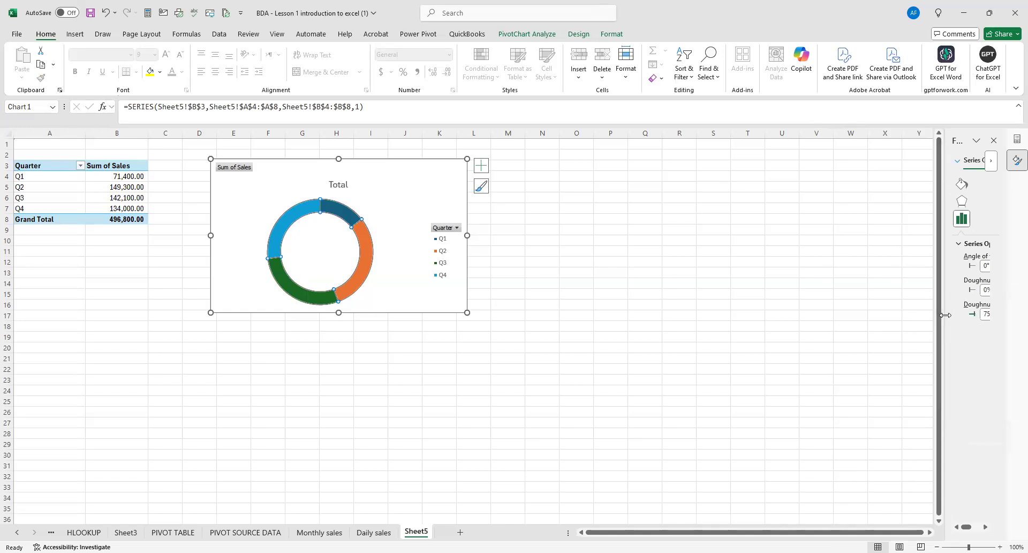
left_click_drag(941, 313, 881, 313)
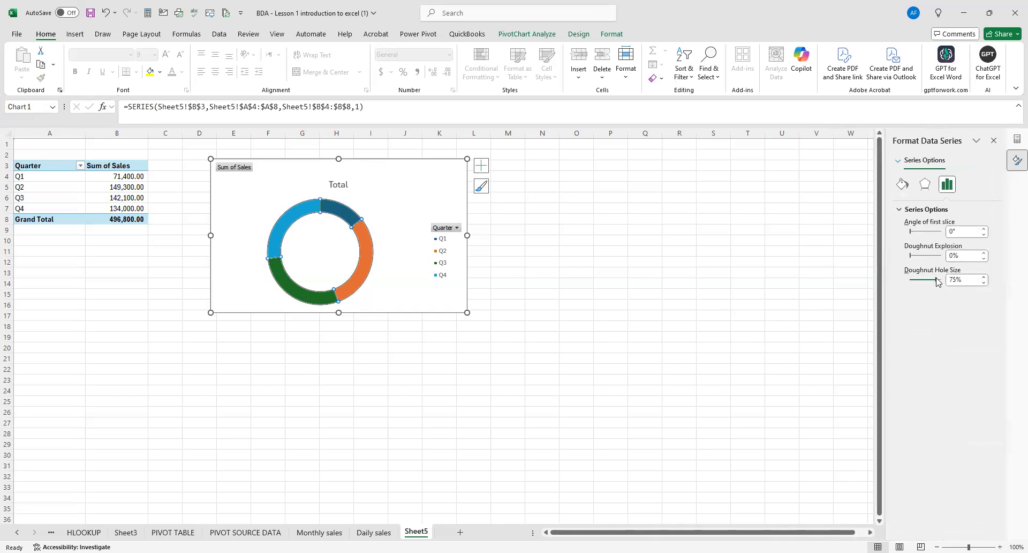
left_click_drag(936, 282, 919, 282)
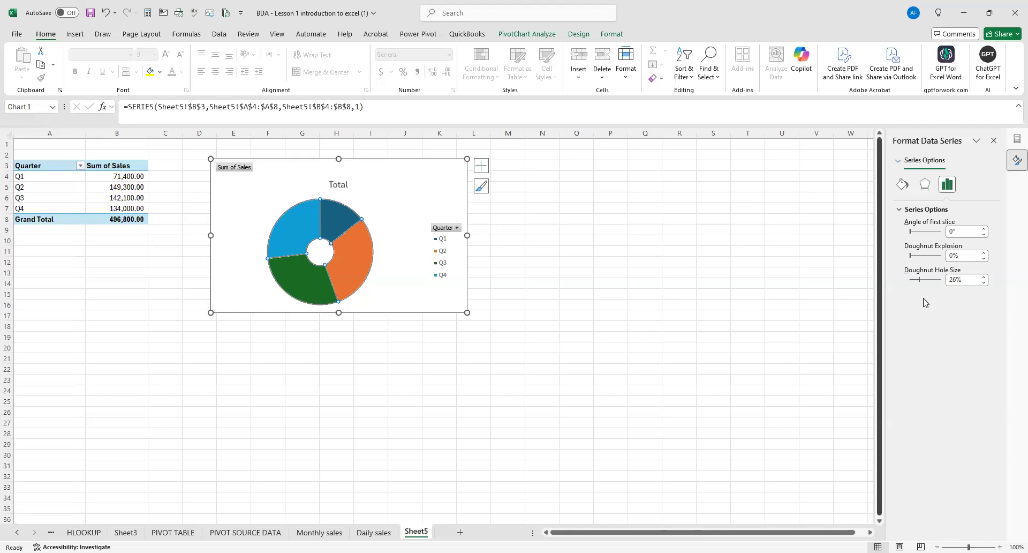
left_click_drag(920, 278, 922, 283)
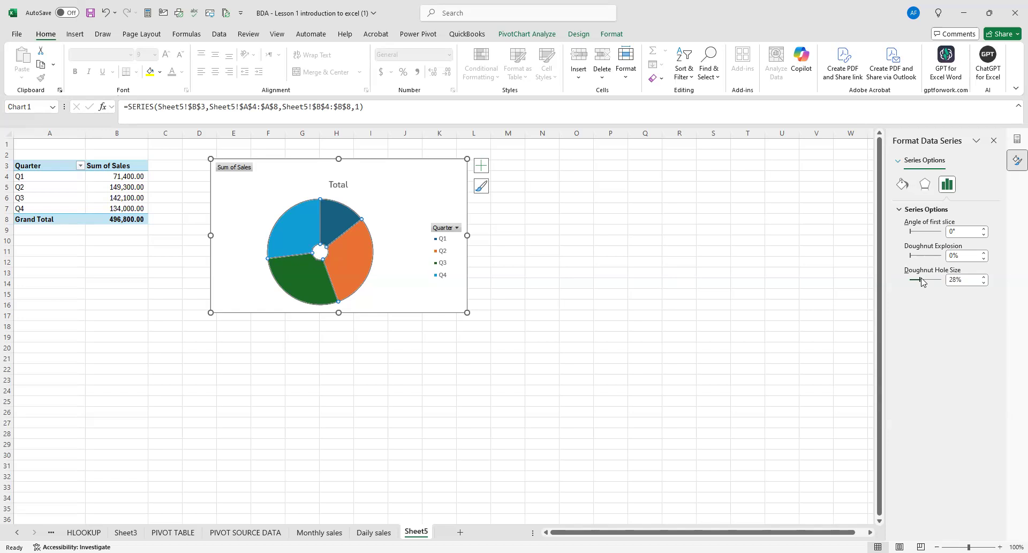
left_click(654, 310)
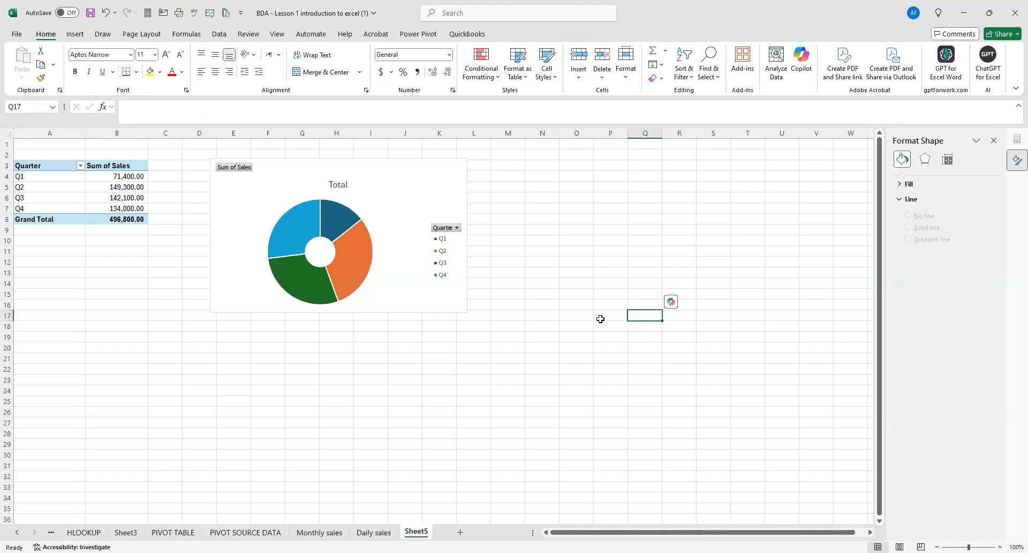
Change the quarterly doughnut chart's title to Q.SALES.
left_click(348, 183)
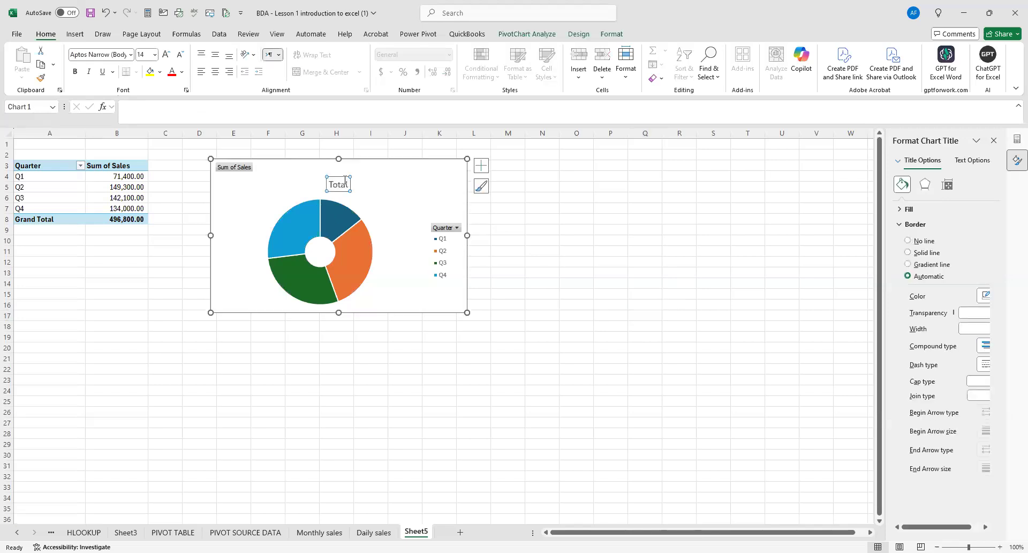
left_click(348, 182)
key("BackSpace")
key("BackSpace")
key("BackSpace")
key("BackSpace")
key("BackSpace")
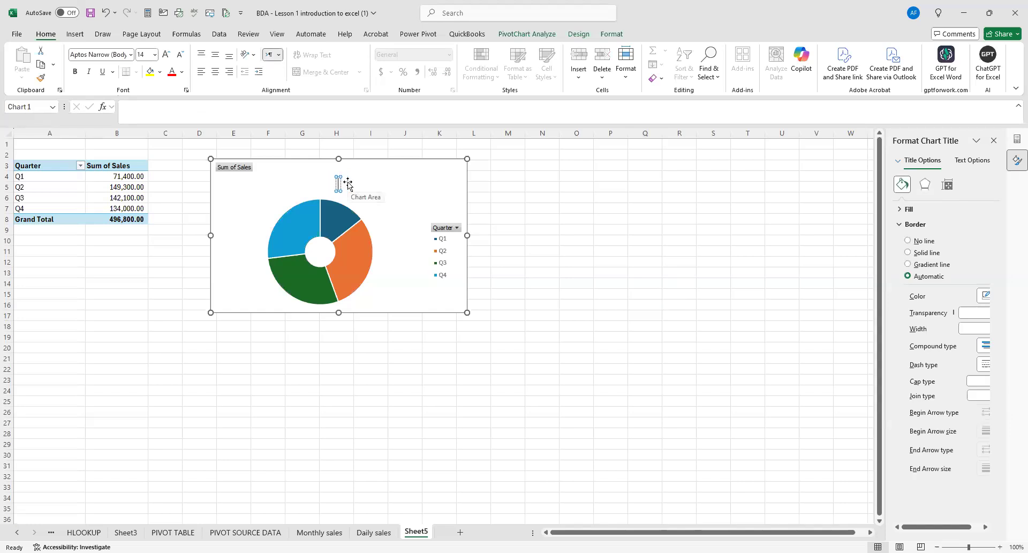
type("Q.SALES")
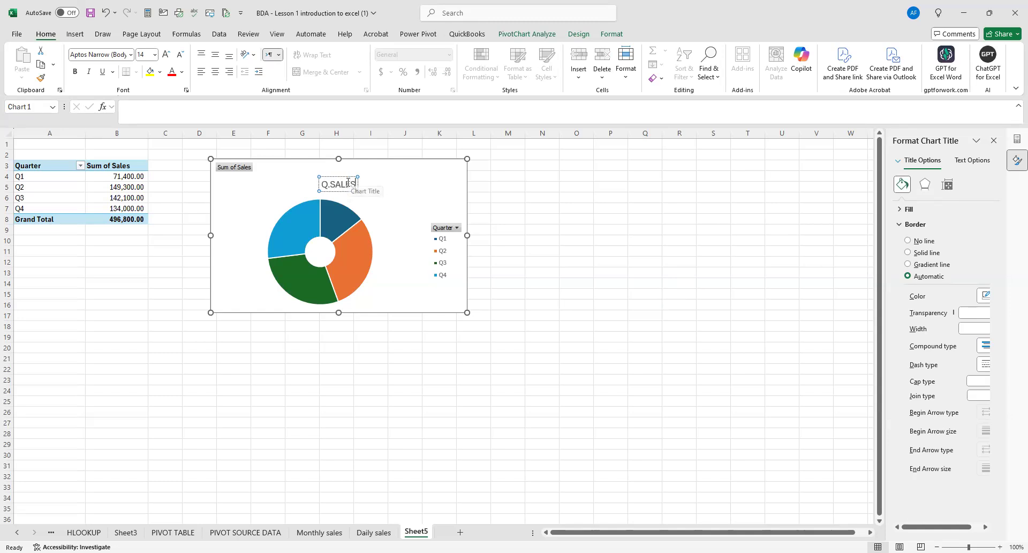
left_click(559, 227)
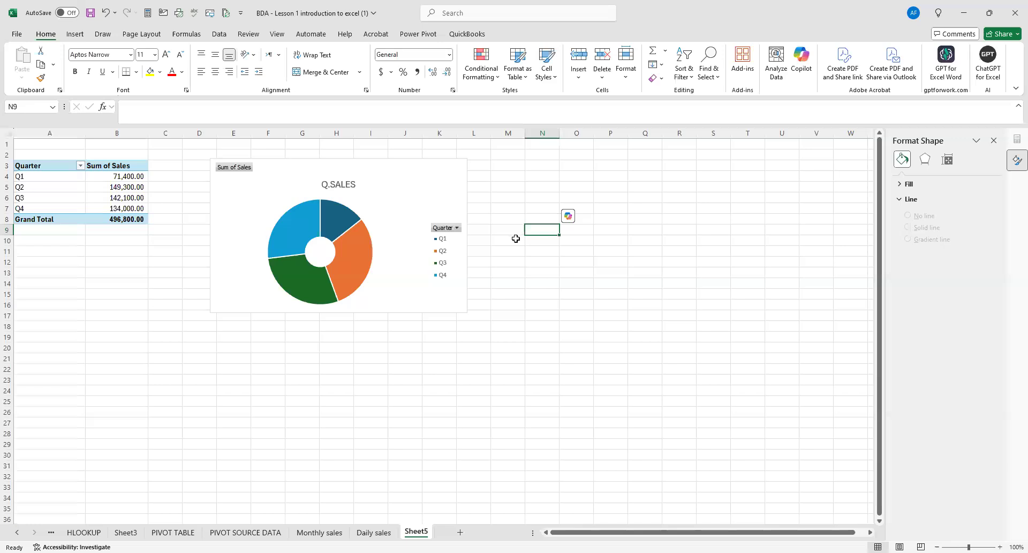
Apply the dark chart style Style 7 to the Q.SALES doughnut chart.
left_click(381, 198)
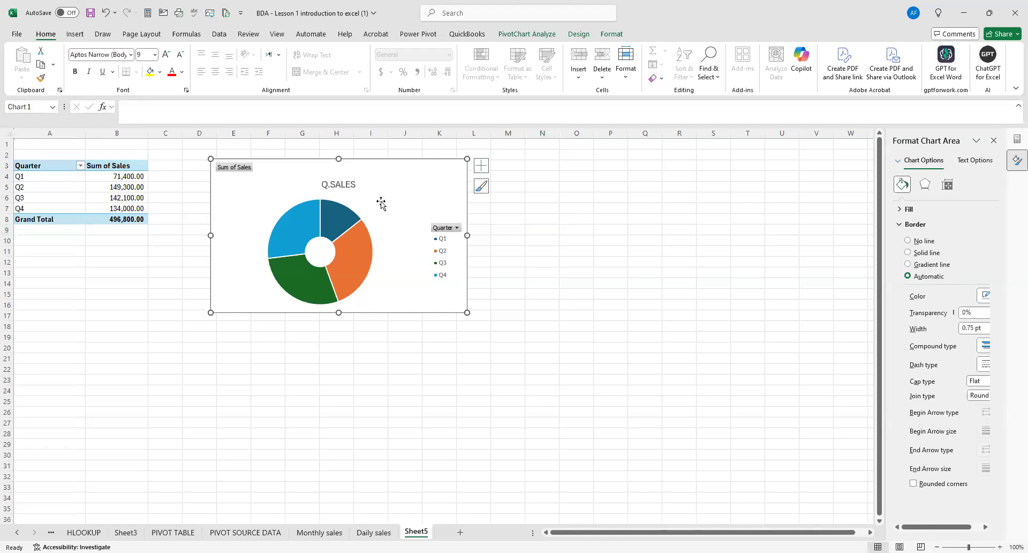
left_click(588, 34)
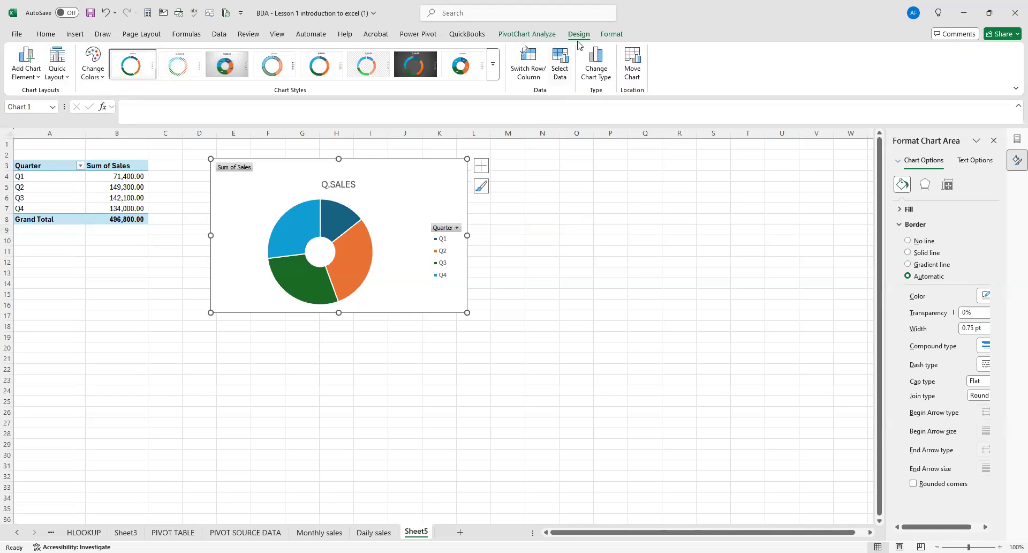
left_click(492, 64)
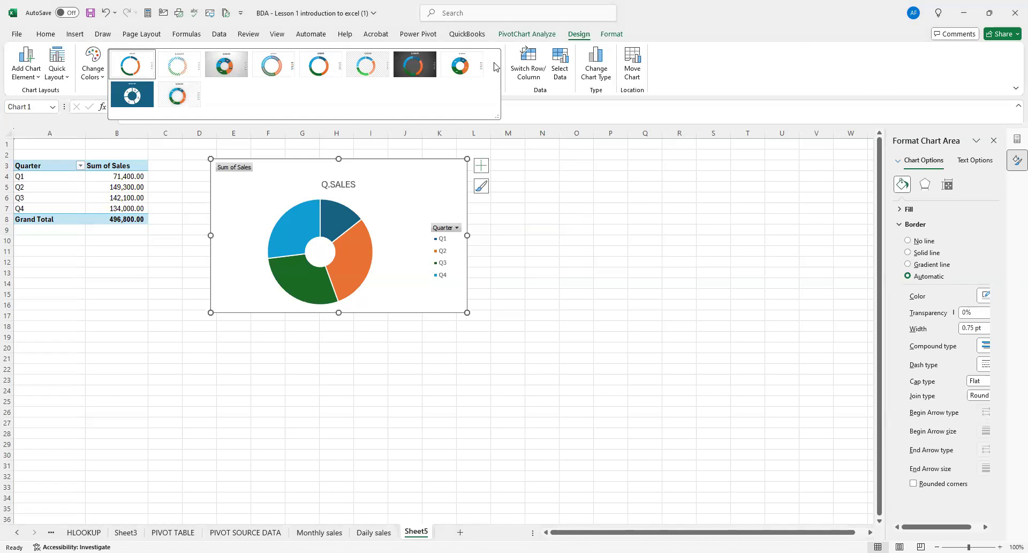
left_click(421, 75)
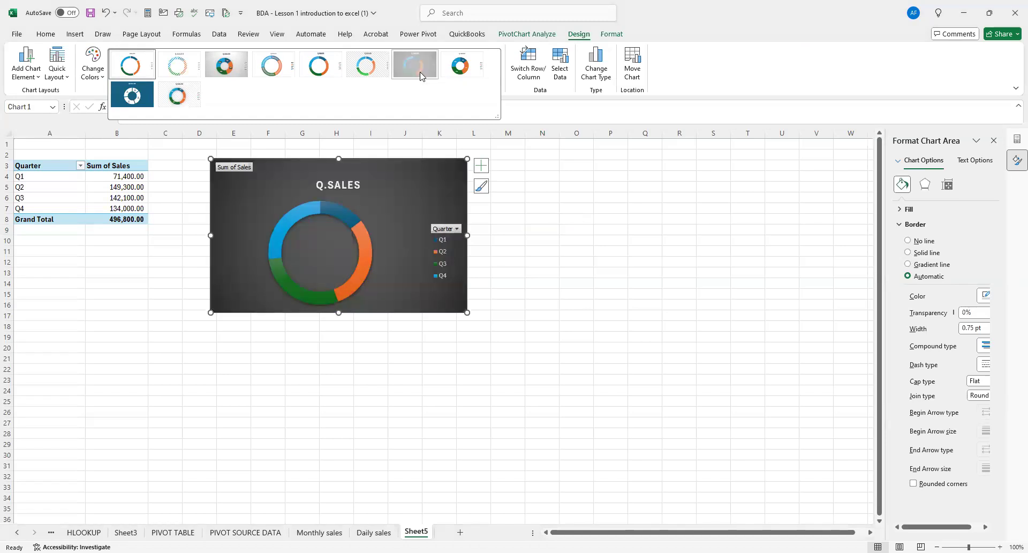
Set the Q.SALES chart's doughnut hole size to 25% in the data series format options.
right_click(350, 230)
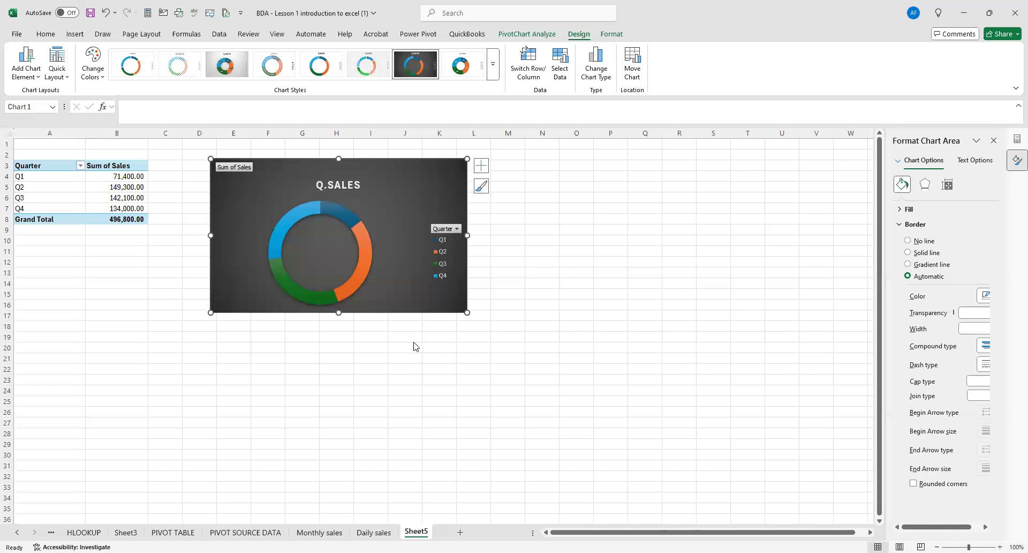
left_click_drag(943, 285, 918, 284)
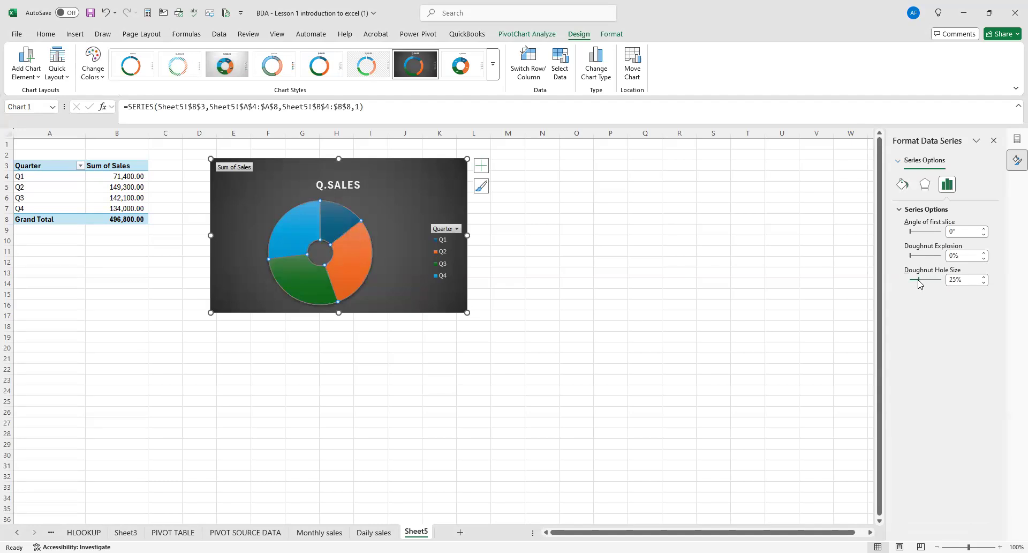
left_click(560, 295)
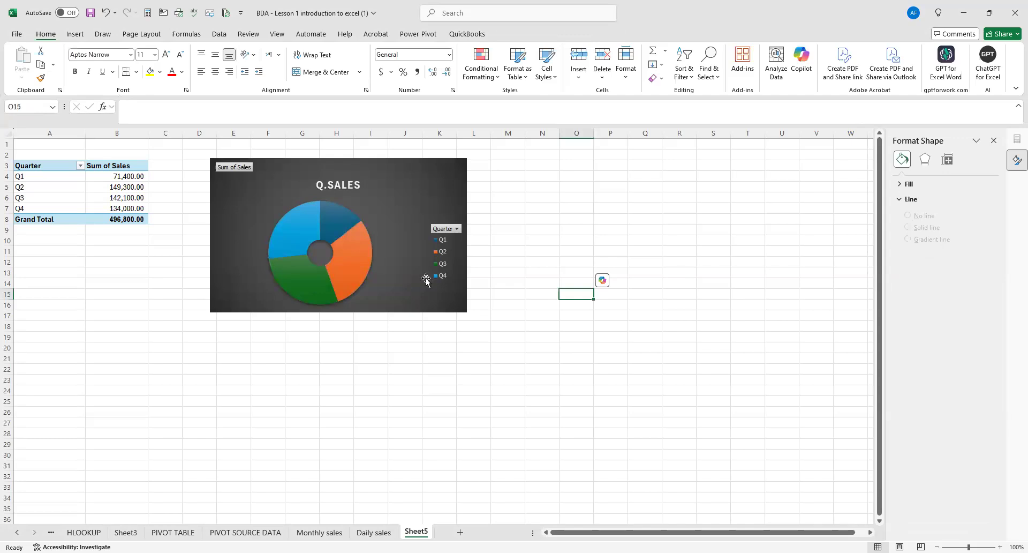
Add data callouts with quarter names and percentages to the Q.SALES doughnut chart's series.
left_click(382, 276)
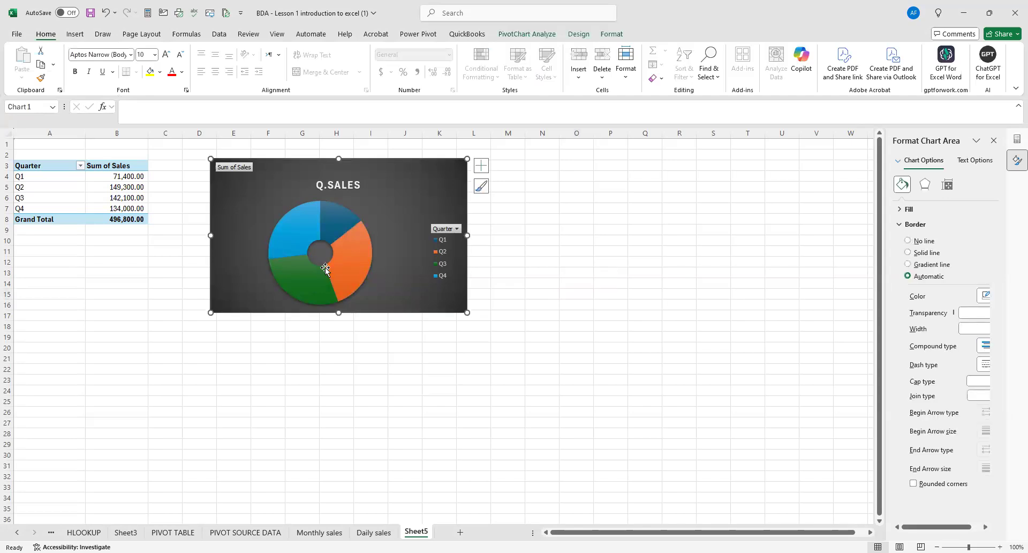
mouse_move(278, 237)
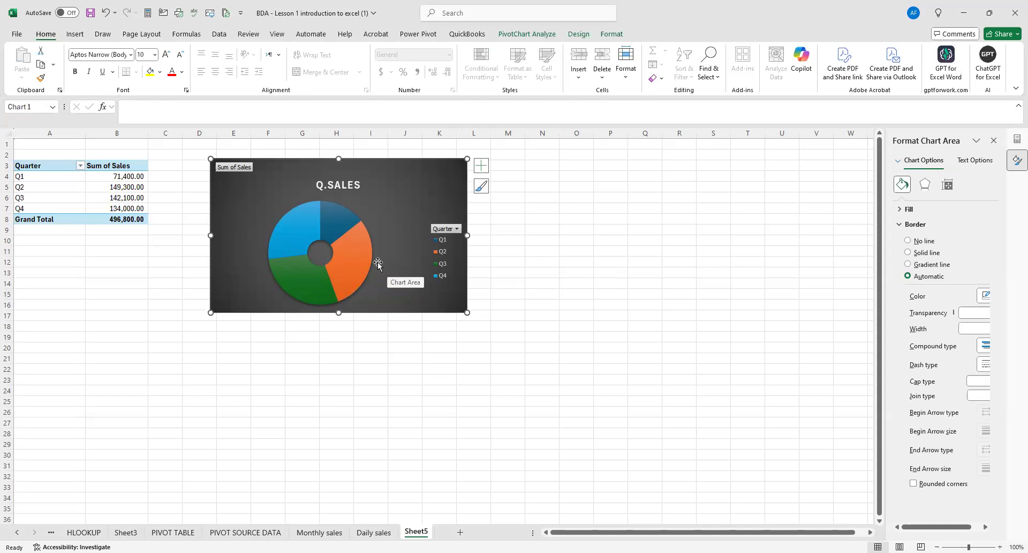
mouse_move(367, 262)
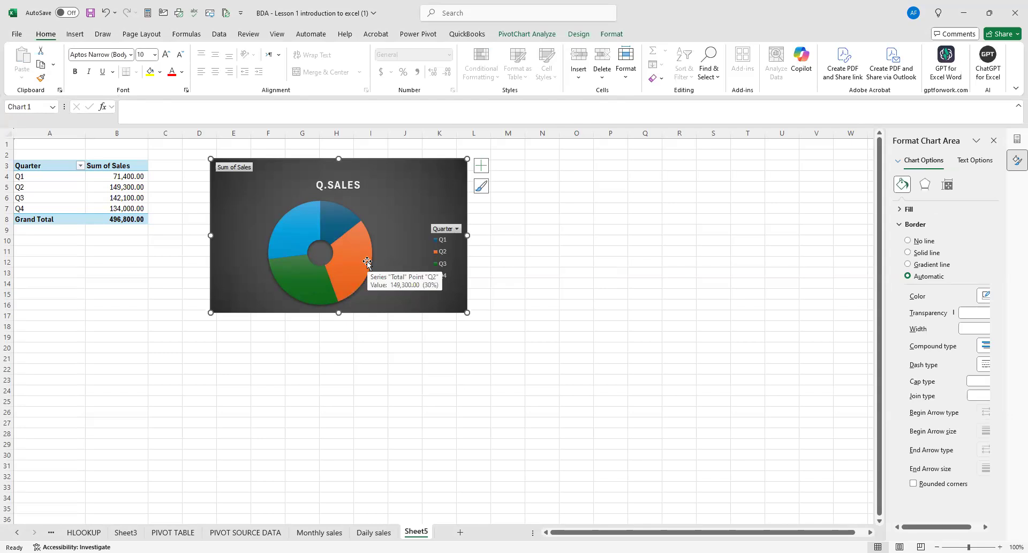
left_click(368, 263)
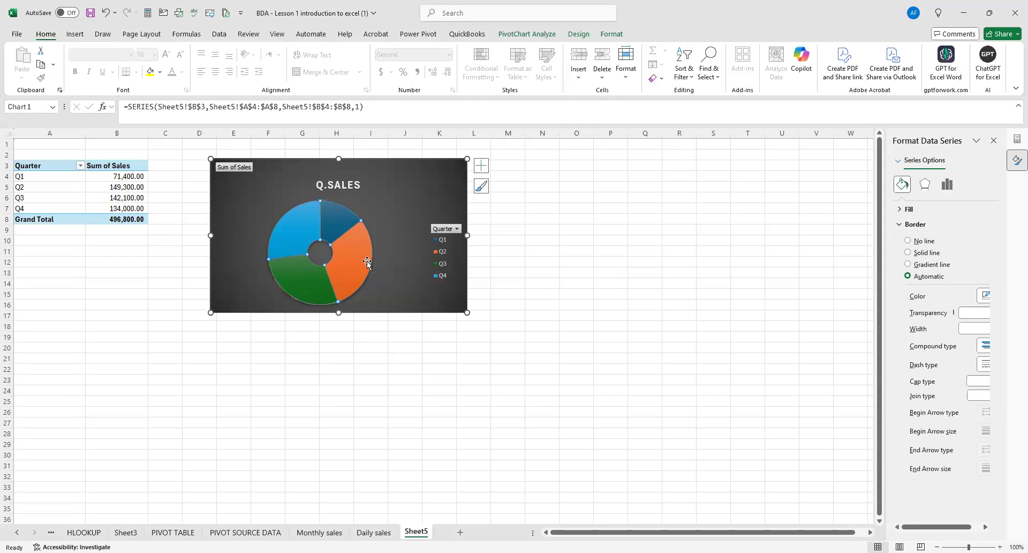
right_click(368, 262)
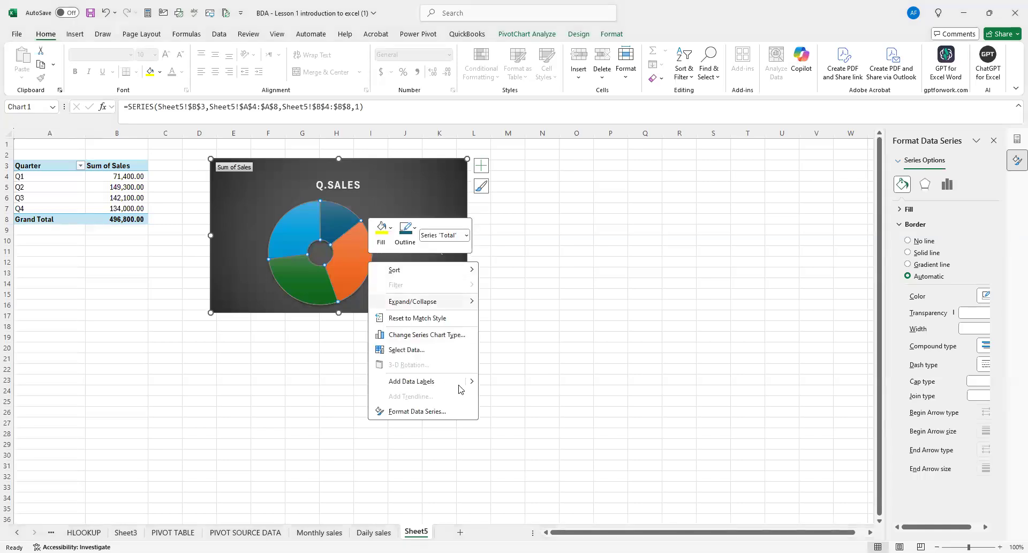
mouse_move(474, 382)
left_click(542, 402)
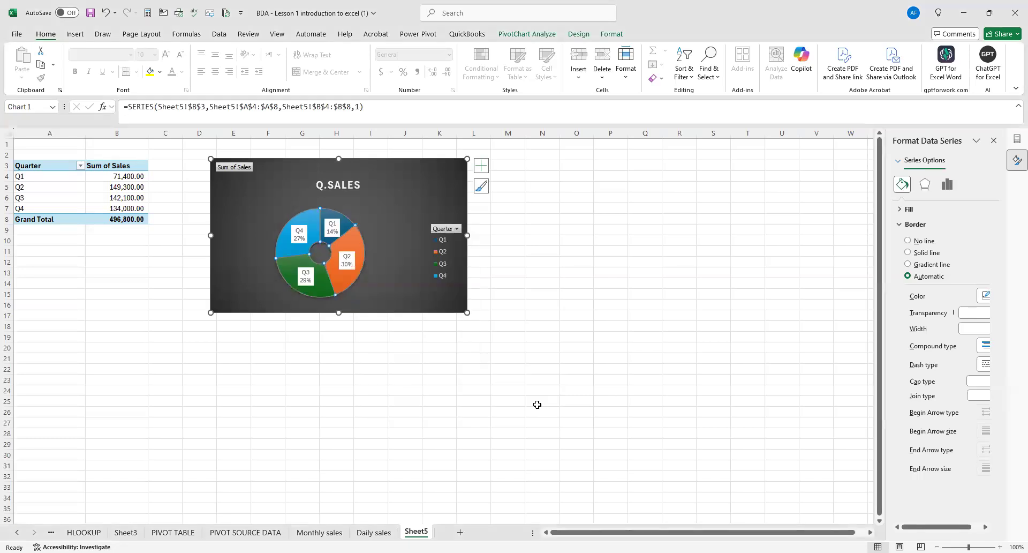
left_click(394, 372)
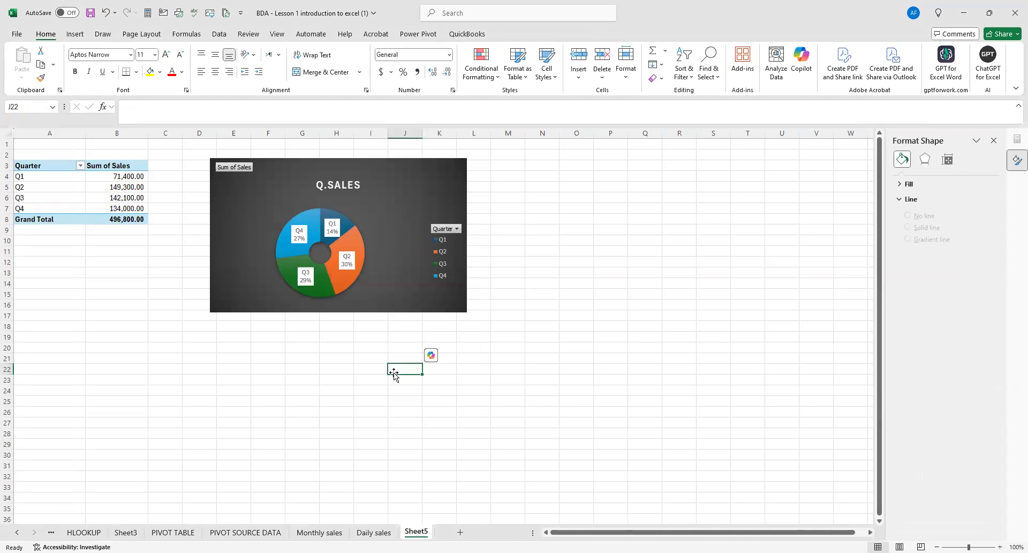
left_click(528, 194)
Insert a second Doughnut PivotChart from the quarterly pivot table and place it beside the Q.SALES chart.
left_click(104, 168)
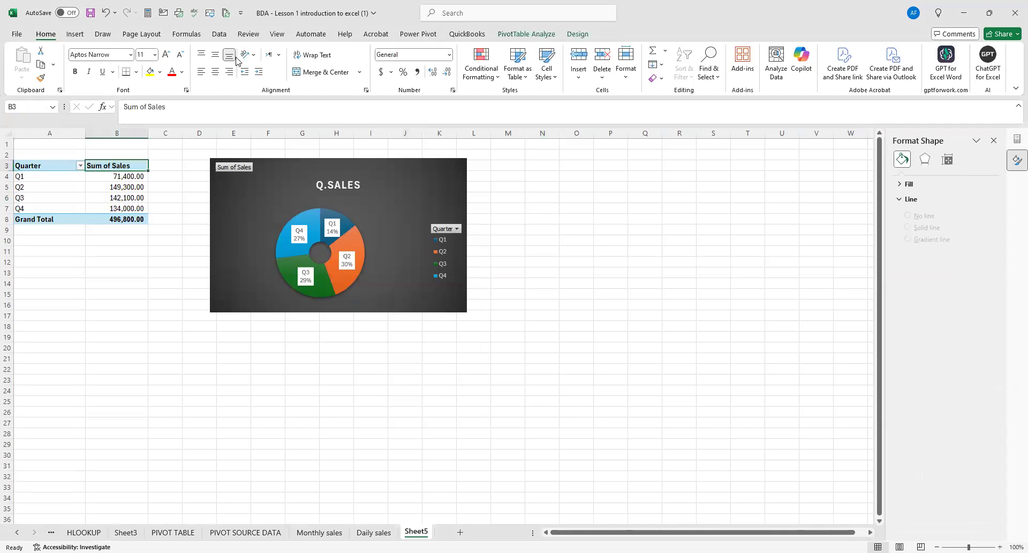
left_click(75, 35)
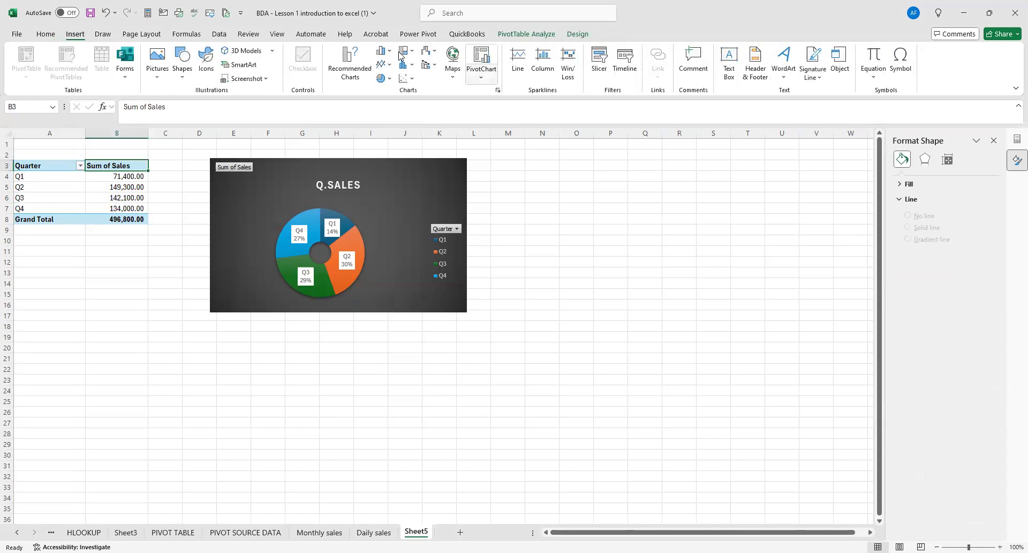
left_click(498, 90)
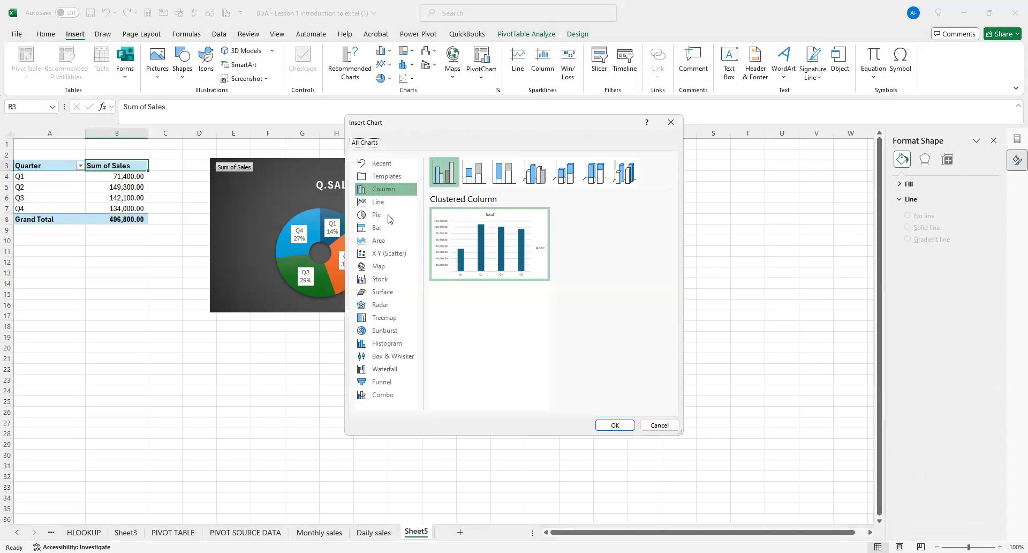
left_click(387, 215)
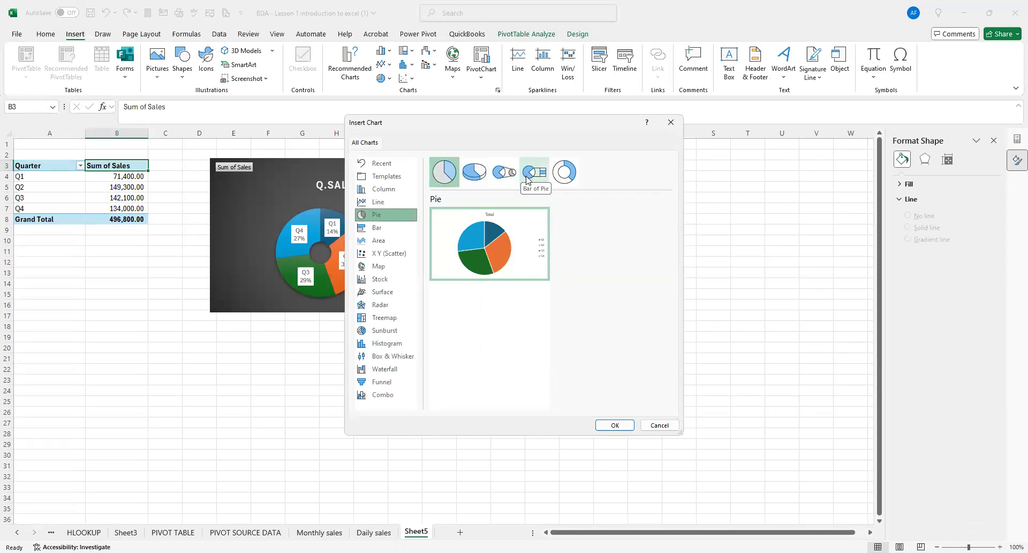
left_click(563, 173)
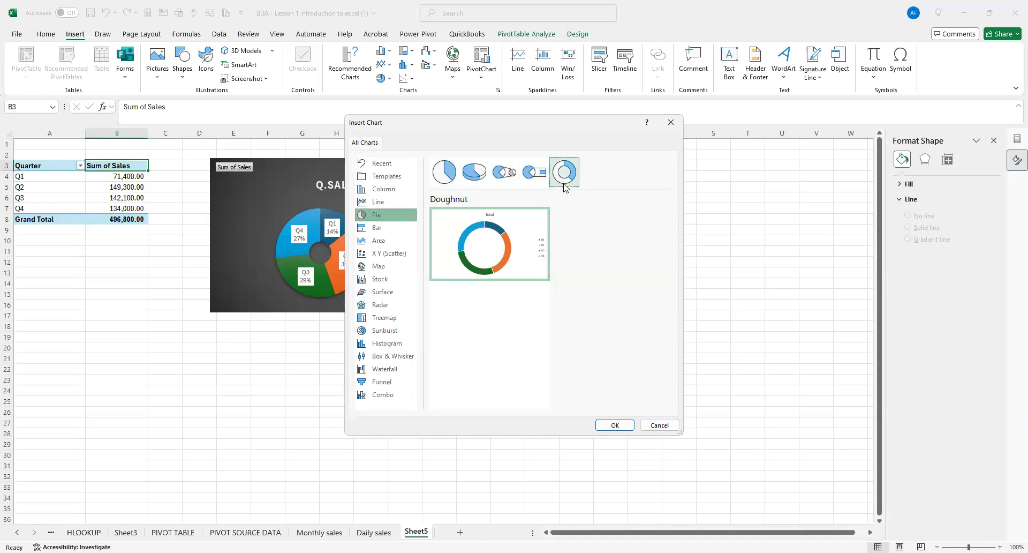
left_click(616, 426)
left_click_drag(666, 228, 694, 178)
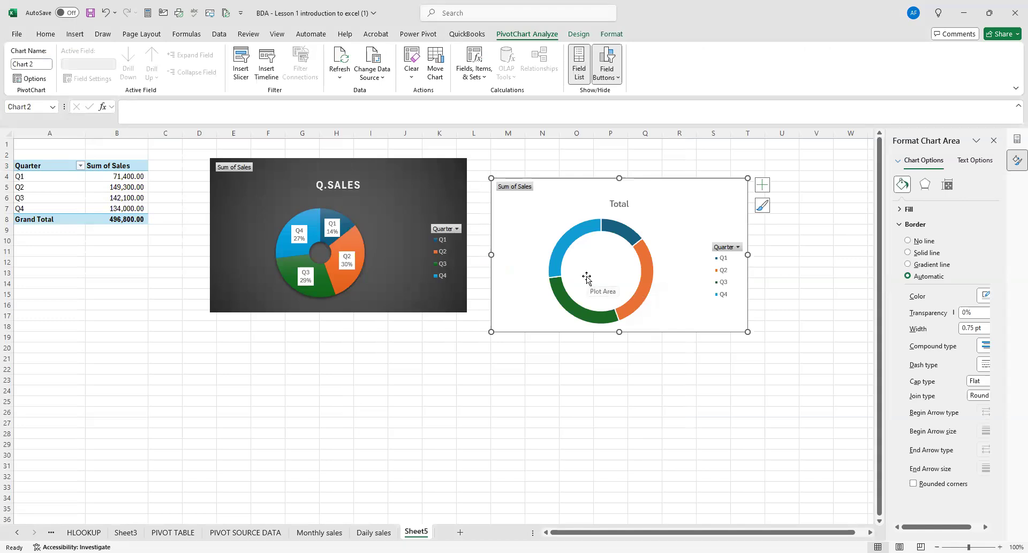
Set the second chart's doughnut hole size to 30% in the data series format options.
left_click(583, 234)
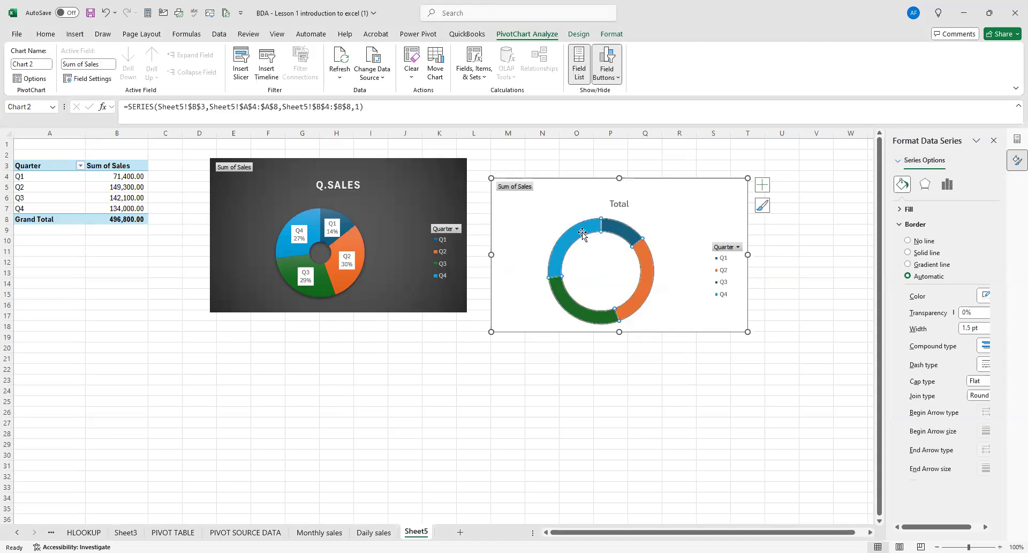
right_click(582, 234)
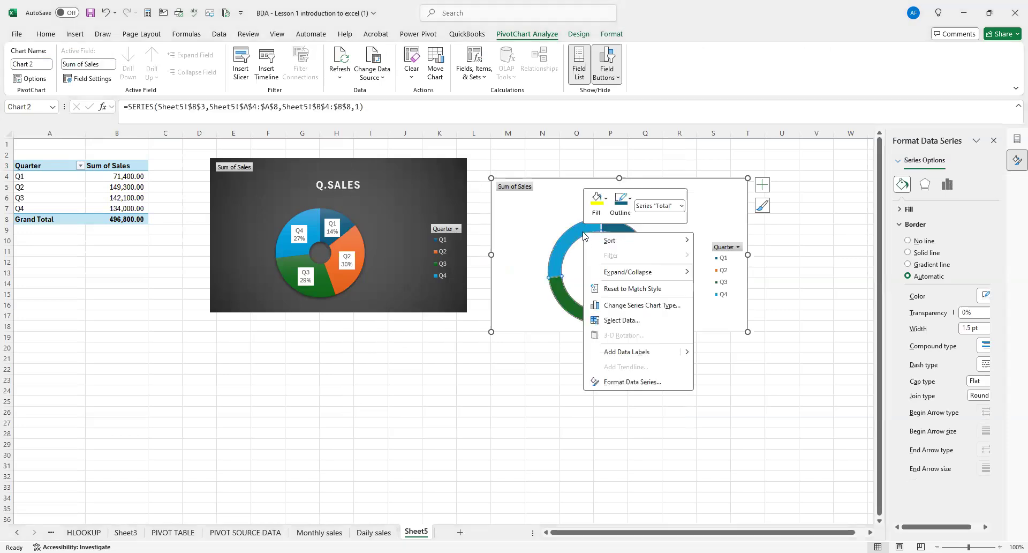
left_click(641, 382)
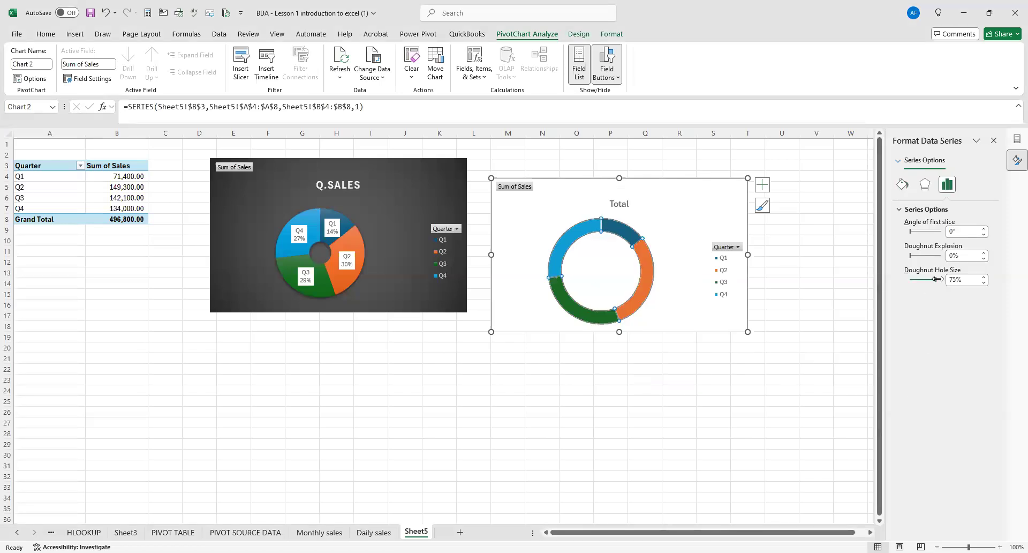
left_click_drag(935, 279, 919, 279)
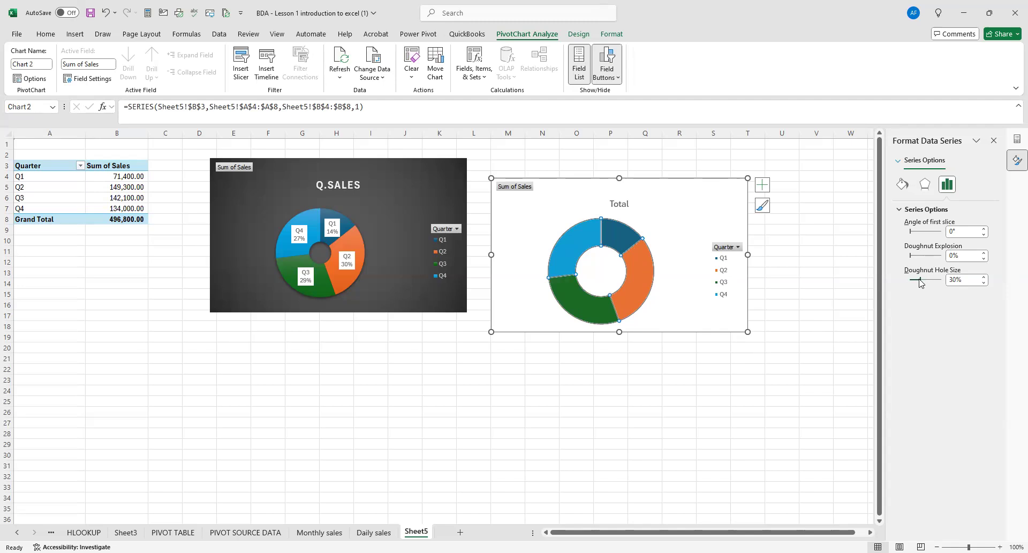
left_click(738, 387)
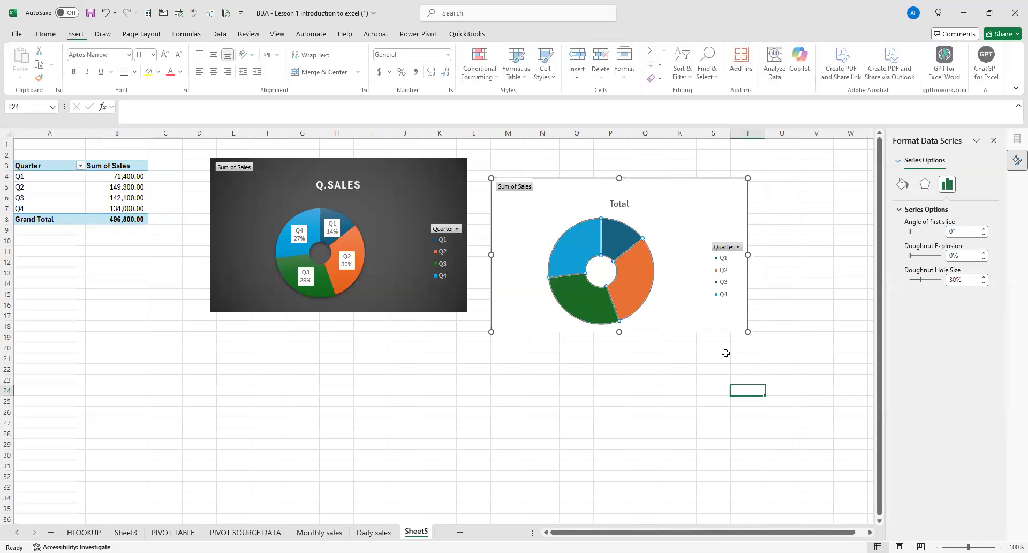
Delete the second doughnut PivotChart beside the Q.SALES chart.
left_click(662, 181)
key("Delete")
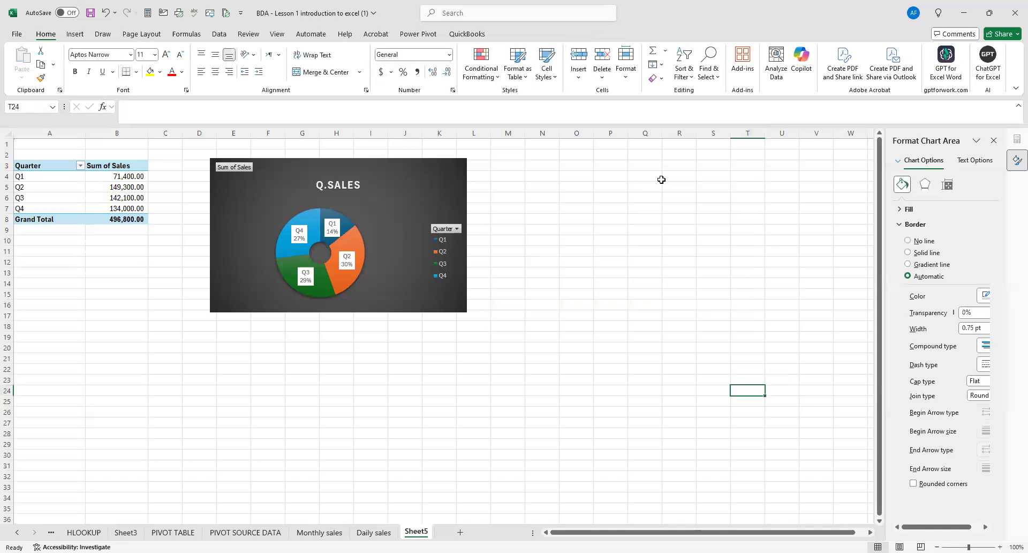
left_click(593, 32)
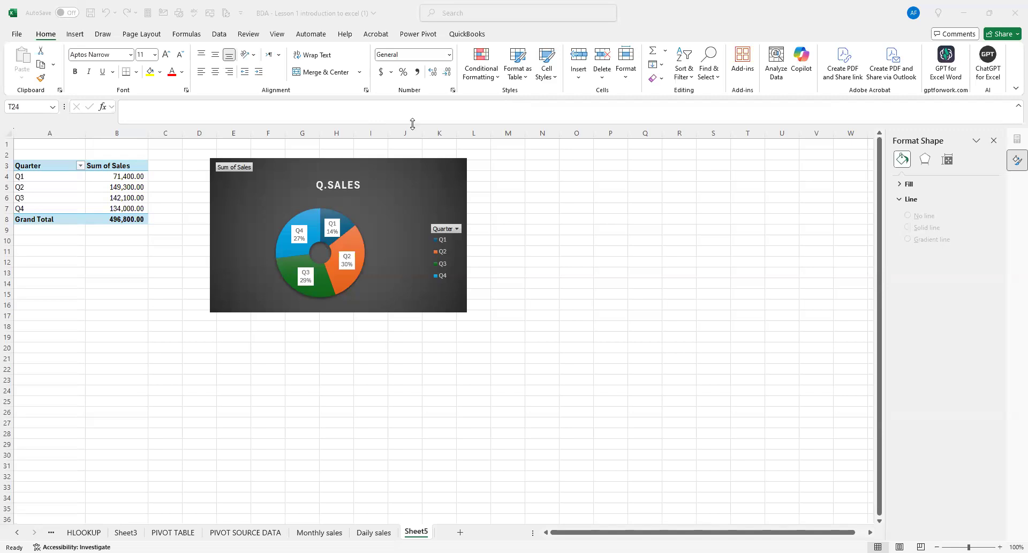
mouse_move(353, 238)
mouse_move(303, 256)
left_click(355, 234)
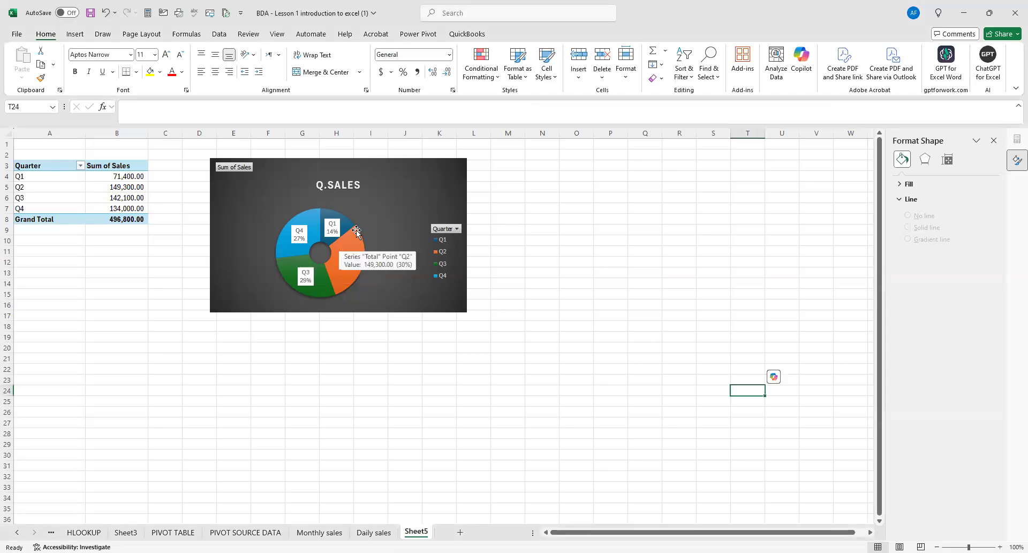
Undo the recent edits back through the second doughnut chart's insertion and the Q.SALES chart's data callouts and last hole size change.
key("ctrl+z")
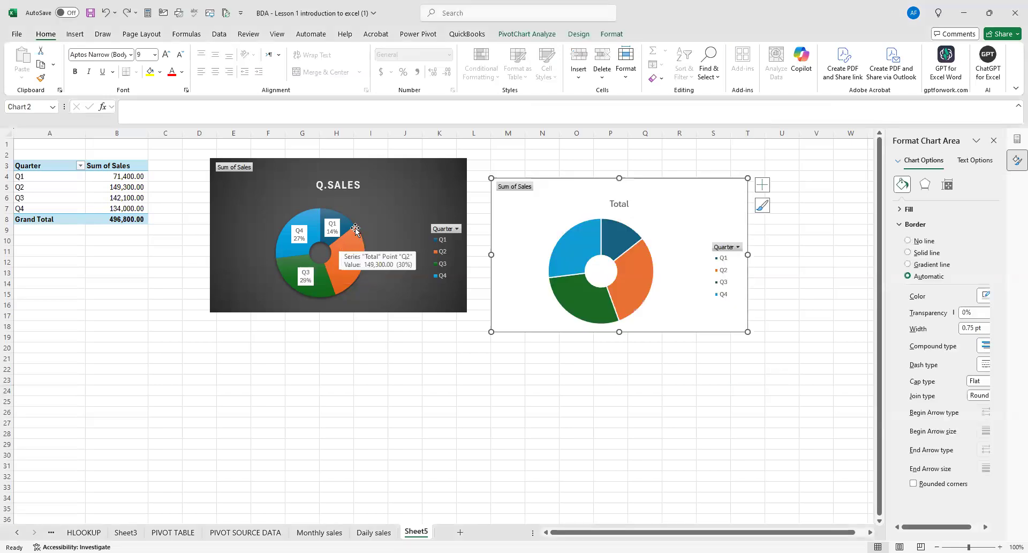
key("ctrl+z")
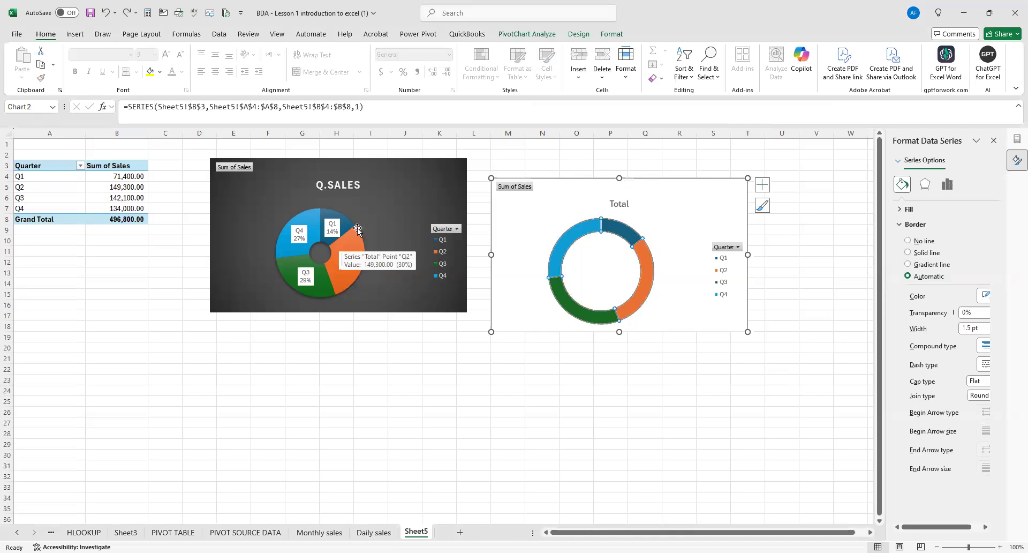
key("ctrl+z")
key("ctrl+z")
left_click(571, 251)
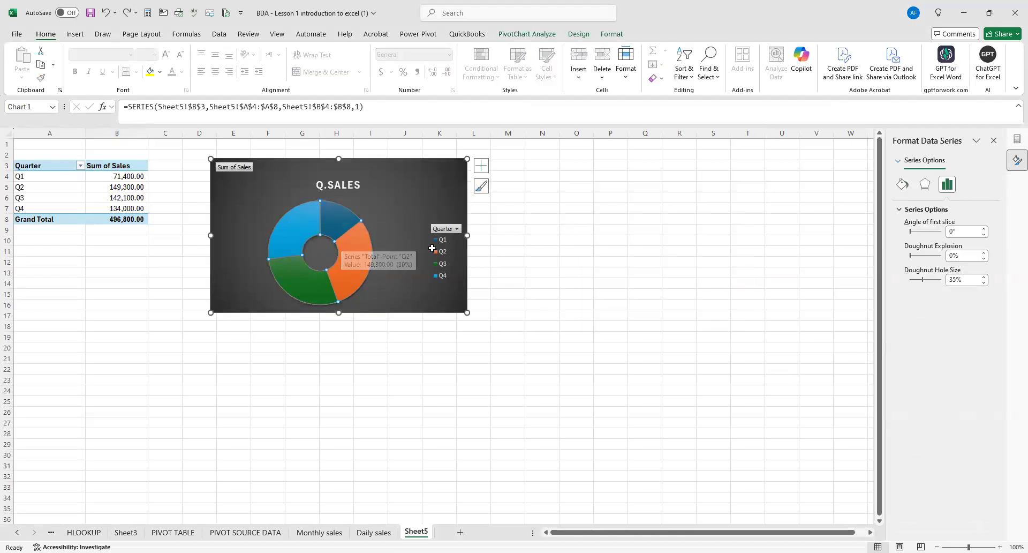
Add data callouts to the quarter series of the Q.SALES doughnut chart.
left_click(344, 238)
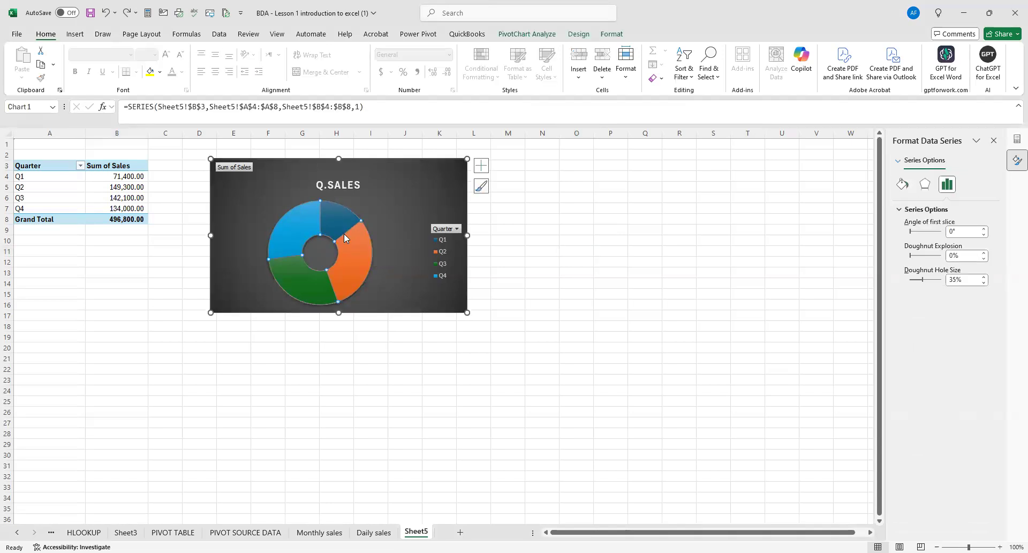
right_click(344, 233)
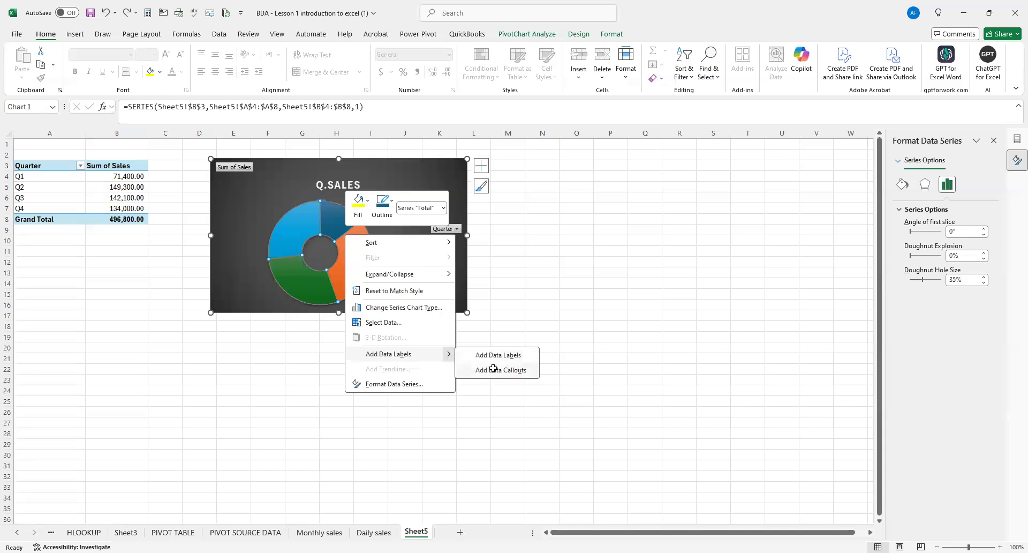
left_click(501, 370)
Enlarge the Q.SALES chart in width and height, and move it slightly closer to the pivot table.
left_click_drag(340, 313, 343, 326)
left_click_drag(468, 242, 504, 244)
left_click_drag(355, 326, 360, 351)
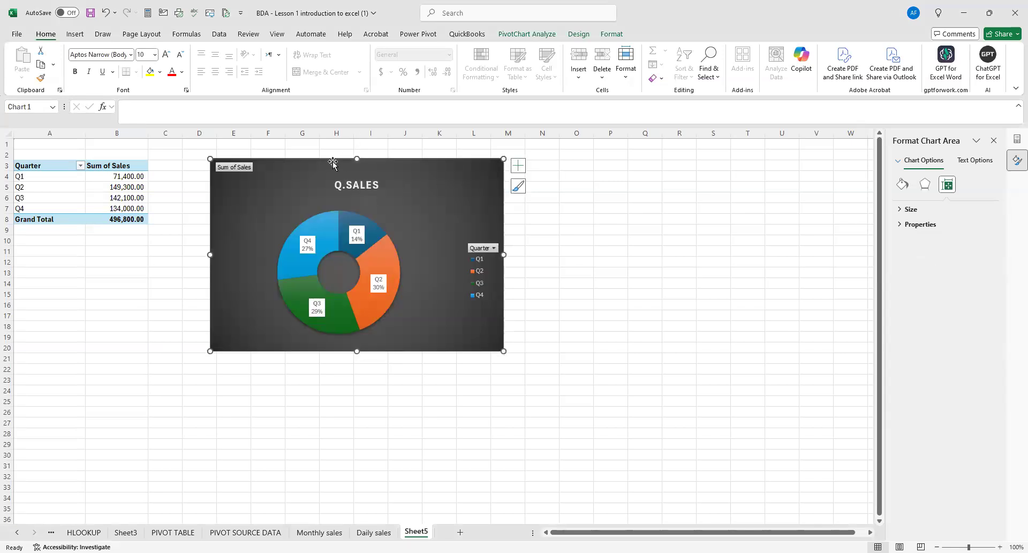
left_click_drag(332, 163, 312, 161)
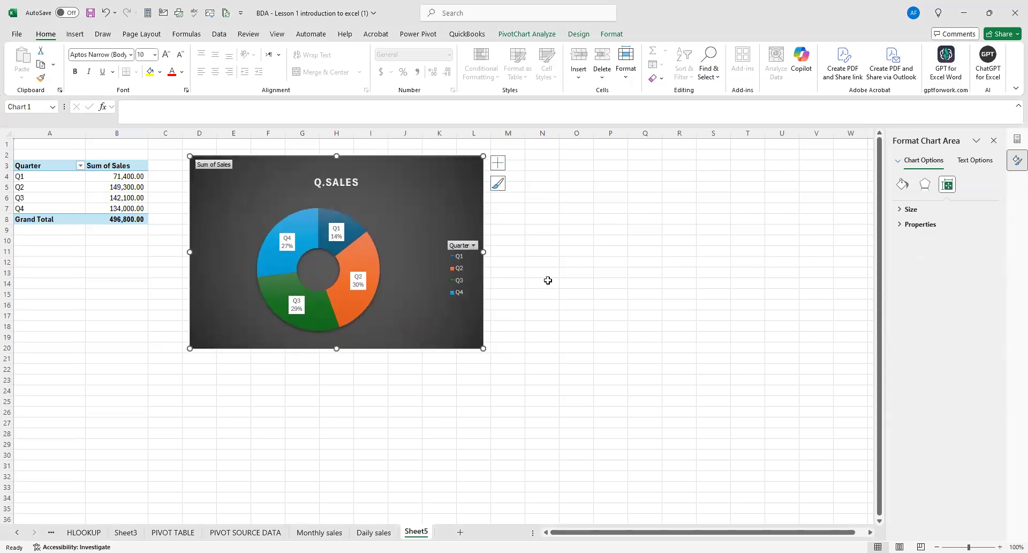
Hide all field buttons on the Q.SALES chart.
left_click(564, 282)
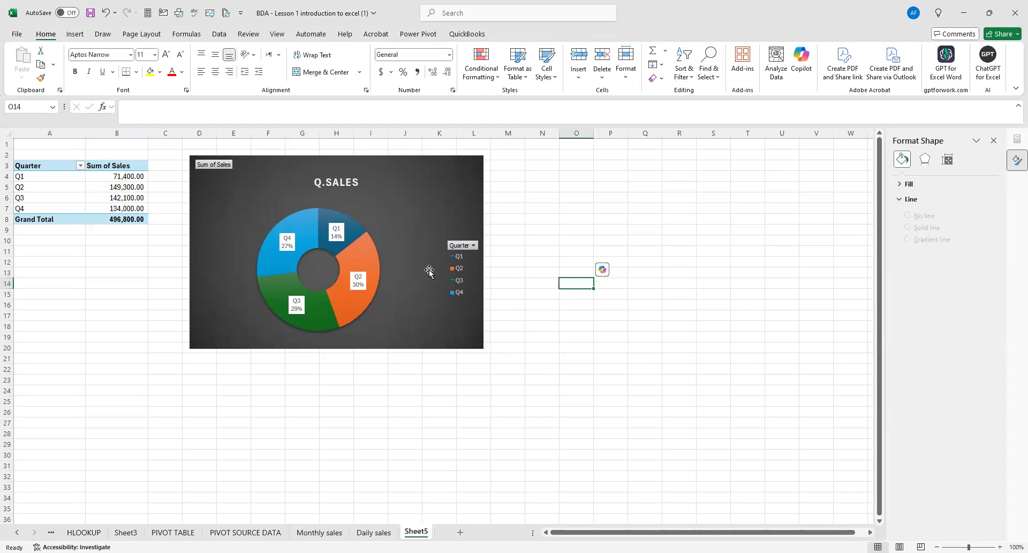
right_click(464, 249)
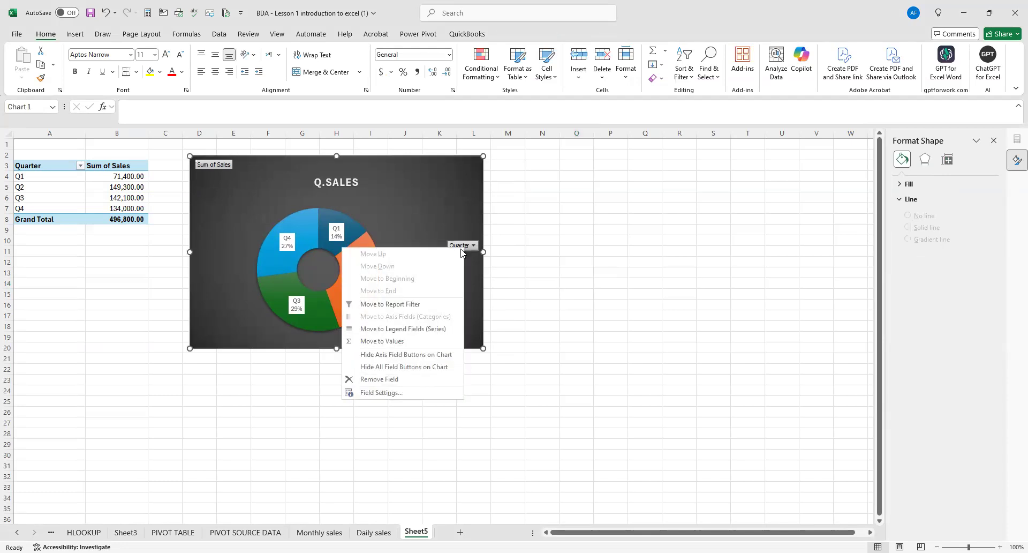
left_click(442, 367)
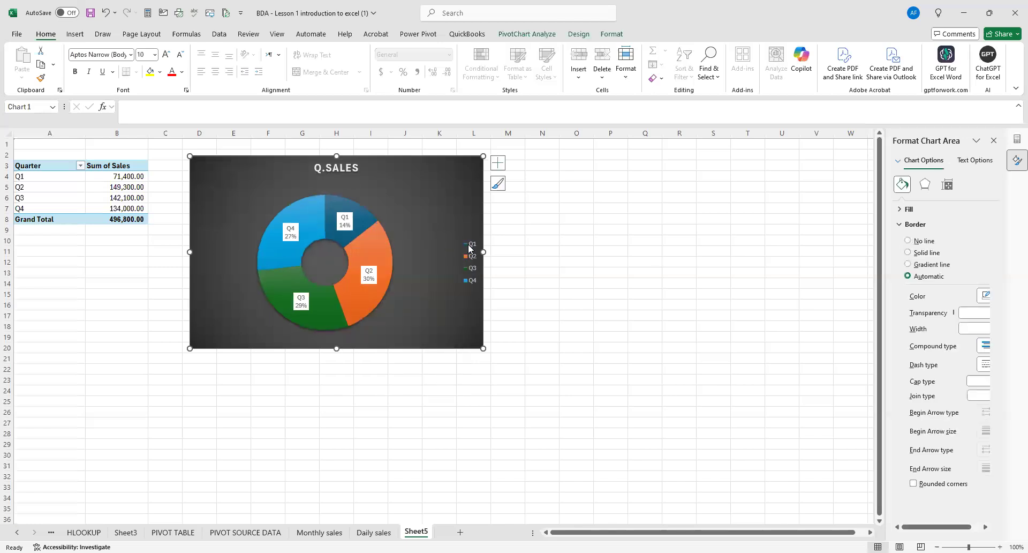
Delete the quarter legend from the Q.SALES chart and move the chart right beside the pivot table, starting near column C.
left_click(469, 247)
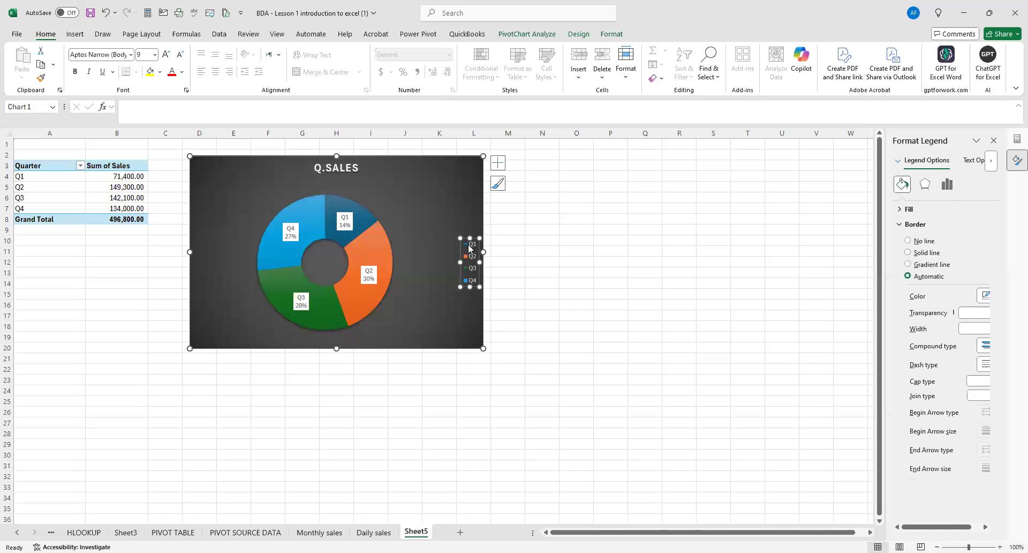
right_click(469, 248)
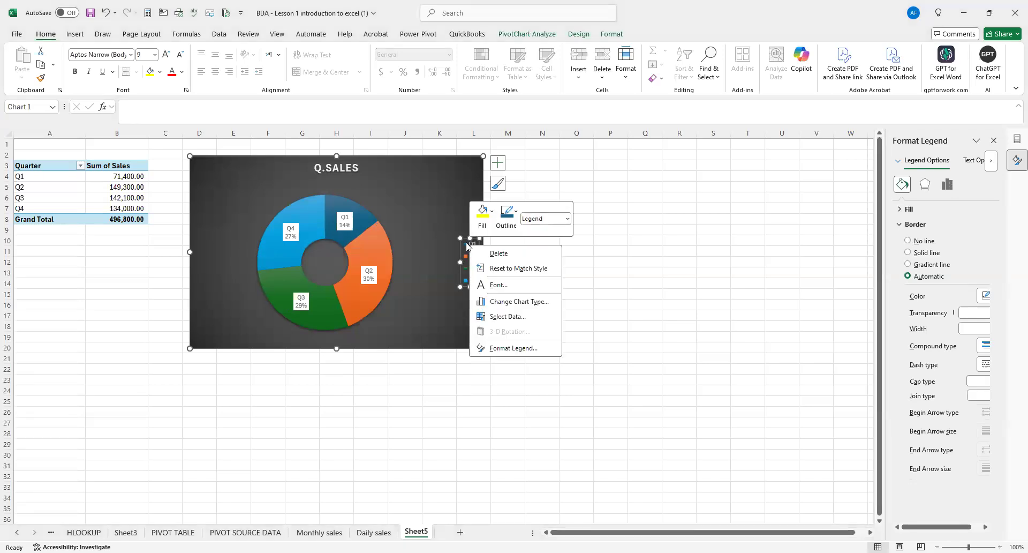
key("Delete")
left_click(591, 262)
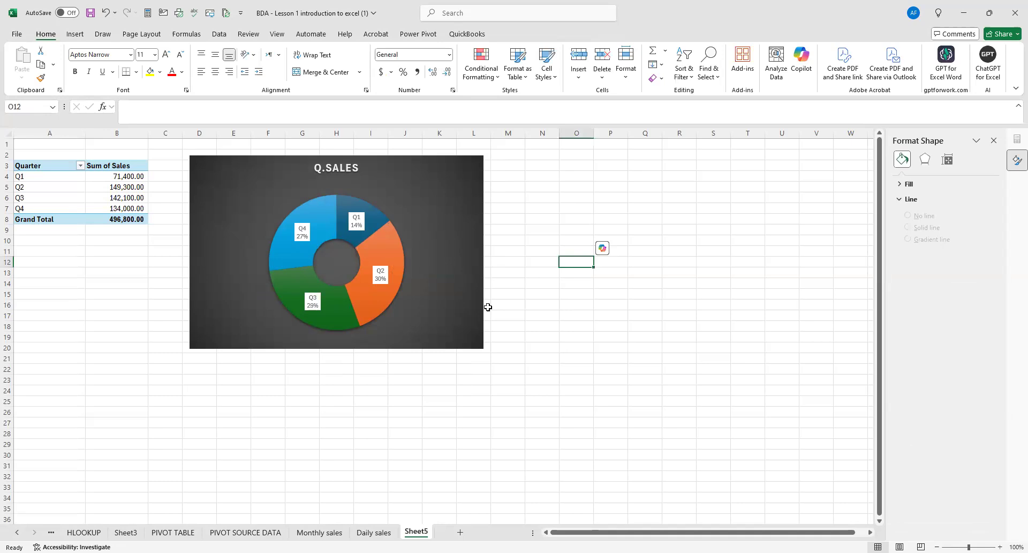
left_click_drag(261, 160, 234, 163)
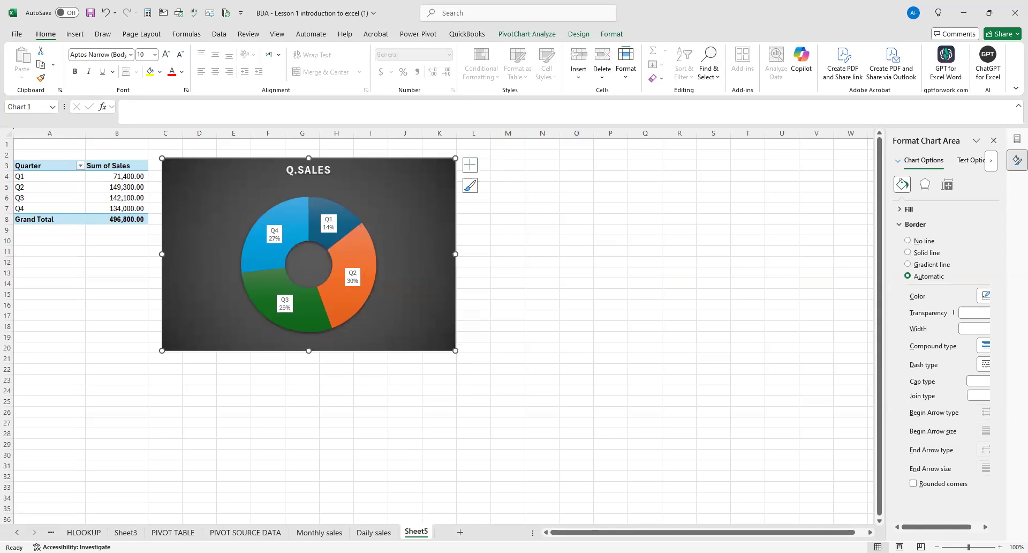
Rename the Sheet5 worksheet as Q Sales.
right_click(416, 532)
left_click(440, 423)
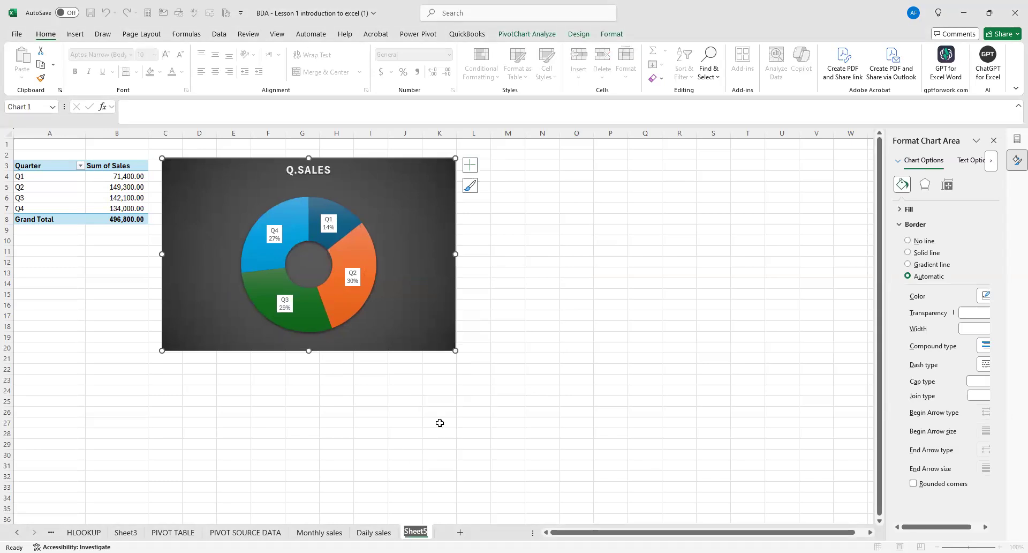
type("Q Sales")
left_click(440, 423)
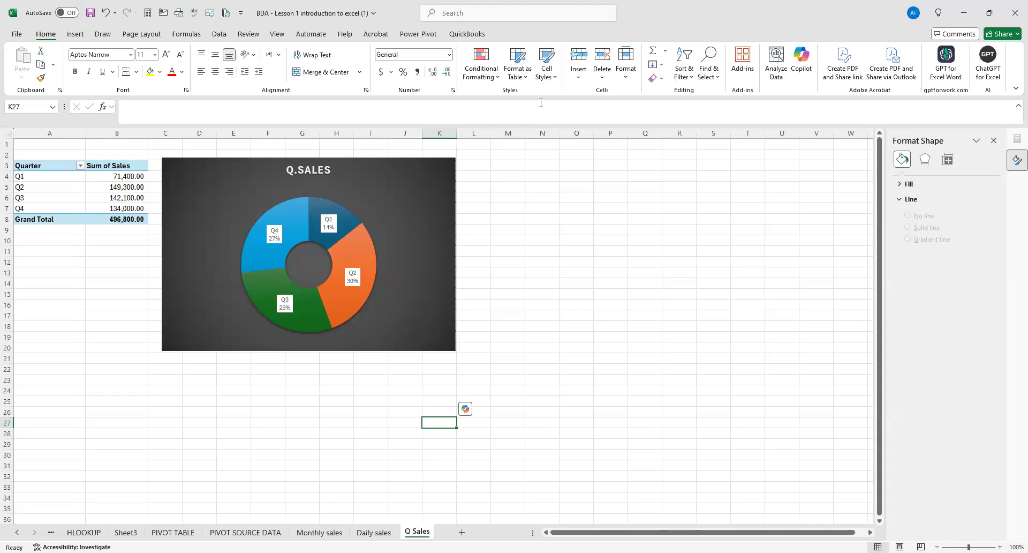
Add a new worksheet after Q Sales and name it Dashboard.
key("alt+Tab")
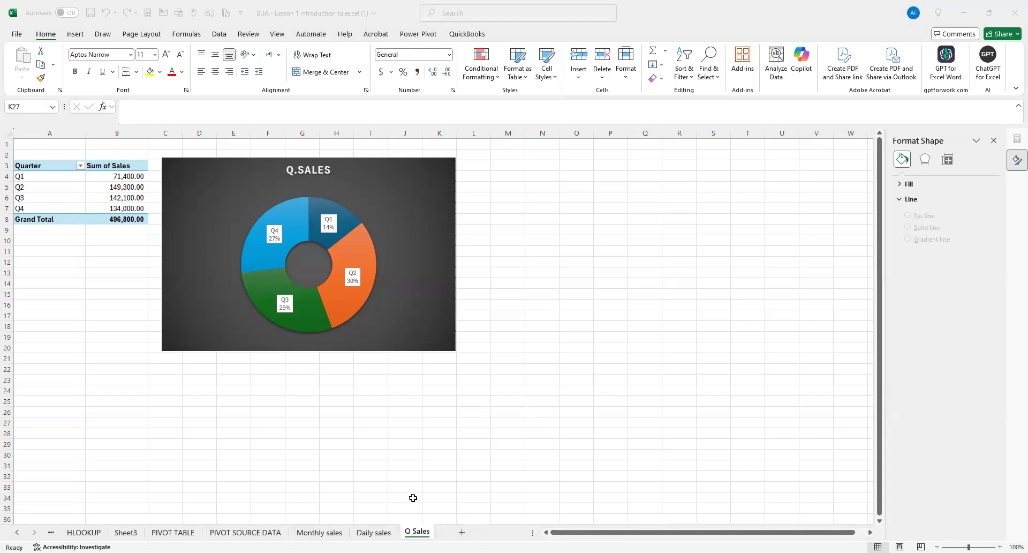
left_click(454, 530)
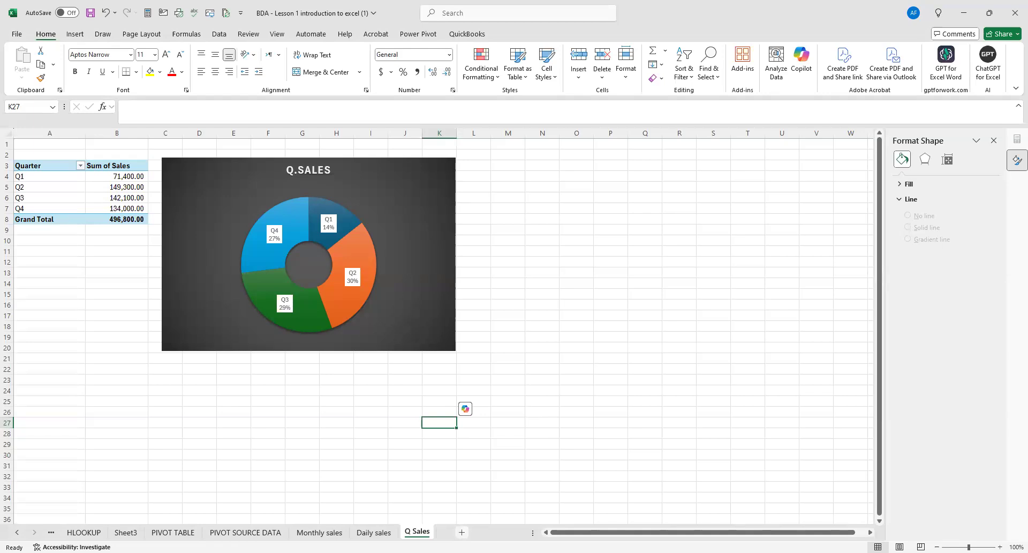
left_click(462, 532)
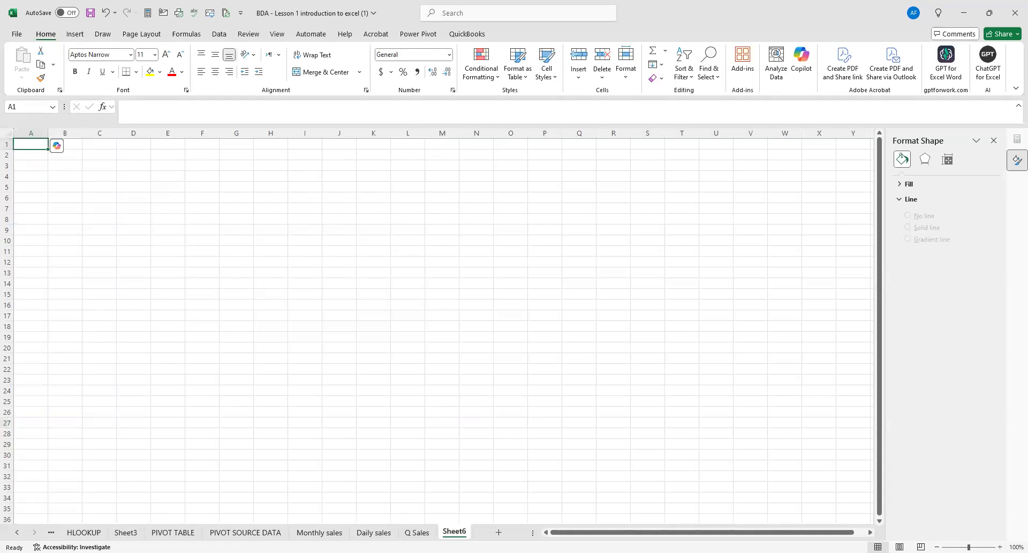
right_click(458, 531)
left_click(487, 402)
type("Dashboard")
left_click(488, 402)
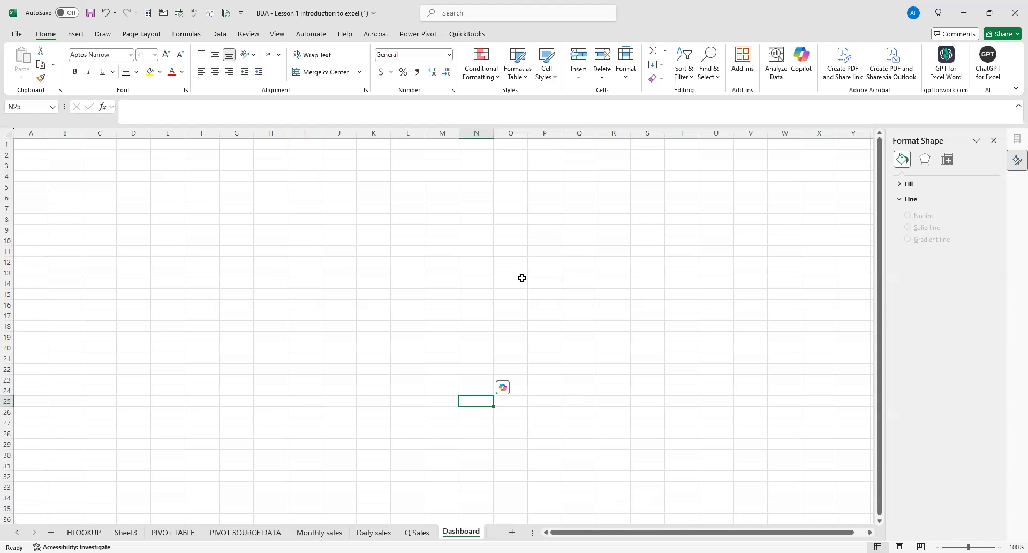
left_click(290, 324)
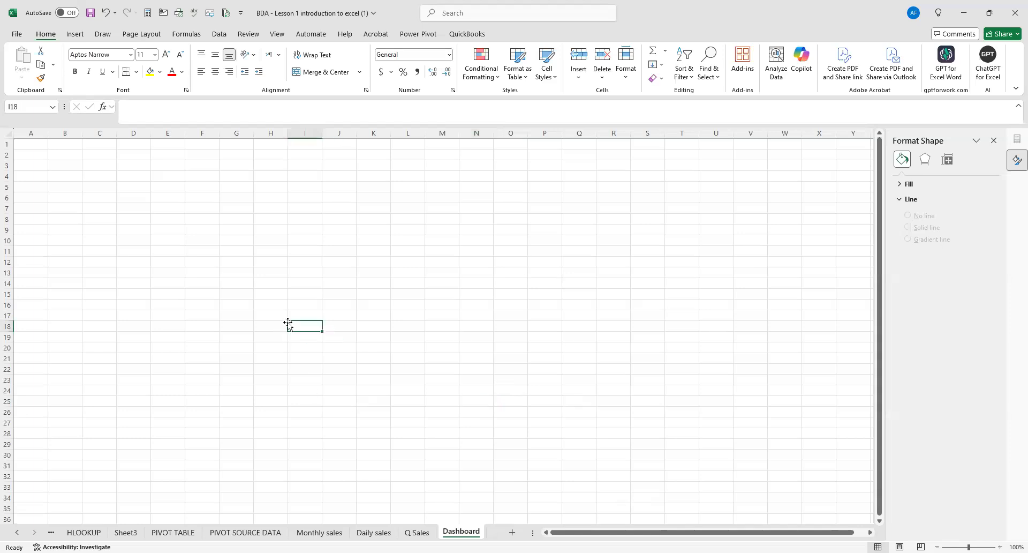
left_click(410, 303)
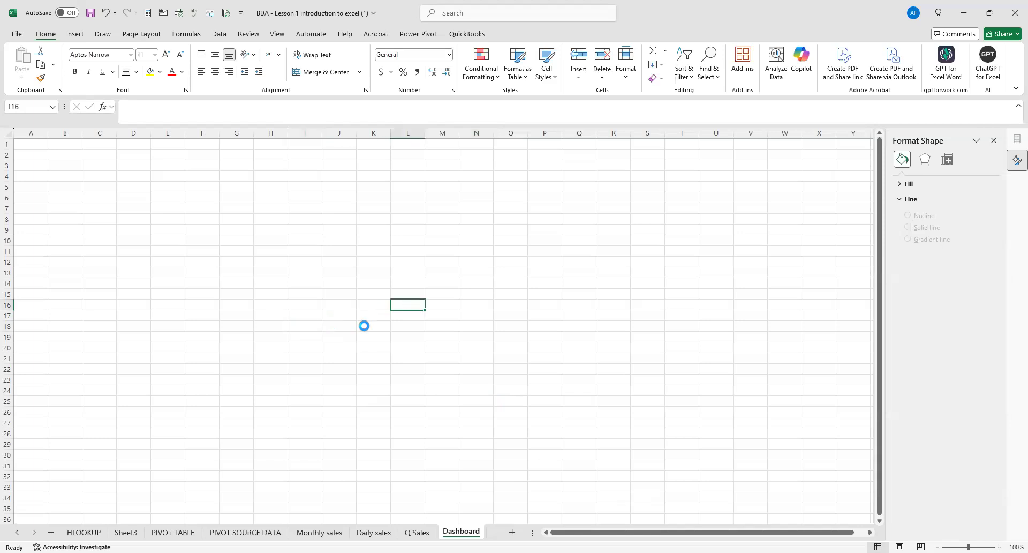
scroll(357, 332, "up", 3)
scroll(358, 332, "down", 1)
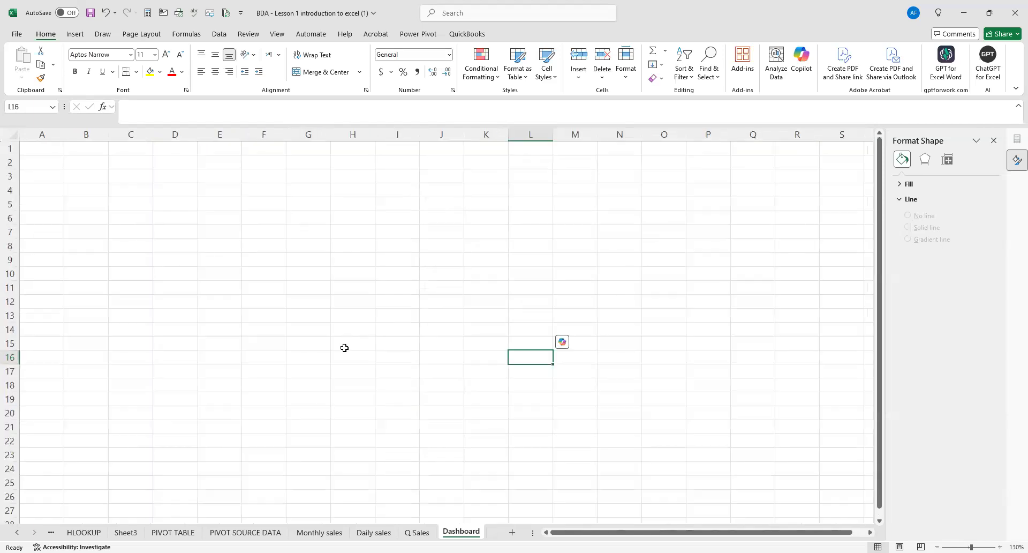
left_click(111, 229)
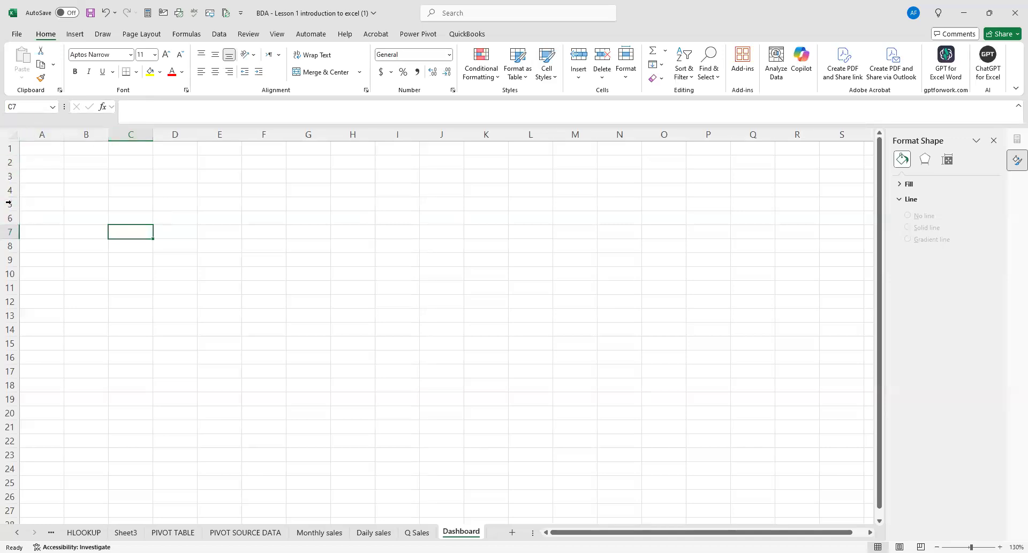
Select all cells of the Dashboard sheet and try a light blue and a light grey theme fill.
left_click(14, 137)
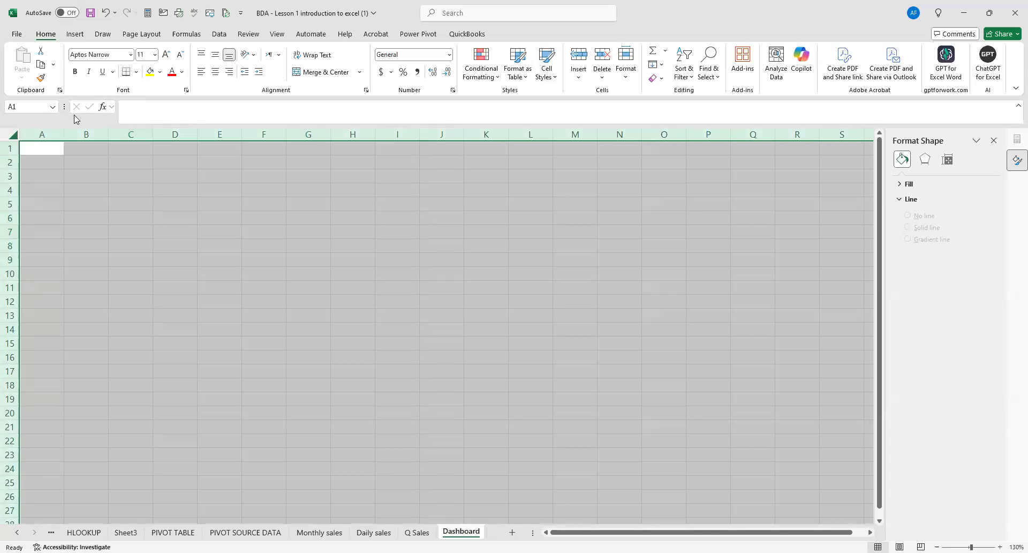
left_click(160, 79)
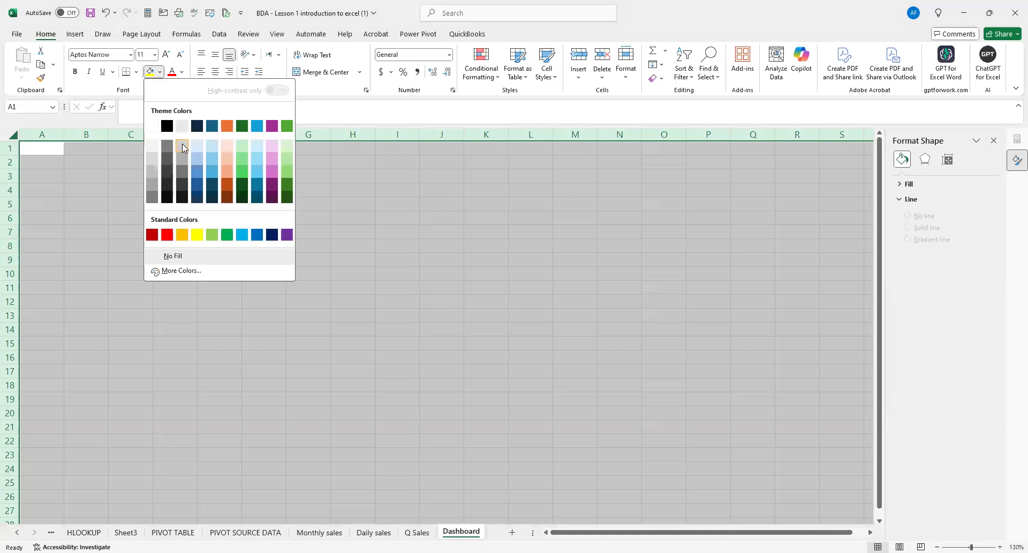
left_click(198, 149)
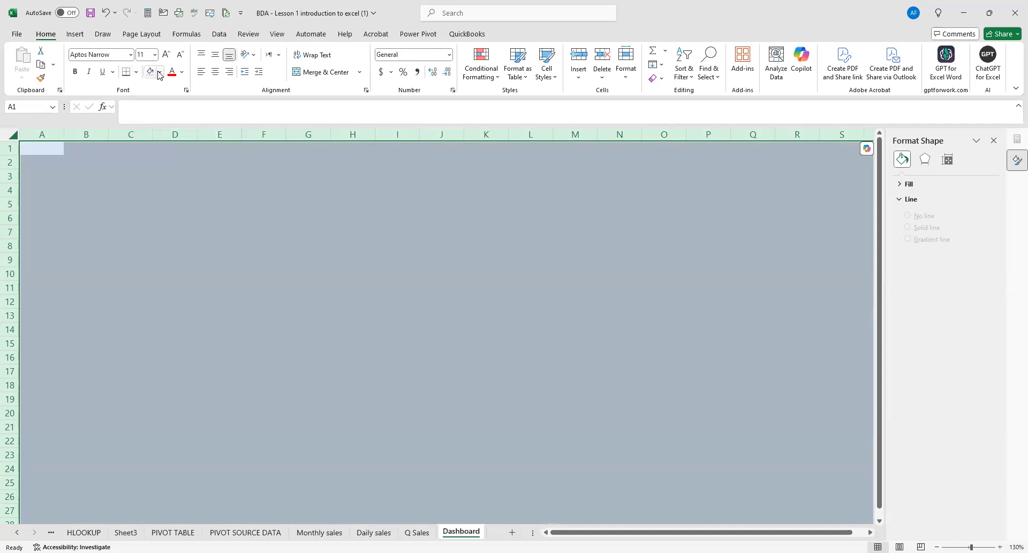
left_click(159, 75)
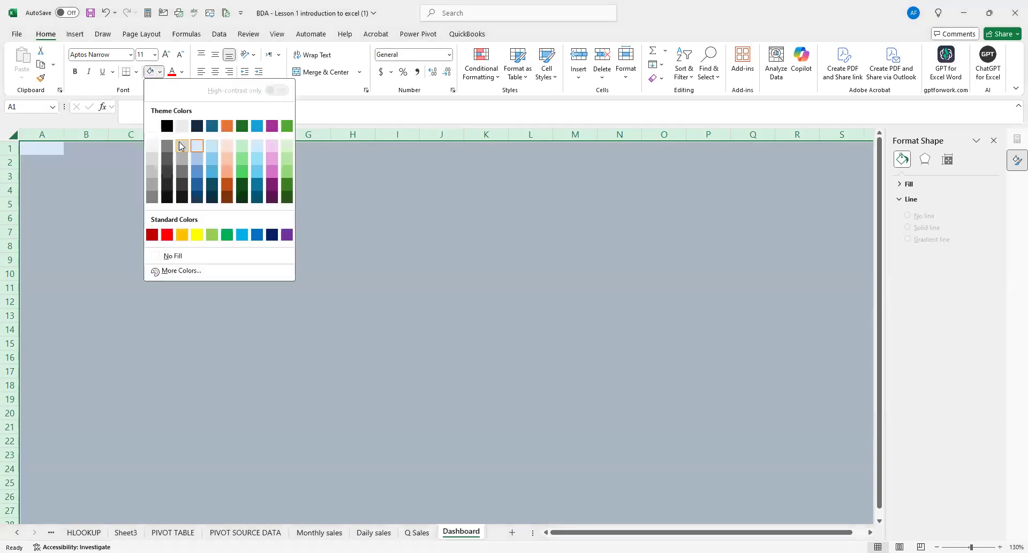
left_click(179, 142)
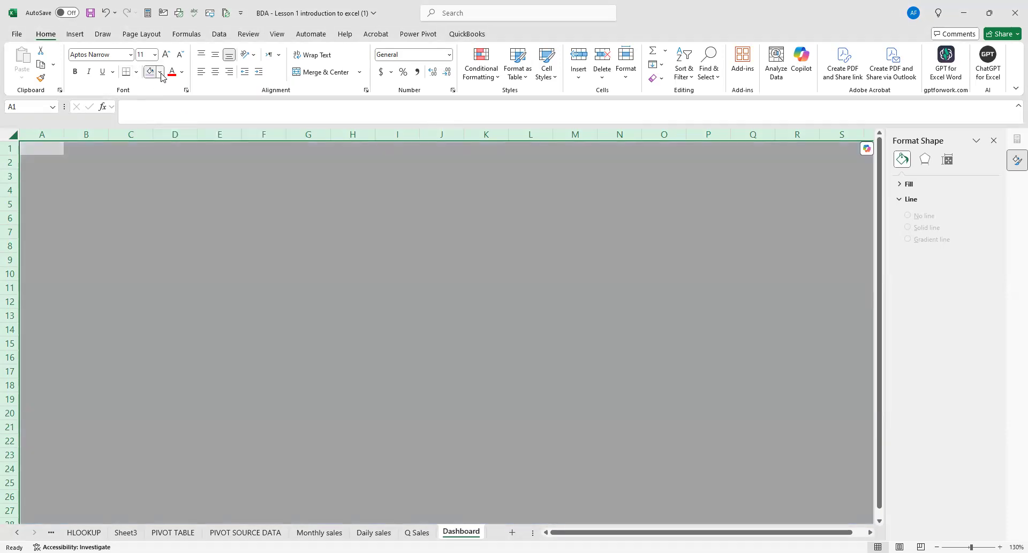
Fill all cells of the Dashboard sheet with a grey shade of the White, Background 1 theme colour.
left_click(159, 72)
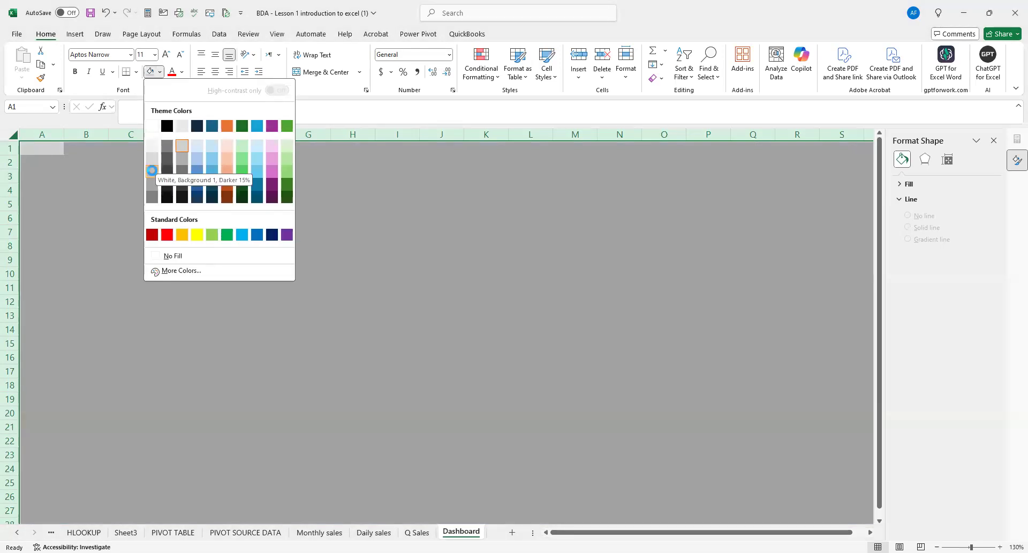
left_click(152, 171)
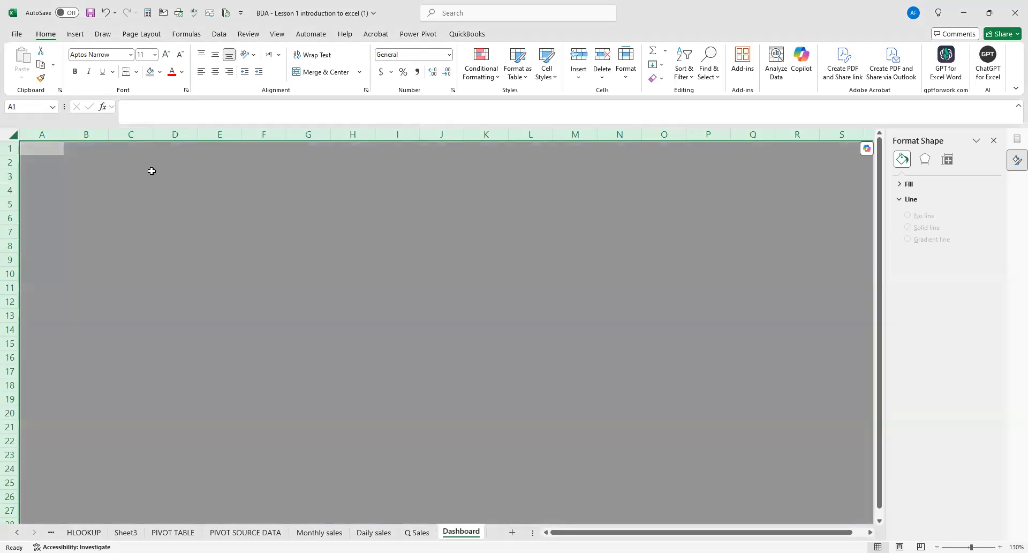
left_click(159, 73)
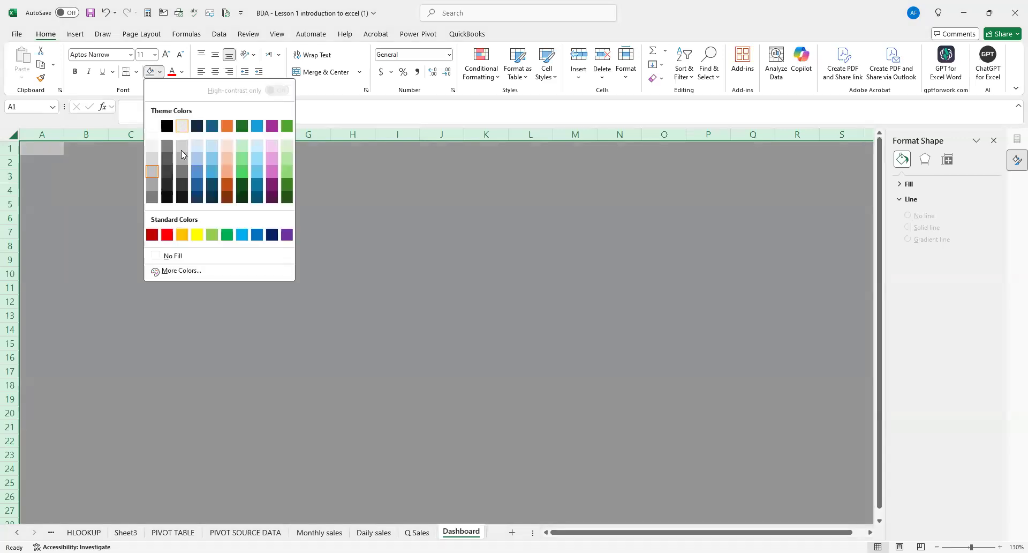
left_click(194, 195)
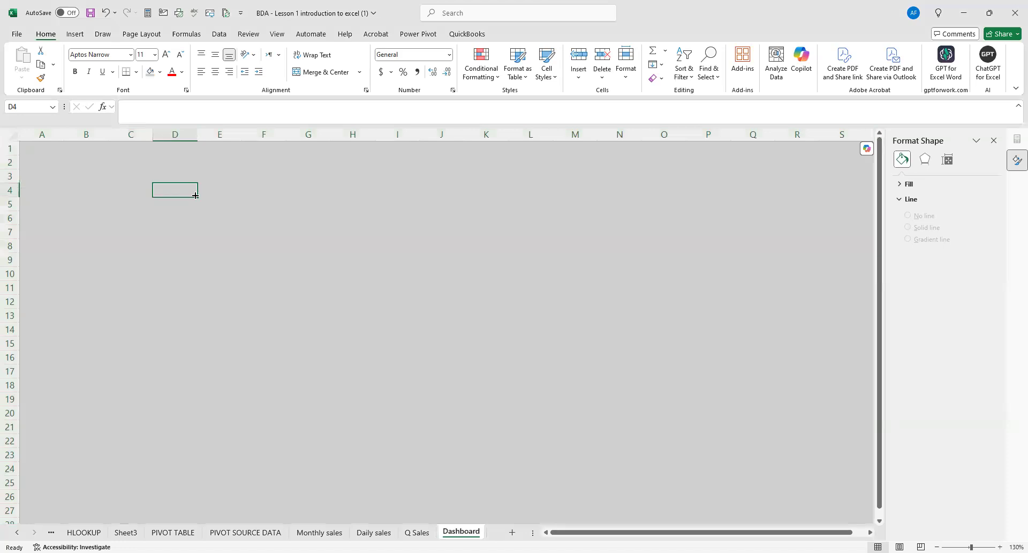
left_click(320, 284)
scroll(340, 308, "down", 1)
scroll(341, 300, "up", 1)
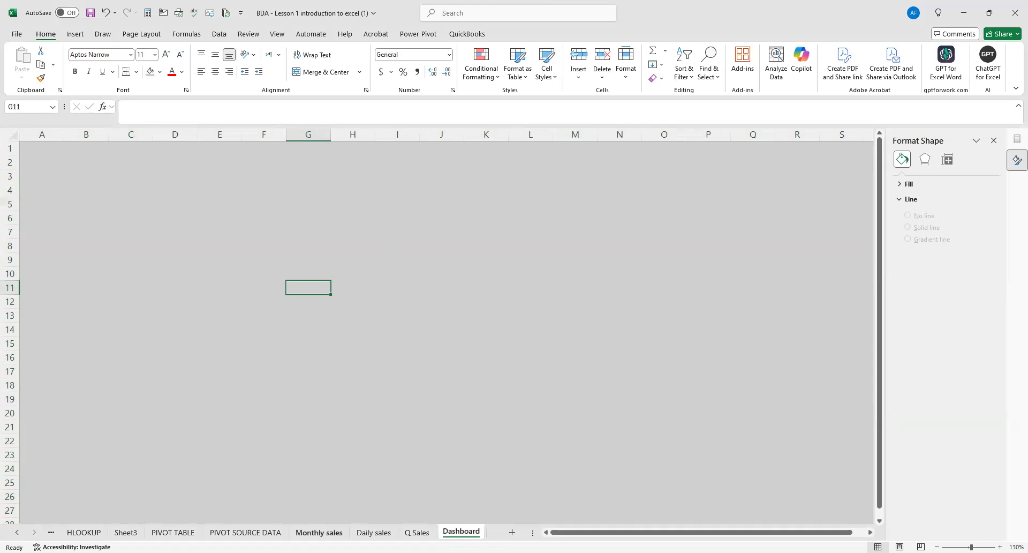
Hide all field buttons on the Monthly sales chart in the Monthly sales sheet.
left_click(320, 532)
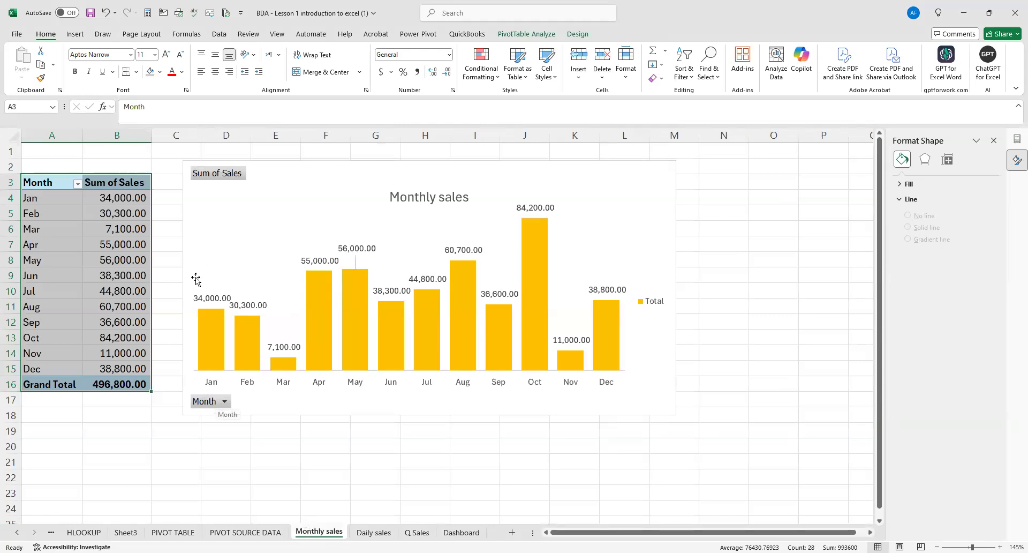
right_click(217, 404)
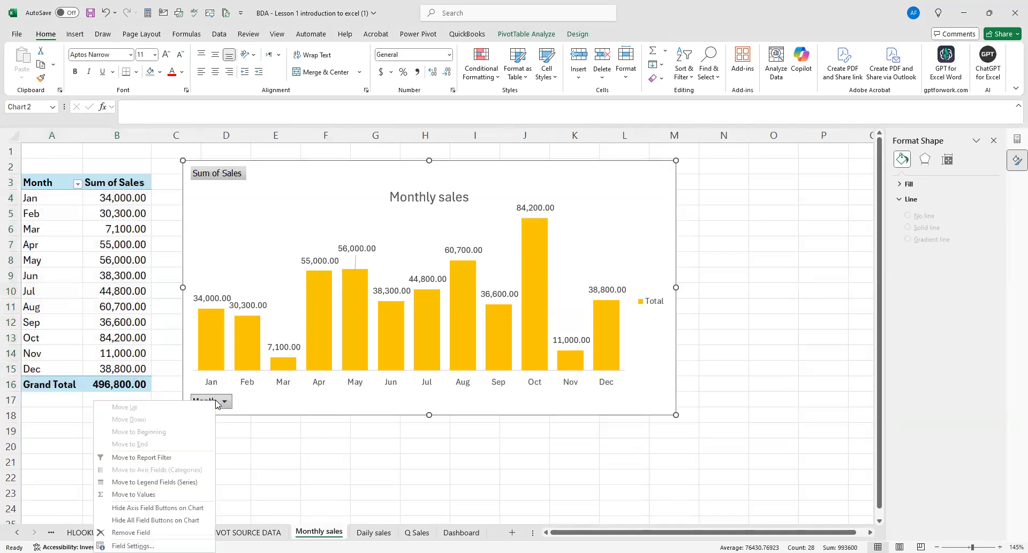
left_click(203, 524)
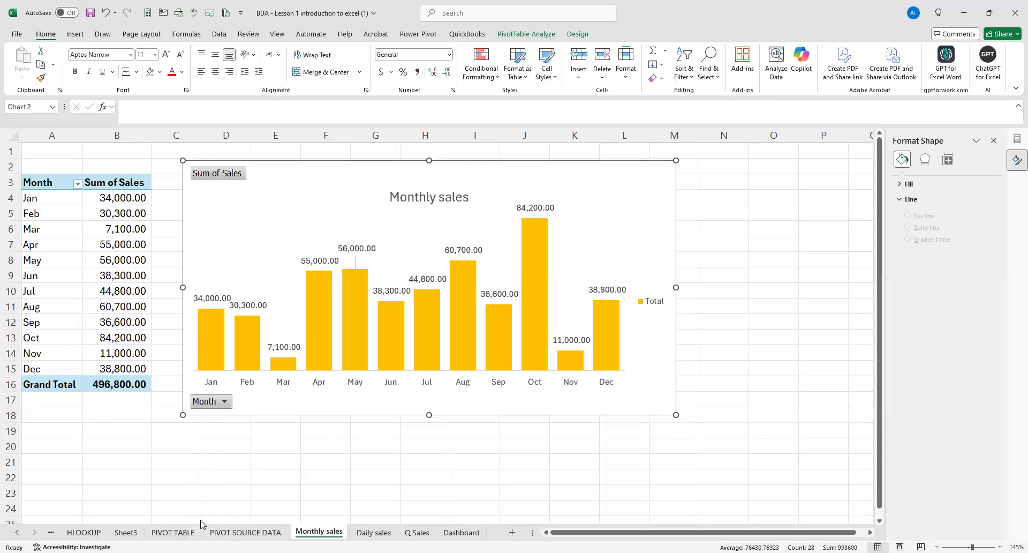
left_click(382, 488)
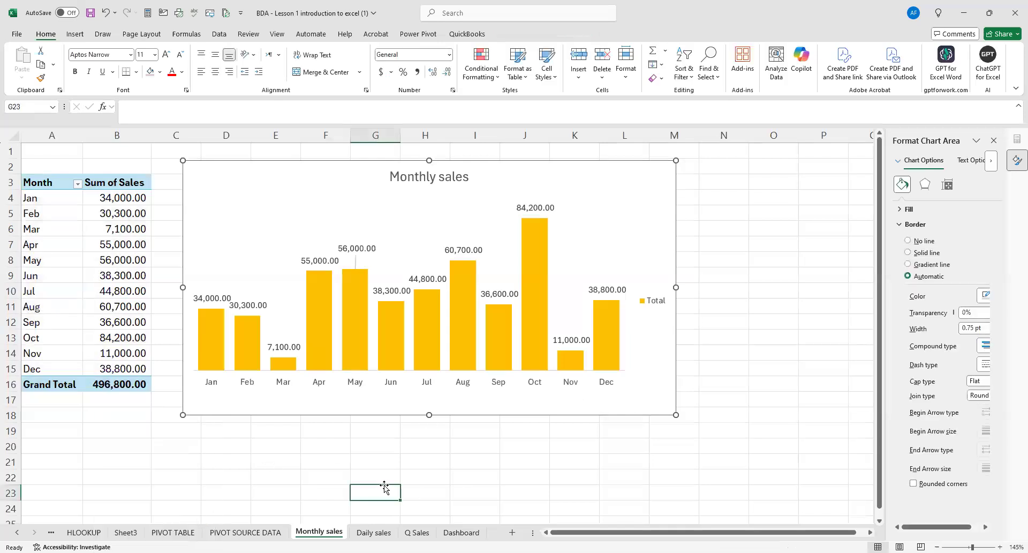
Copy the Monthly sales chart and paste it into the Dashboard sheet at cell A2.
left_click(268, 169)
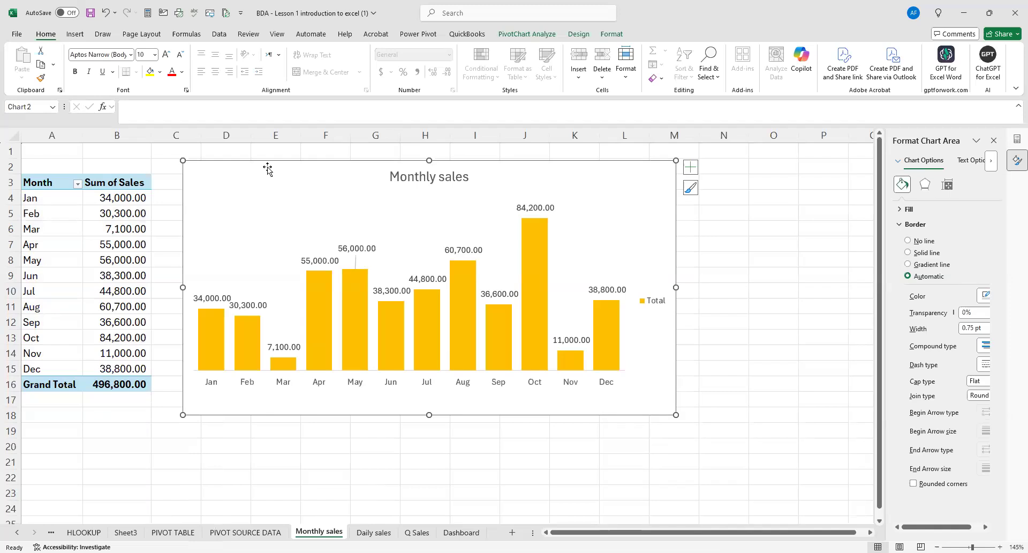
right_click(267, 167)
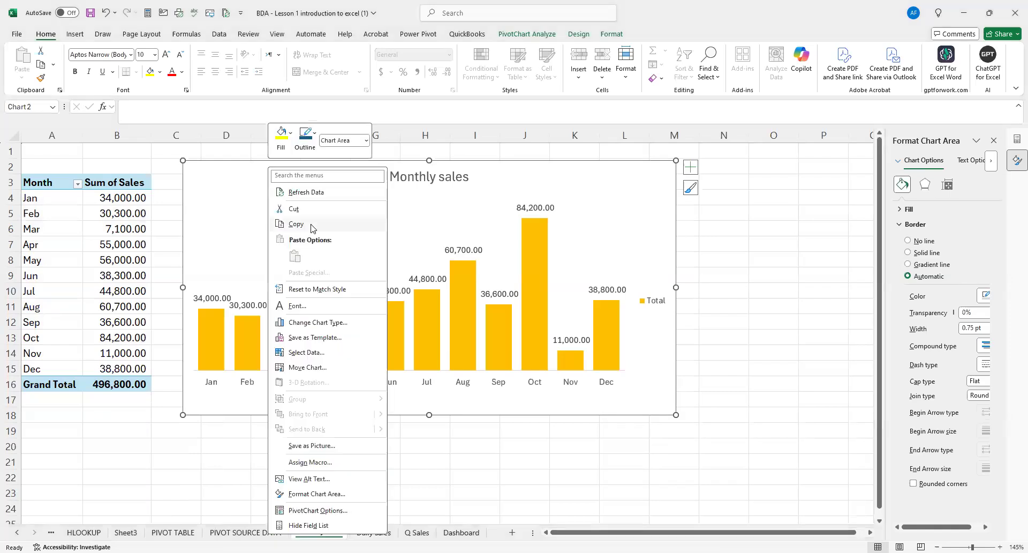
left_click(312, 227)
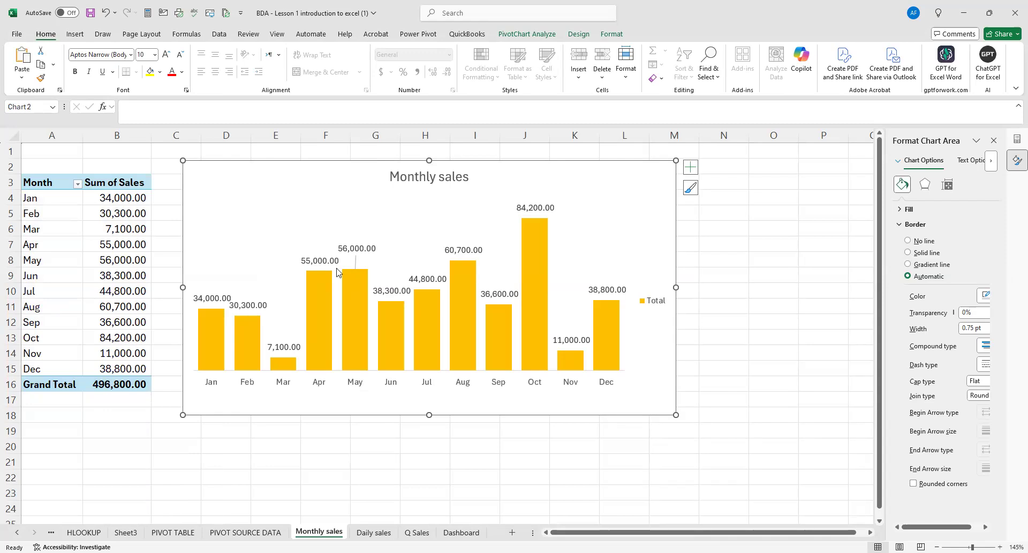
left_click(463, 534)
left_click(44, 167)
key("ctrl+v")
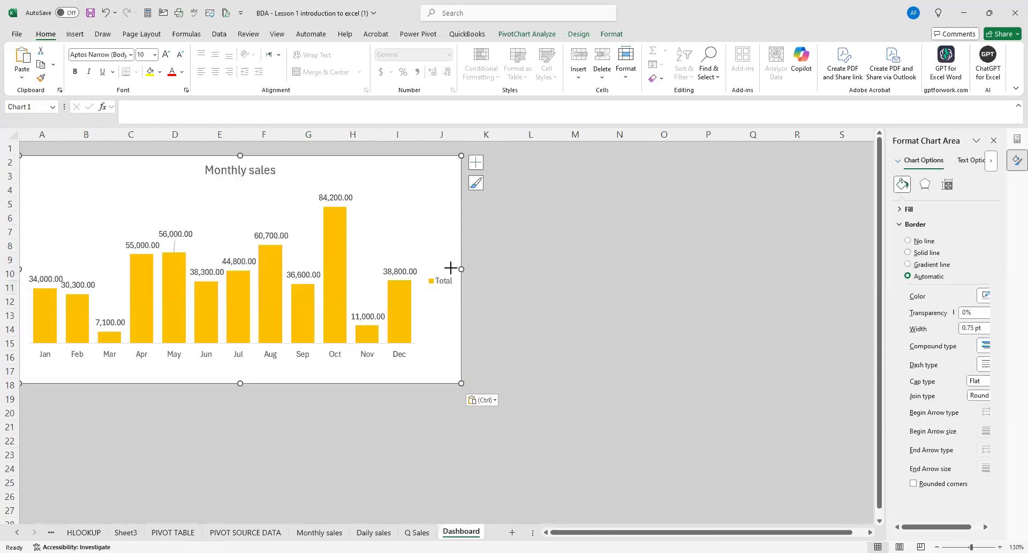
Make the Monthly sales chart on the Dashboard slightly narrower, ending within column J, and slightly taller, ending in row 18.
left_click_drag(450, 267, 450, 269)
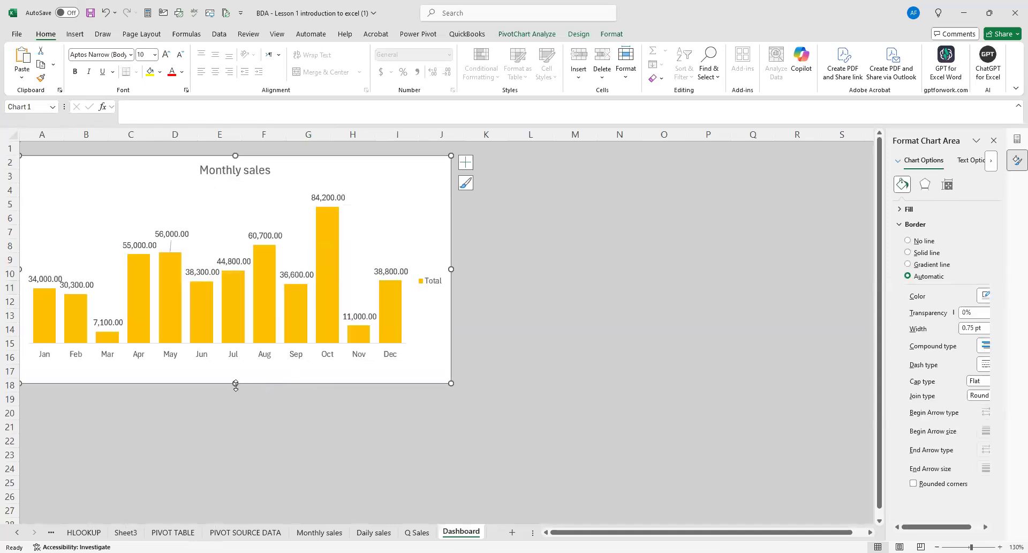
left_click_drag(235, 389, 235, 393)
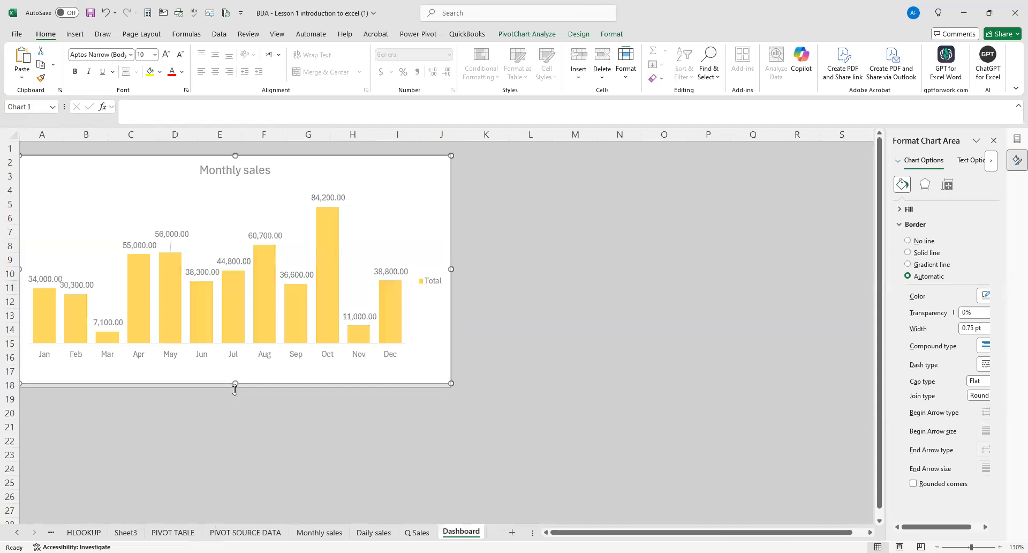
left_click(509, 317)
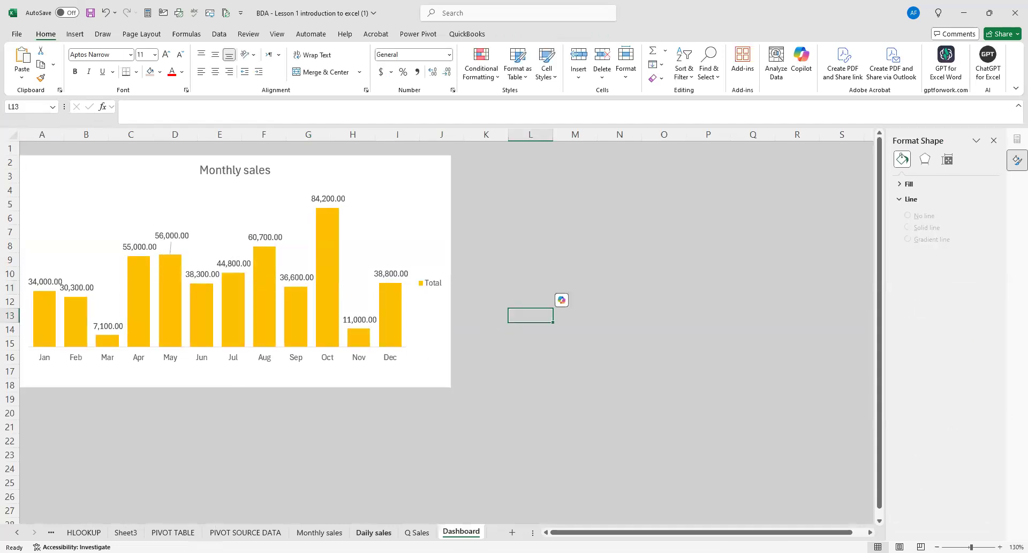
Copy the Daily sales chart from its sheet and paste it at cell A20 of the Dashboard, below the monthly chart.
left_click(373, 532)
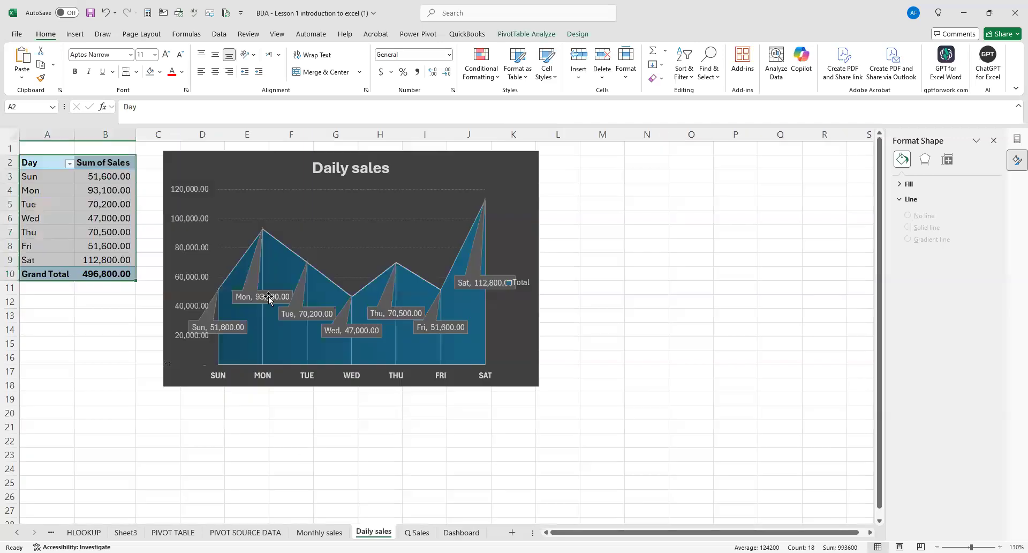
left_click(259, 163)
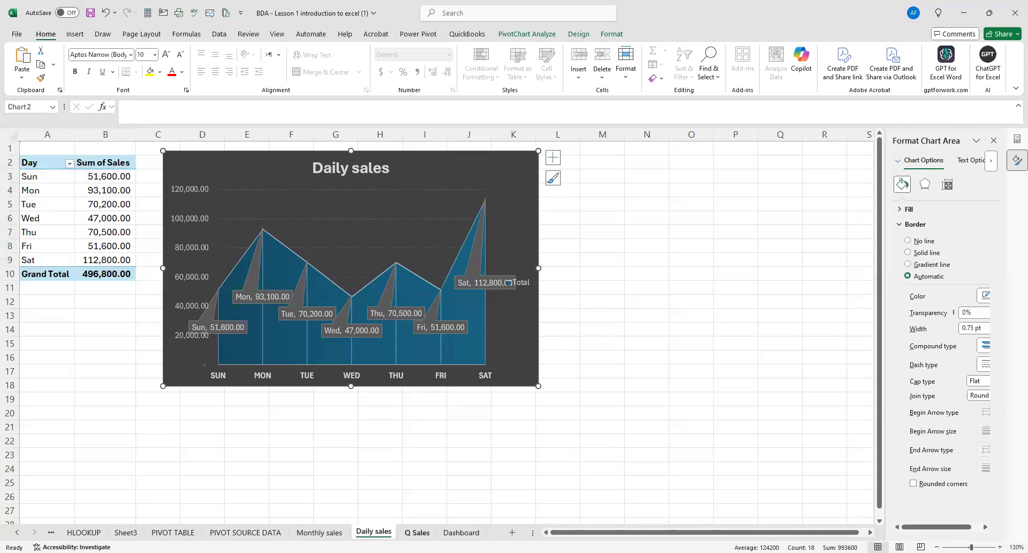
left_click(461, 532)
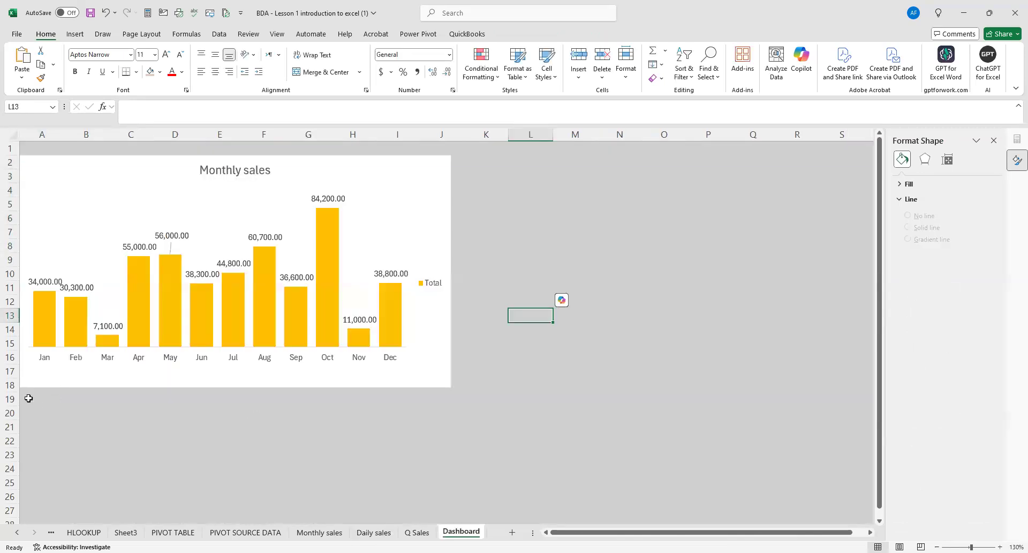
left_click(28, 406)
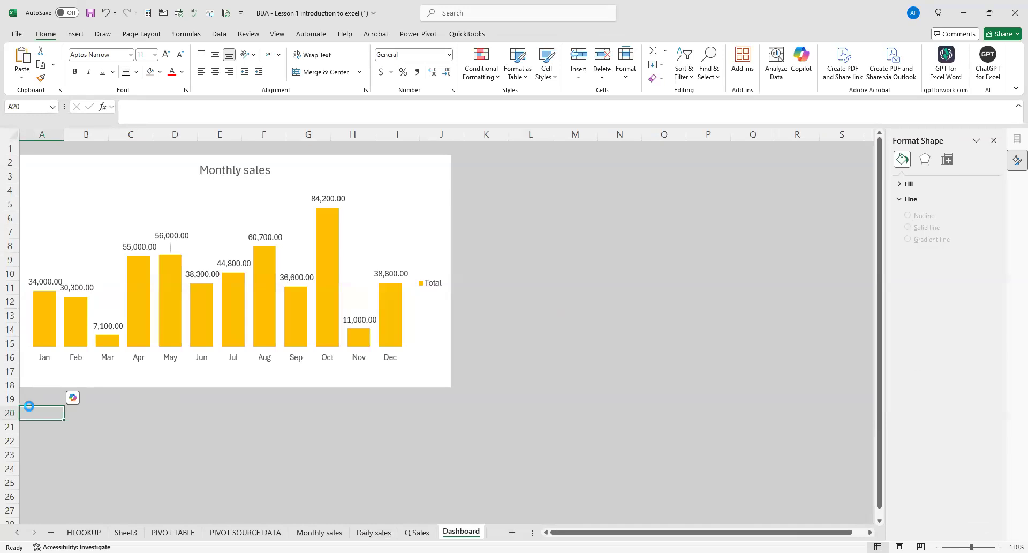
key("ctrl+v")
Widen the Daily sales chart on the Dashboard into column J to roughly match the monthly chart's width.
scroll(322, 391, "down", 3)
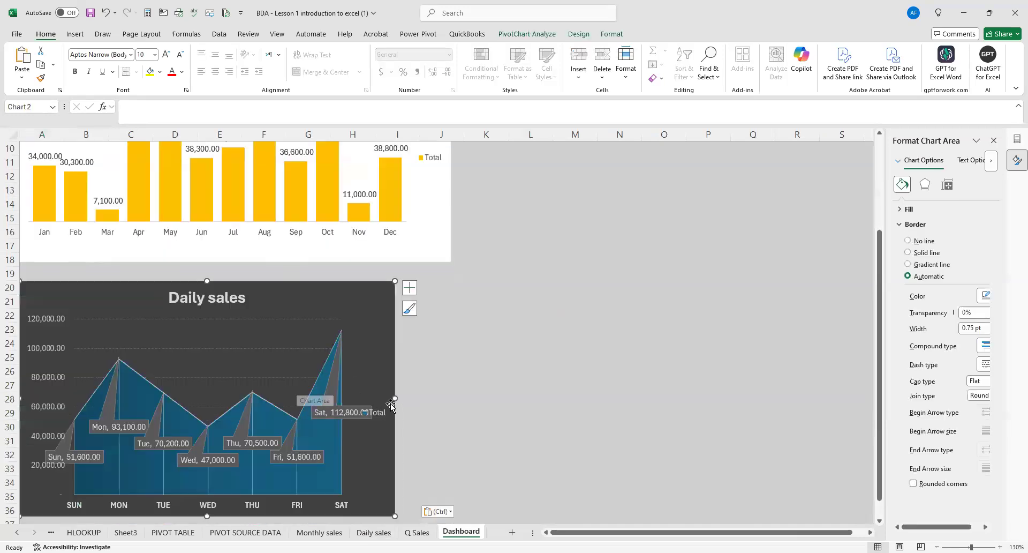
left_click_drag(393, 397, 449, 395)
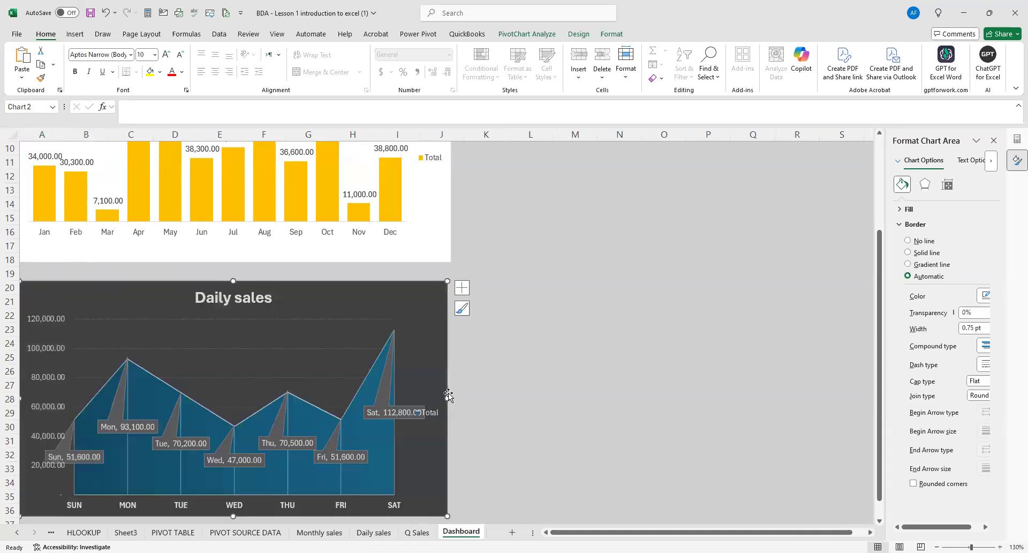
left_click(503, 385)
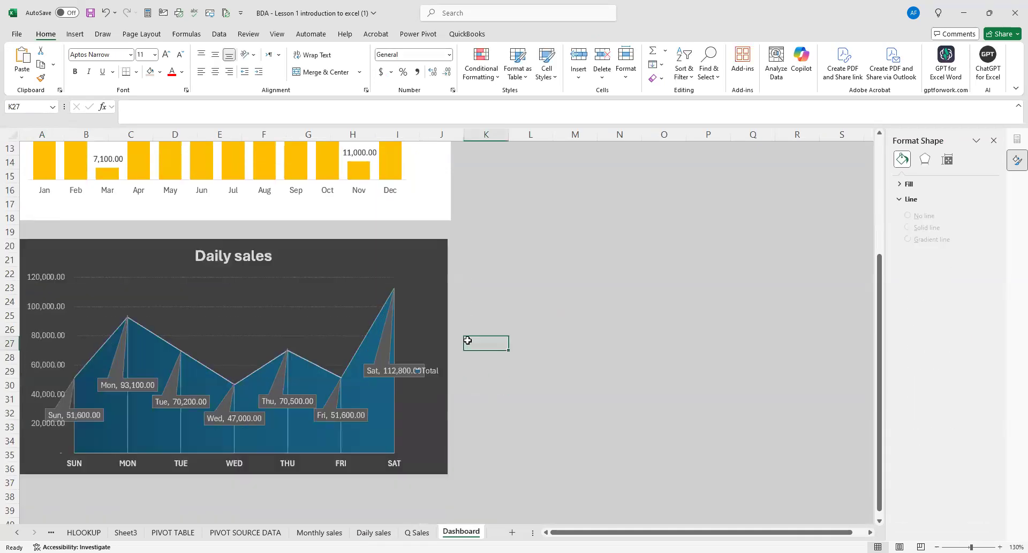
scroll(468, 338, "up", 1)
scroll(468, 335, "down", 1)
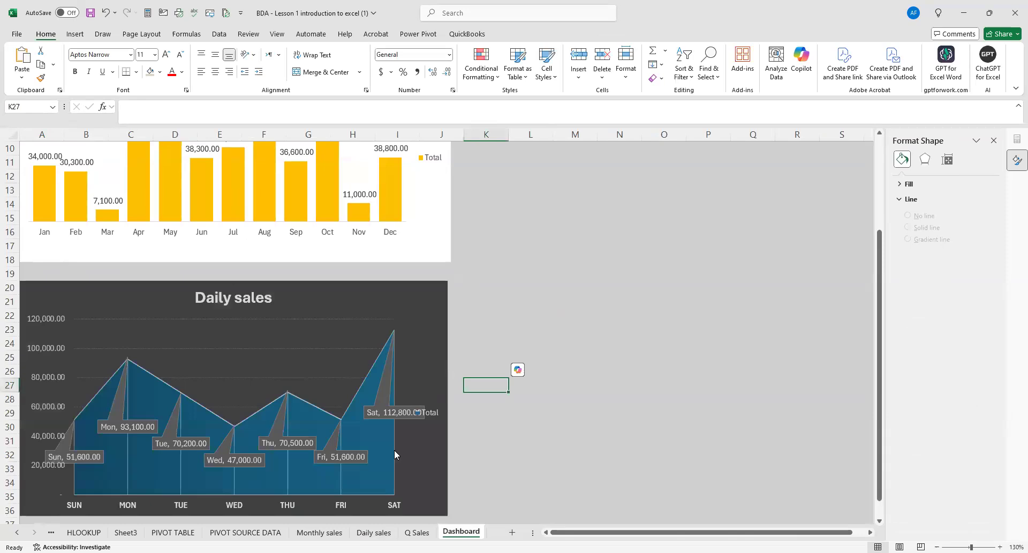
Copy the Q.SALES doughnut chart from the Q Sales sheet and paste it at cell K20 of the Dashboard.
left_click(420, 533)
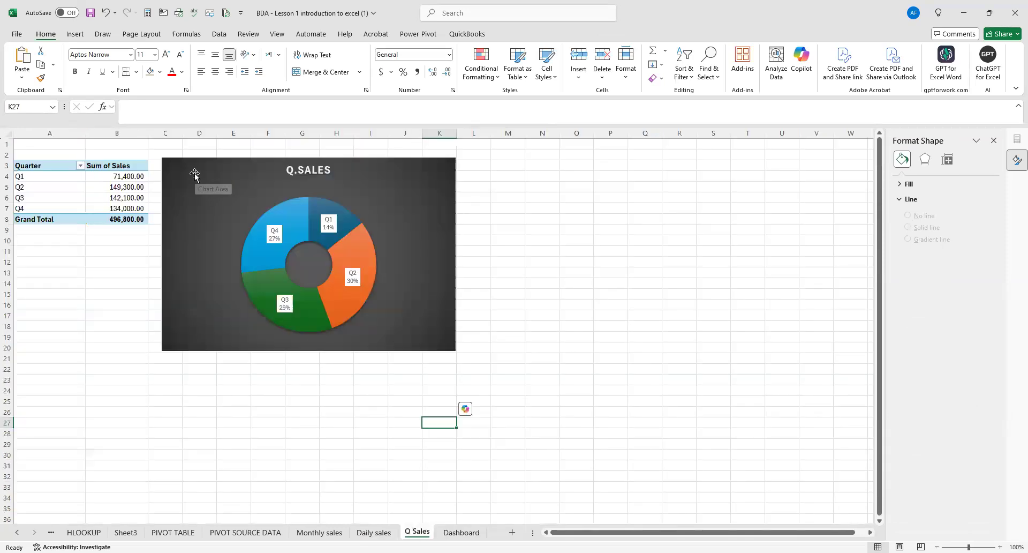
left_click(194, 174)
left_click(458, 532)
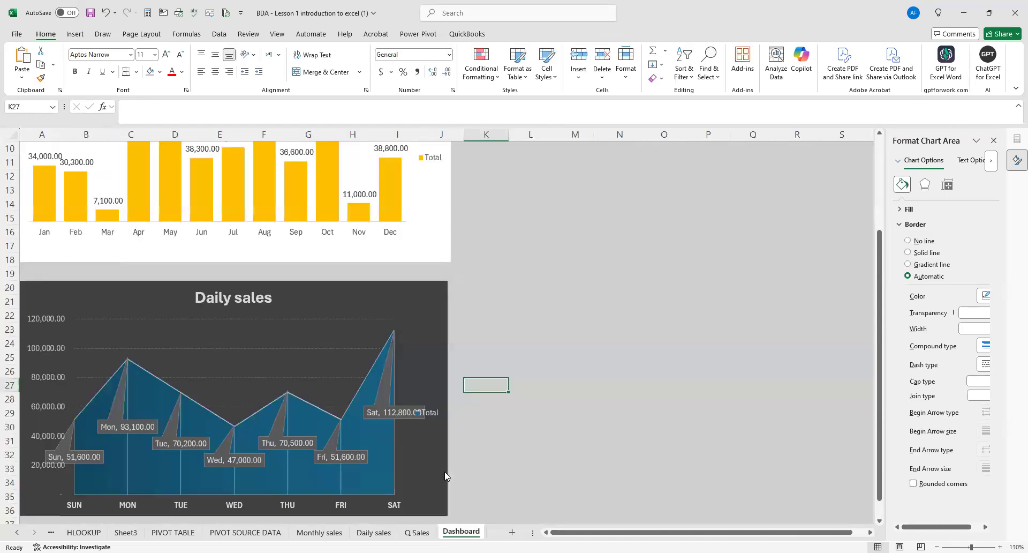
left_click(503, 289)
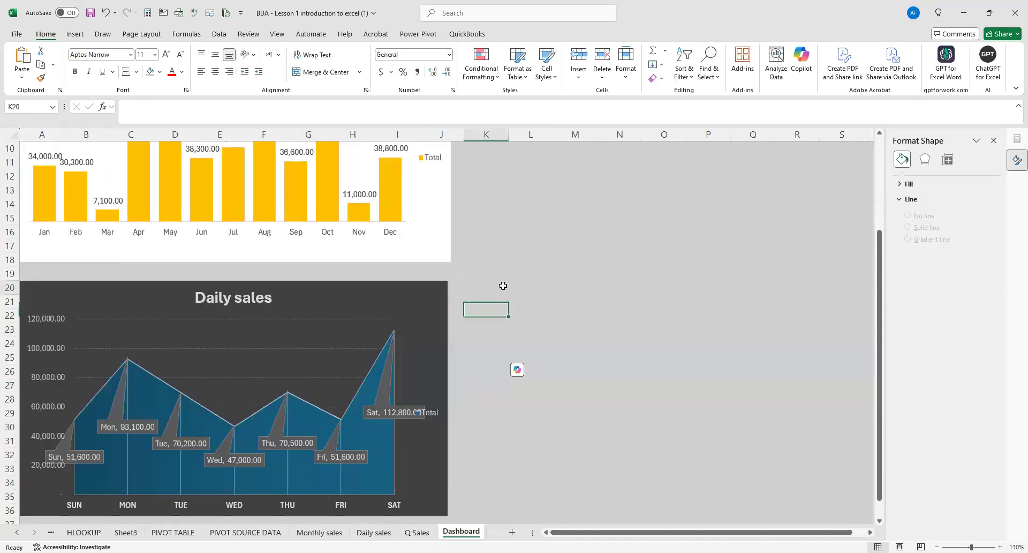
right_click(533, 284)
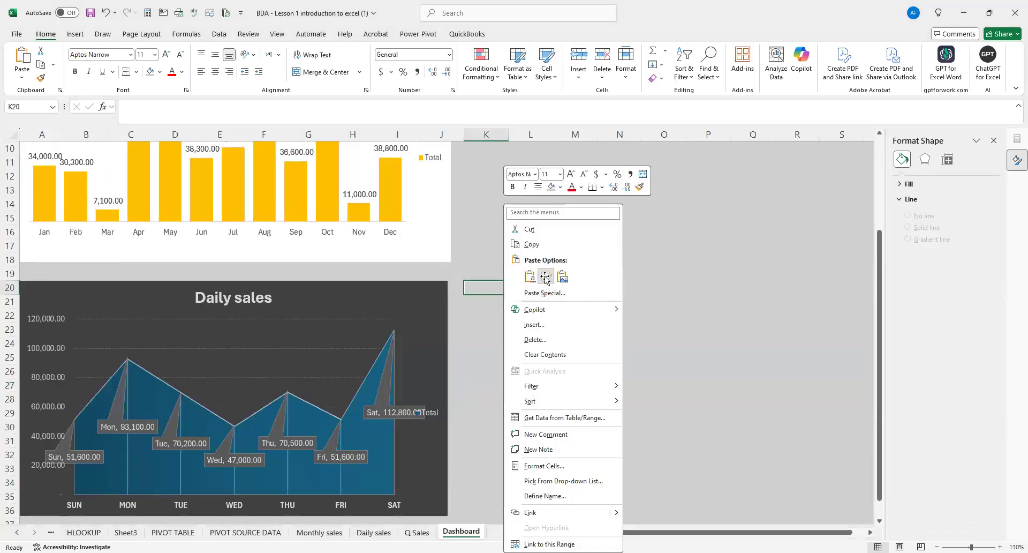
left_click(546, 277)
Shrink the Q.SALES chart to end in row 36, level with the Daily sales chart, and narrow it to end within column R.
scroll(650, 409, "down", 3)
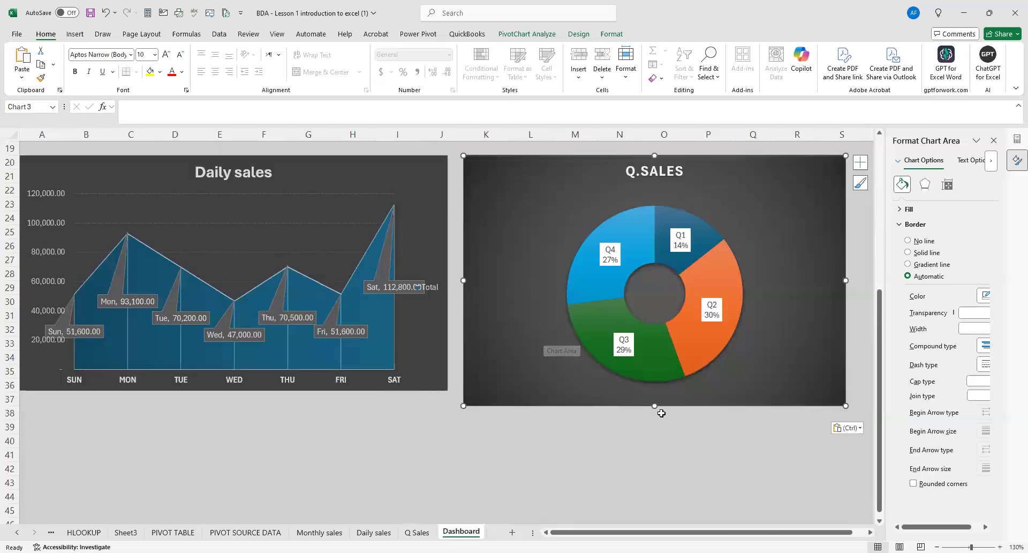
mouse_move(655, 406)
left_mouse_down()
mouse_move(654, 379)
mouse_move(654, 389)
left_mouse_up()
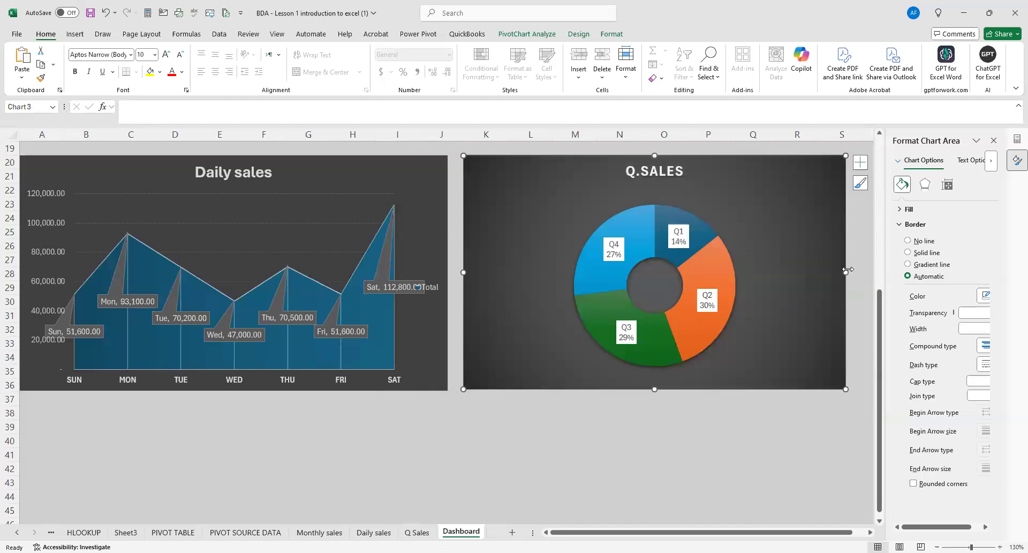
left_click_drag(842, 270, 816, 269)
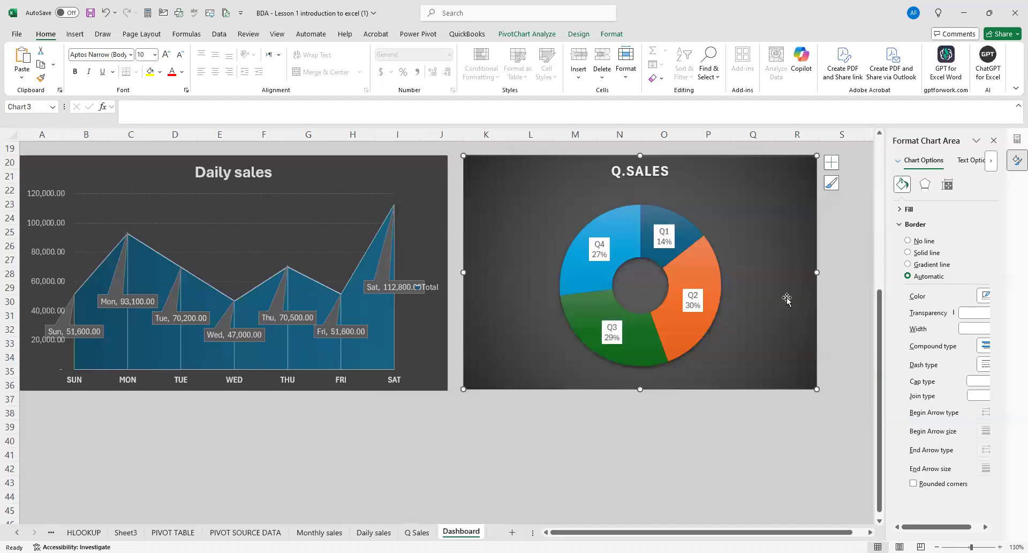
scroll(786, 299, "up", 3)
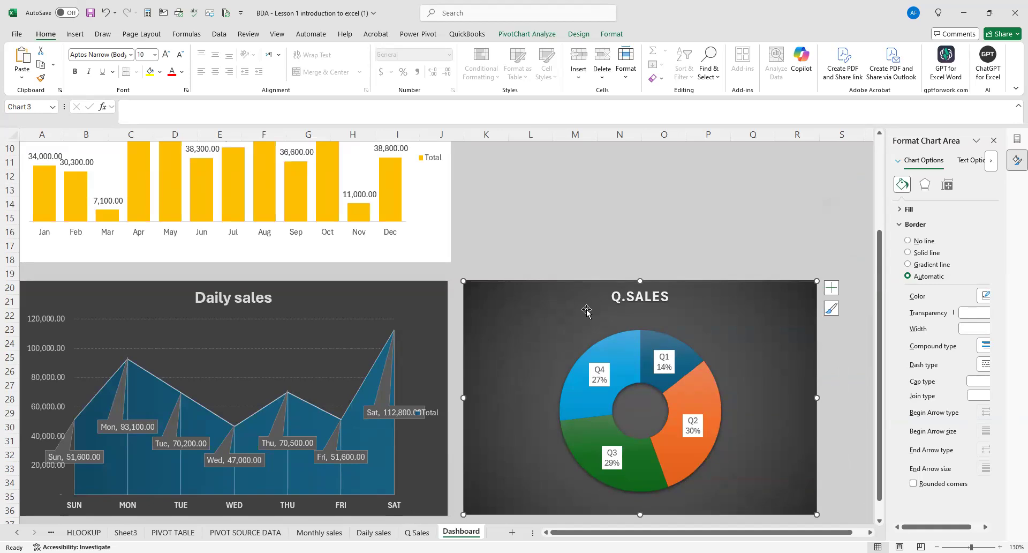
Apply the third chart style, with the light grey gradient background, to the Q.SALES chart on the Dashboard.
left_click(579, 35)
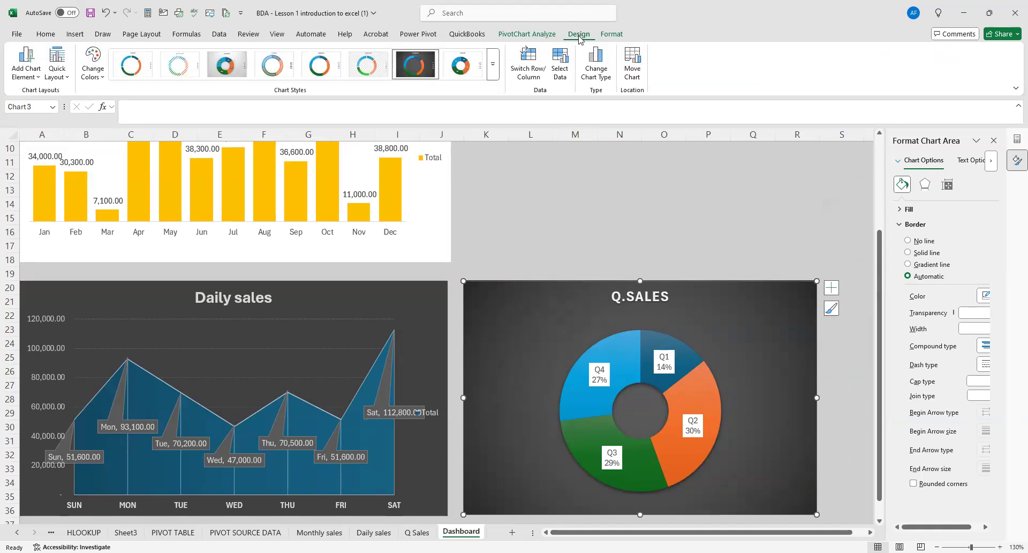
left_click(239, 70)
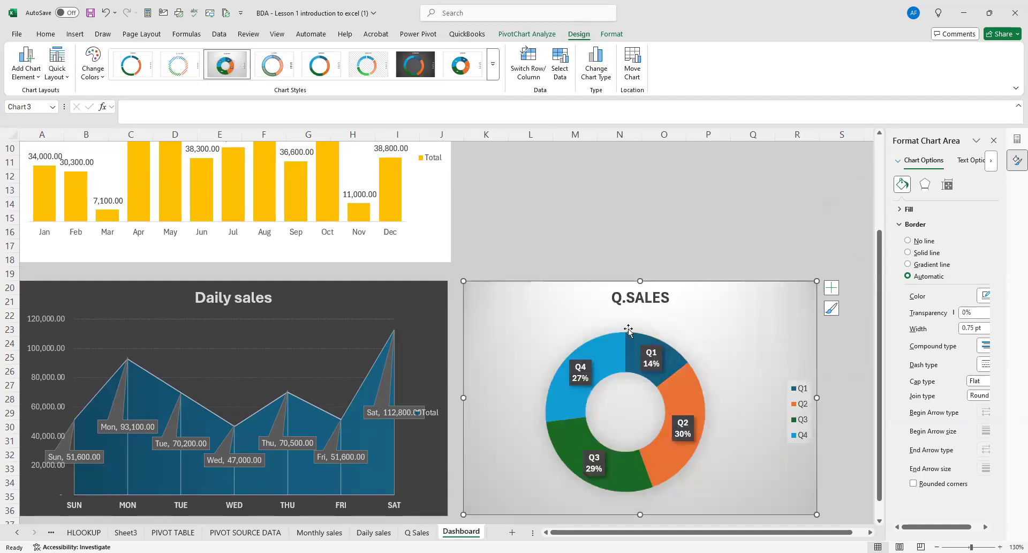
scroll(701, 303, "down", 1)
scroll(702, 316, "up", 3)
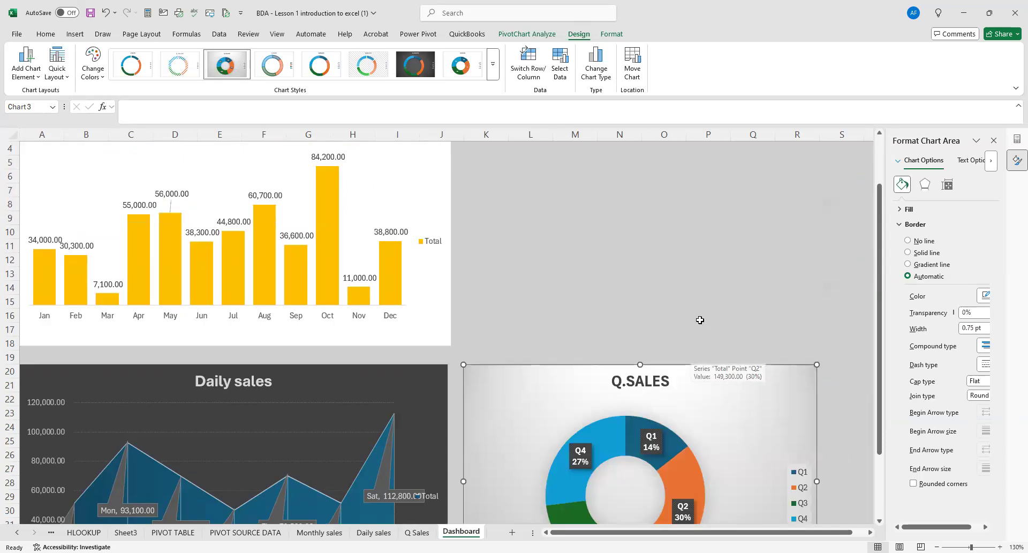
Delete the legend from the Q.SALES chart on the Dashboard and deselect the chart.
scroll(701, 319, "down", 3)
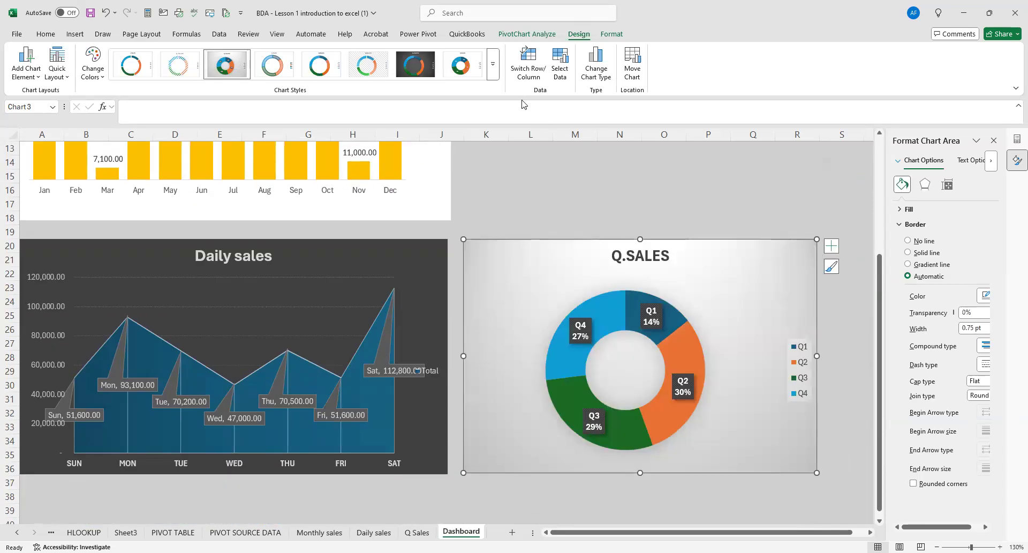
left_click(493, 64)
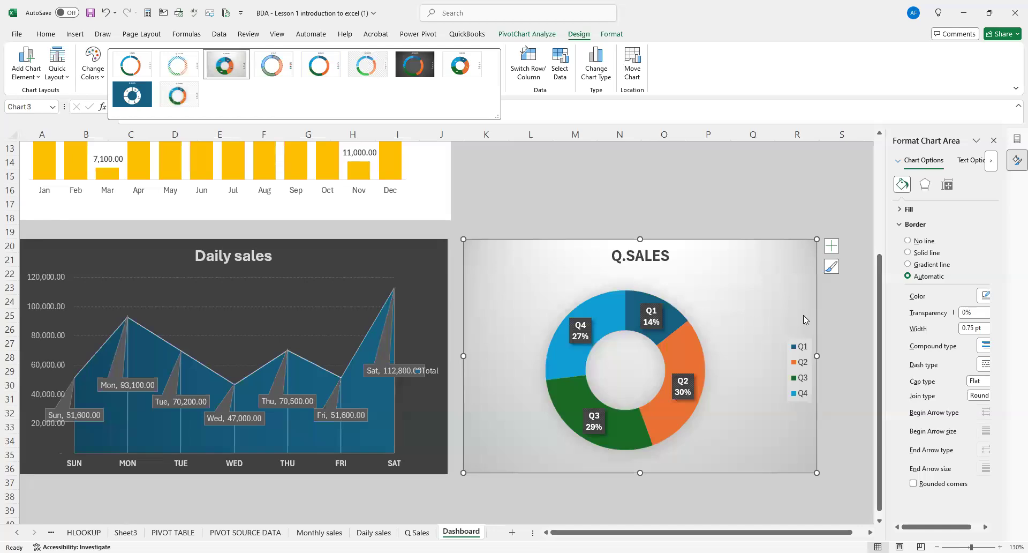
left_click(797, 343)
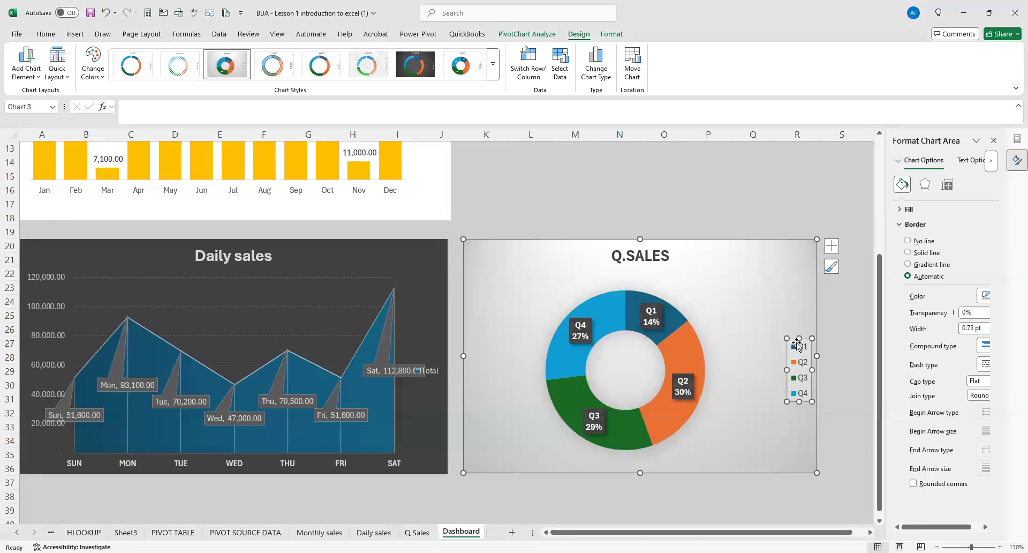
key("Escape")
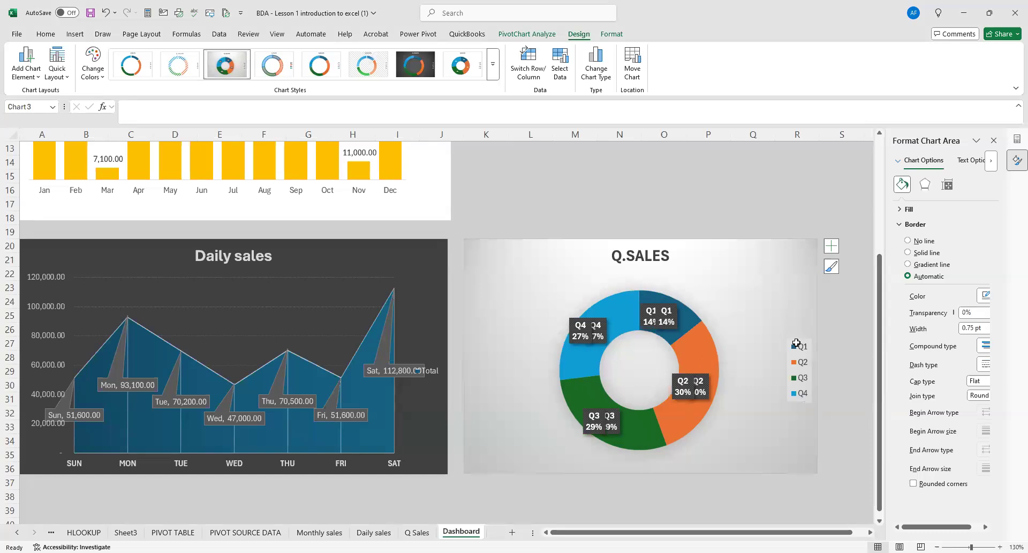
scroll(796, 343, "up", 4)
scroll(732, 310, "down", 3)
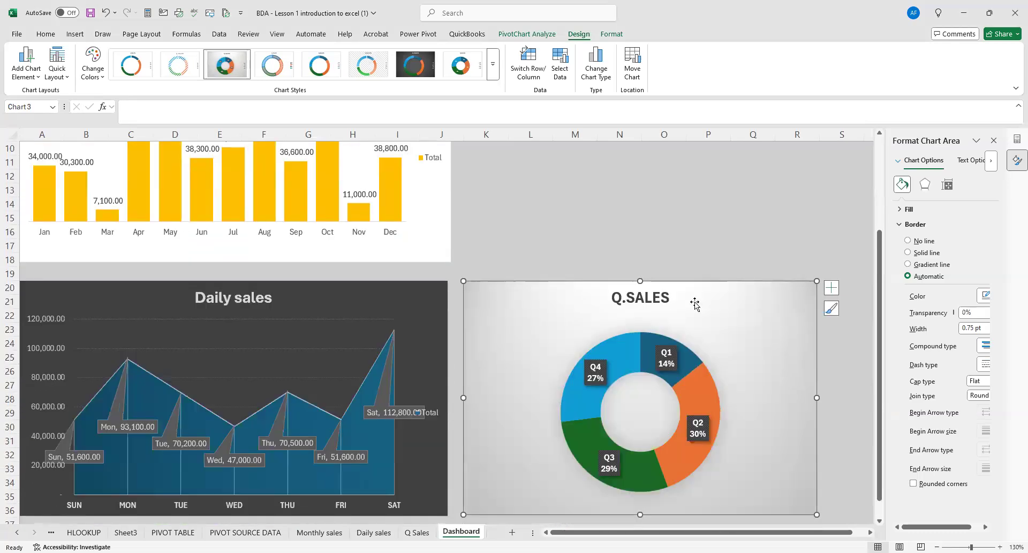
left_click(603, 243)
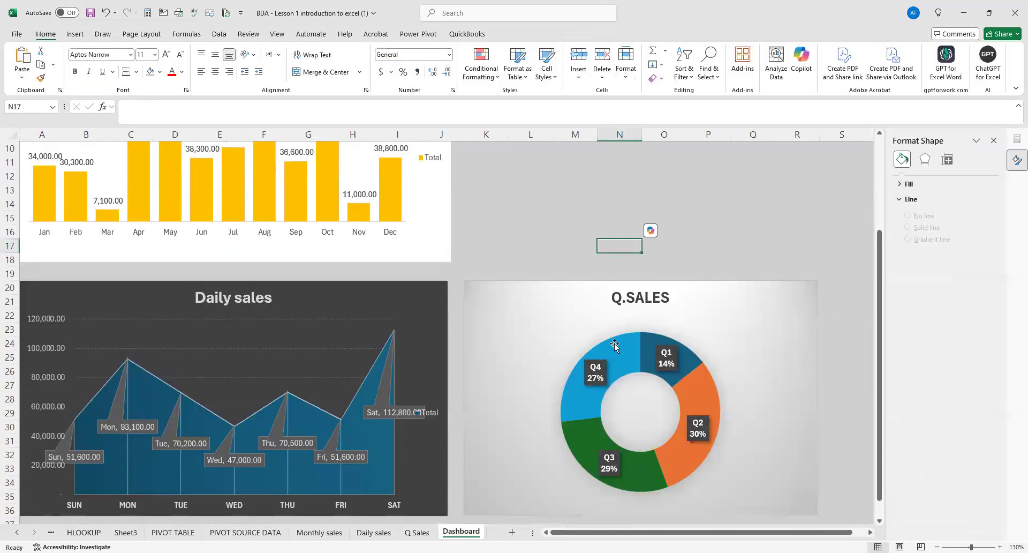
Review the layout of the Monthly sales, Daily sales and Q.SALES charts on the Dashboard.
scroll(612, 344, "down", 2)
scroll(612, 343, "up", 3)
scroll(612, 338, "down", 2)
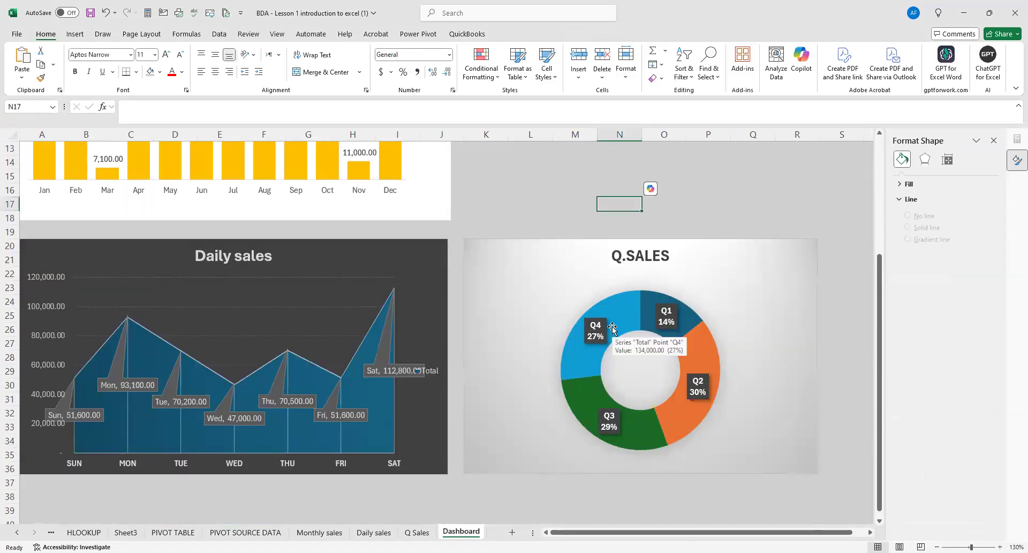
scroll(612, 330, "up", 2)
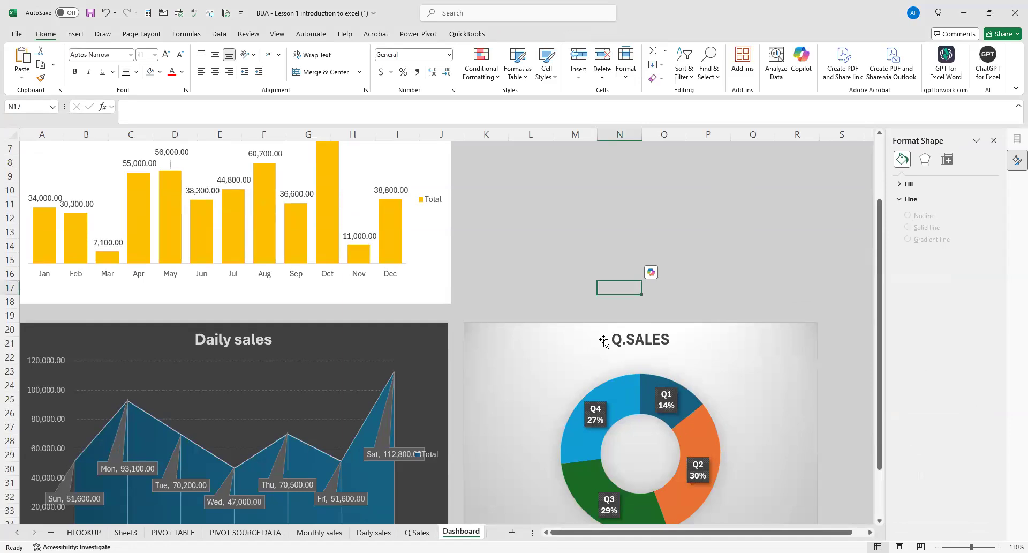
scroll(615, 338, "down", 3)
scroll(632, 338, "up", 5)
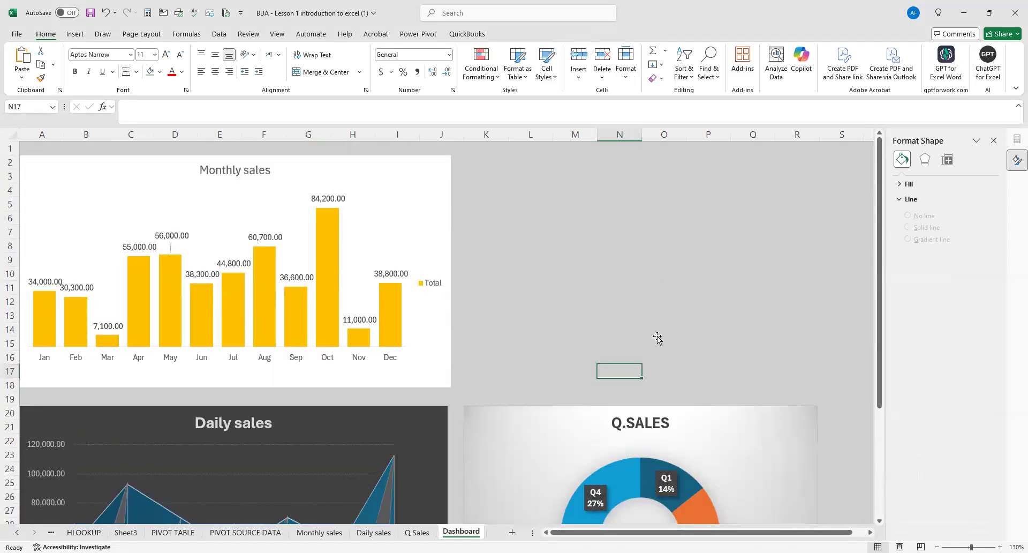
scroll(630, 332, "down", 3)
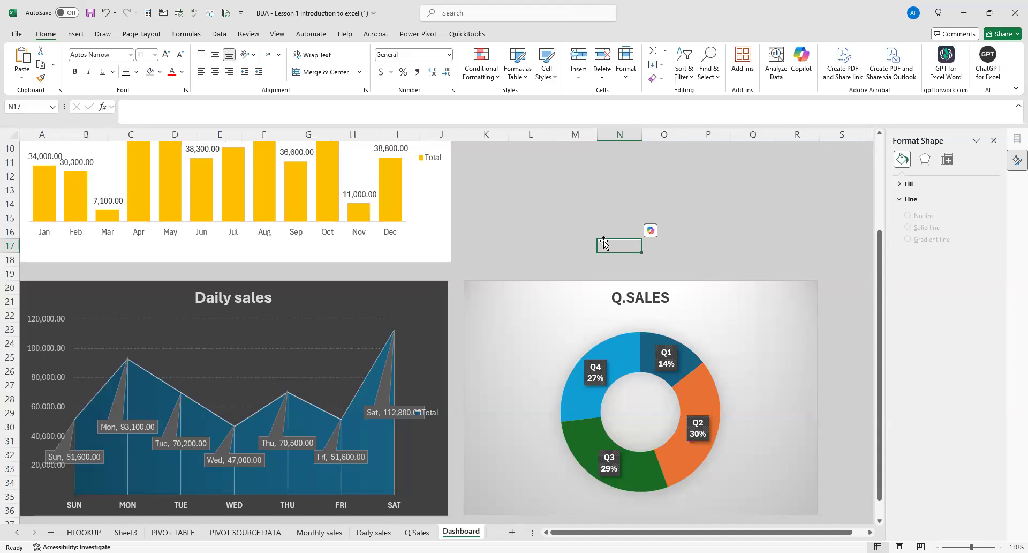
scroll(297, 300, "up", 3)
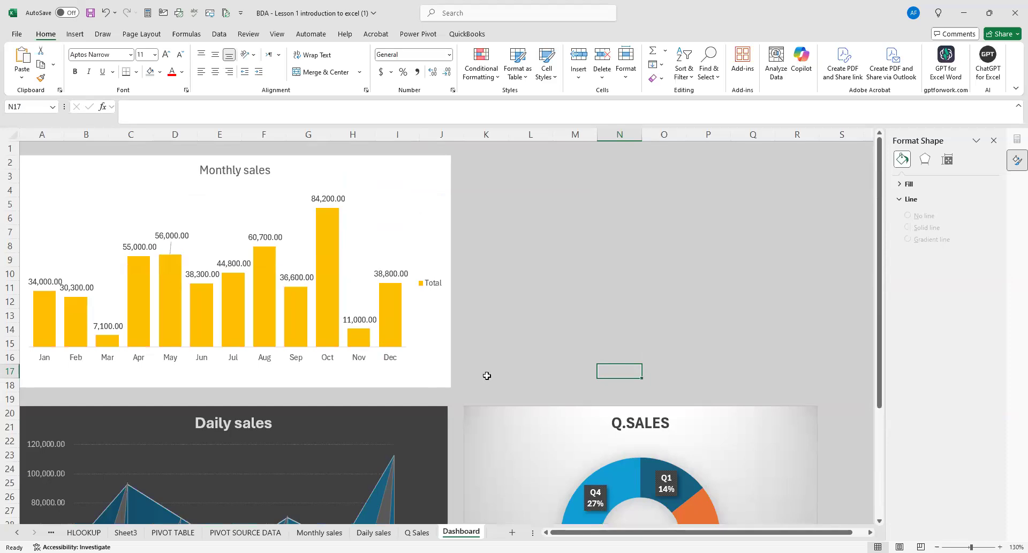
scroll(486, 377, "down", 3)
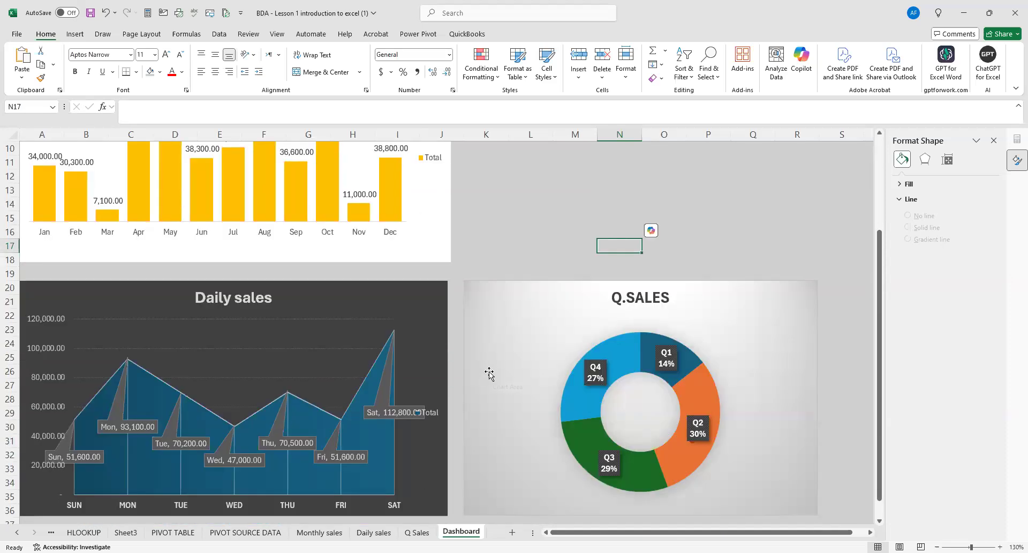
scroll(509, 282, "down", 2)
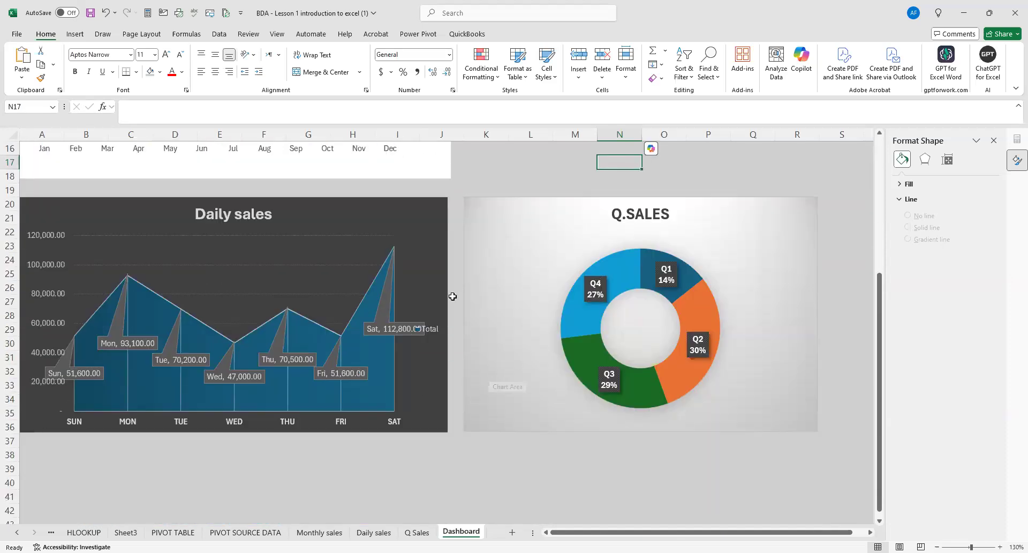
scroll(487, 345, "up", 3)
scroll(488, 345, "up", 2)
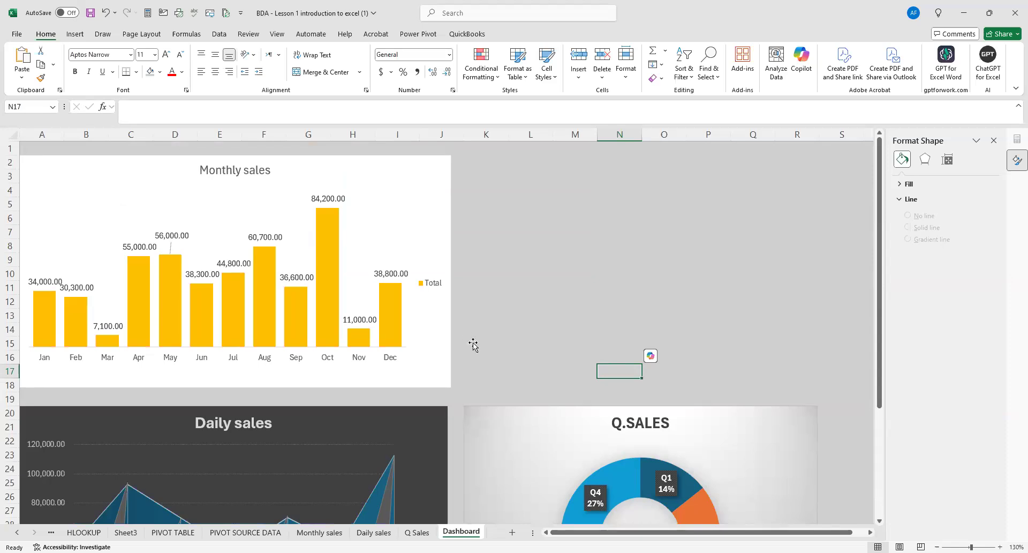
scroll(471, 346, "down", 4)
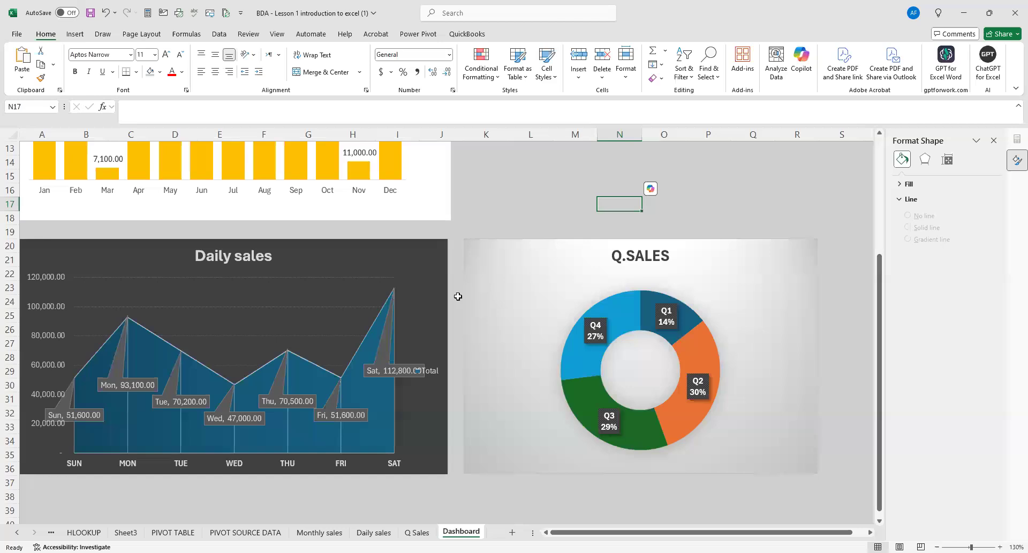
scroll(388, 311, "up", 2)
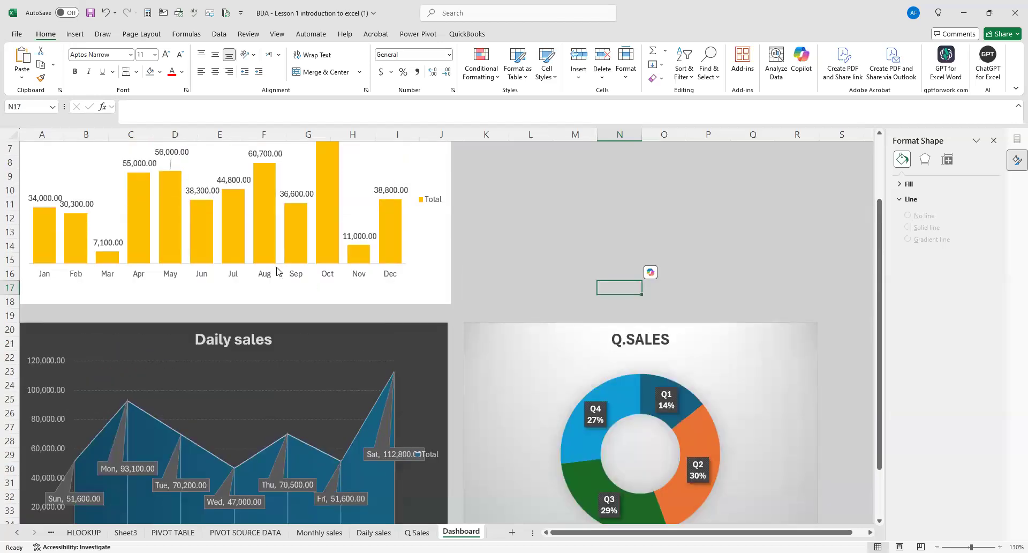
scroll(277, 271, "up", 2)
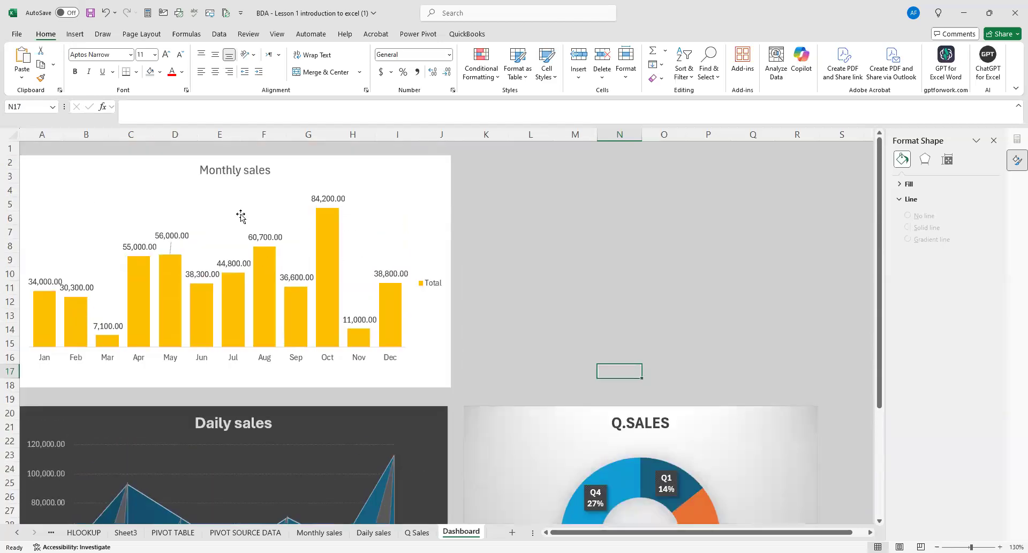
left_click(150, 168)
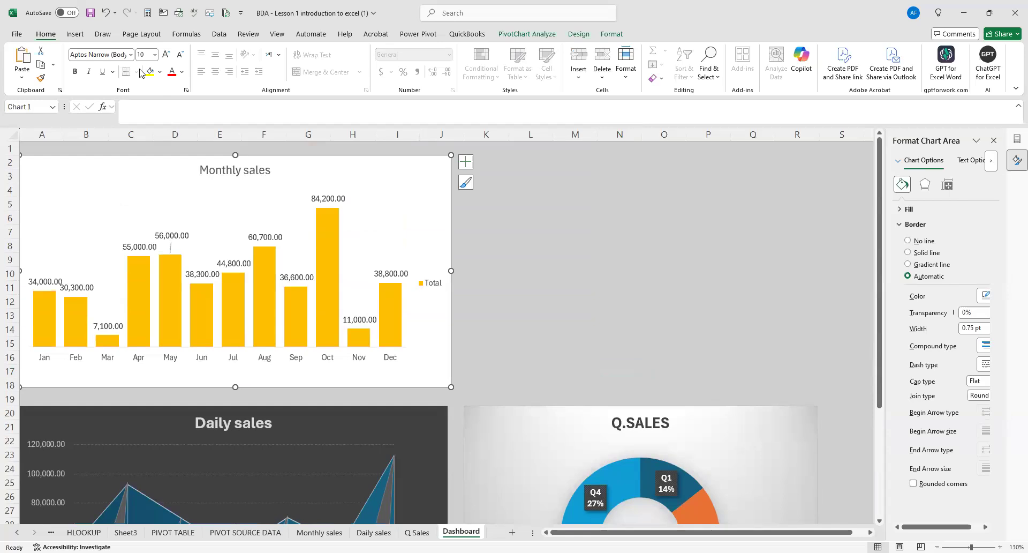
left_click(75, 35)
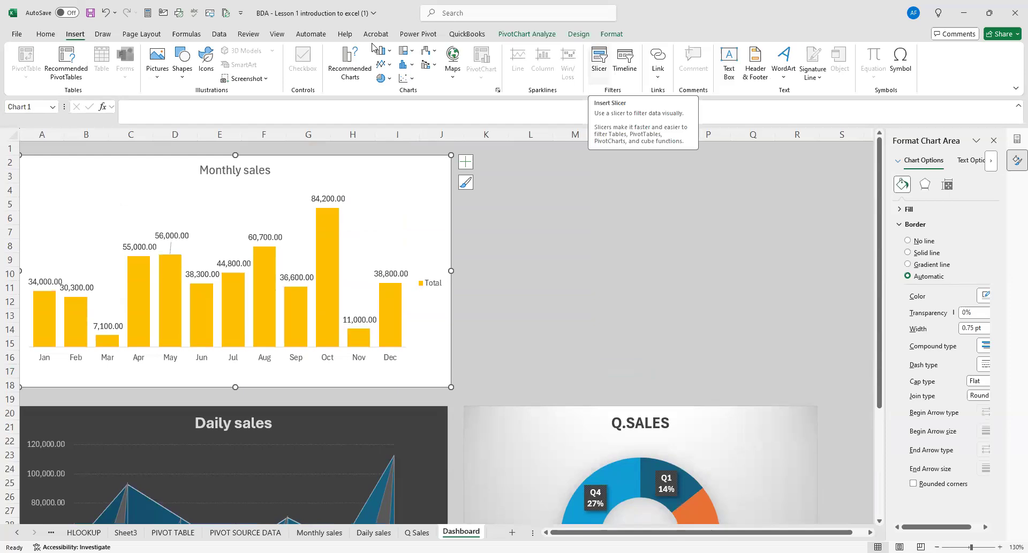
left_click(598, 60)
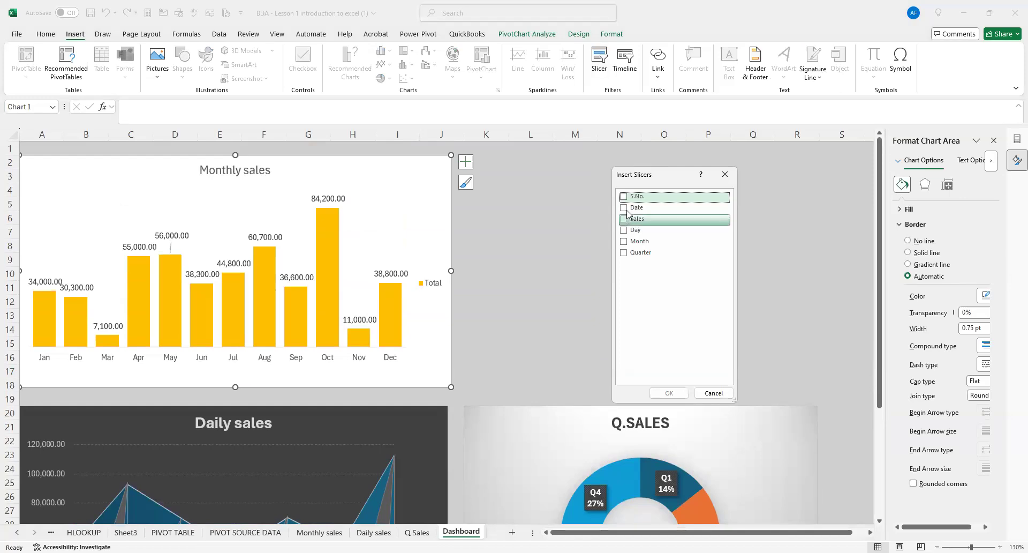
left_click(623, 230)
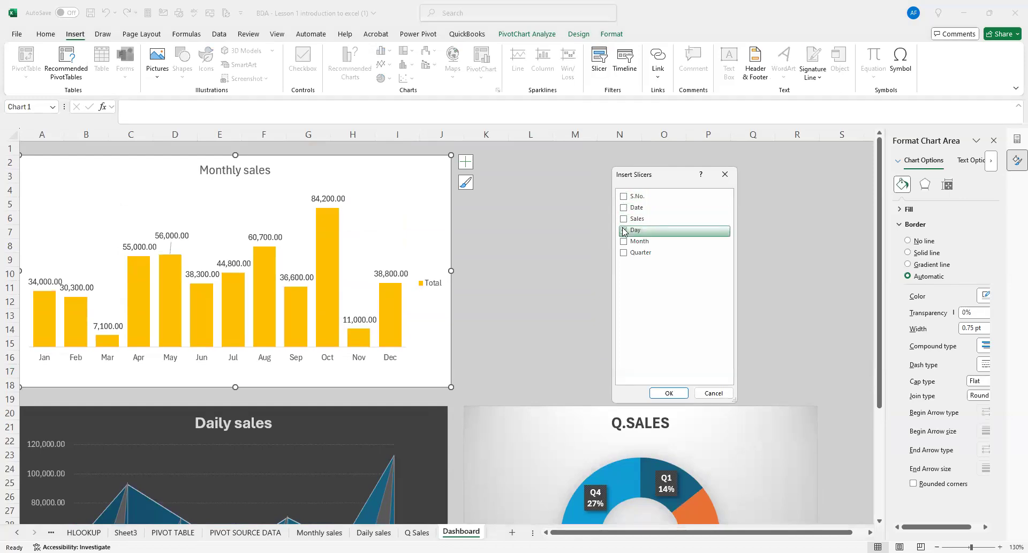
left_click(625, 242)
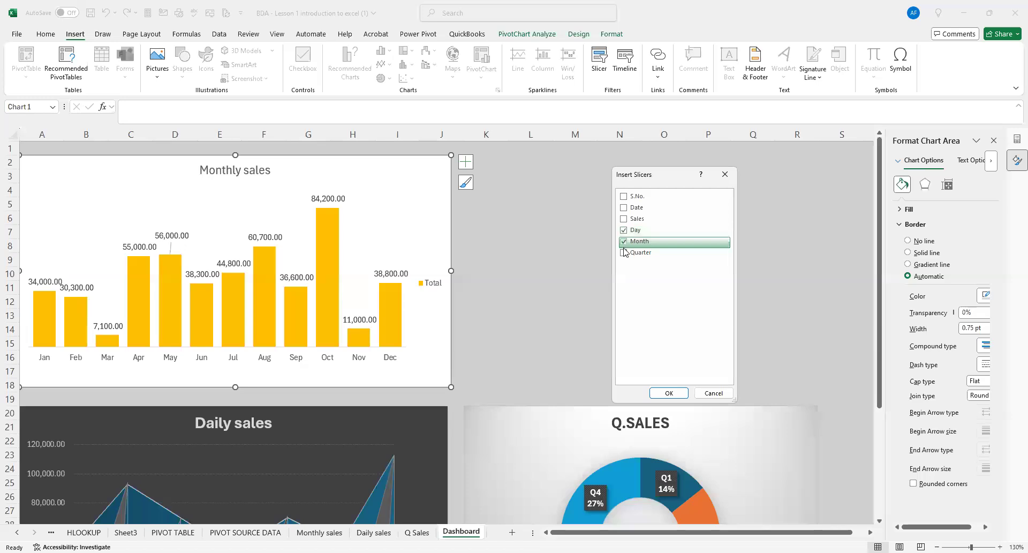
left_click(625, 254)
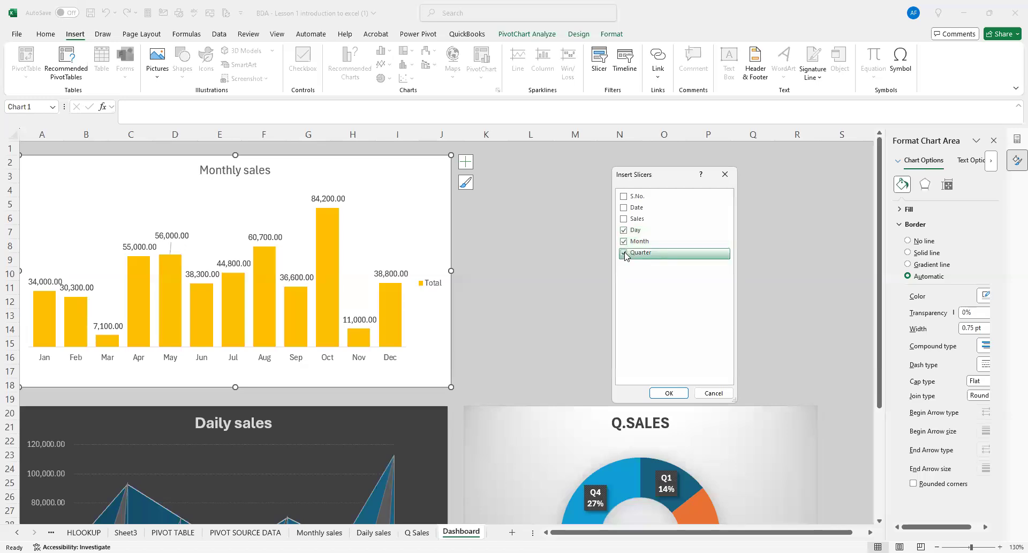
left_click(669, 393)
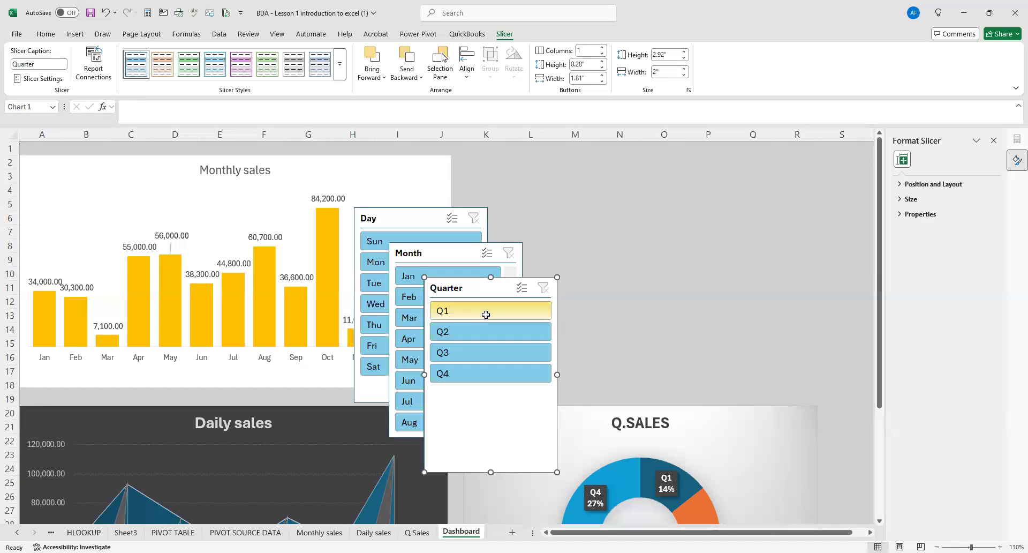
key("ctrl+z")
Insert slicers for the Day, Month and Quarter fields, based on the Monthly sales chart.
left_click(330, 163)
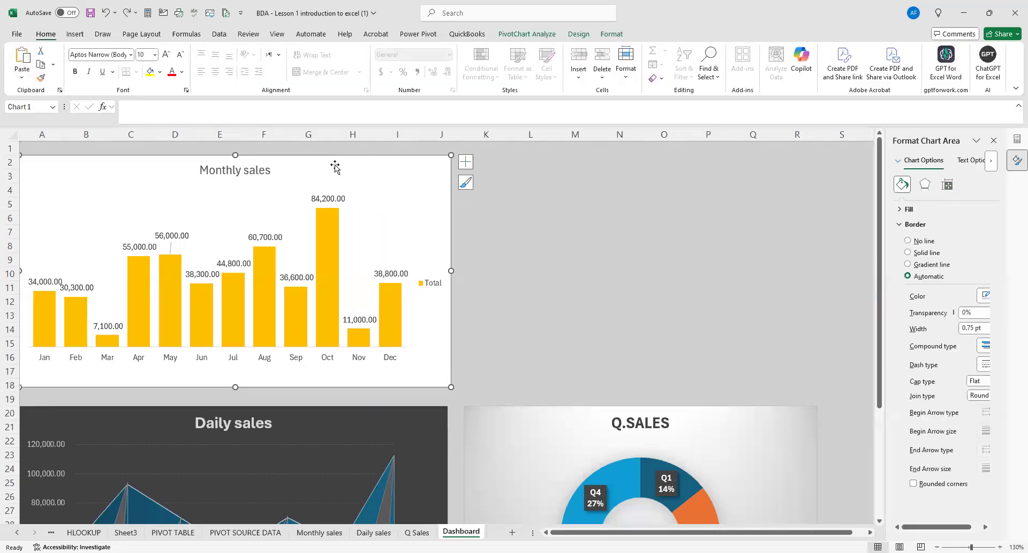
left_click(75, 34)
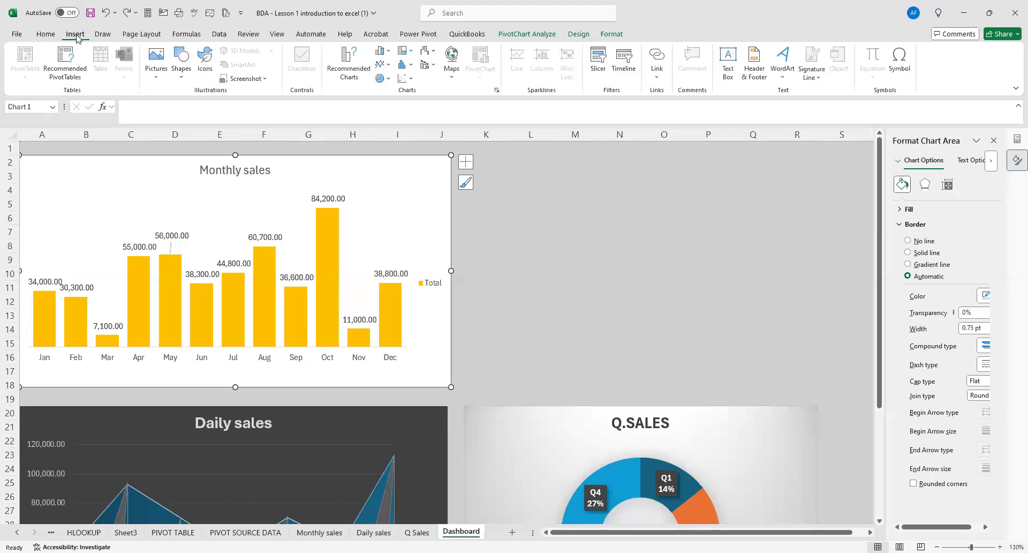
left_click(599, 63)
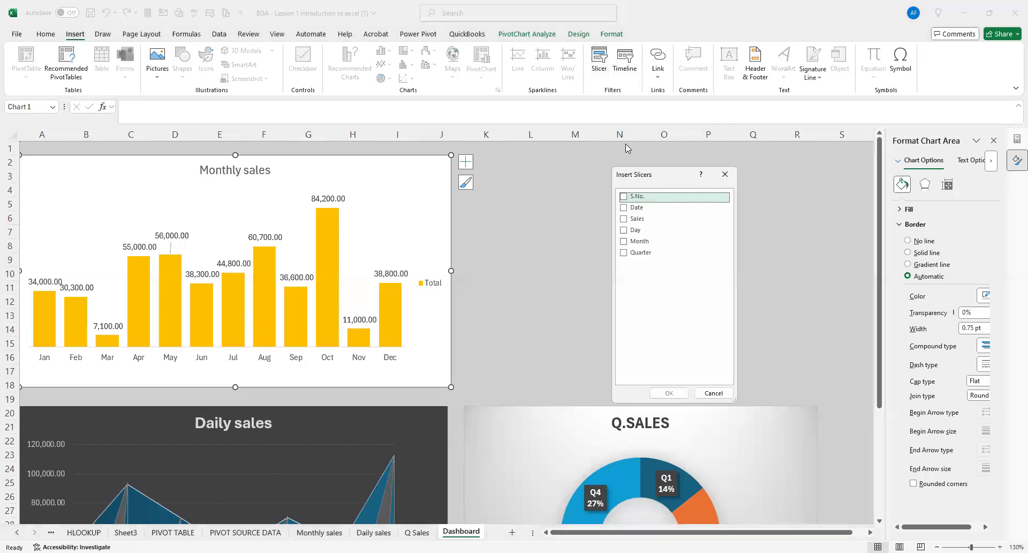
left_click(624, 230)
left_click(624, 242)
left_click(624, 253)
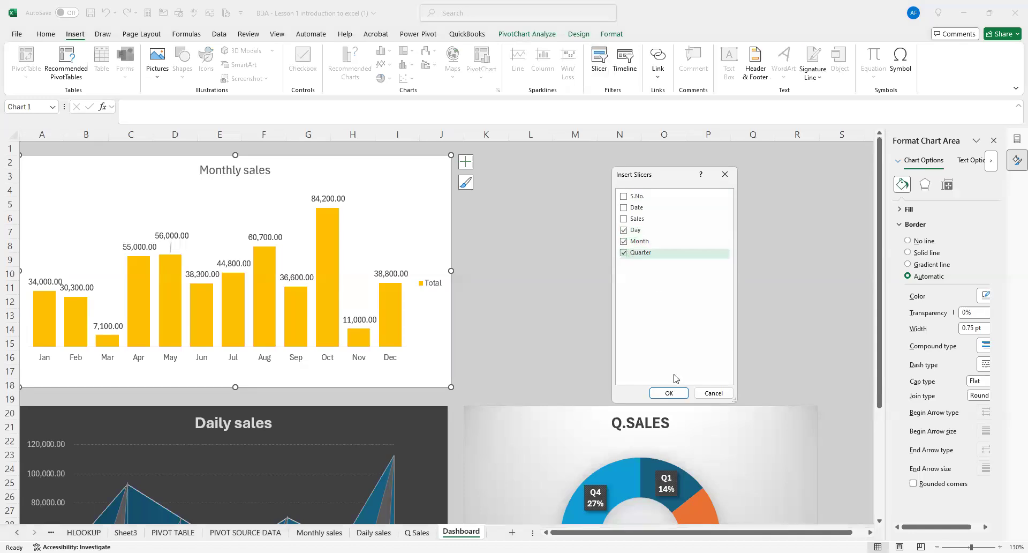
left_click(669, 393)
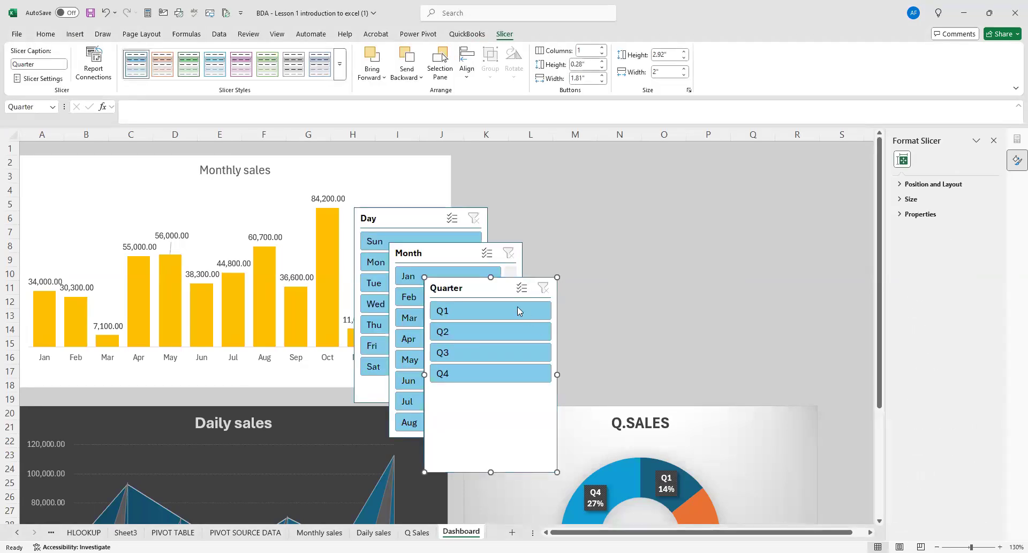
Arrange the Day, Month and Quarter slicers side by side in that order above the Q.SALES chart, with their tops in about row 5.
left_click_drag(488, 288, 751, 255)
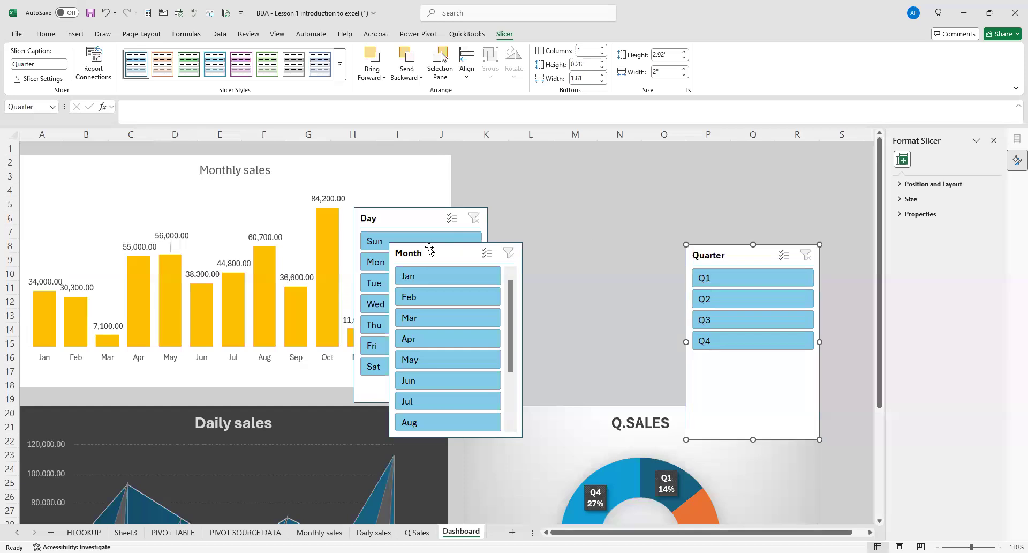
left_click_drag(429, 248, 589, 191)
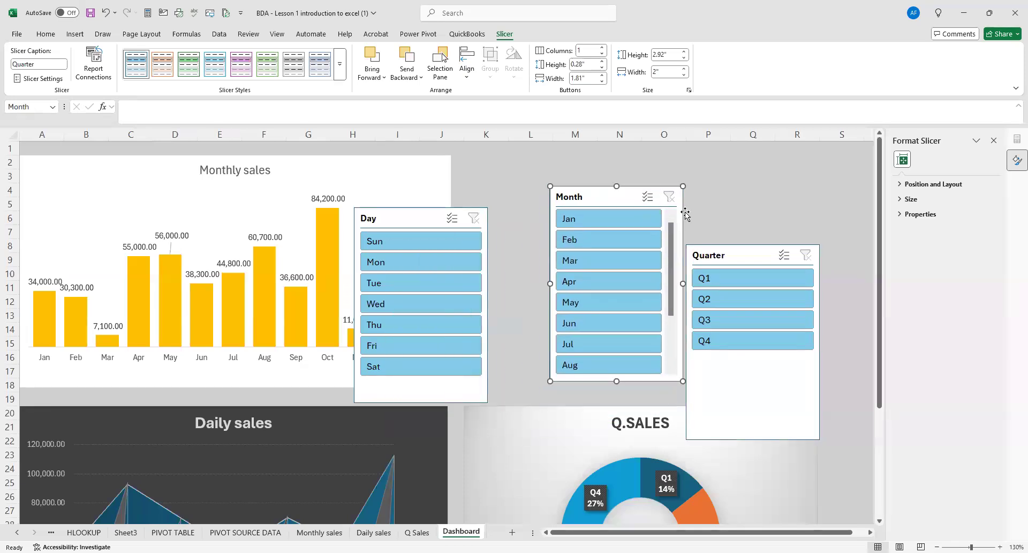
left_click_drag(722, 255, 802, 249)
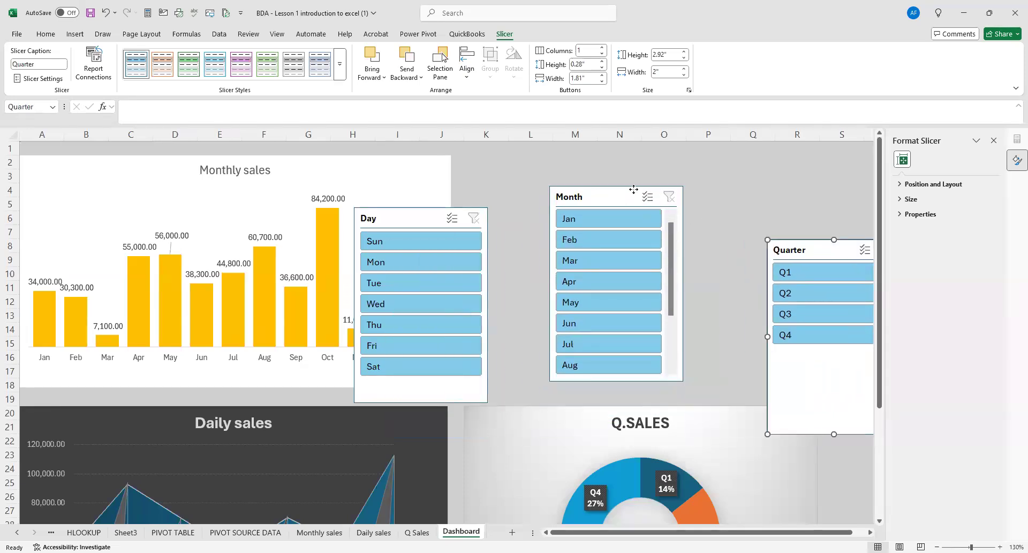
left_click_drag(633, 190, 691, 184)
left_click_drag(418, 216, 530, 208)
left_click_drag(642, 192, 641, 210)
left_click_drag(791, 237, 773, 207)
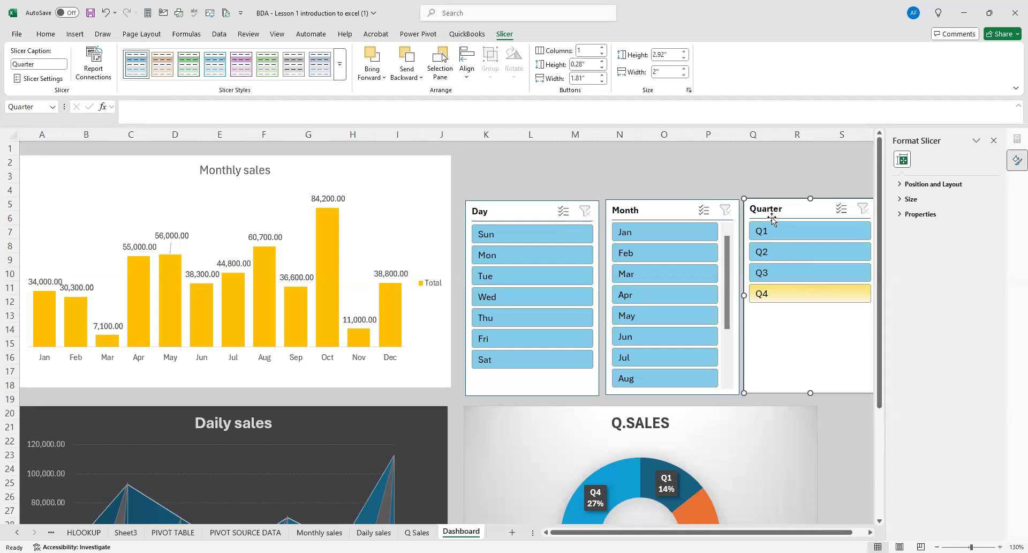
Move the Quarter slicer up over the Day slicer near row 1 and set its buttons to 4 columns.
left_click_drag(776, 206, 494, 165)
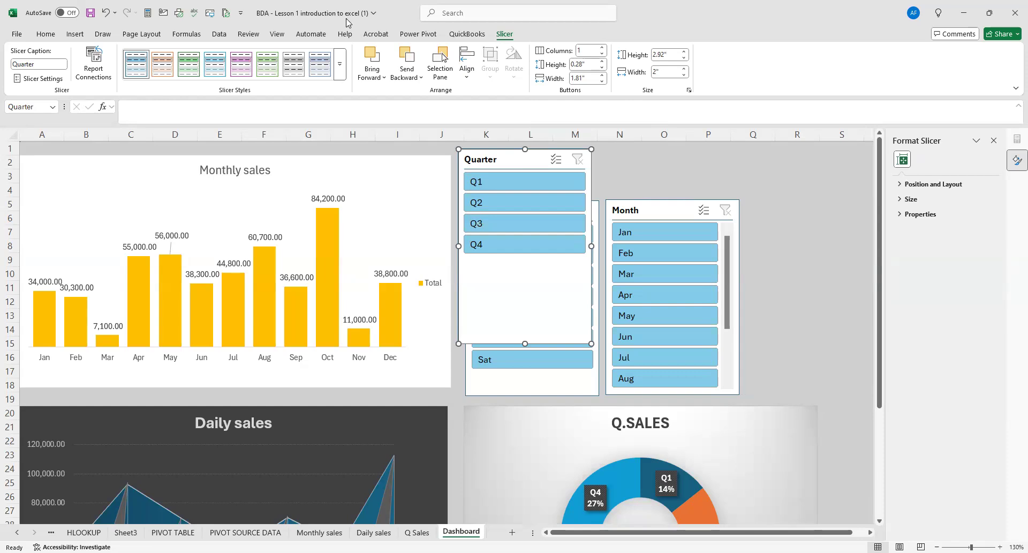
left_click(602, 48)
left_click(601, 47)
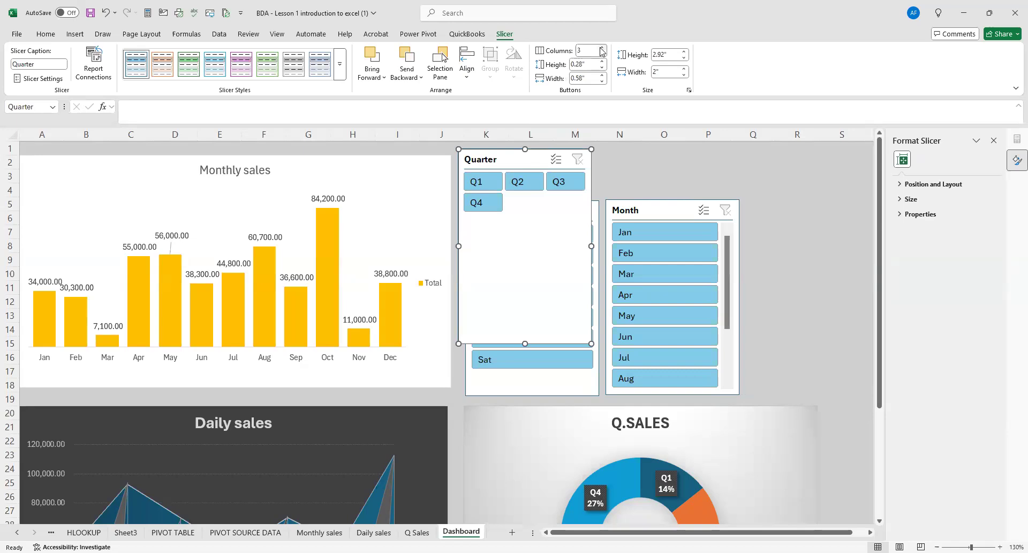
left_click(602, 48)
Resize the Quarter slicer to about 0.72" high and 4.05" wide so it spans the Day and Month slicers.
left_click_drag(529, 341, 532, 194)
left_click_drag(592, 175, 739, 169)
left_click_drag(473, 167, 467, 169)
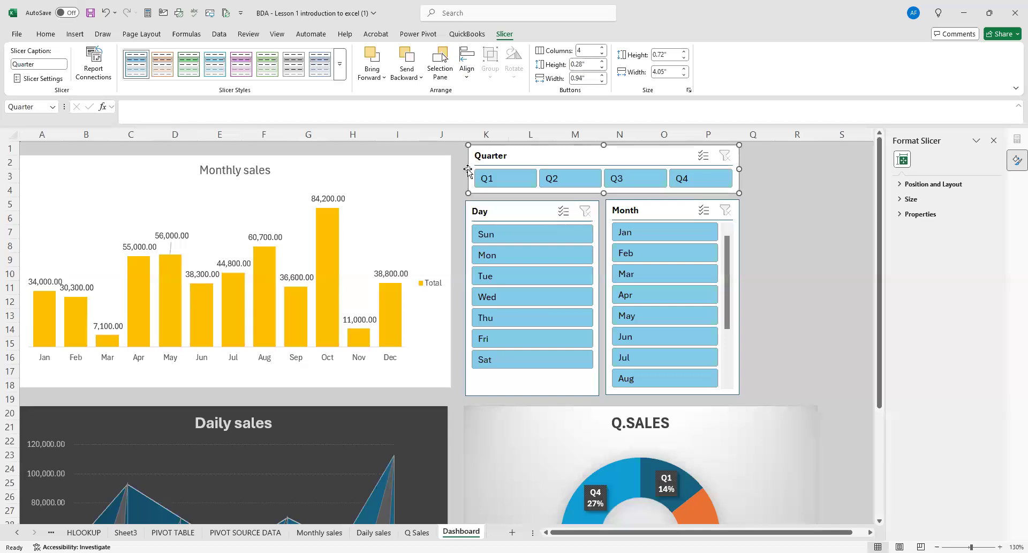
left_click(833, 246)
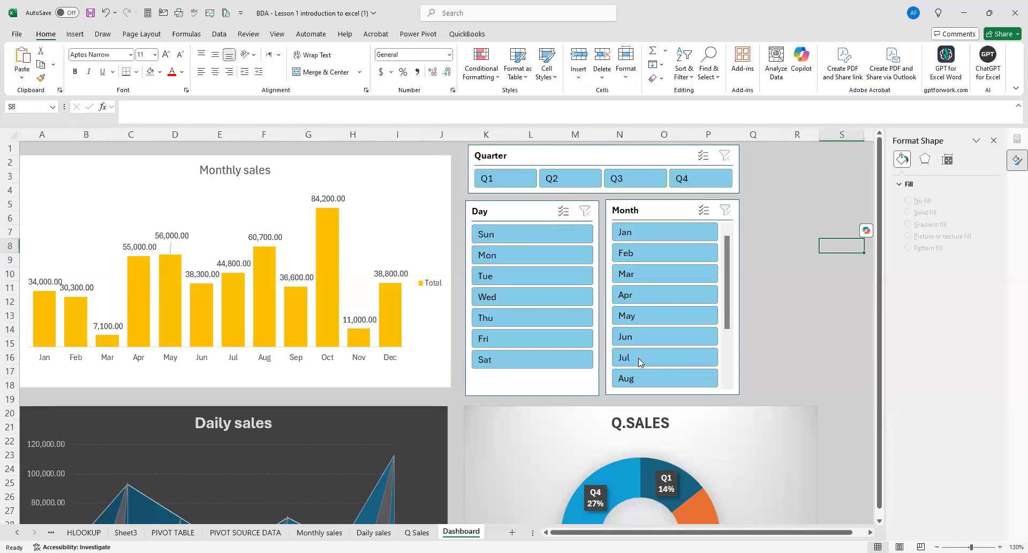
Shorten the Month slicer slightly from its lower edge and deselect it.
left_click(683, 394)
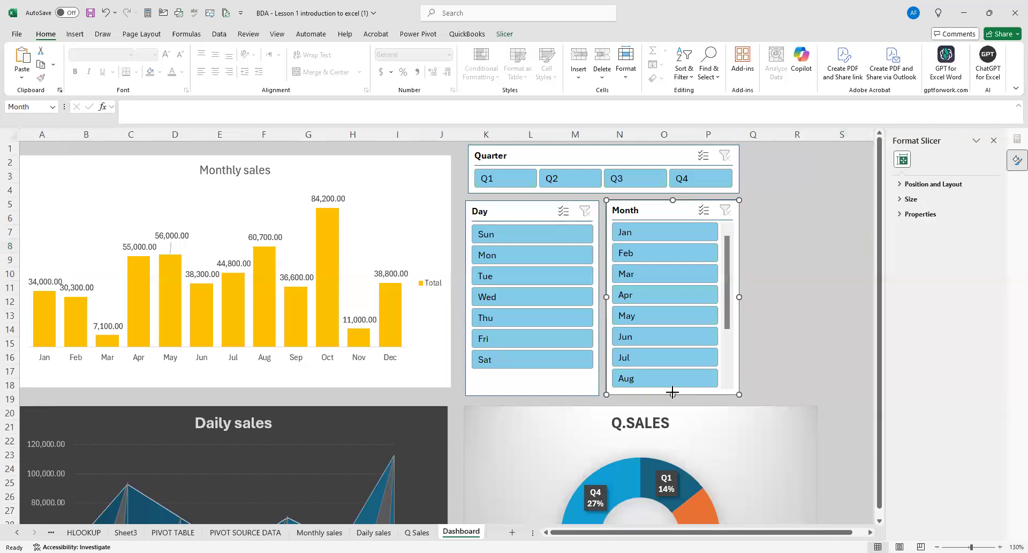
left_click_drag(673, 393, 672, 391)
left_click(794, 354)
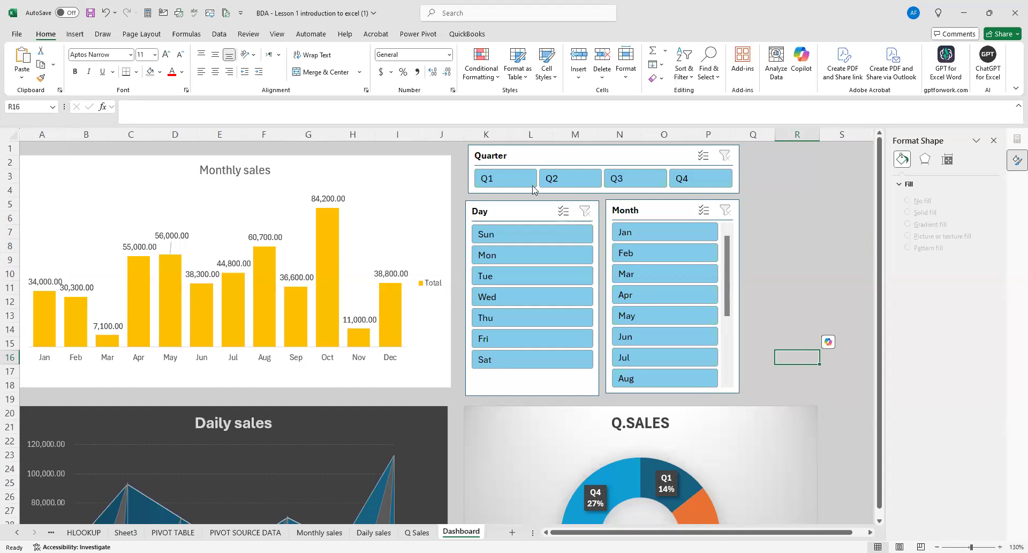
Set the Quarter slicer's buttons back to 1 column.
left_click(557, 155)
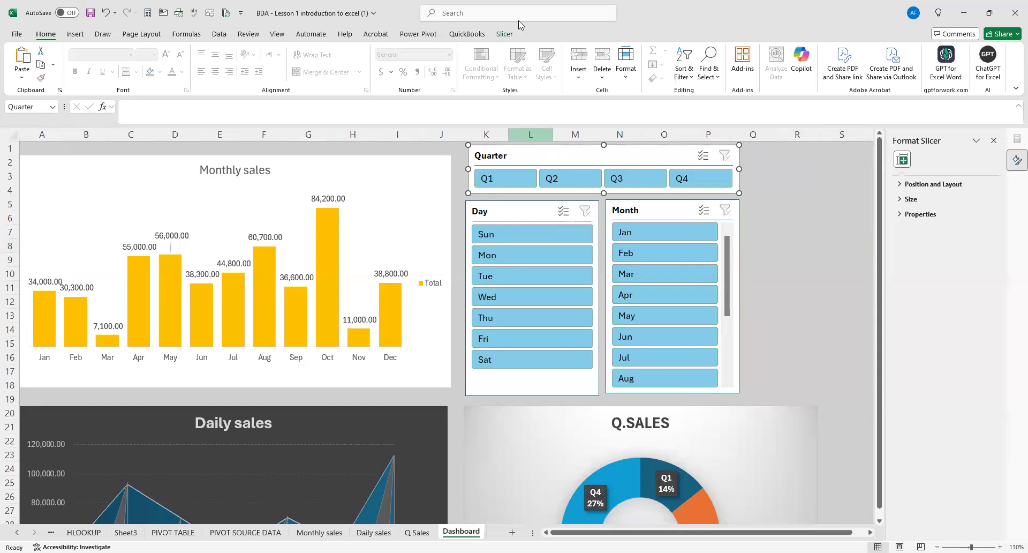
left_click(531, 156)
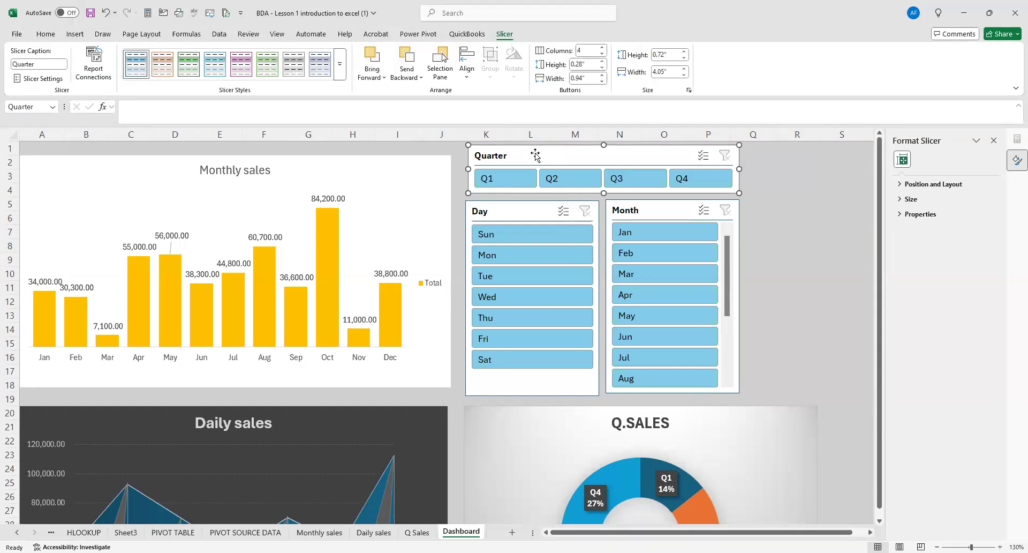
left_click(803, 232)
left_click(579, 162)
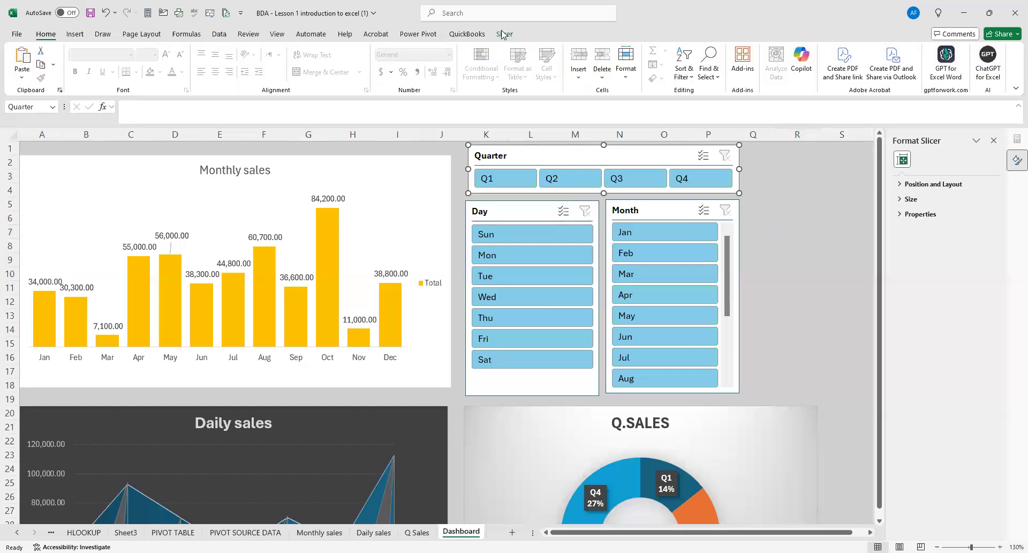
left_click(503, 34)
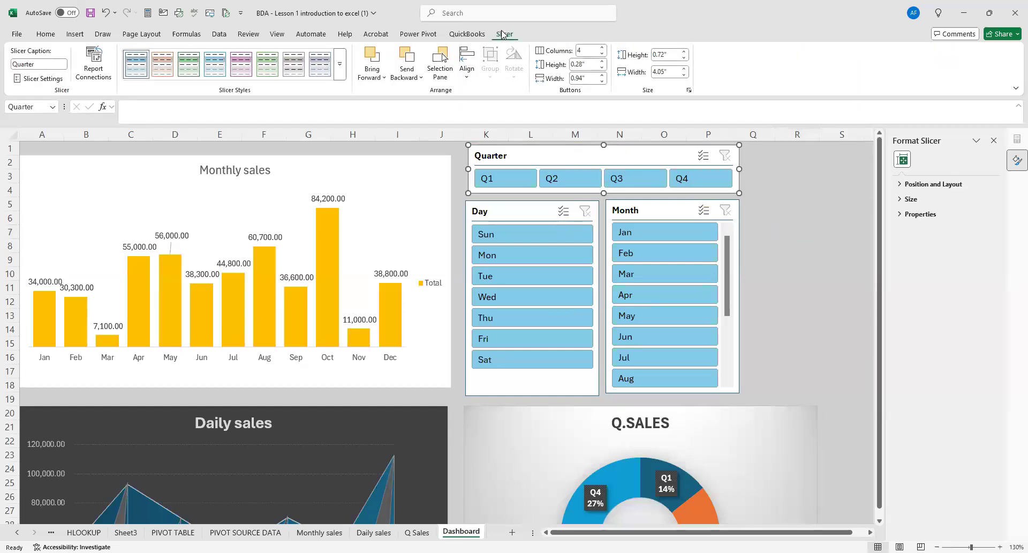
left_click(604, 48)
left_click(603, 48)
left_click(601, 52)
left_click(601, 52)
left_click(603, 54)
left_click(603, 54)
left_click(602, 54)
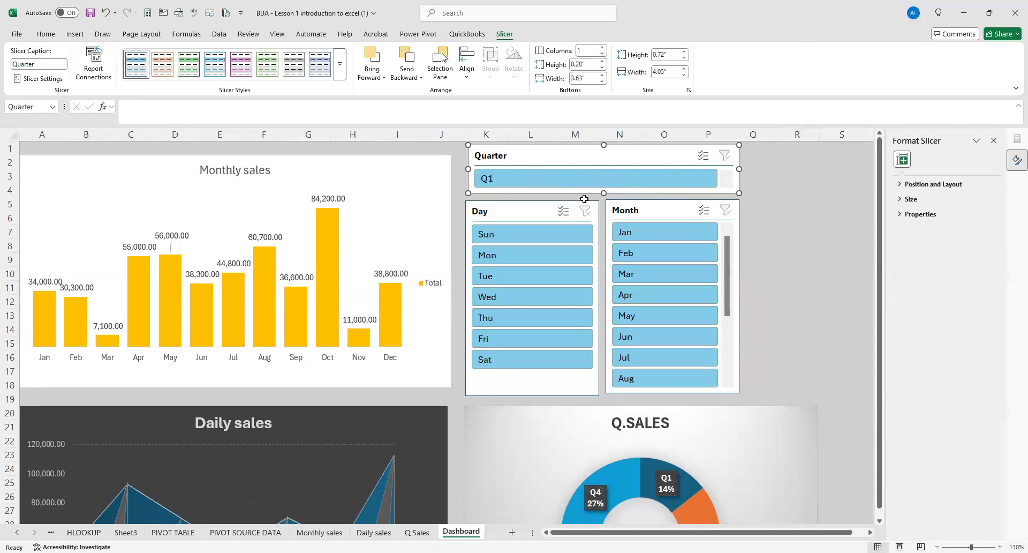
Resize the single-column Quarter slicer to about 2.49" high and 2.52" wide.
left_click_drag(613, 298, 613, 310)
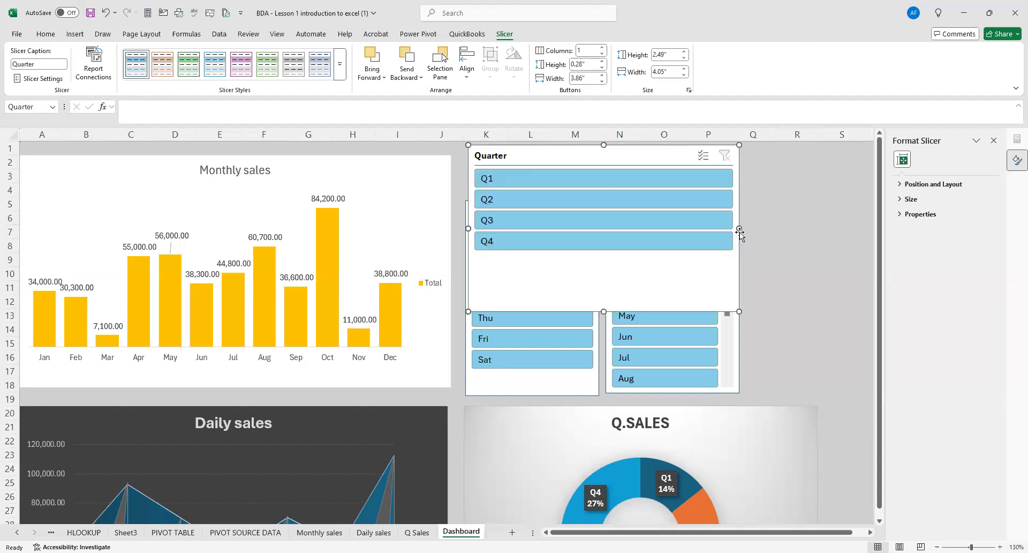
left_click_drag(739, 228, 637, 227)
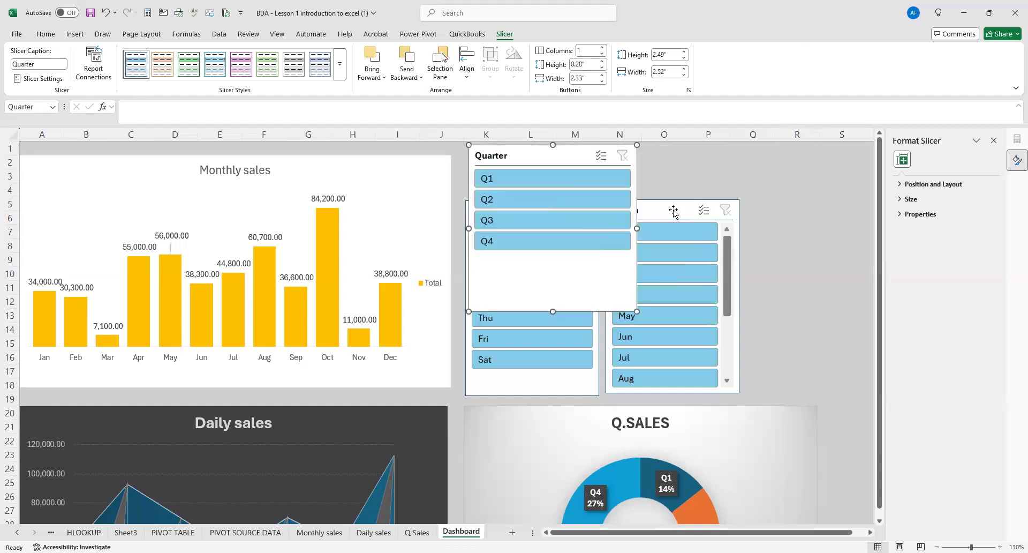
left_click(668, 176)
Arrange the Quarter slicer's buttons in 4 columns.
left_click(533, 159)
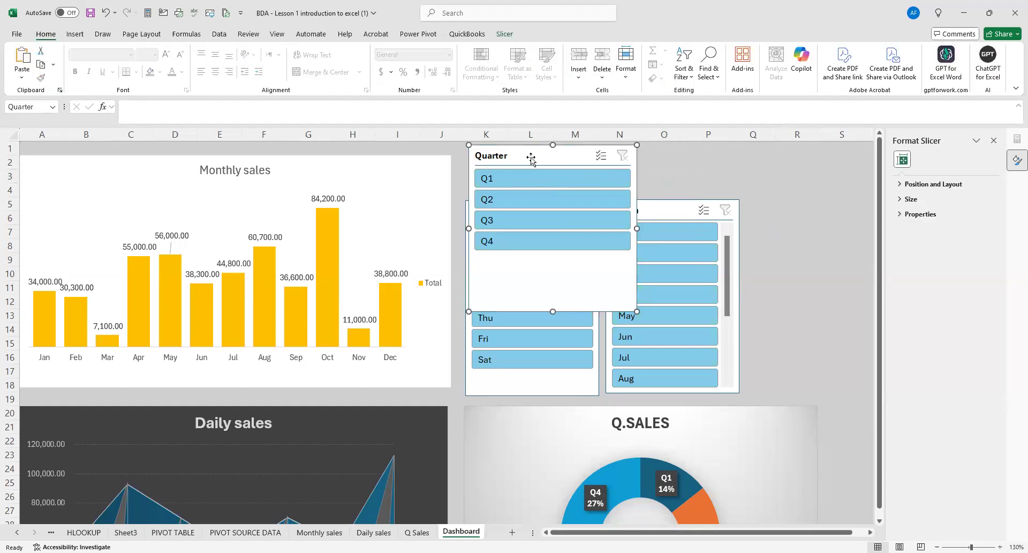
left_click(504, 33)
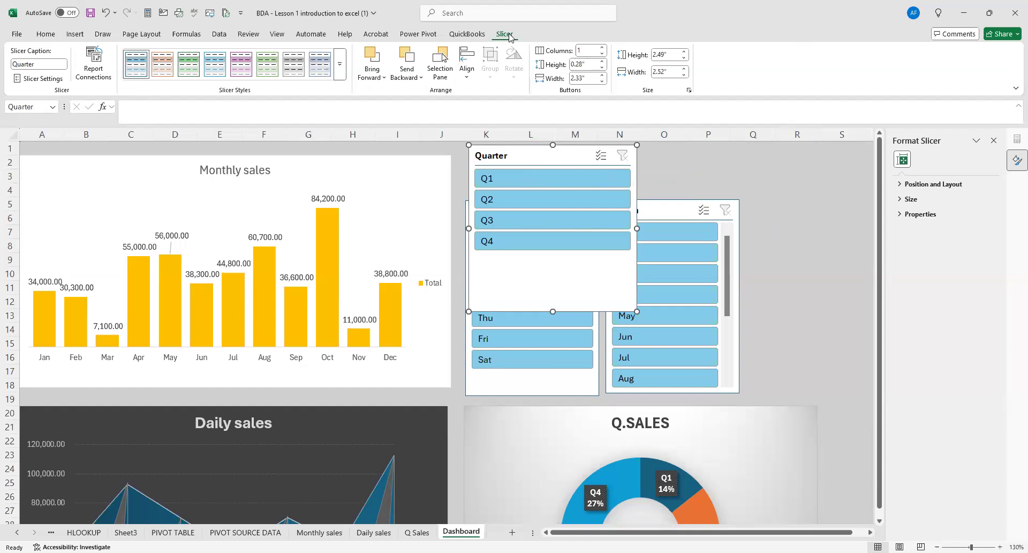
left_click(603, 48)
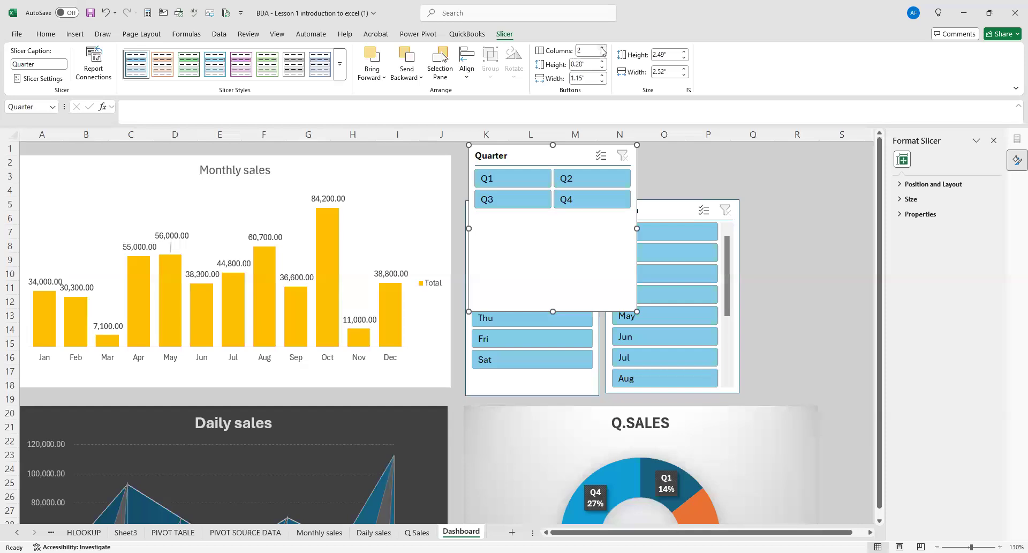
left_click(603, 48)
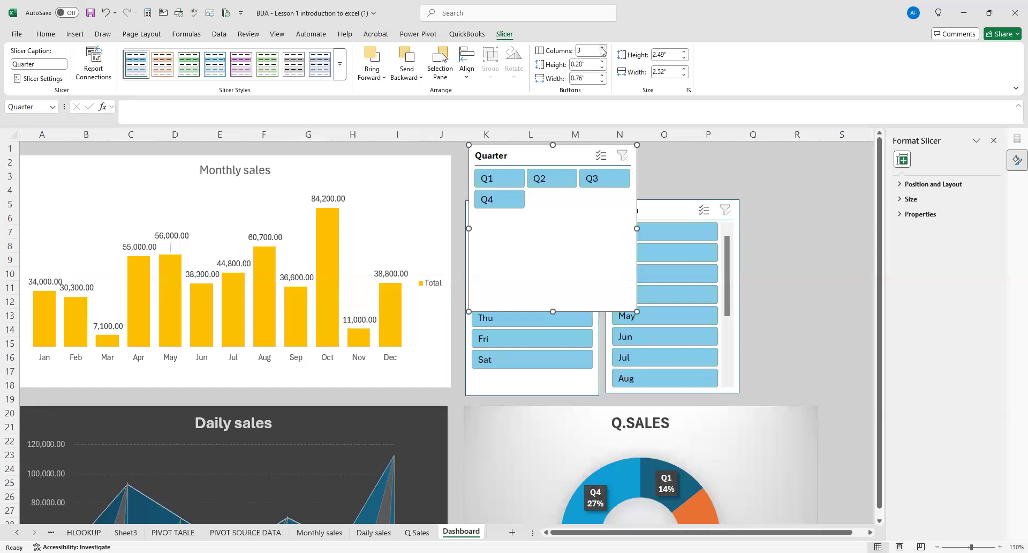
left_click(602, 48)
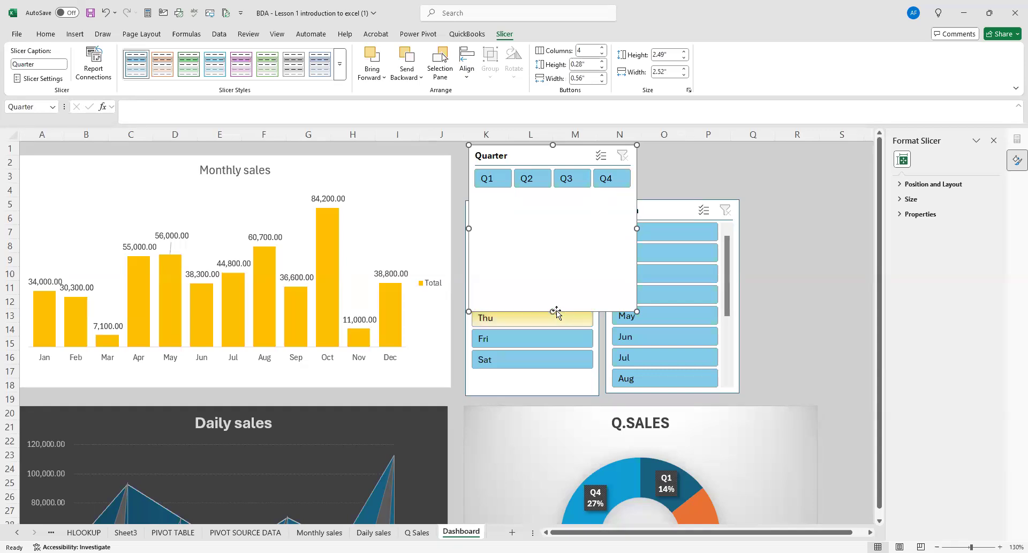
Reduce the Quarter slicer's height to about 0.77" and widen it to the outer edge of the Month slicer.
left_click_drag(554, 310, 551, 202)
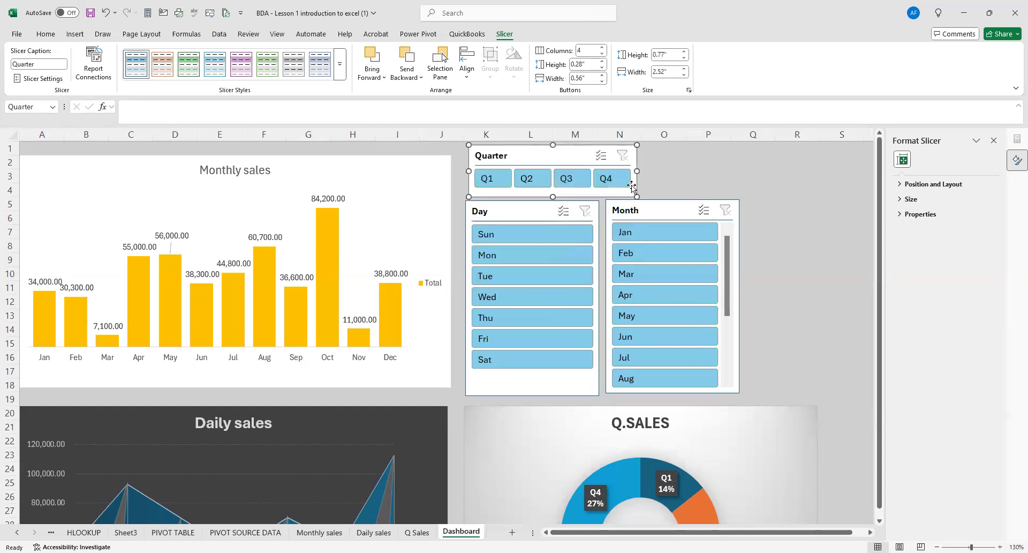
left_click_drag(639, 171, 740, 170)
left_click(786, 217)
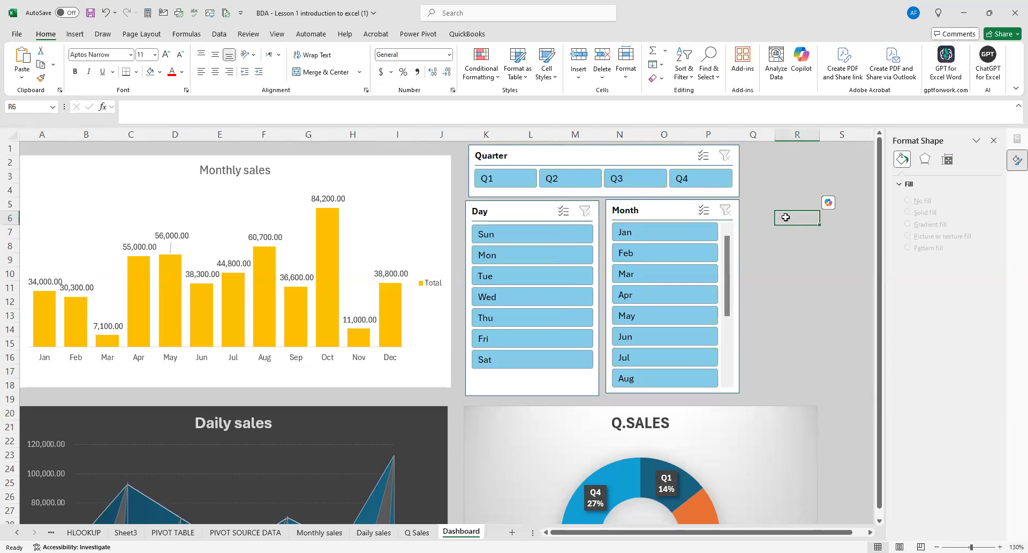
Connect the Quarter slicer to PivotTable3 (Daily sales) and PivotTable4 (Q Sales) in addition to PivotTable1.
scroll(786, 225, "down", 1, "ctrl")
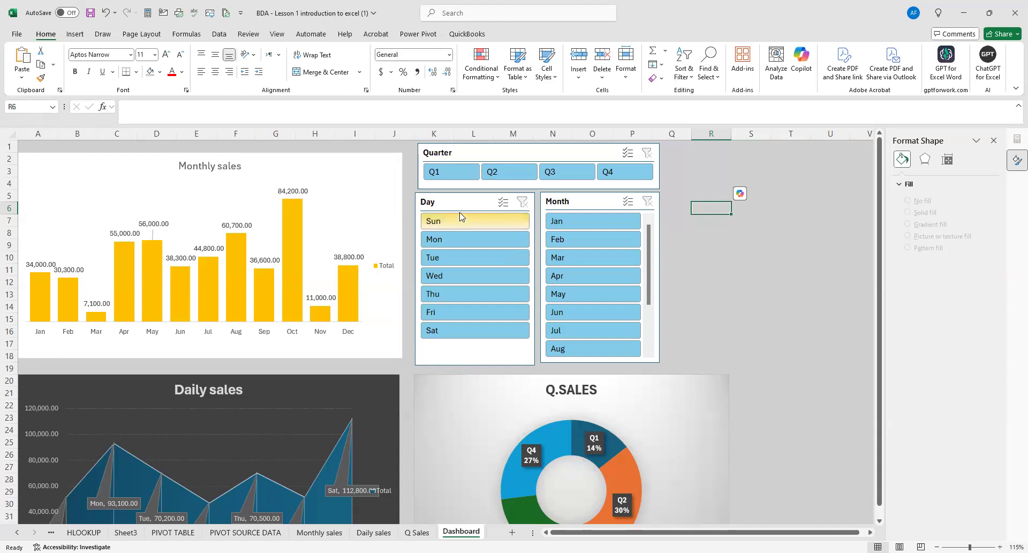
left_click(484, 153)
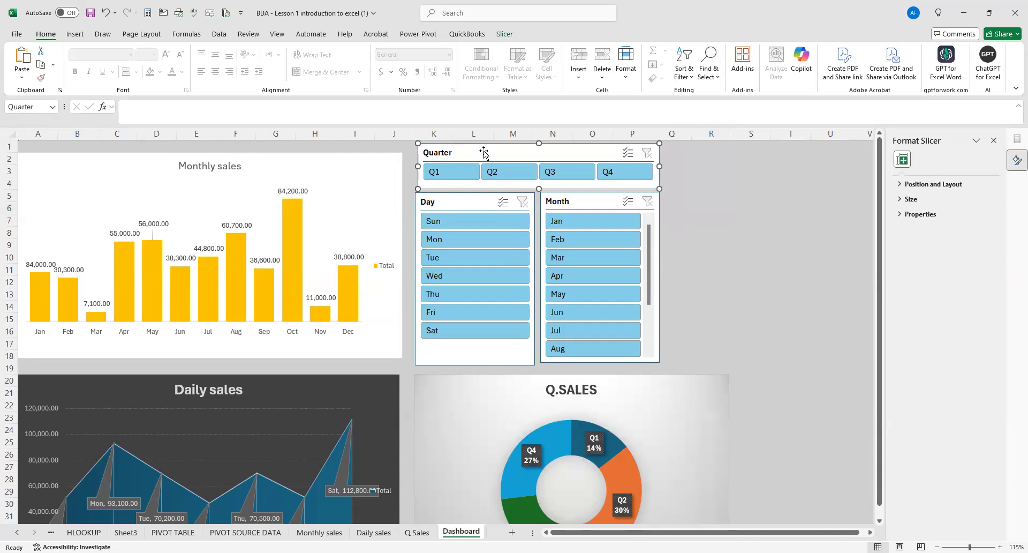
right_click(483, 152)
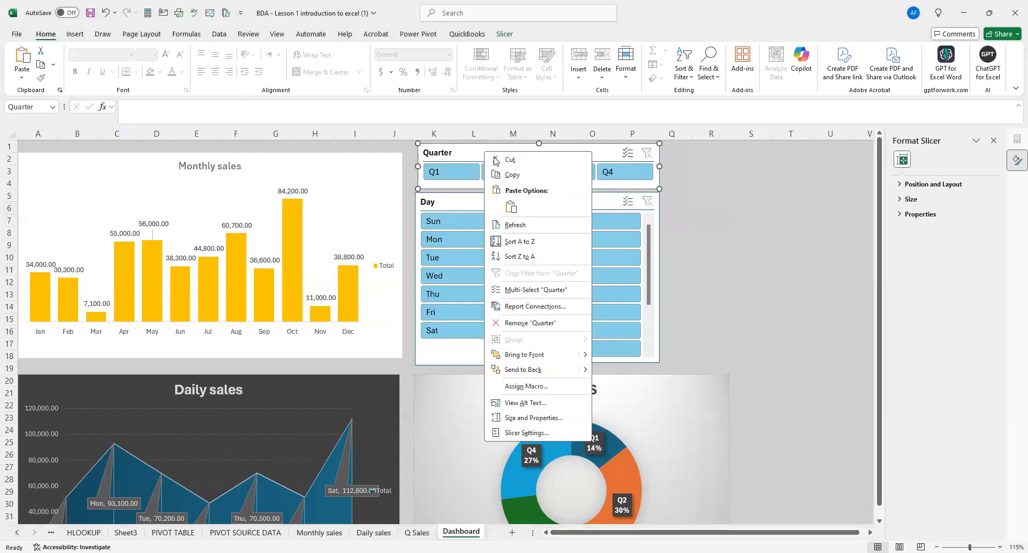
left_click(535, 306)
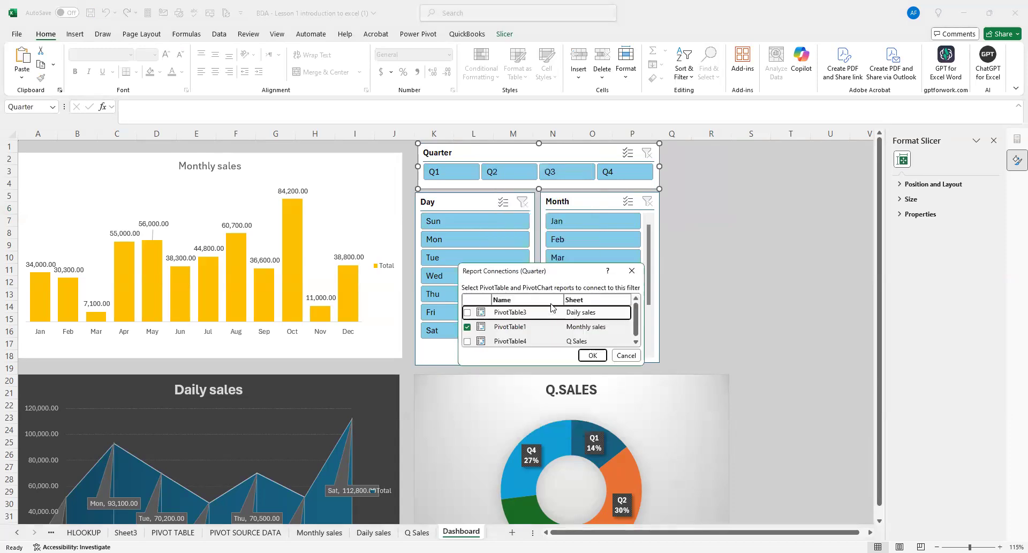
scroll(538, 324, "down", 1)
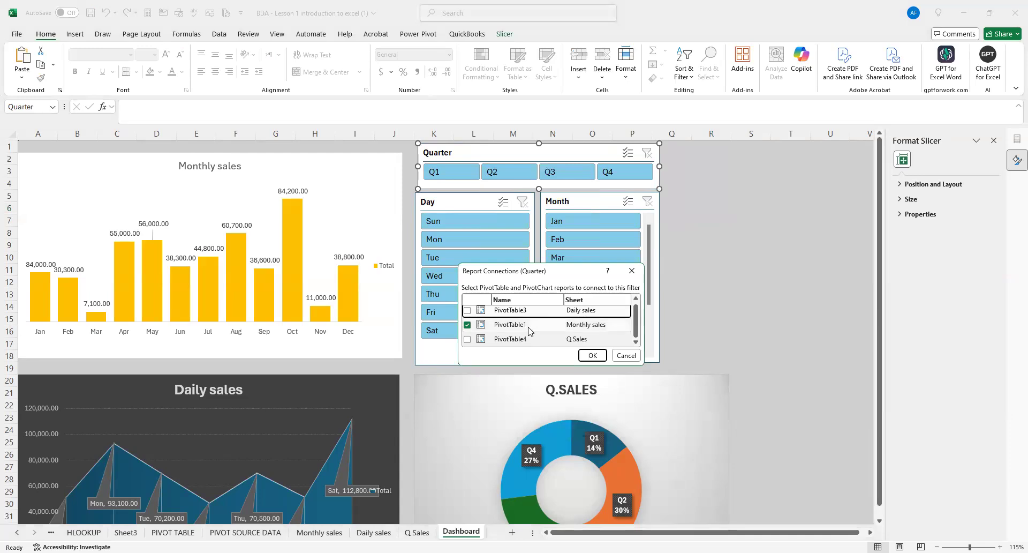
left_click(467, 310)
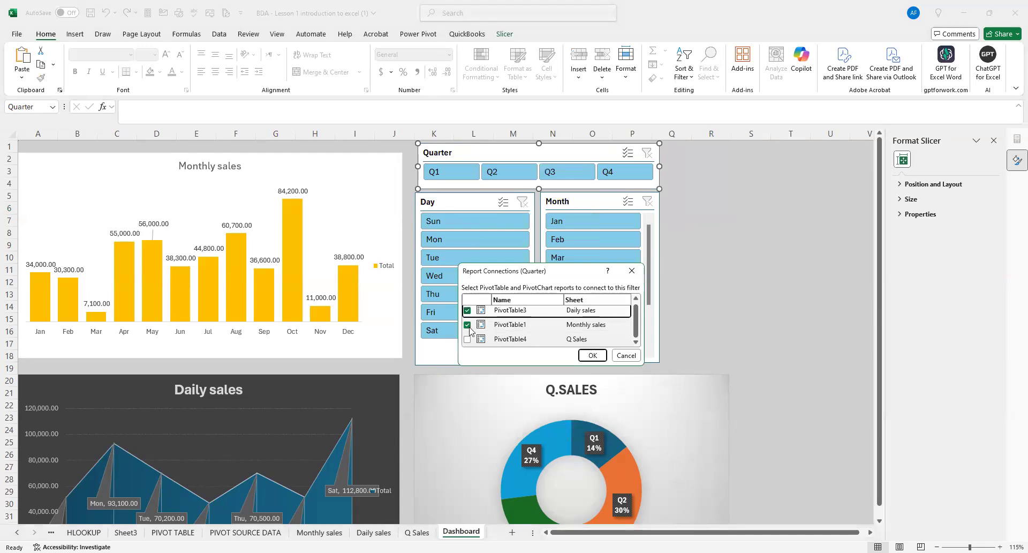
left_click(474, 339)
left_click(467, 339)
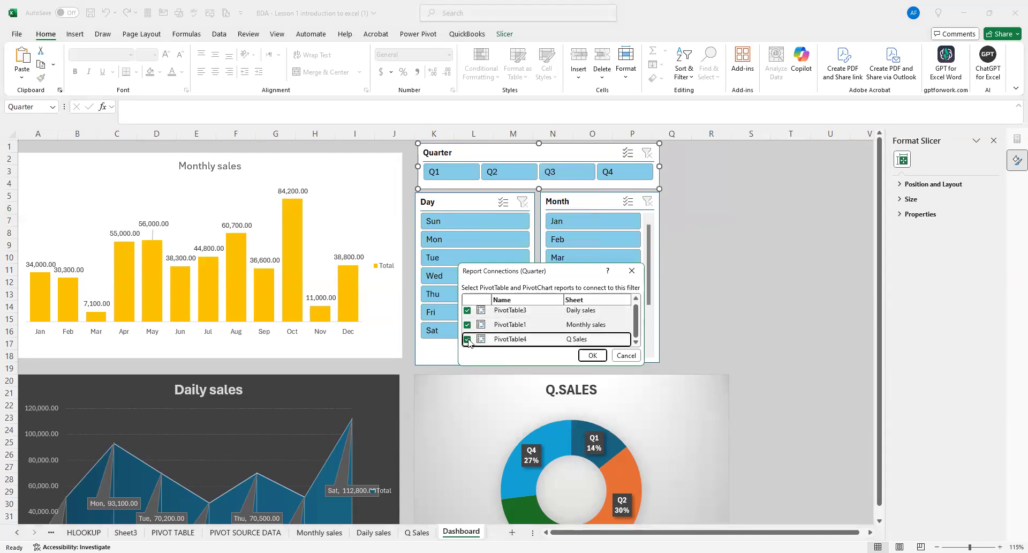
left_click(591, 353)
Connect the Day slicer to the Daily sales and Q Sales PivotTables as well as Monthly sales.
left_click(462, 205)
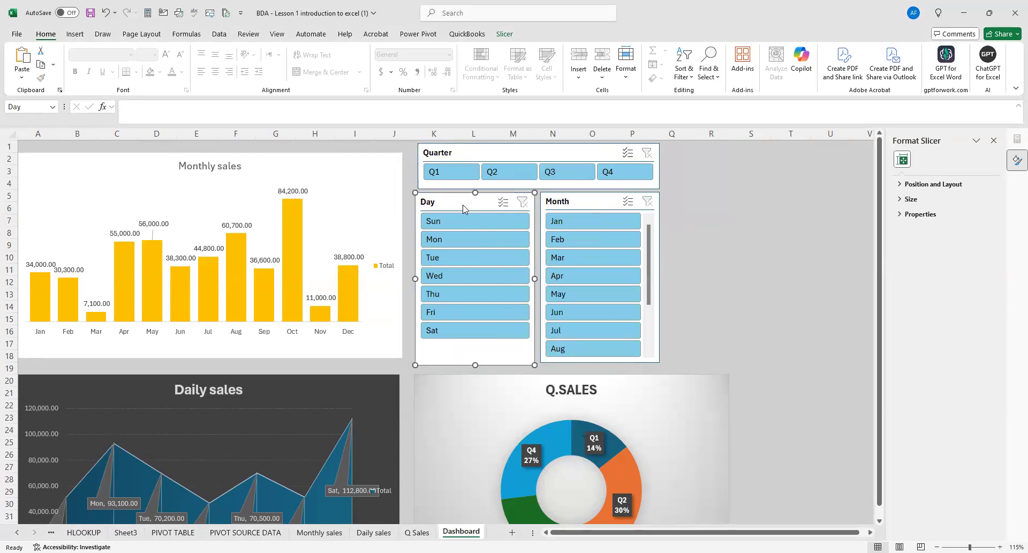
right_click(463, 208)
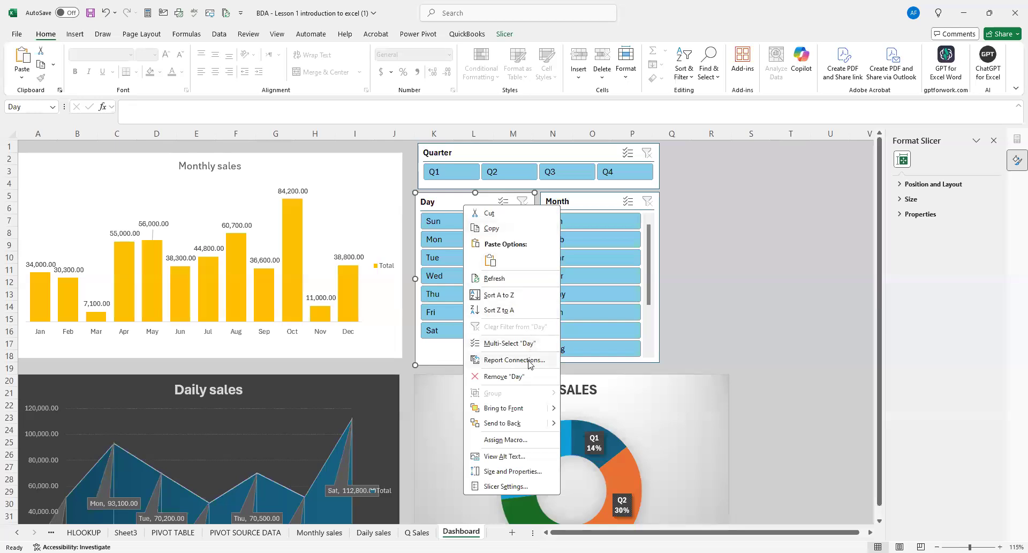
left_click(530, 360)
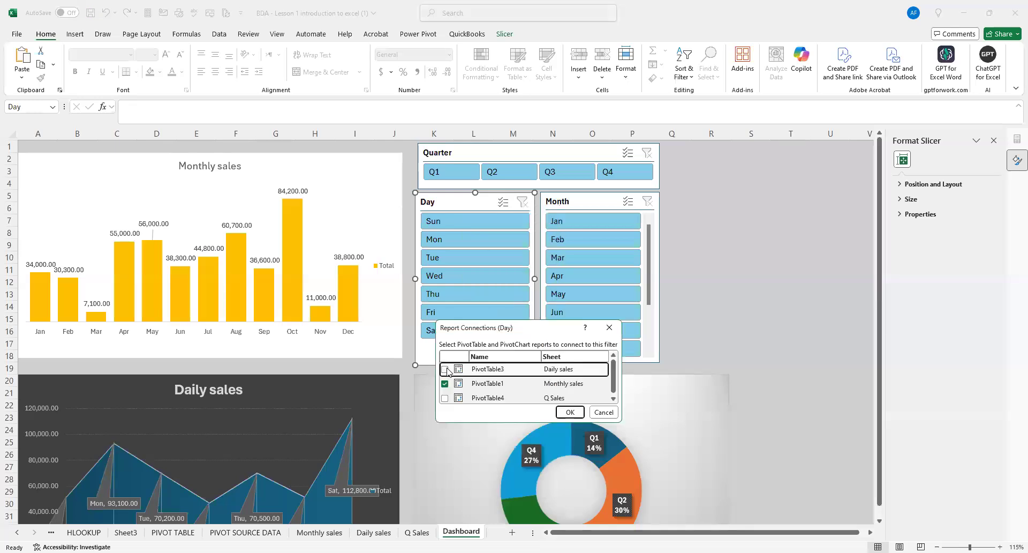
left_click(445, 398)
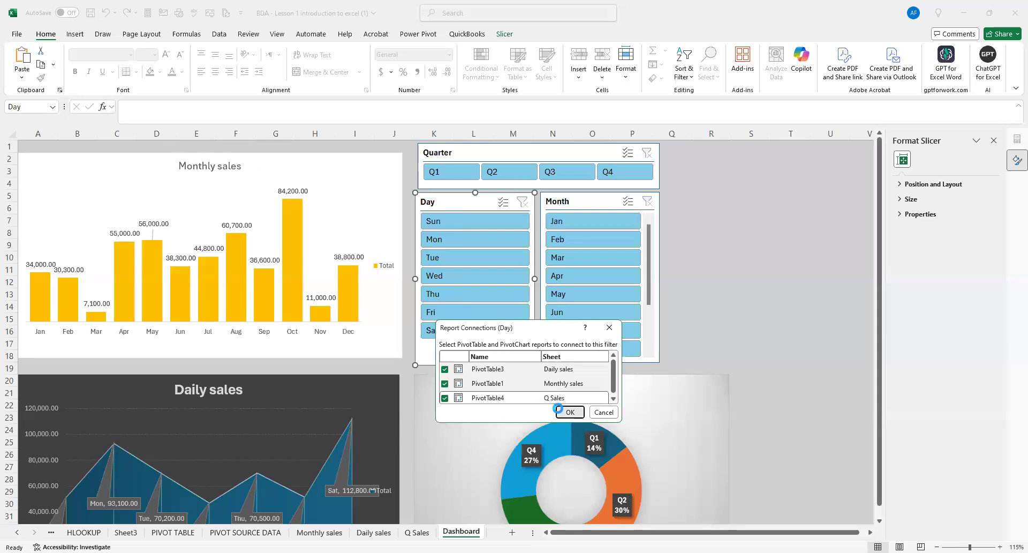
left_click(569, 411)
Connect the Month slicer to the Daily sales, Monthly sales and Q Sales PivotTables, then deselect it.
left_click(583, 202)
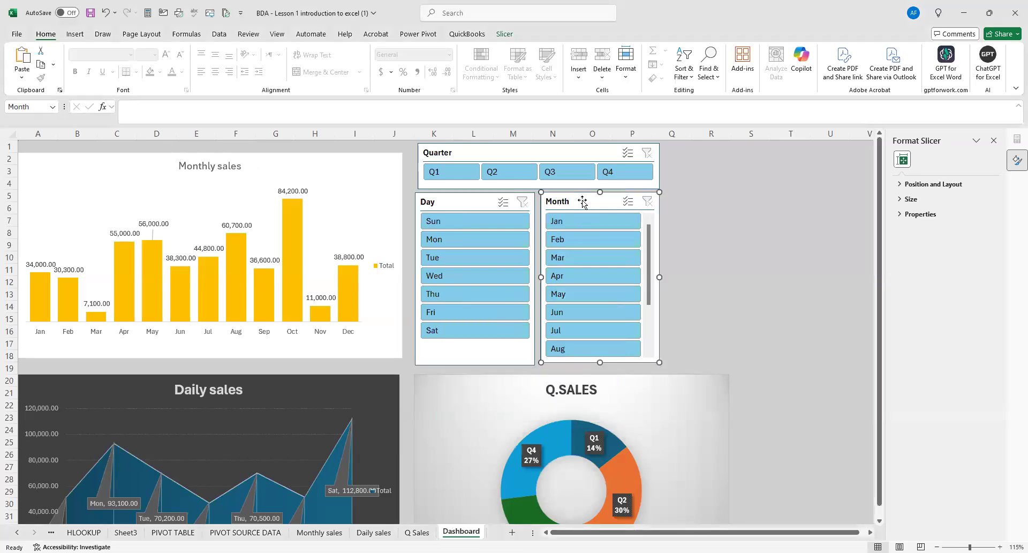
right_click(582, 200)
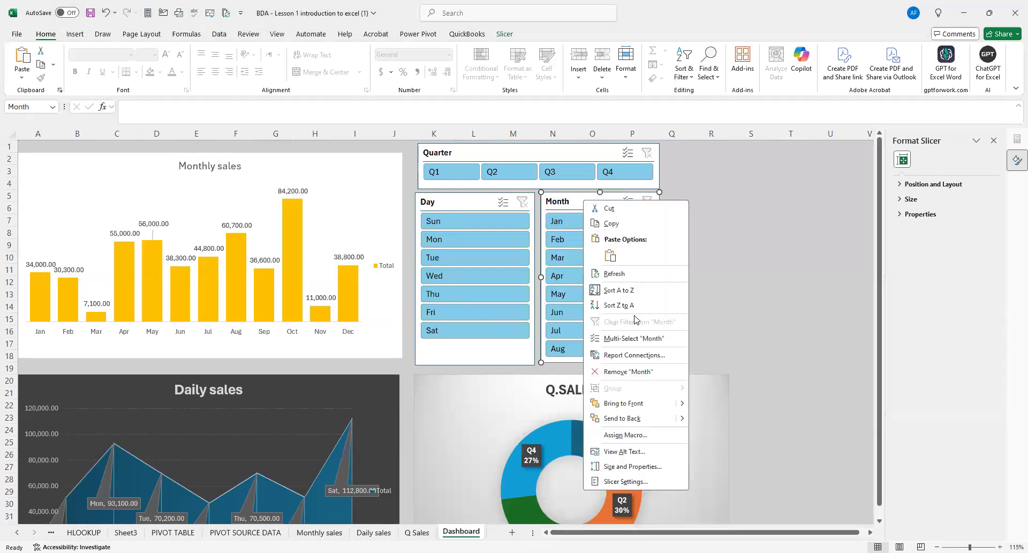
left_click(606, 355)
left_click(553, 396)
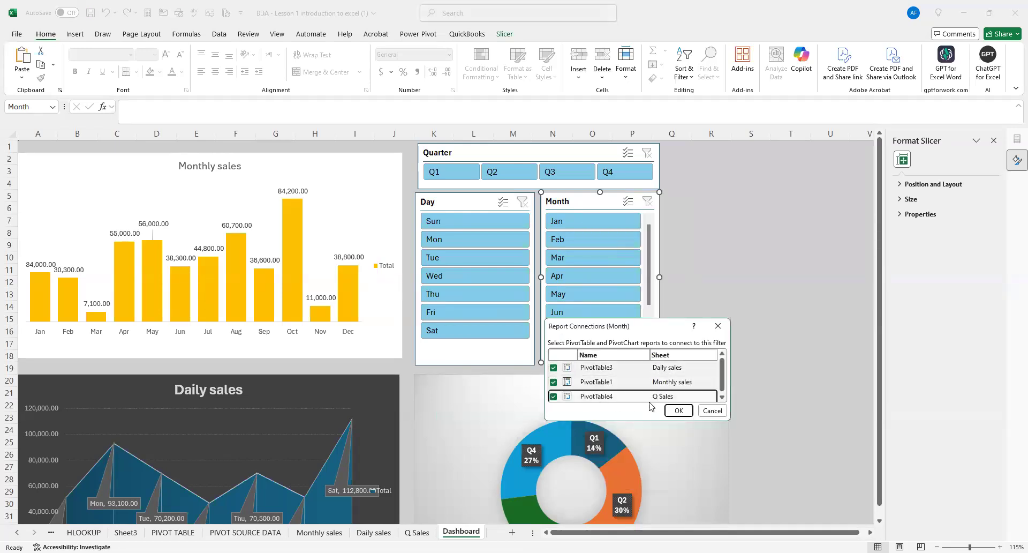
left_click(678, 410)
left_click(735, 281)
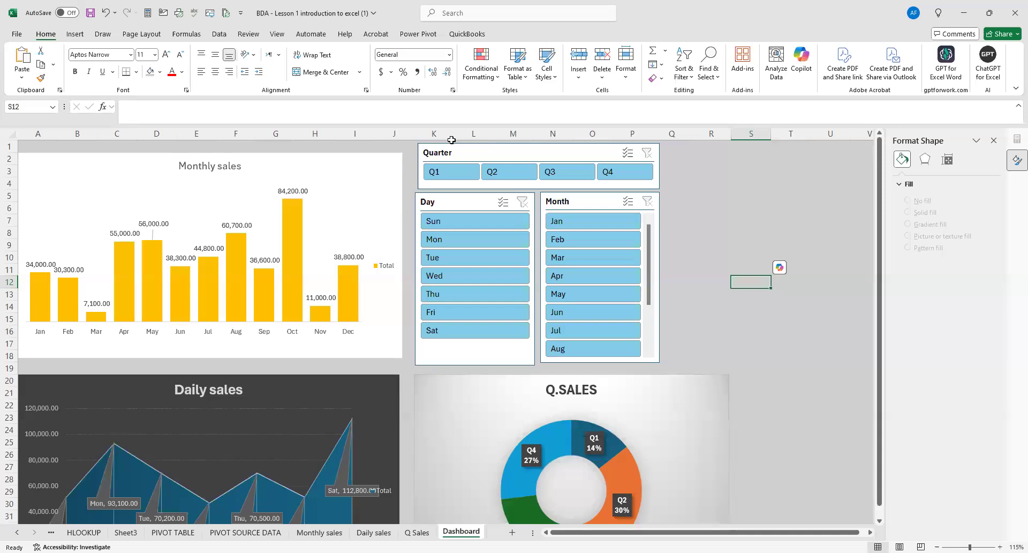
Test the Quarter slicer by filtering the dashboard charts to Q1, Q2, Q3 and Q1 again, and clear the filter.
left_click(445, 177)
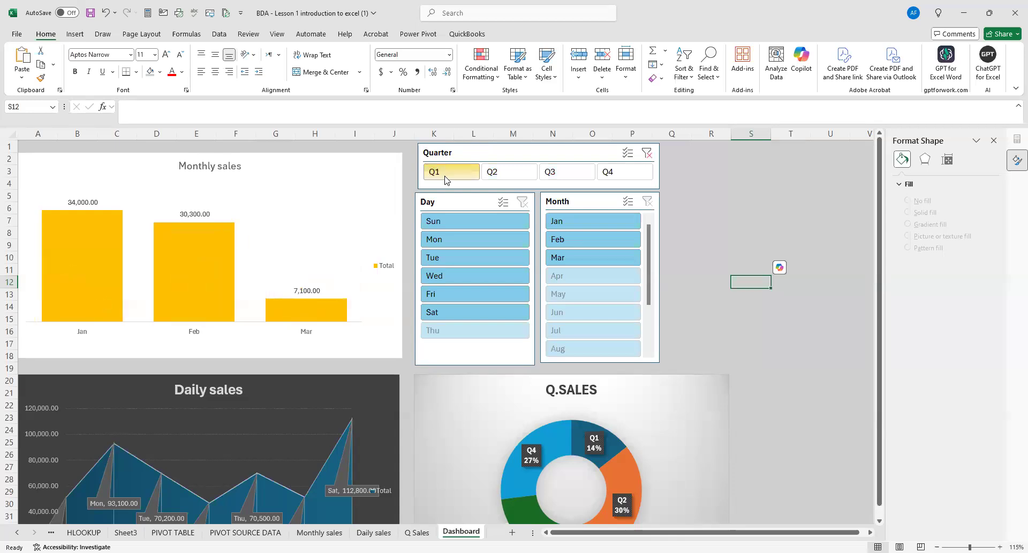
scroll(401, 493, "down", 2)
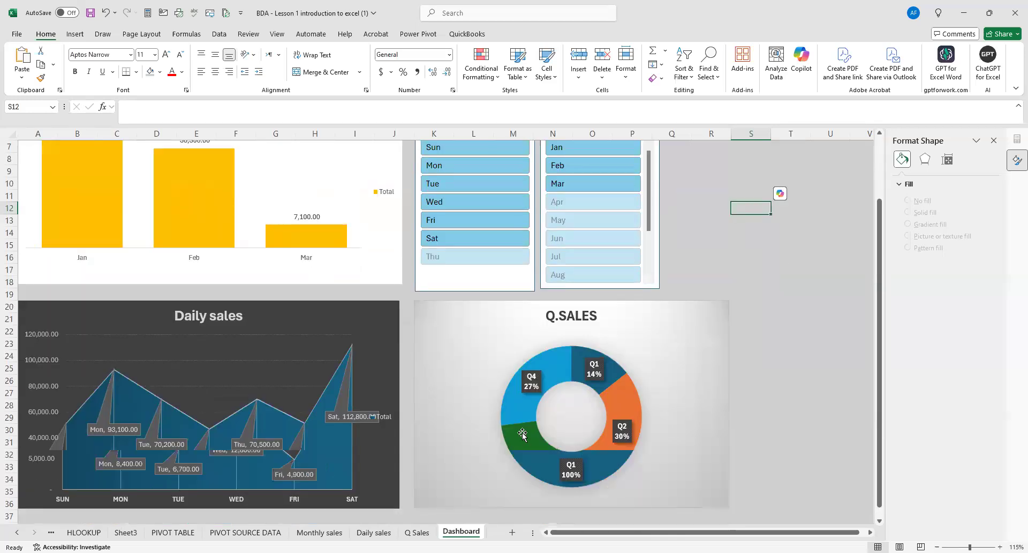
scroll(367, 380, "up", 2)
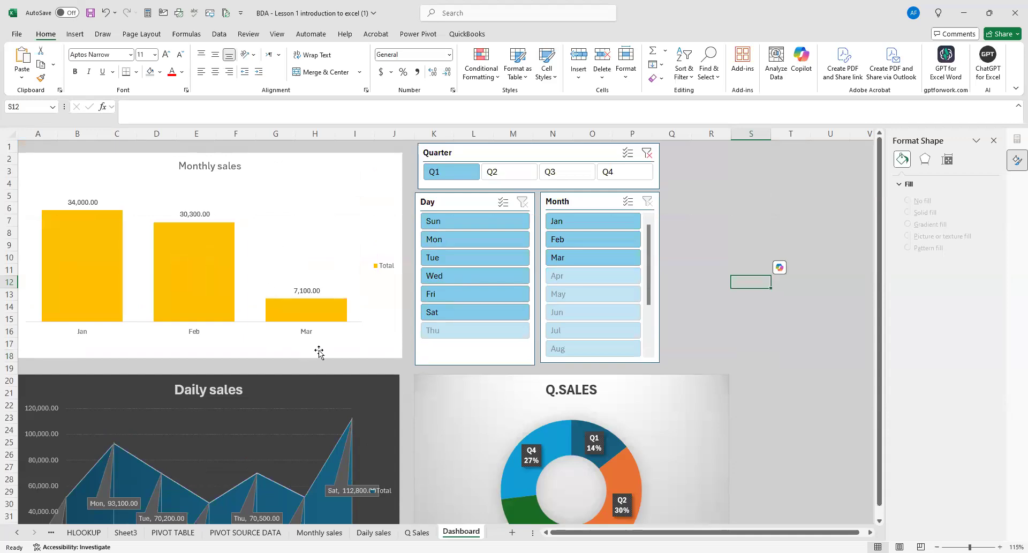
left_click(507, 176)
scroll(525, 315, "down", 3)
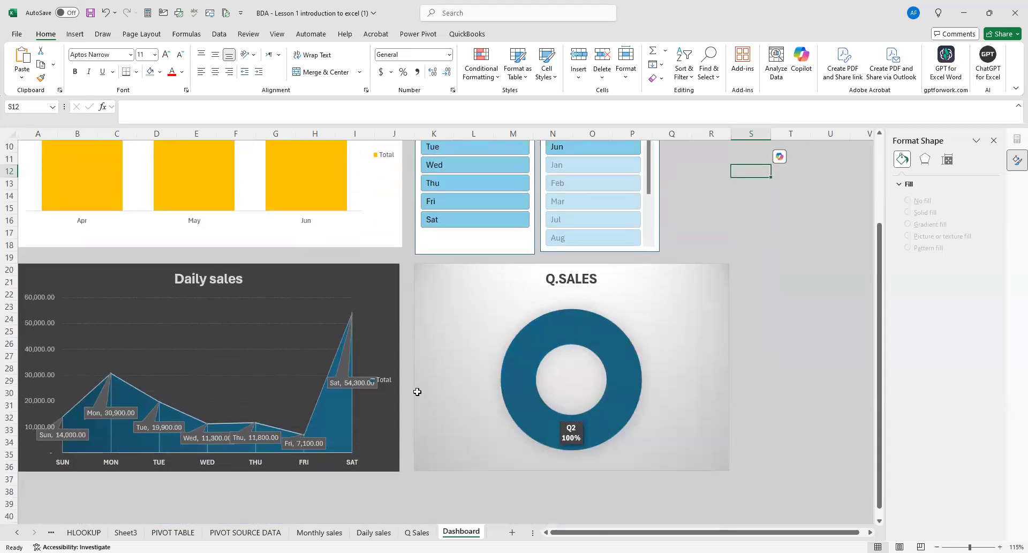
scroll(343, 413, "up", 3)
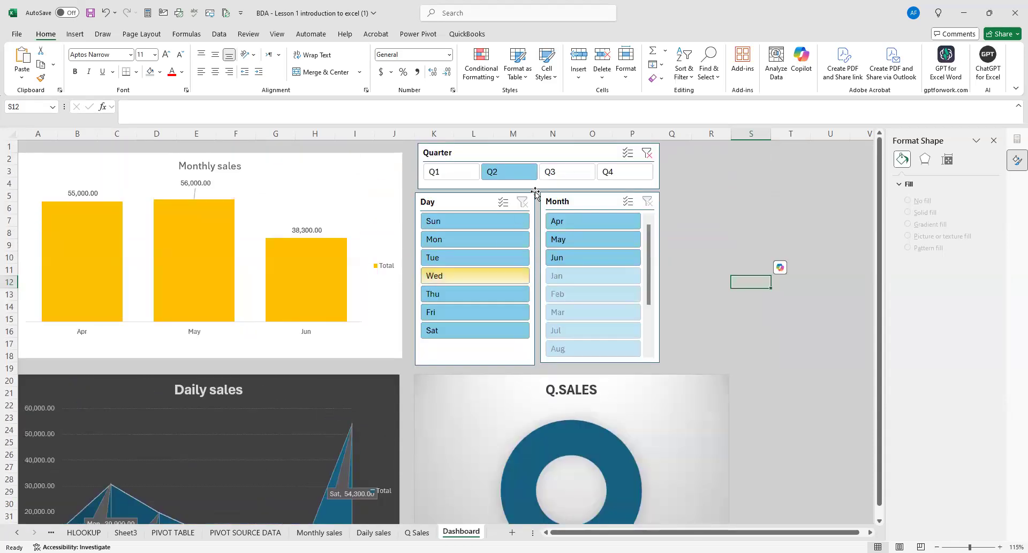
left_click(553, 172)
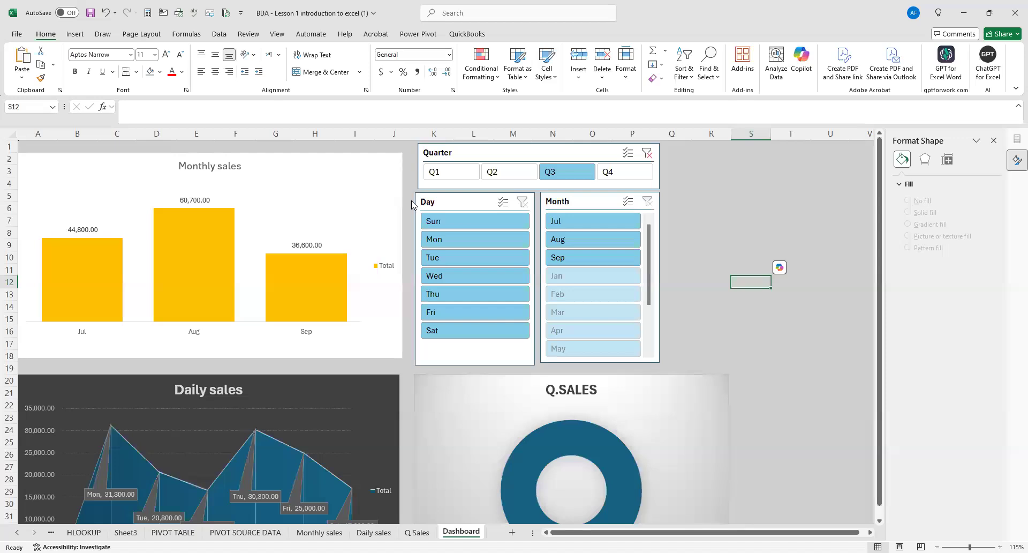
left_click(647, 153)
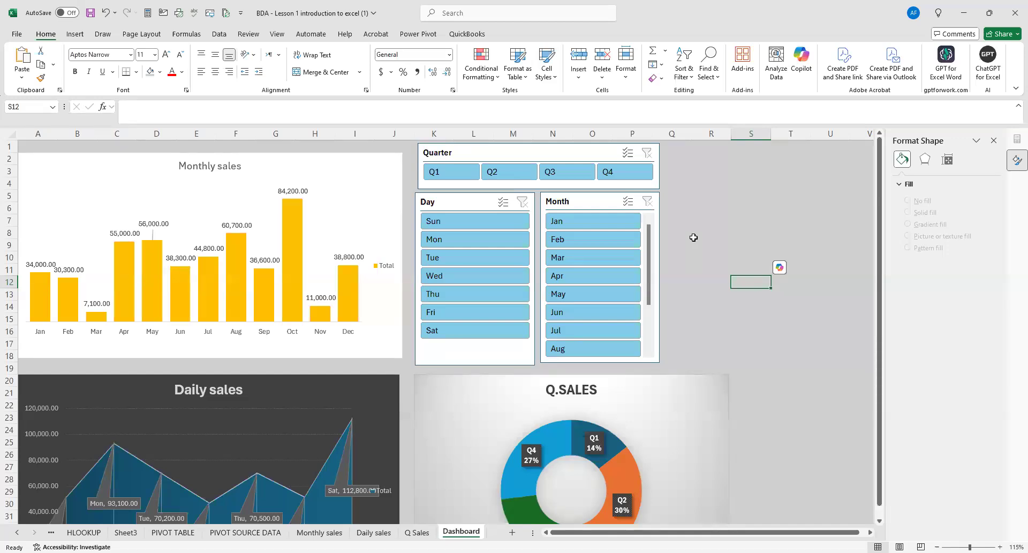
left_click(443, 177)
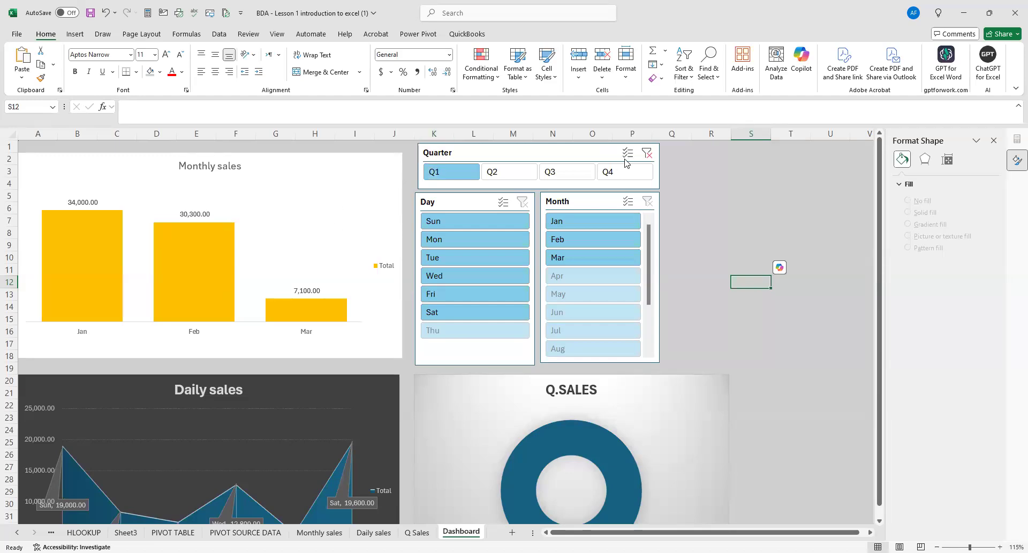
left_click(649, 159)
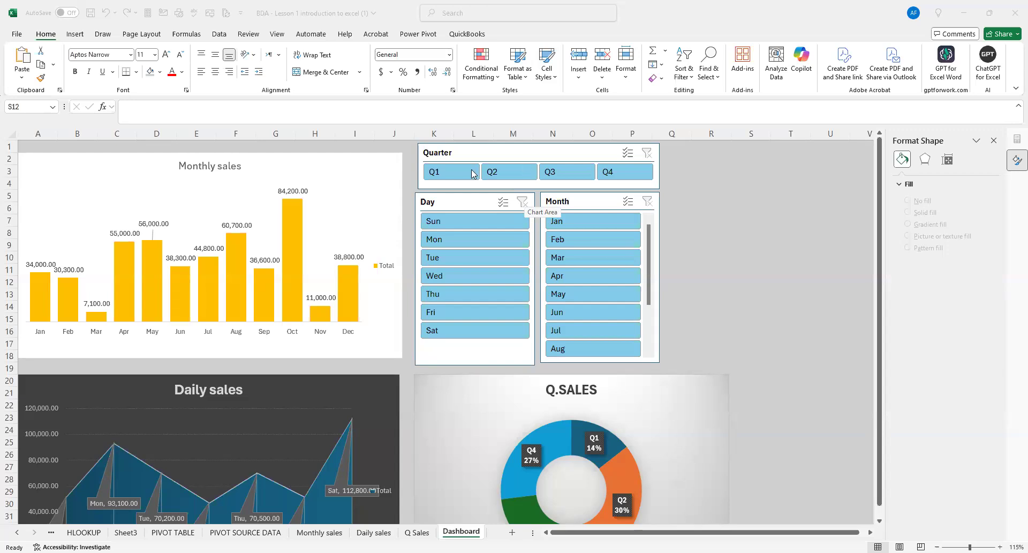
Open the Insert Slicers field choices for the Monthly sales chart.
left_click(381, 168)
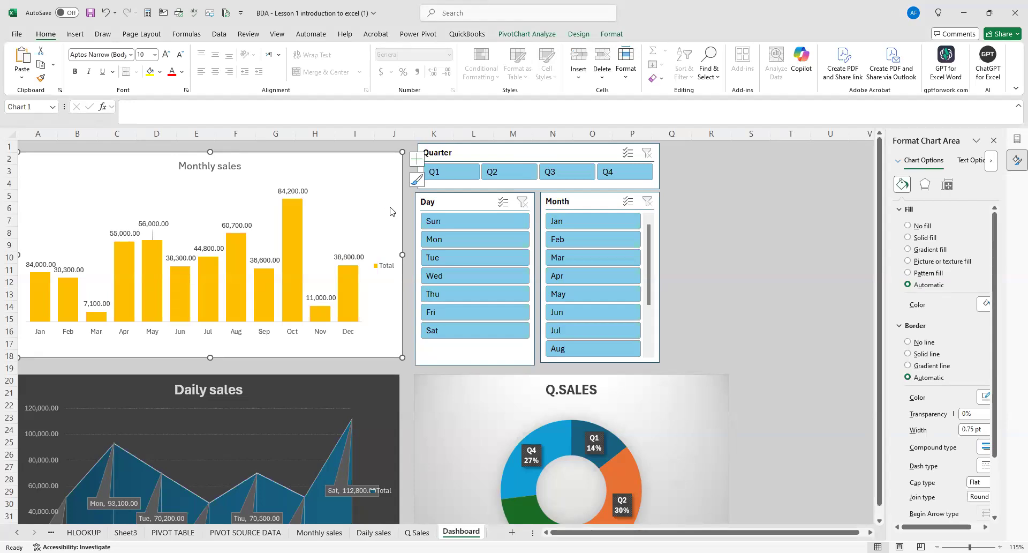
left_click(84, 37)
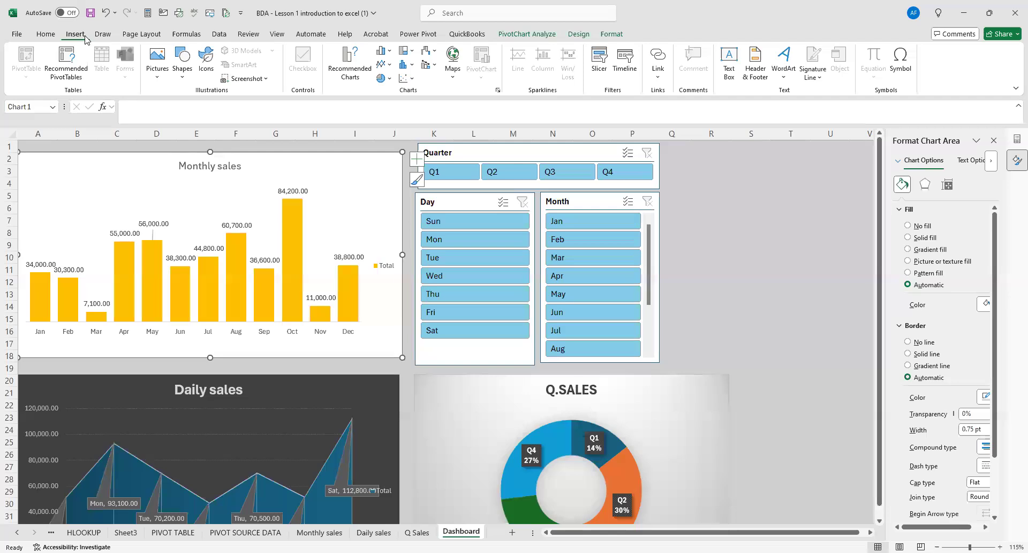
left_click(599, 61)
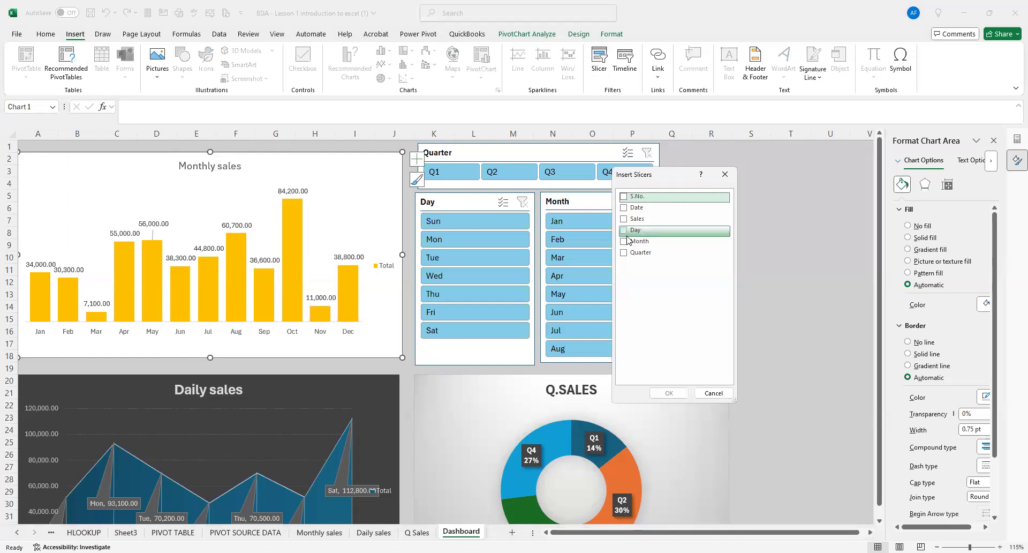
left_click(713, 394)
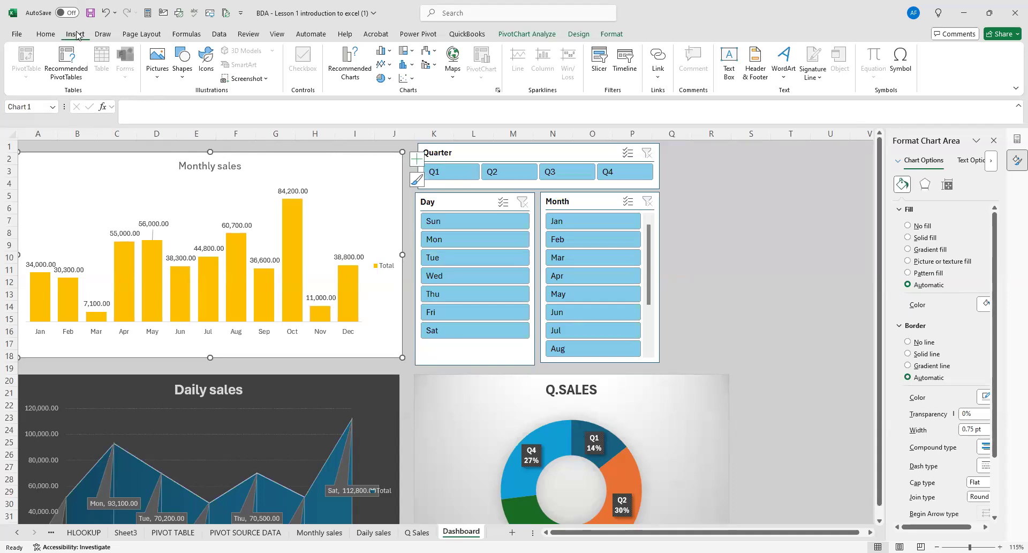
left_click(595, 62)
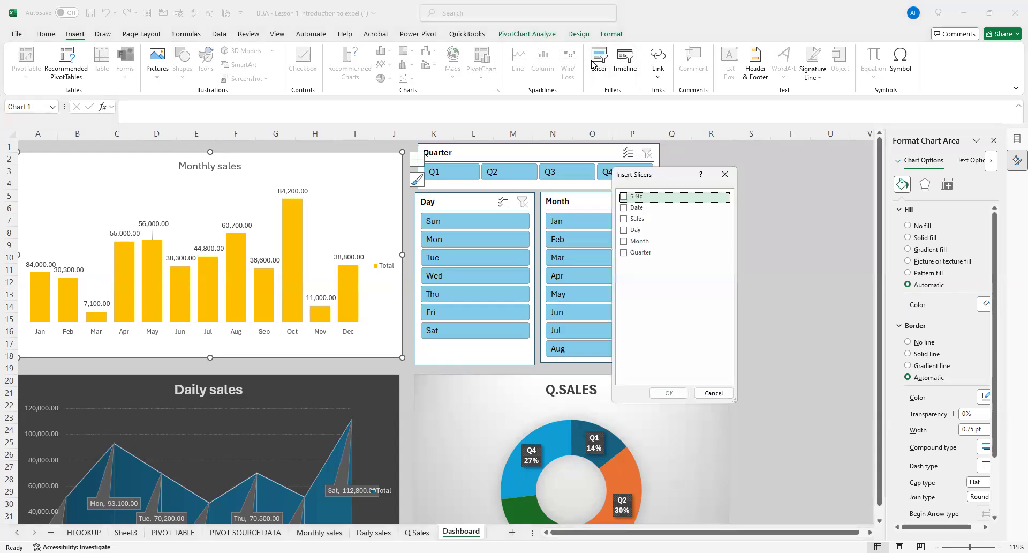
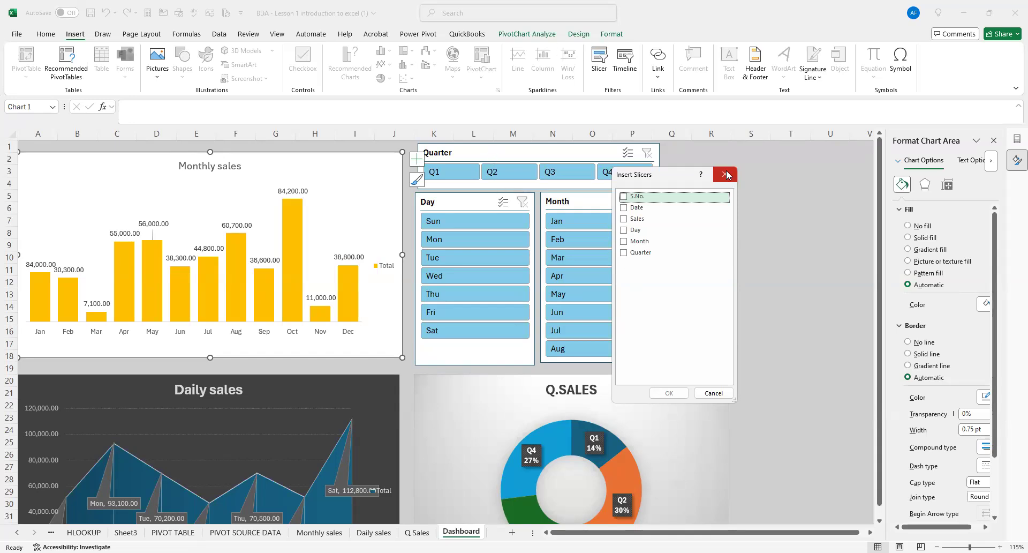
Review which PivotTables the Quarter slicer is connected to without changing them, then deselect the slicer.
left_click(553, 154)
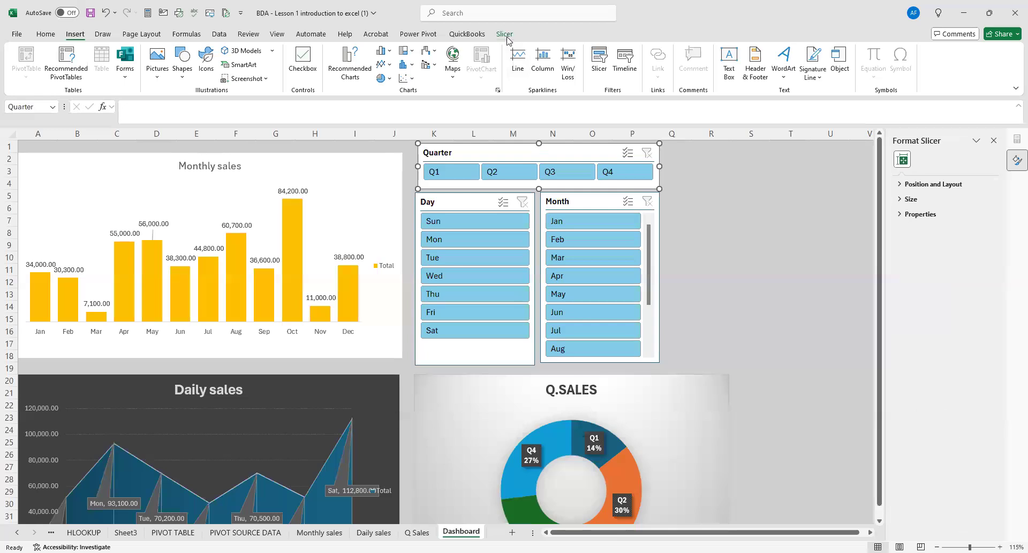
left_click(505, 35)
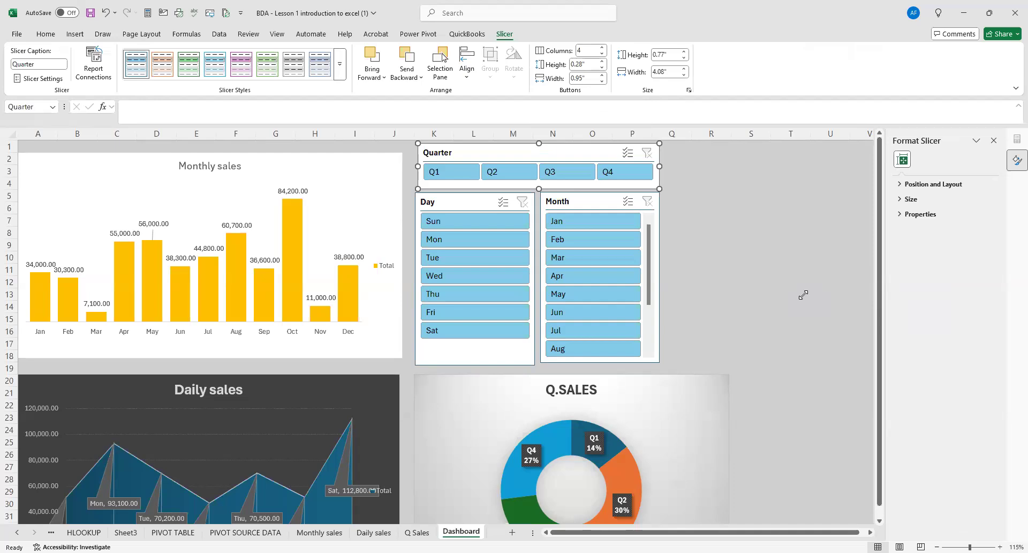
right_click(600, 153)
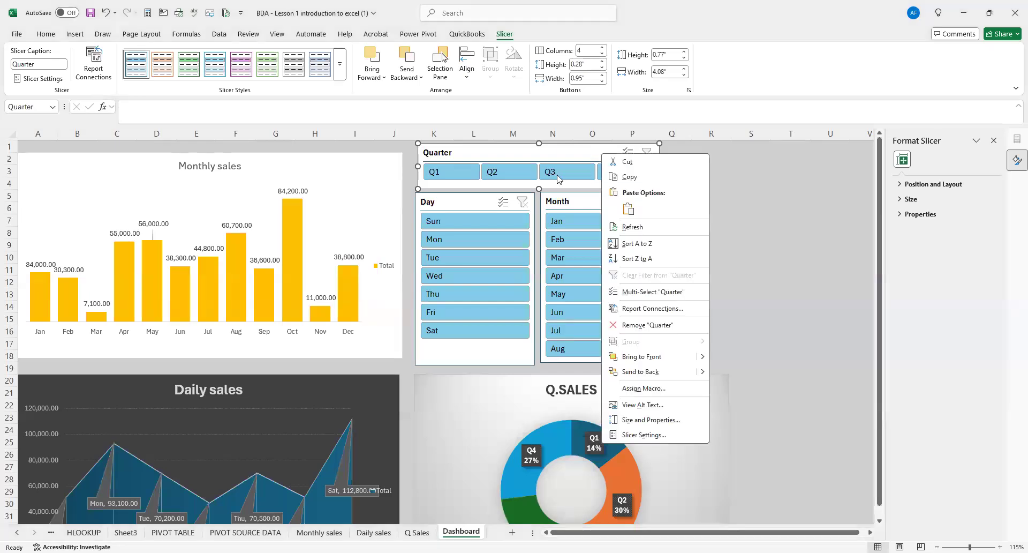
left_click(662, 309)
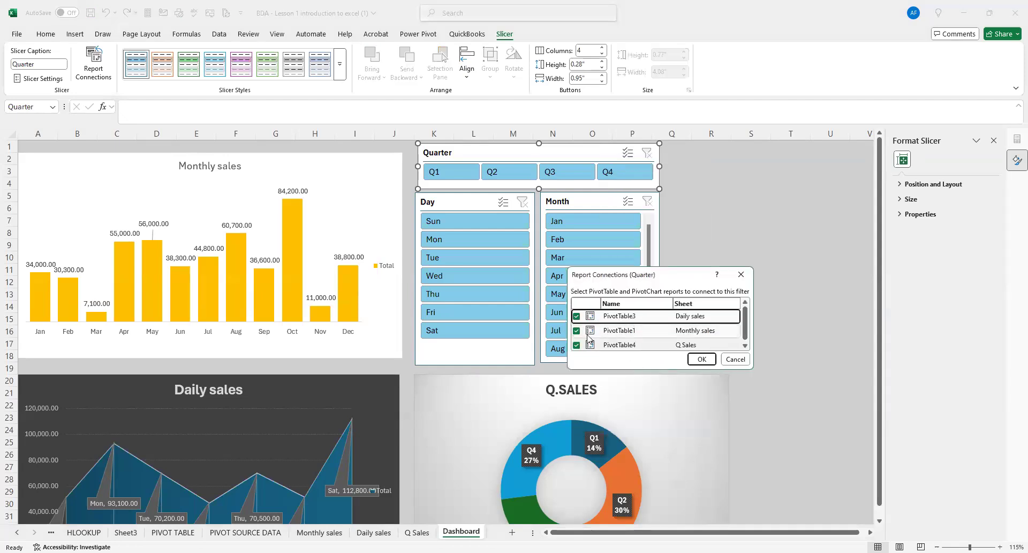
left_click(742, 361)
left_click(702, 207)
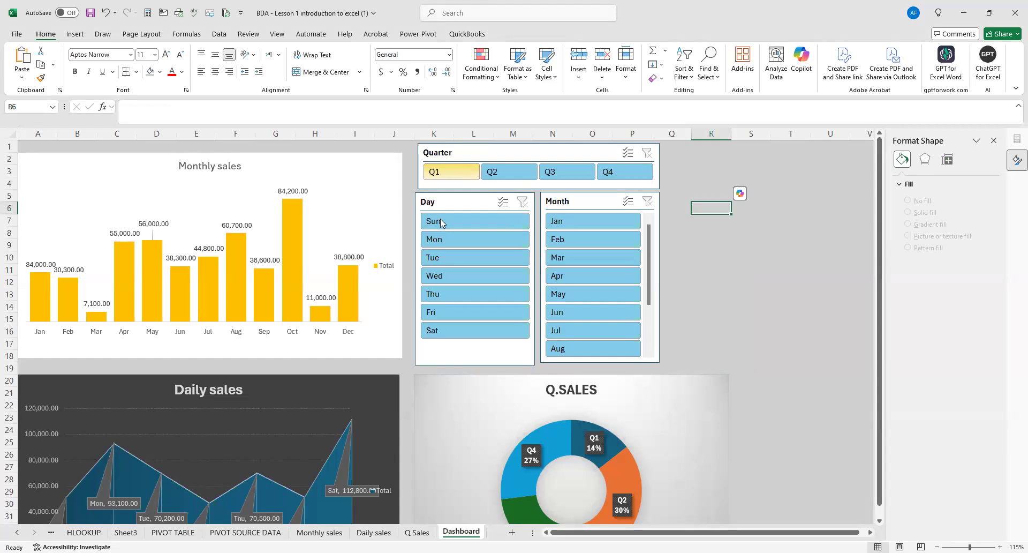
Test the Quarter slicer by filtering to Q1 and Q2, examine all three dashboard charts, and clear the filter.
left_click(444, 172)
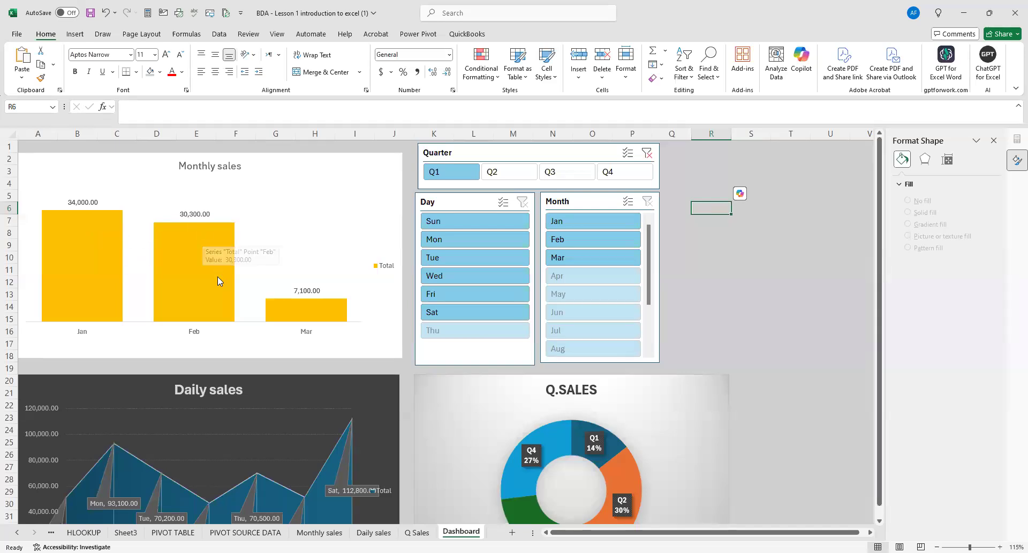
scroll(309, 285, "down", 3)
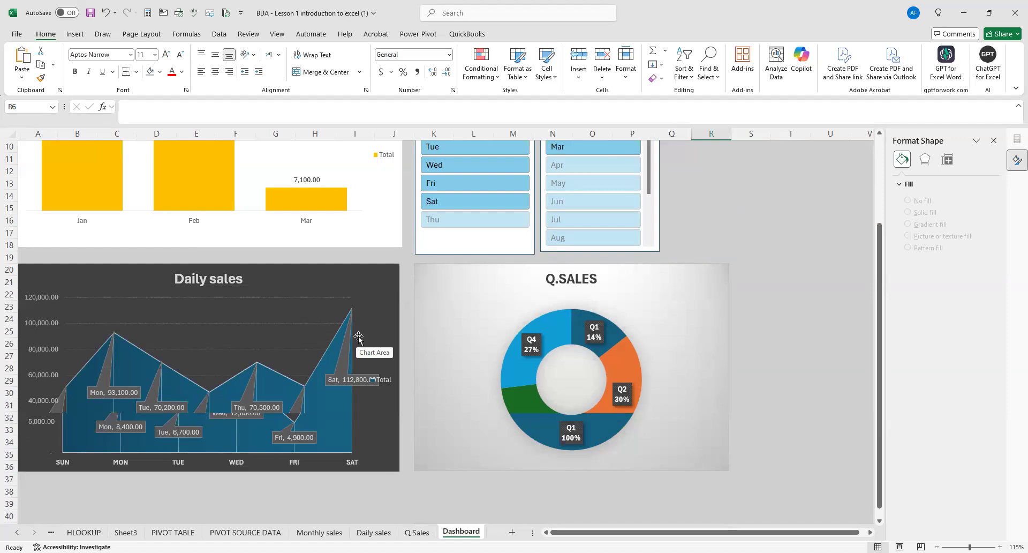
scroll(395, 310, "up", 3)
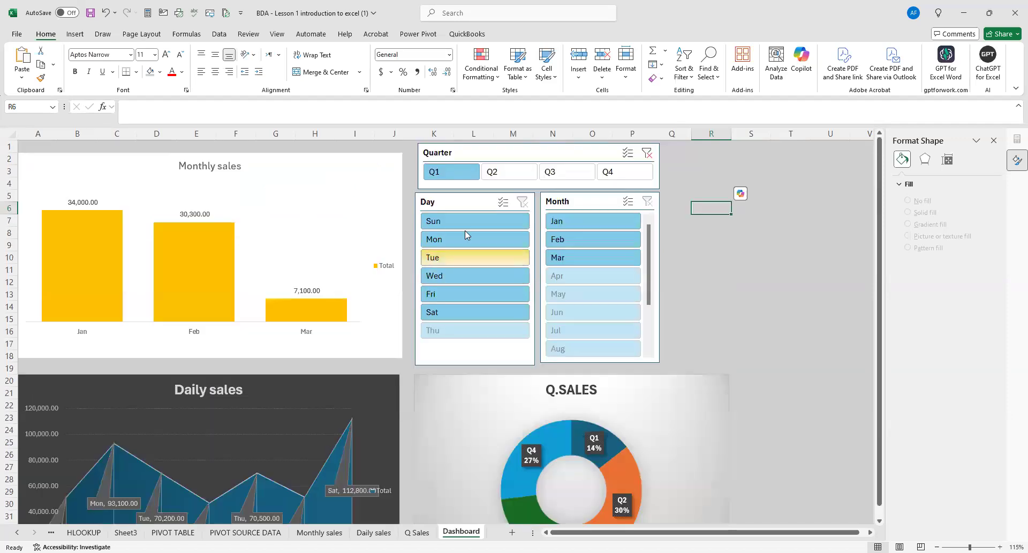
left_click(506, 173)
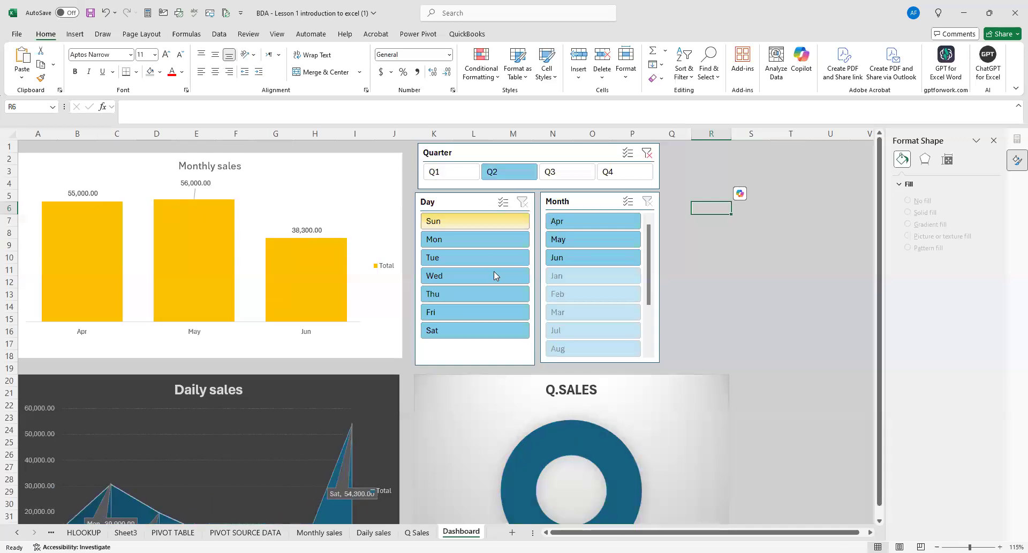
scroll(494, 274, "down", 3)
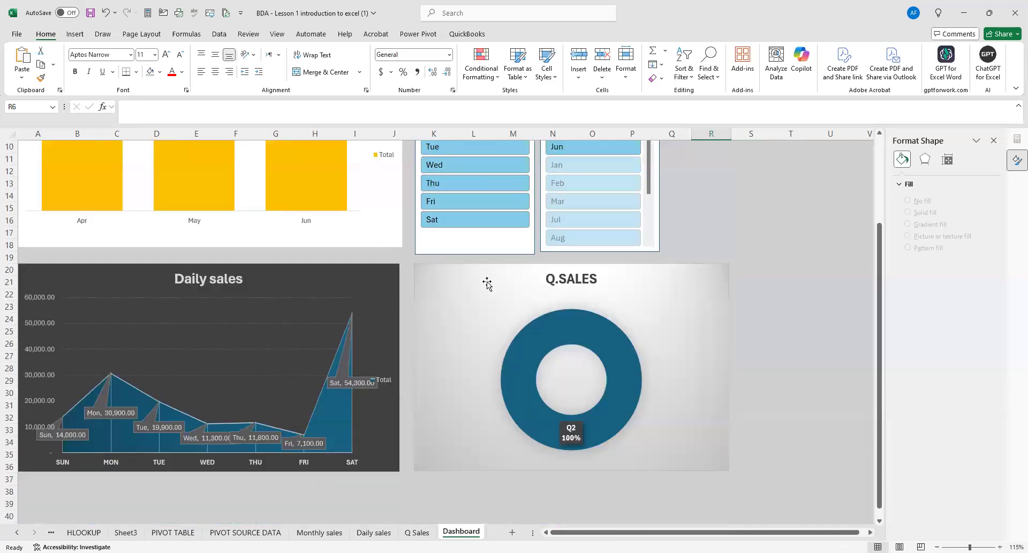
scroll(368, 337, "up", 2)
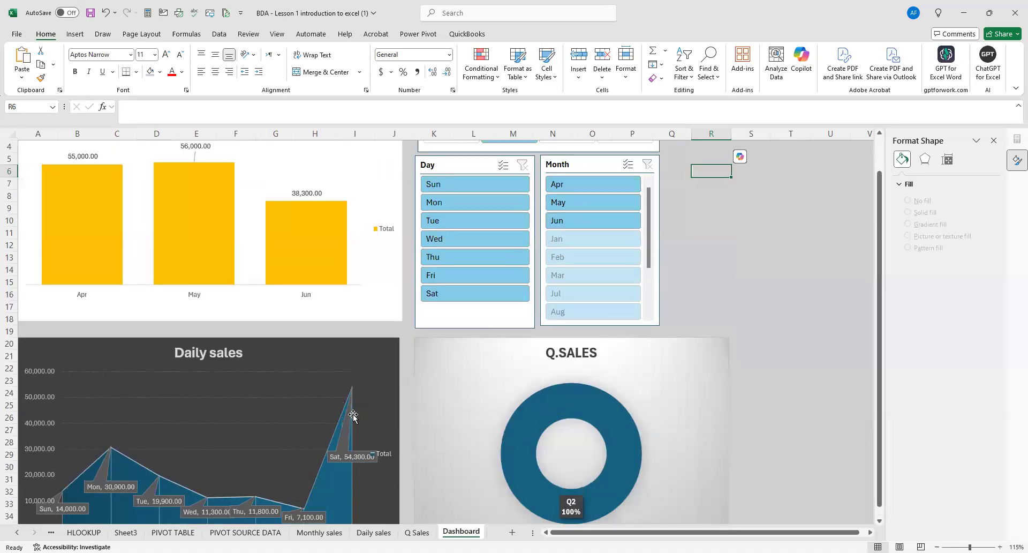
scroll(352, 416, "down", 2)
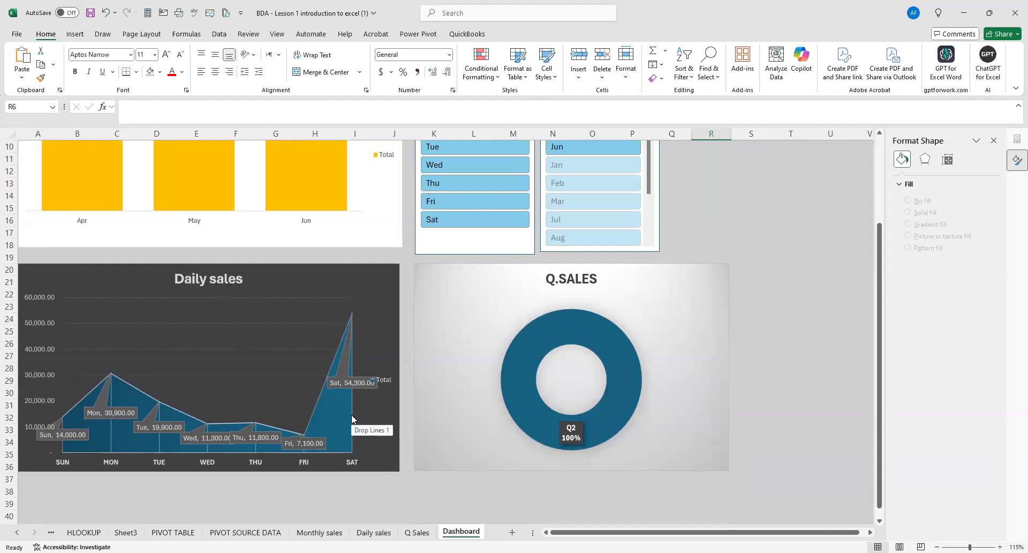
scroll(335, 402, "up", 3)
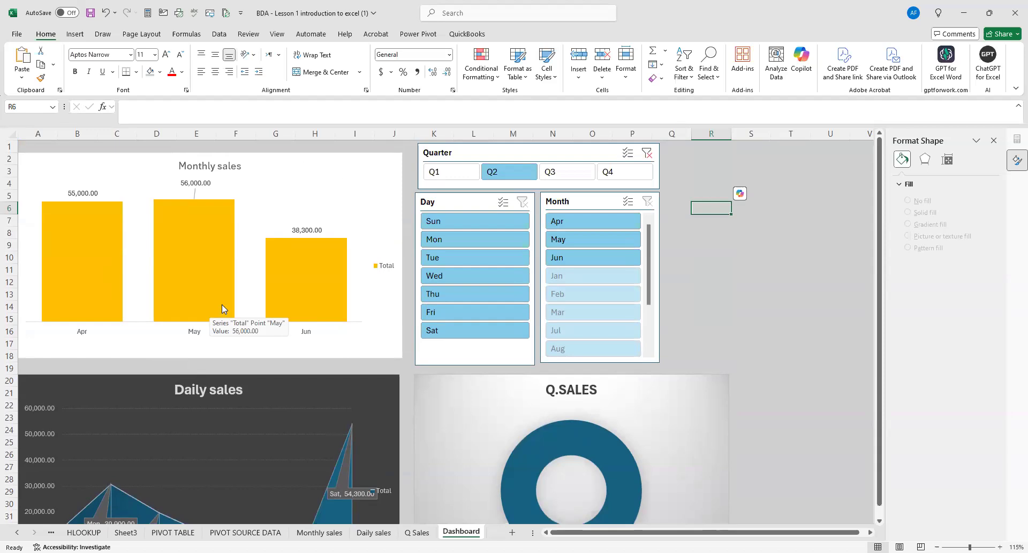
left_click(647, 153)
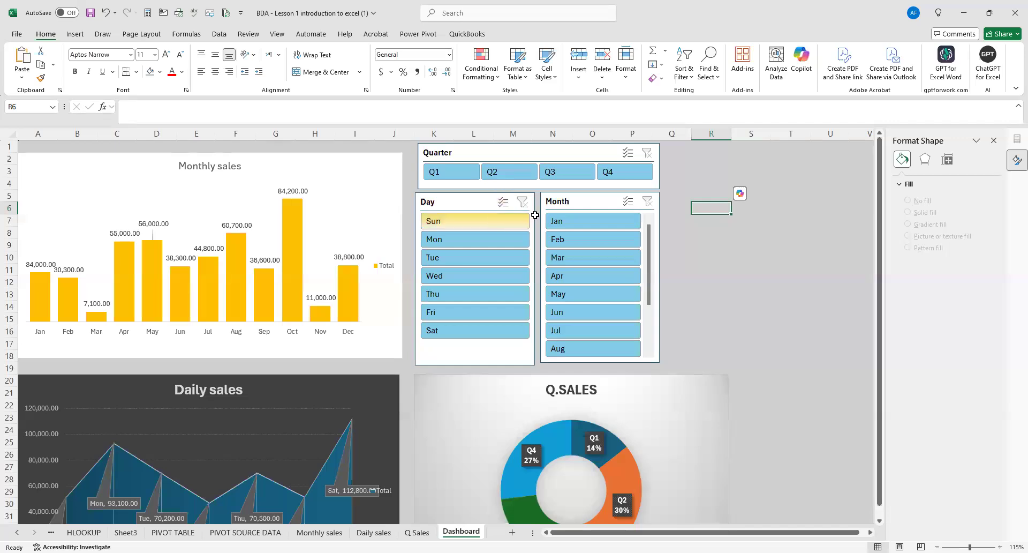
Test the Month slicer by filtering to Mar and Apr, examine the monthly, daily and quarterly charts, and clear the filter.
left_click(566, 259)
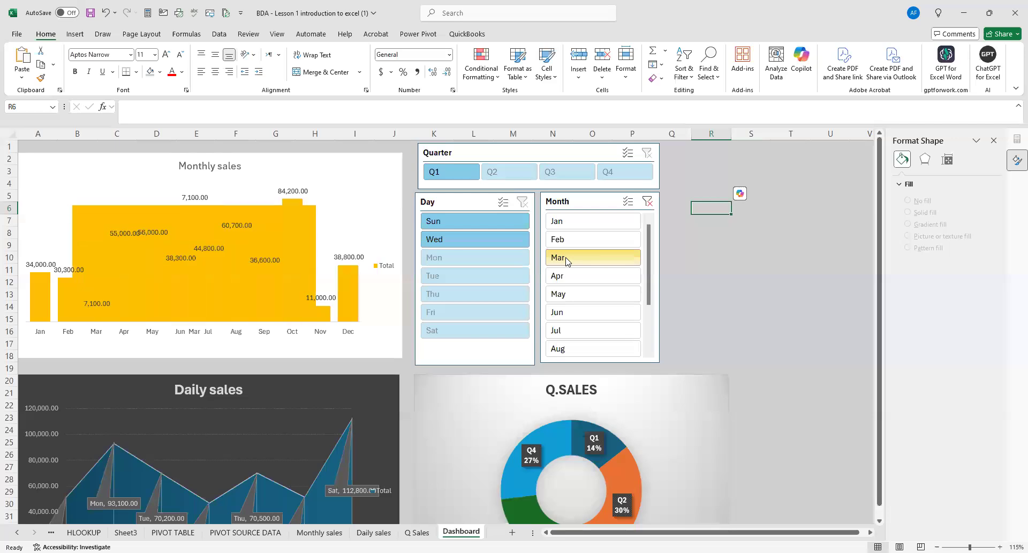
mouse_move(297, 253)
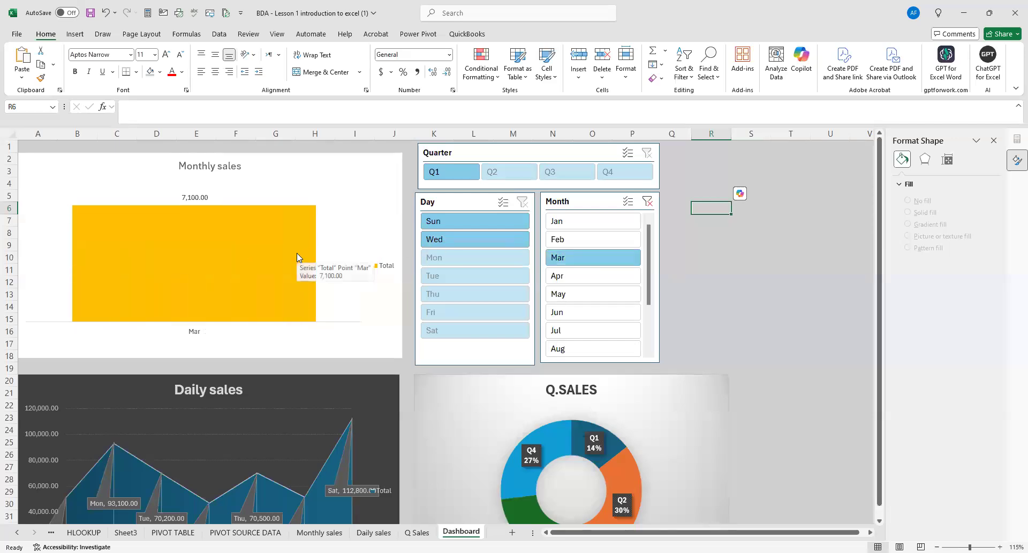
left_click(557, 275)
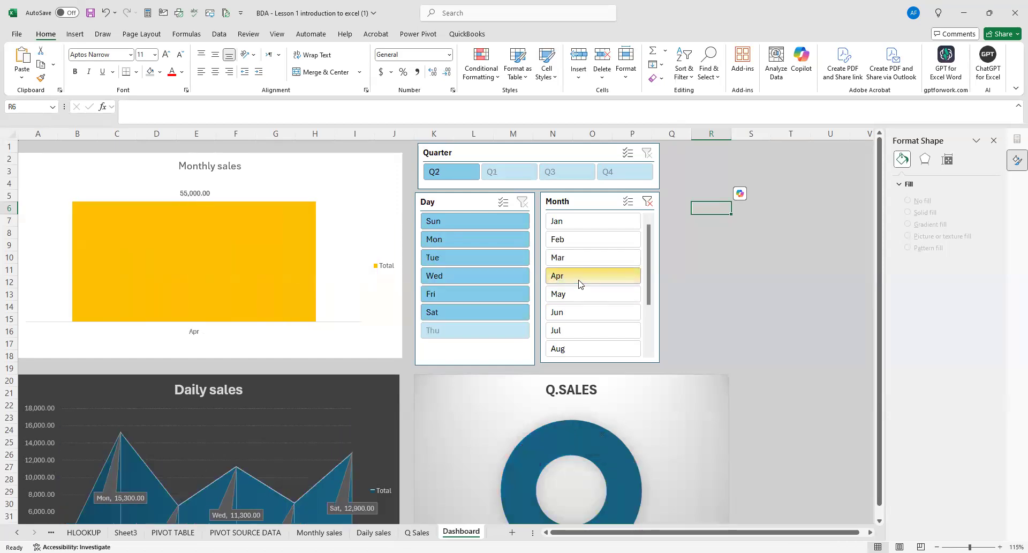
scroll(578, 284, "down", 1)
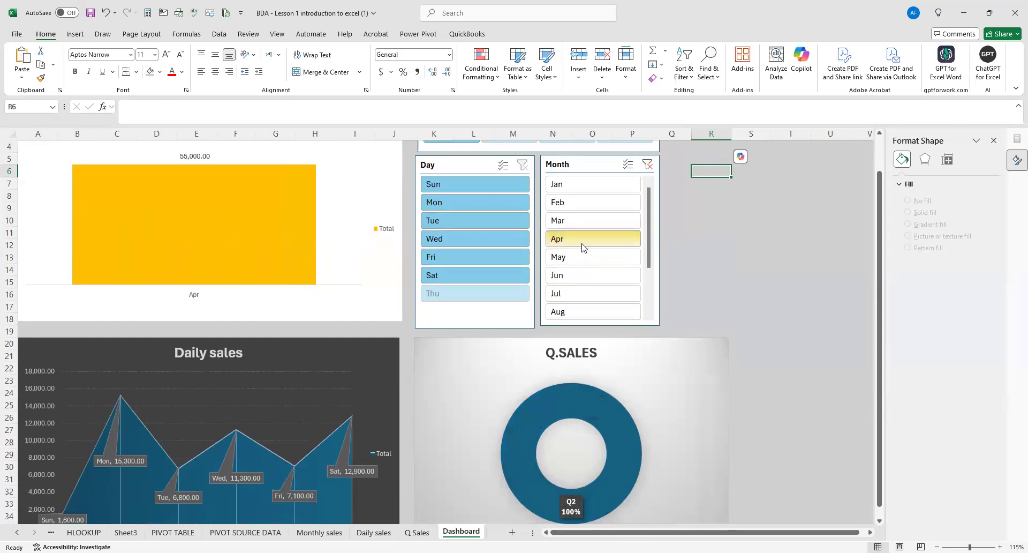
scroll(582, 258, "up", 1)
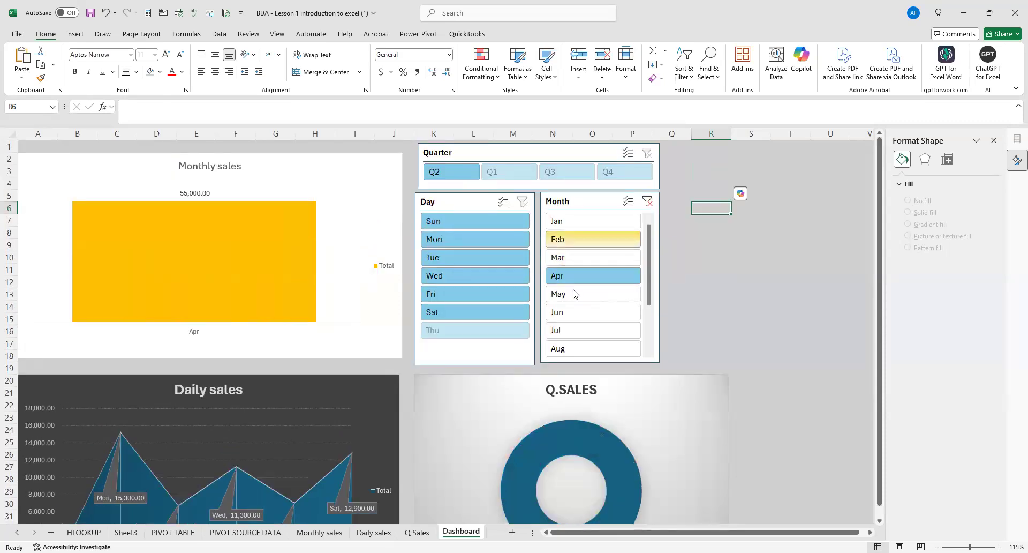
scroll(574, 293, "down", 1)
scroll(569, 293, "down", 2)
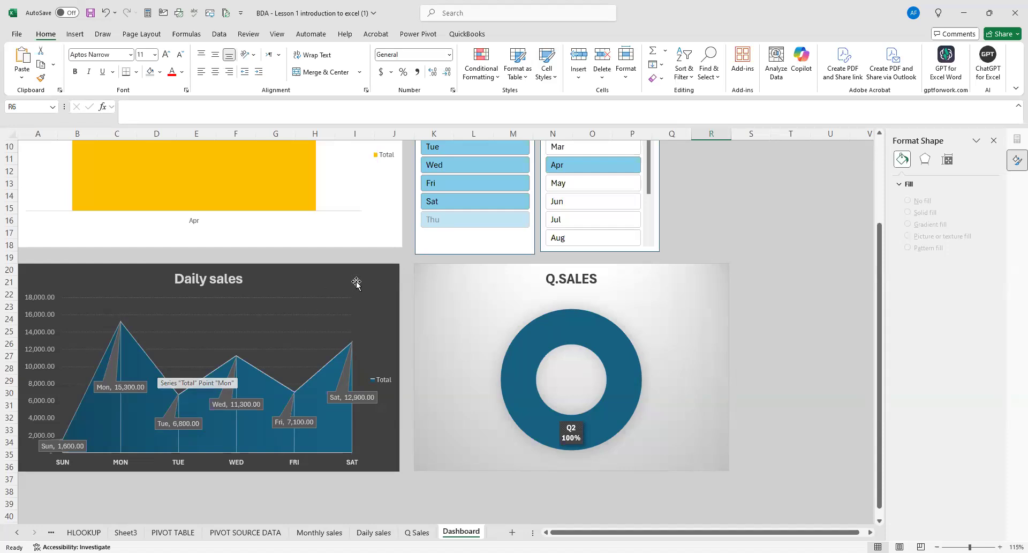
scroll(422, 328, "up", 1)
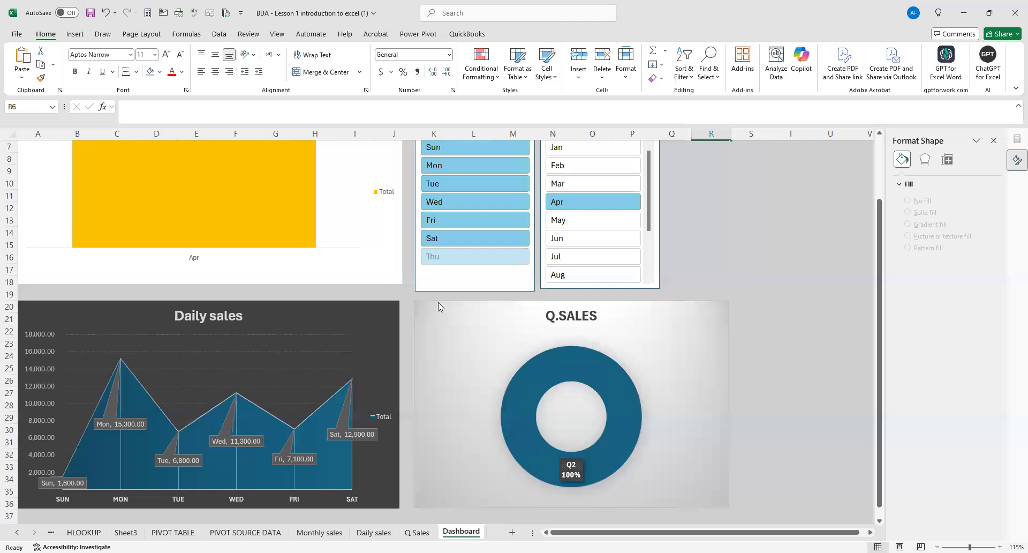
scroll(439, 304, "up", 2)
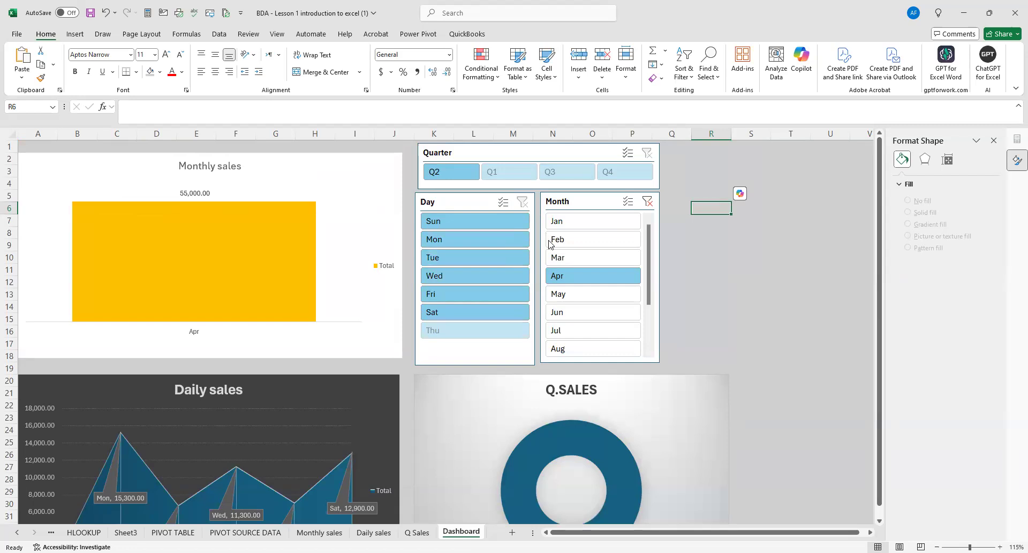
left_click(646, 203)
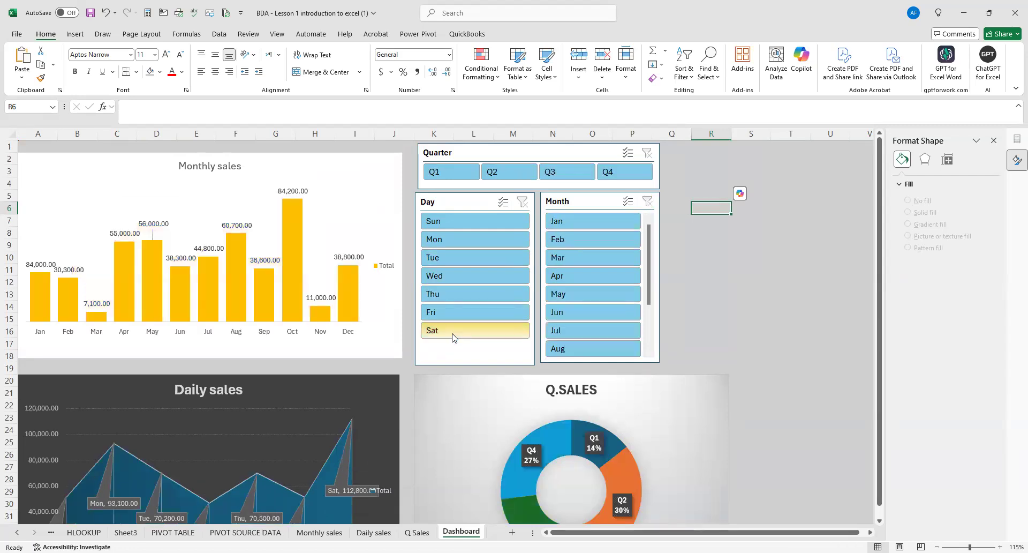
Filter the dashboard to Sat with the Day slicer, compare the three charts, then clear the filter and check the lower charts.
left_click(485, 332)
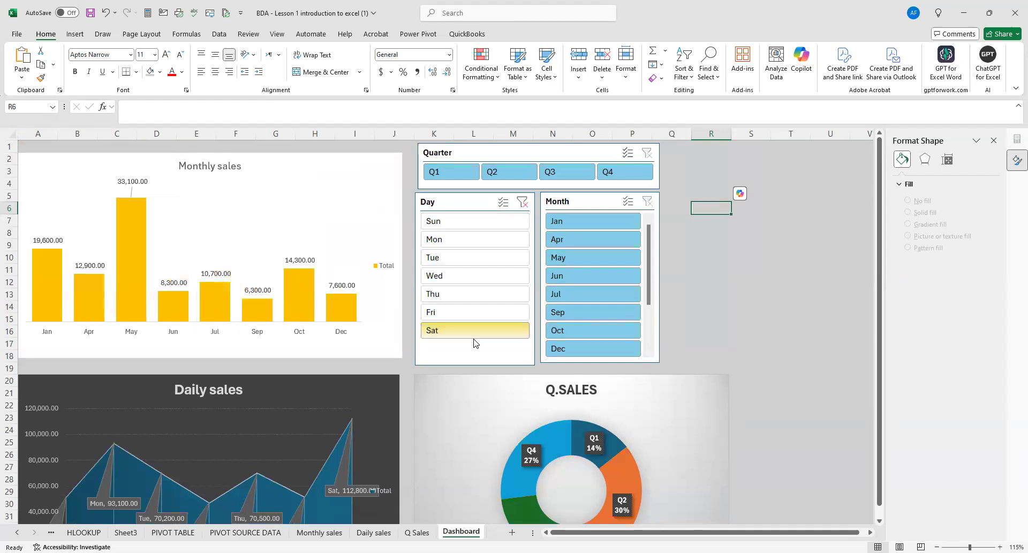
left_click(466, 335)
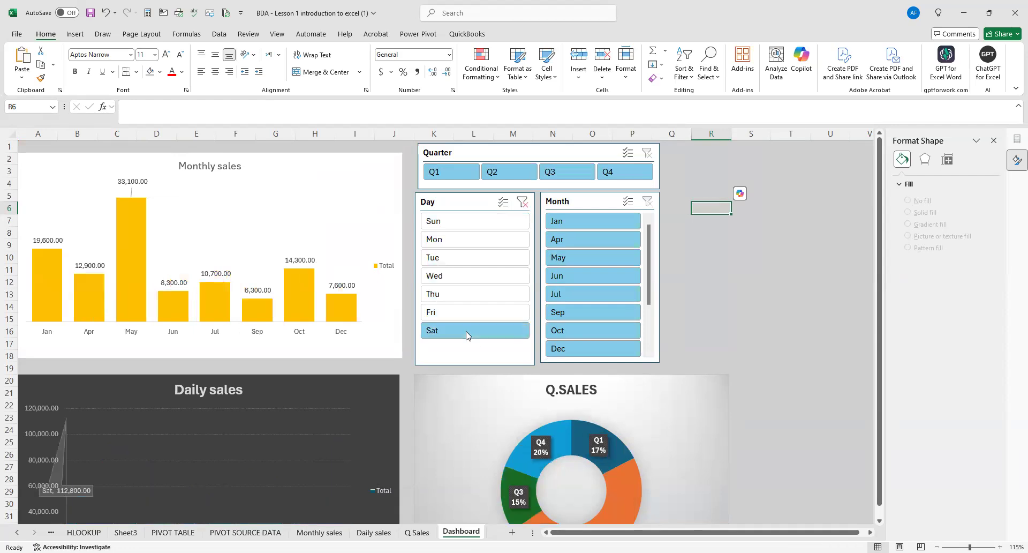
scroll(270, 410, "down", 3)
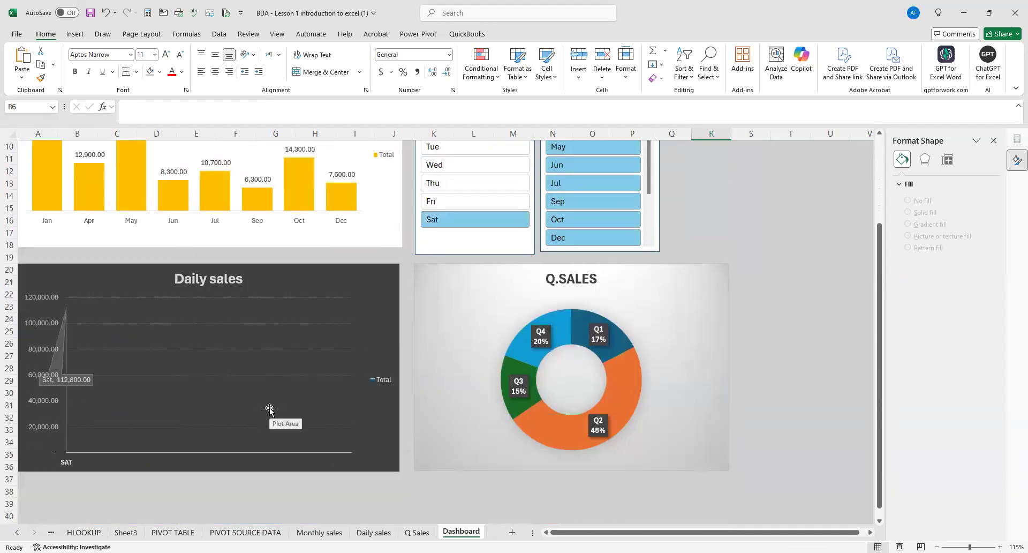
scroll(269, 410, "up", 3)
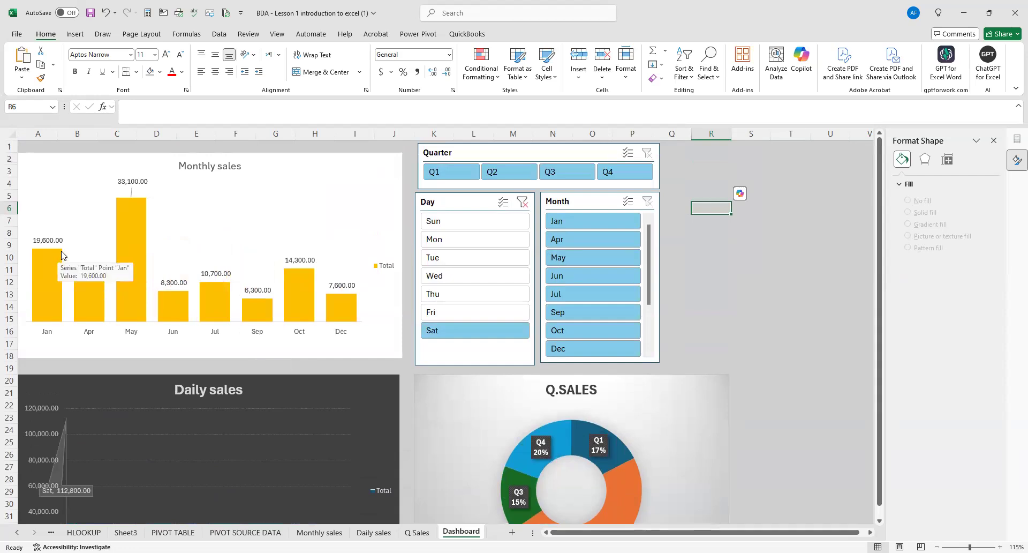
scroll(89, 295, "down", 4)
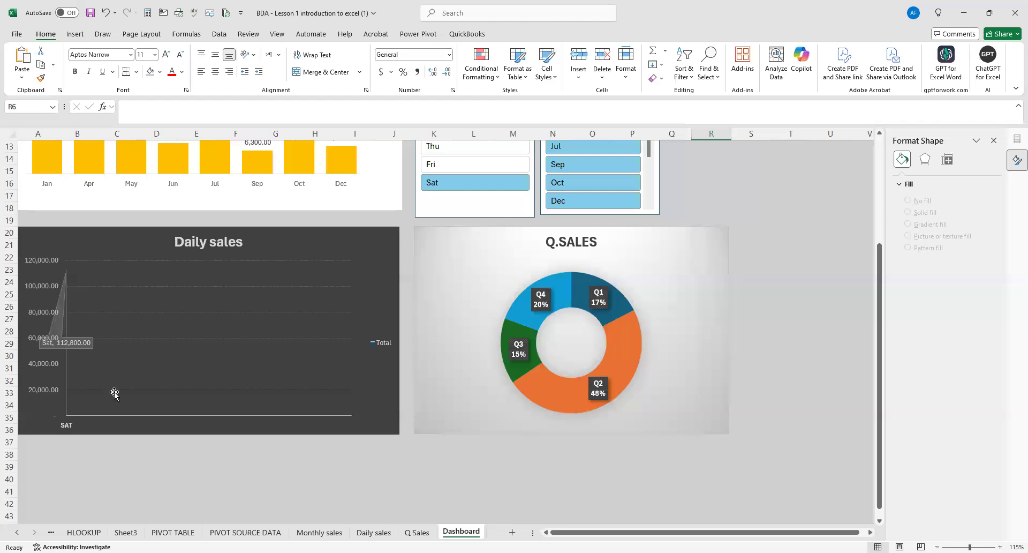
scroll(114, 392, "up", 4)
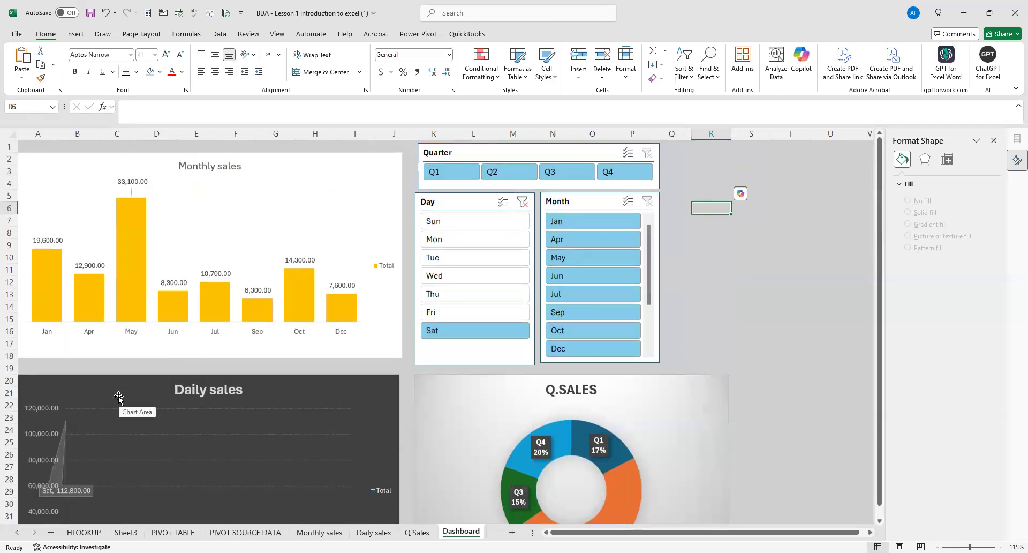
mouse_move(139, 262)
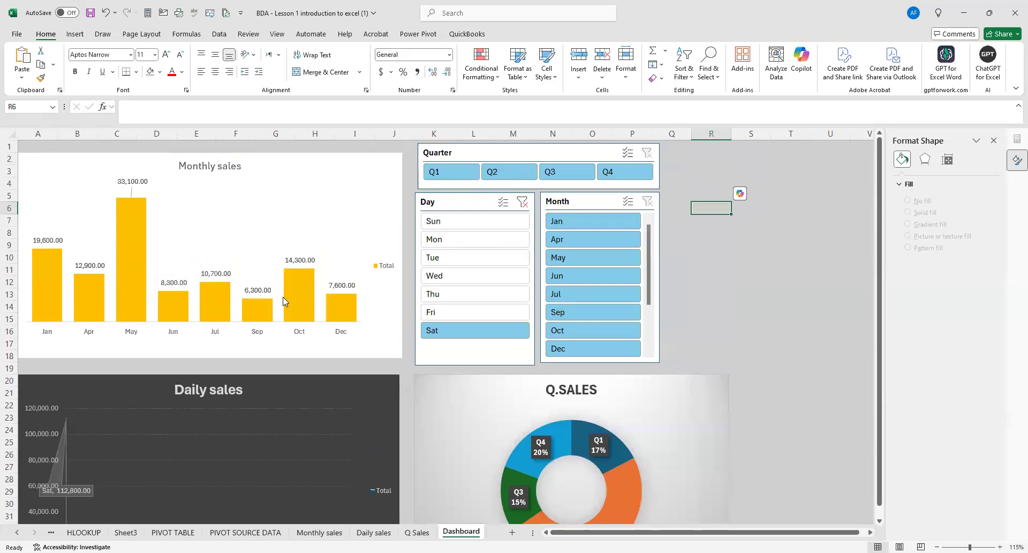
mouse_move(292, 294)
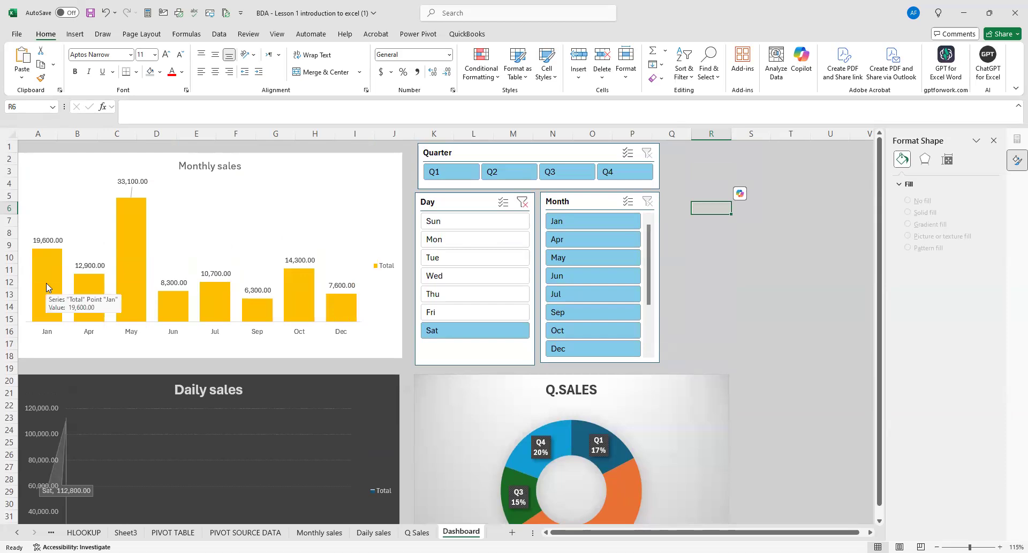
mouse_move(83, 320)
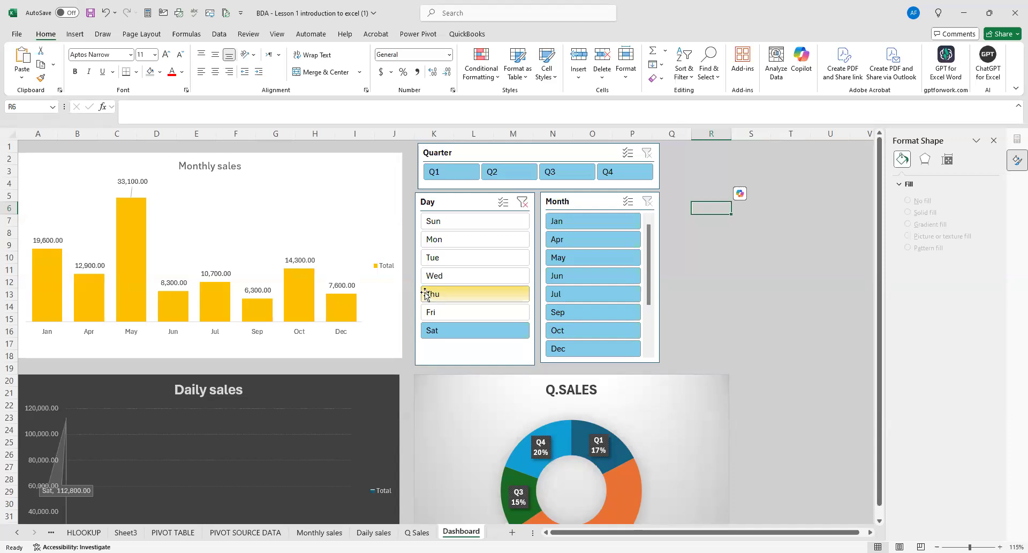
left_click(523, 202)
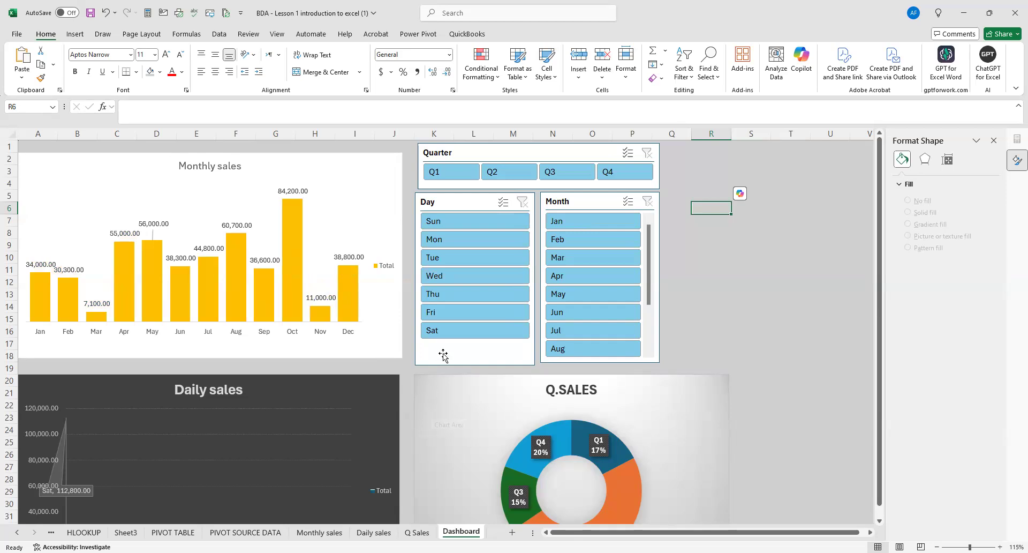
scroll(434, 352, "down", 2)
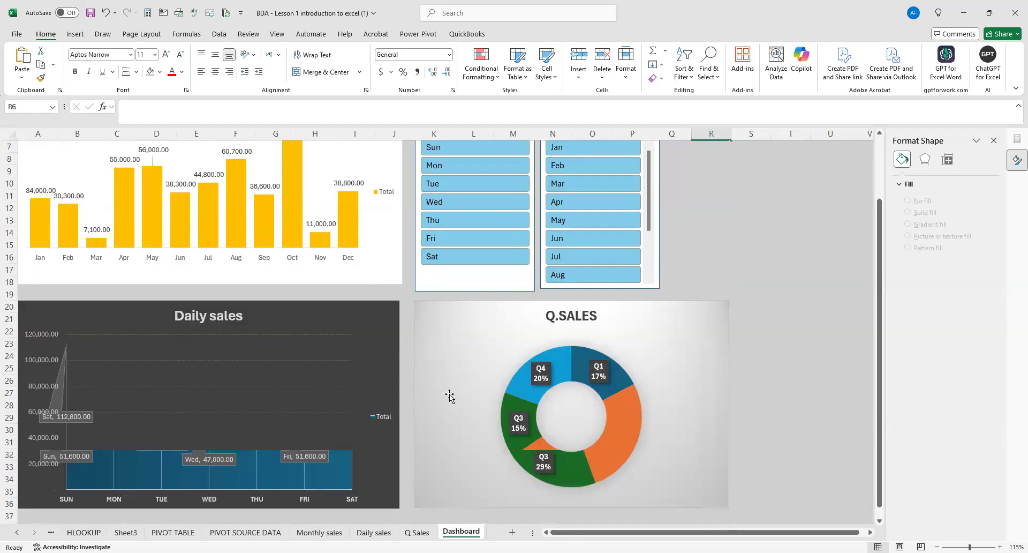
scroll(450, 394, "down", 2)
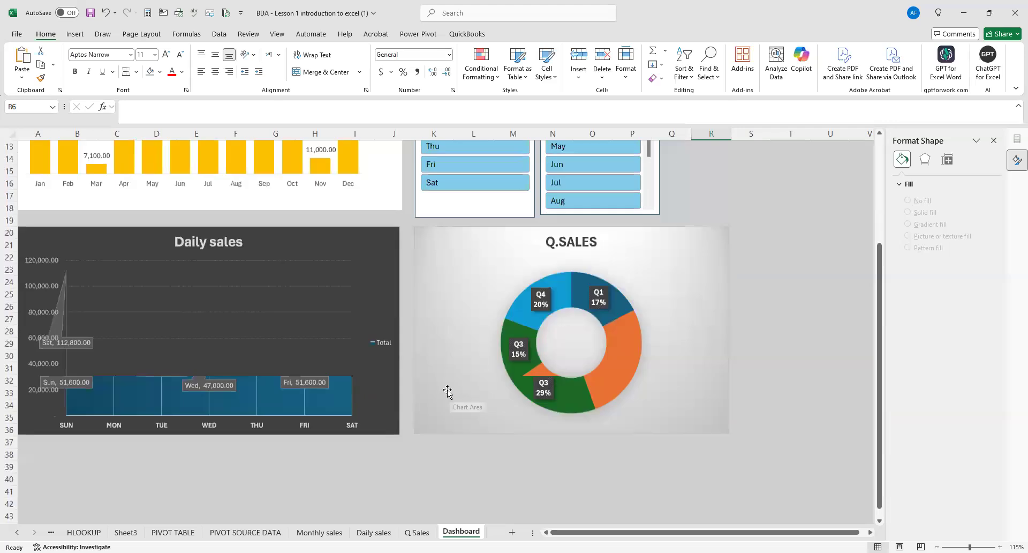
Examine the monthly, daily and quarterly charts with no slicer filter applied, inspect the Daily sales chart's data labels, and deselect them.
left_click(388, 455)
scroll(389, 290, "up", 2)
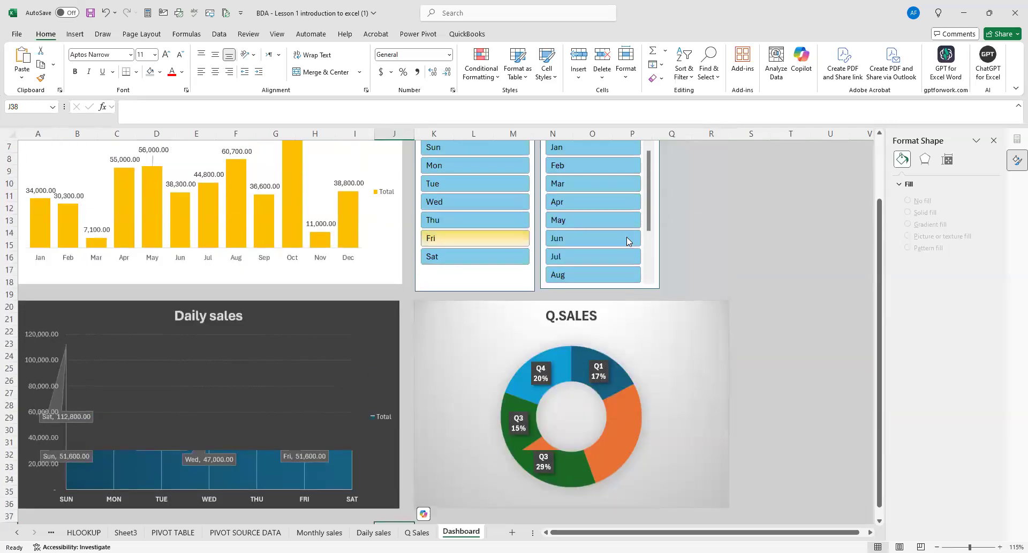
scroll(590, 234, "up", 2)
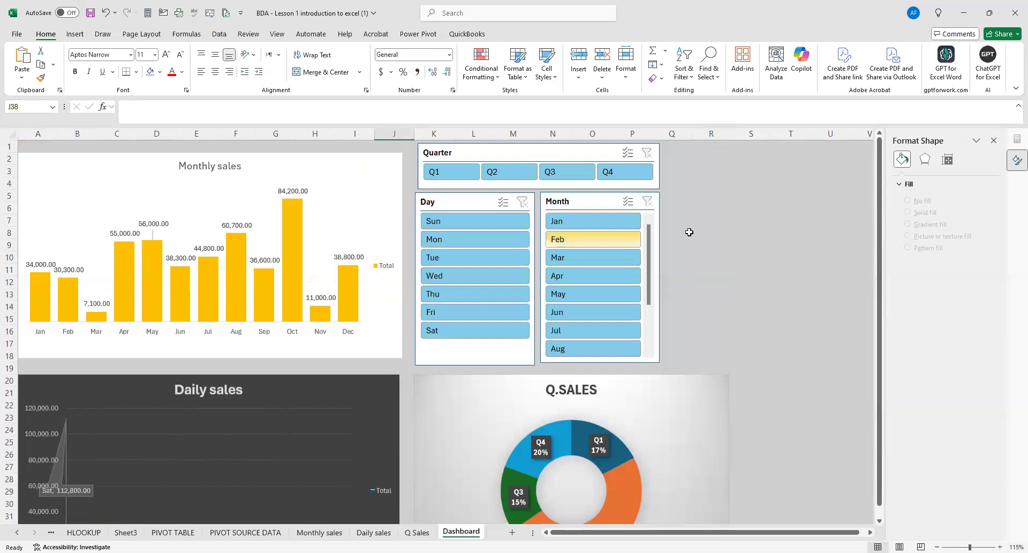
left_click(776, 257)
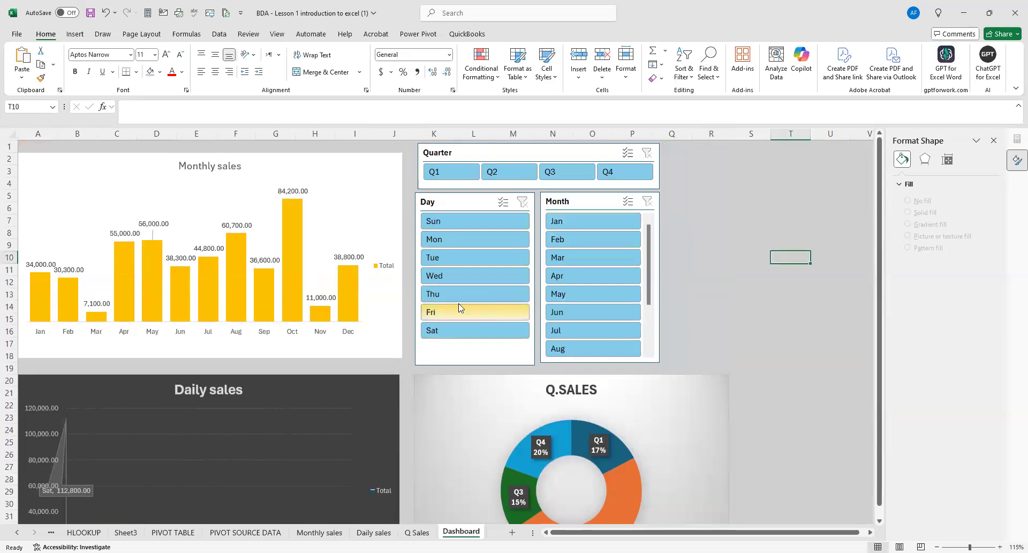
scroll(426, 355, "down", 4)
left_click(279, 478)
left_click(326, 346)
left_click(560, 509)
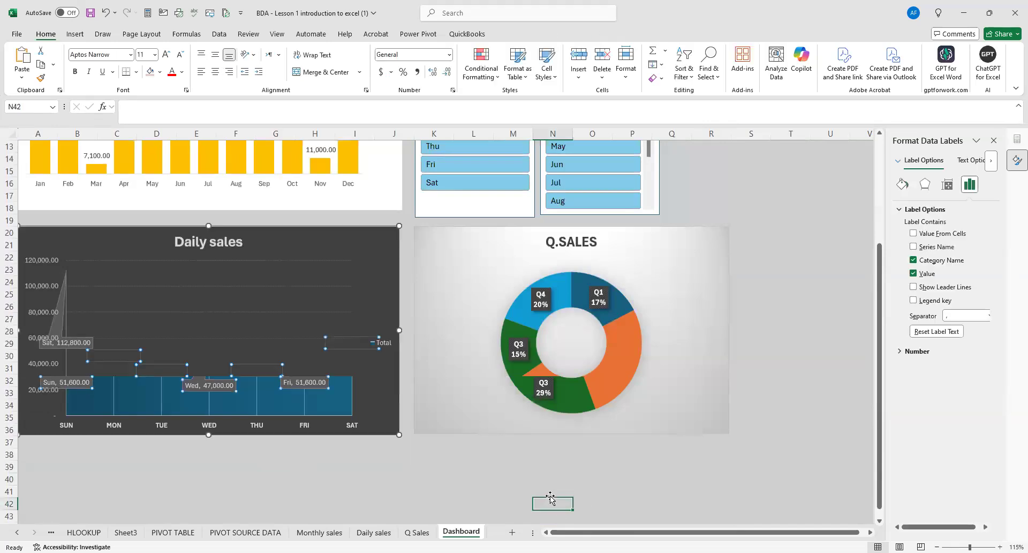
scroll(551, 236, "up", 4)
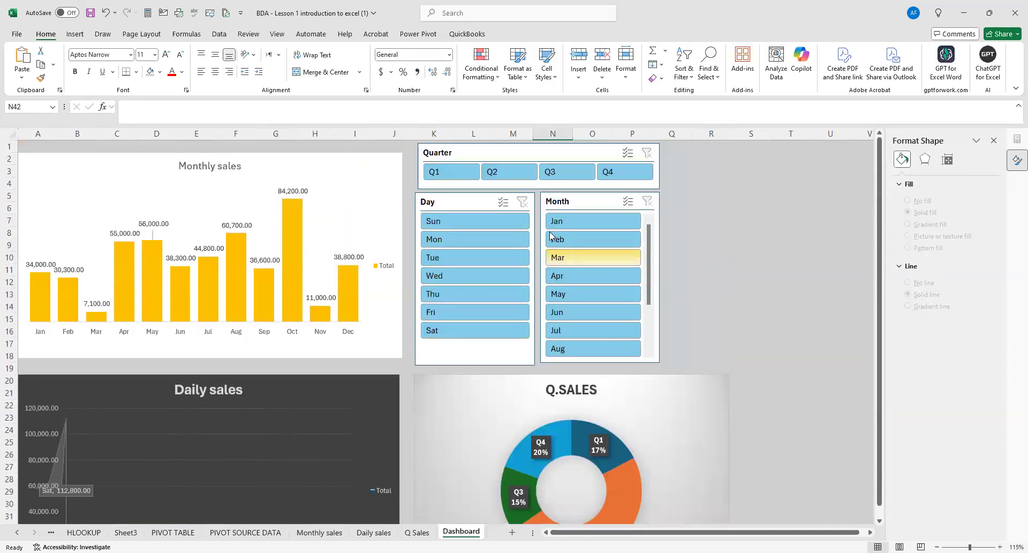
Filter the dashboard to Q4 with the Quarter slicer, clear the filter, and check the daily and quarterly charts.
left_click(527, 204)
left_click(632, 173)
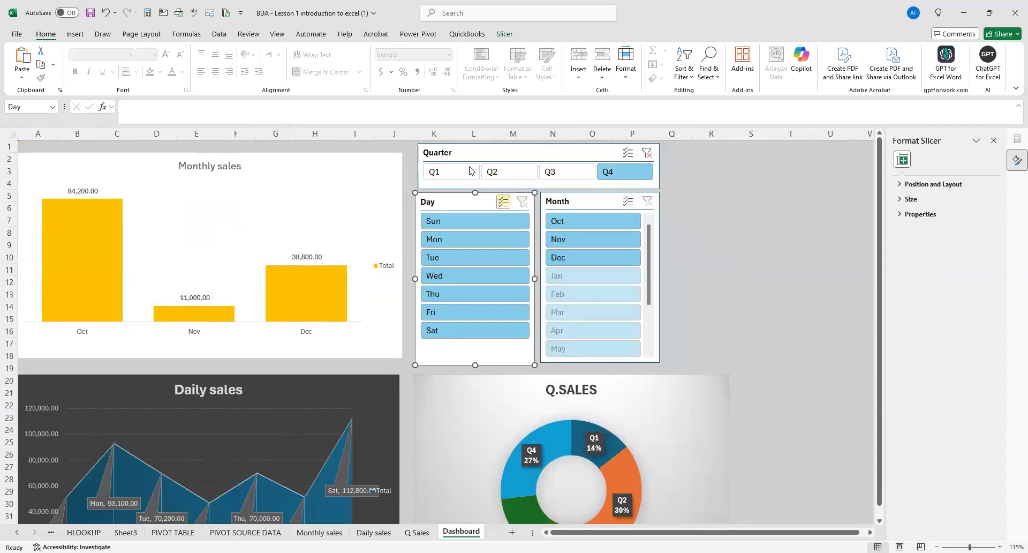
left_click(647, 153)
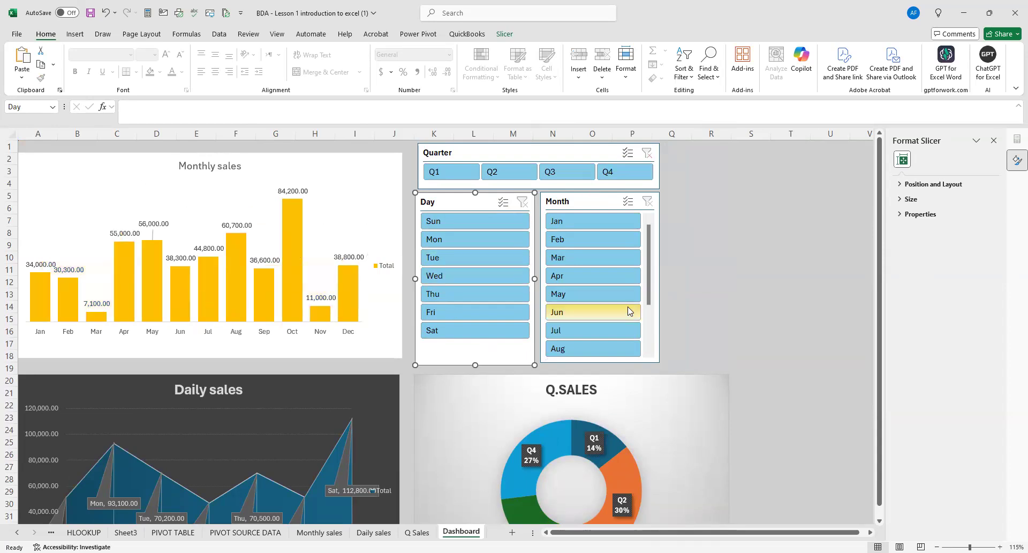
left_click(756, 274)
scroll(757, 276, "down", 4)
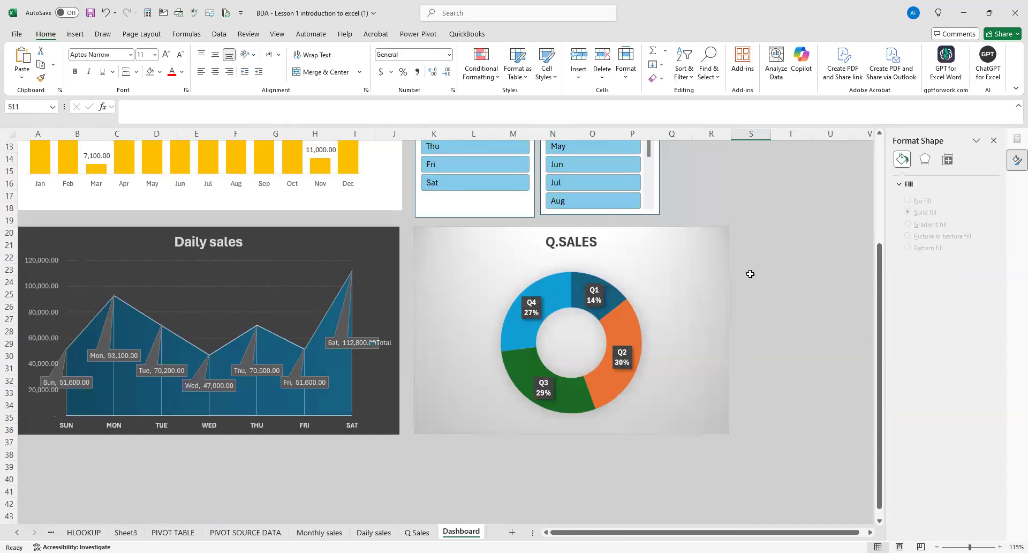
scroll(751, 271, "up", 4)
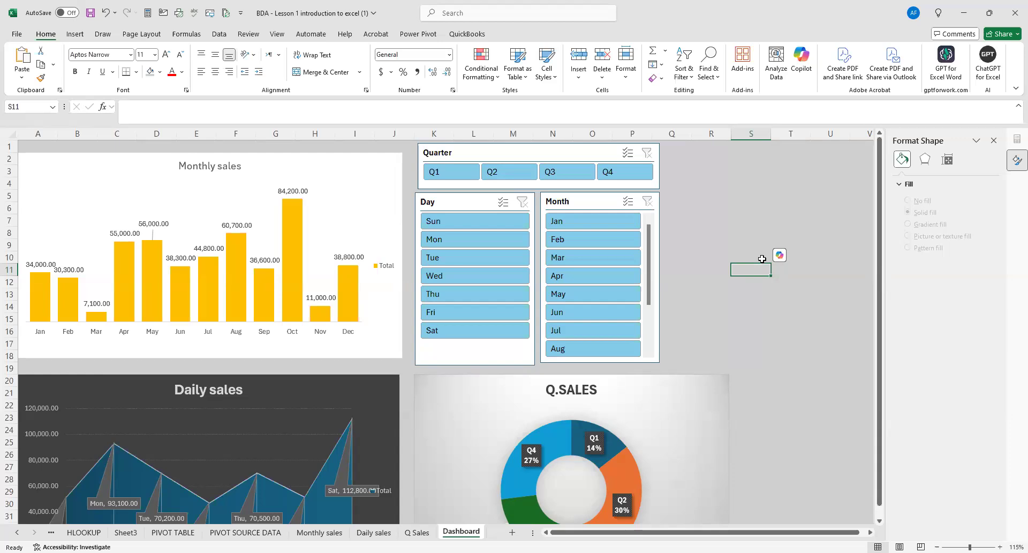
Test the Month slicer by filtering to Feb, examine all three dashboard charts, then clear the filter and deselect the slicer.
left_click(566, 238)
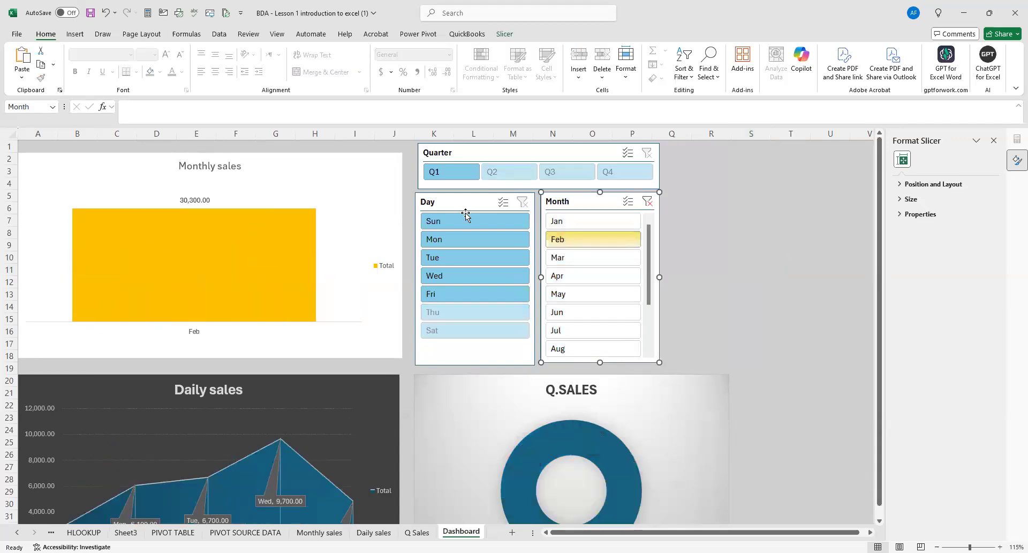
scroll(335, 452, "down", 3)
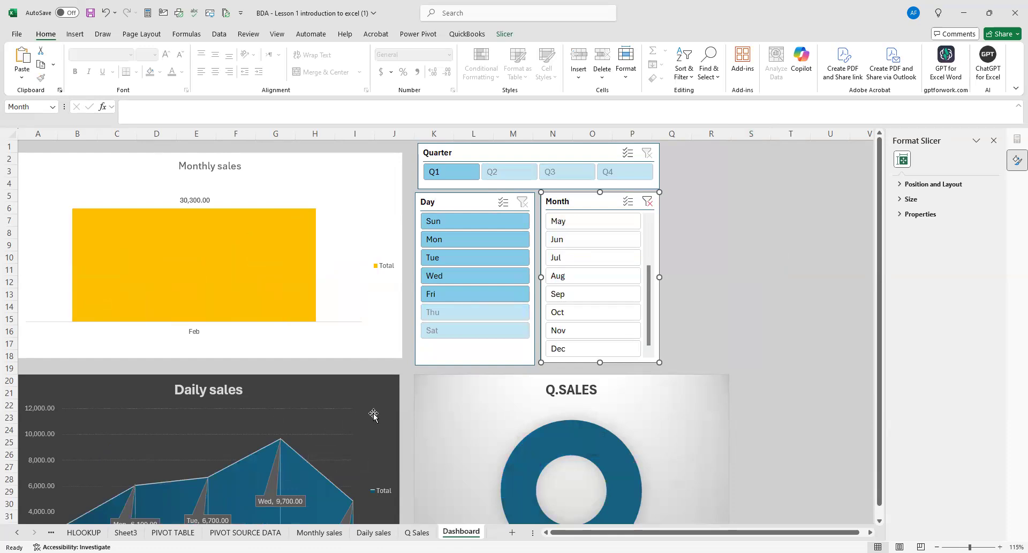
left_click(878, 521)
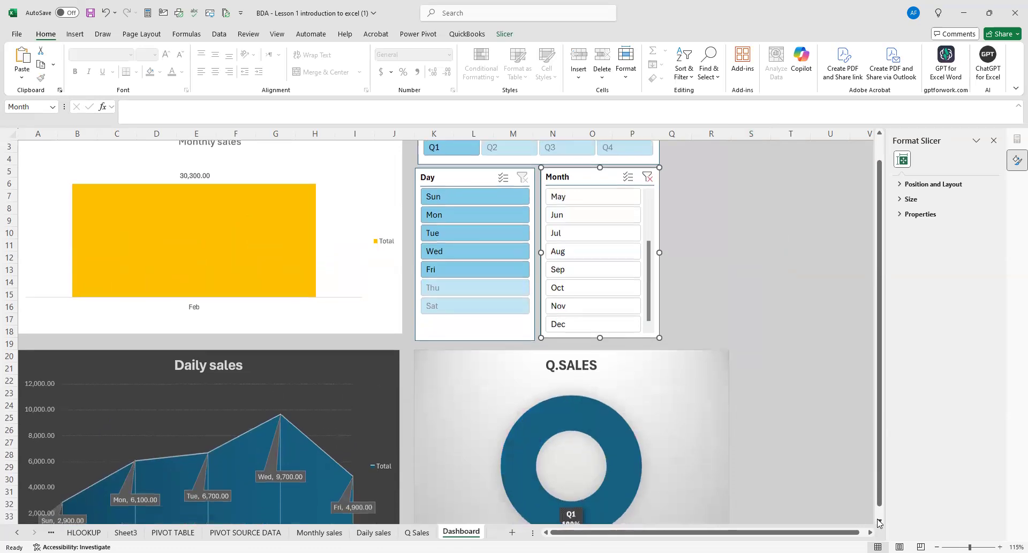
left_click(879, 522)
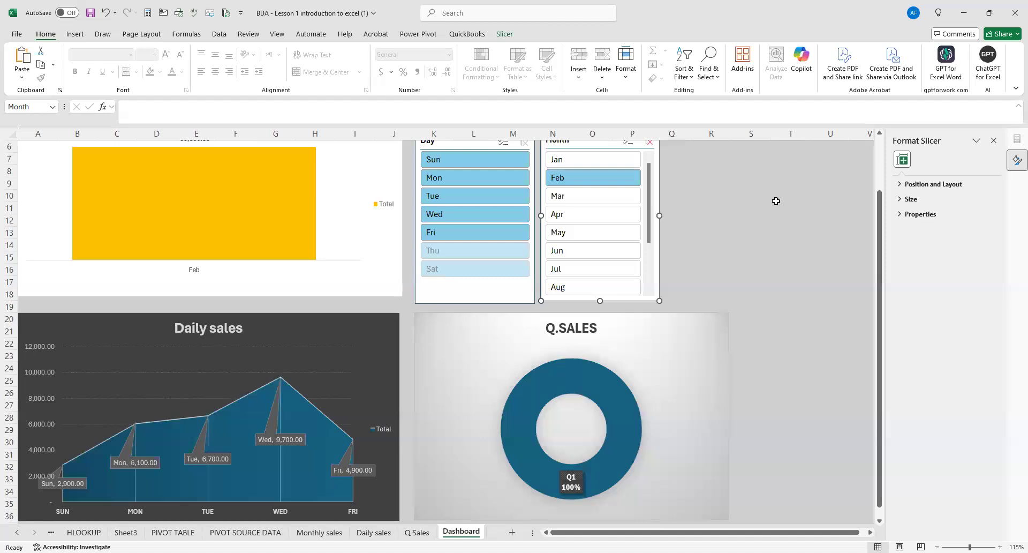
left_click(879, 132)
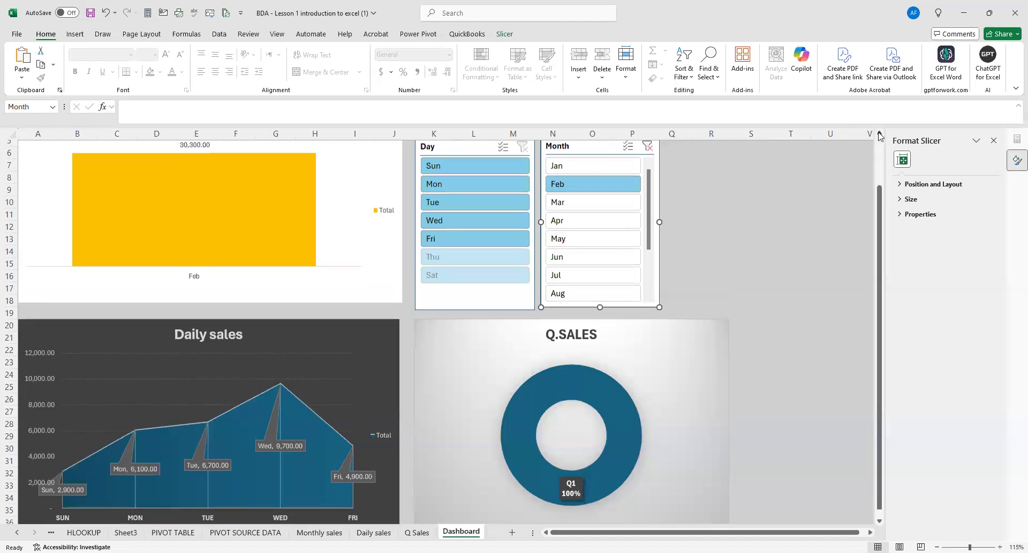
left_click(879, 132)
left_click(879, 132)
left_click(879, 133)
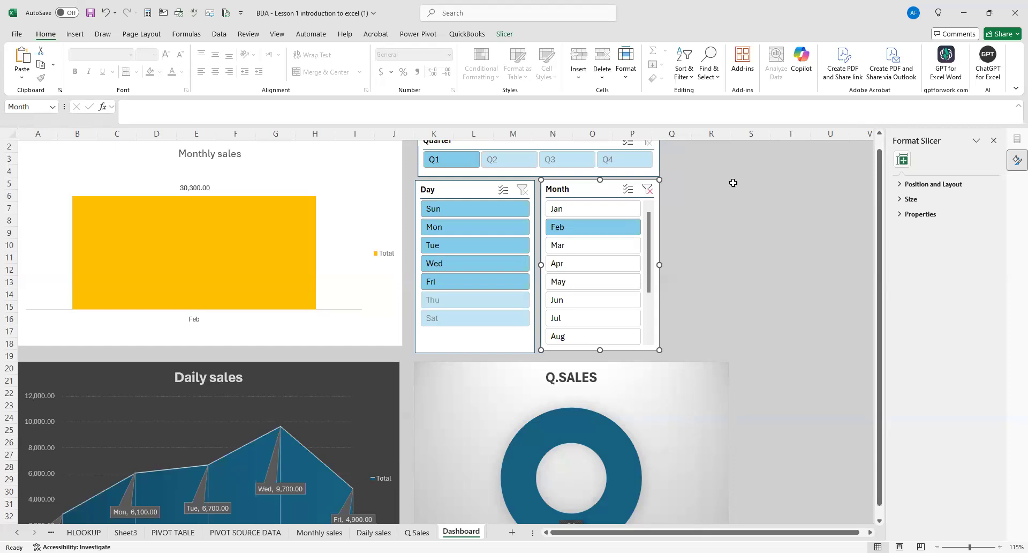
left_click(648, 188)
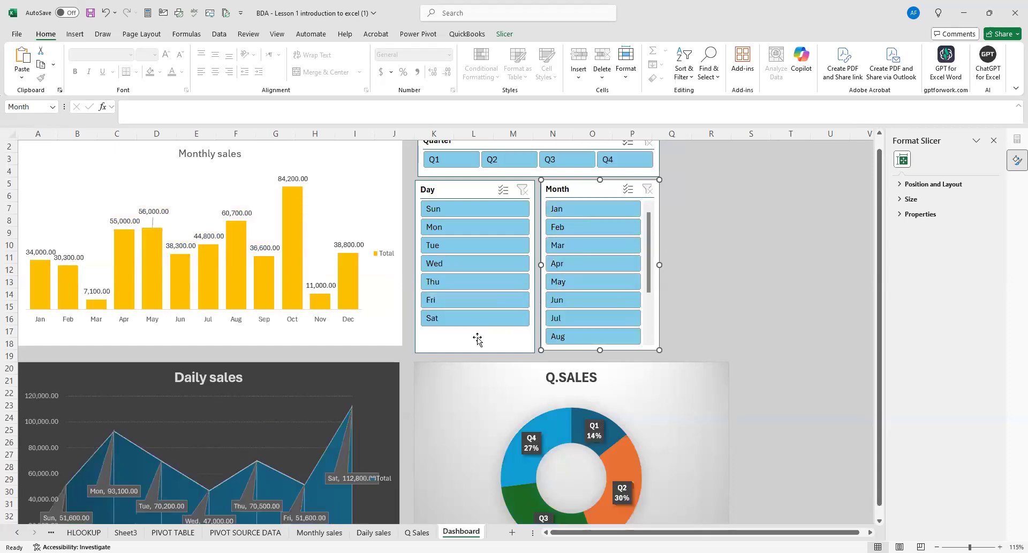
left_click(693, 330)
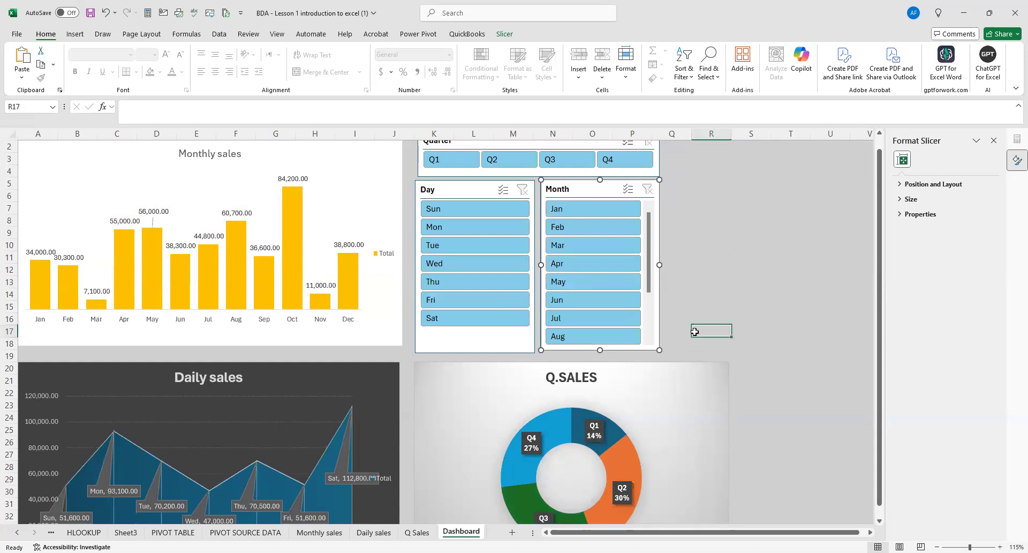
Look over the unfiltered dashboard, compare it with the Q Sales, Daily sales and Monthly sales sheets, and return to the Dashboard.
scroll(687, 327, "up", 1)
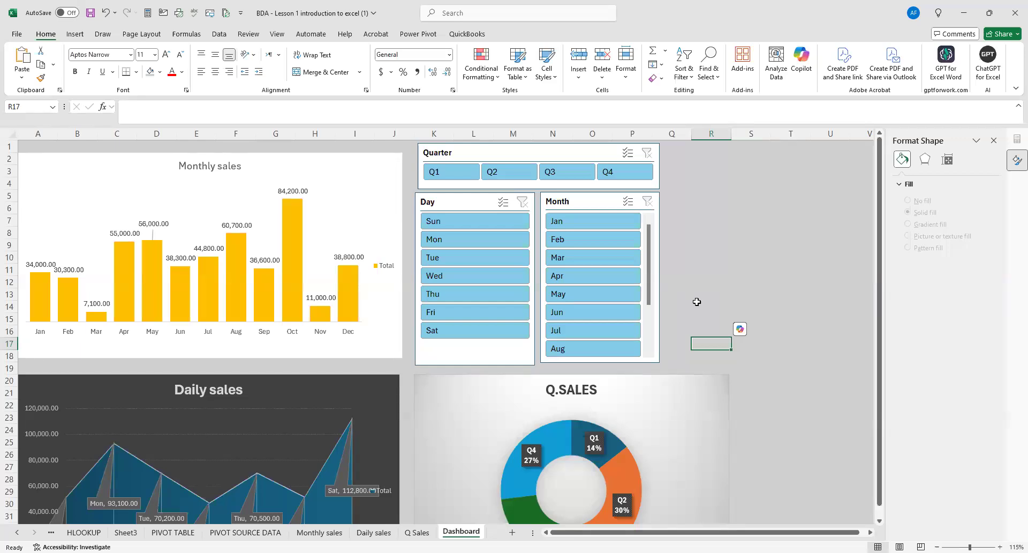
scroll(635, 281, "down", 3)
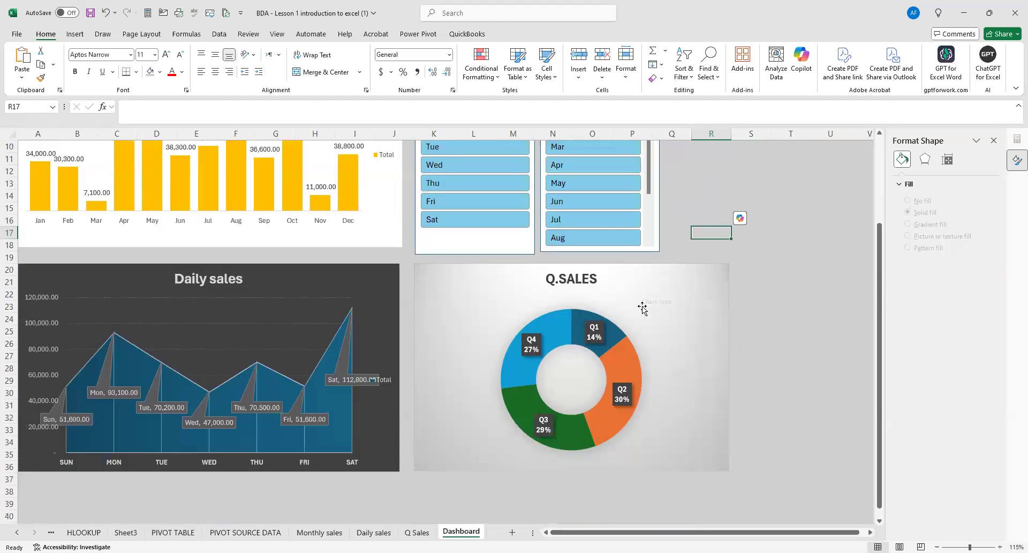
scroll(642, 308, "up", 2)
scroll(661, 300, "up", 1)
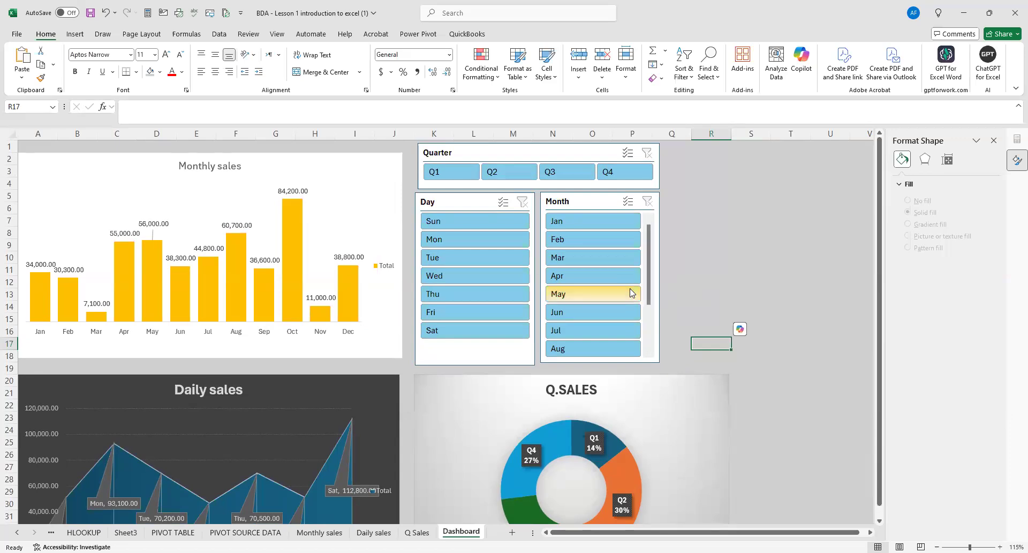
scroll(345, 324, "down", 5)
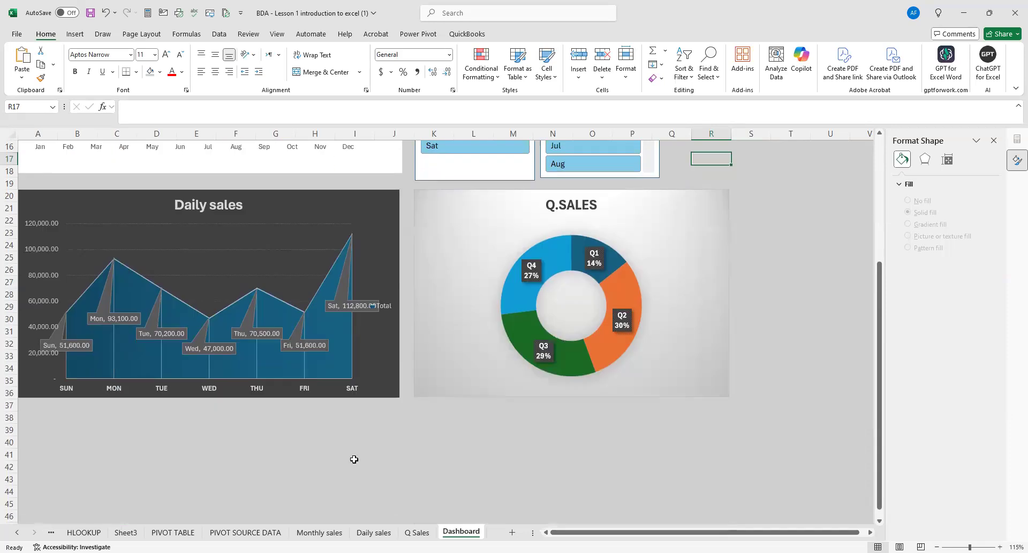
left_click(417, 532)
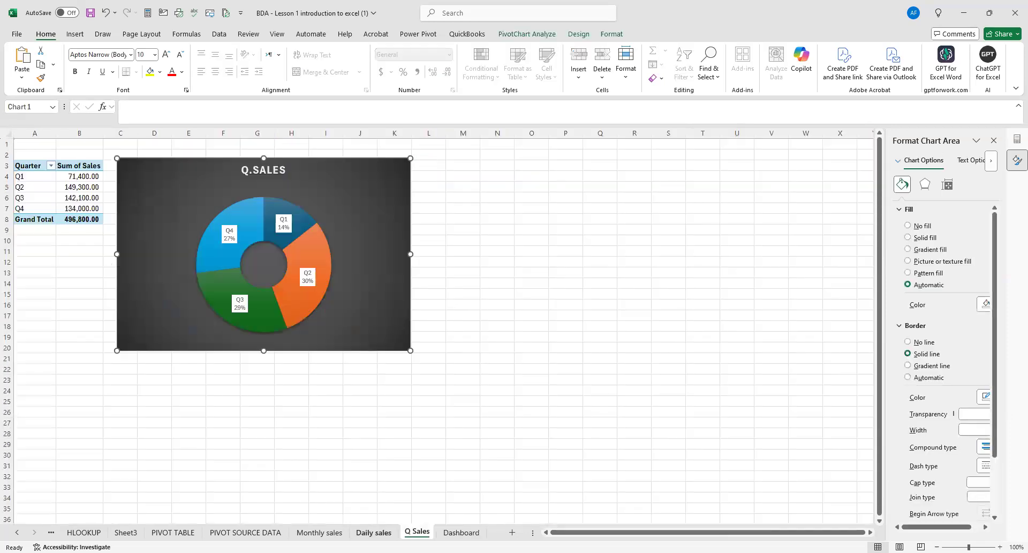
left_click(374, 532)
left_click(319, 532)
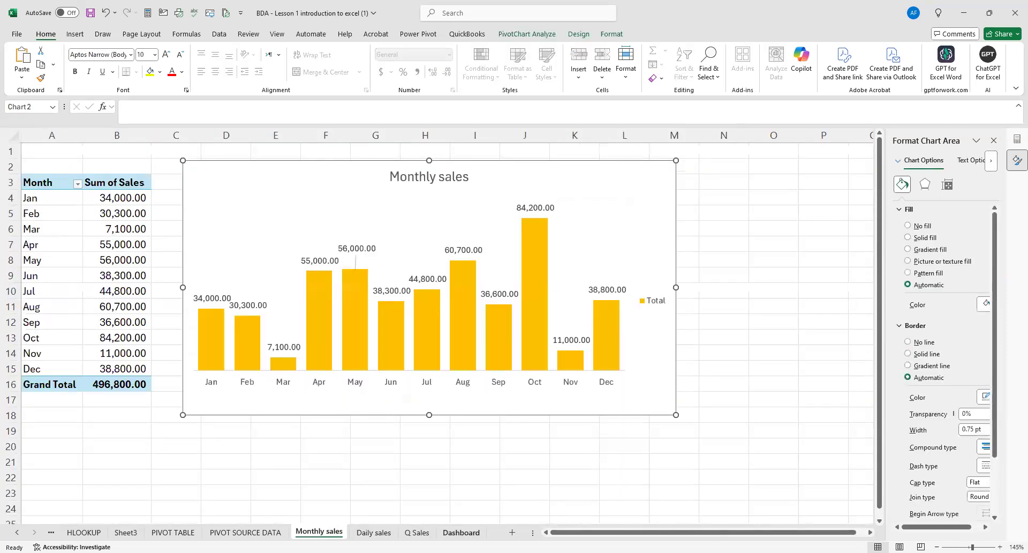
left_click(461, 531)
left_click(356, 481)
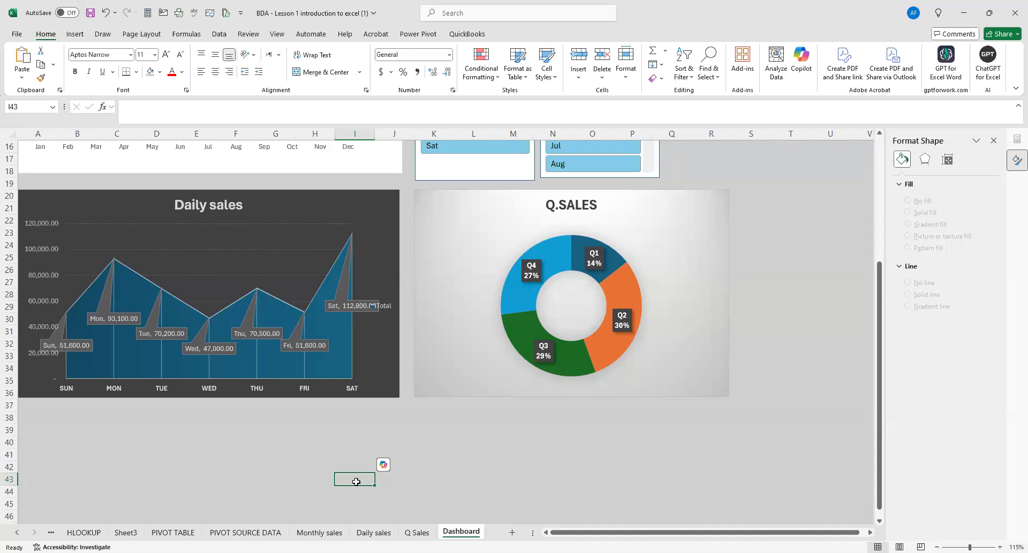
Go back through the workbook's earlier lesson sheets to the common functions list on Sheet7.
left_click(51, 532)
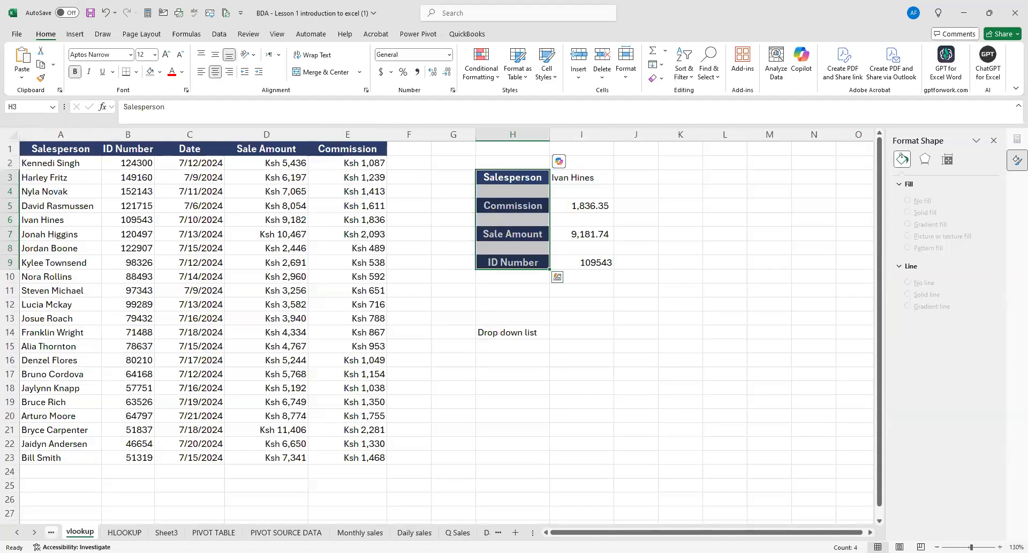
left_click(50, 531)
left_click(50, 531)
left_click(51, 532)
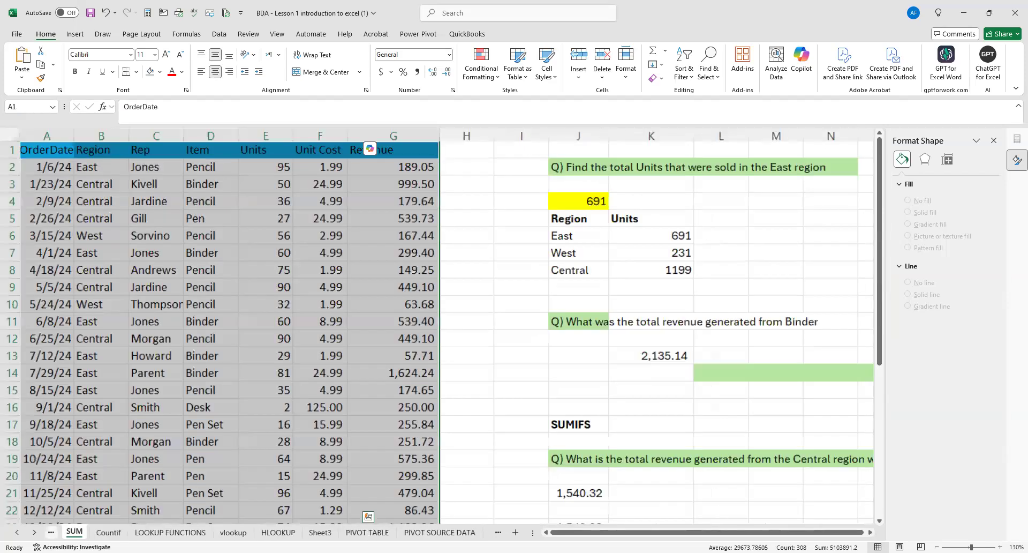
left_click(51, 532)
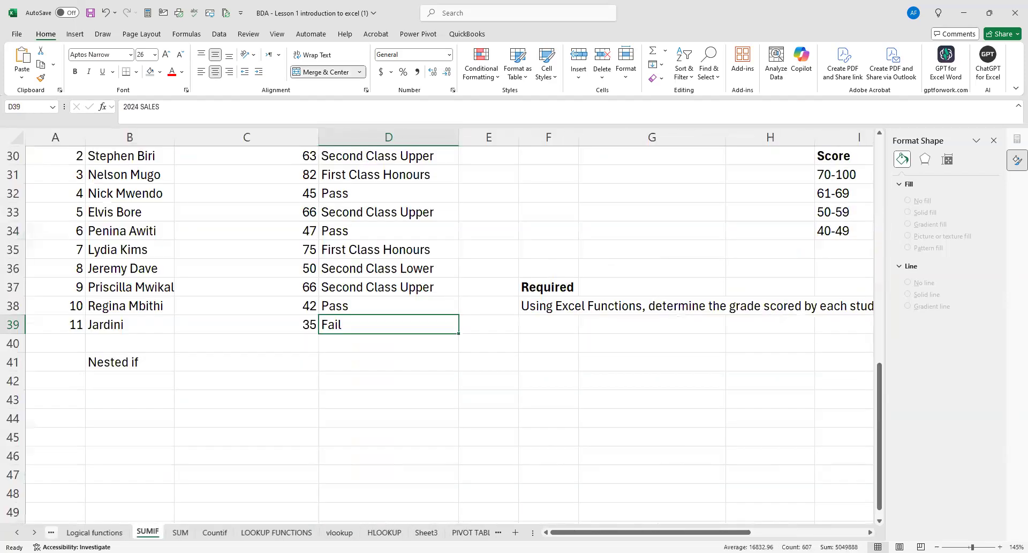
key("ctrl+Page_Up")
key("ctrl+Page_Up")
key("ctrl+Page_Up")
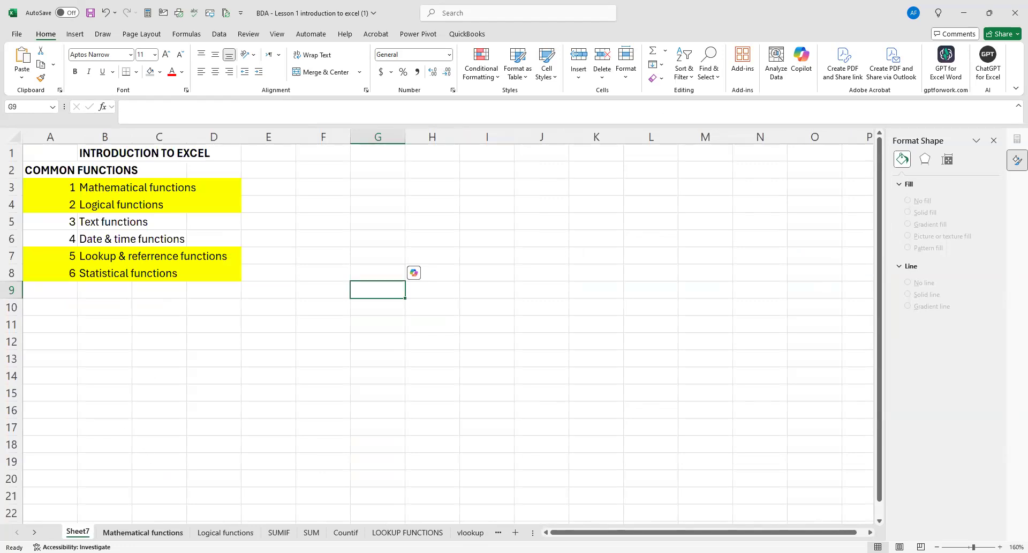
Review the SUM function examples on the Mathematical functions sheet and the IF grading exercise on the Logical functions sheet.
left_click(143, 532)
scroll(166, 472, "up", 3)
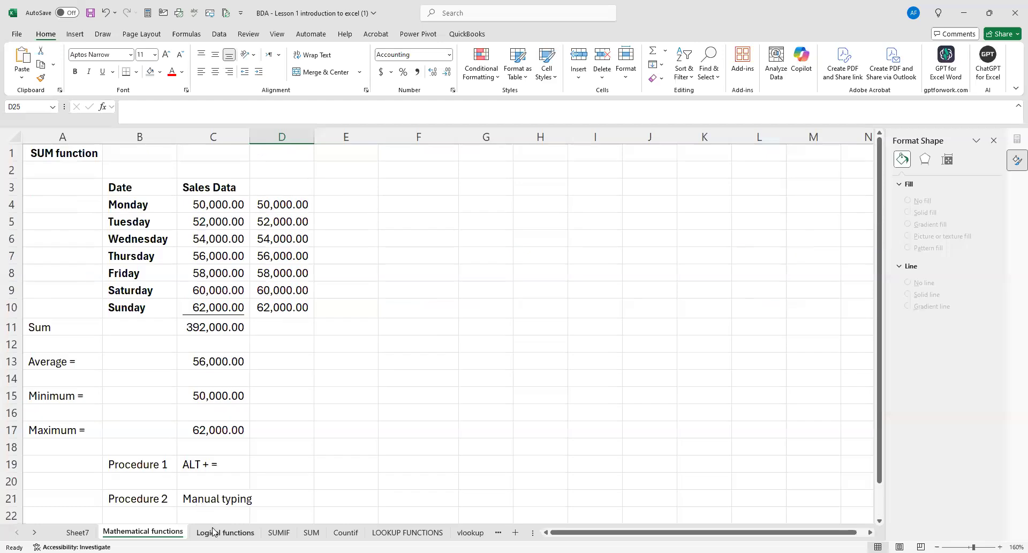
left_click(214, 532)
scroll(265, 478, "up", 4)
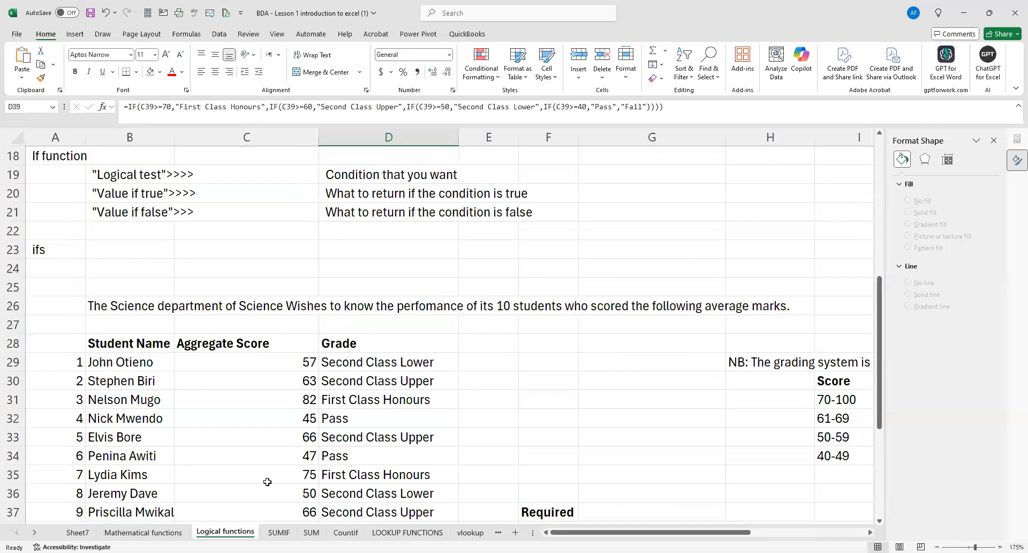
scroll(267, 480, "down", 2)
Review the function lesson sheets in order, from SUMIF, SUM and Countif through the lookup sheets to the Sheet3 data.
key("ctrl+Page_Down")
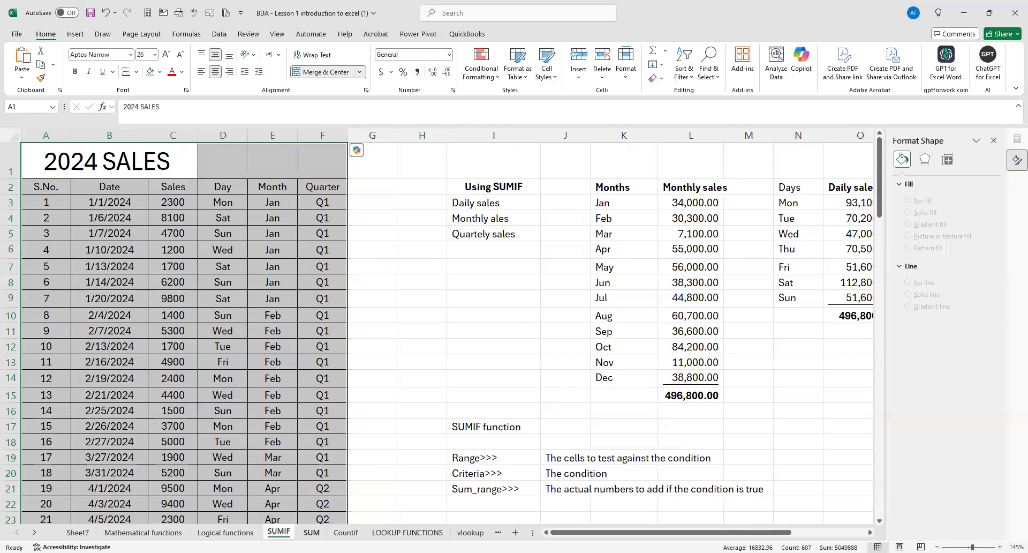
key("ctrl+Page_Down")
key("ctrl+Page_Down")
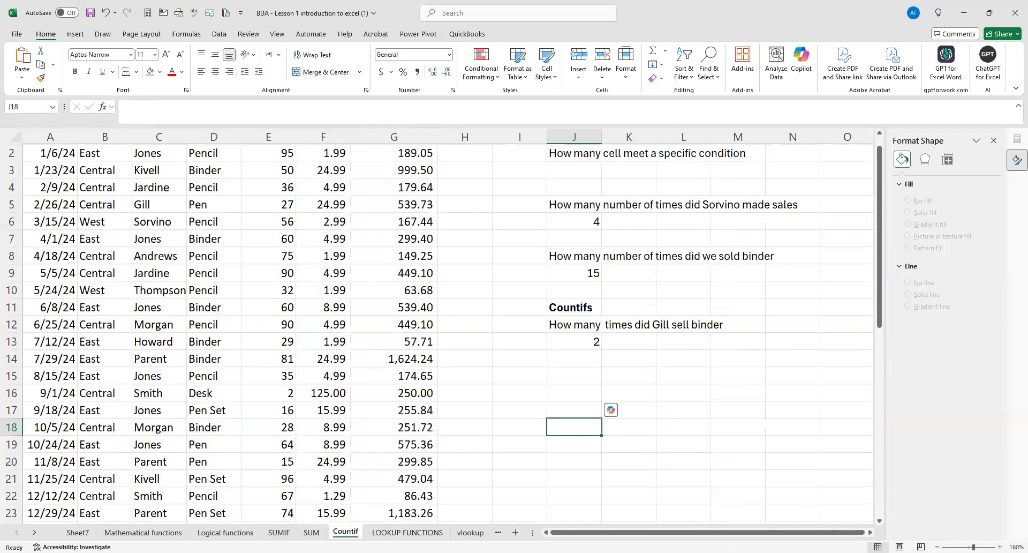
key("ctrl+Page_Down")
key("ctrl+Page_Down")
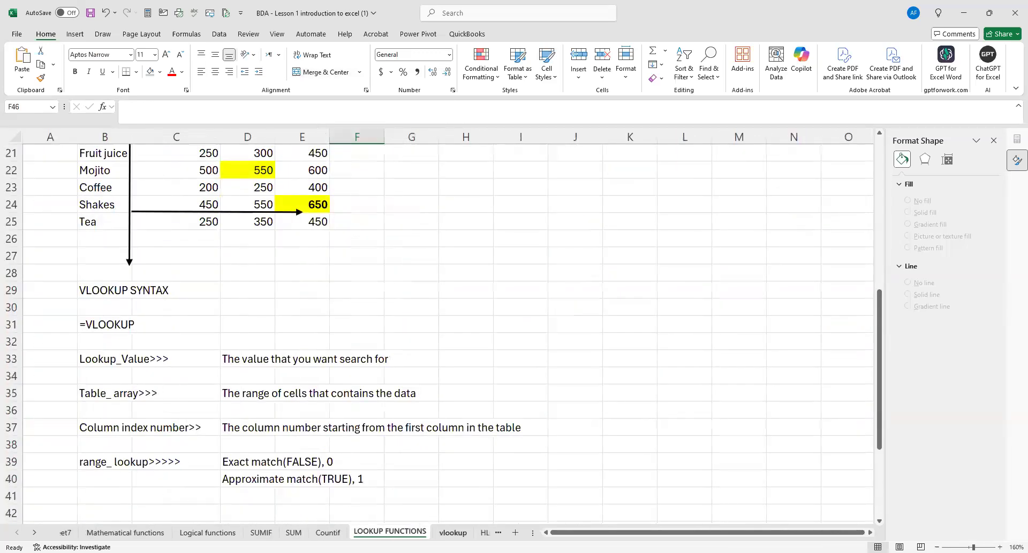
key("ctrl+Page_Down")
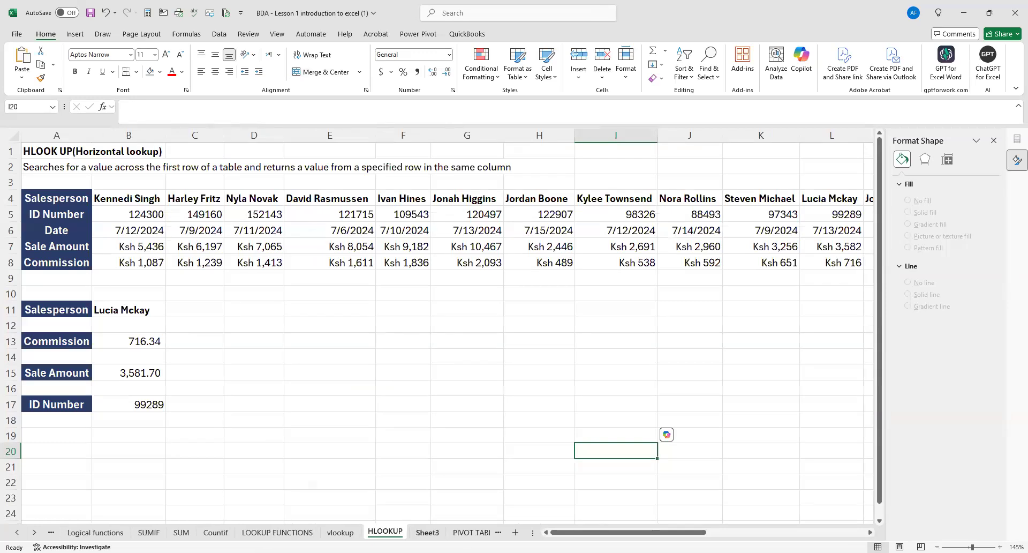
Review the pivot lesson sheets from PIVOT TABLE and PIVOT SOURCE DATA through the monthly, daily and quarterly charts to the Dashboard.
key("ctrl+Page_Down")
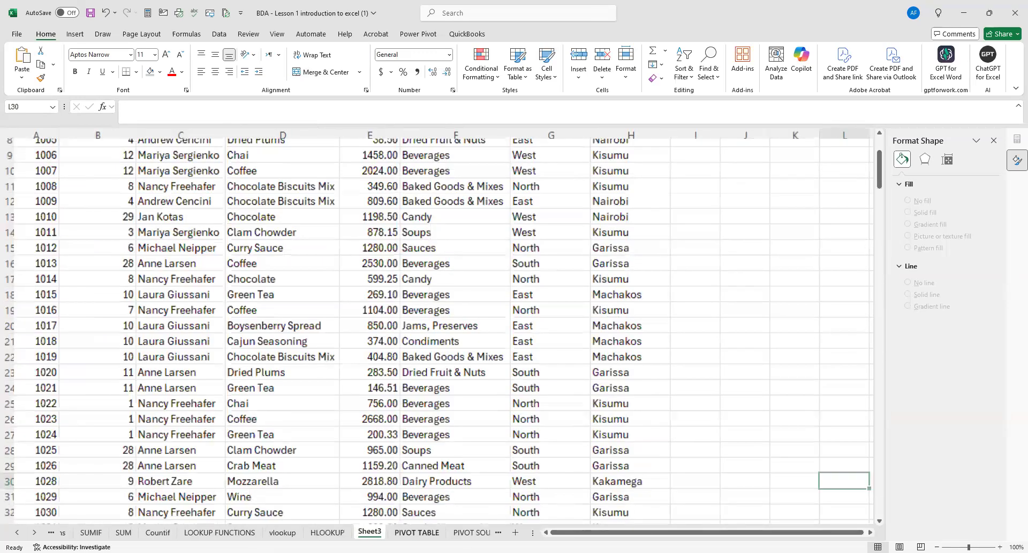
key("ctrl+Page_Down")
key("ctrl+Page_Down")
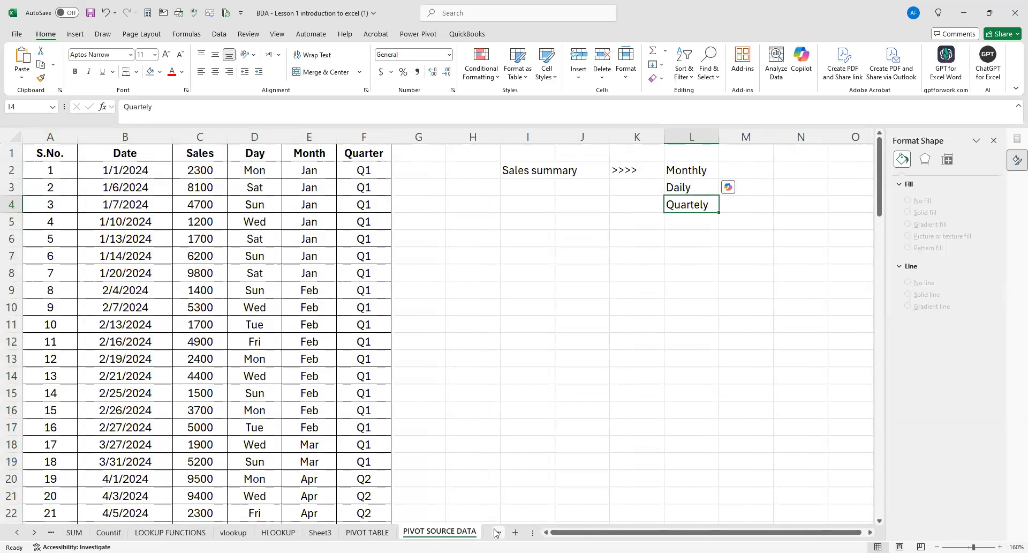
left_click(495, 532)
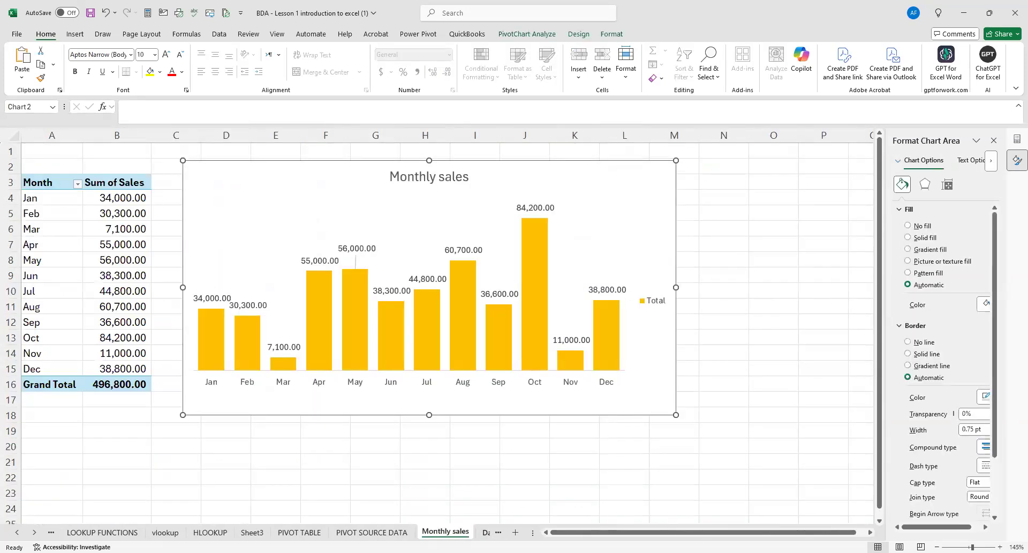
key("ctrl+Page_Down")
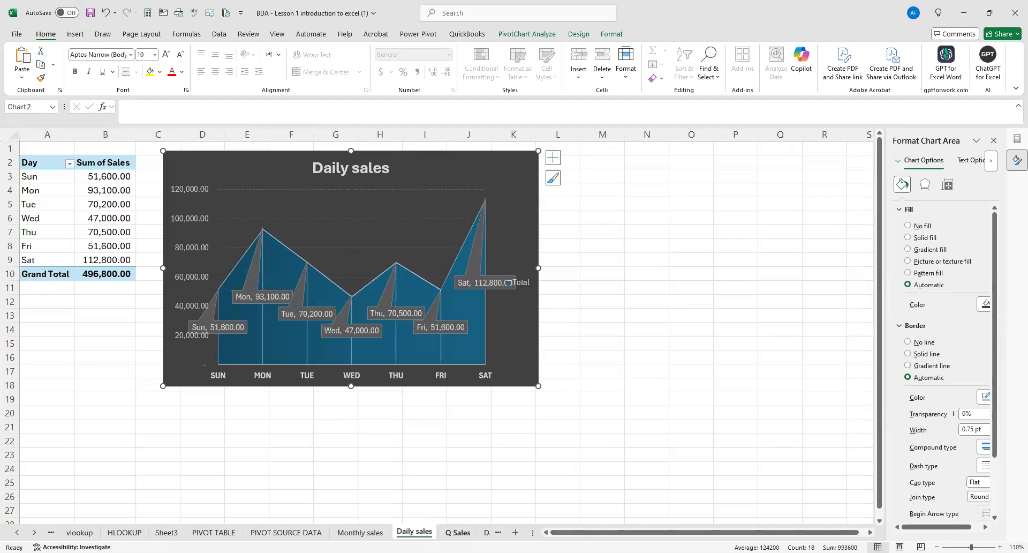
key("ctrl+Page_Down")
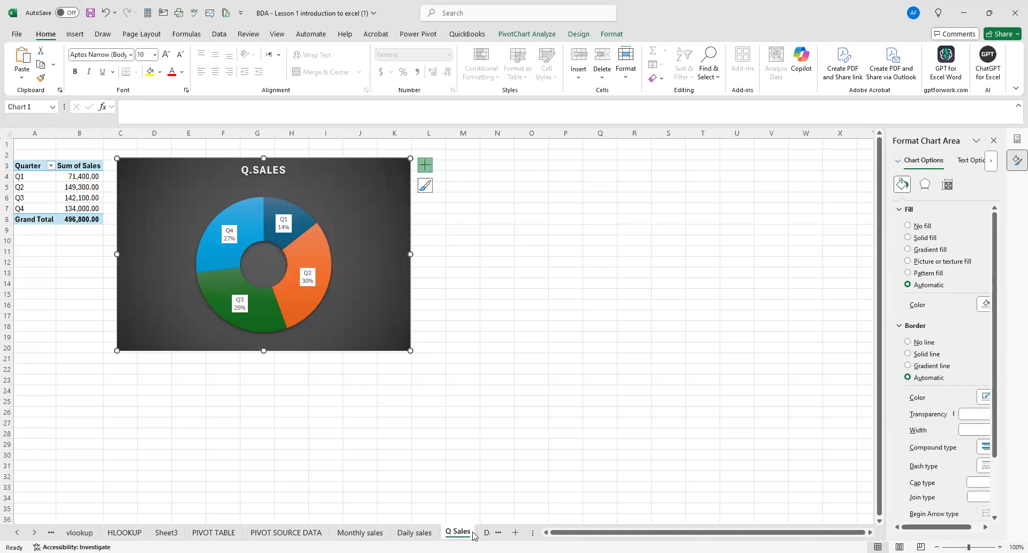
left_click(488, 531)
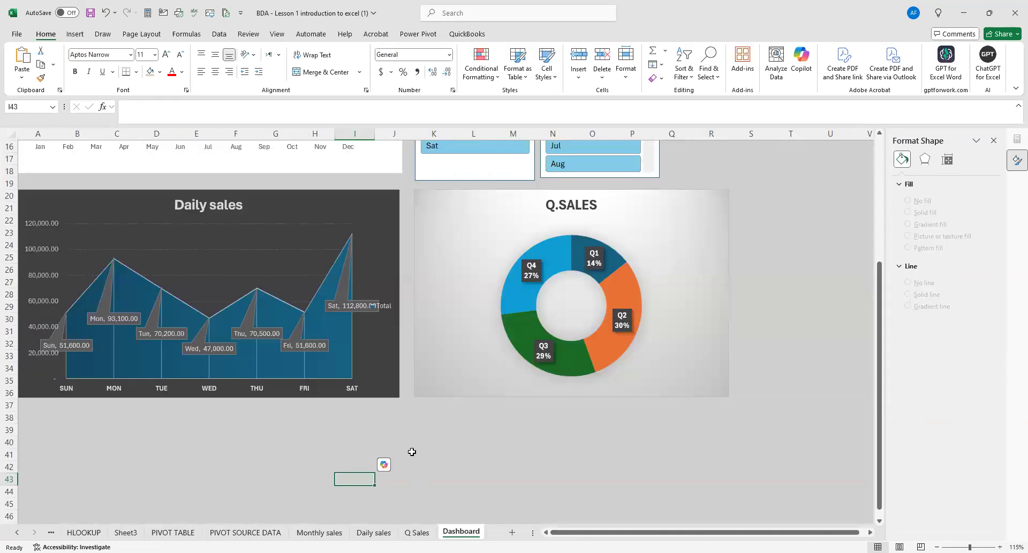
left_click(67, 423)
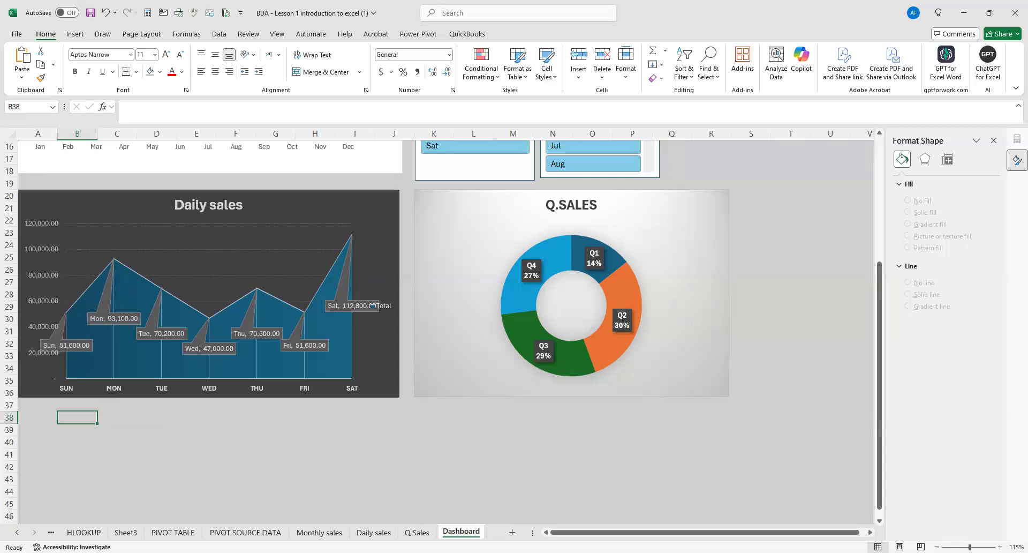
Add a new worksheet after the Dashboard and name it APPLICATION OF BDA IN FM.
left_click(512, 532)
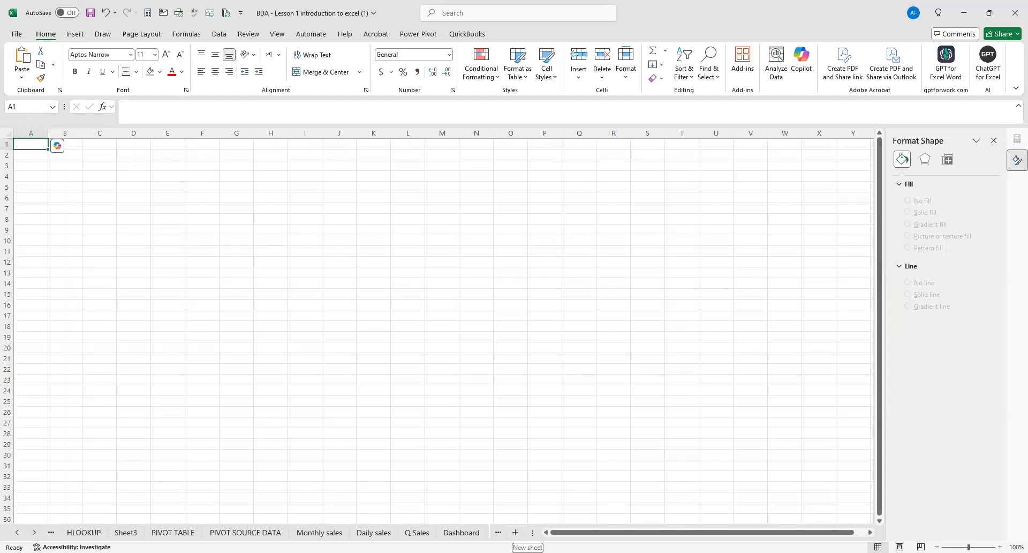
right_click(456, 531)
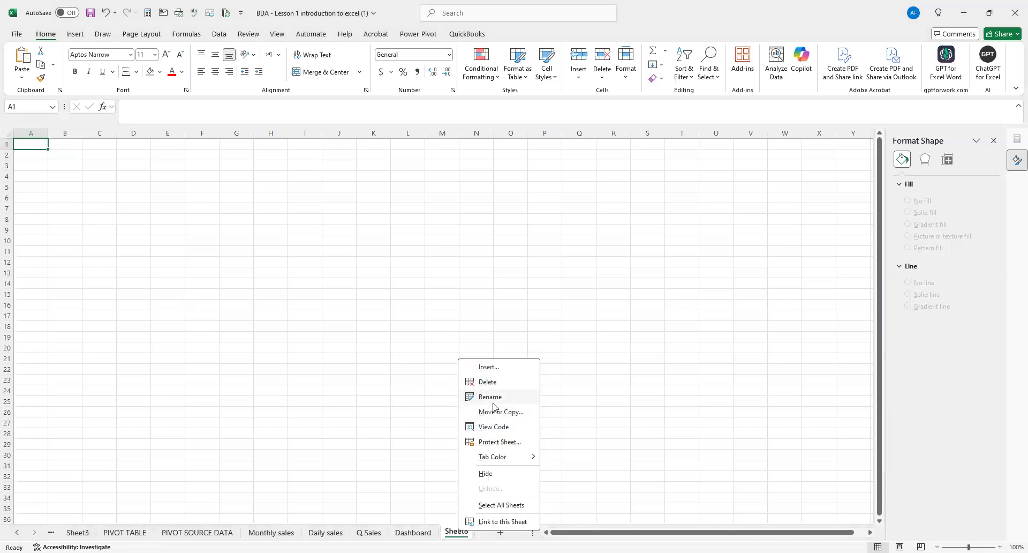
left_click(492, 399)
key("BackSpace")
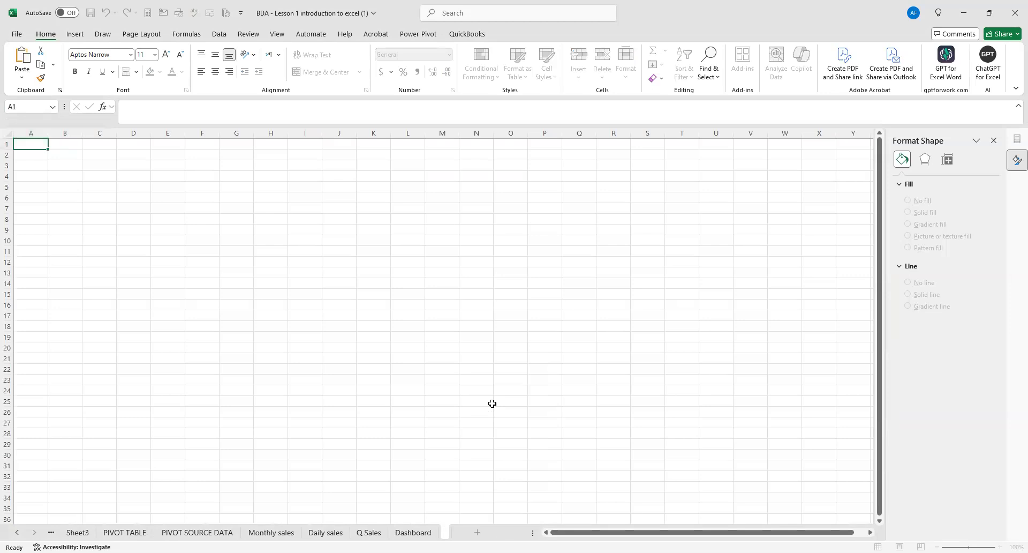
type("APPLICATION")
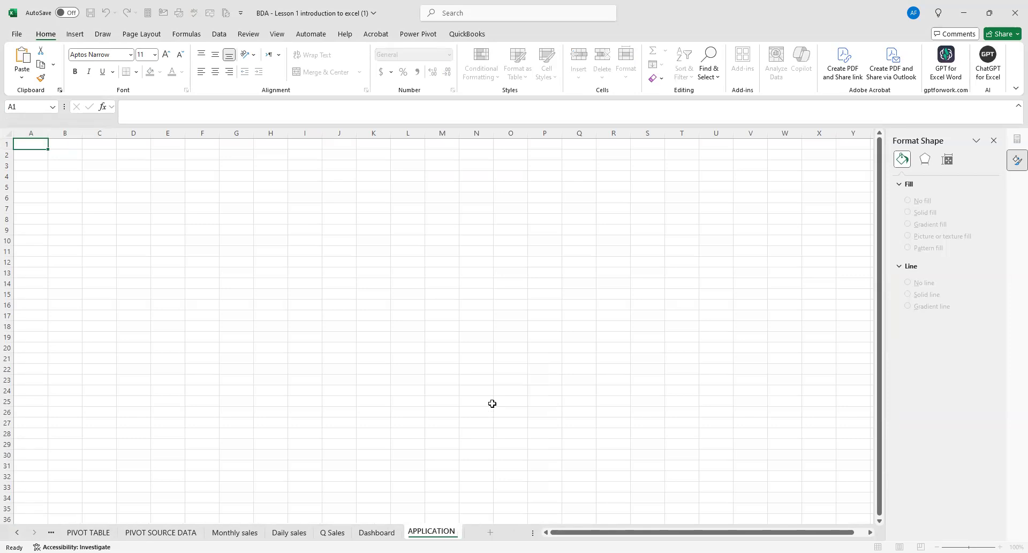
type(" OF BDA")
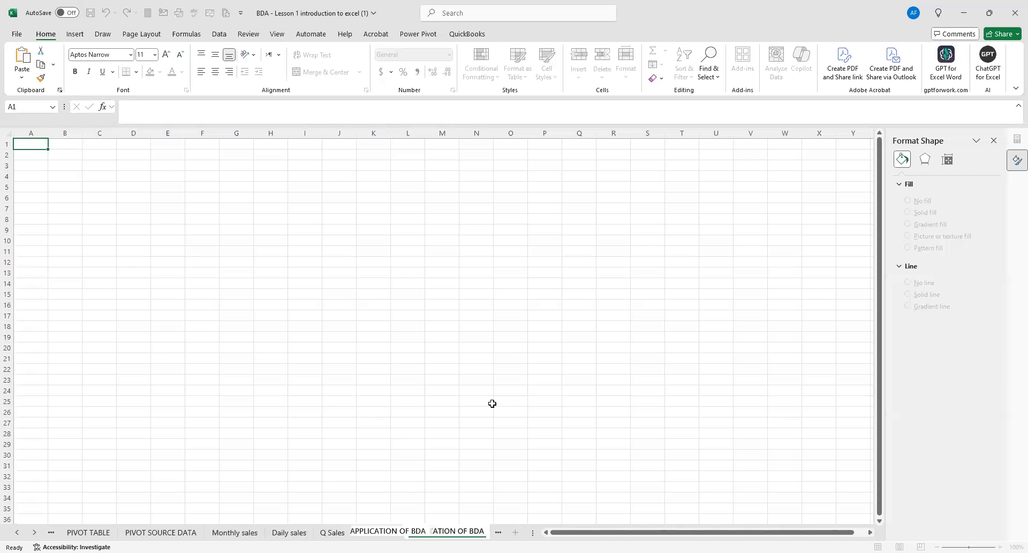
type(" IN")
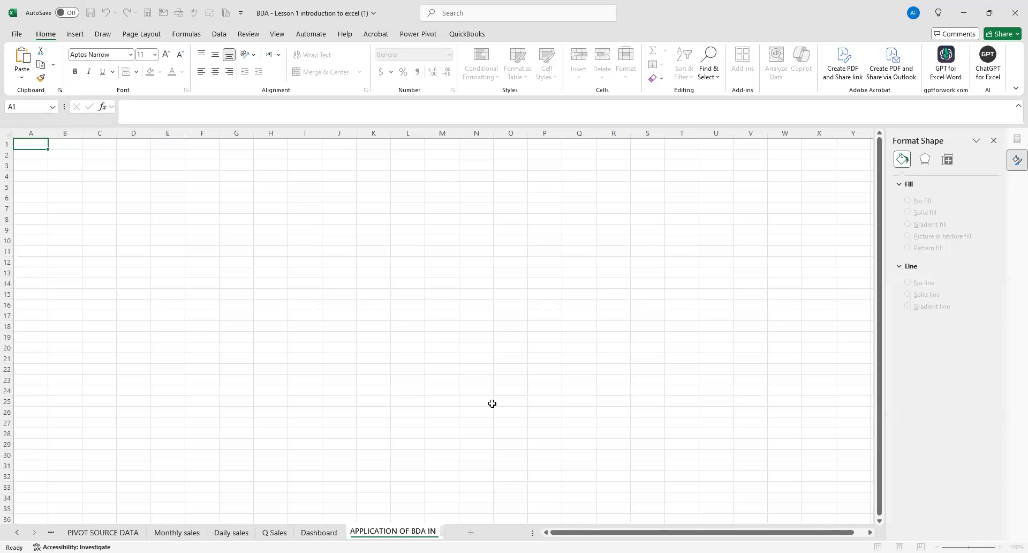
type(" FM")
left_click(492, 404)
left_click(373, 424)
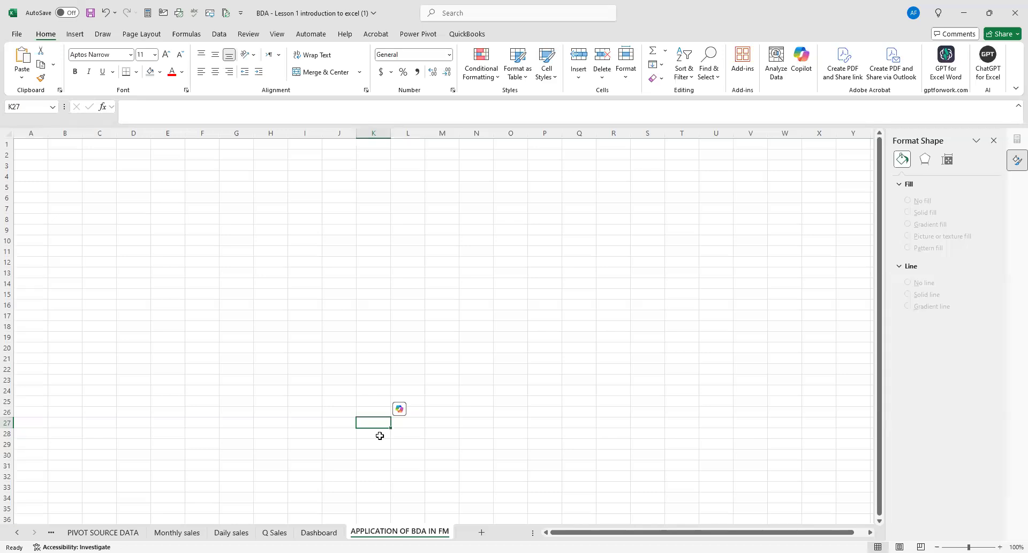
left_click(485, 400)
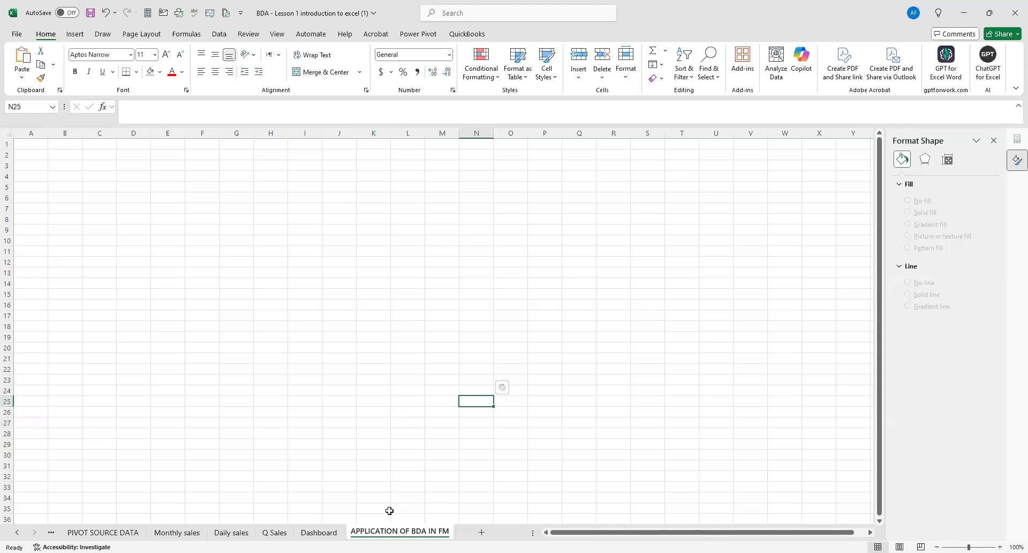
Add another blank worksheet and place it between the Dashboard and APPLICATION OF BDA IN FM sheets.
left_click(482, 532)
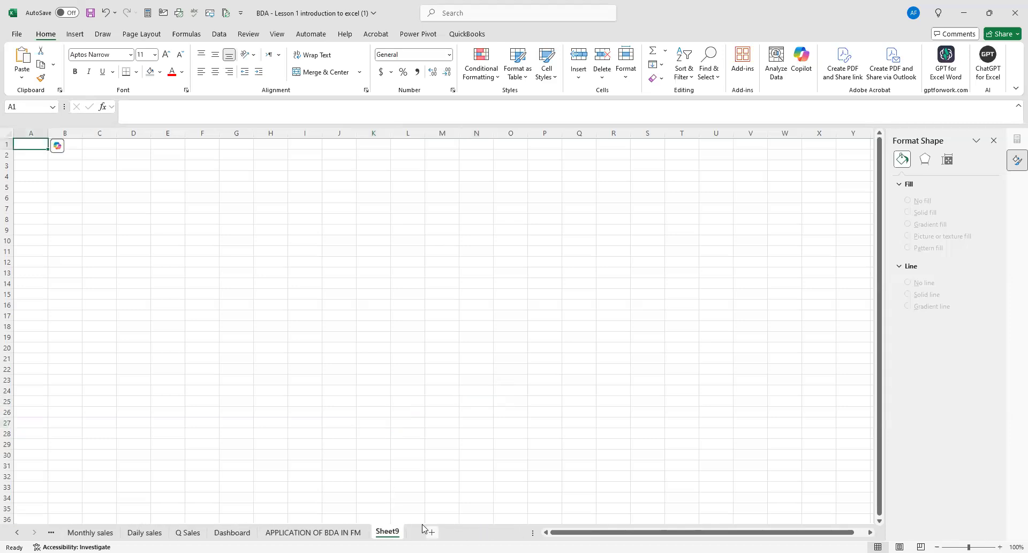
left_click(407, 486)
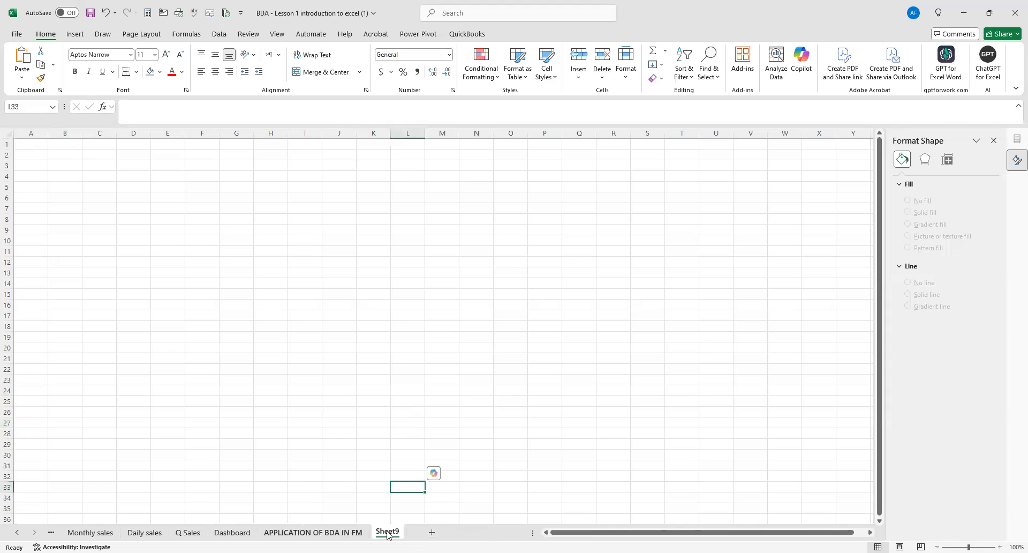
left_click_drag(377, 533, 263, 533)
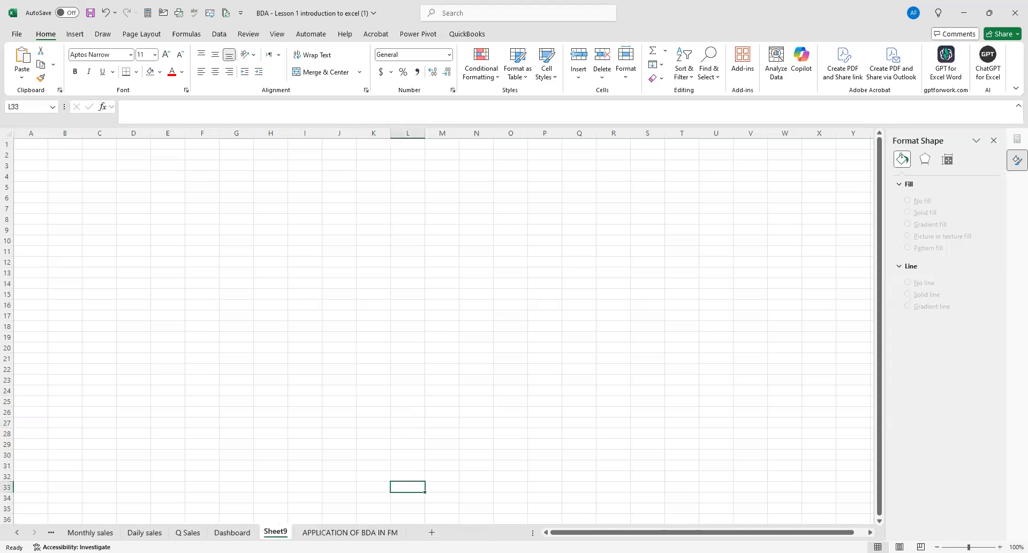
Rename the blank worksheet beside the Dashboard as DATA TABLE(WHAT IF ANALYSIS).
right_click(274, 532)
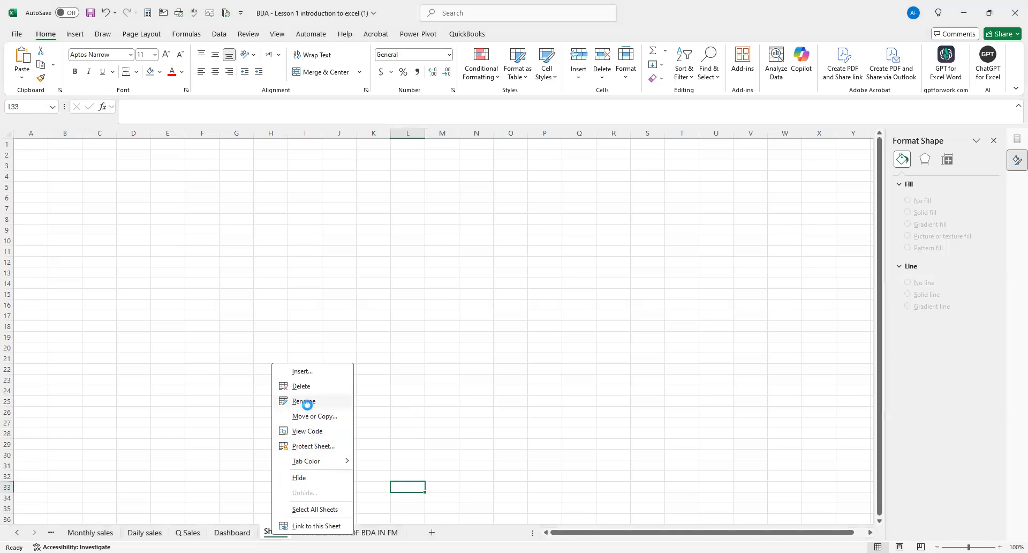
left_click(304, 401)
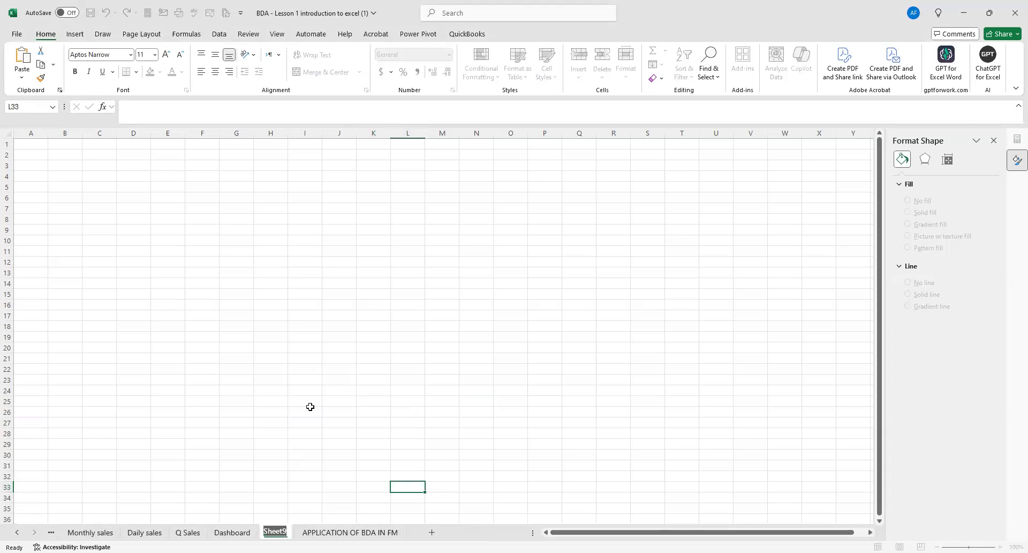
type("DA")
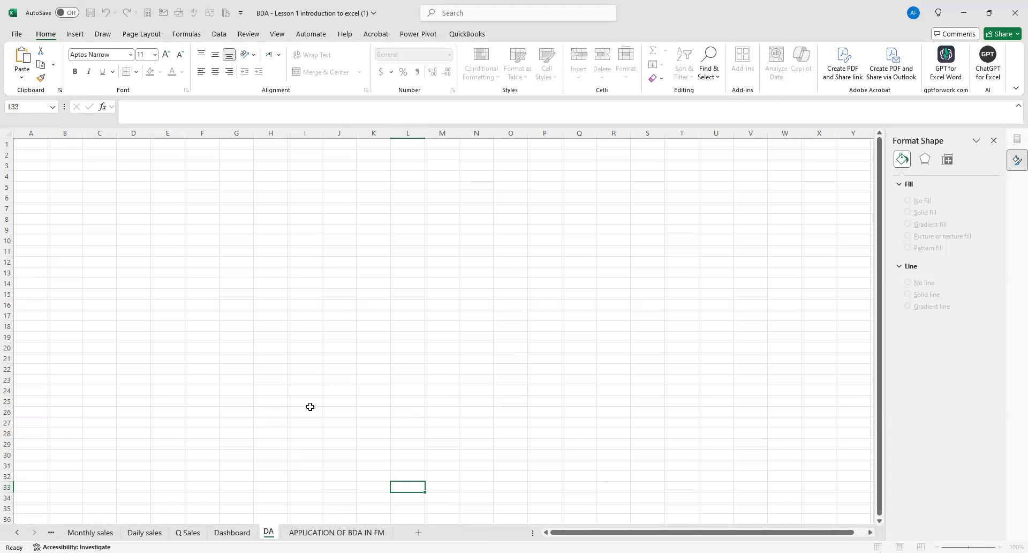
type("TA T")
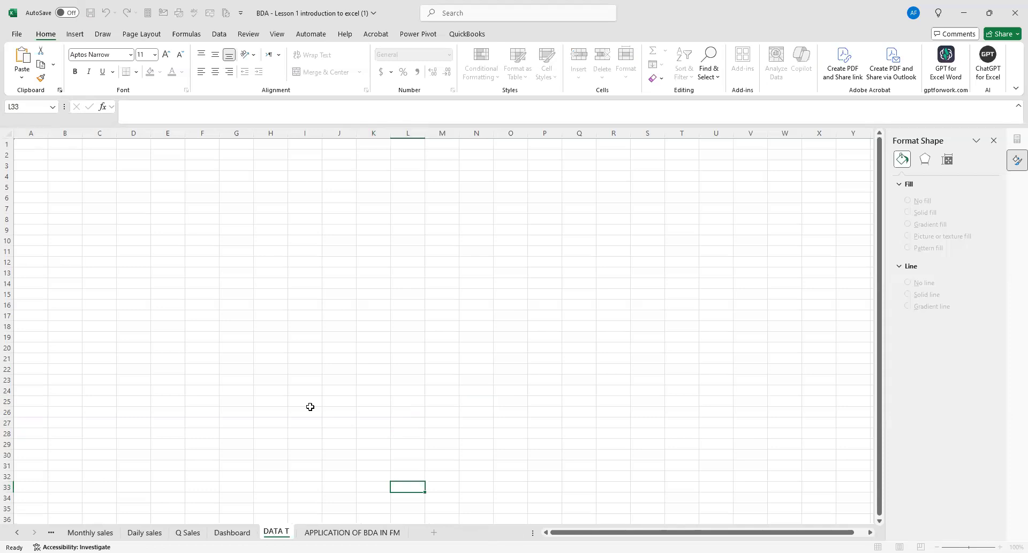
type("ABLE")
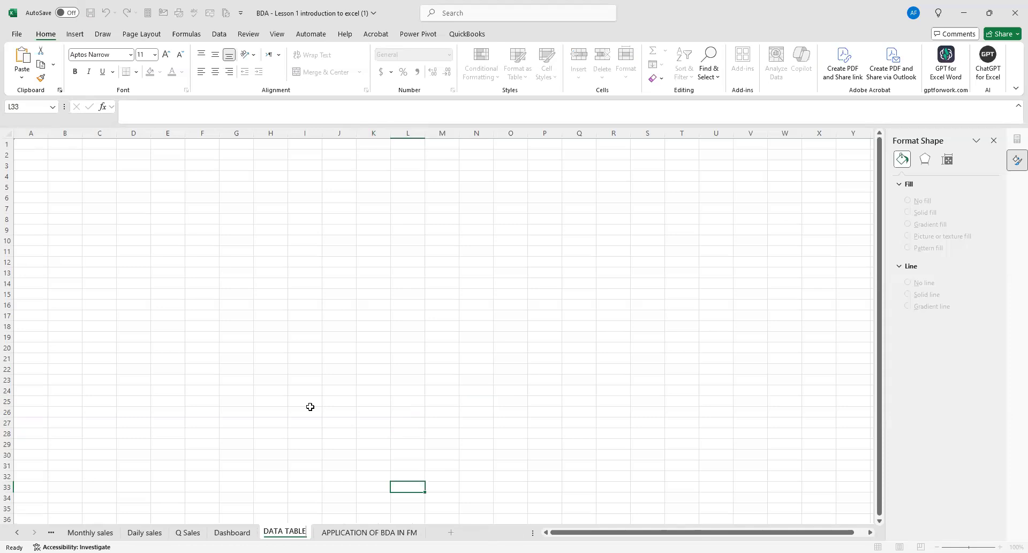
type("(")
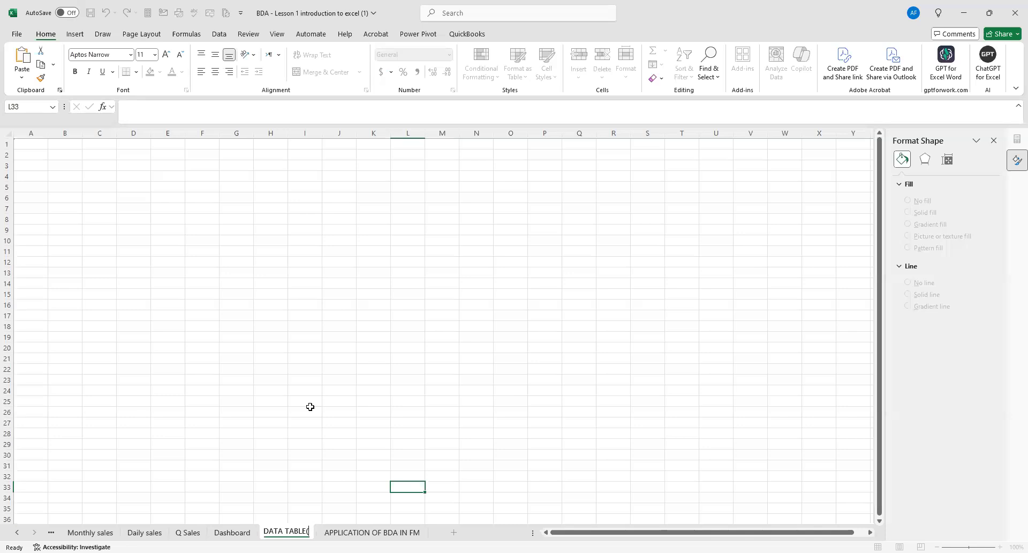
type("WHA")
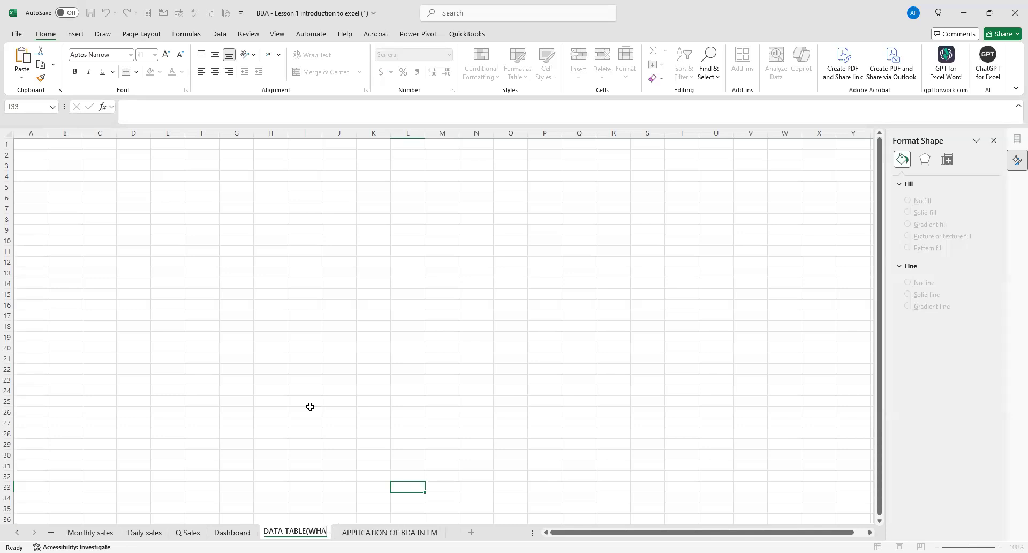
type("T IF")
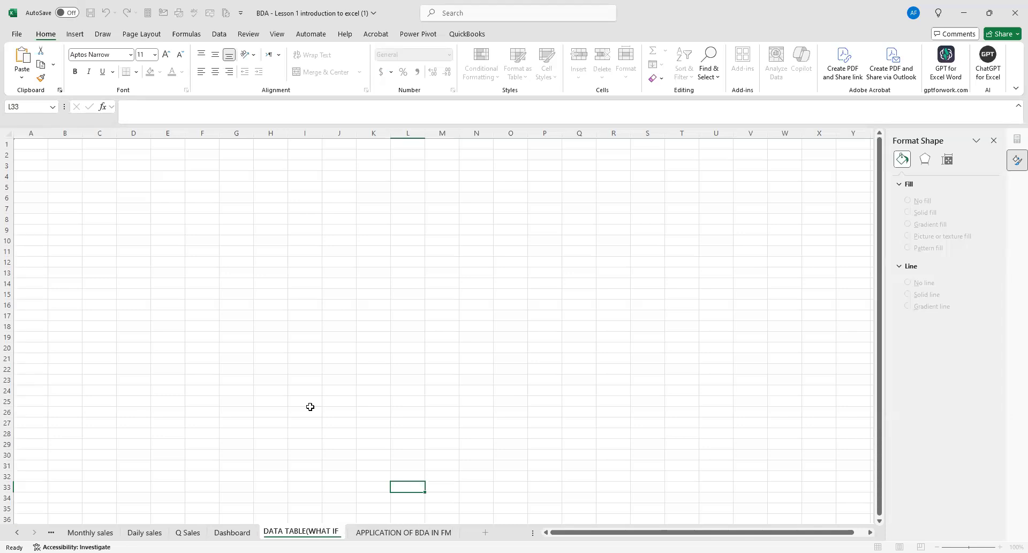
type(" ANALYSIS")
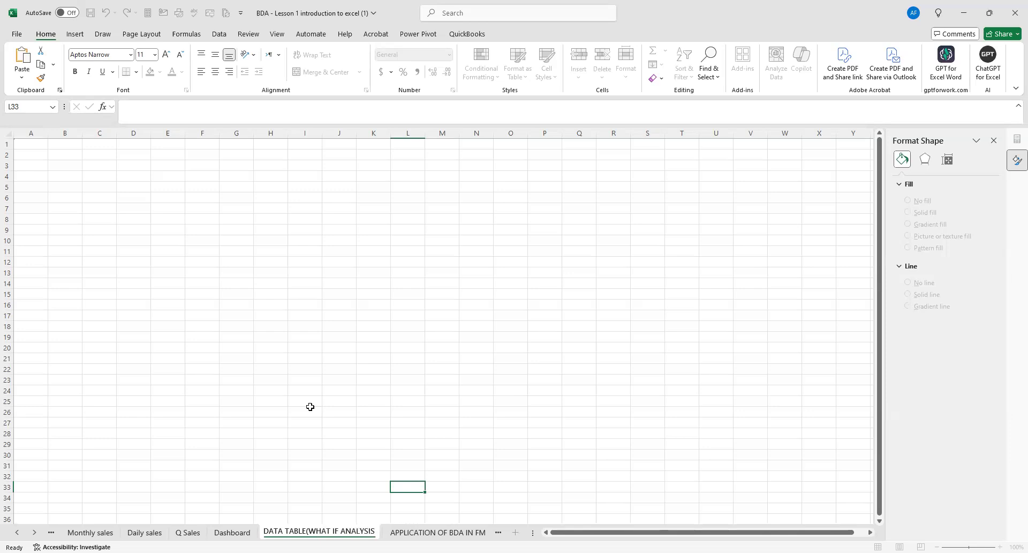
type(")")
left_click(310, 407)
left_click(500, 378)
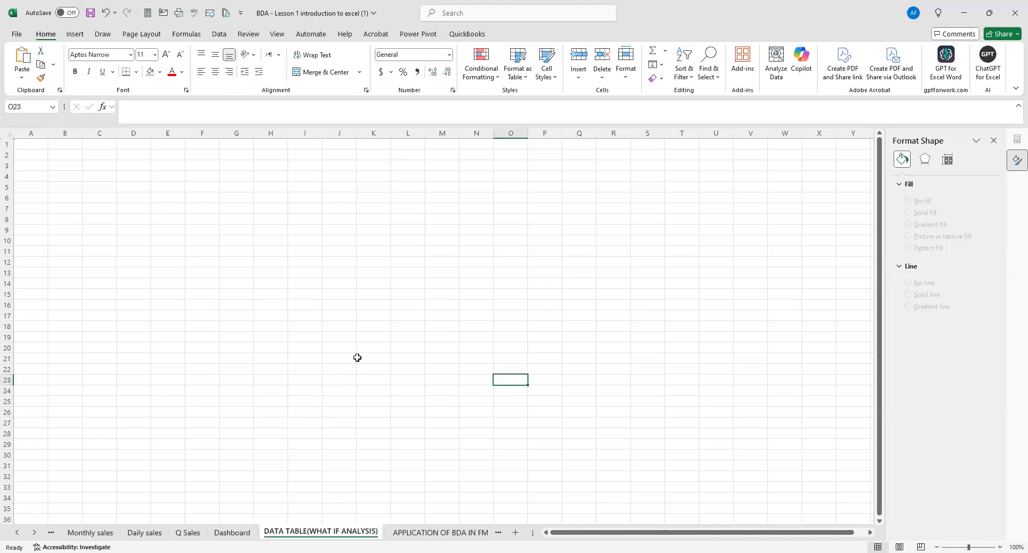
left_click(319, 276)
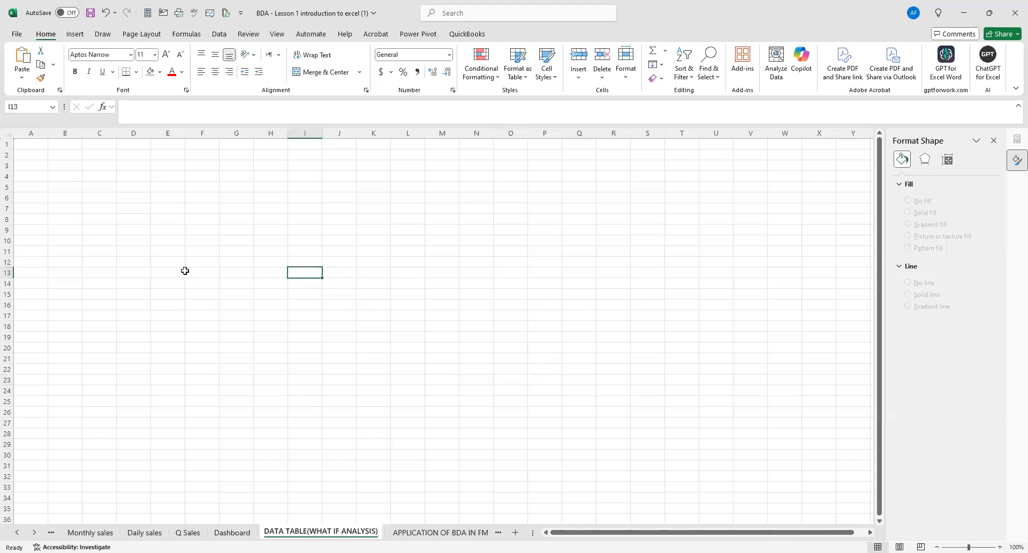
scroll(184, 271, "up", 1)
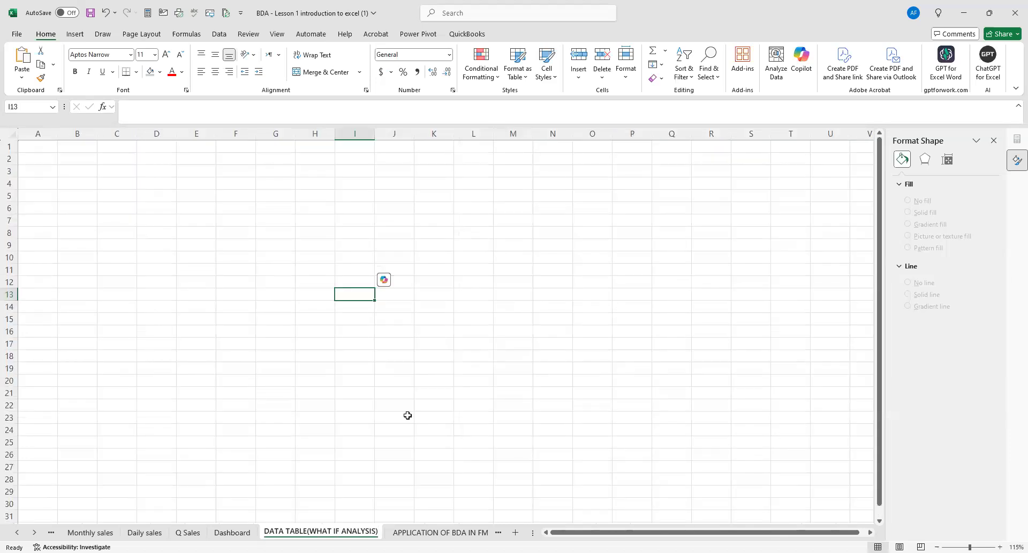
scroll(208, 326, "up", 1)
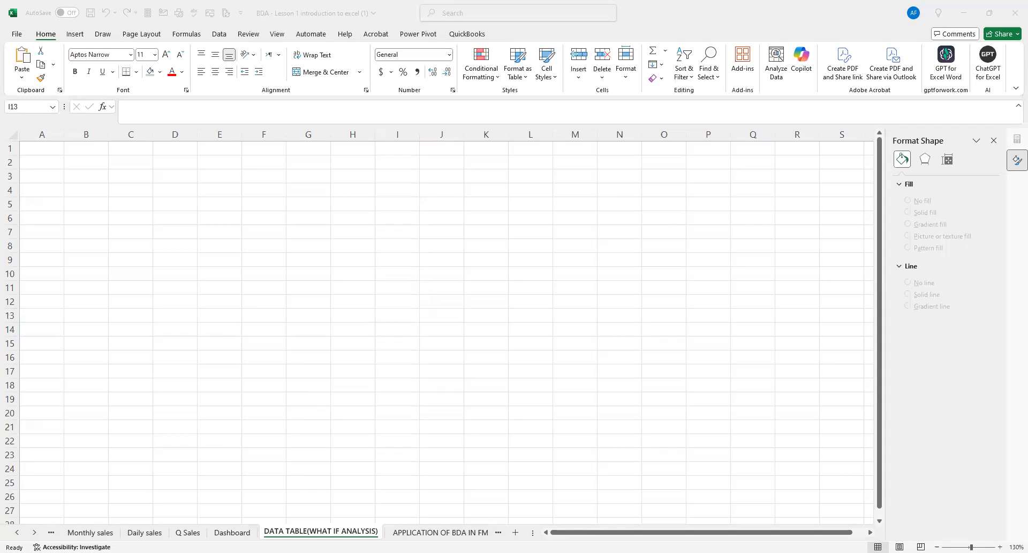
left_click(400, 238)
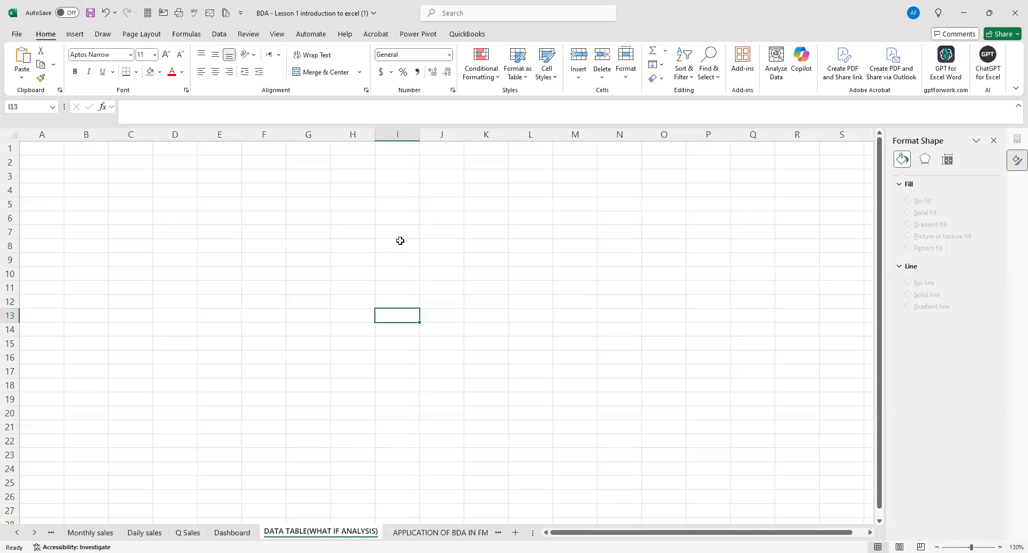
left_click(400, 172)
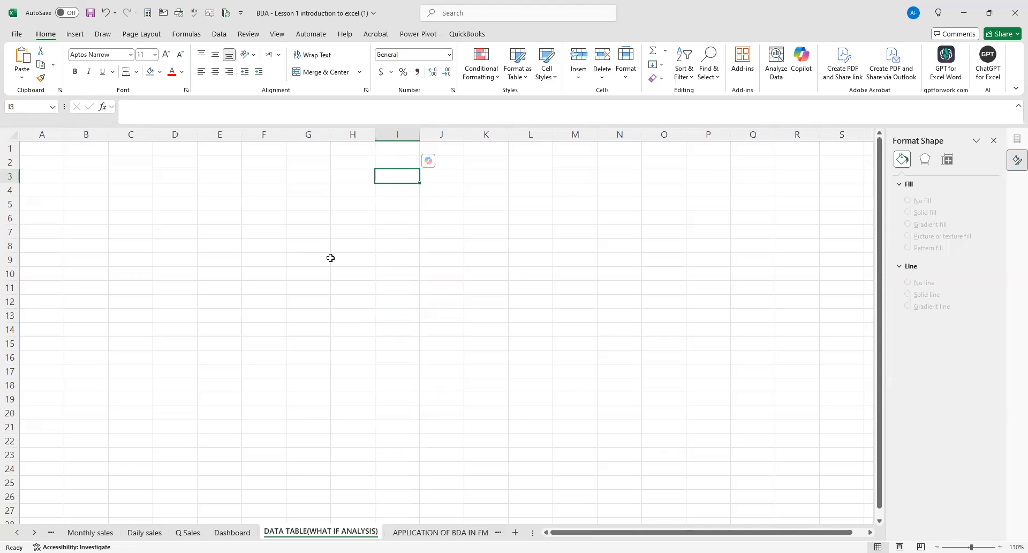
left_click(70, 13)
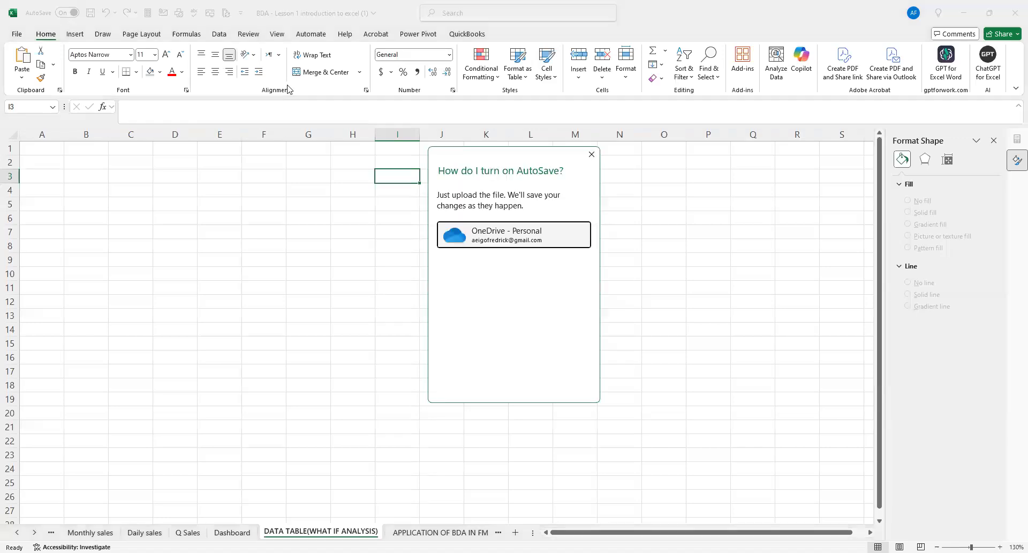
left_click(75, 14)
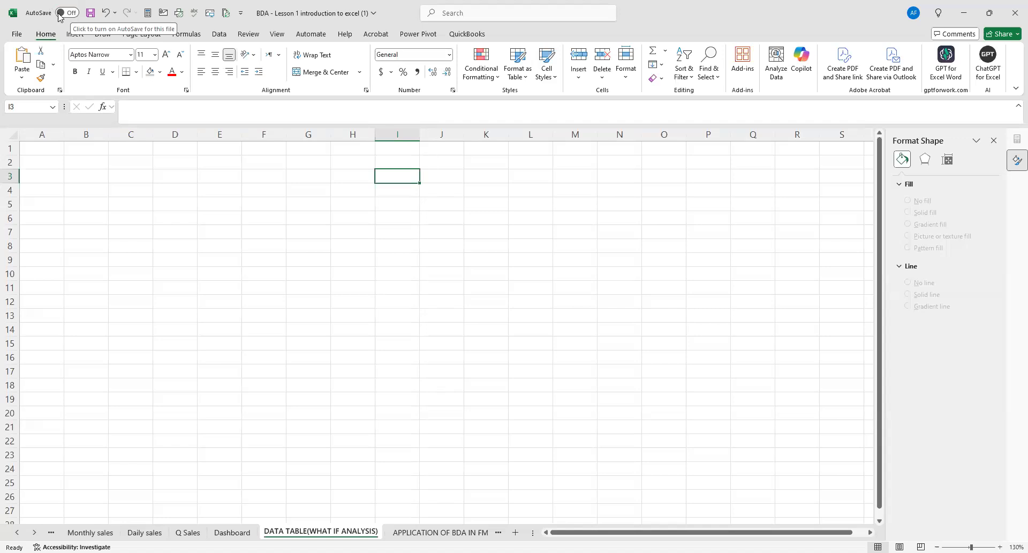
left_click(70, 13)
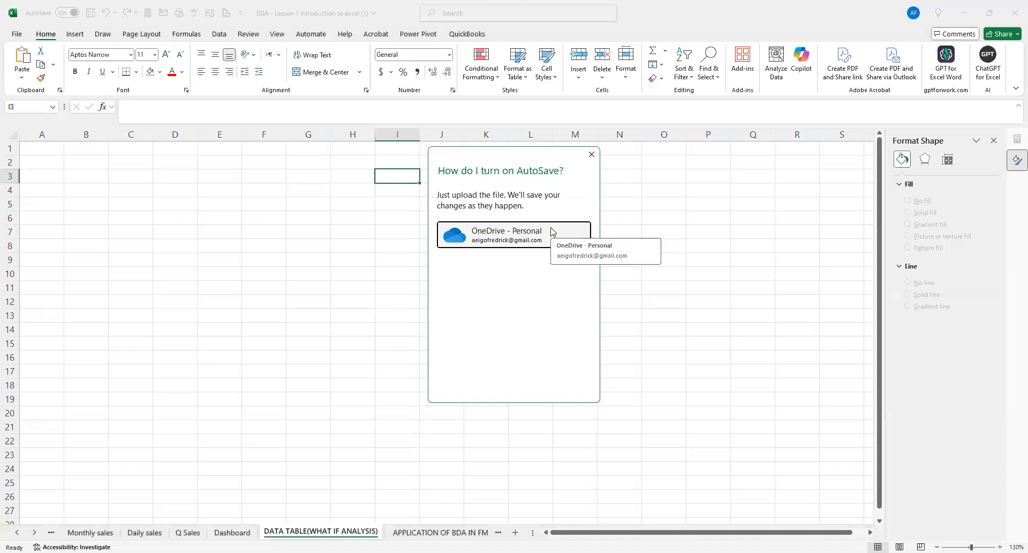
left_click(588, 158)
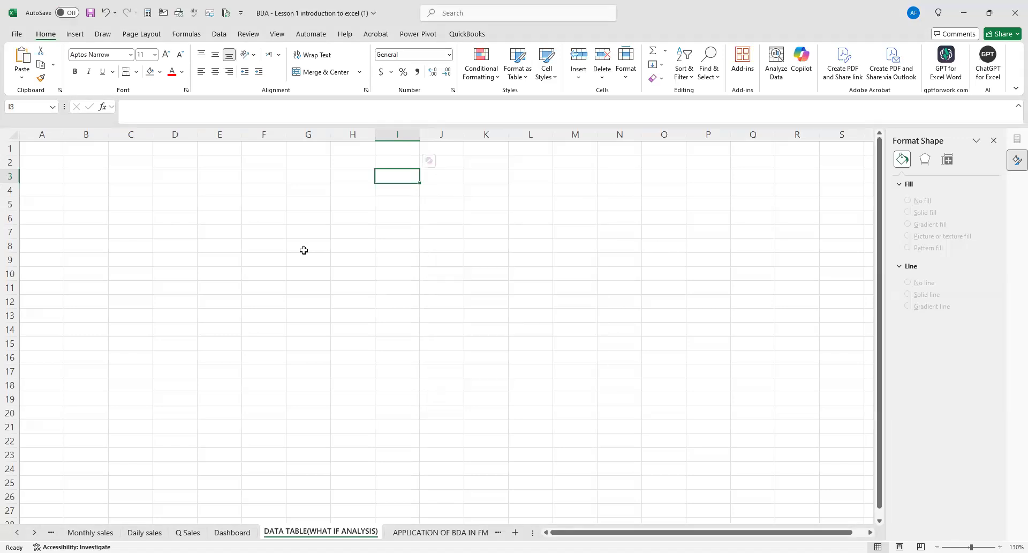
left_click(287, 252)
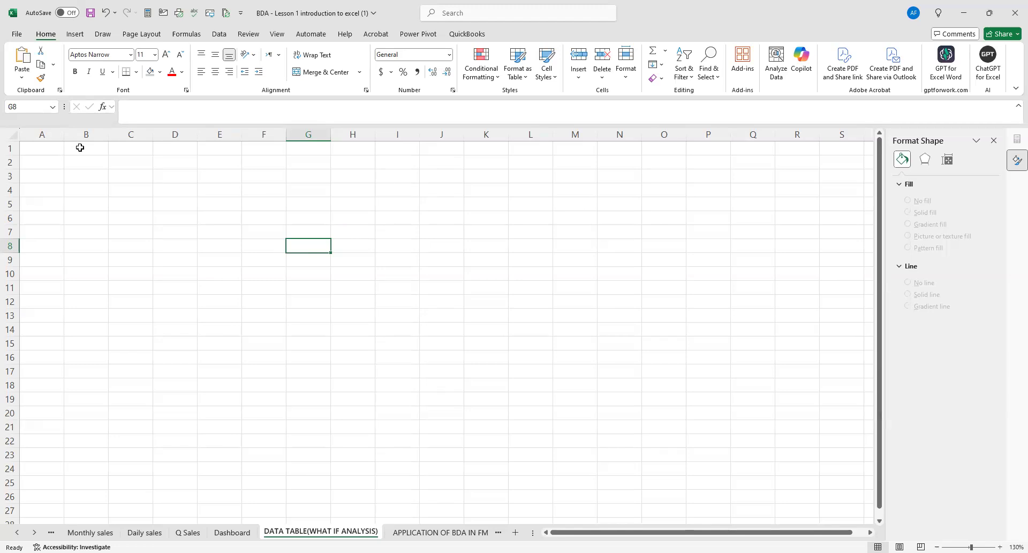
left_click(138, 221)
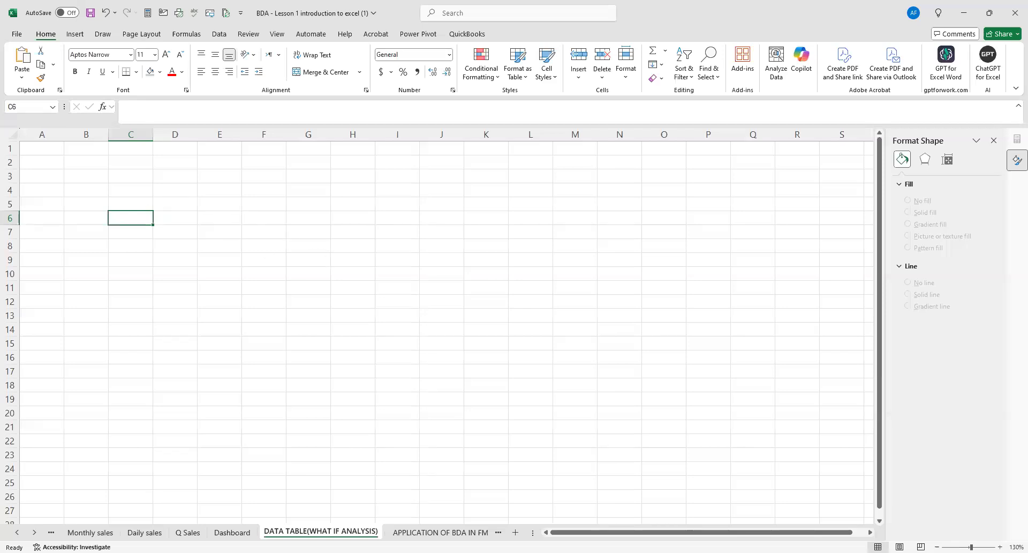
key("alt+Tab")
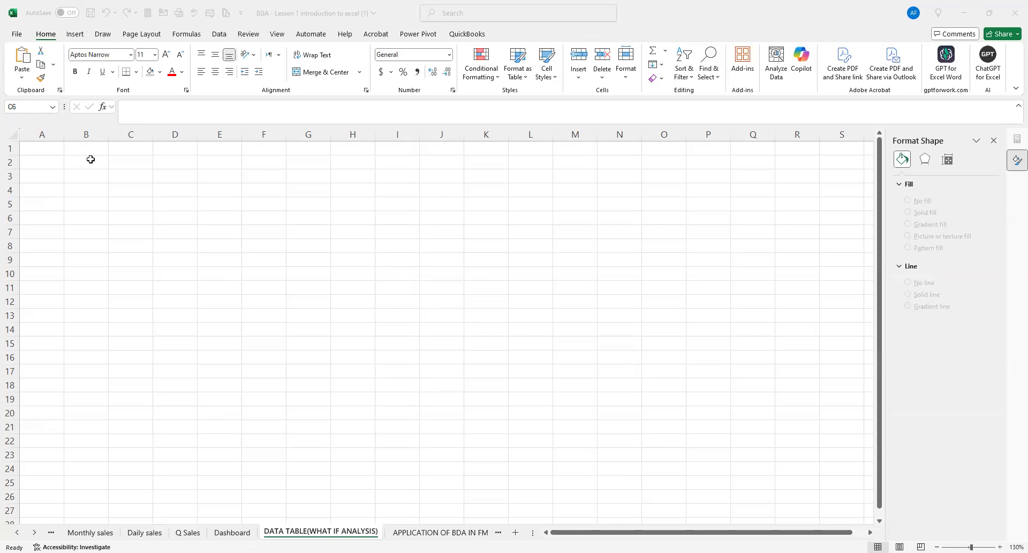
Enter the heading DATA TABLE in cell A1 of the DATA TABLE(WHAT IF ANALYSIS) sheet.
left_click(56, 151)
type("DATA TABLE")
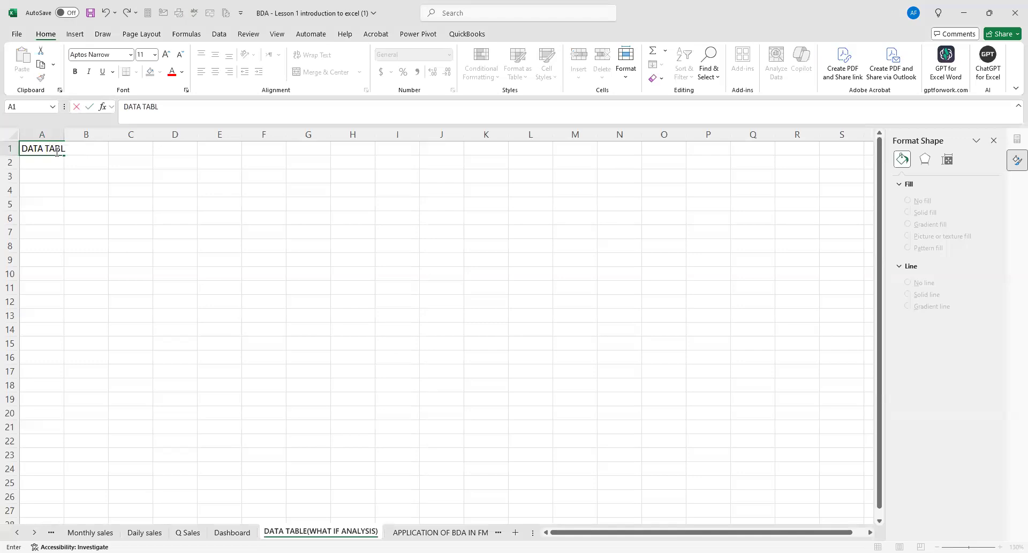
Enter the definition "Is a tool used for whatif analysis." in cell A2 beneath the heading.
left_click(48, 165)
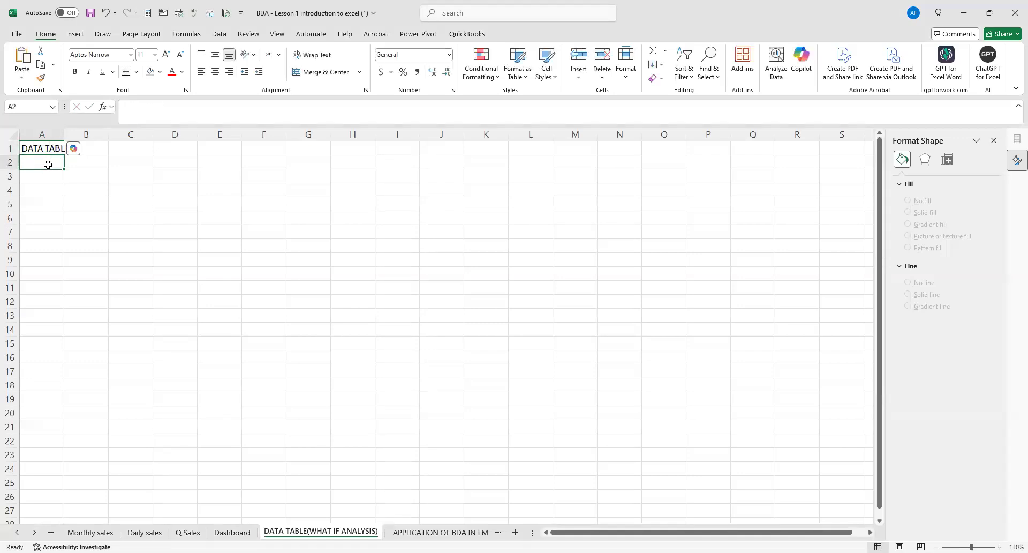
type("Is a to")
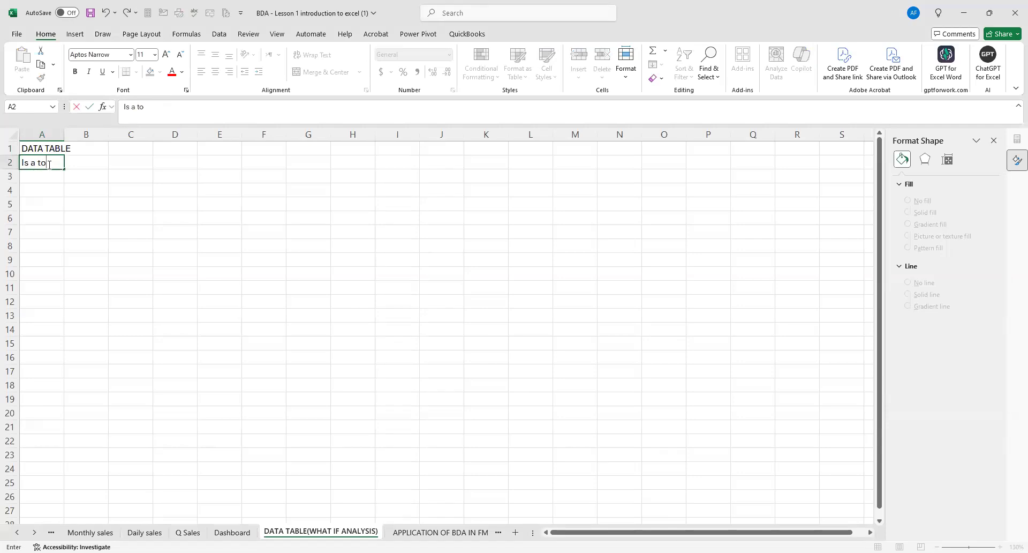
type("ol used for whatif analysis.")
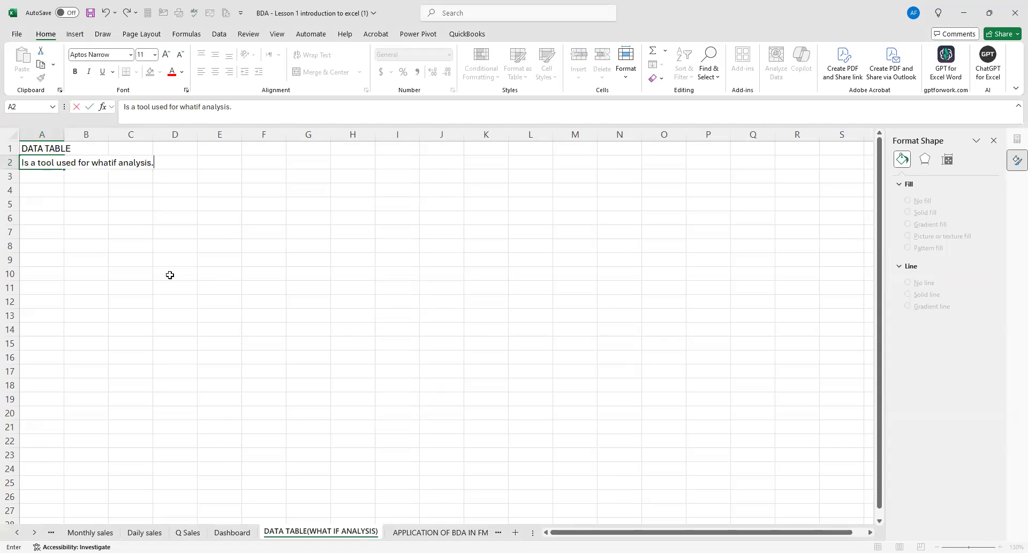
left_click(382, 413)
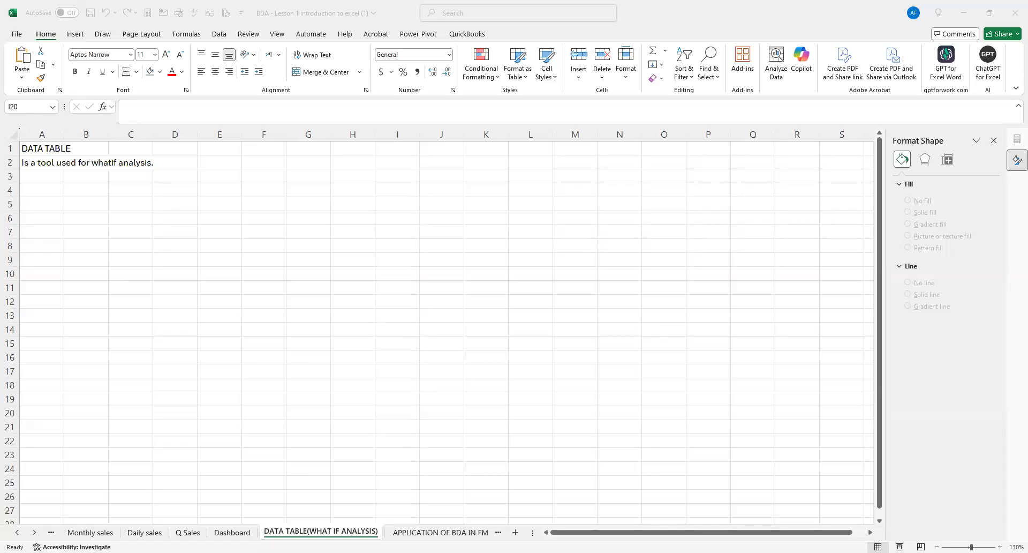
Extend the definition in A2 with "It will allow us to see how changing one or two variables will affect the output/results of our data set".
left_click(206, 179)
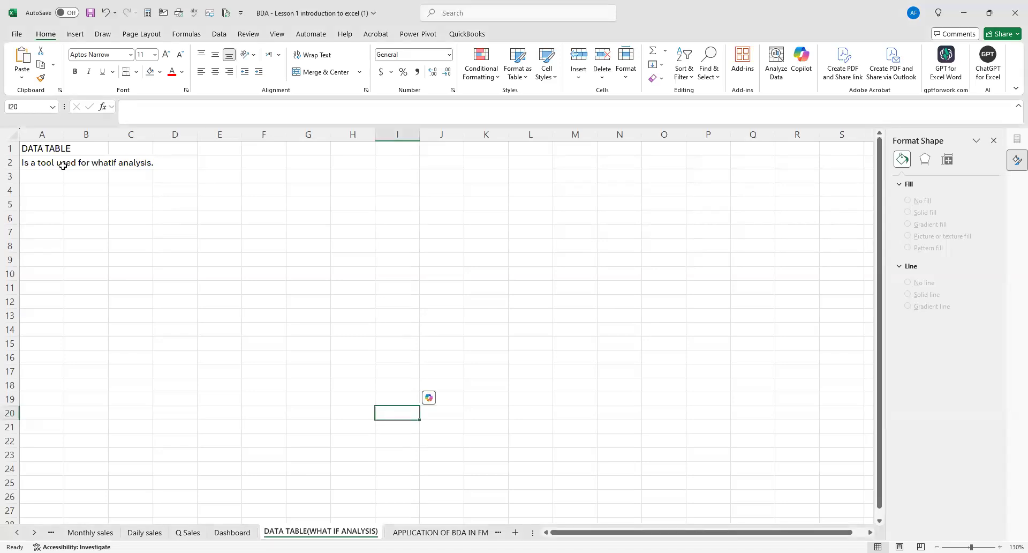
double_click(63, 166)
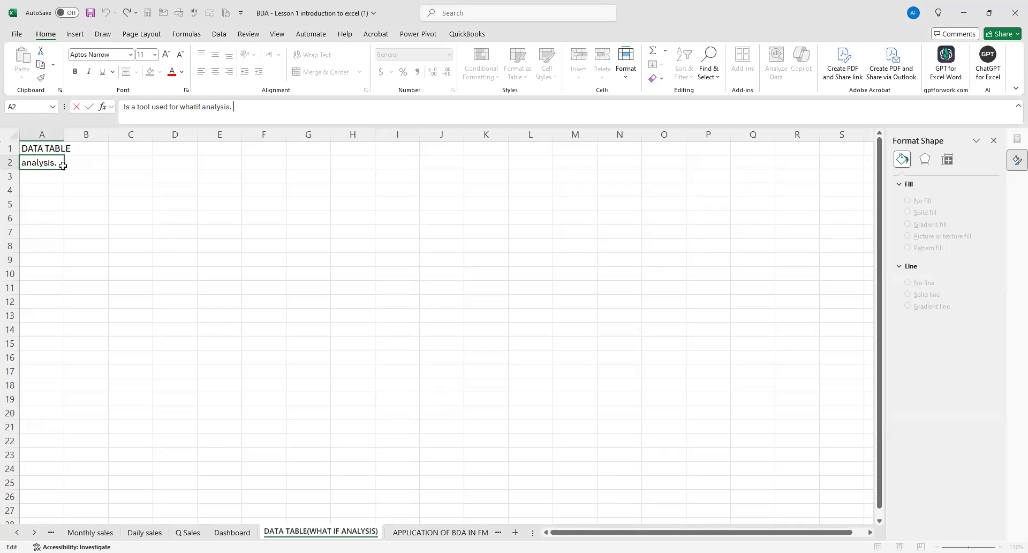
type("It will allow us to see how cha")
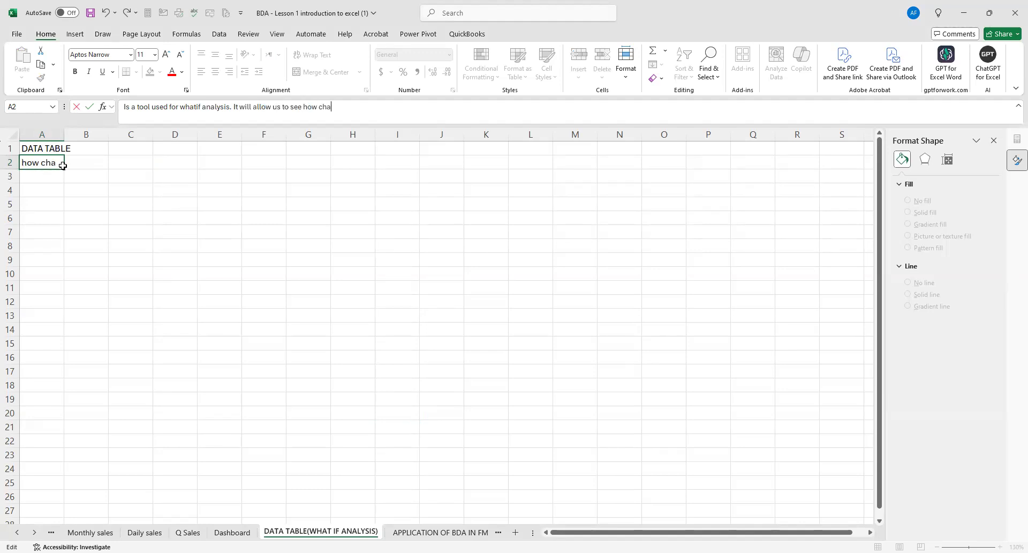
type("nging one")
key("alt+Tab")
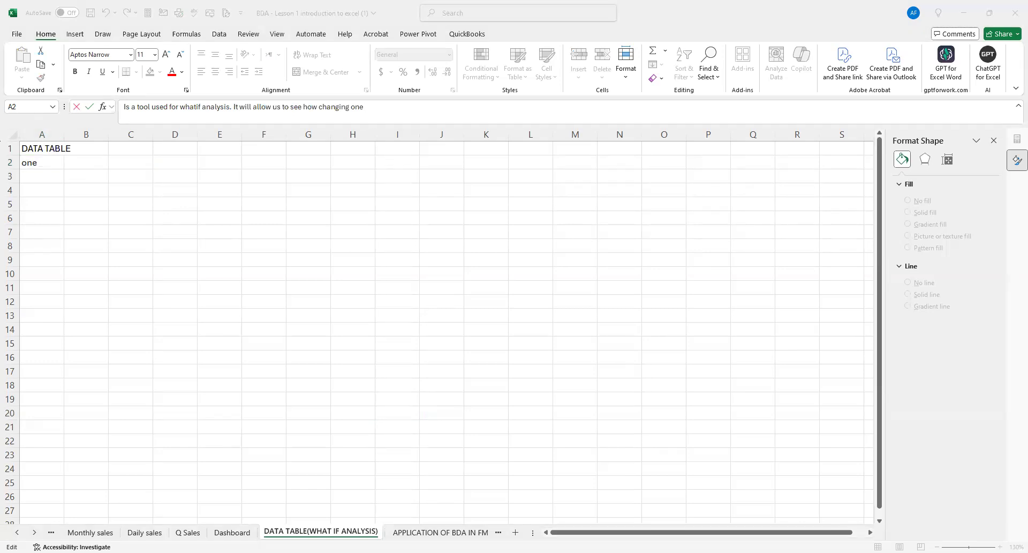
key("alt+Tab")
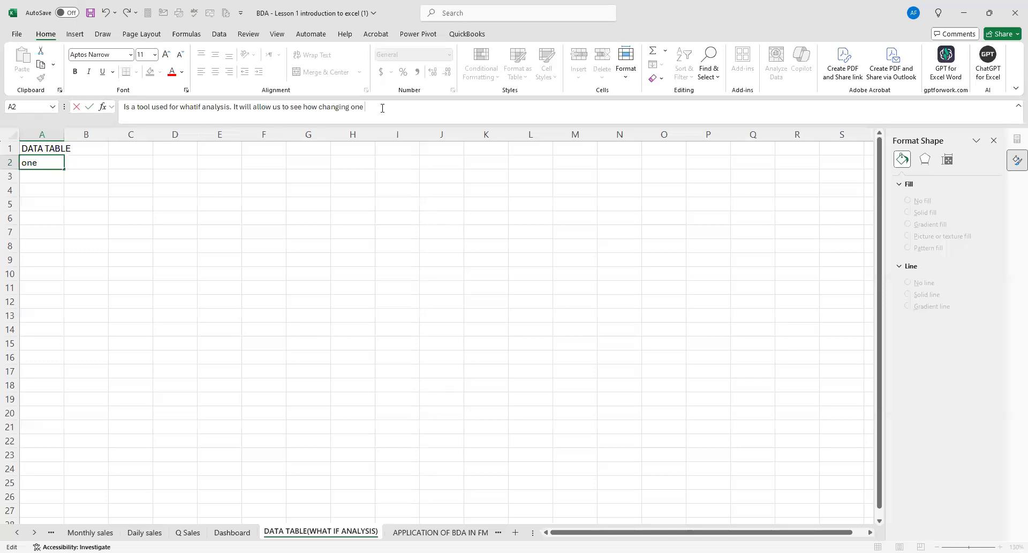
type("or two variable s")
key("BackSpace")
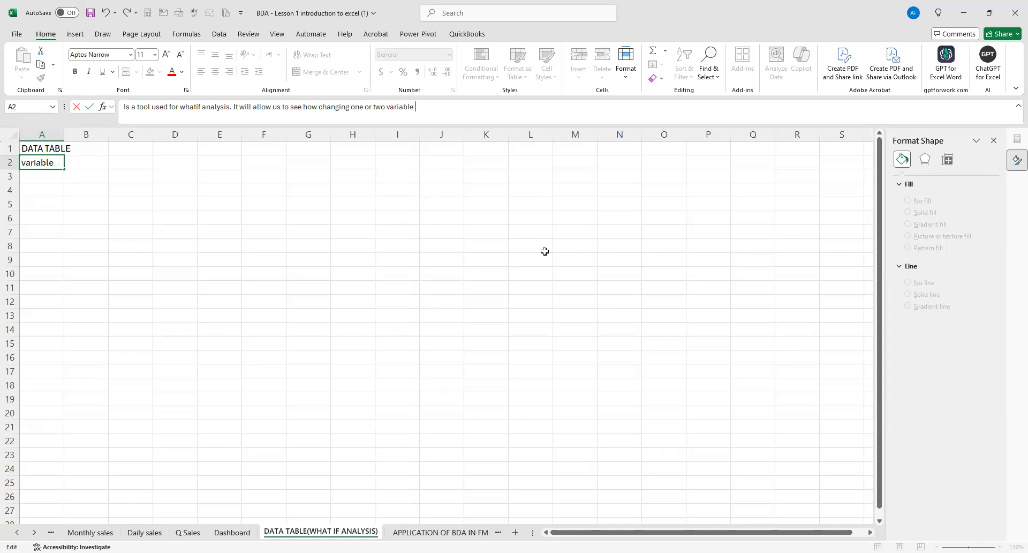
type("s")
key("alt+Tab")
type("will affect the output")
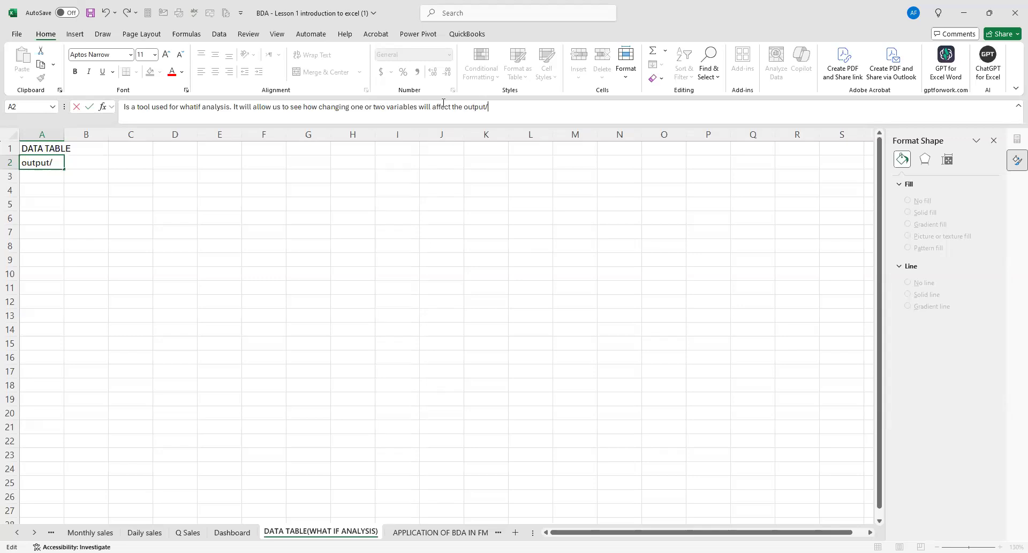
type("/results of our data set")
left_click(391, 228)
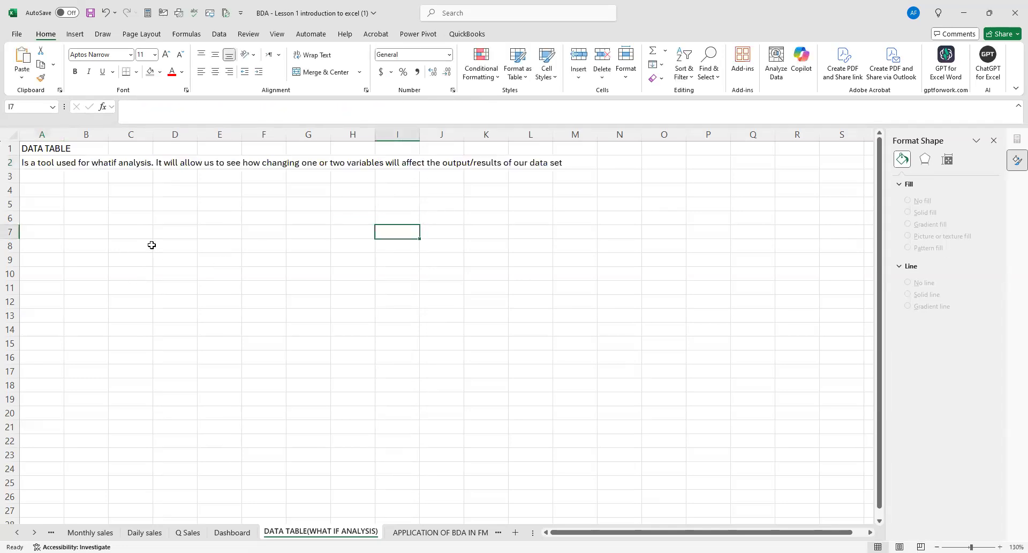
Make the DATA TABLE heading in cell A1 bold.
scroll(147, 230, "up", 1)
left_click(39, 152)
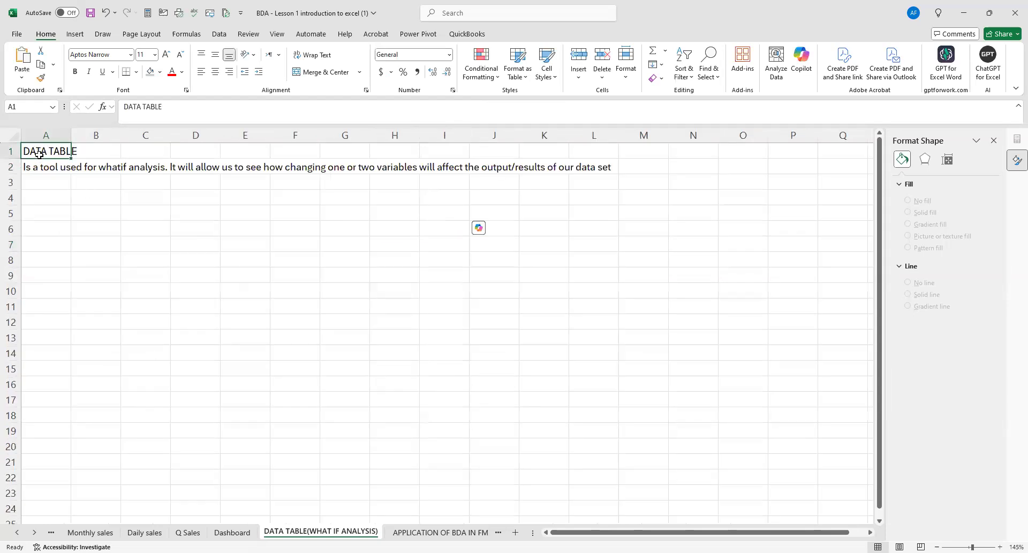
key("ctrl+b")
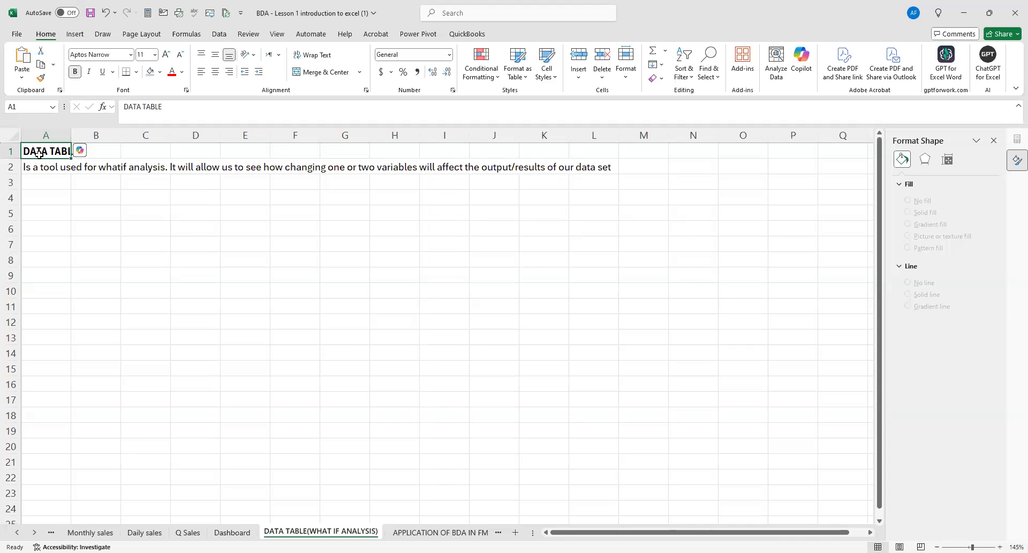
Add the first list item in row 4, with 1 in A4 and "One variable/One way data table" in B4.
left_click(56, 200)
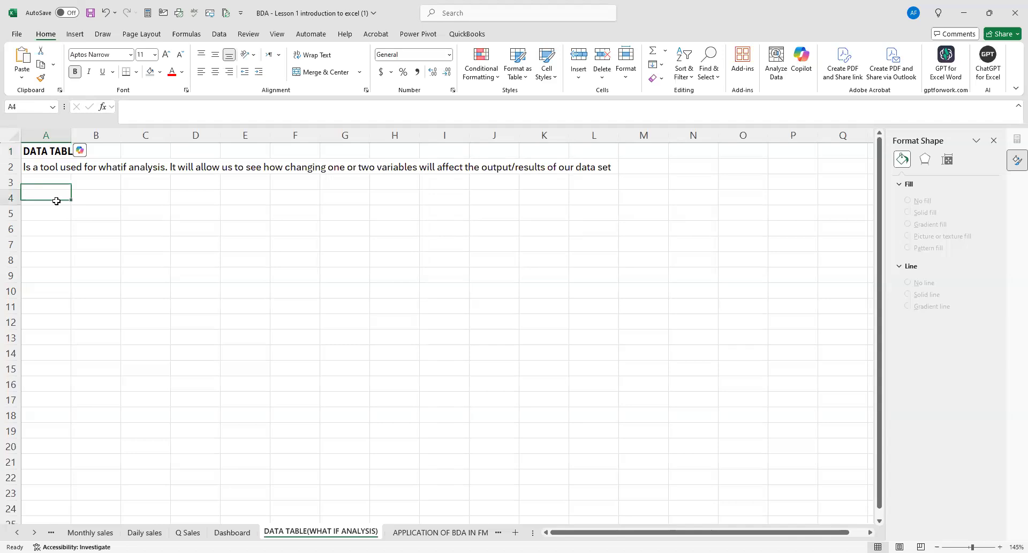
type("1")
key("Tab")
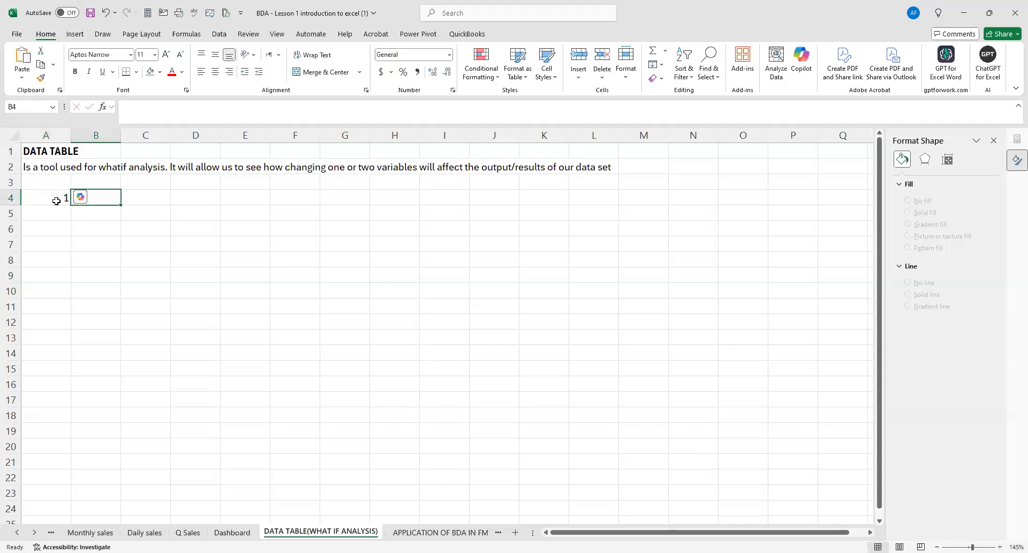
type("On")
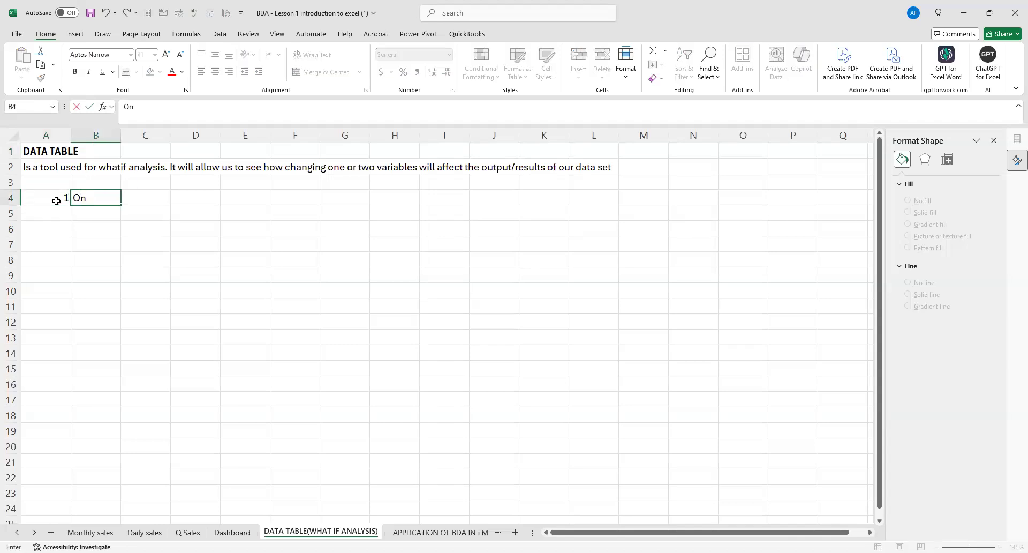
type("e variable/One way data")
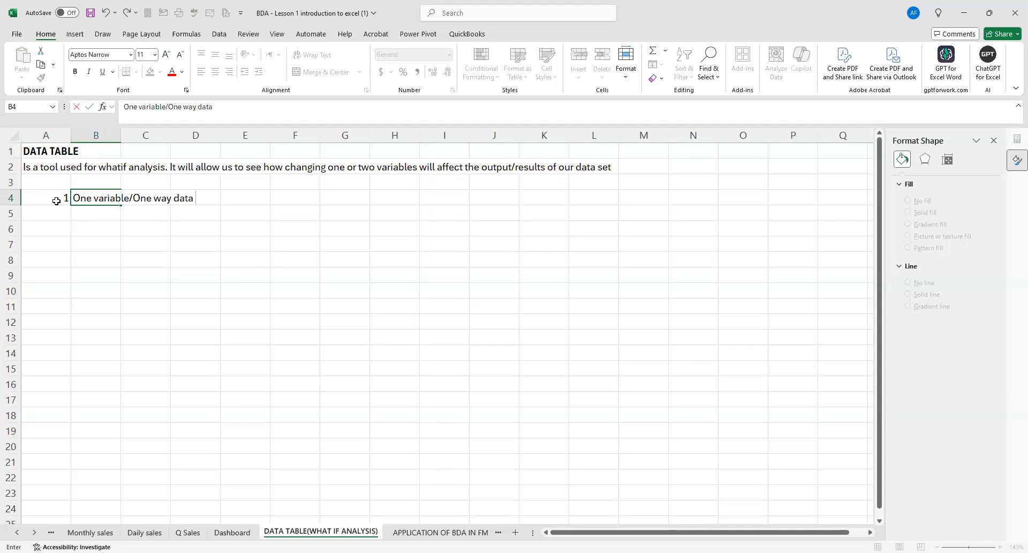
type(" table")
Add the second list item in row 5, with 2 in A5 and "Two variable/Two way data table" in B5.
left_click(59, 207)
type("2")
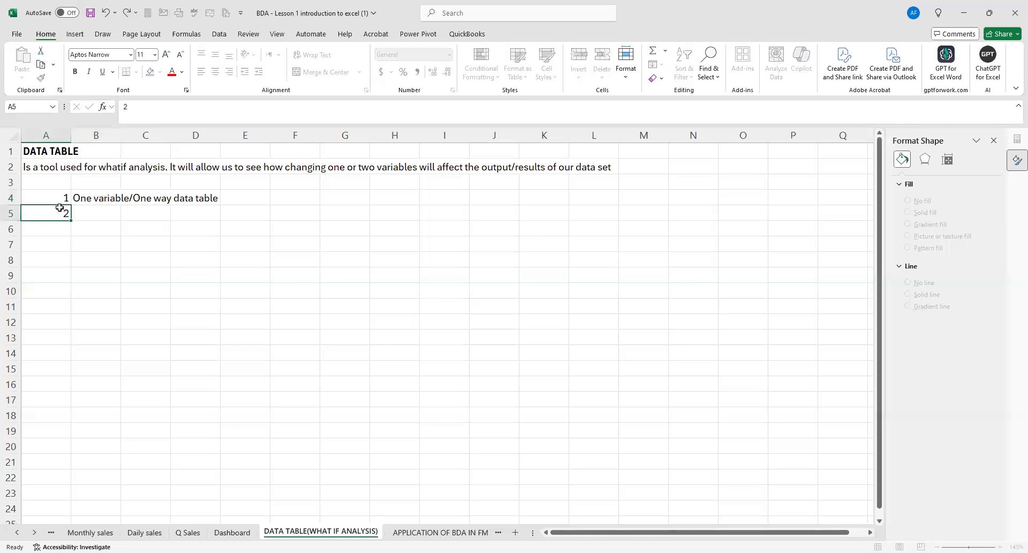
key("Tab")
type("T")
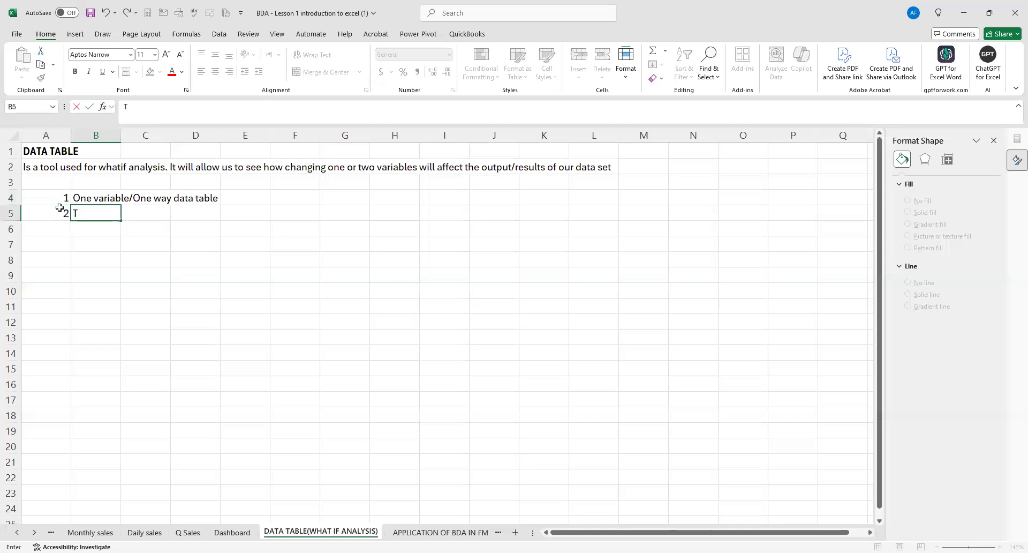
type("wo variable data")
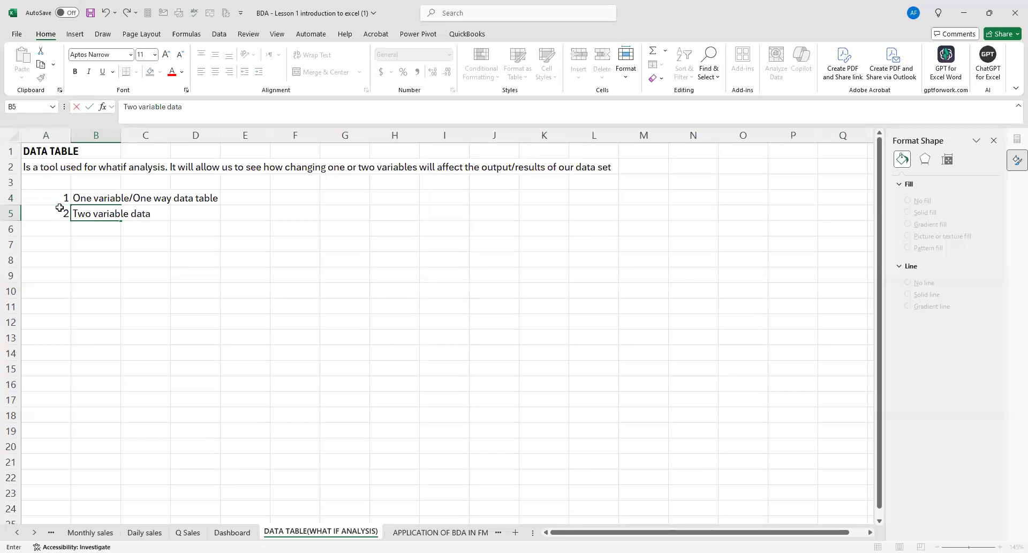
key("BackSpace")
key("BackSpace")
key("BackSpace")
key("BackSpace")
type("/Two way data ta")
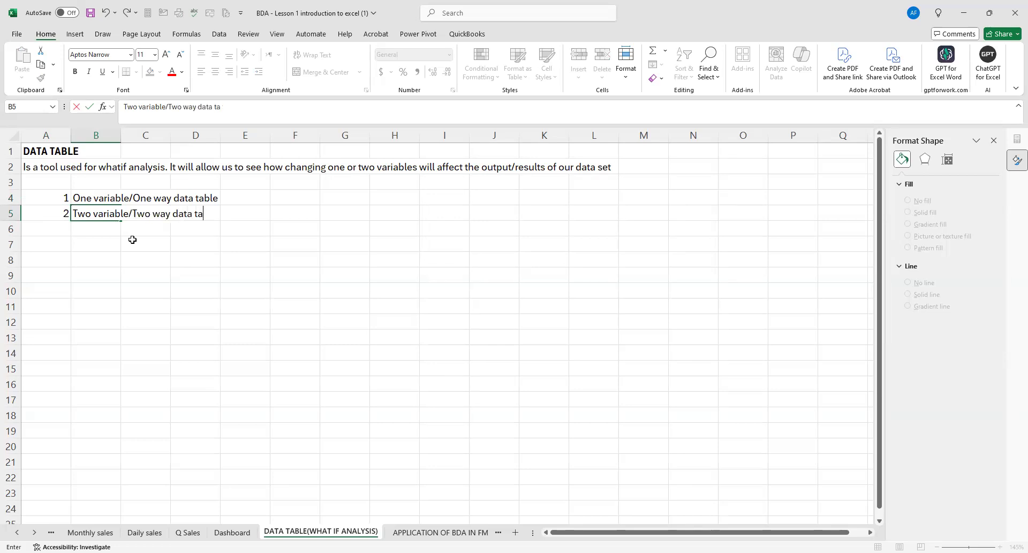
type("ble")
left_click(152, 257)
Make the list numbers in cells A4 and A5 bold.
left_click_drag(61, 197, 57, 209)
key("ctrl+b")
left_click(468, 220)
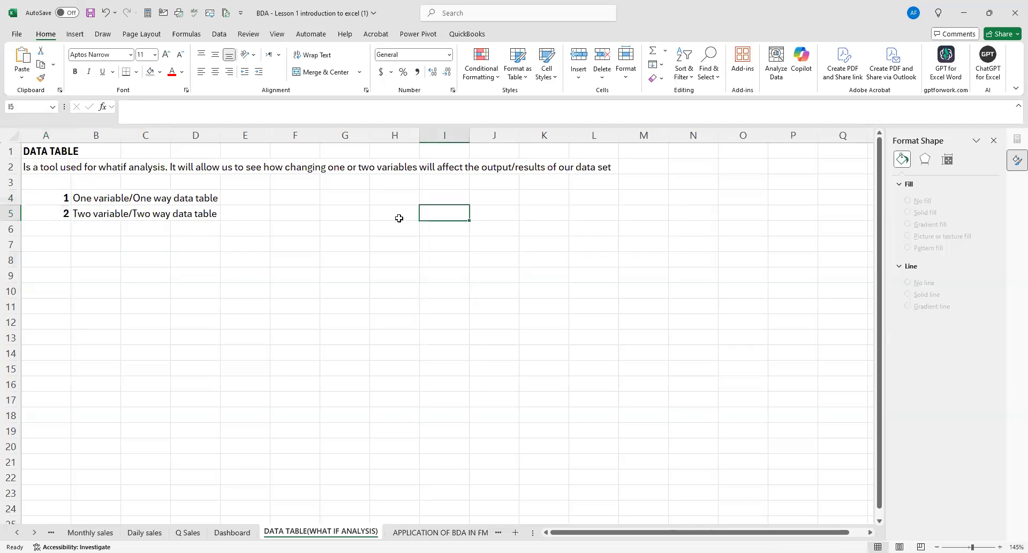
scroll(406, 271, "up", 2)
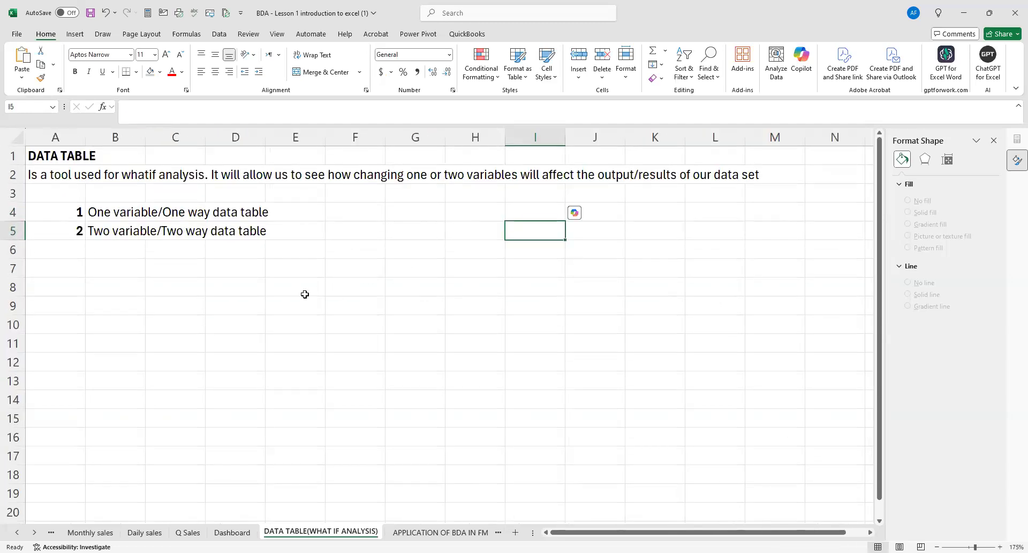
left_click(303, 295)
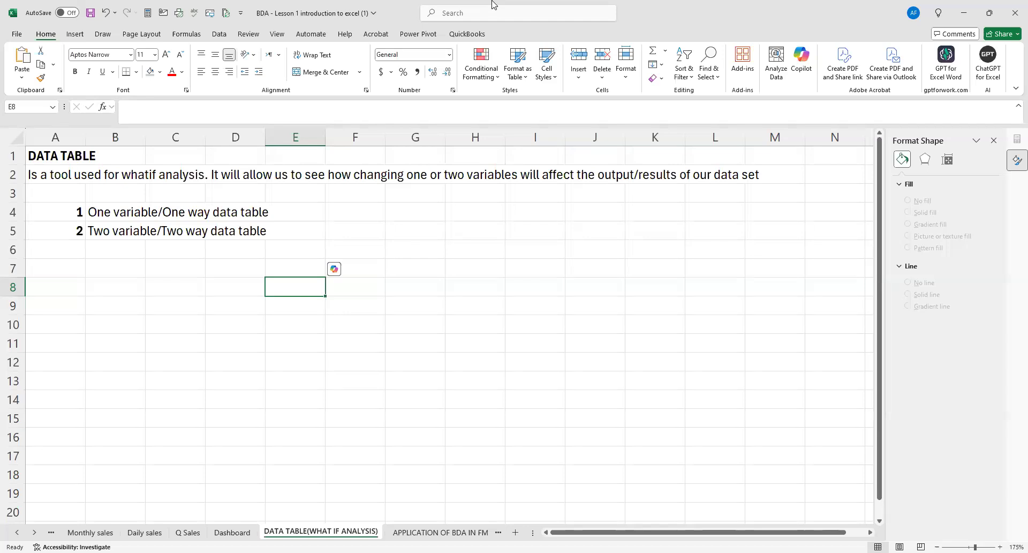
Copy the first list item, "One variable/One way data table" with its number, from row 4 to row 8 starting at A8.
left_click(494, 5)
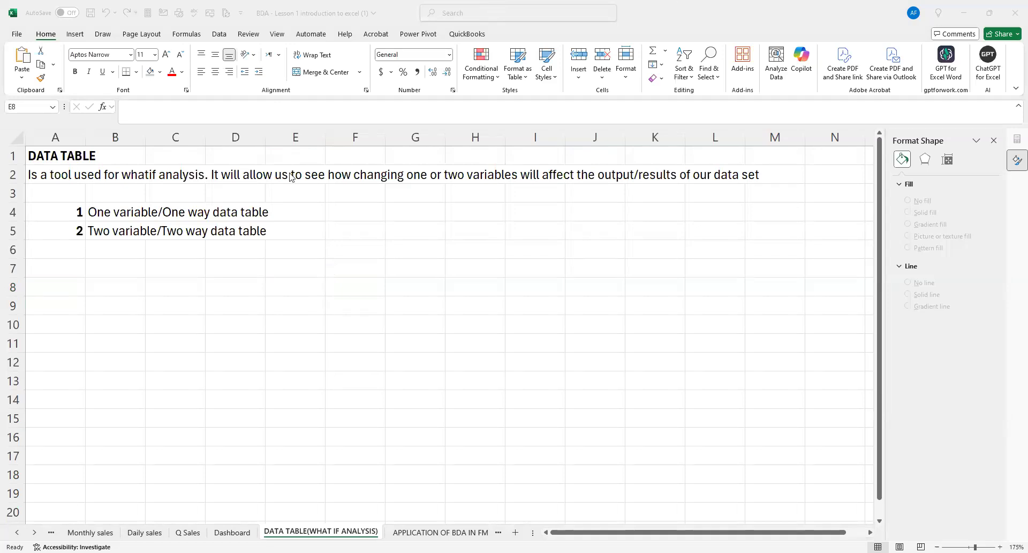
left_click(95, 279)
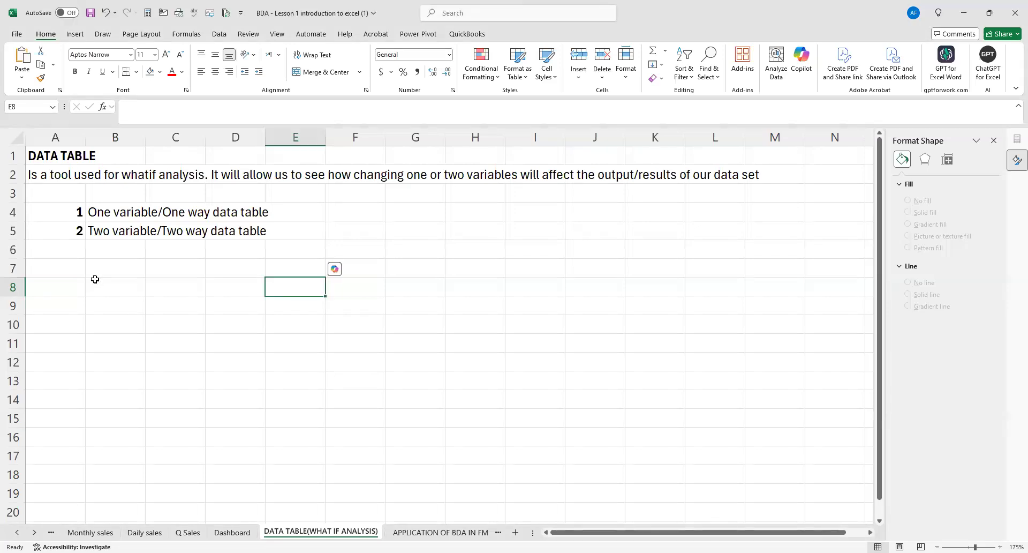
left_click_drag(76, 209, 273, 213)
key("ctrl+c")
left_click(68, 280)
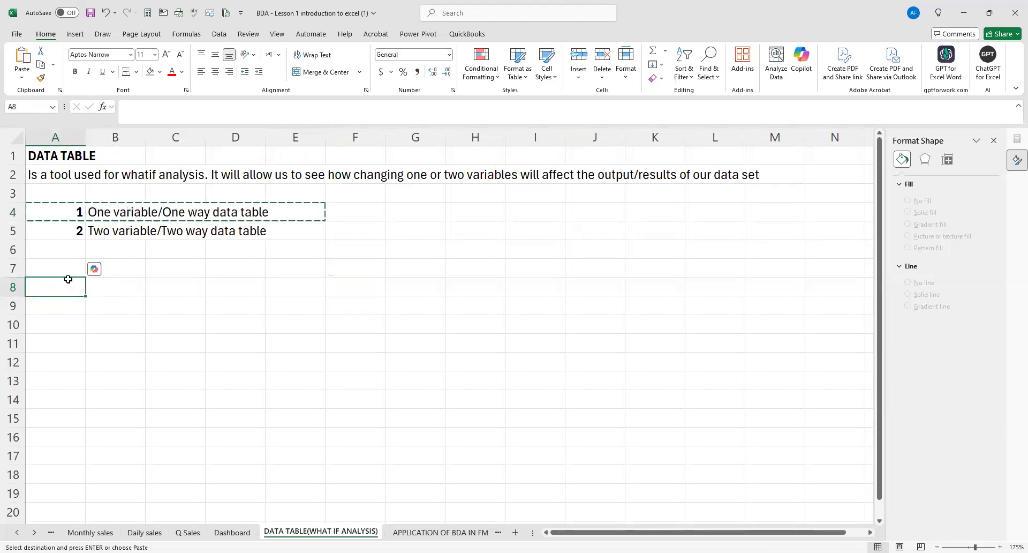
key("ctrl+v")
key("Escape")
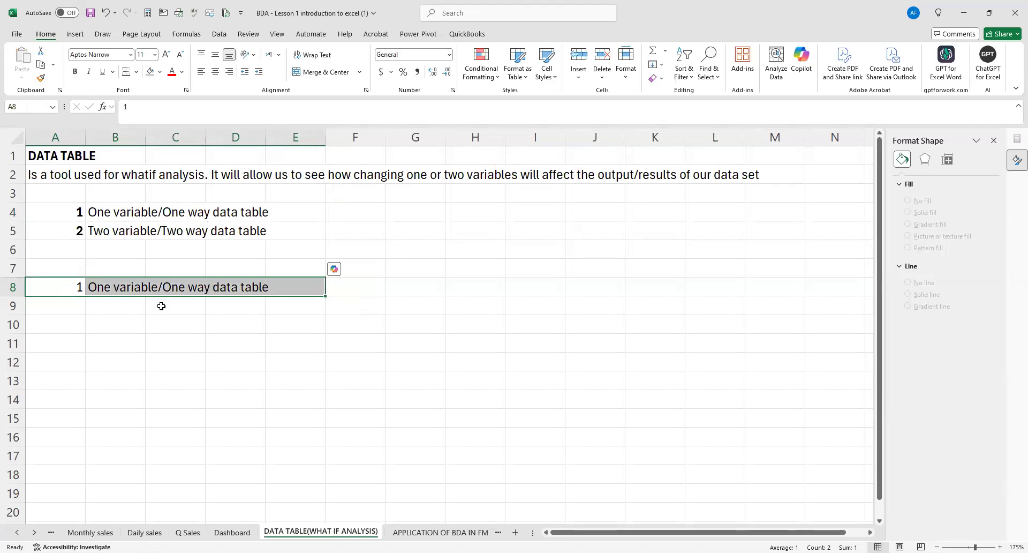
Make the copied number and heading in A8:E8 bold.
left_click(153, 308)
left_click_drag(59, 288, 287, 294)
key("ctrl+b")
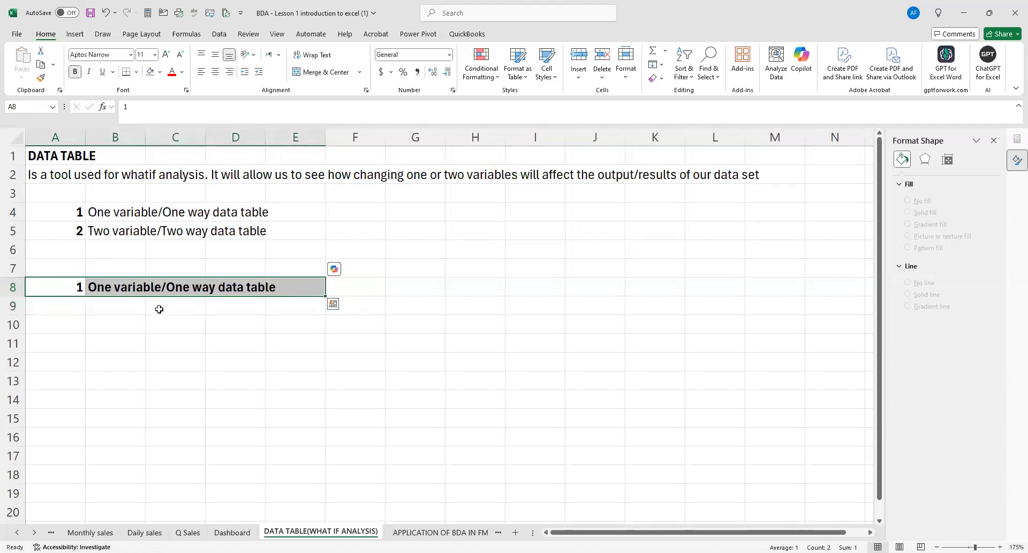
Enter the description "The effect of changing one variable" in cell B9.
left_click(124, 309)
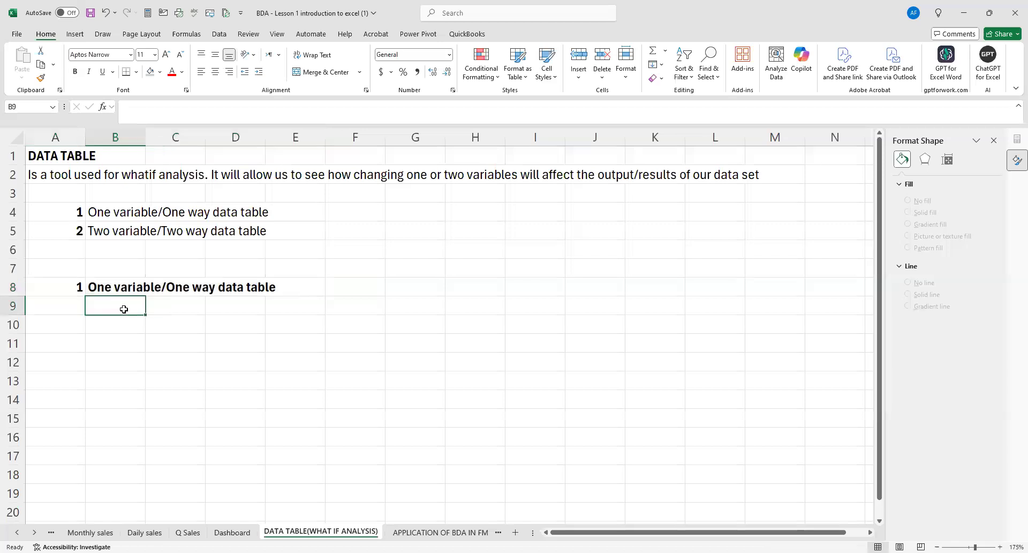
type("The effect of changing one variable")
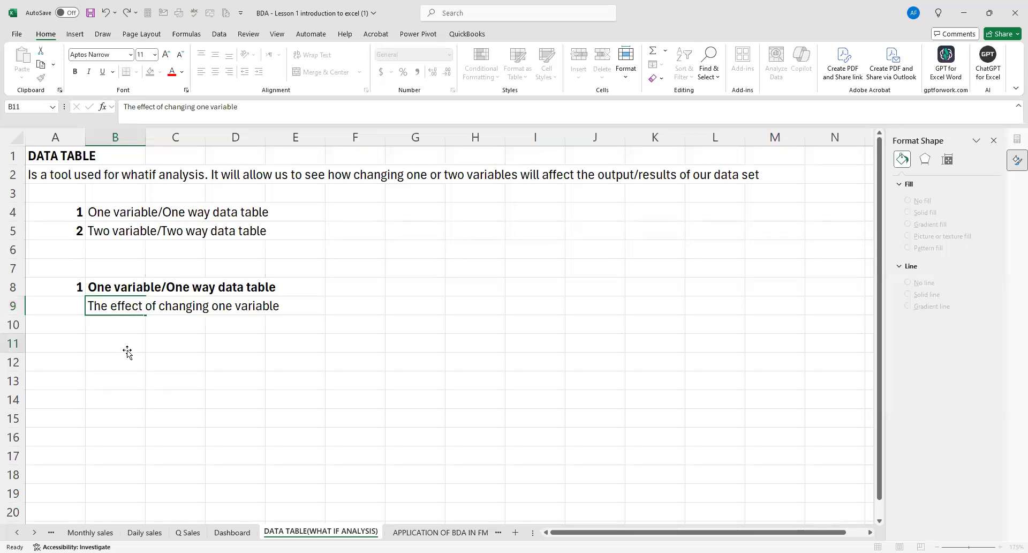
left_click(128, 348)
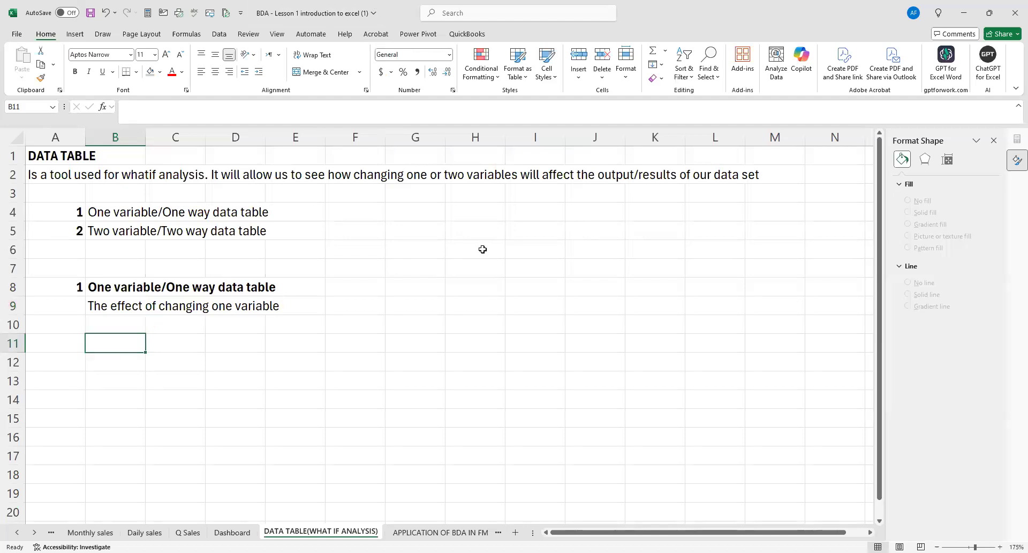
Add a bold "CASE" heading in cell B11.
scroll(482, 249, "down", 1)
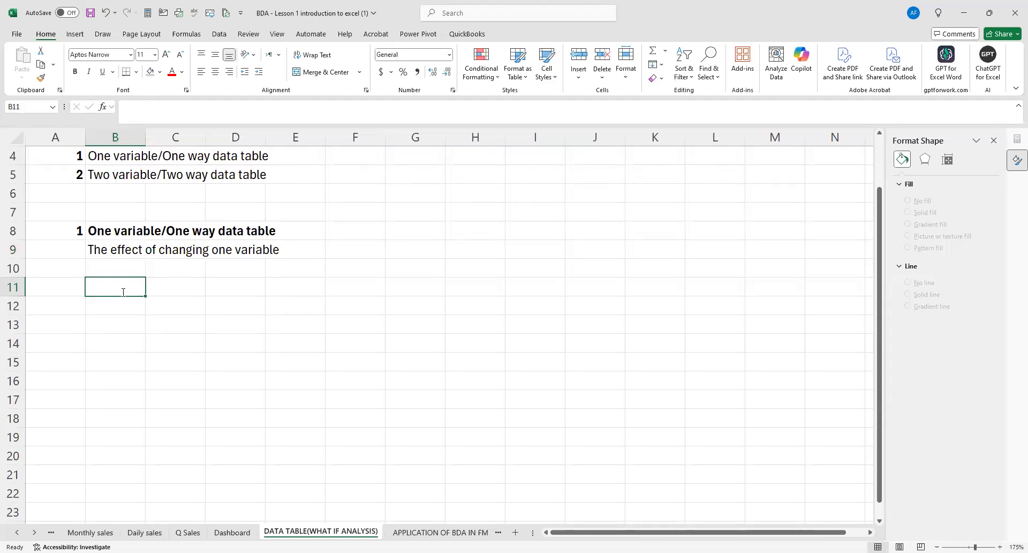
type("CASW")
key("BackSpace")
type("E")
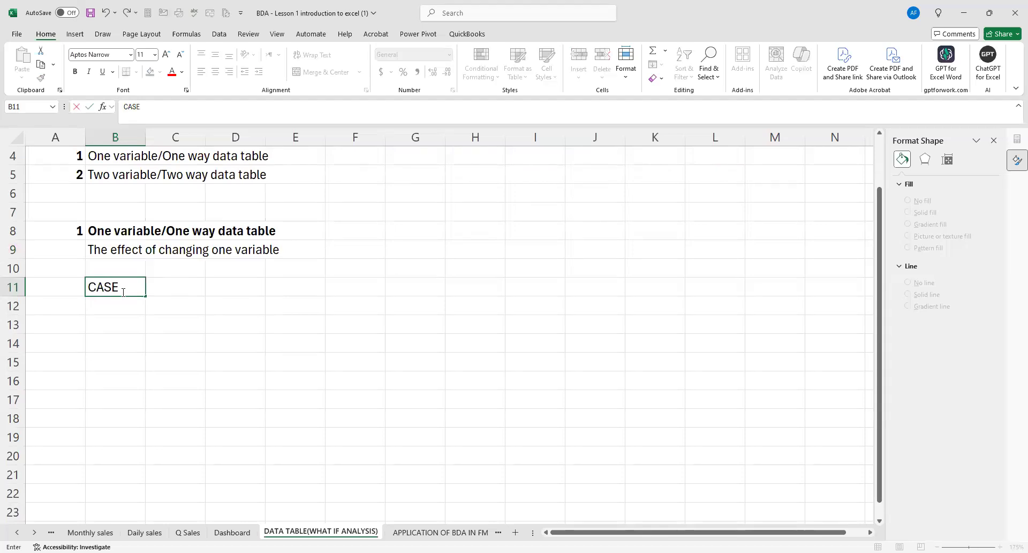
key("ctrl+Return")
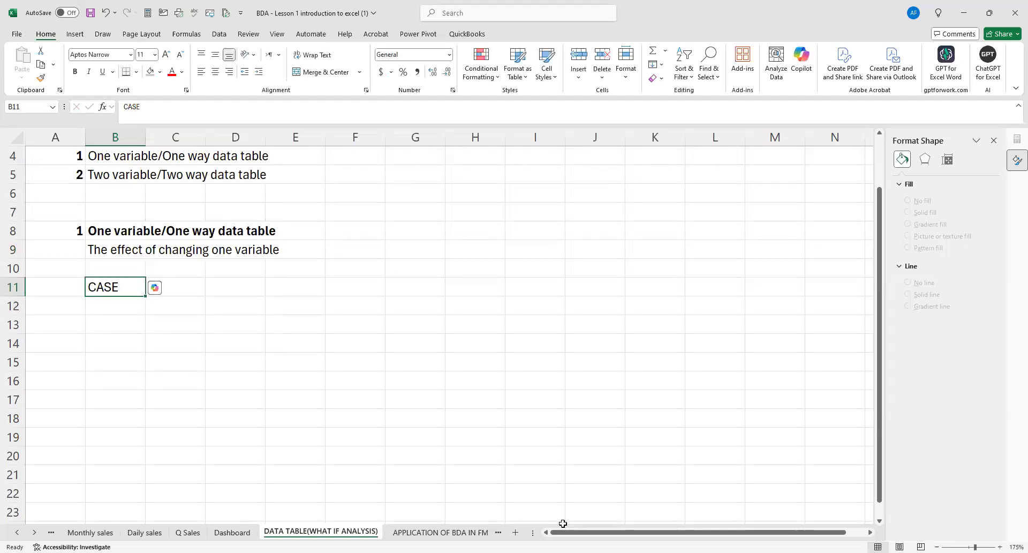
key("ctrl+b")
Enter the label "Assumptions" in cell B12.
left_click(102, 304)
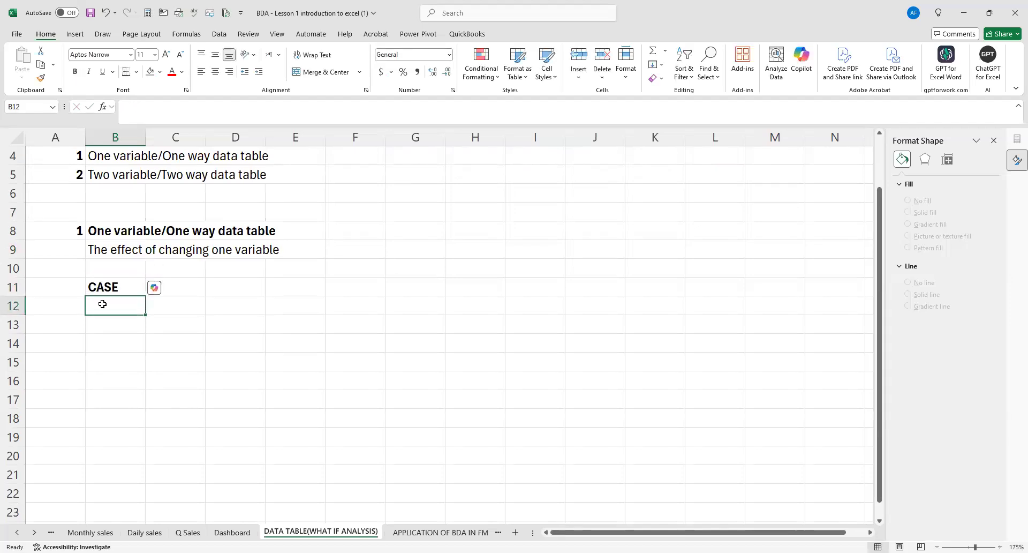
type("Assumptions")
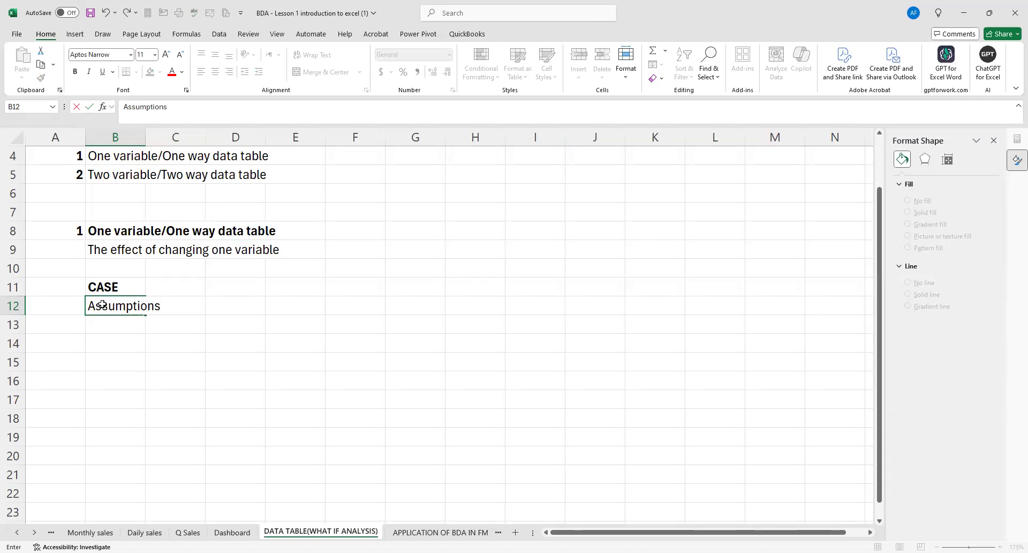
left_click(150, 412)
Enter the case question "Determine the profit of mDarasa limited at different levels of students enrollment" in cell B13.
left_click(111, 327)
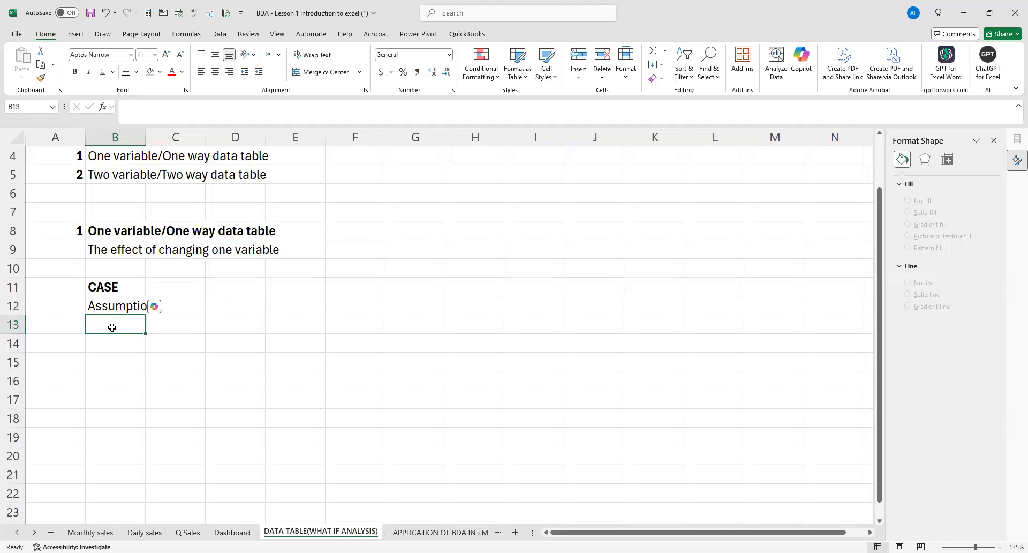
type("Dter")
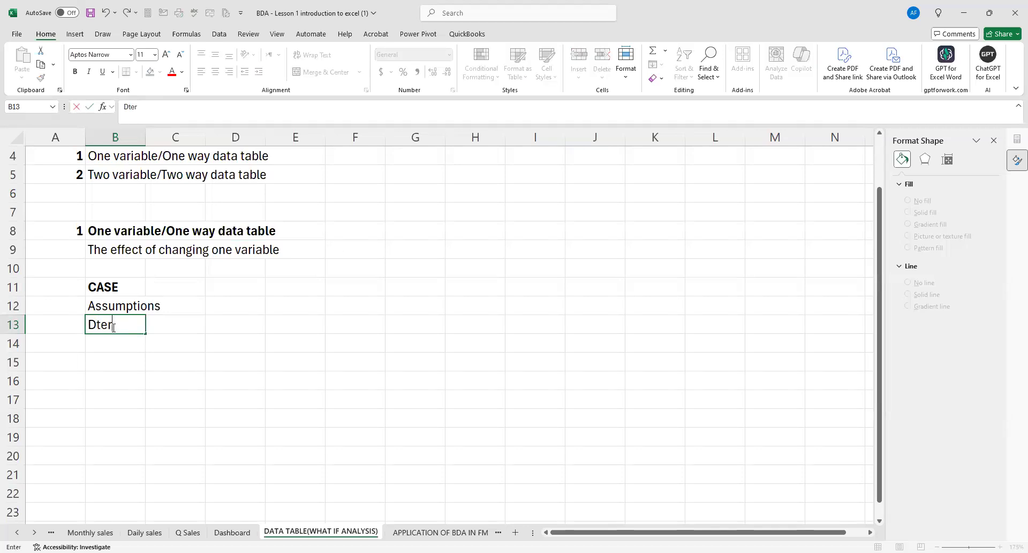
key("BackSpace")
key("BackSpace")
type("eterm")
type("e the pf")
type("o")
key("BackSpace")
key("BackSpace")
type("rofit of mDarasa limited")
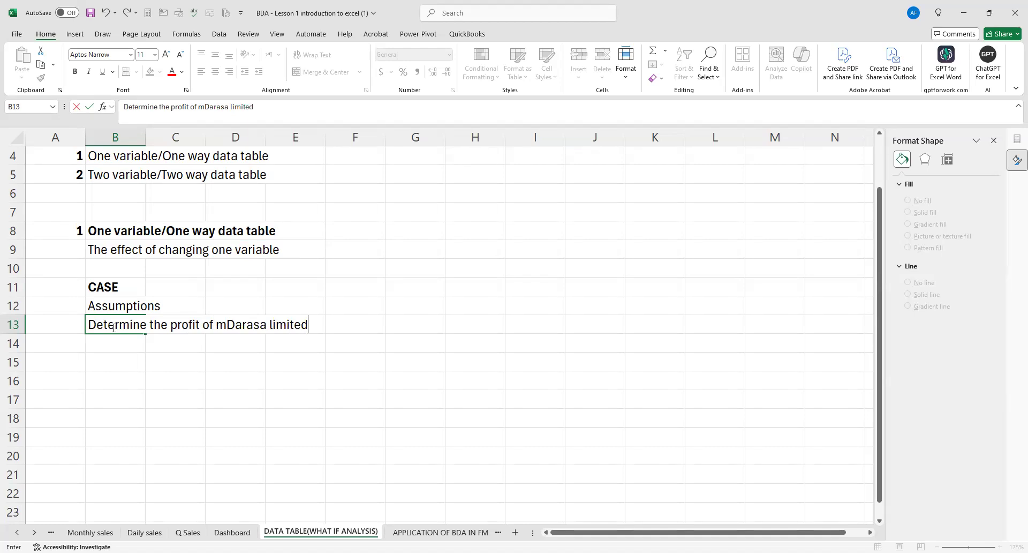
type(" at different level")
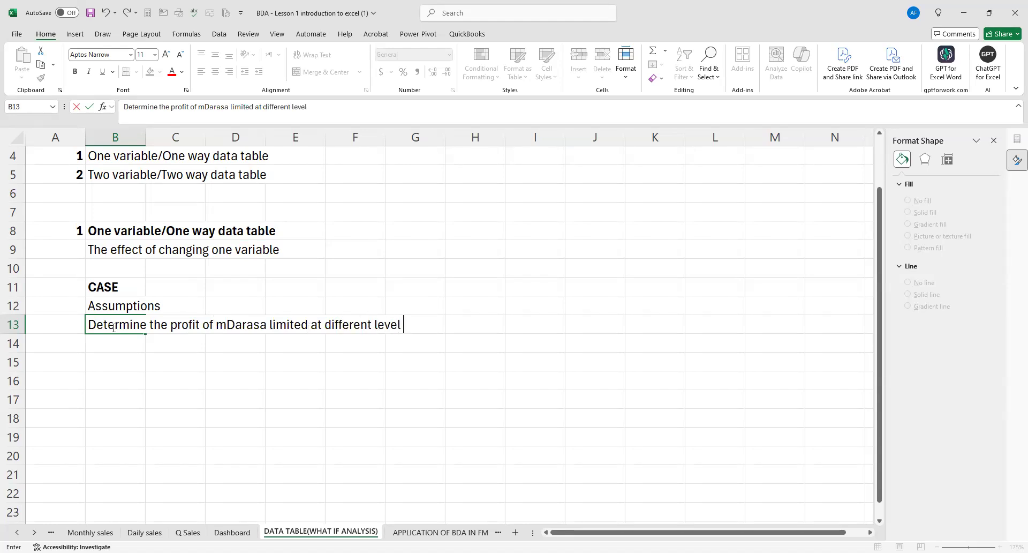
type("s of std")
key("BackSpace")
type("udents enr")
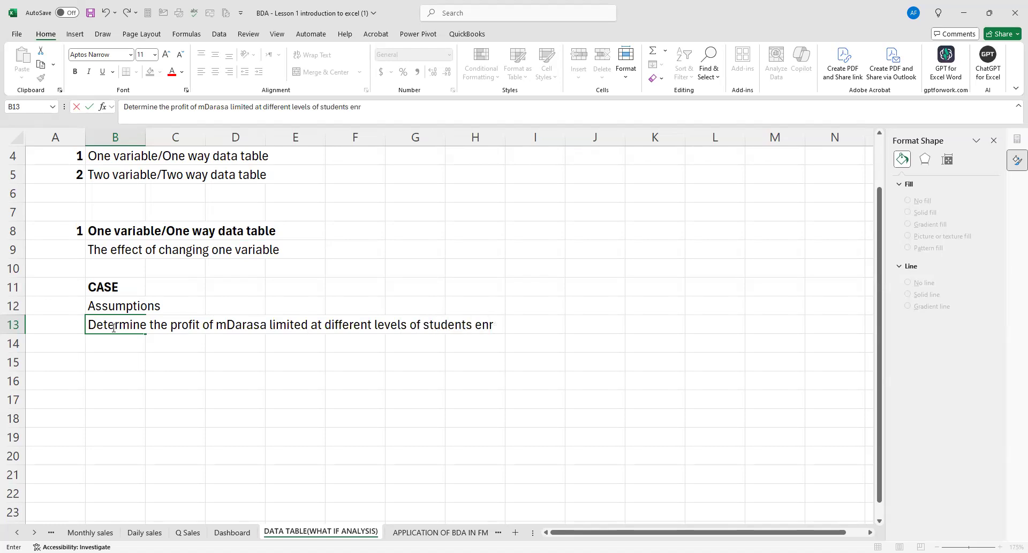
type("ollment")
left_click(142, 415)
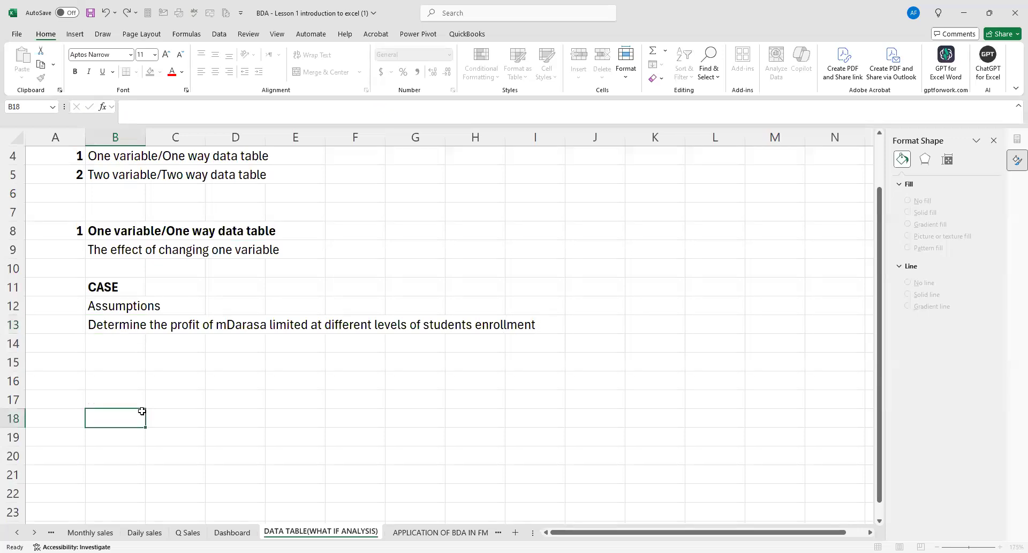
Make the Assumptions label in B12 bold and append "as shown below" to the case question in B13.
left_click(114, 306)
key("ctrl+b")
left_click(117, 325)
left_click(403, 111)
type("as")
type(" sh")
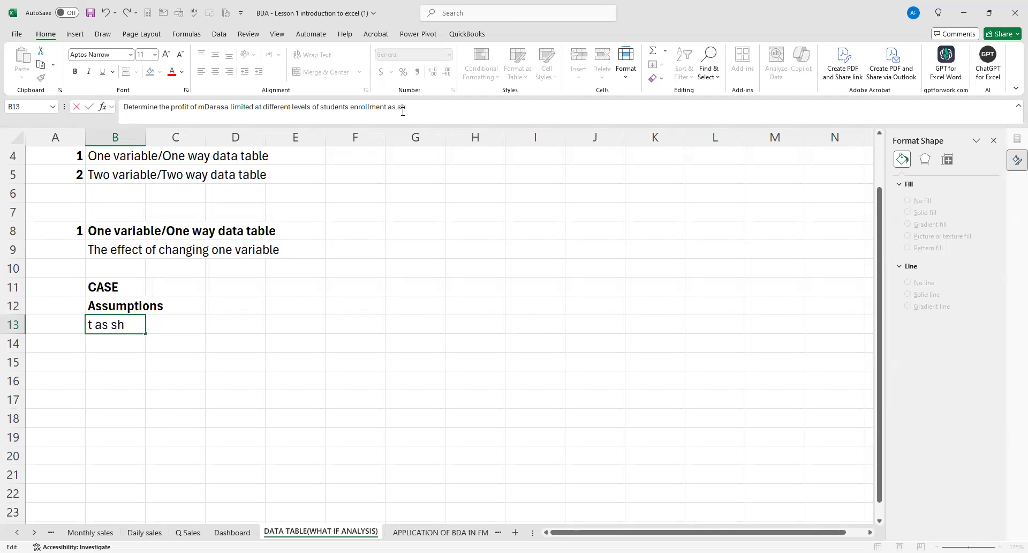
type("own belo")
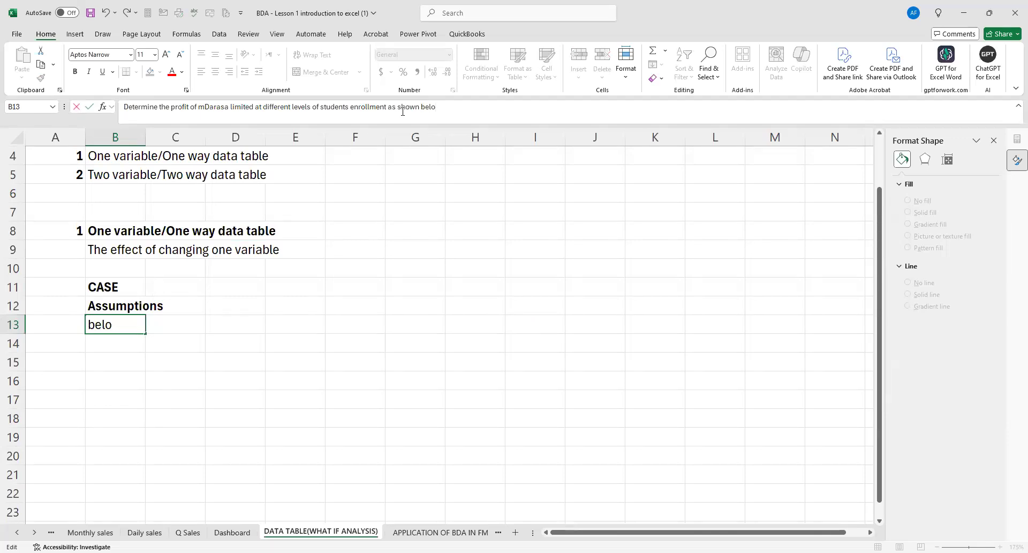
type("w")
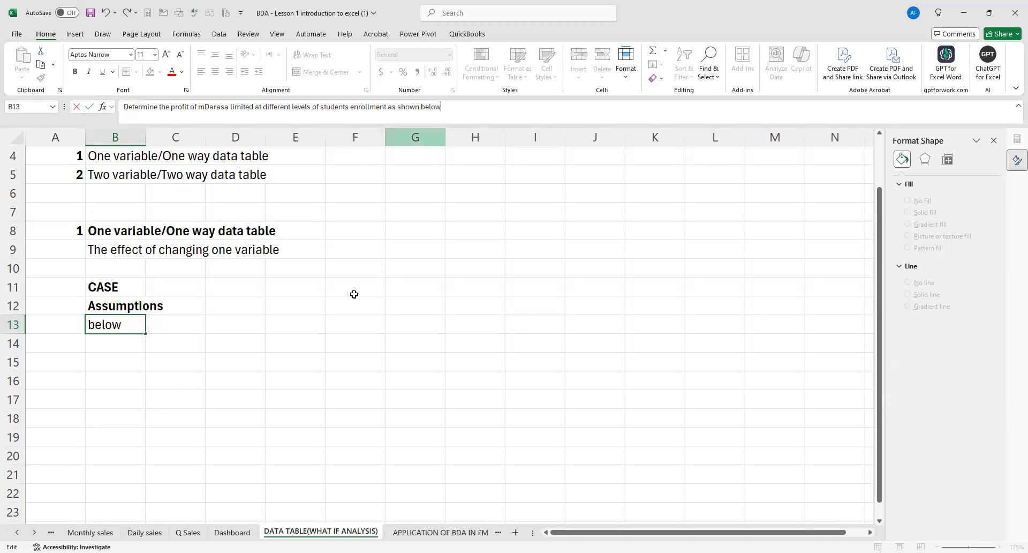
left_click(214, 362)
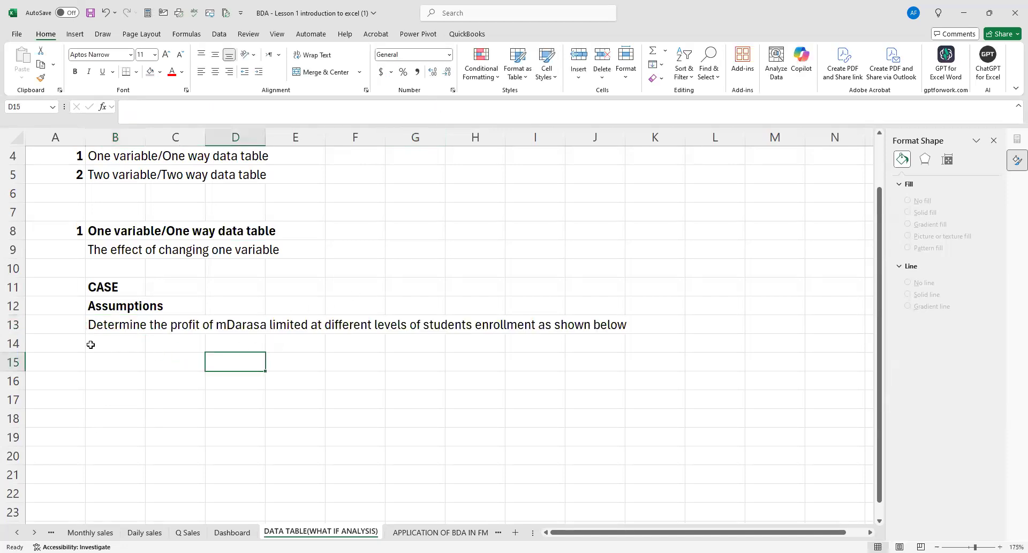
Add a bold "Students" column heading in cell B15.
left_click(103, 364)
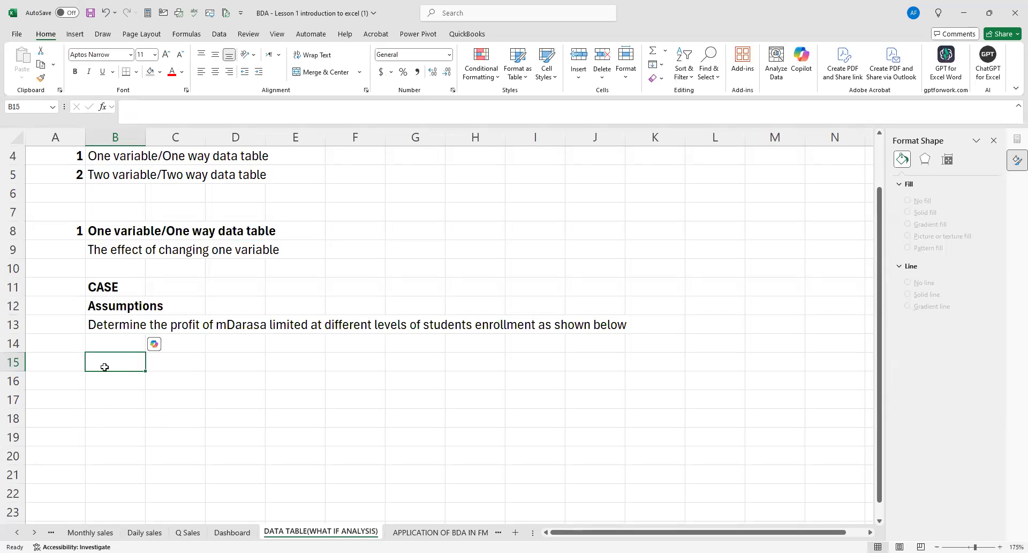
type("Students")
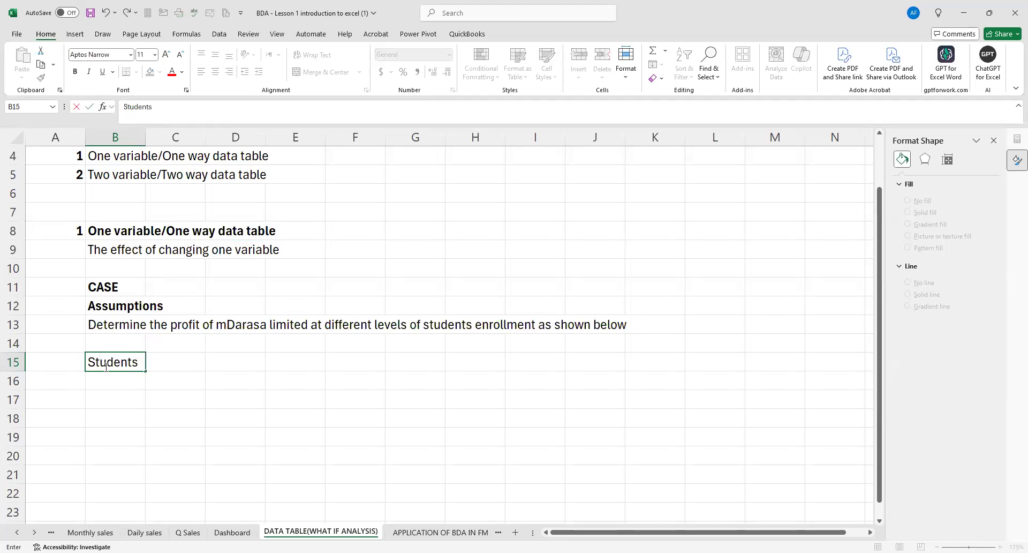
left_click(142, 470)
left_click(127, 370)
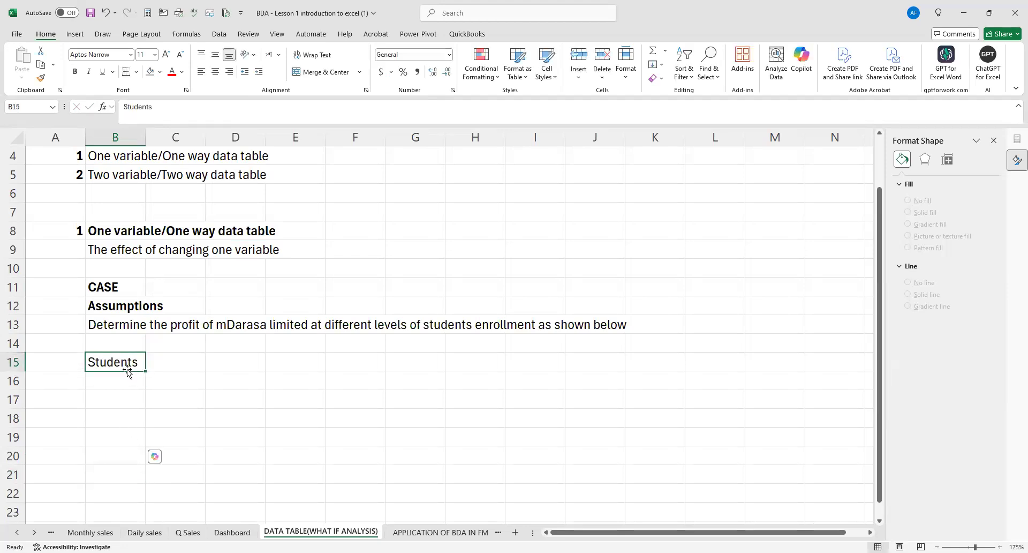
key("ctrl+b")
Enter the enrollment levels 1000, 1500, 2000 and 2500 under the Students heading in B16:B19.
scroll(128, 369, "down", 1)
left_click(104, 408)
scroll(166, 332, "down", 3)
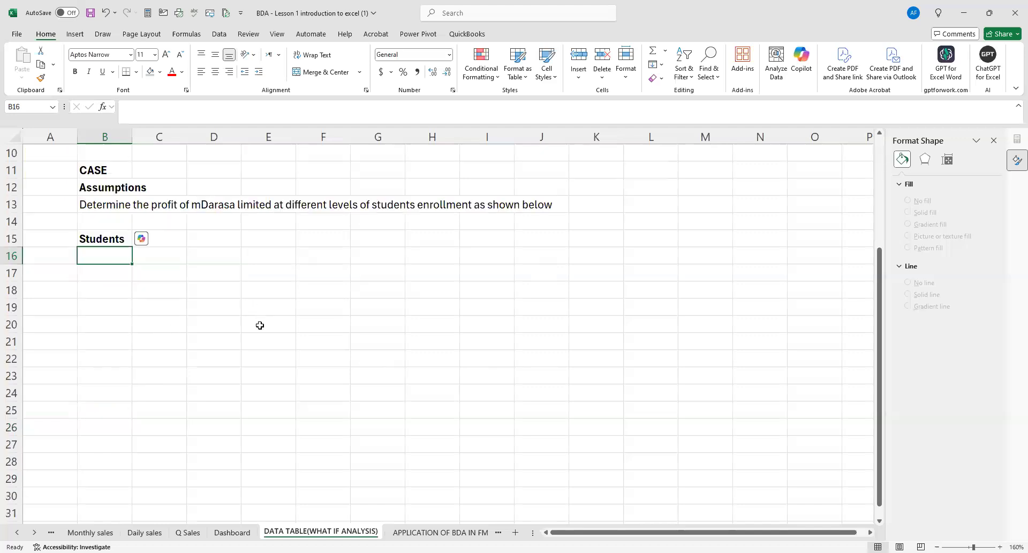
scroll(251, 329, "up", 3)
scroll(103, 346, "up", 1, "ctrl")
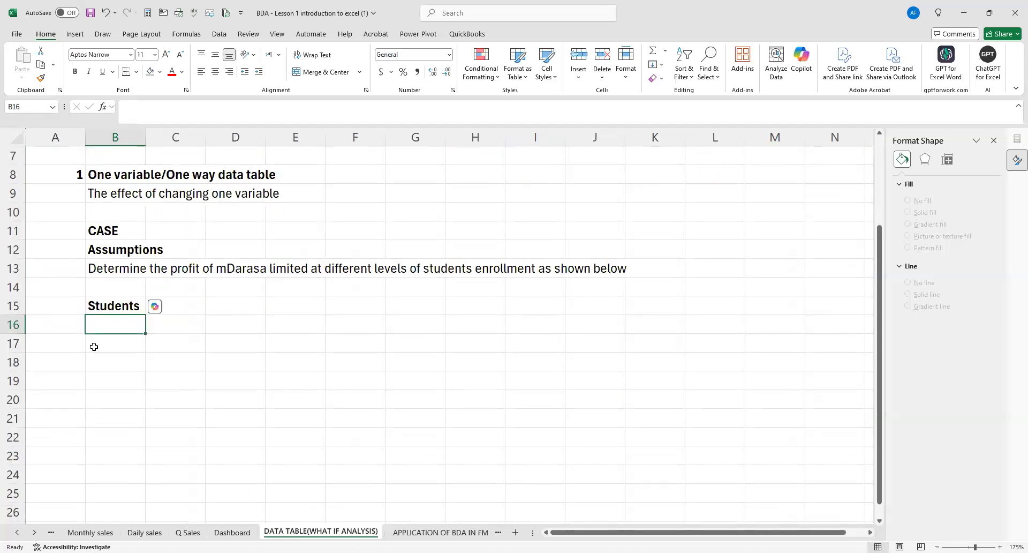
type("1000")
key("Return")
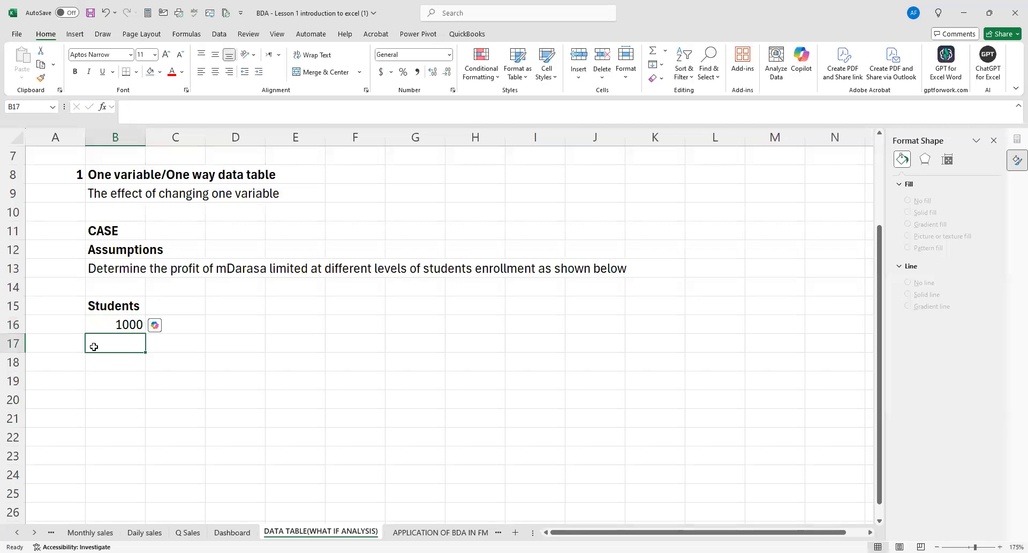
type("1500")
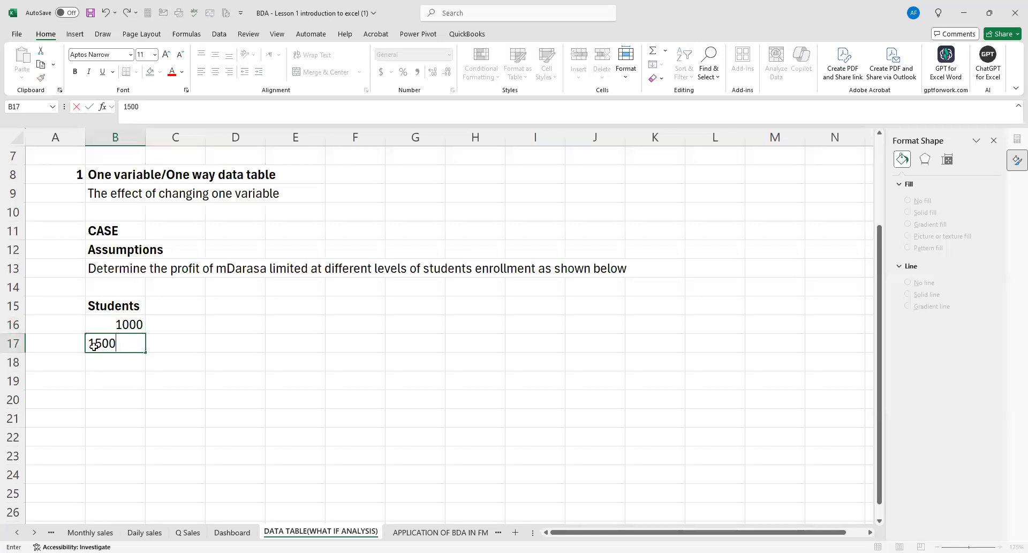
key("Return")
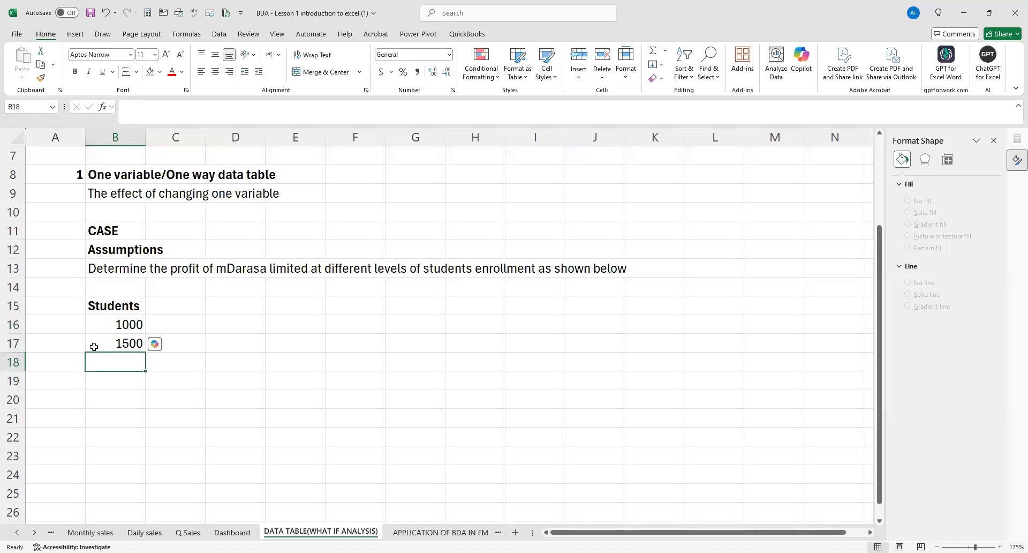
type("2000")
key("Return")
type("2500")
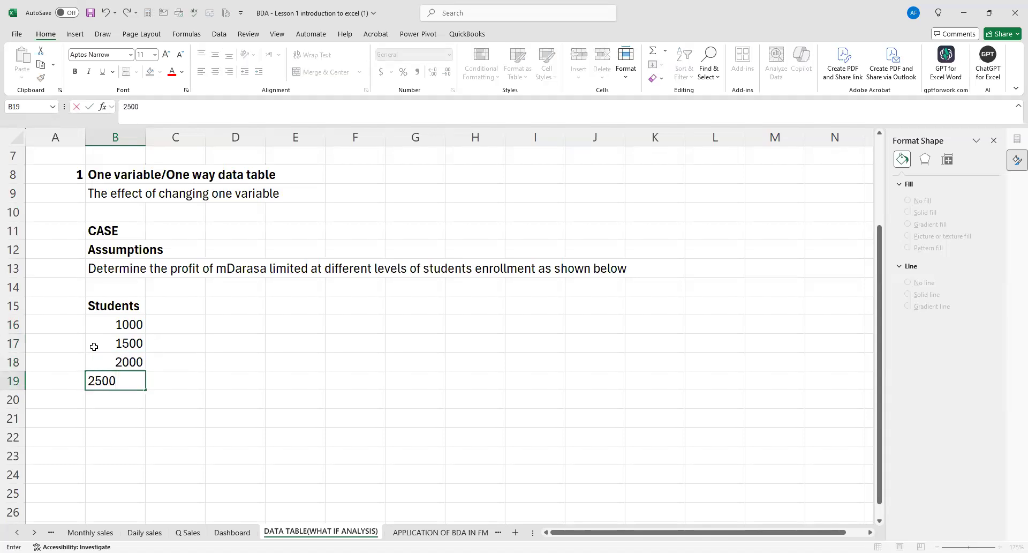
key("Return")
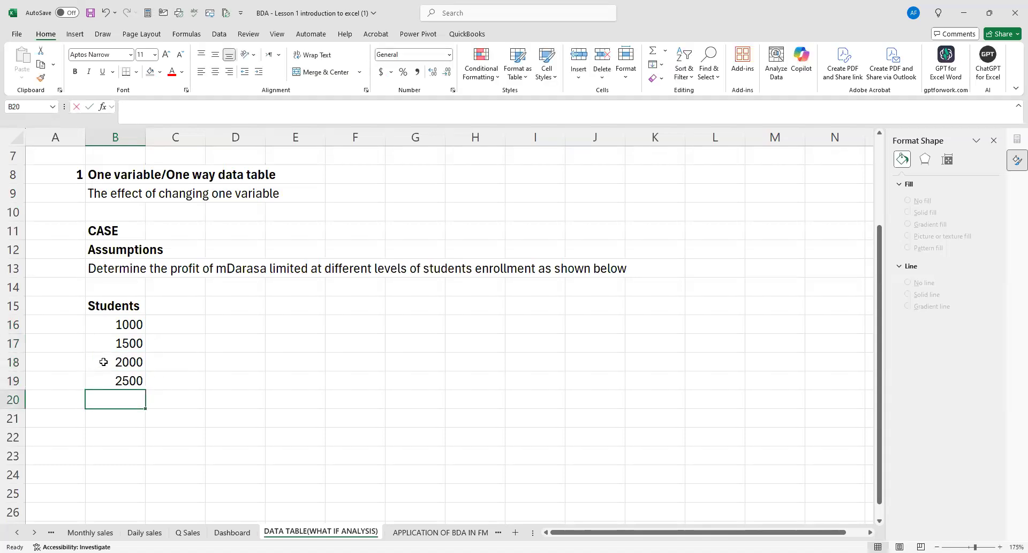
Extend the enrollment levels with the formula =B19+500 in B20, filled down to B22.
type("=")
left_click(116, 375)
type("*")
key("BackSpace")
type("+500")
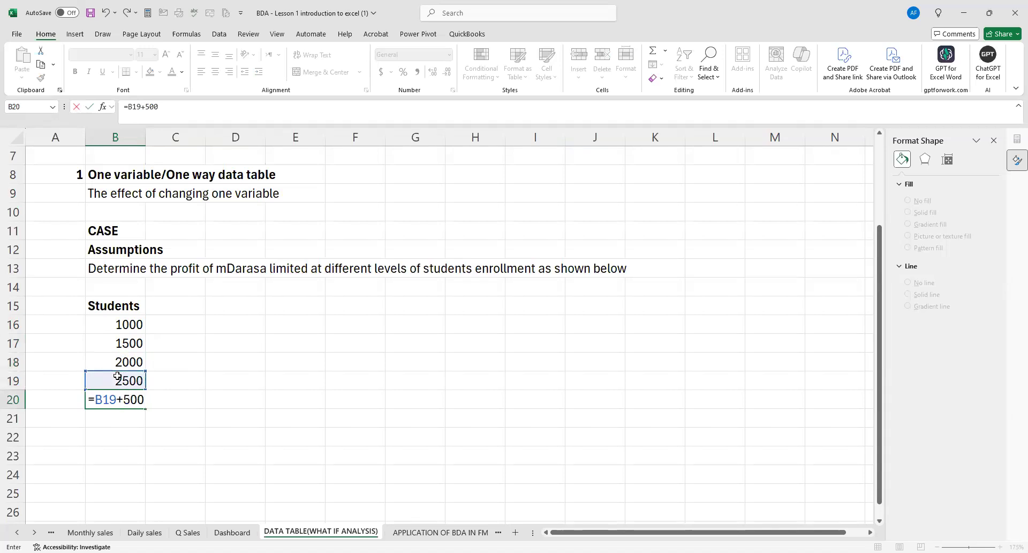
key("Return")
left_click(123, 399)
left_click_drag(144, 408, 144, 445)
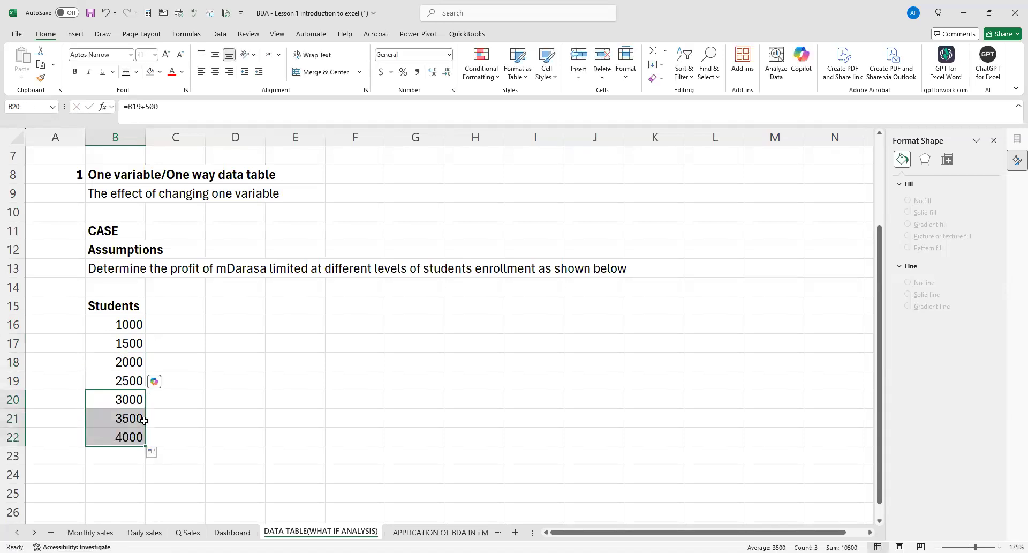
Extend the enrollment levels under Students by filling the +500 formula down to B24.
scroll(144, 449, "down", 2)
left_click_drag(144, 336, 145, 369)
left_click(294, 331)
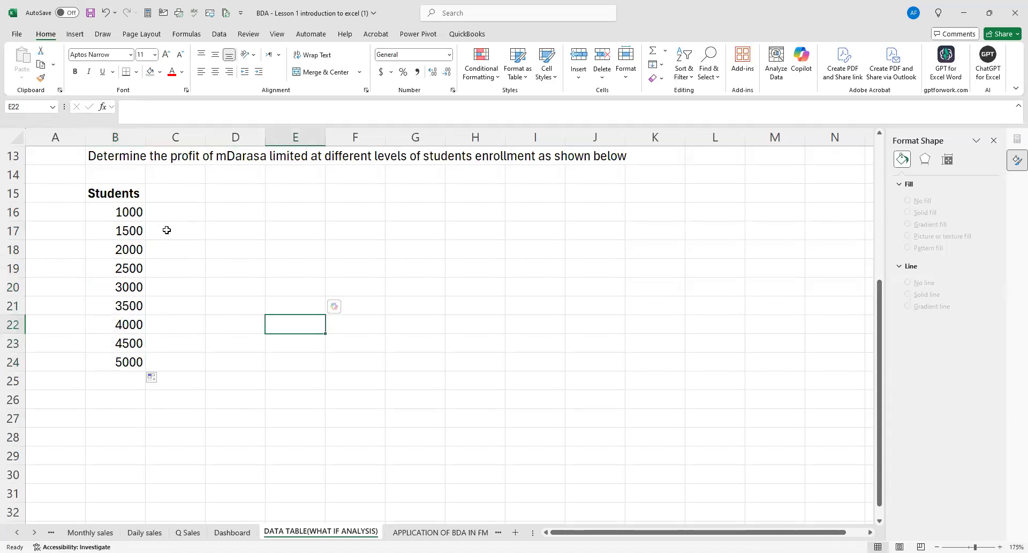
left_click_drag(115, 207, 136, 352)
left_click(269, 274)
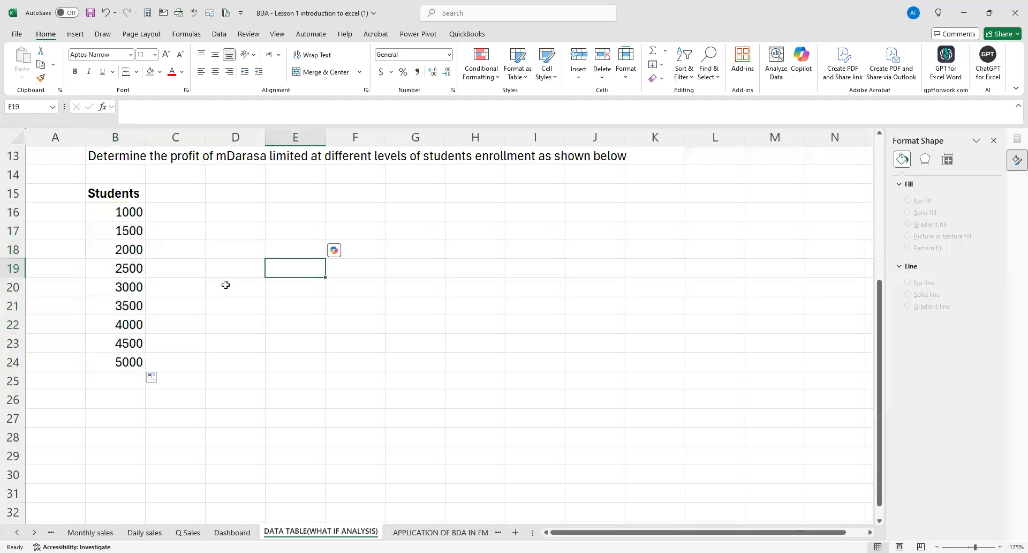
Add a bold "METRICS" heading in cell B26 below the enrollment levels.
left_click(105, 403)
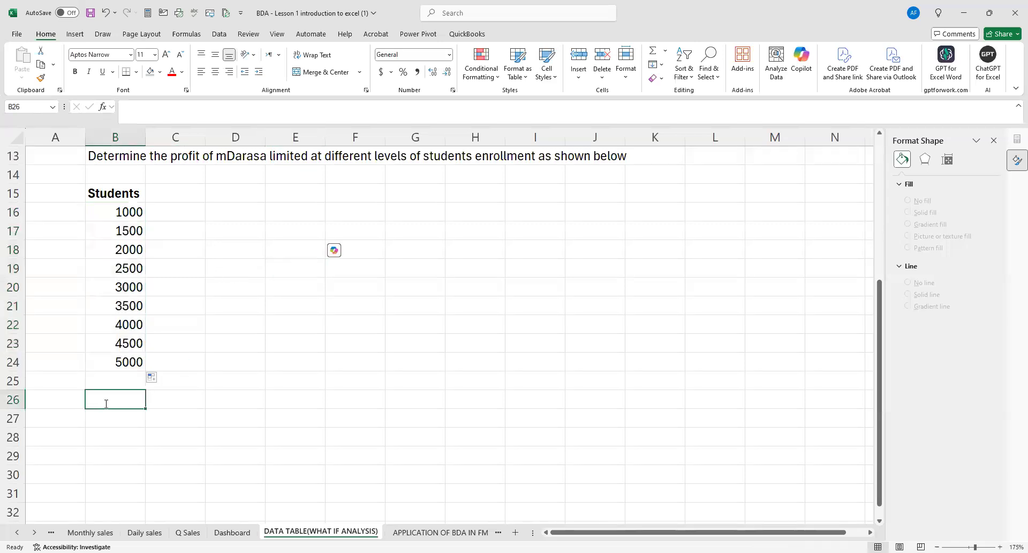
type("Assum")
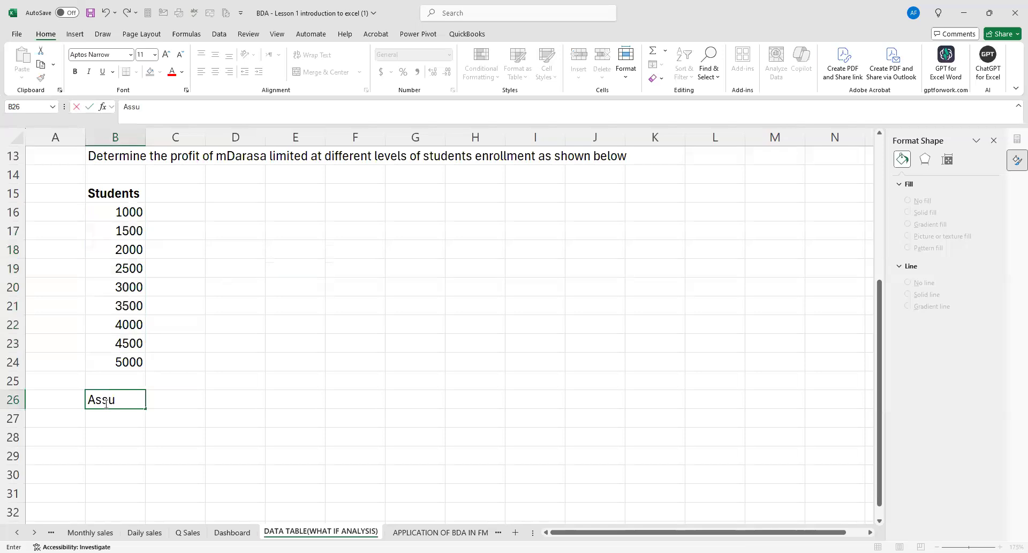
key("BackSpace")
key("BackSpace")
key("BackSpace")
key("BackSpace")
key("BackSpace")
type("METRICS")
left_click(181, 415)
left_click(126, 400)
key("ctrl+b")
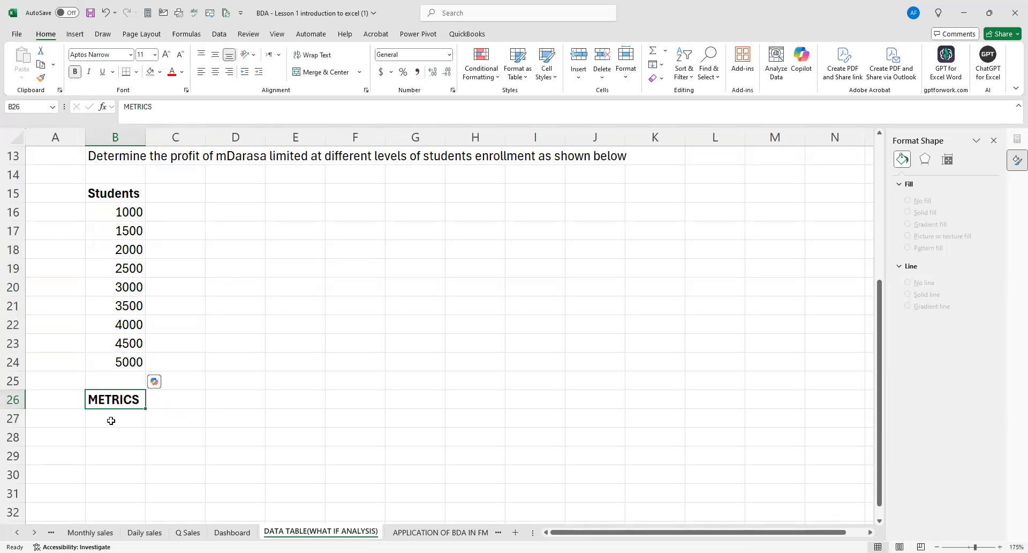
Enter the label "Students" in B27 under the METRICS heading and widen column B slightly.
left_click(110, 422)
scroll(319, 333, "up", 1)
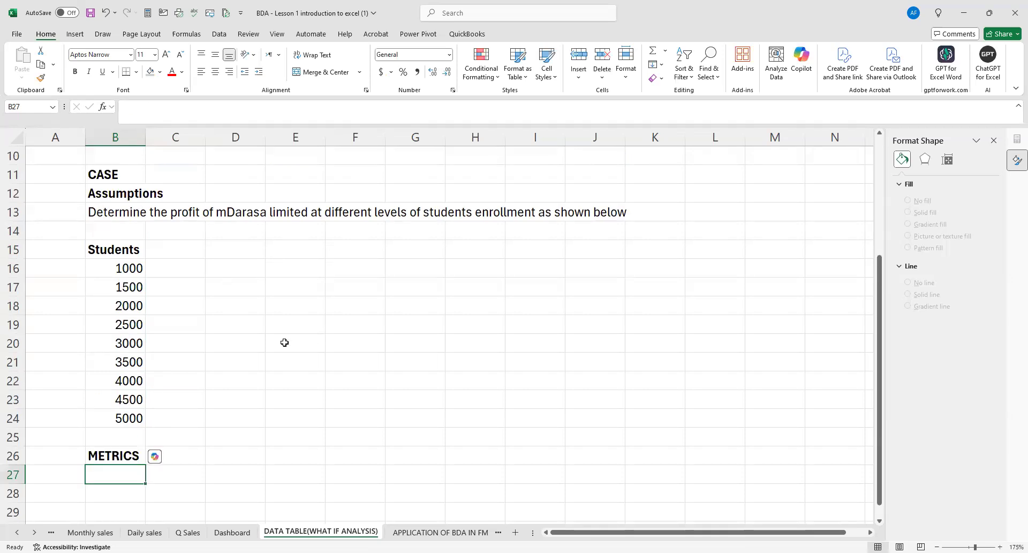
scroll(284, 342, "down", 1)
scroll(273, 347, "down", 1)
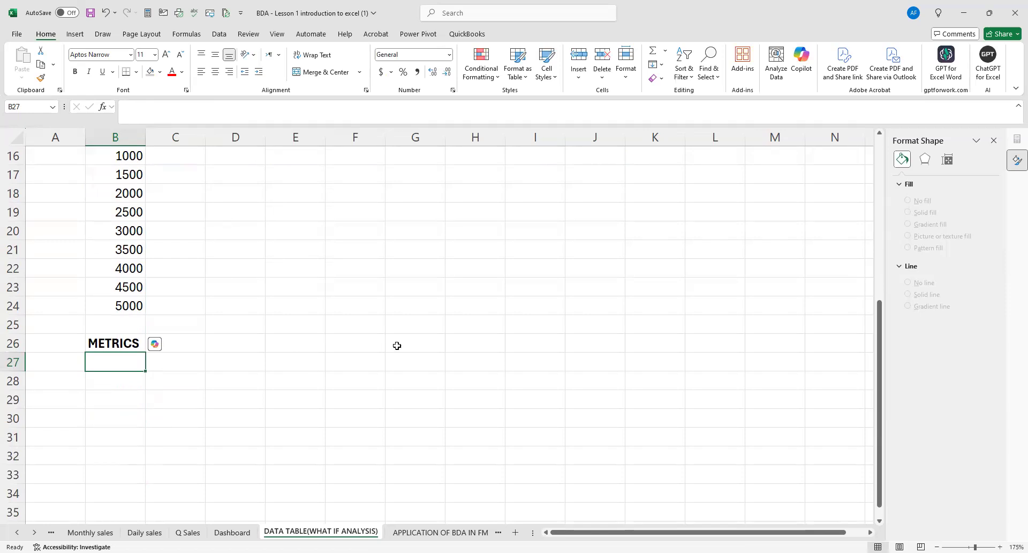
type("sT")
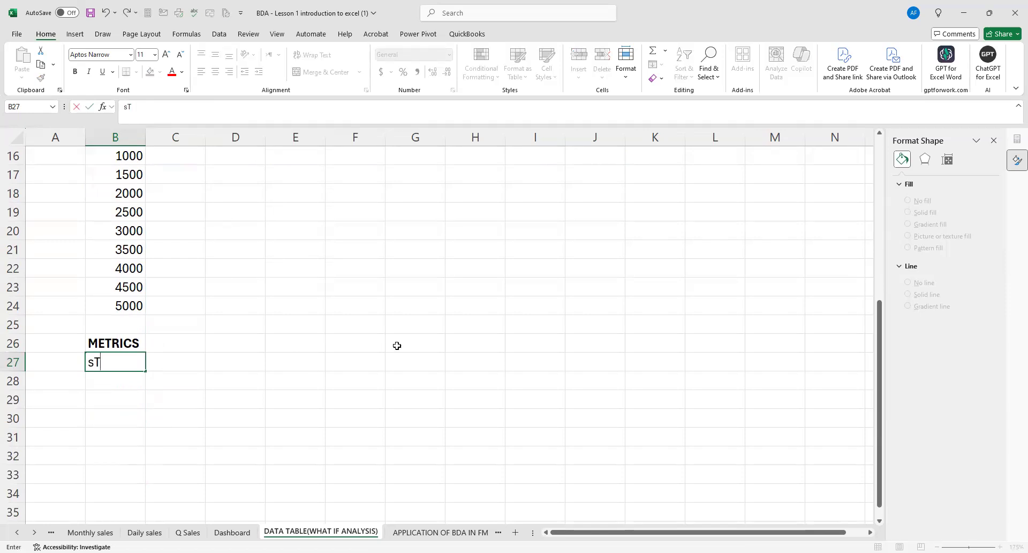
type("UDENTS")
key("Return")
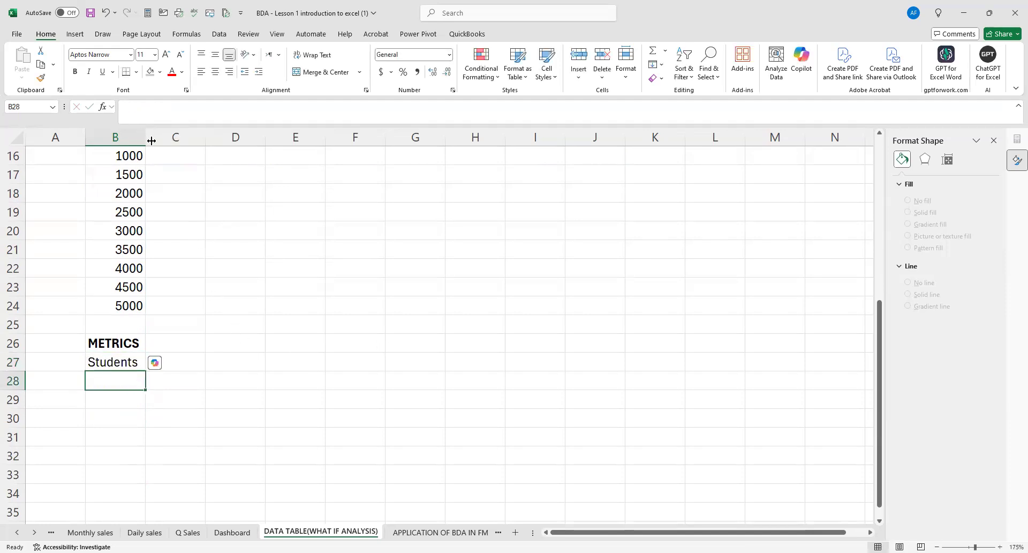
left_click_drag(146, 137, 153, 138)
Enter 2000 in D27 as the base number of students.
left_click(232, 360)
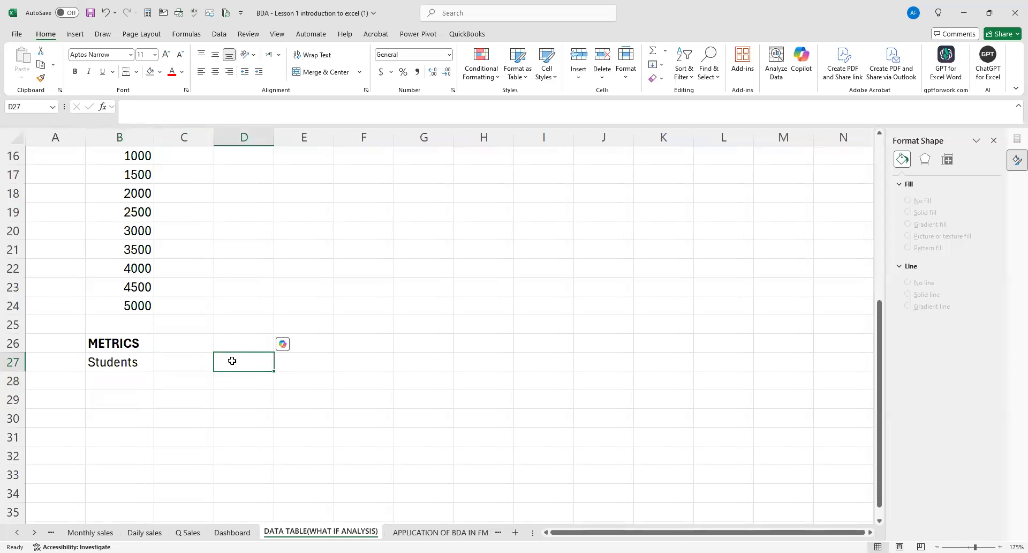
type("2000")
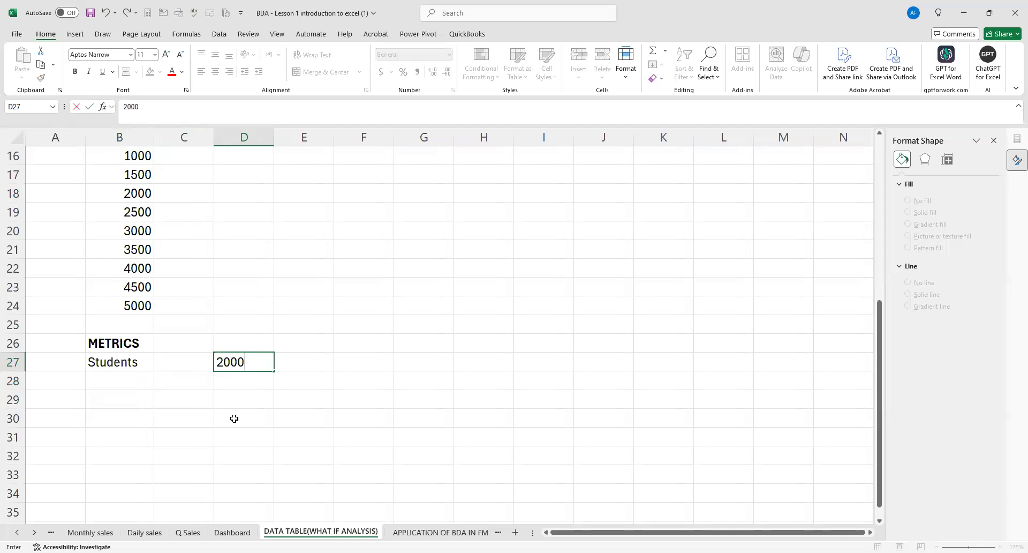
left_click(234, 418)
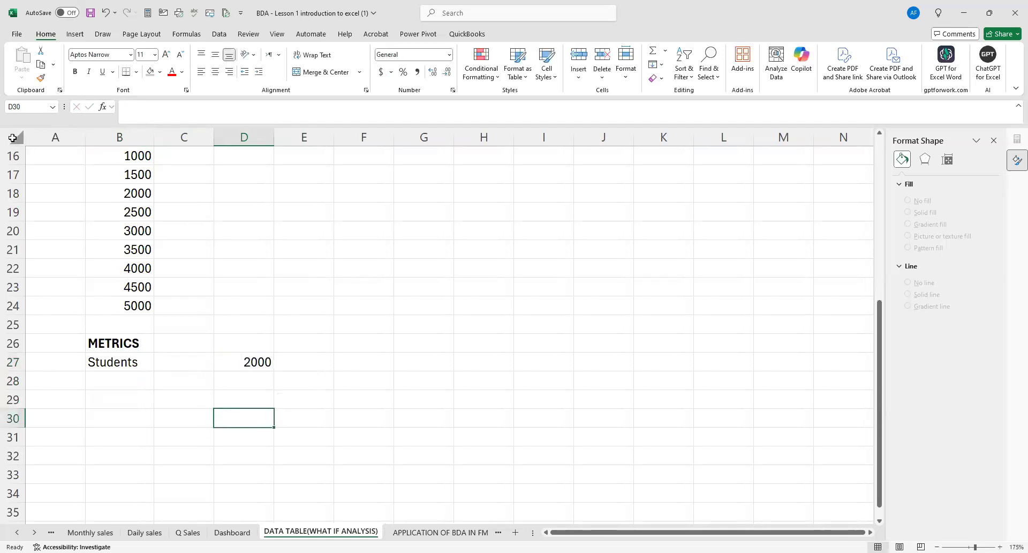
Select all cells of the DATA TABLE(WHAT IF ANALYSIS) worksheet.
left_click(12, 138)
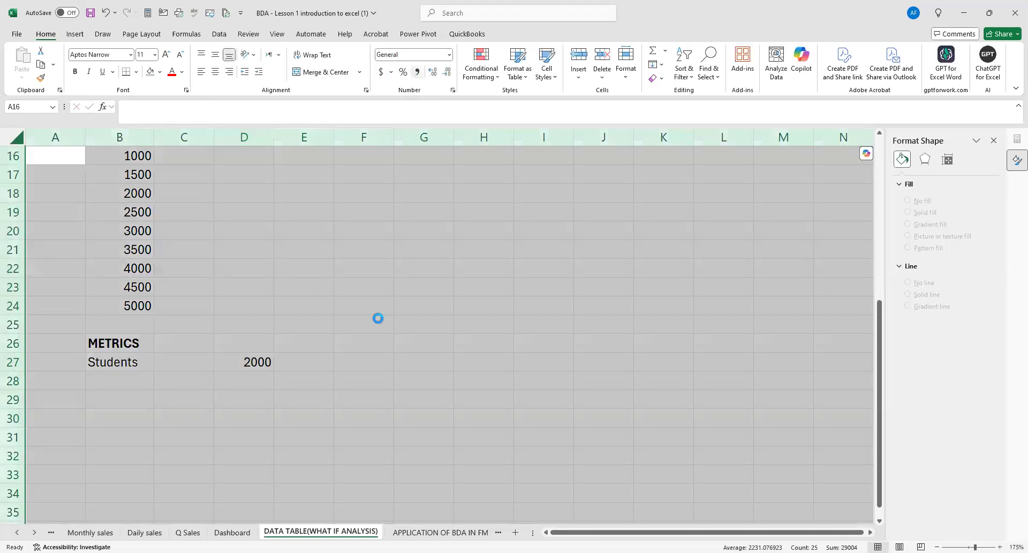
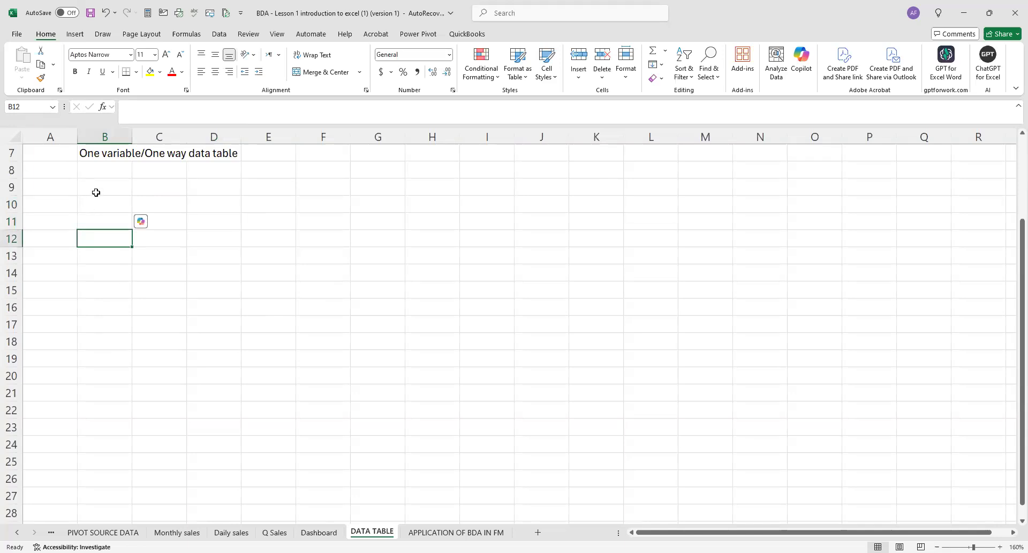
Enter the title "Profit at different levels of students at mDarasa Limited" in B10 of the DATA TABLE sheet.
left_click(98, 203)
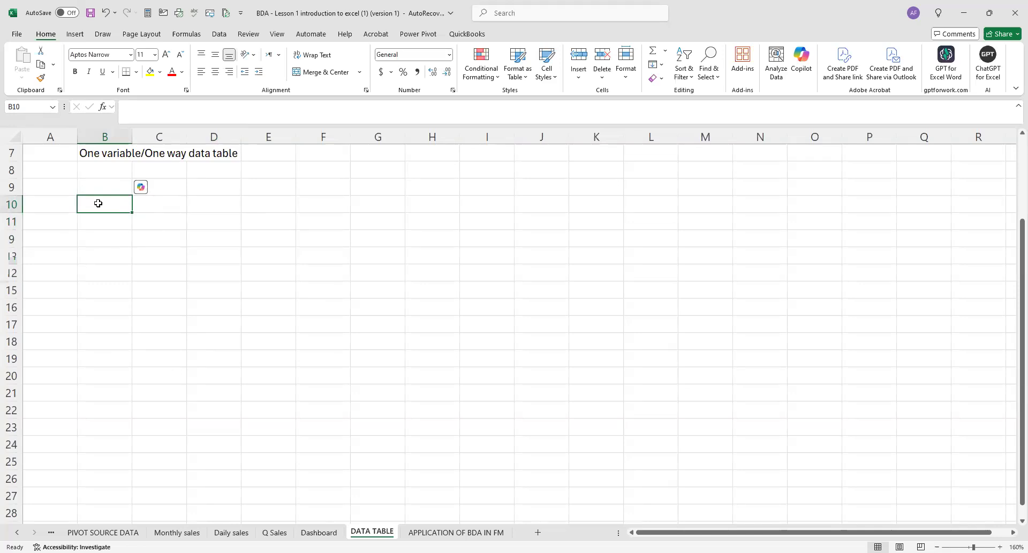
type("Prof")
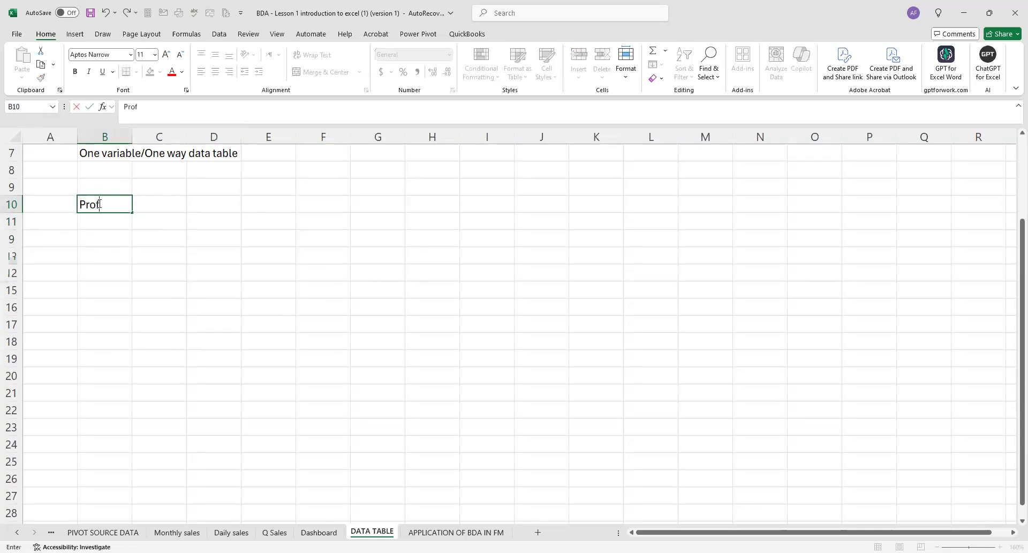
type("it at different le")
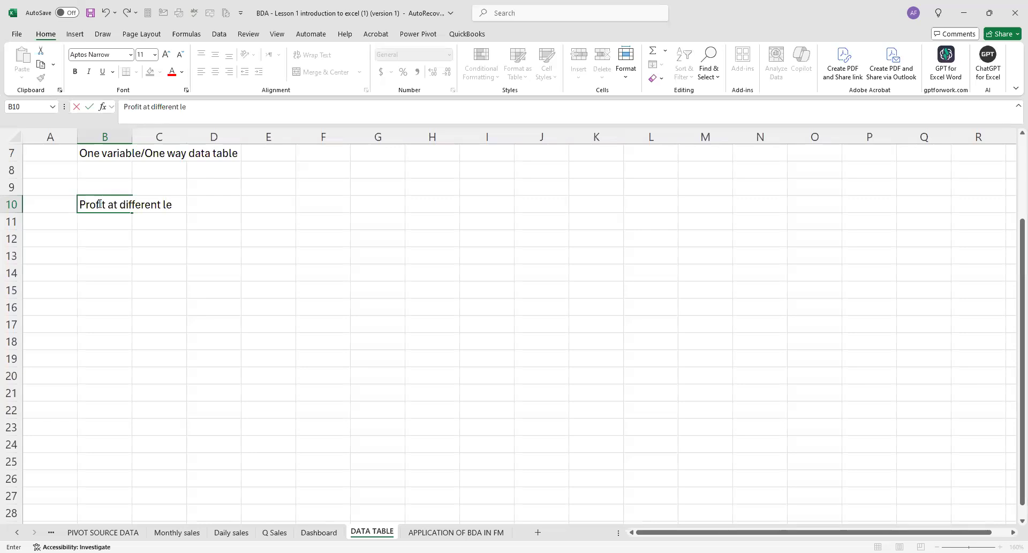
type("vels of students at m")
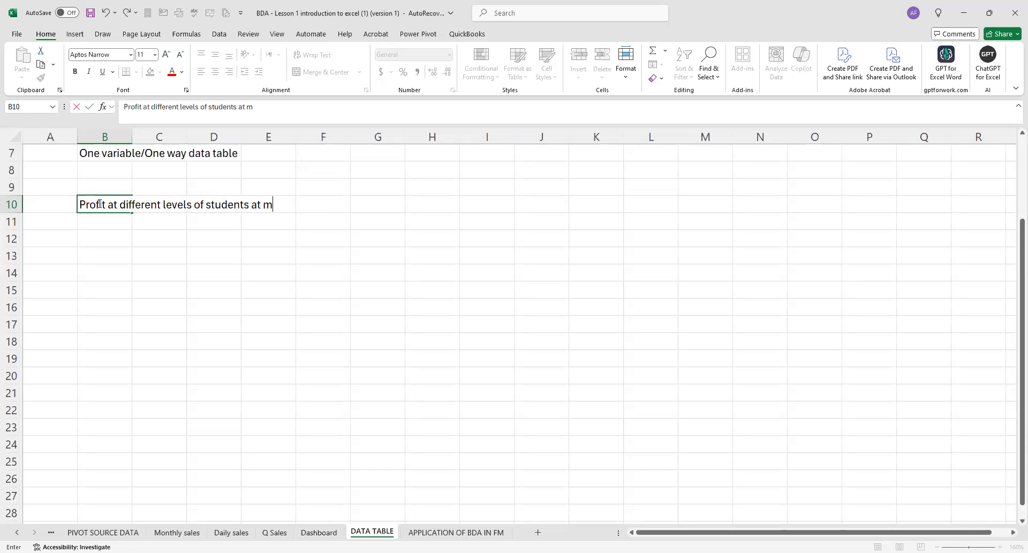
type("Darasa Limited")
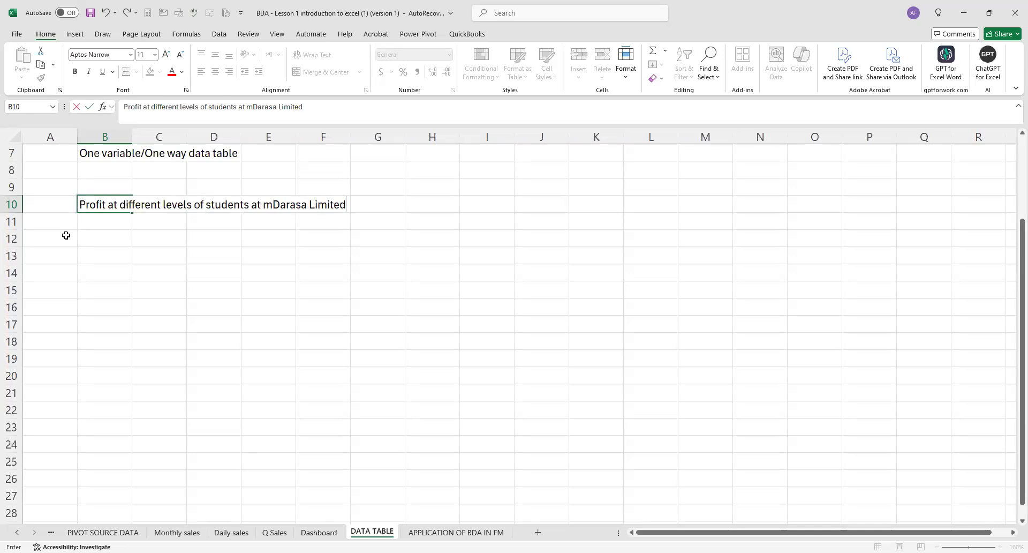
List student levels from 1000 to 5000 in B12:B20, using =B12+500 in B13 filled down to B20.
left_click(85, 234)
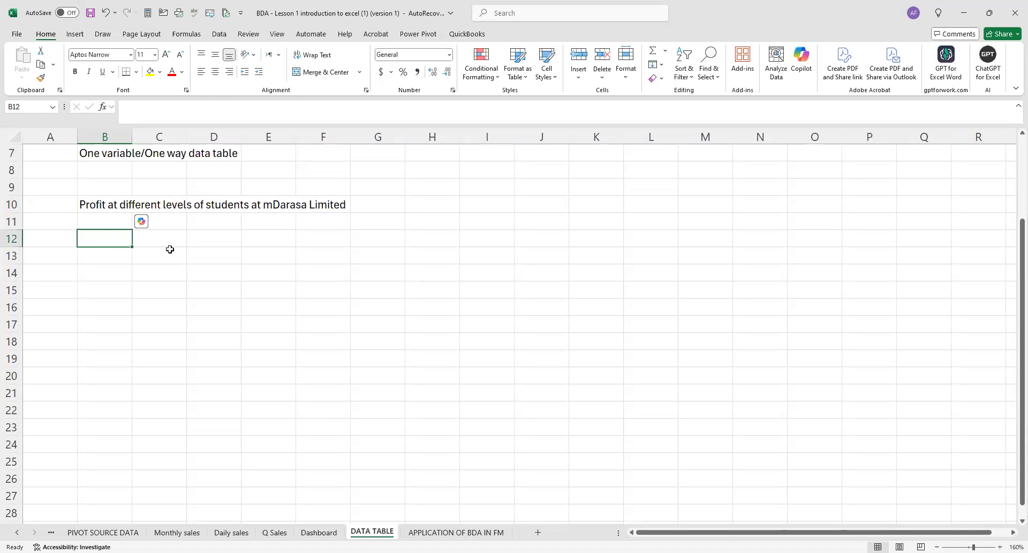
type("1000")
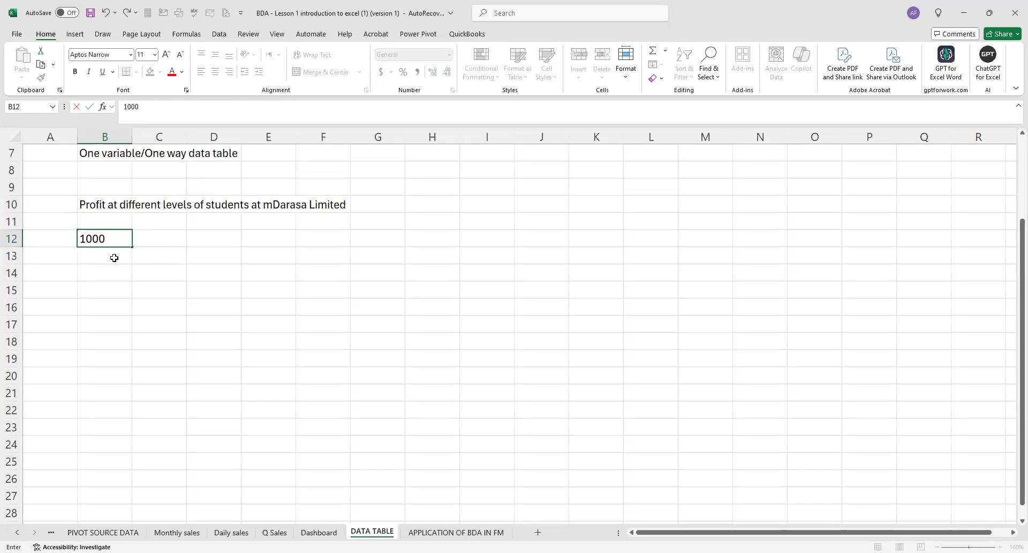
key("Return")
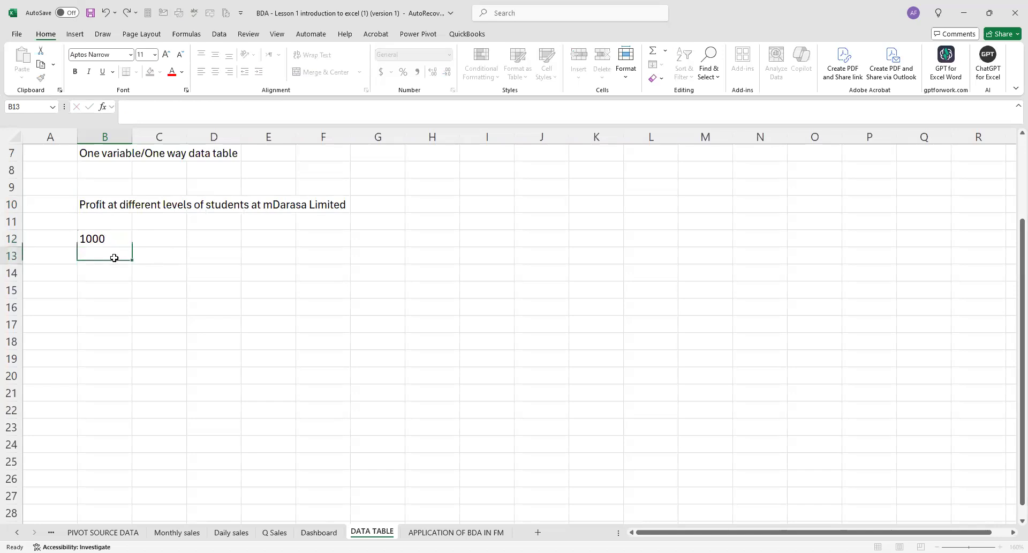
type("=")
left_click(113, 237)
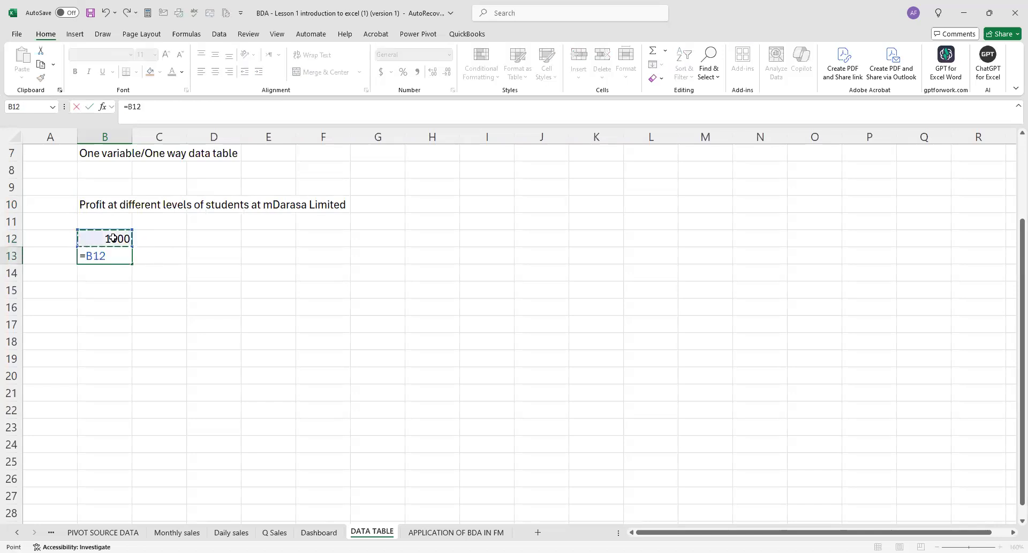
type("+500")
key("Return")
left_click(127, 260)
left_click_drag(130, 263, 128, 376)
left_click(195, 293)
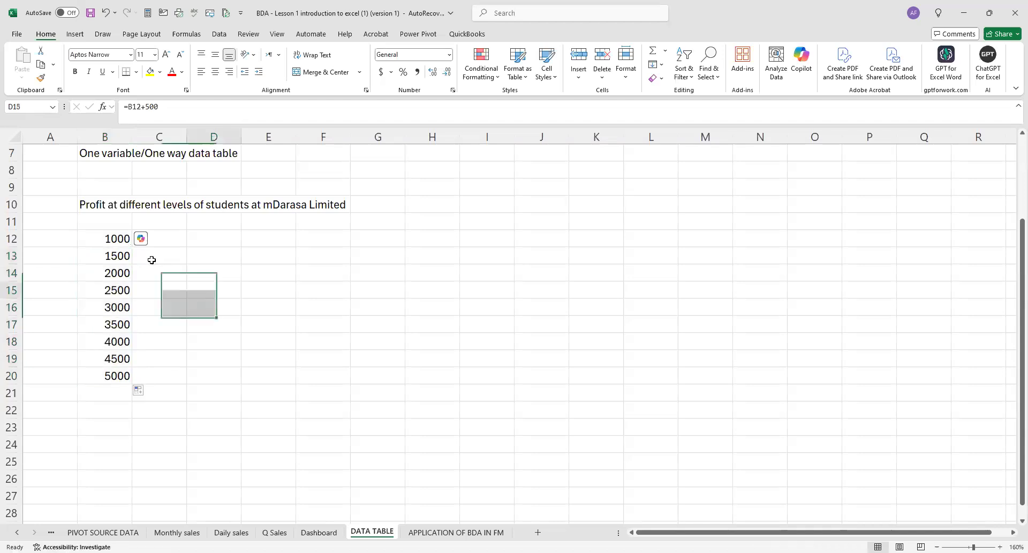
Make the "One variable/One way data table" heading in B7 bold.
scroll(149, 267, "up", 2)
scroll(155, 300, "down", 1)
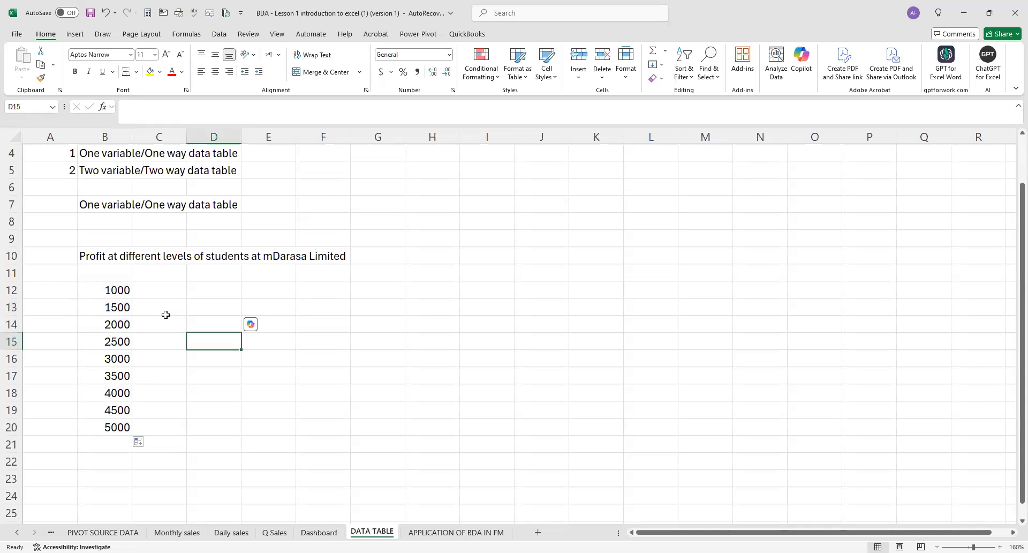
left_click(90, 204)
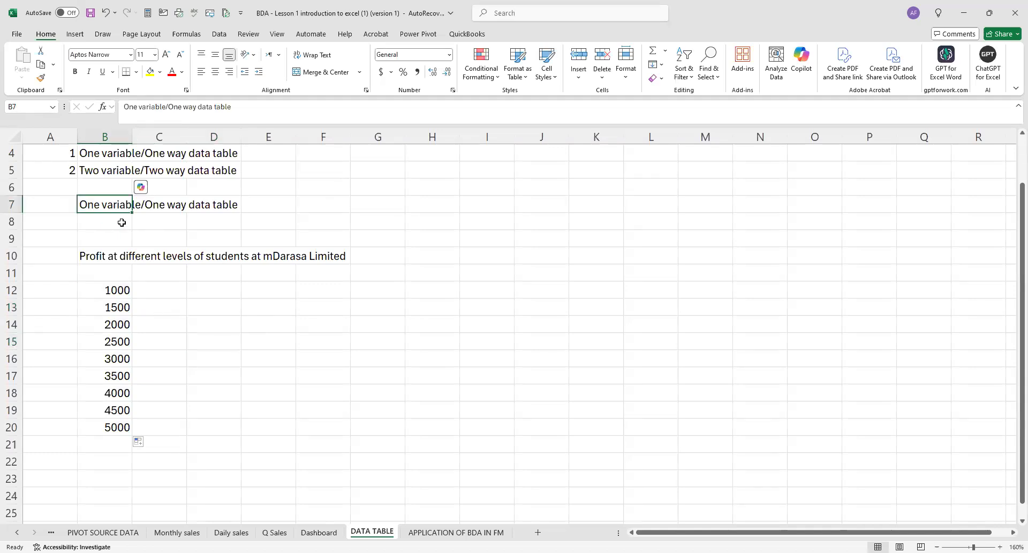
key("ctrl+b")
Enter "Assumption" in B22 below the student levels and try to save the workbook.
scroll(108, 322, "down", 3)
left_click(110, 306)
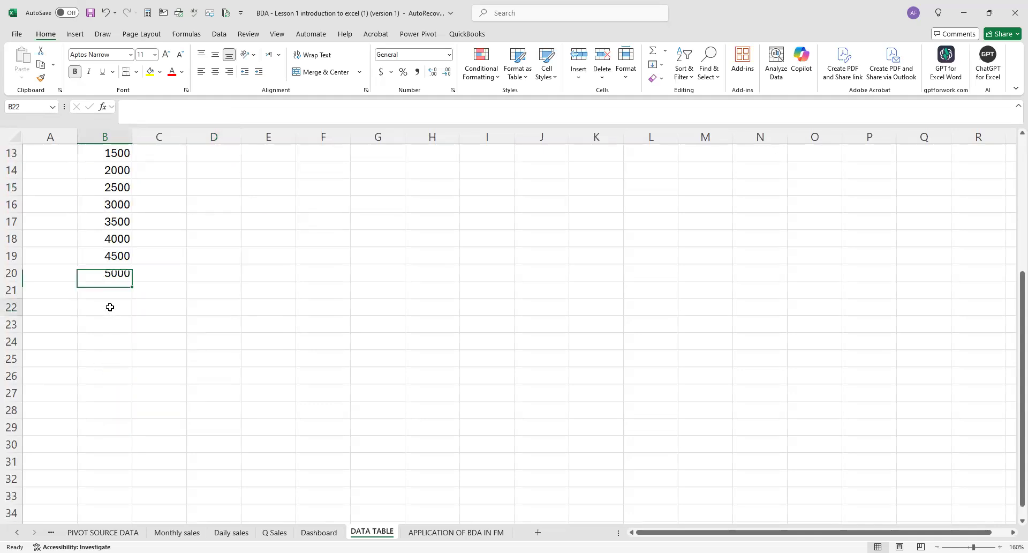
type("A")
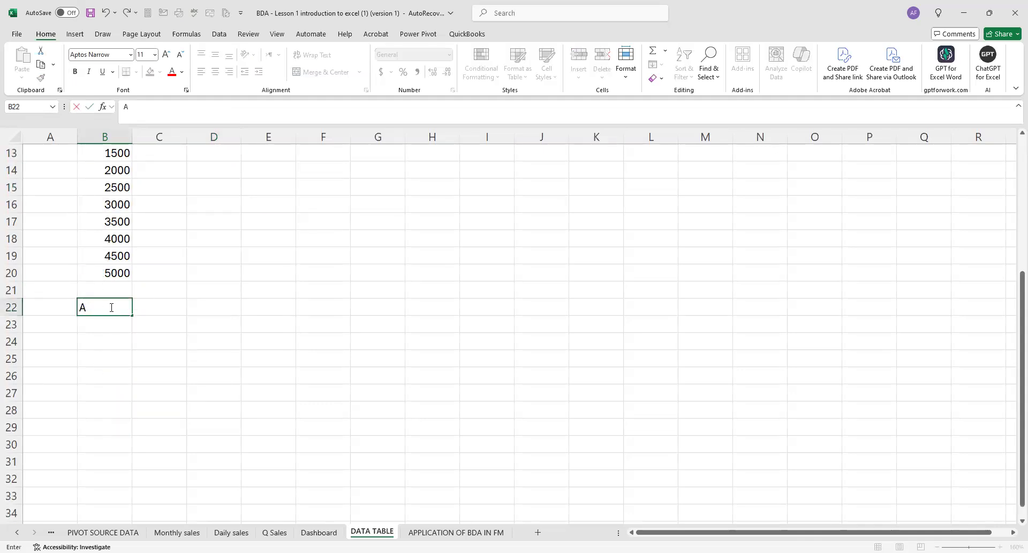
type("ssumption")
left_click(167, 276)
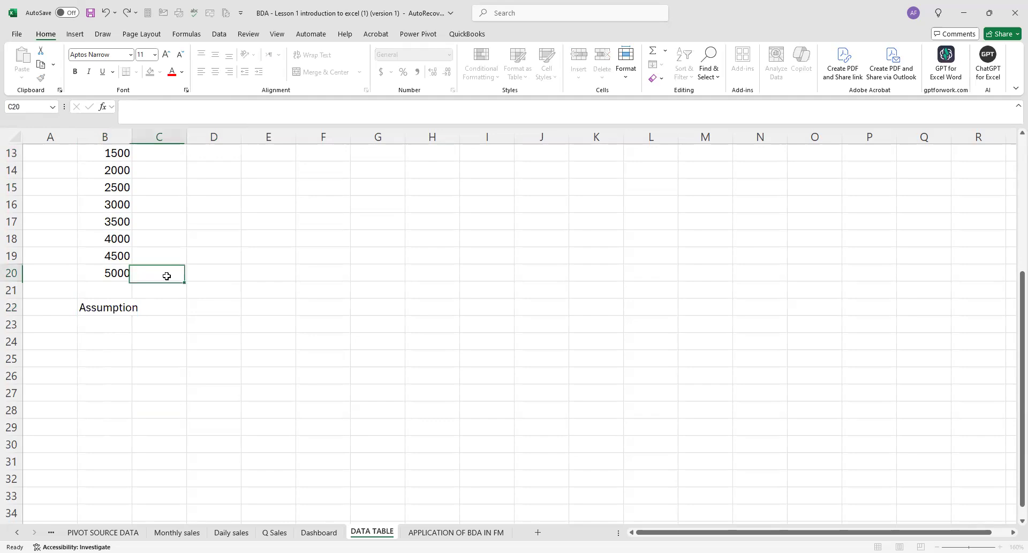
key("ctrl+s")
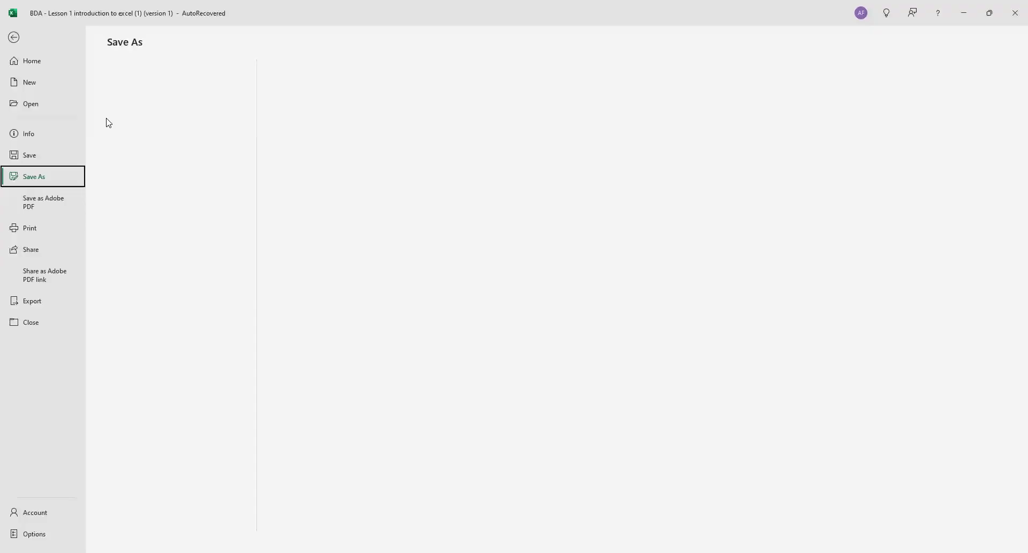
left_click(14, 37)
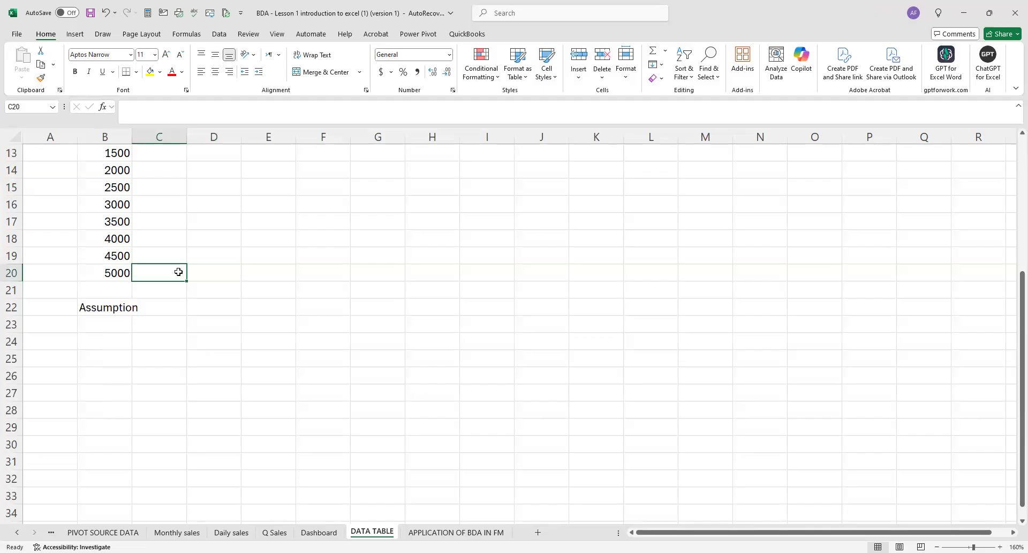
Correct the B22 heading to "Assumptions" and make it bold.
left_click(110, 305)
left_click(175, 108)
type("s")
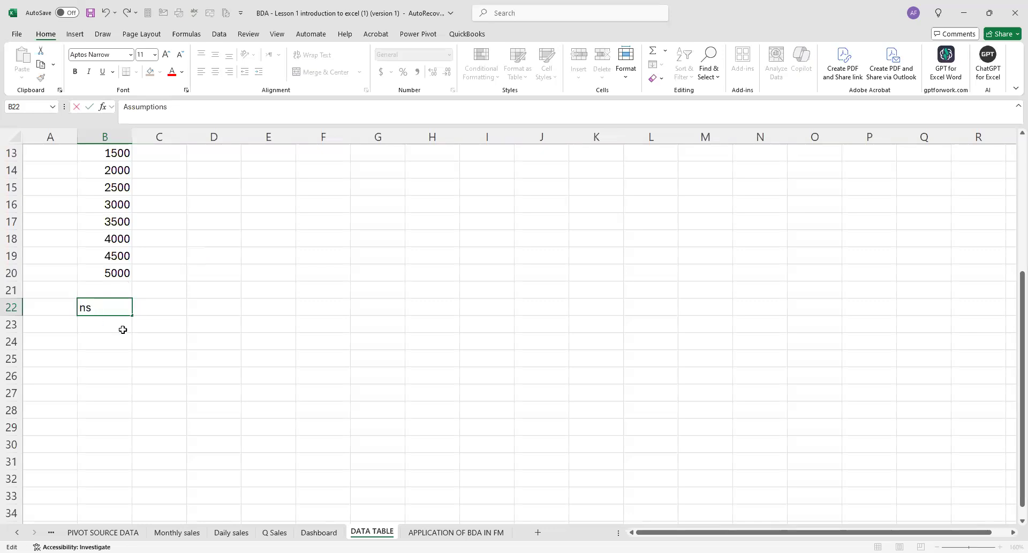
key("Return")
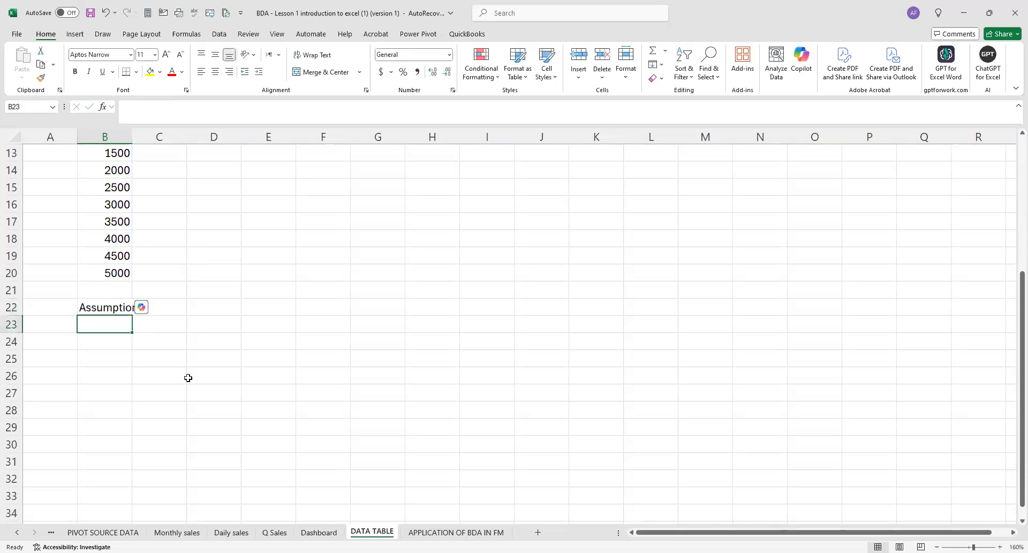
left_click(115, 306)
key("ctrl+b")
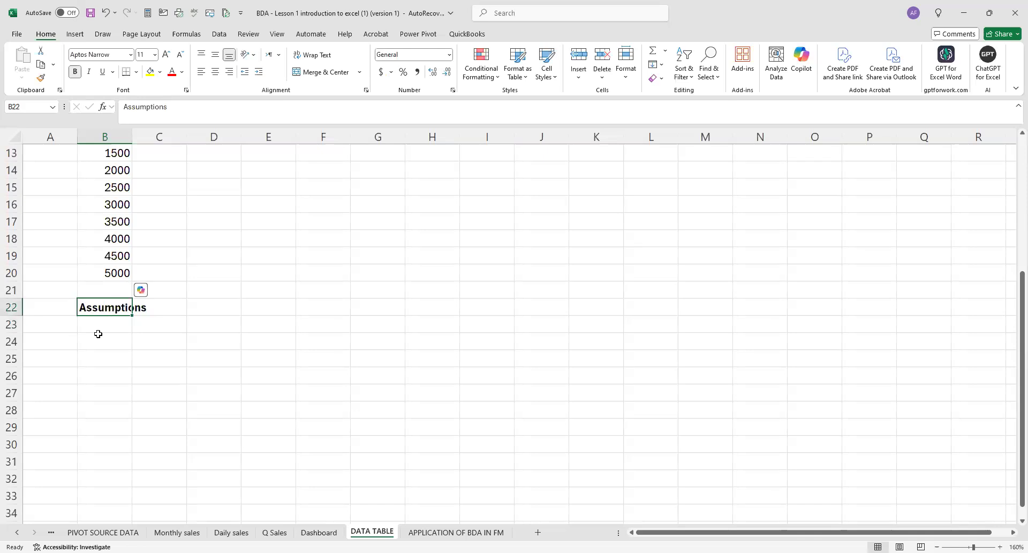
Add the assumption "Number of students" in B23 with the value 1000 in E23.
left_click(100, 326)
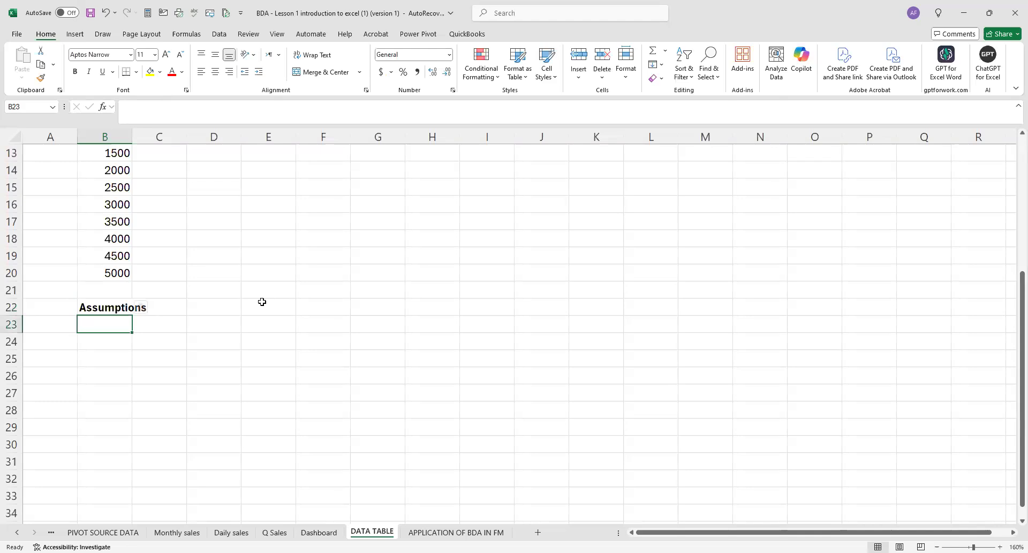
type("Nu")
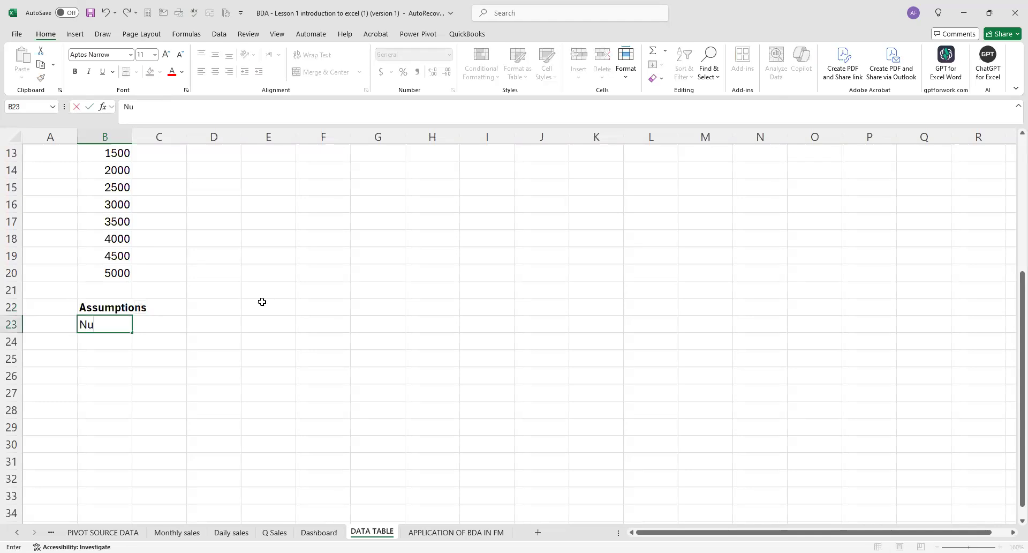
type("mber of students")
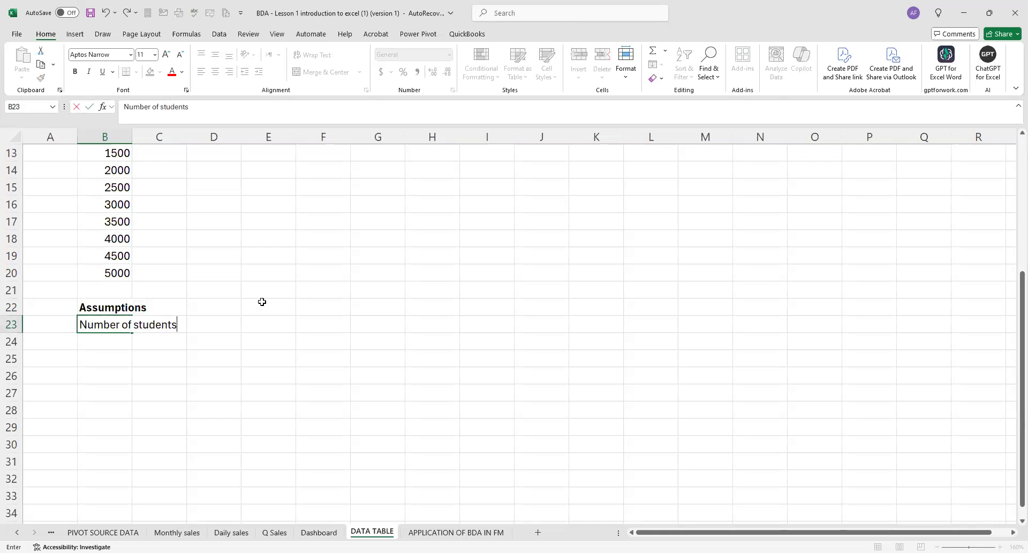
left_click(273, 327)
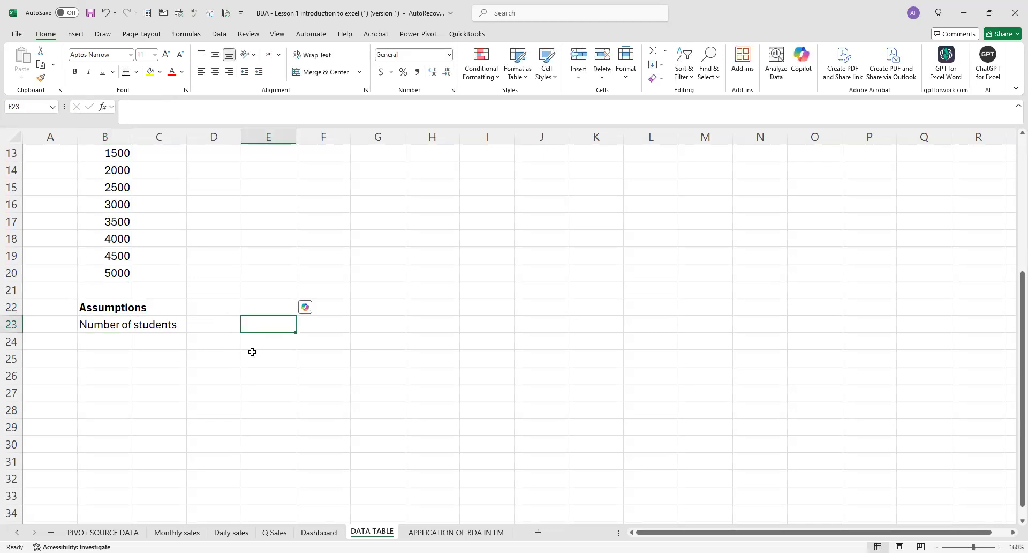
type("1000")
left_click(136, 343)
Add the assumption "Fee per unit" in B24 with the value 5000 in E24.
left_click(96, 338)
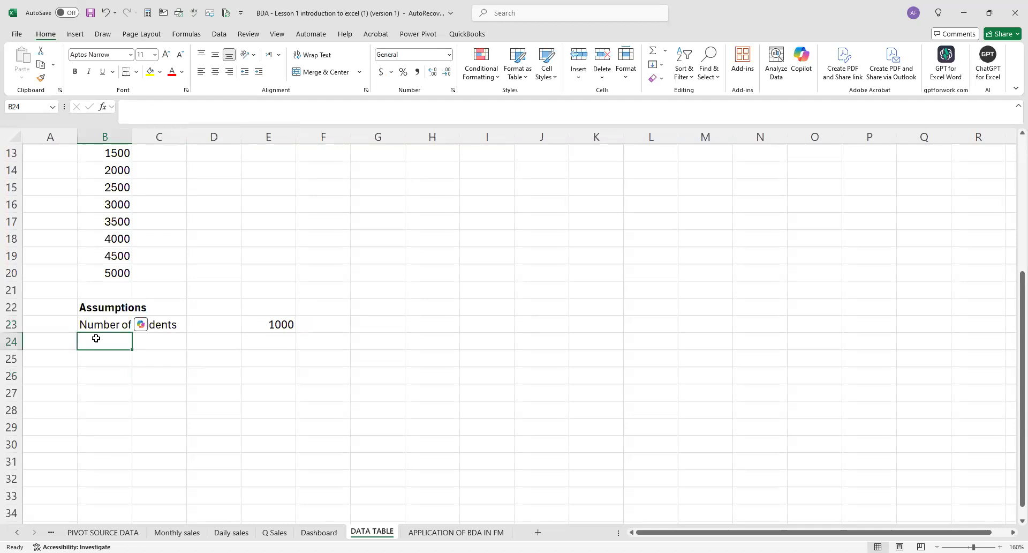
type("Fee pe")
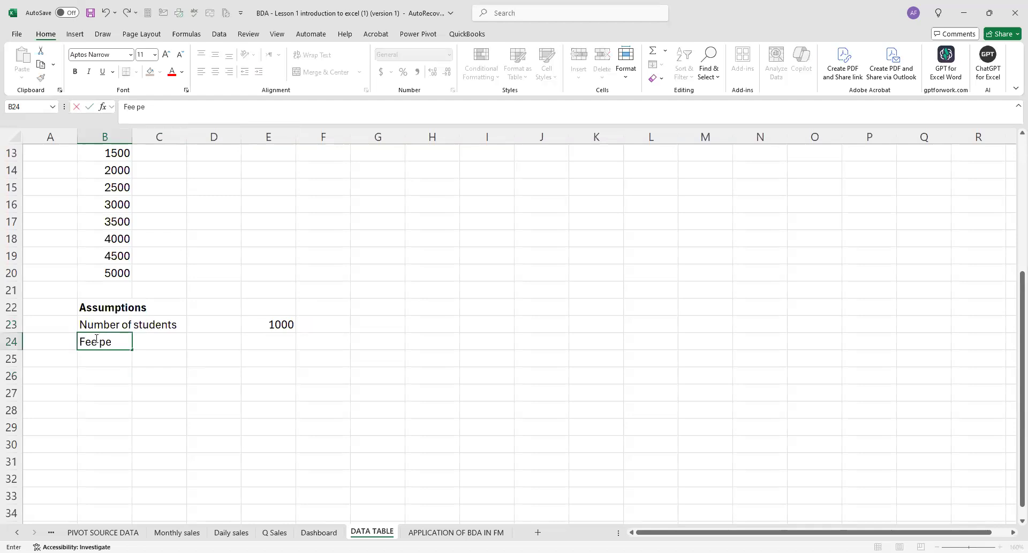
type("r unit")
left_click(264, 345)
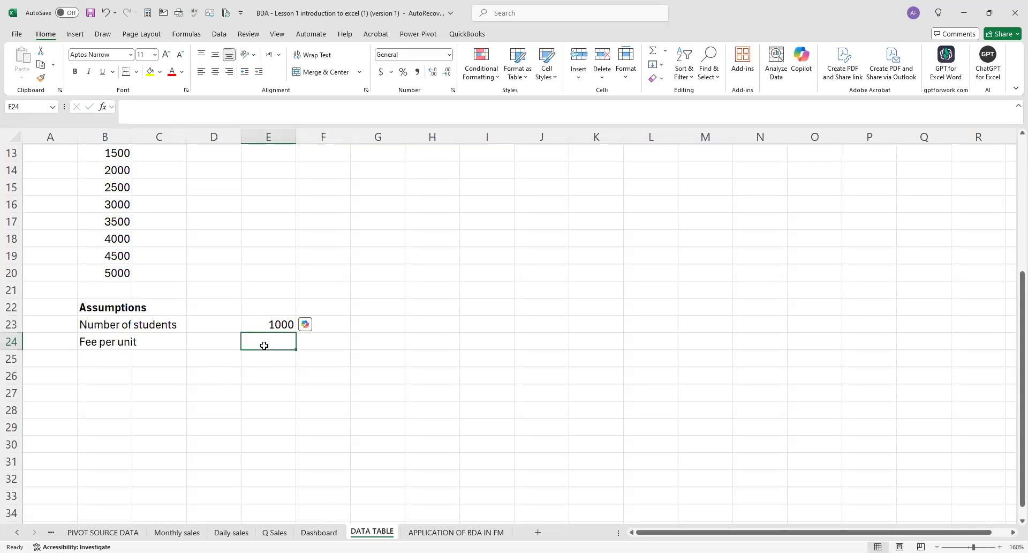
type("5000")
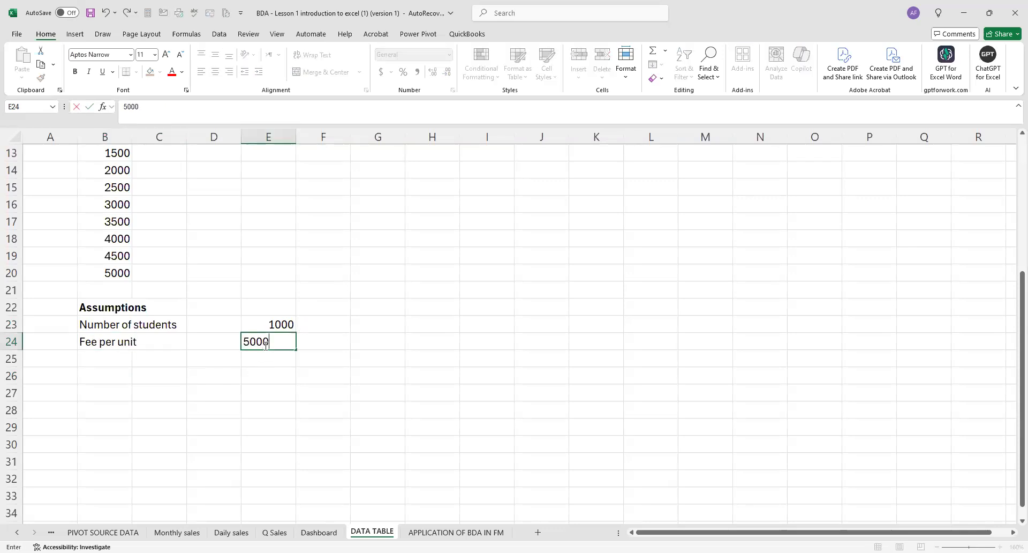
key("Return")
Enter the label "Variable cost" in B25 below the fee per unit.
left_click(110, 355)
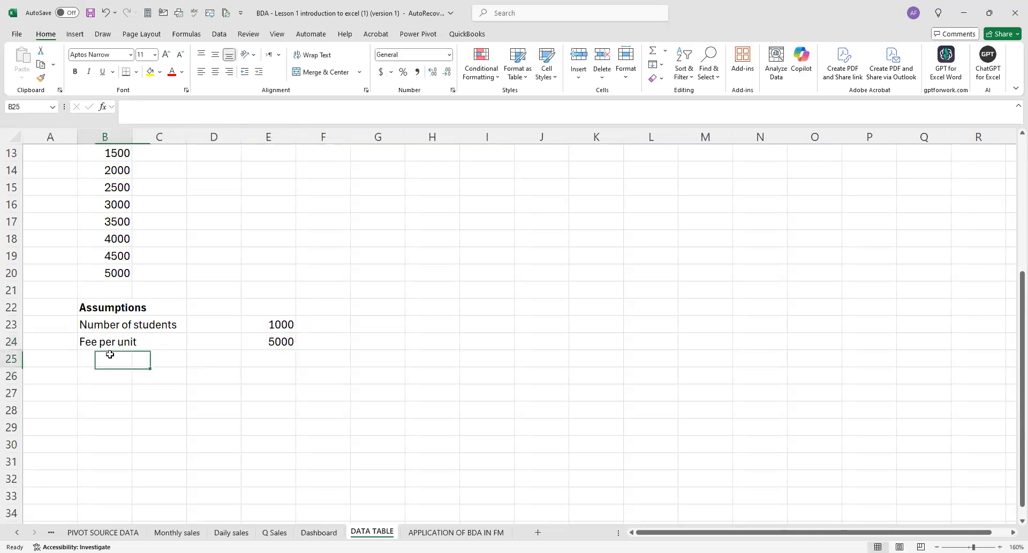
type("Variabl")
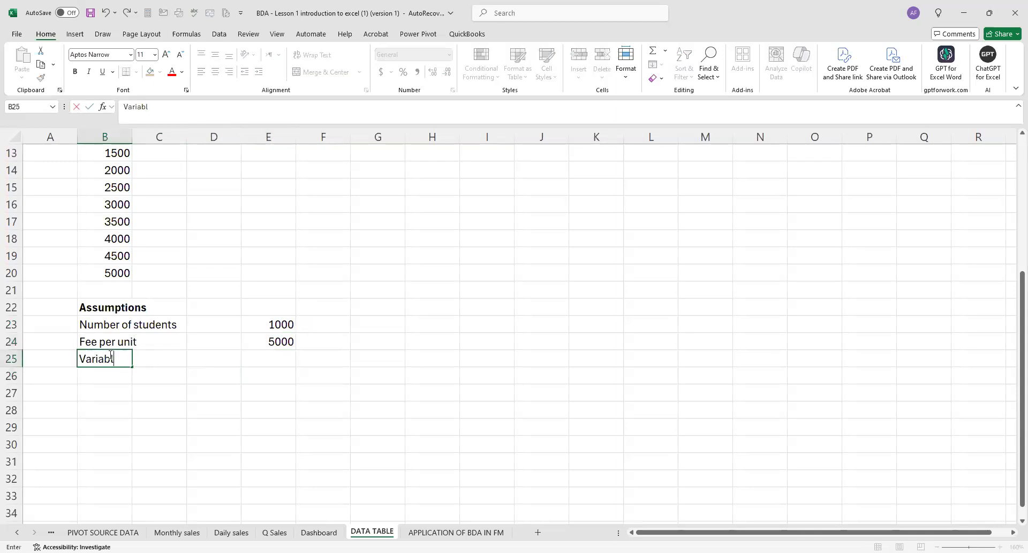
type("e cost")
left_click(265, 377)
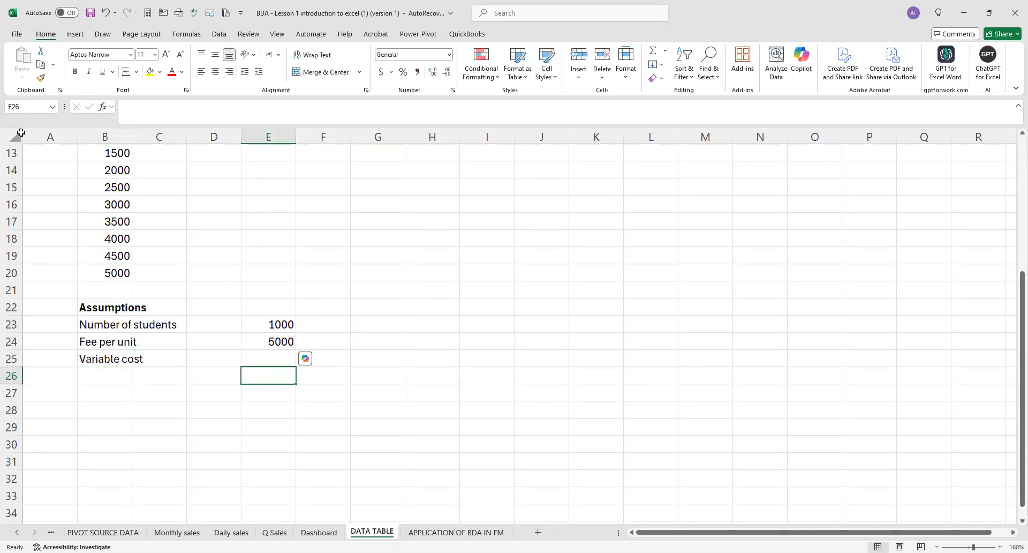
Apply the comma number style to all cells of the worksheet.
left_click(14, 137)
left_click(418, 77)
left_click(359, 325)
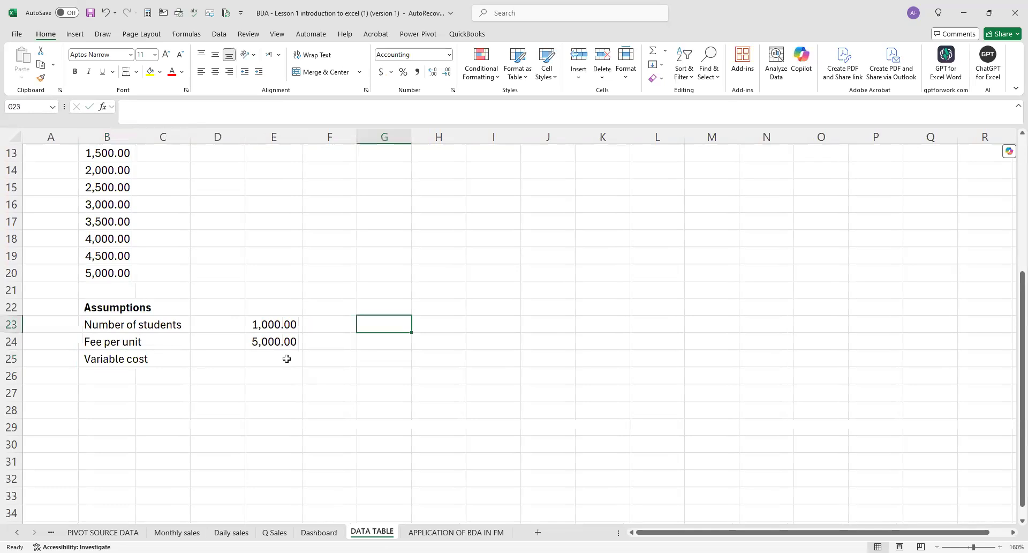
Enter 3000 in E25 as the variable cost.
left_click(287, 358)
type("3000")
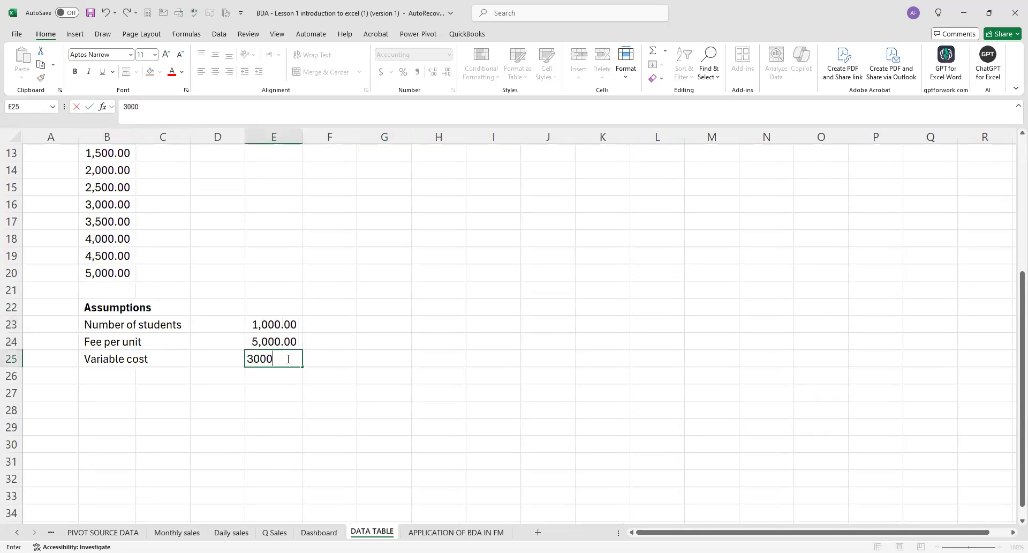
left_click(357, 411)
Add the assumption "Fixed cost" in B26 with the value 500000 in E26.
left_click(106, 381)
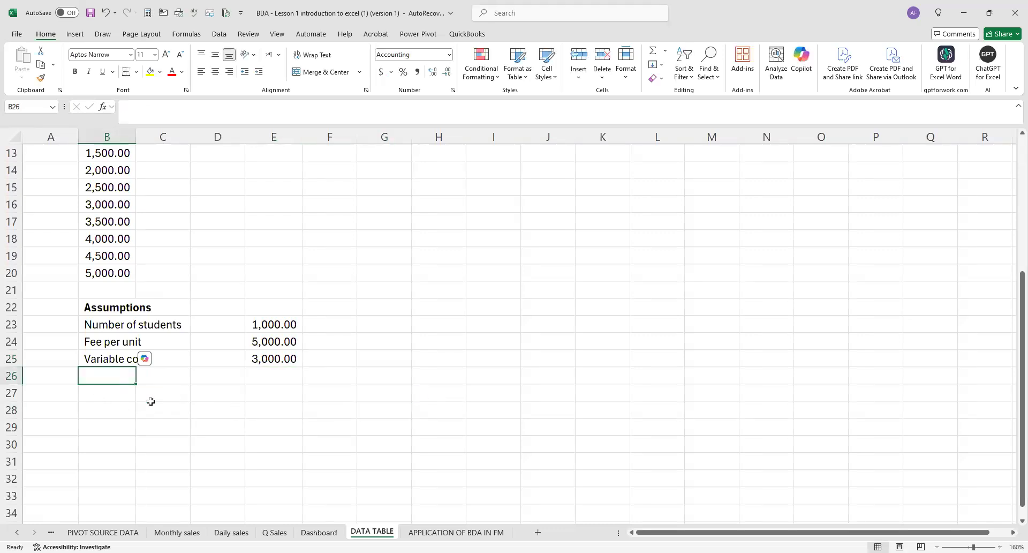
type("Fixed")
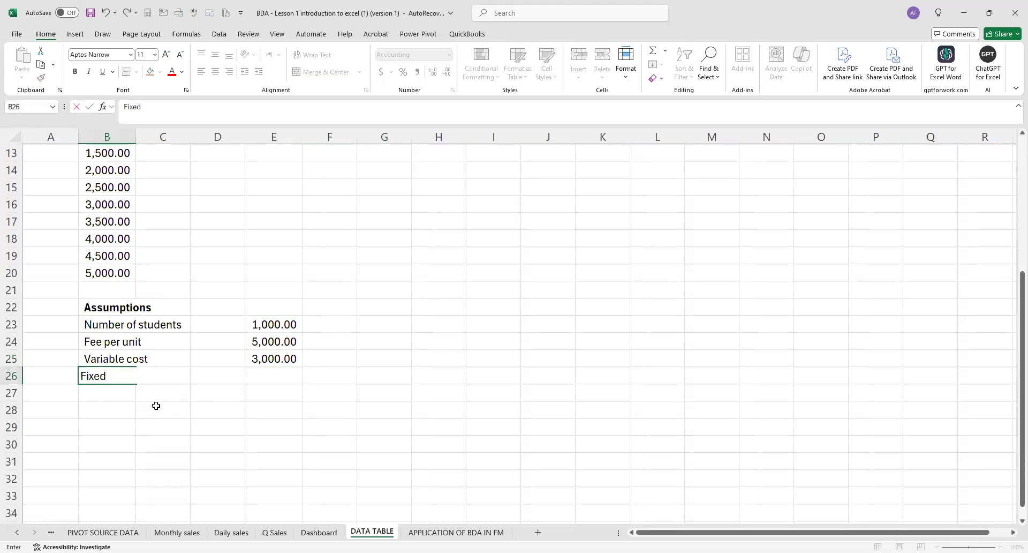
type(" cost")
left_click(261, 372)
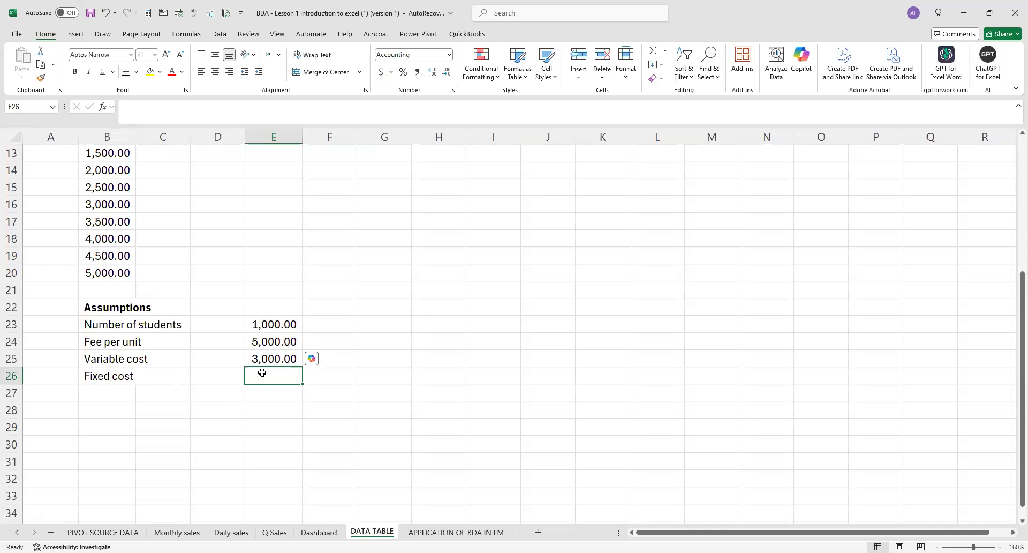
type("500000")
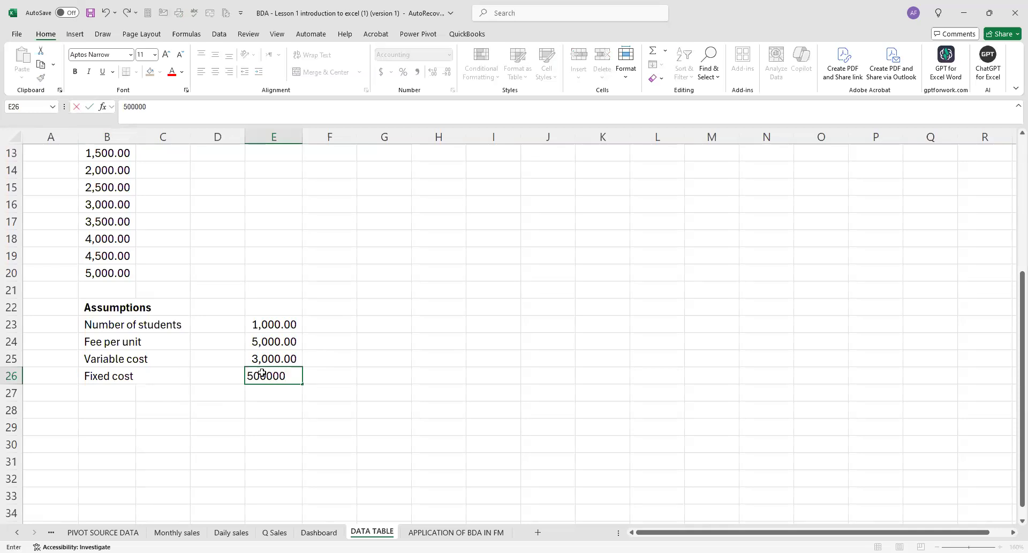
key("Return")
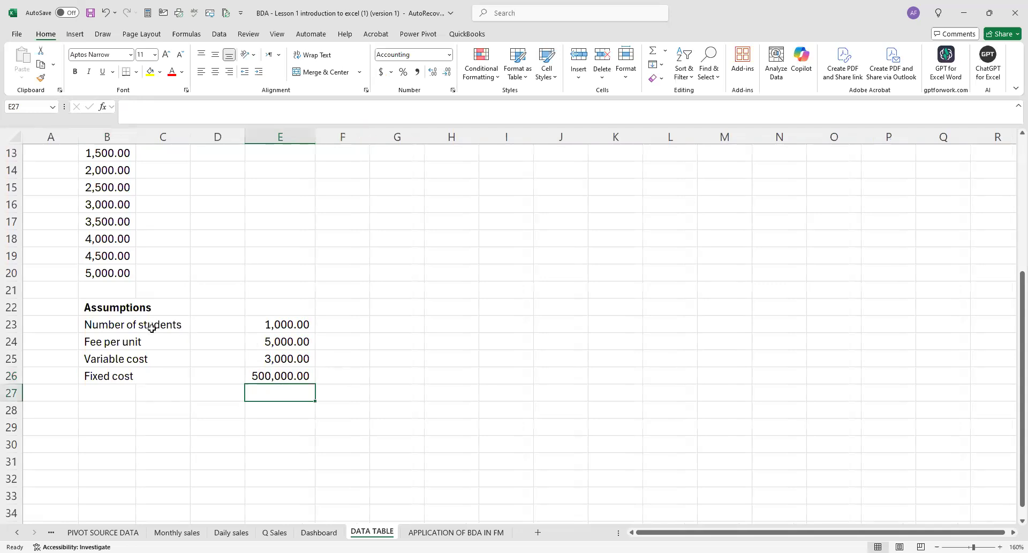
Review the list of student levels and the assumptions block from B22 to E26.
left_click_drag(534, 337, 516, 338)
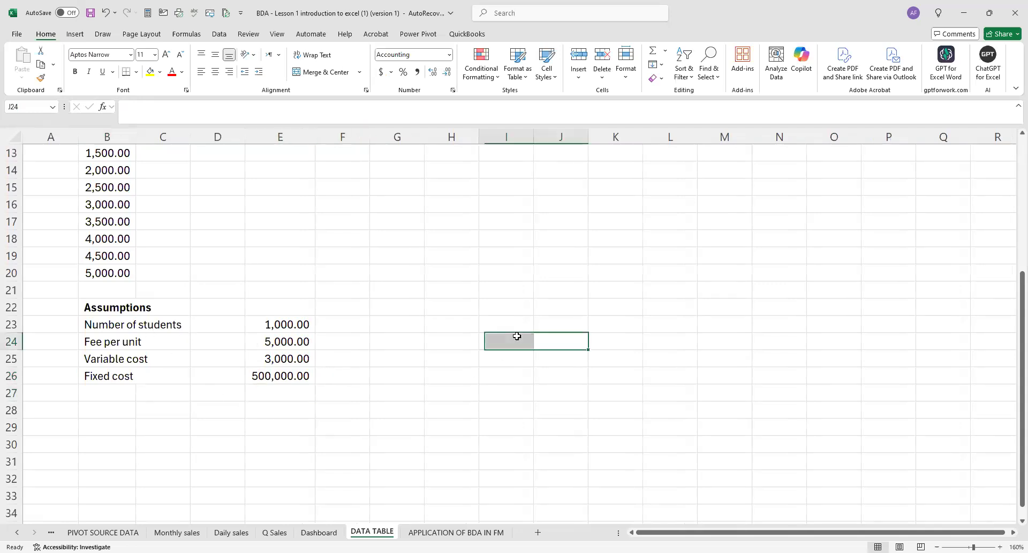
left_click(378, 251)
scroll(263, 261, "up", 3)
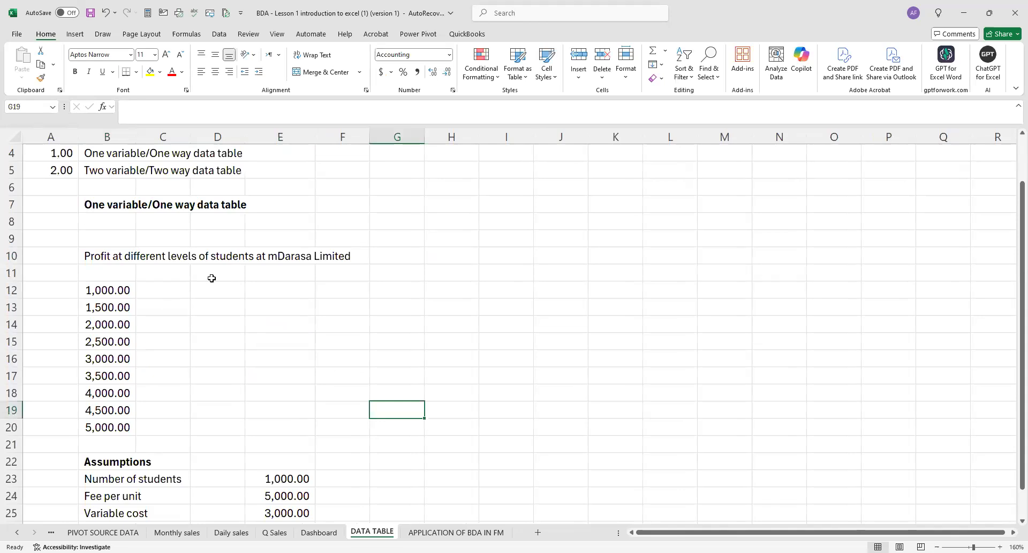
scroll(117, 304, "down", 1)
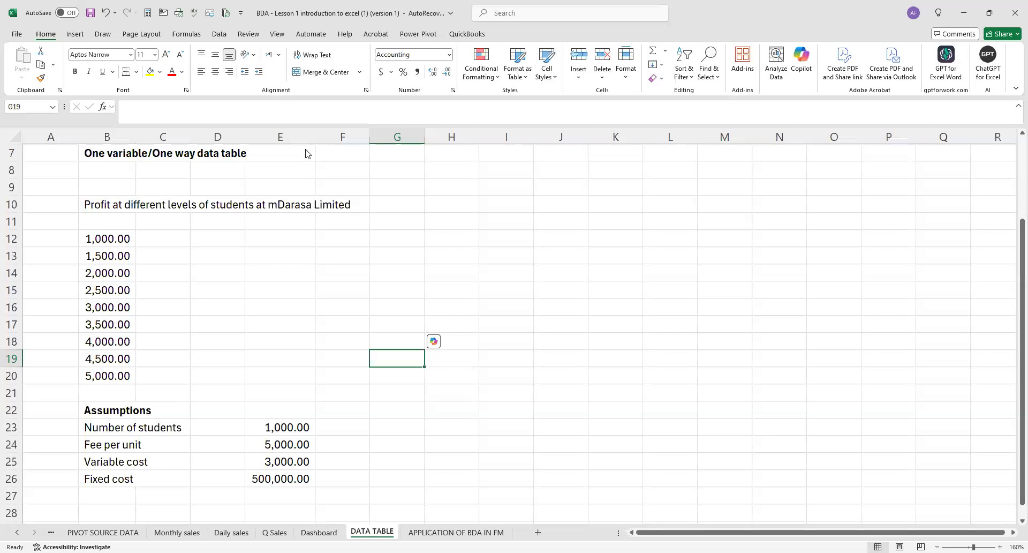
left_click(359, 70)
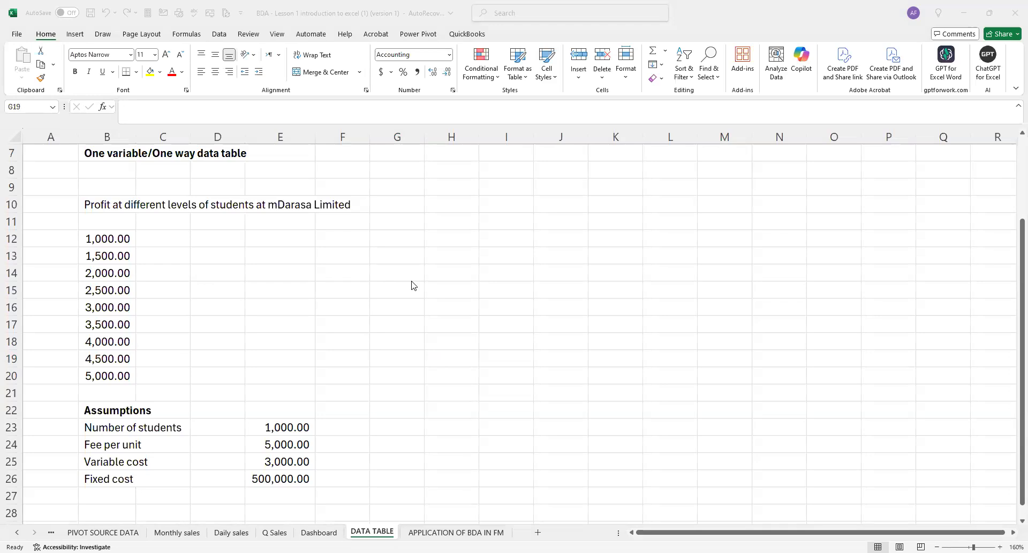
scroll(111, 276, "down", 3)
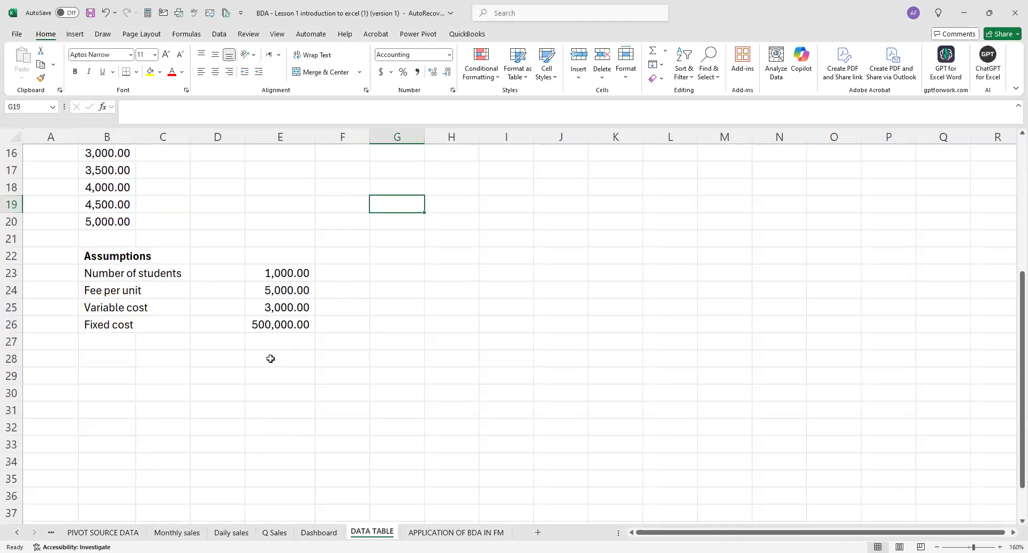
left_click(111, 275)
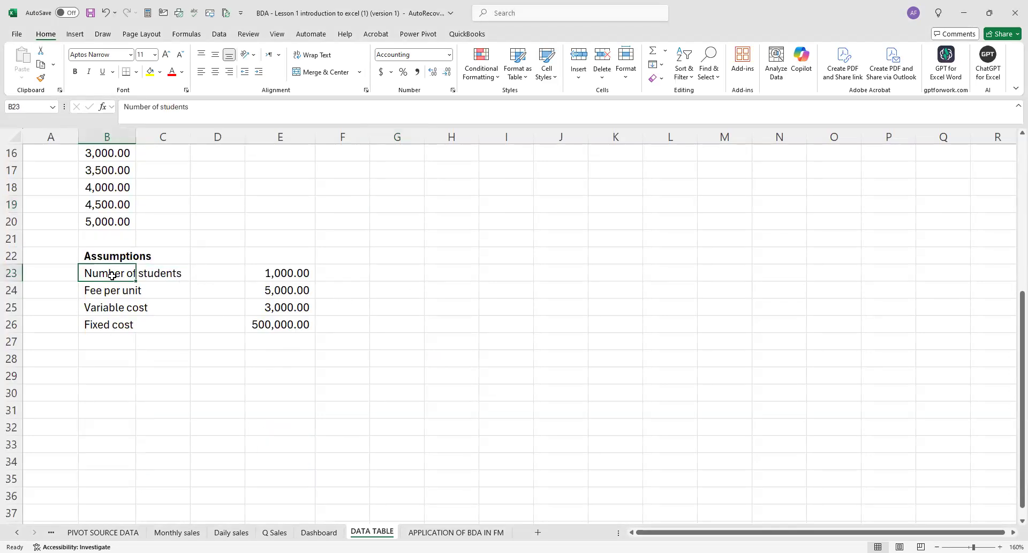
scroll(217, 225, "up", 3)
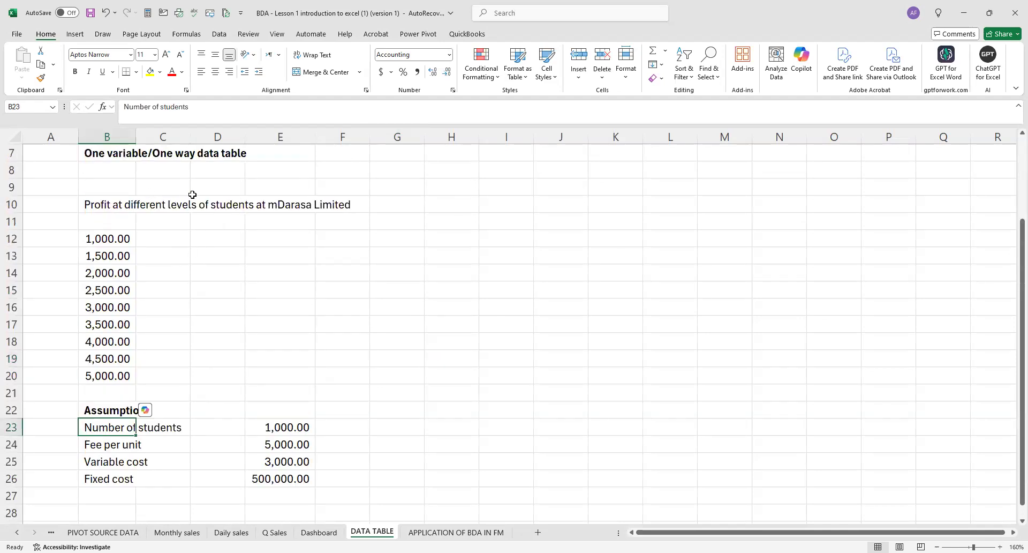
scroll(161, 316, "down", 2)
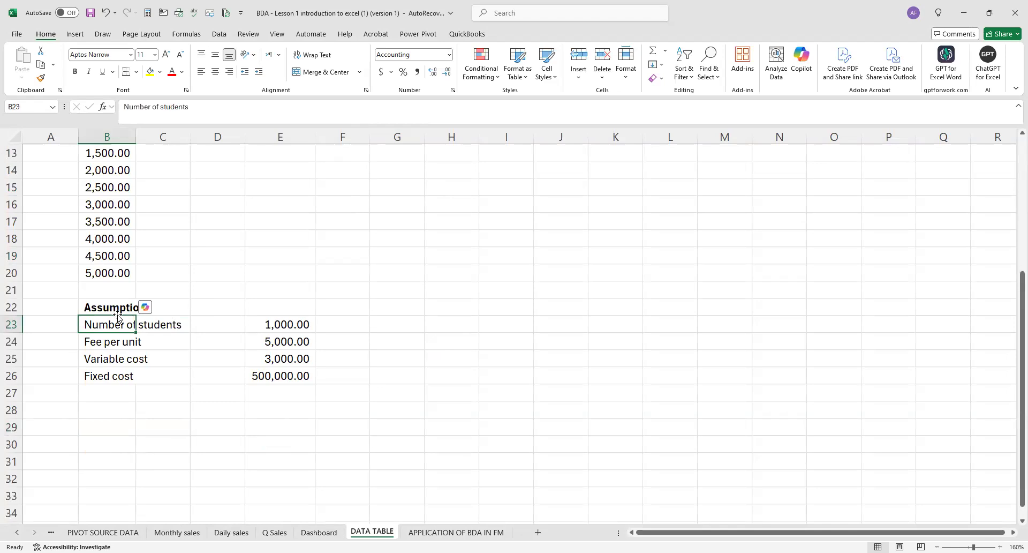
left_click_drag(109, 309, 267, 375)
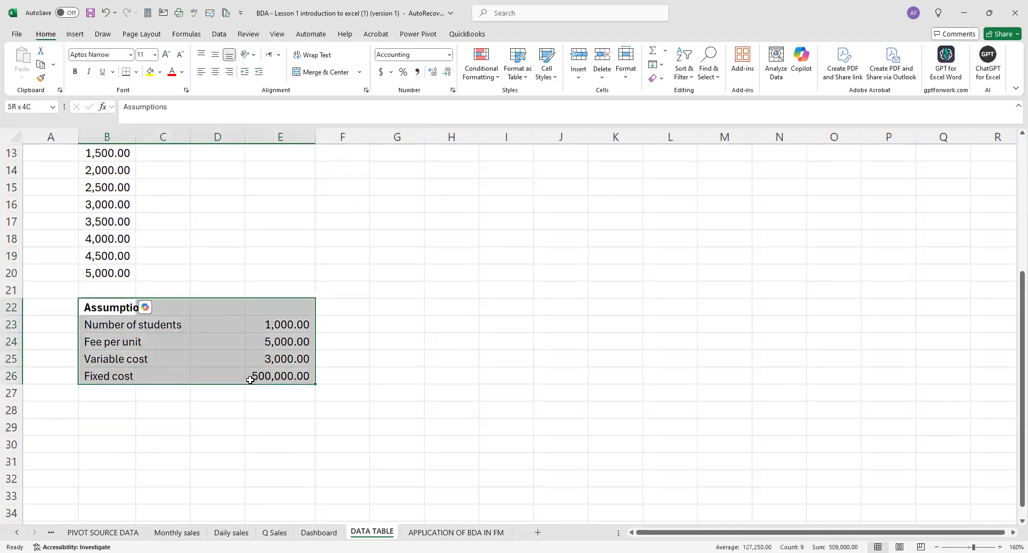
Enter the heading "PROFIT" in B28 below the assumptions and make it bold.
left_click(110, 418)
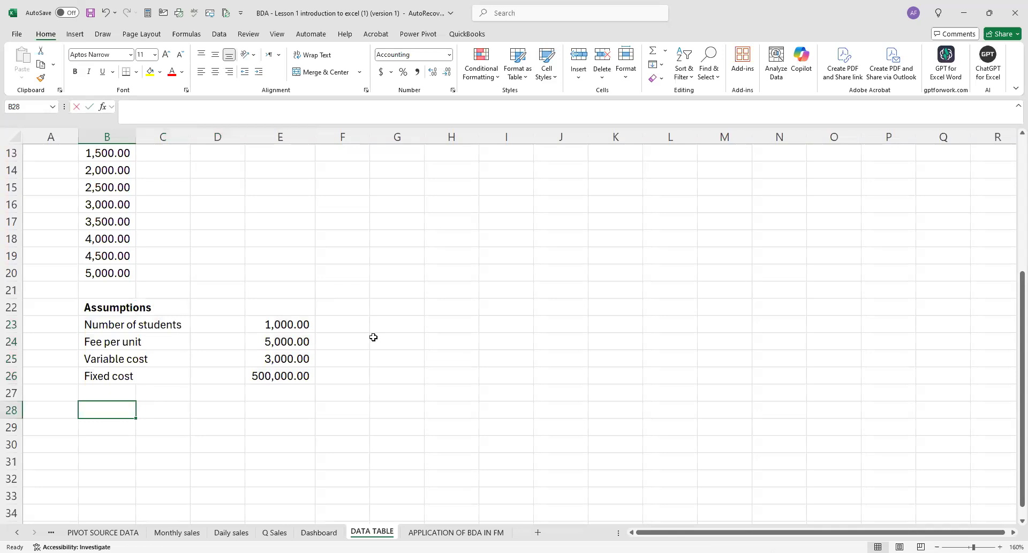
type("PROFIT")
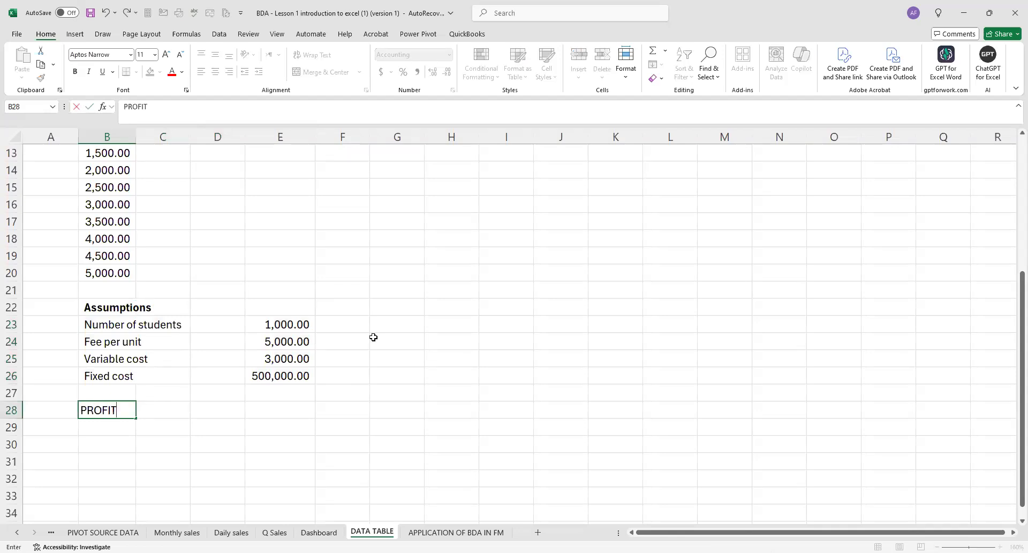
left_click(135, 458)
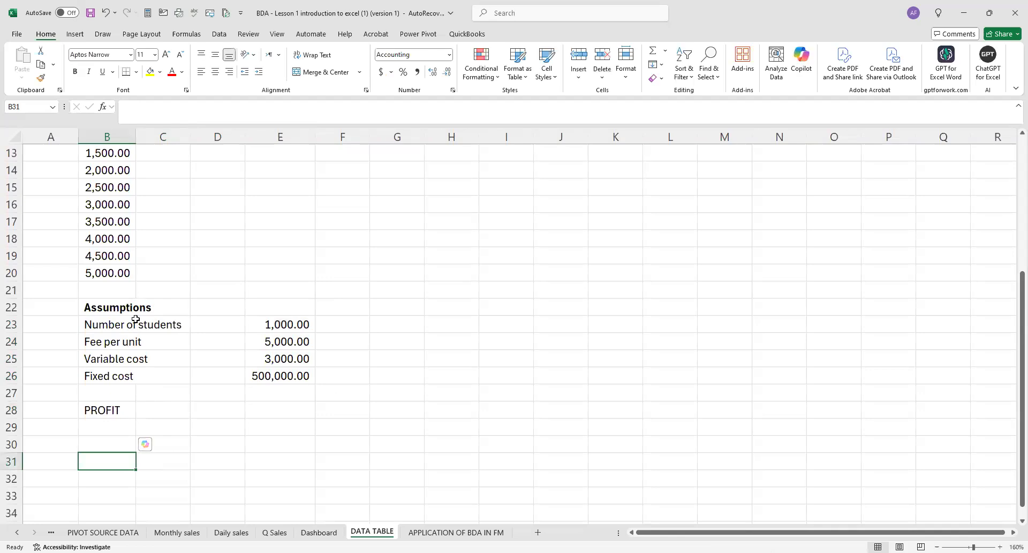
left_click(94, 415)
key("ctrl+b")
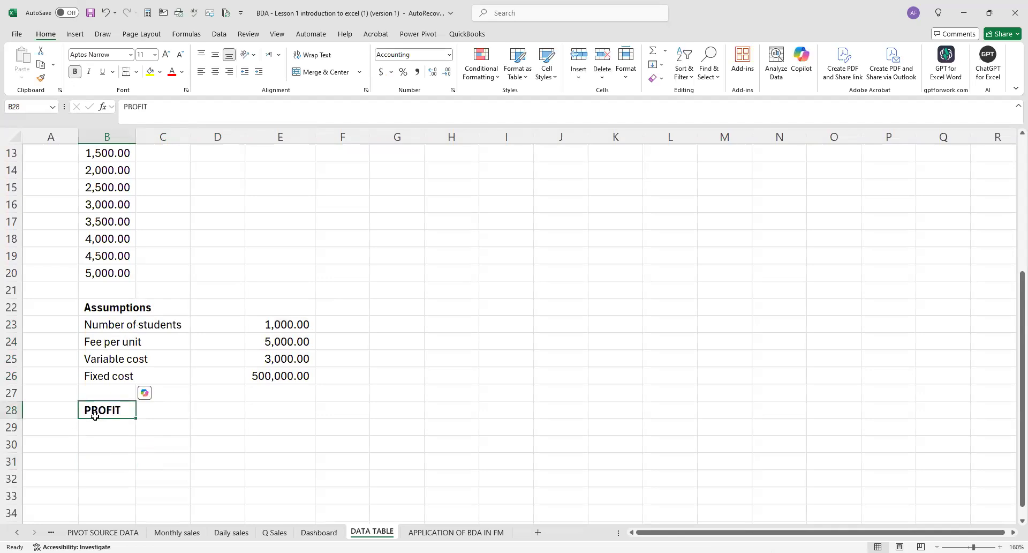
Write the first profit formula in words, with "Profit =" in B29 and "Total revenue - Total cost" in C29.
key("Return")
type("pROFIT")
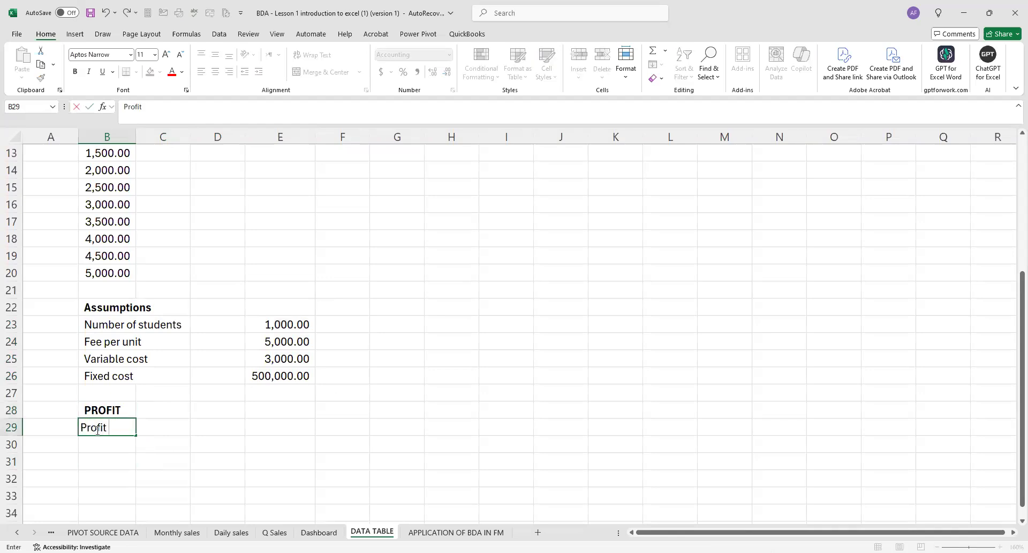
left_click(158, 423)
type("To")
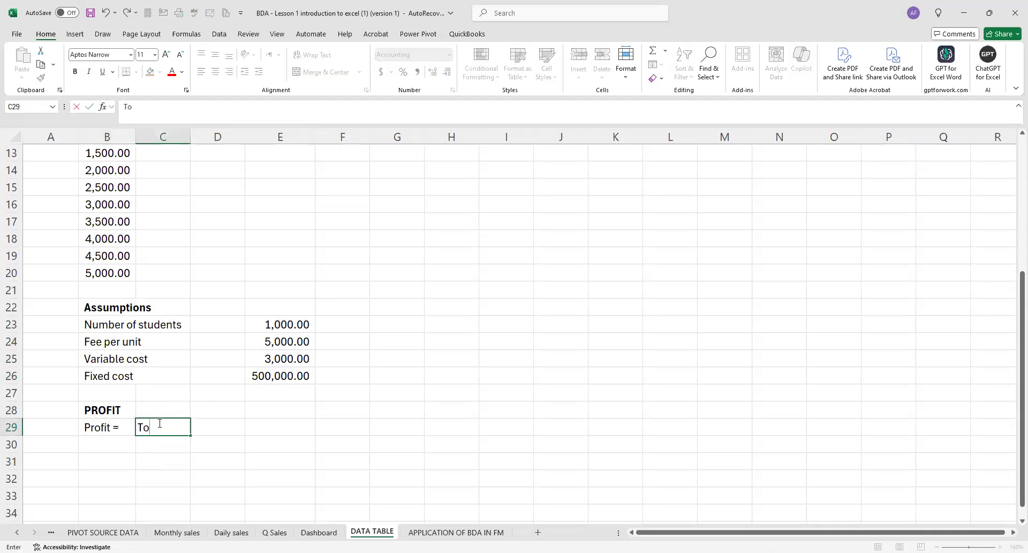
type("tal revenue - Total ")
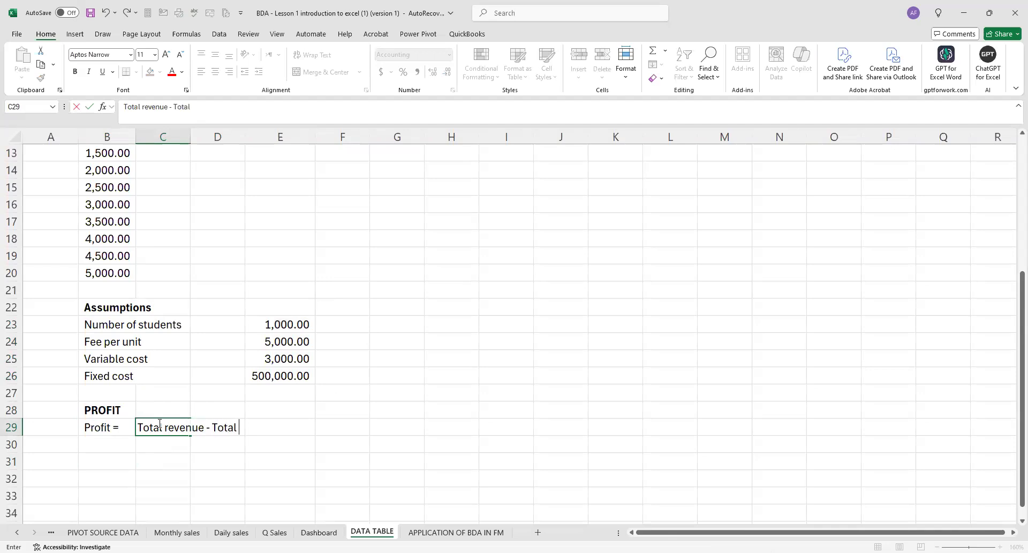
type("cost")
Enter the alternative profit definition "Contribution - Fixed cost" in C30.
left_click(153, 443)
type("V")
key("BackSpace")
type("Co")
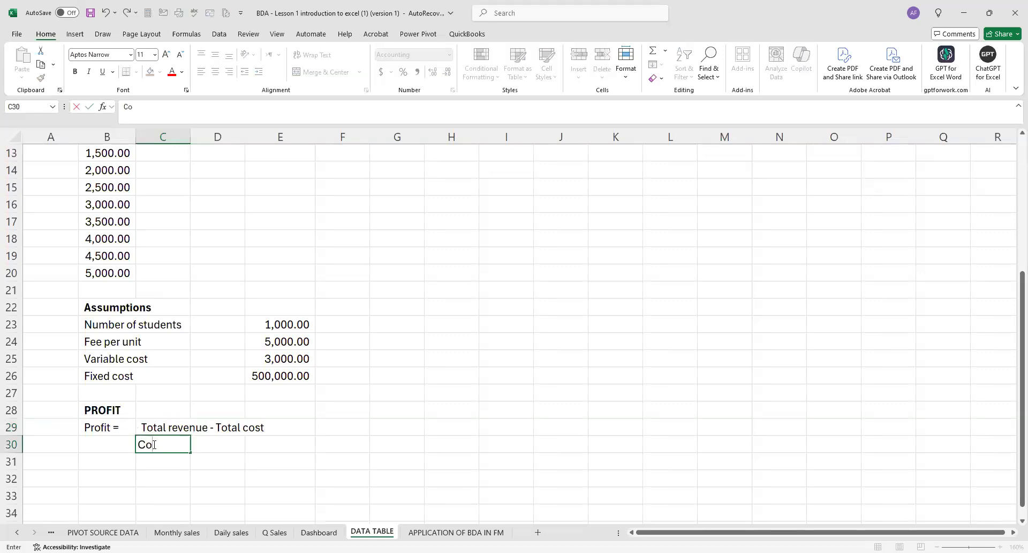
type("ntribution - Fix")
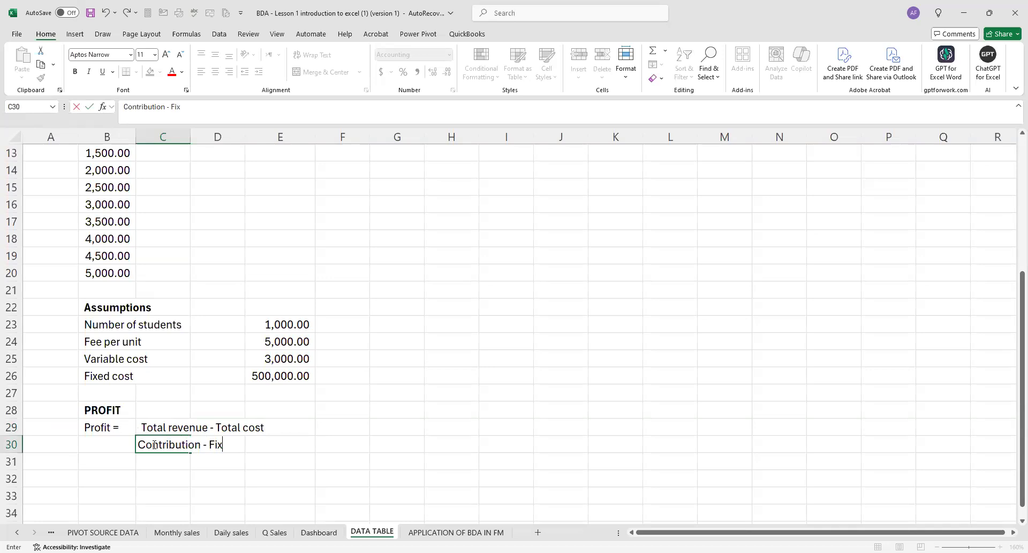
type("ed costs")
key("BackSpace")
Copy the "Profit =" label from B29 into B30.
left_click(109, 427)
key("ctrl+c")
left_click(110, 445)
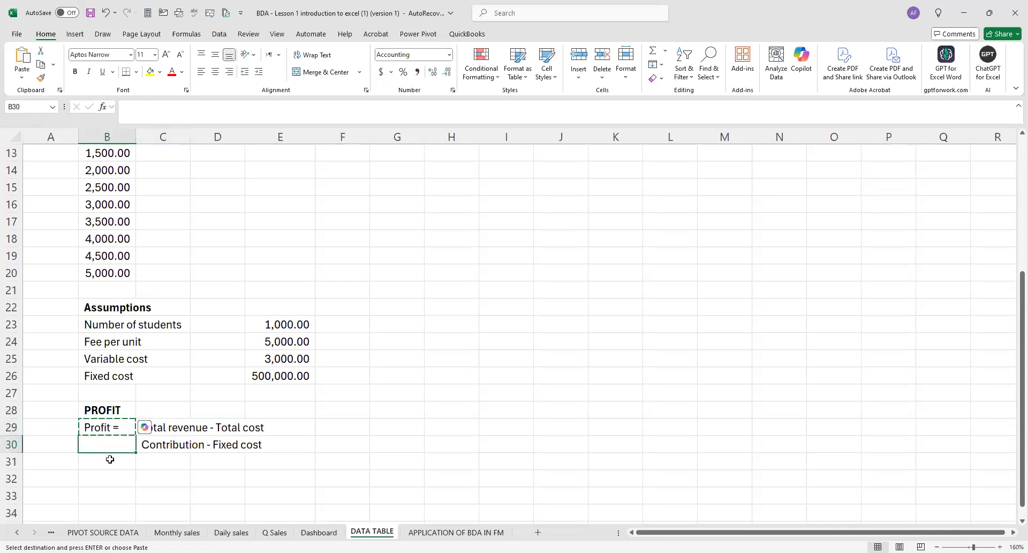
key("ctrl+v")
Define contribution in row 31, with "Contribution =" in B31 and "Total sales - Total variable cost" in D31.
left_click(110, 460)
type("C")
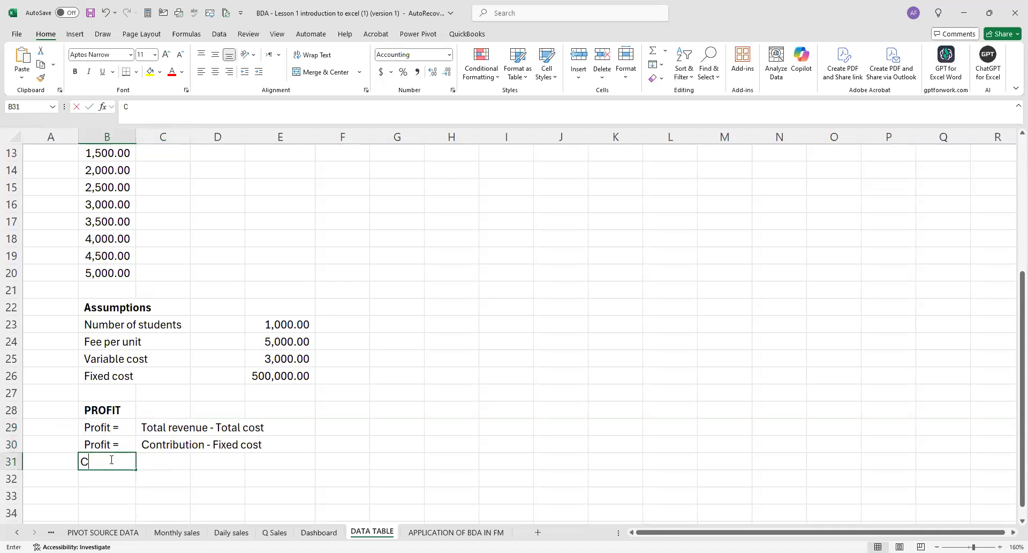
type("ontribution")
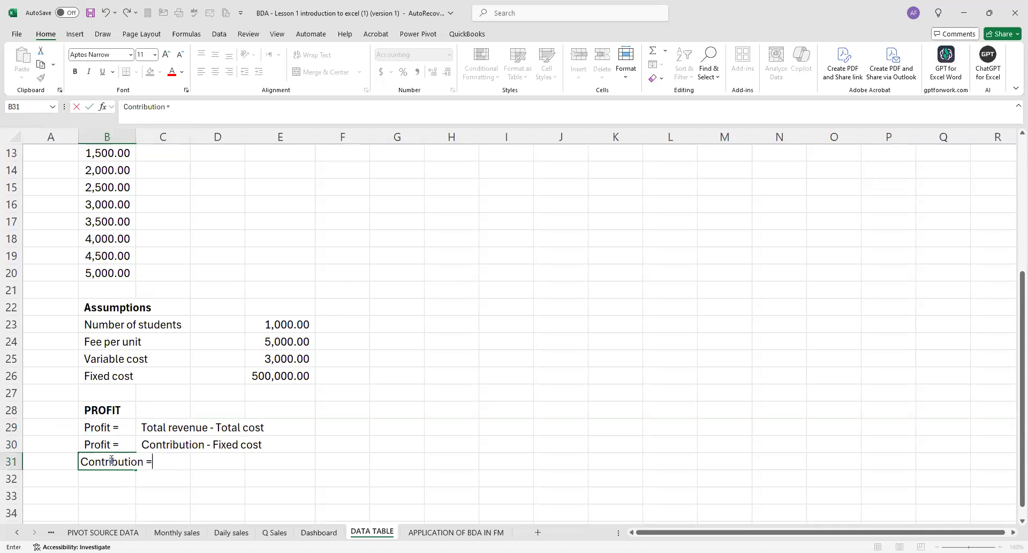
type(" =")
left_click(208, 454)
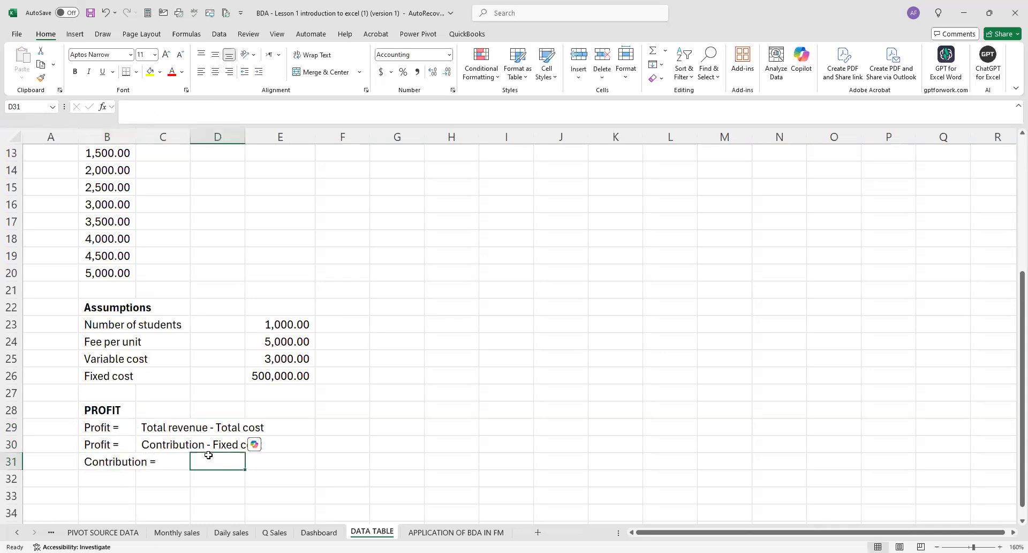
type("Tota")
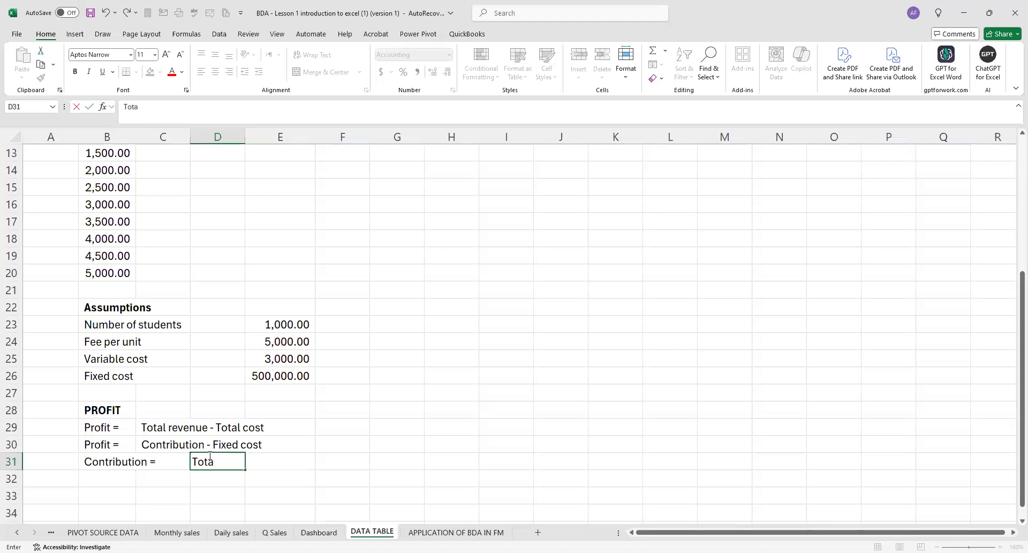
type("l sales - Total variable")
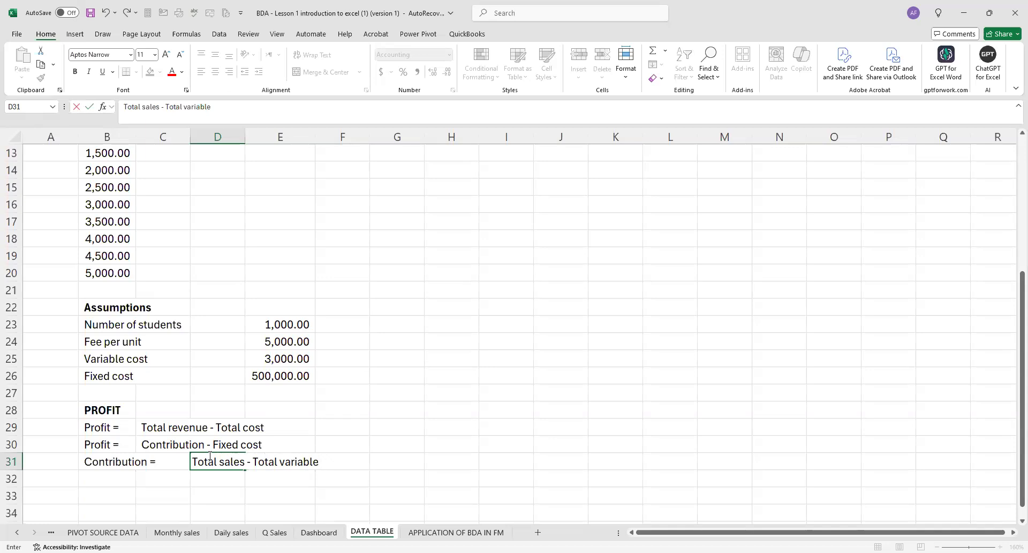
type("cos")
left_click(393, 403)
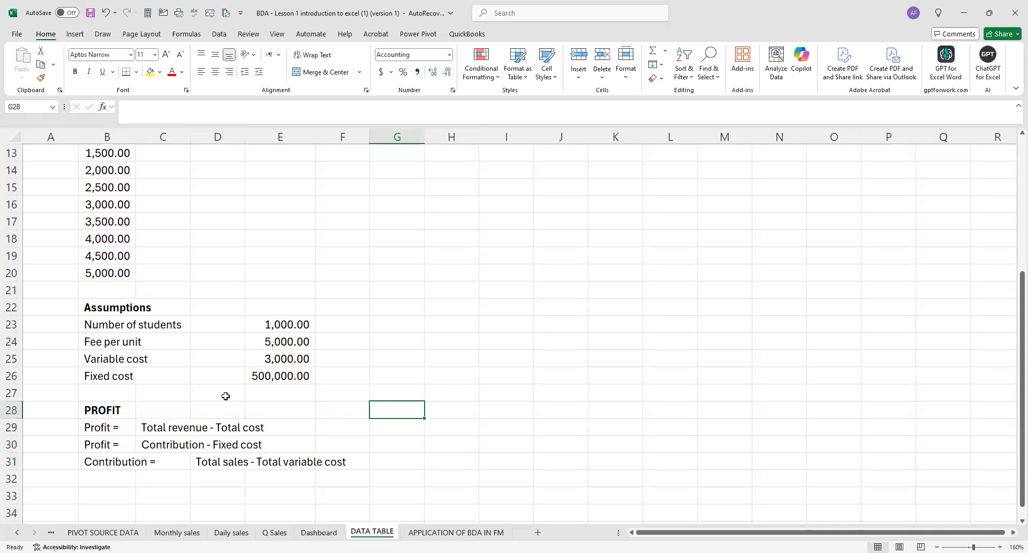
Start the profit calculation block with the heading "PROFIT" in B33 and the label "Total sales" in B34.
scroll(225, 396, "down", 2)
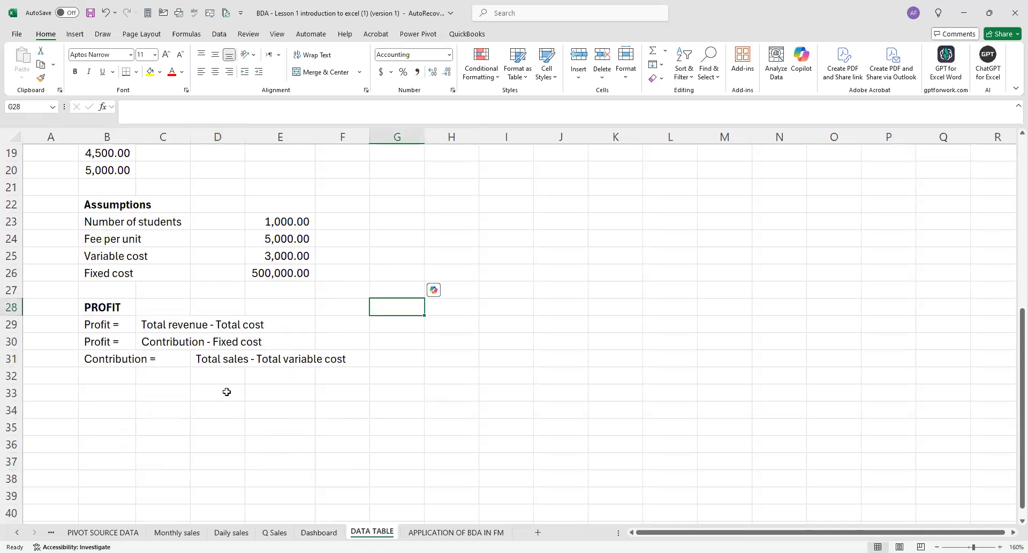
left_click_drag(113, 212, 249, 251)
left_click(107, 390)
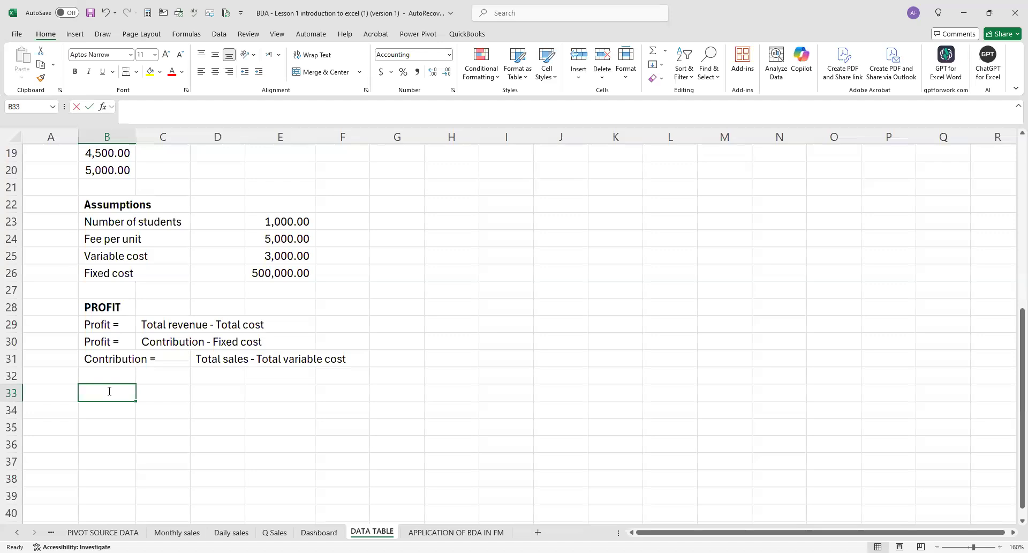
type("PROFIT")
left_click(108, 409)
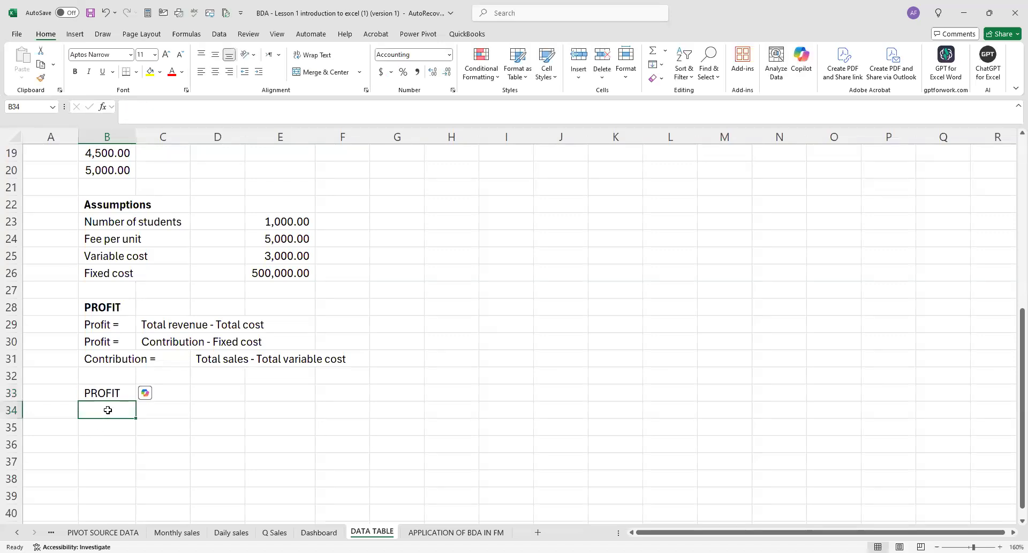
type("Total sales")
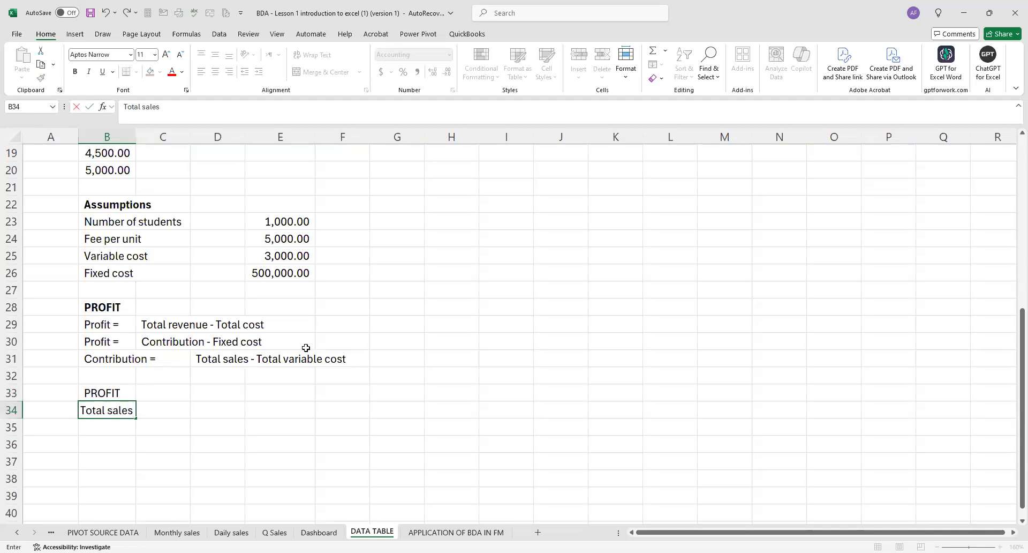
left_click(232, 407)
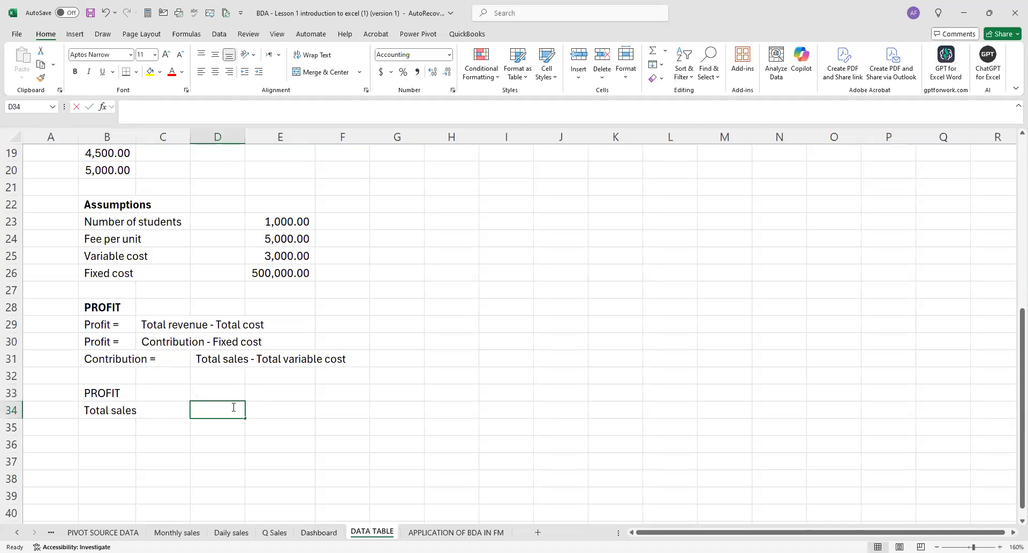
Calculate total sales in D34 by multiplying the number of students by the fee per unit (=E23*E24).
type("=")
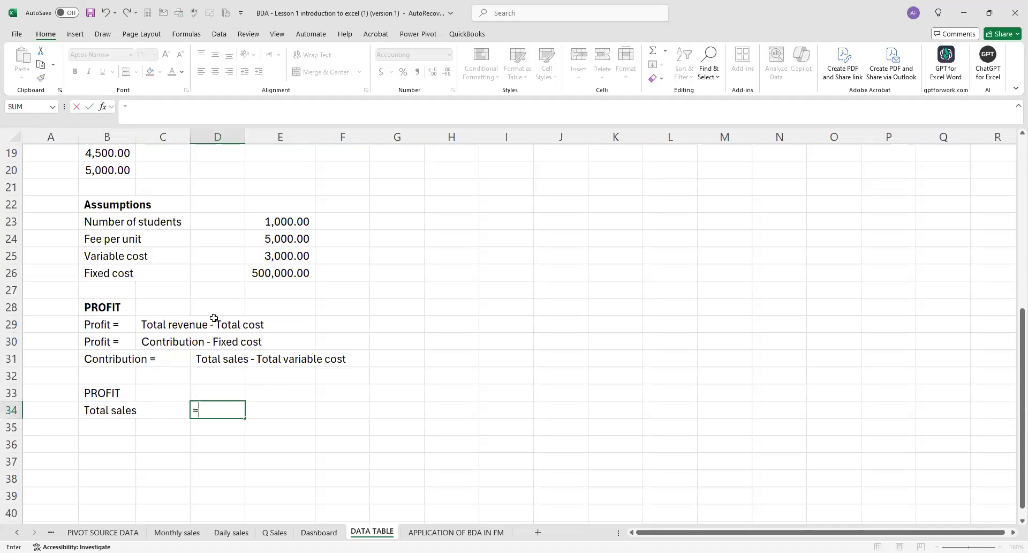
left_click(275, 225)
type("*")
left_click(276, 242)
key("Return")
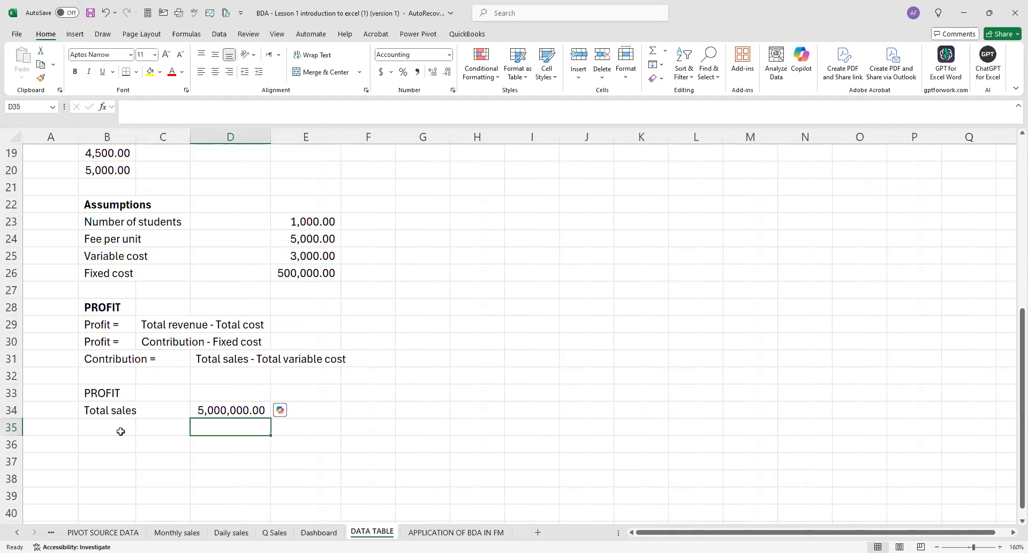
Add the label "Variables cost" in B35 and calculate it in D35 as number of students times variable cost (=E23*E25).
left_click(120, 432)
type("V")
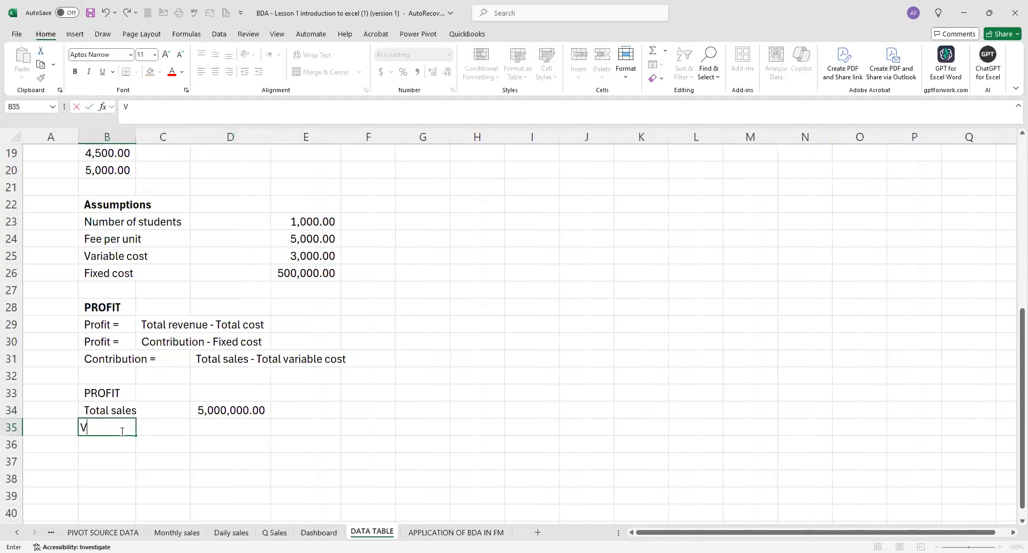
type("ariables cost")
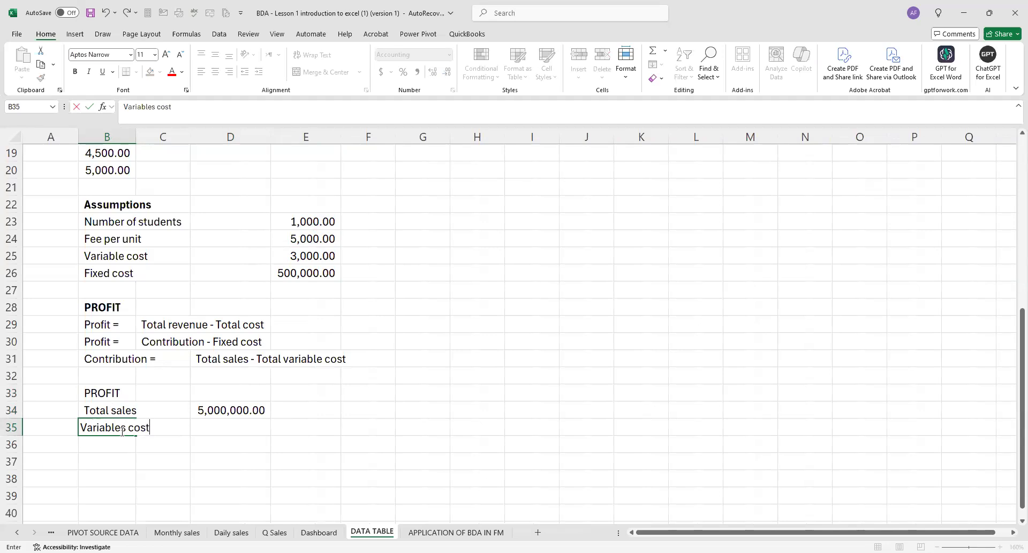
left_click(200, 426)
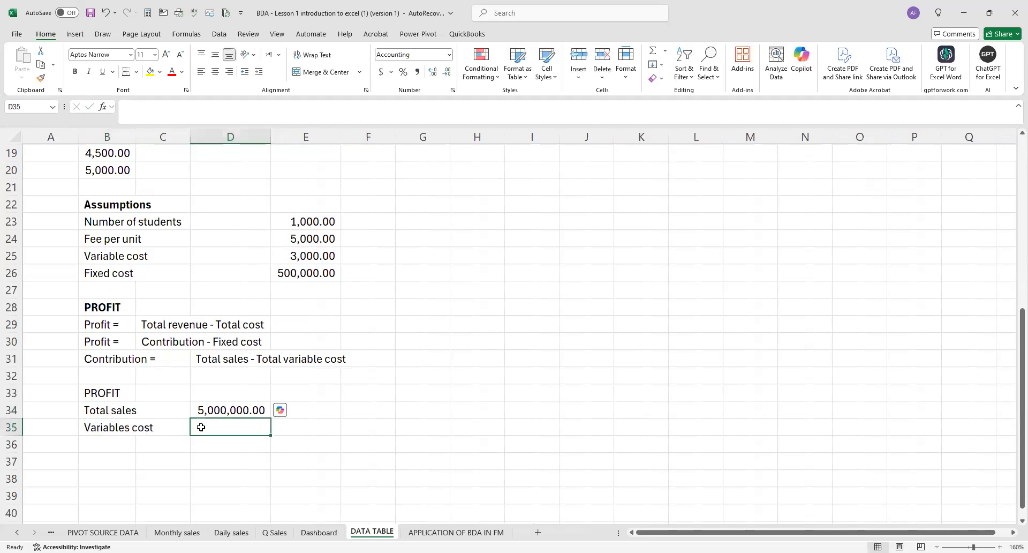
type("=")
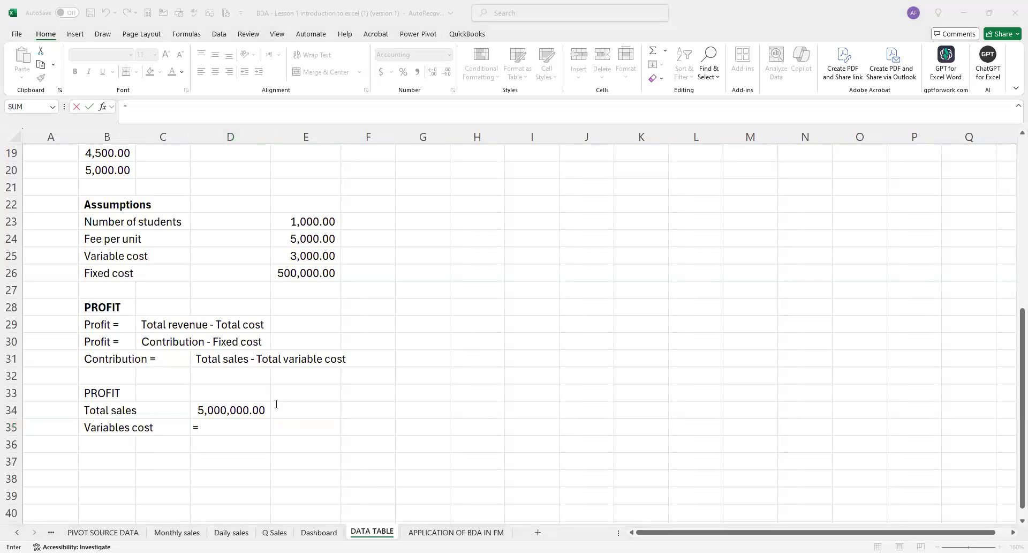
left_click(325, 224)
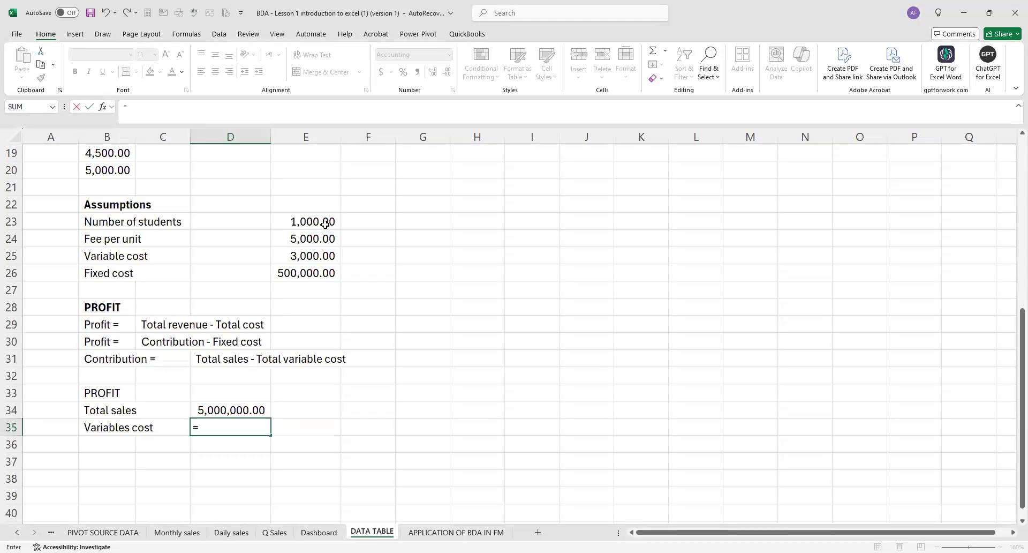
type("*")
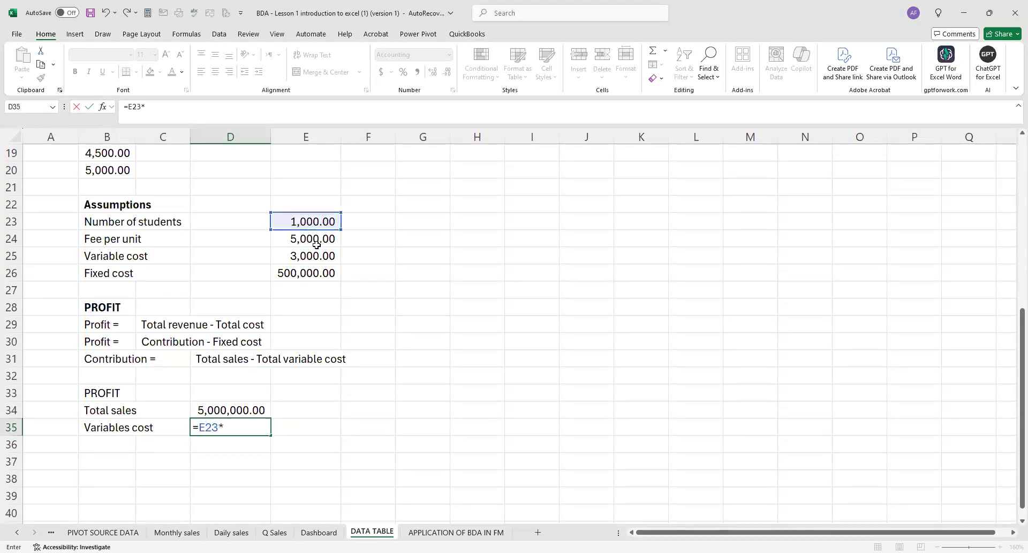
left_click(314, 255)
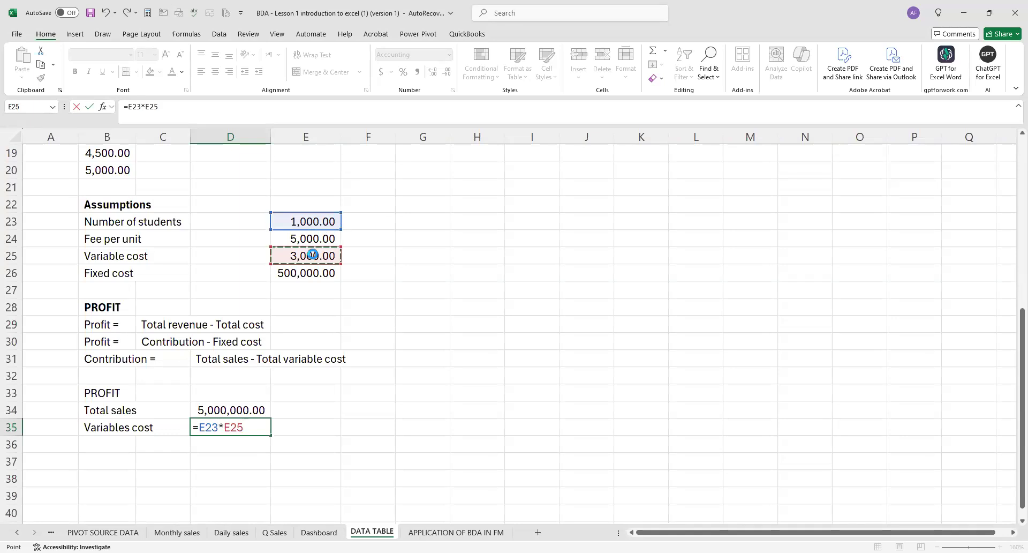
key("Return")
Underline the variable cost amount in D35.
scroll(202, 367, "down", 1)
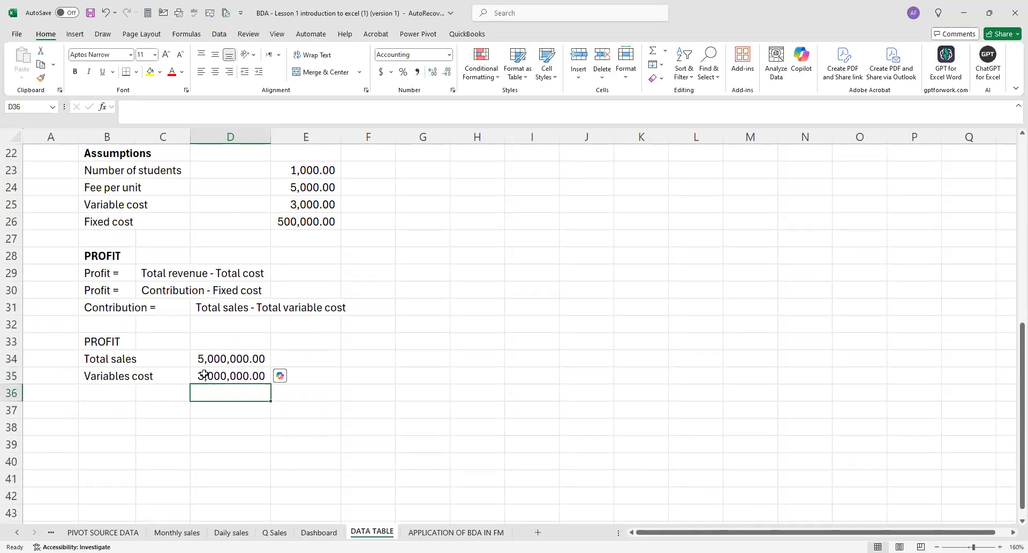
left_click(205, 376)
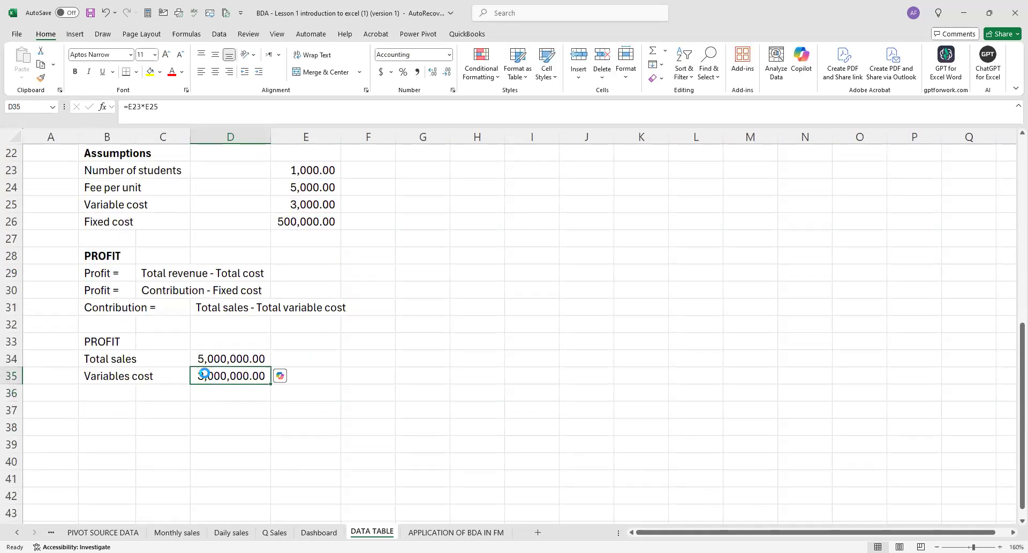
key("ctrl+u")
Add the label "Contribution" in B36 and calculate it in D36 as total sales minus variable cost (=D34-D35).
left_click(114, 390)
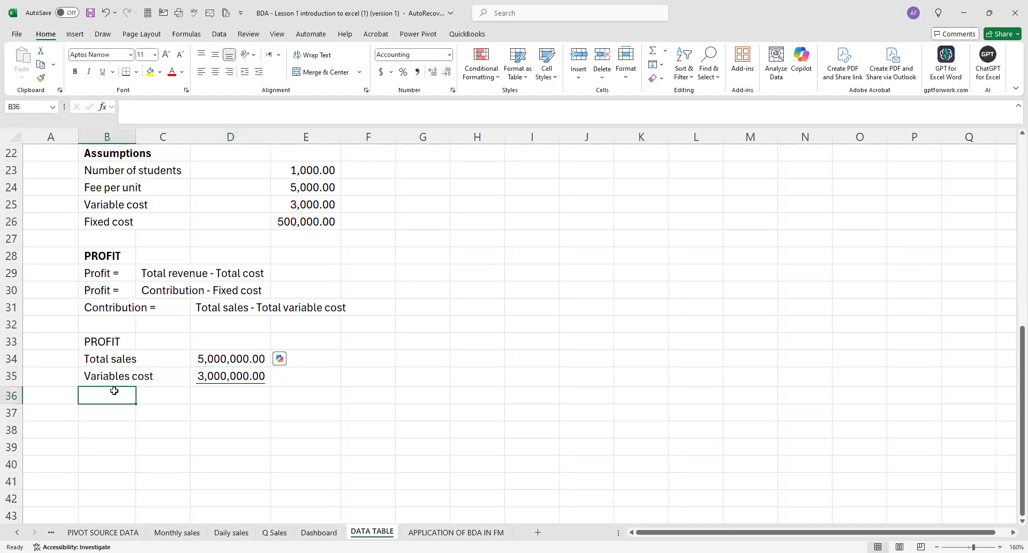
type("Contributio")
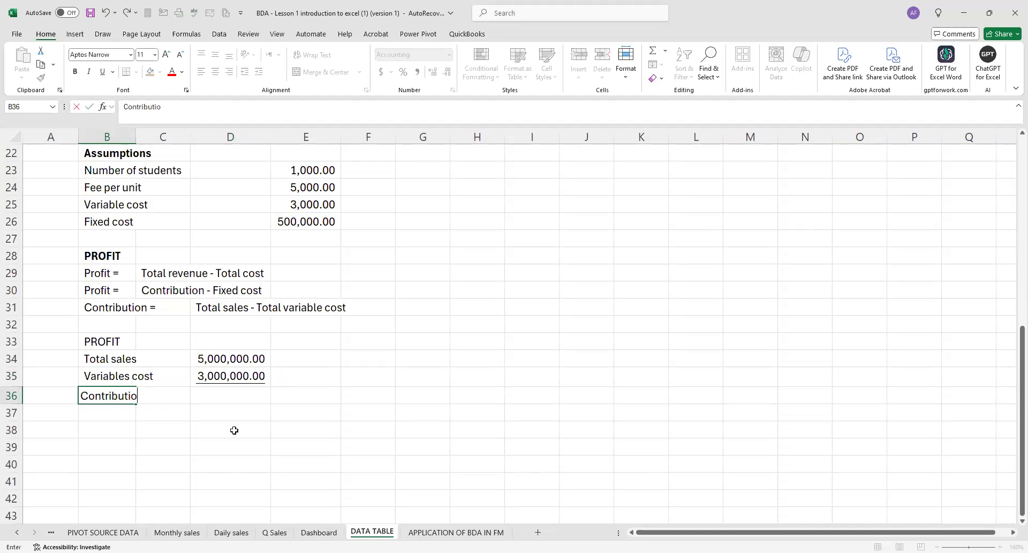
type("n")
left_click(243, 397)
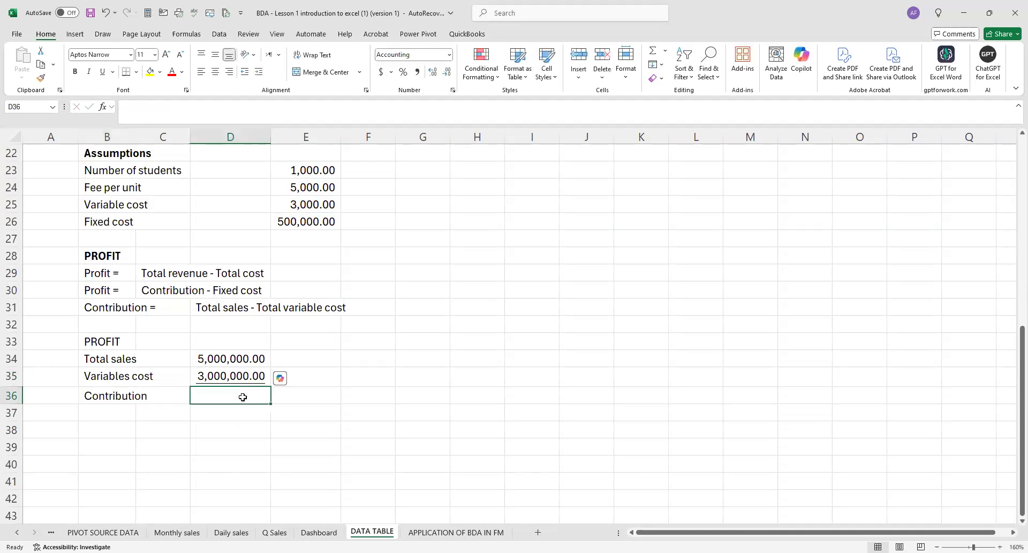
type("=")
left_click(240, 363)
type("-")
left_click(241, 379)
key("Return")
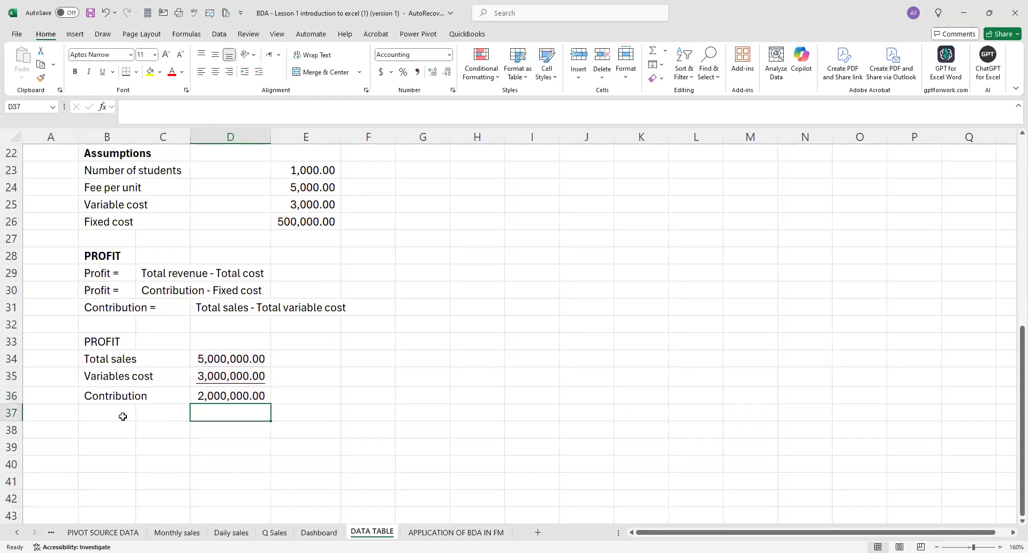
Add the label "Fixed cost" in B37 and link D37 to the fixed cost assumption in E26.
left_click(122, 416)
double_click(123, 416)
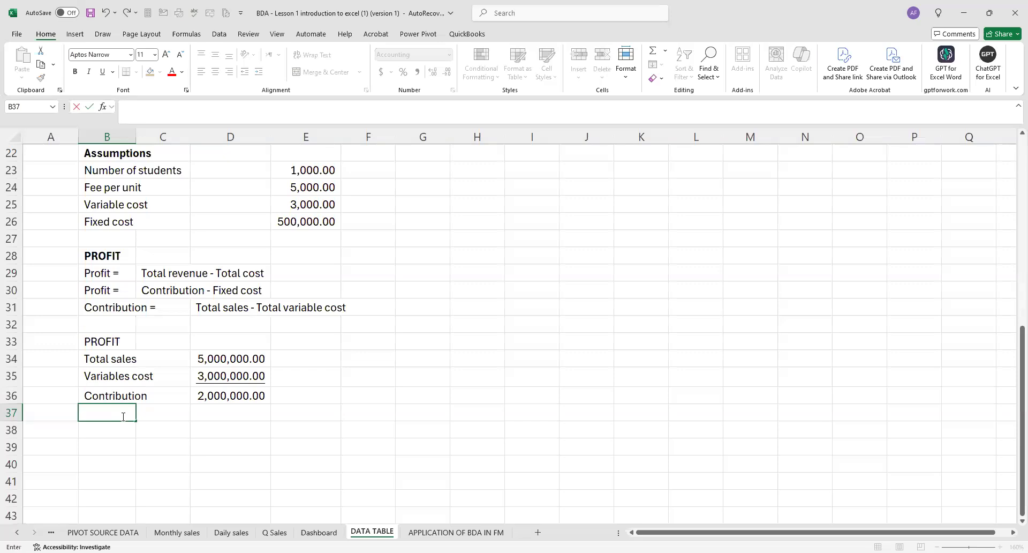
type("Fixed cost")
left_click(224, 407)
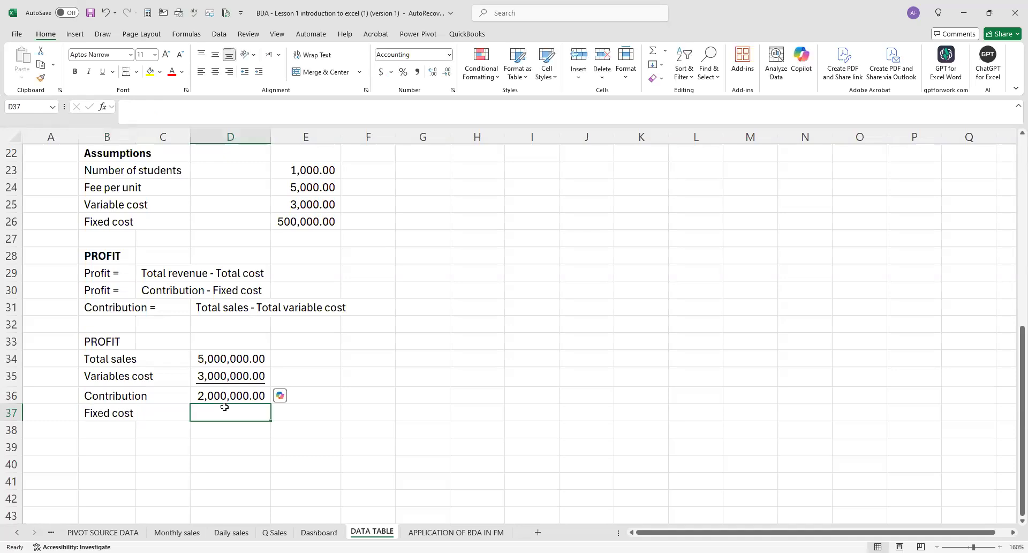
type("=")
left_click(310, 221)
key("Return")
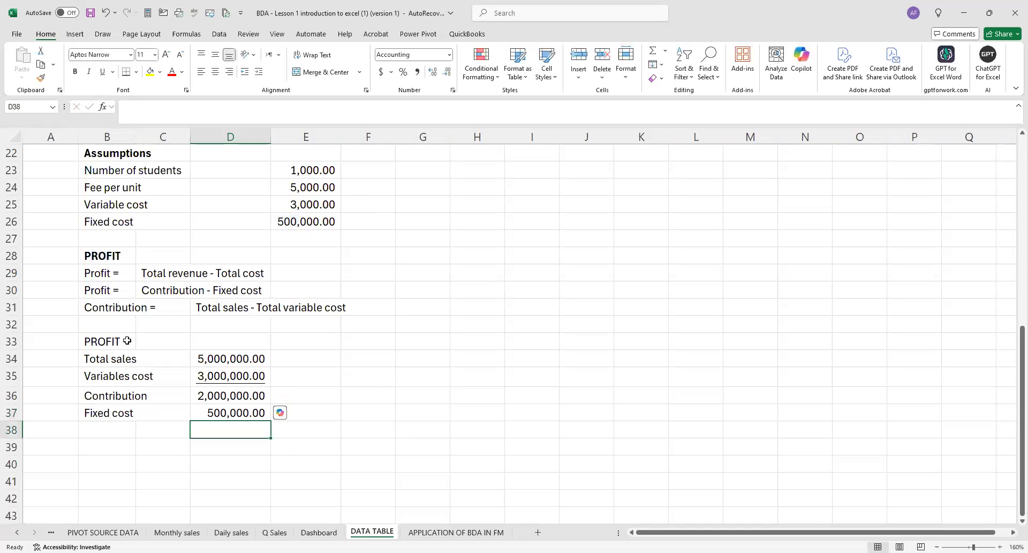
Make the PROFIT heading in B33 bold and underline the fixed cost amount in D37.
left_click(127, 341)
key("ctrl+b")
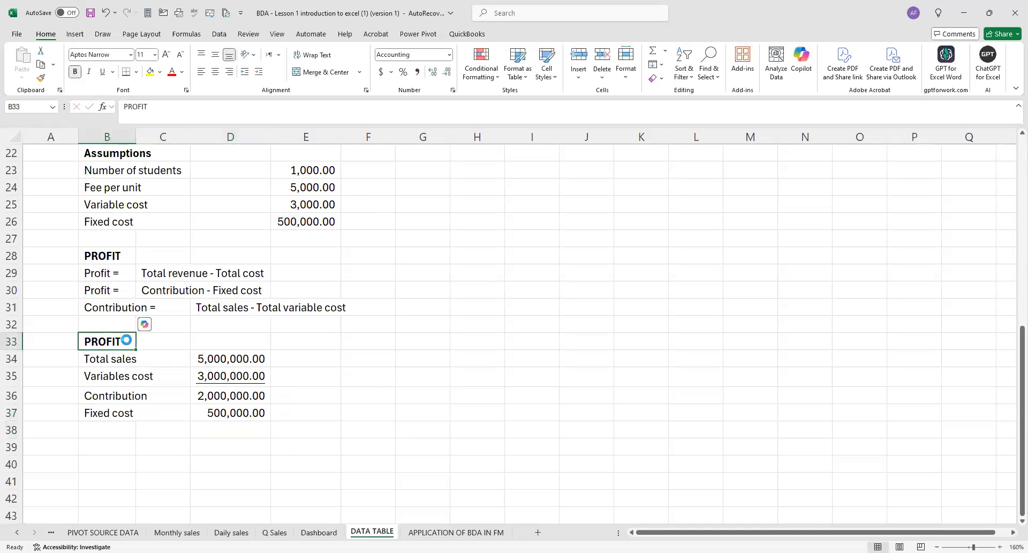
left_click(210, 417)
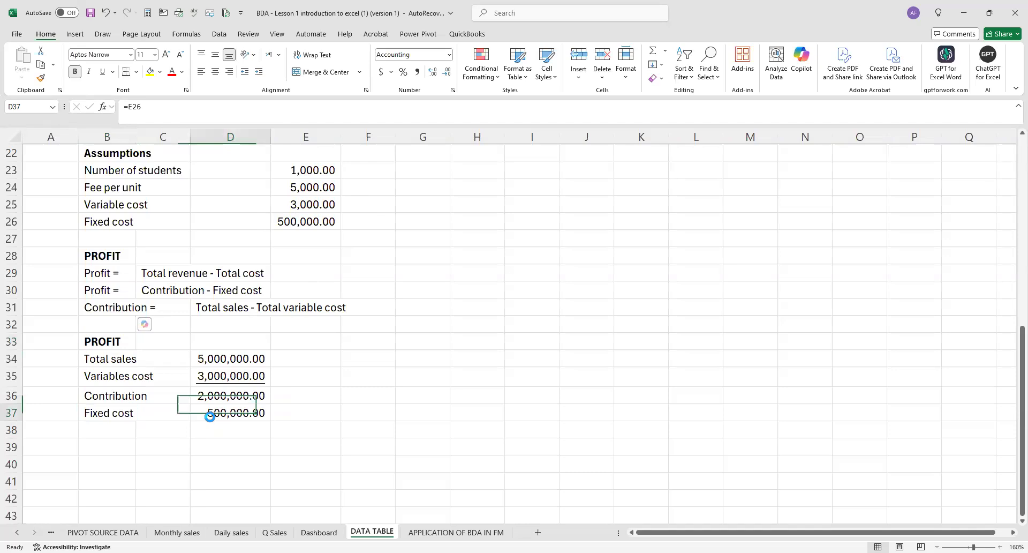
key("ctrl+u")
Add a bold PROFIT row in B38:D38, with the profit in D38 calculated as contribution minus fixed cost (=D36-D37).
left_click(120, 433)
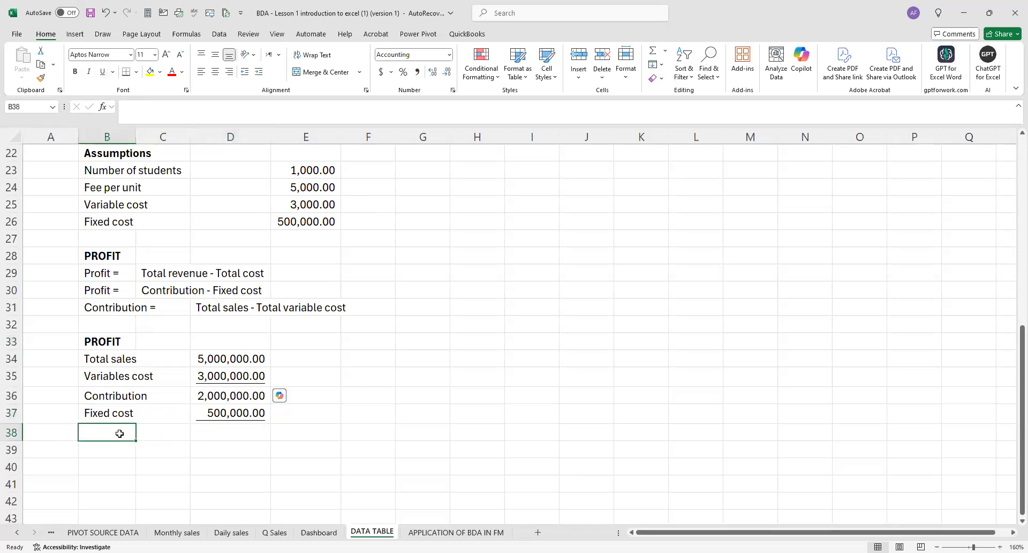
type("PROFIT")
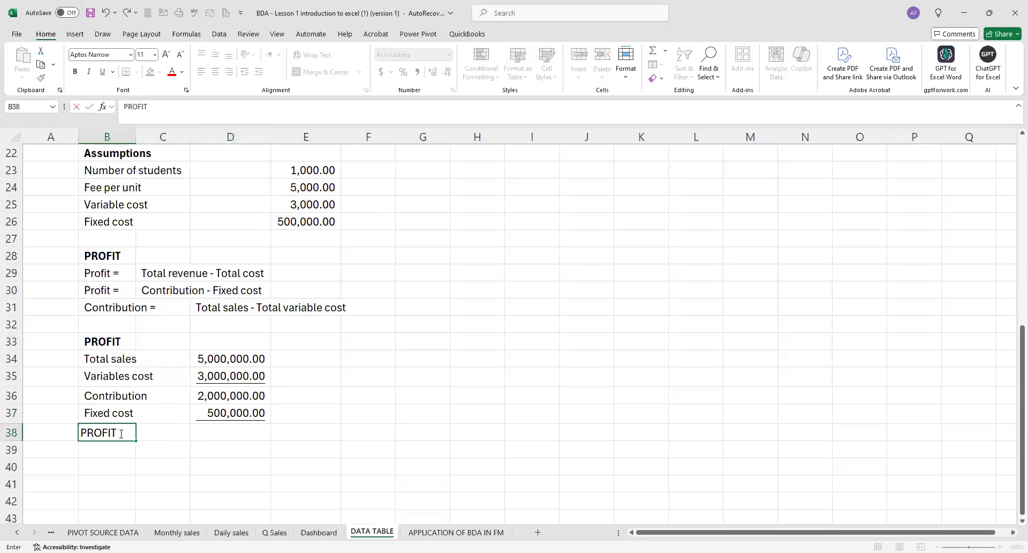
left_click(251, 432)
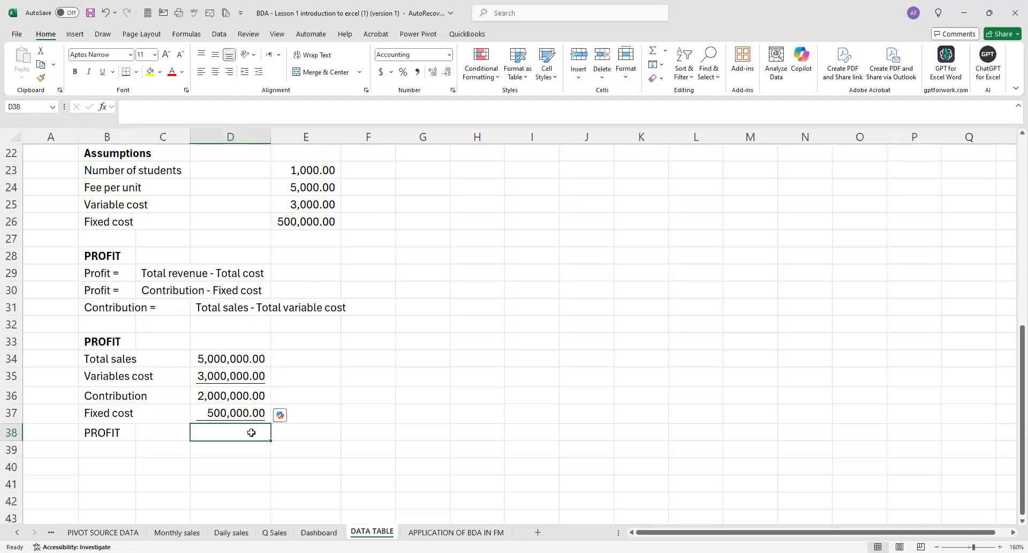
type("=")
left_click(231, 395)
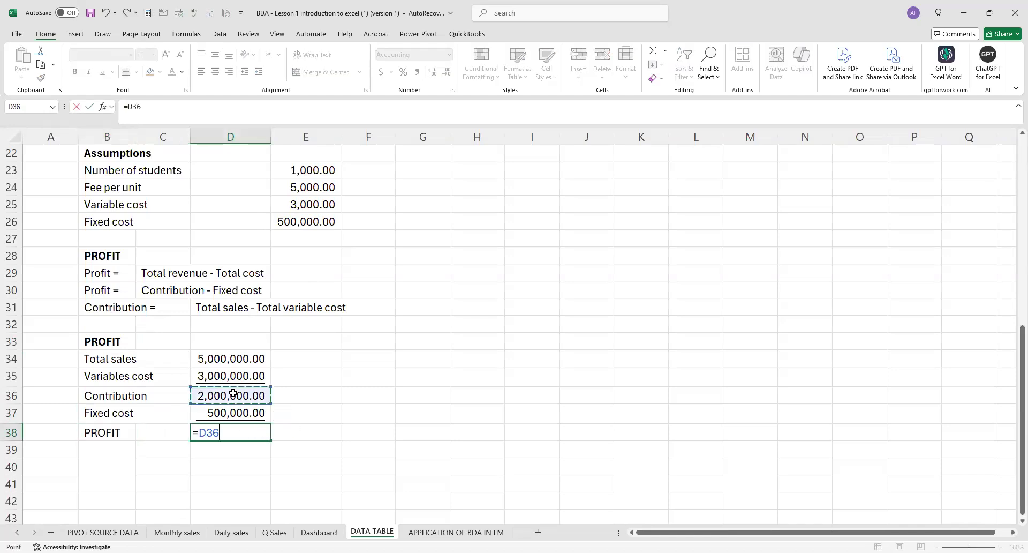
type("-")
left_click(229, 412)
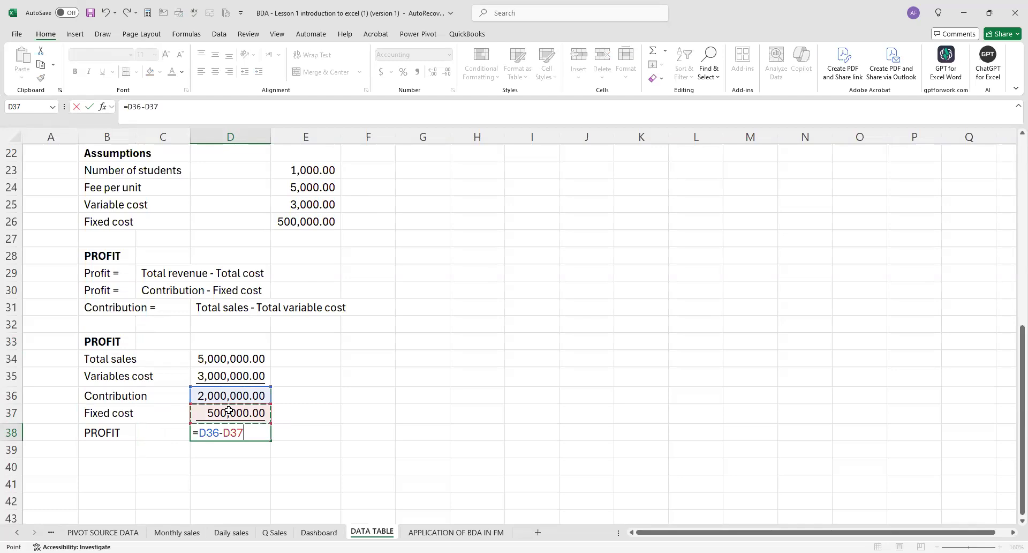
key("Return")
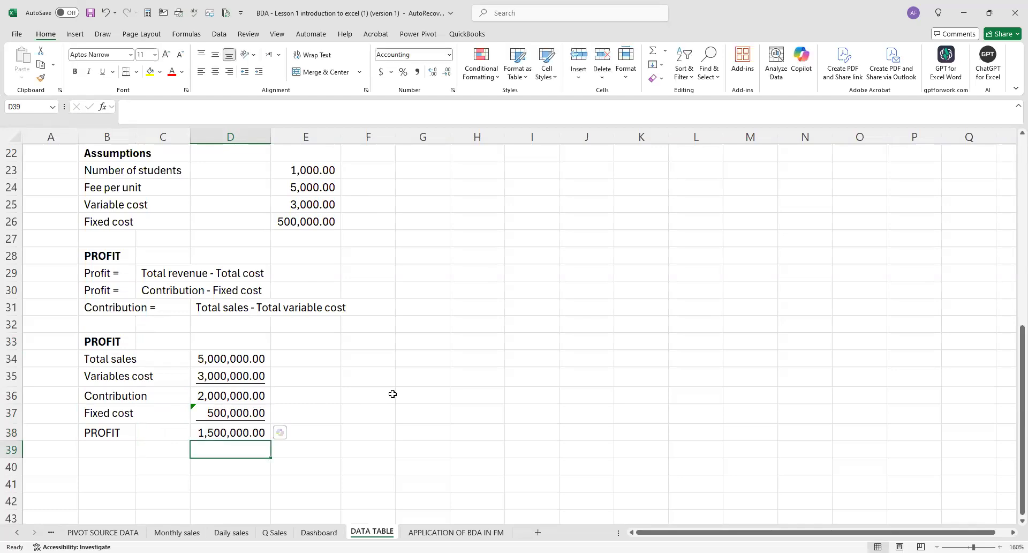
left_click_drag(132, 431, 232, 434)
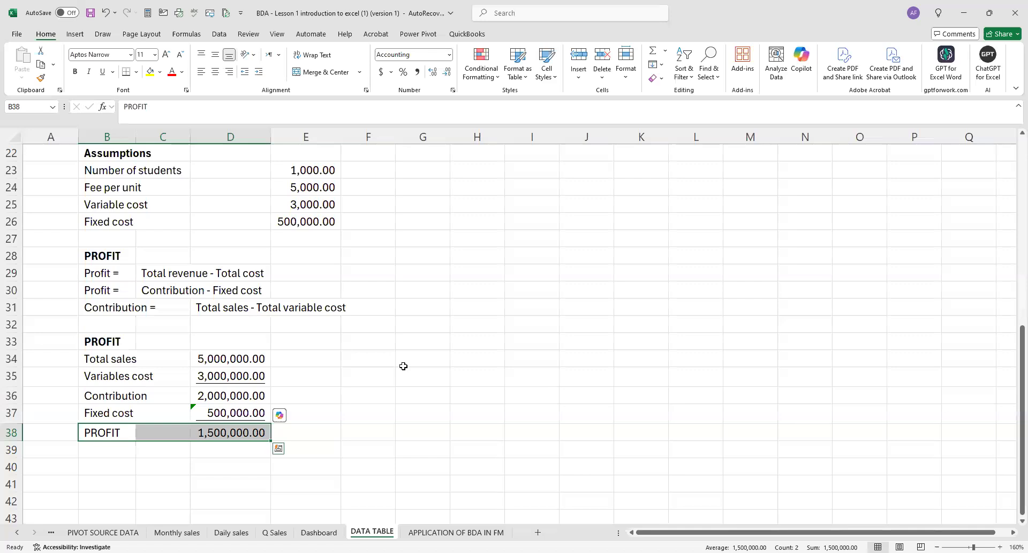
left_click(403, 362)
Review the list of student levels, the assumptions and the profit formula in D38.
scroll(371, 335, "up", 2)
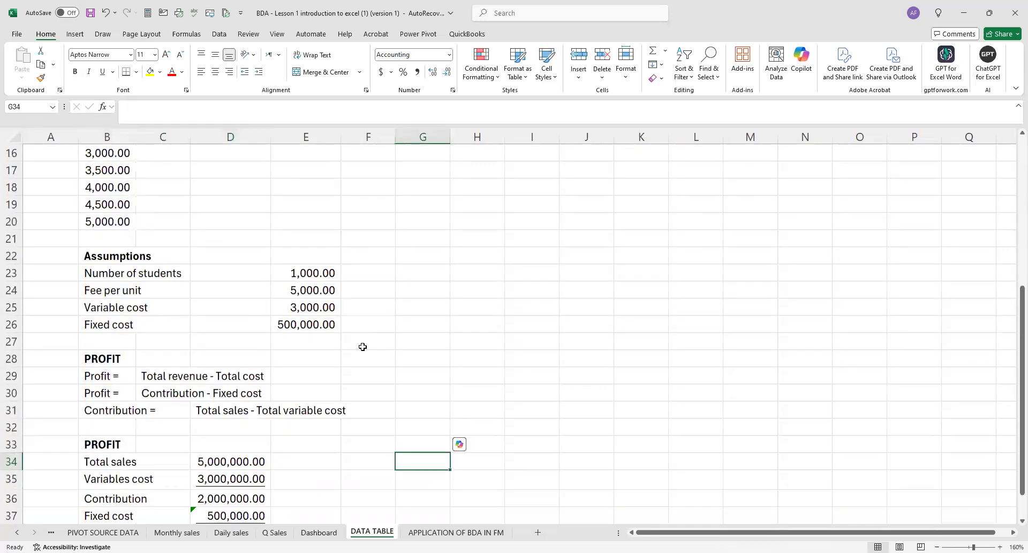
scroll(318, 336, "up", 3)
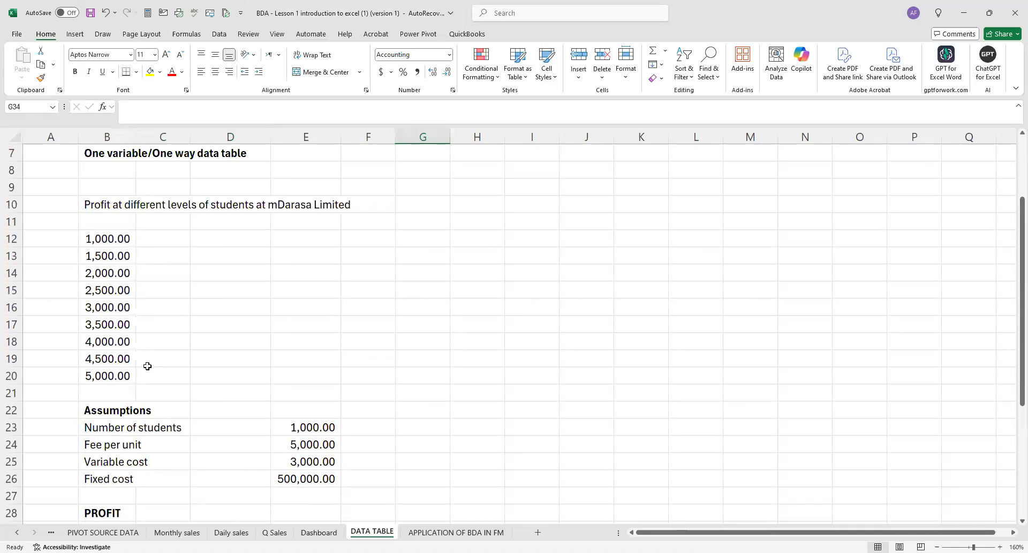
scroll(221, 344, "down", 5)
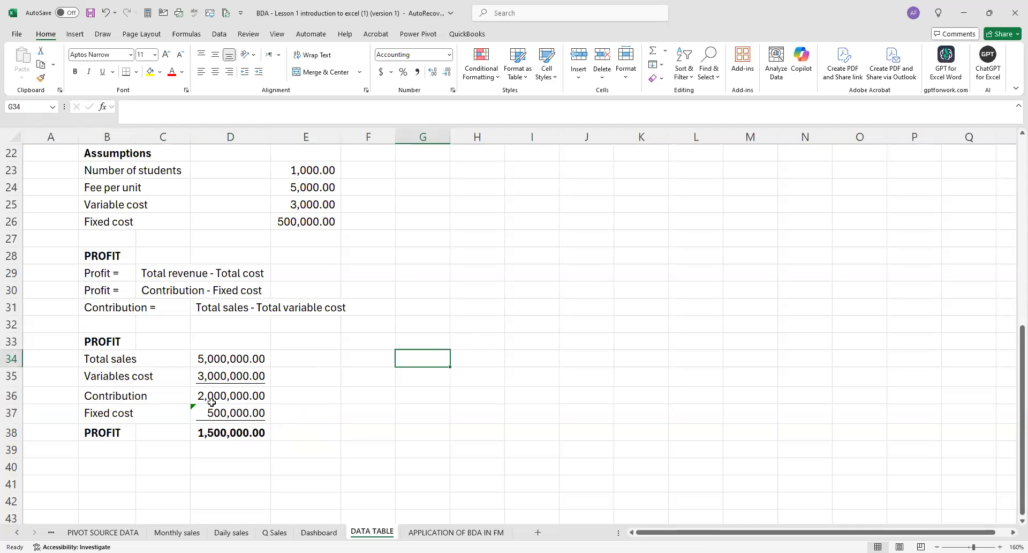
left_click(247, 433)
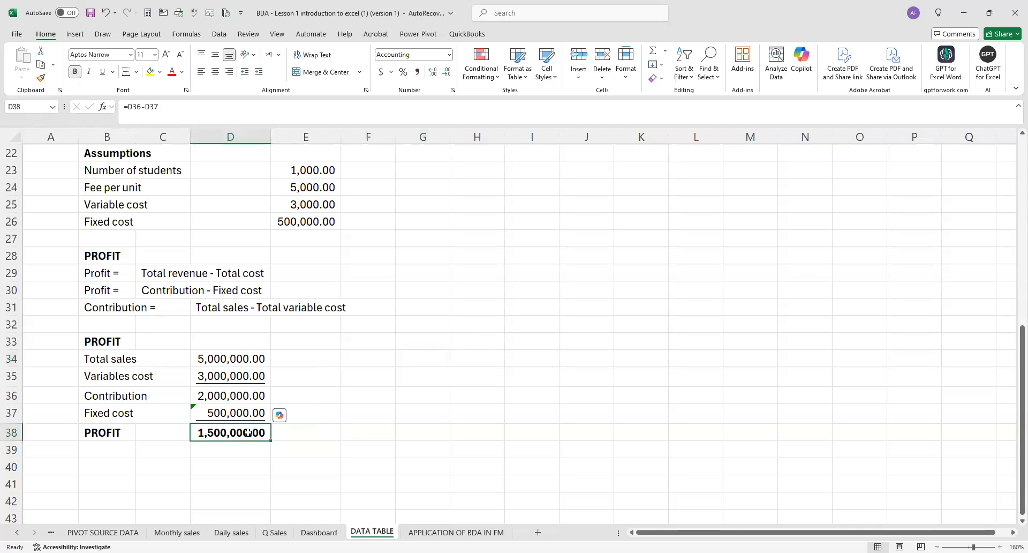
scroll(247, 433, "up", 5)
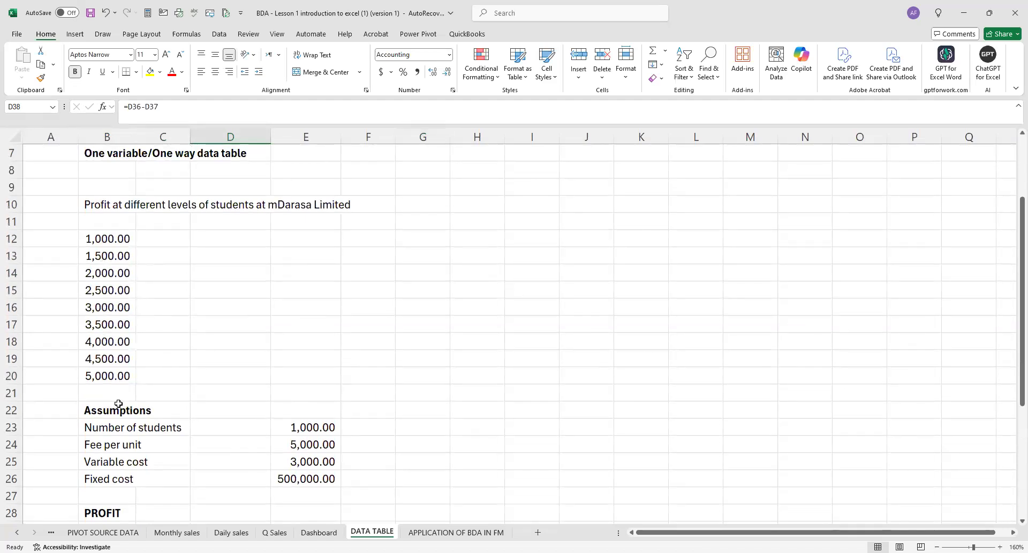
scroll(164, 382, "down", 4)
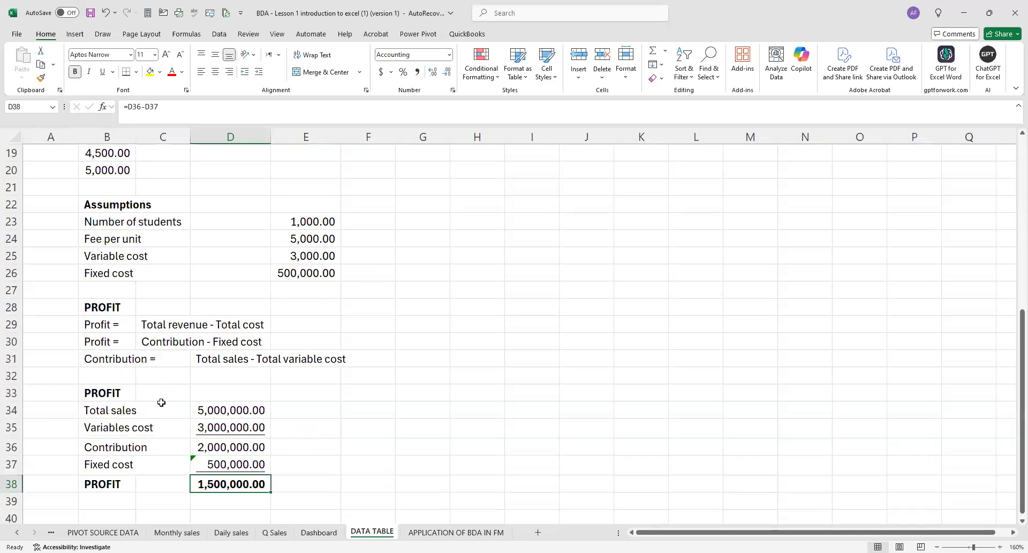
scroll(157, 408, "down", 2)
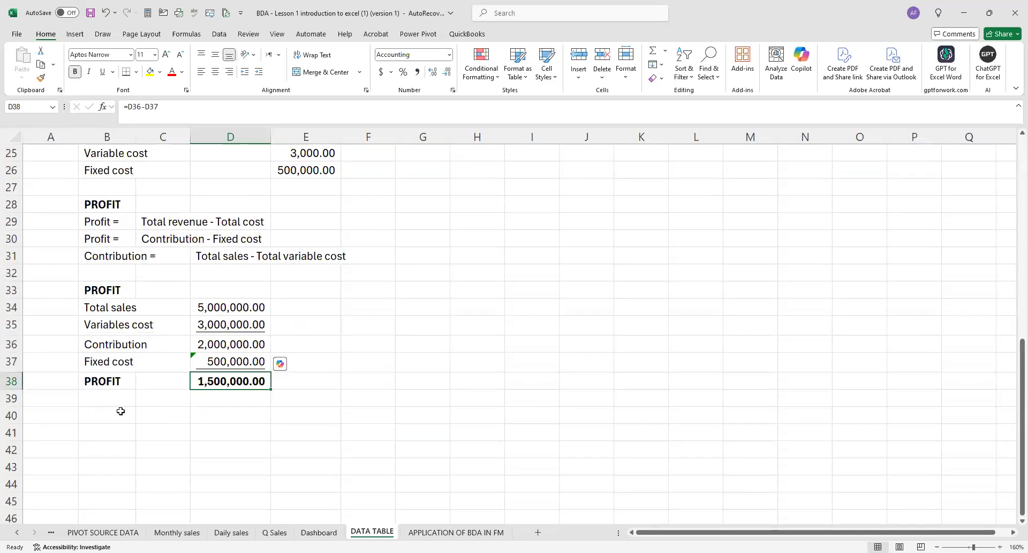
left_click(121, 411)
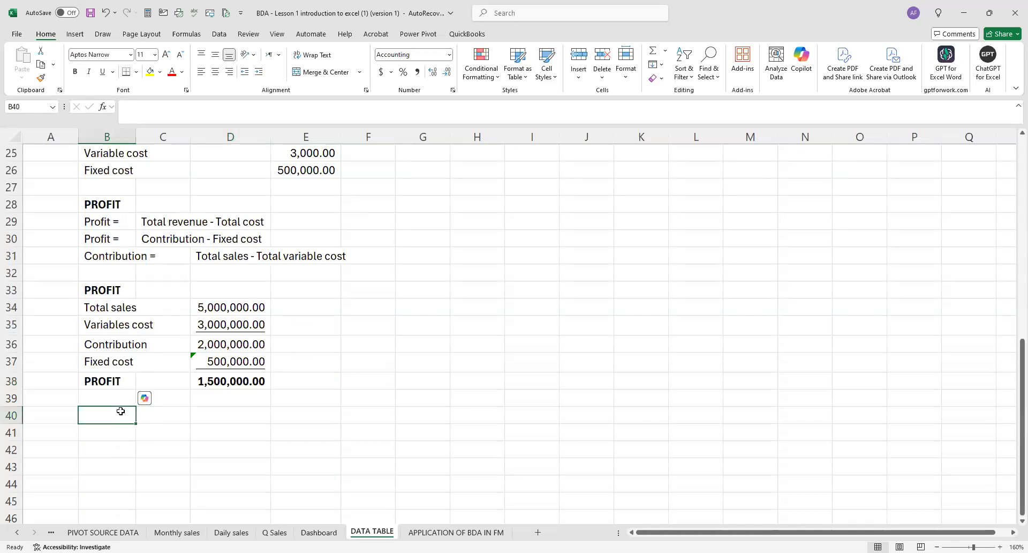
Add the bold heading "DATA TABLE" in B40.
type("DATA TABLE")
left_click(174, 444)
left_click(110, 419)
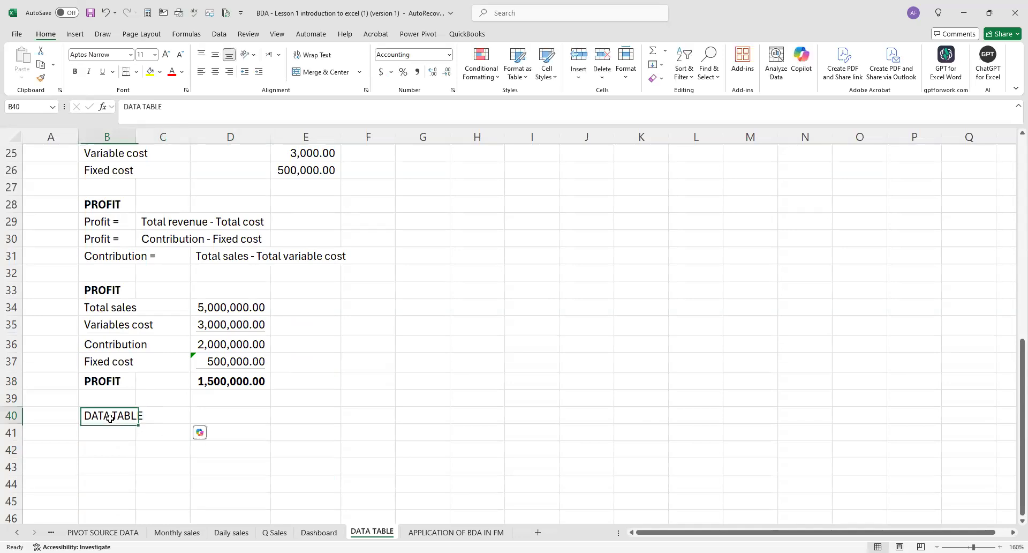
key("ctrl+b")
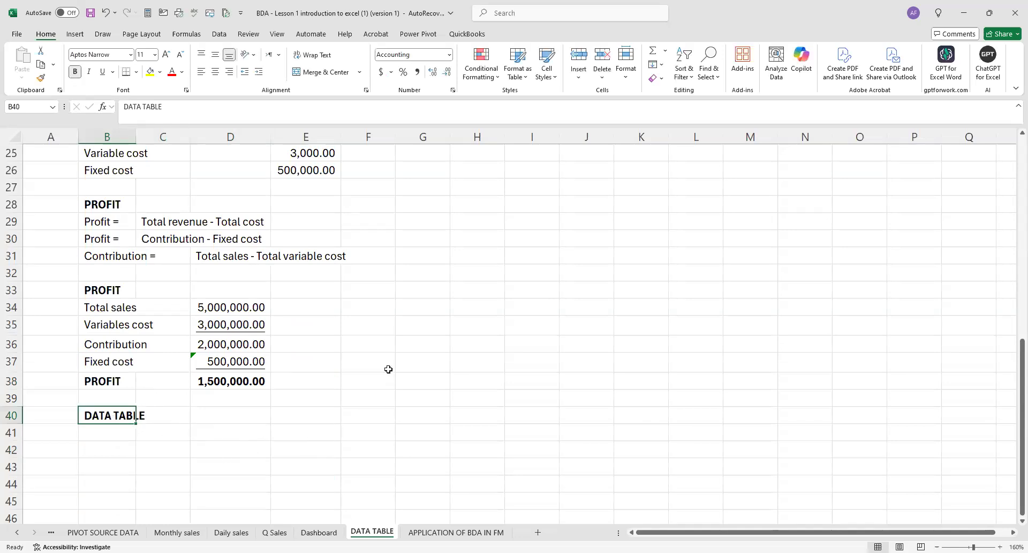
left_click(368, 379)
Copy the student levels from B12:B20 into B43:B51 beneath the DATA TABLE heading.
scroll(324, 356, "up", 7)
left_click(107, 292)
left_click_drag(132, 332, 122, 425)
key("ctrl+c")
scroll(123, 412, "down", 9)
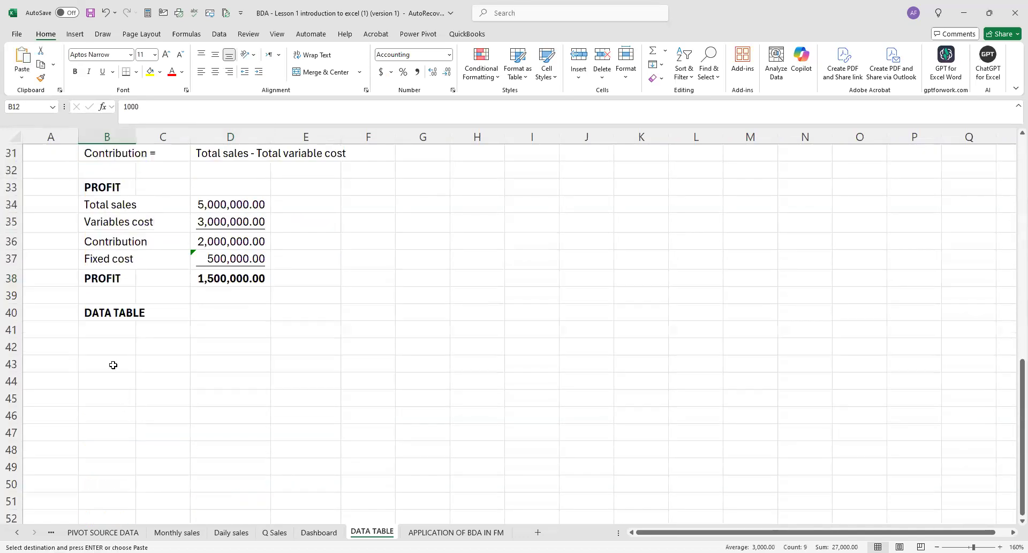
left_click(121, 367)
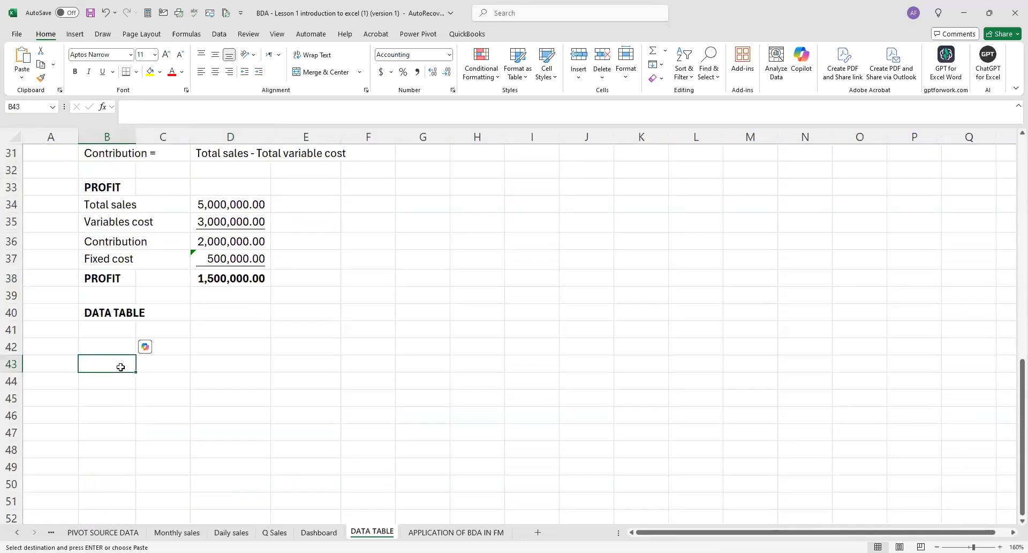
key("ctrl+v")
left_click(183, 412)
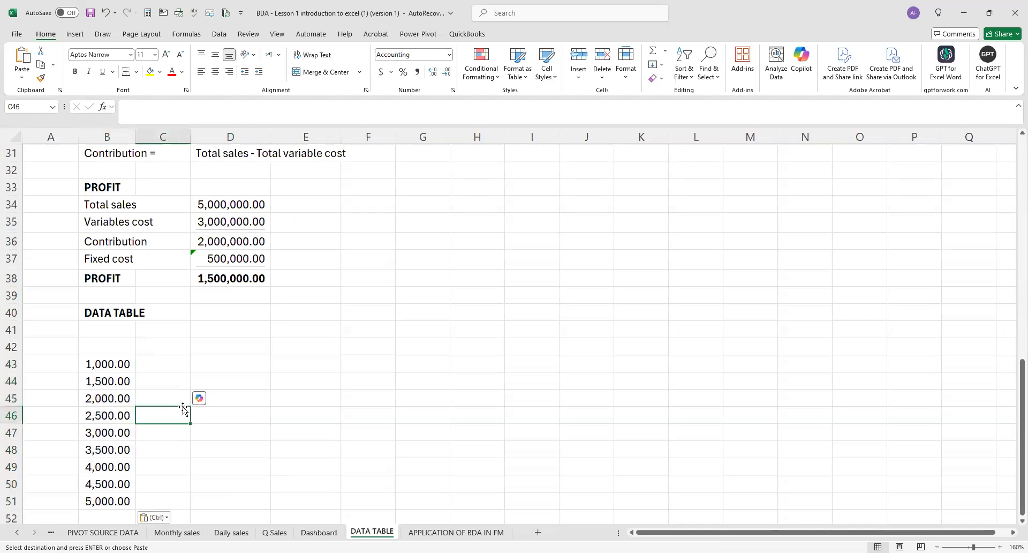
Copy the profit calculation labels in B34:B38 and paste them transposed as column headings from C41.
left_click(162, 331)
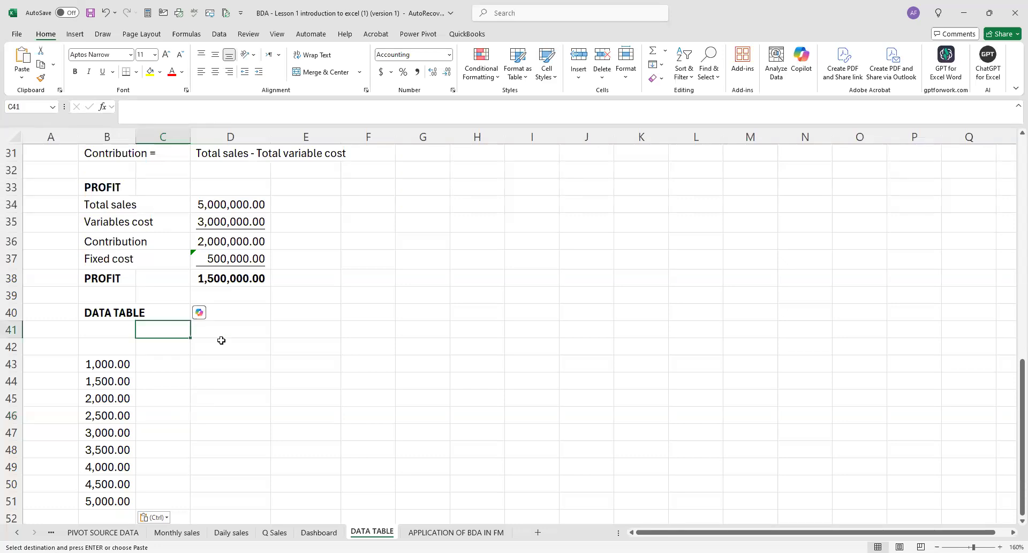
scroll(266, 306, "up", 1)
left_click_drag(109, 256, 118, 300)
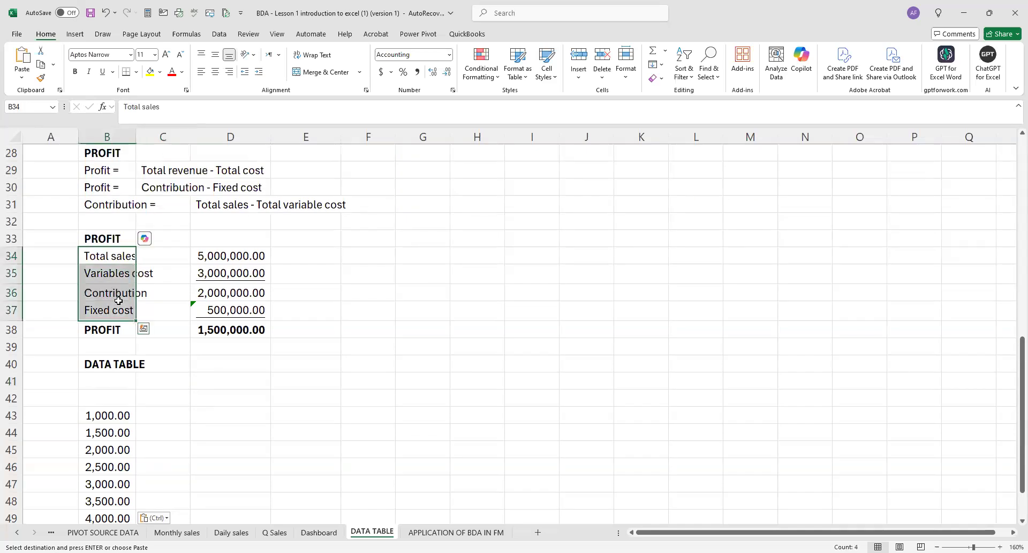
key("shift+Down")
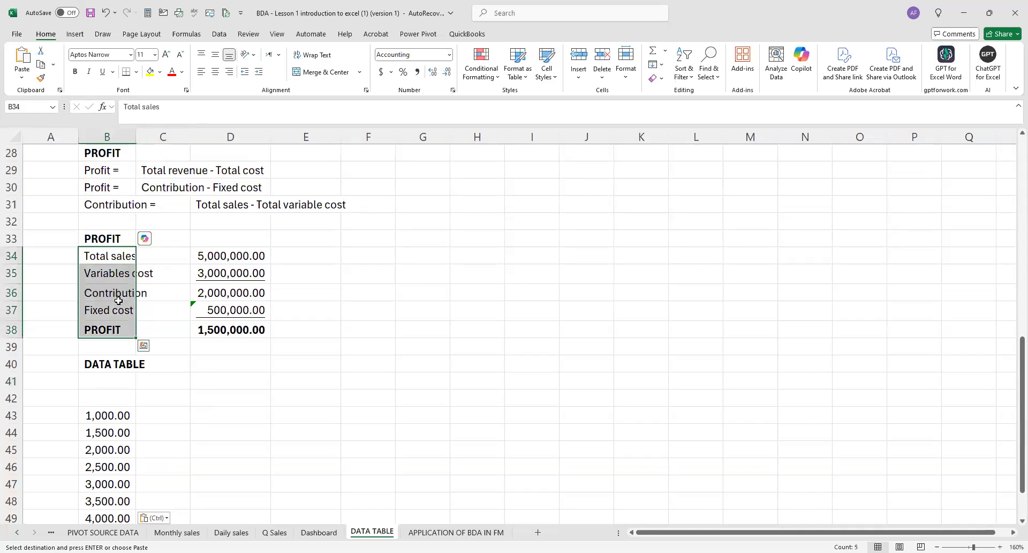
key("ctrl+c")
left_click(176, 381)
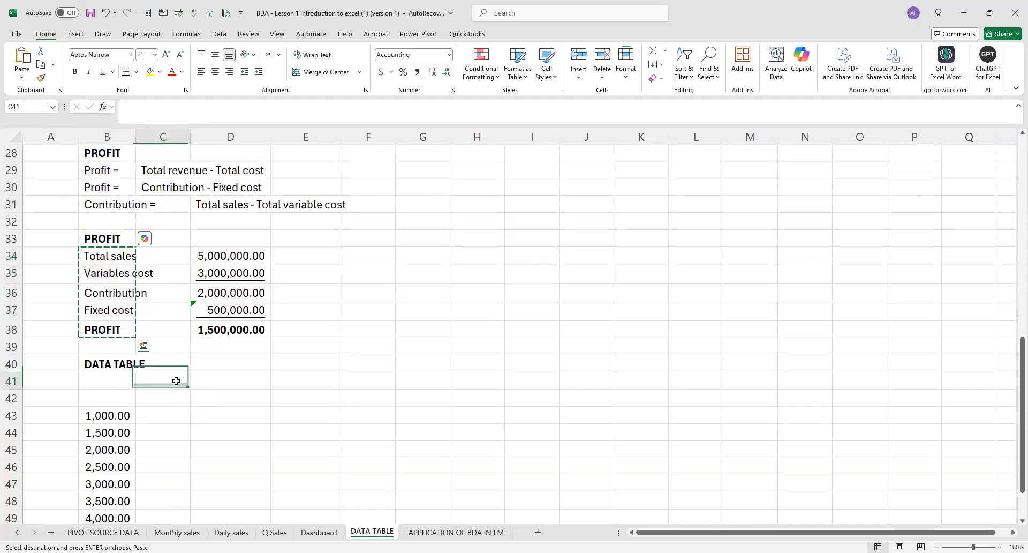
right_click(176, 381)
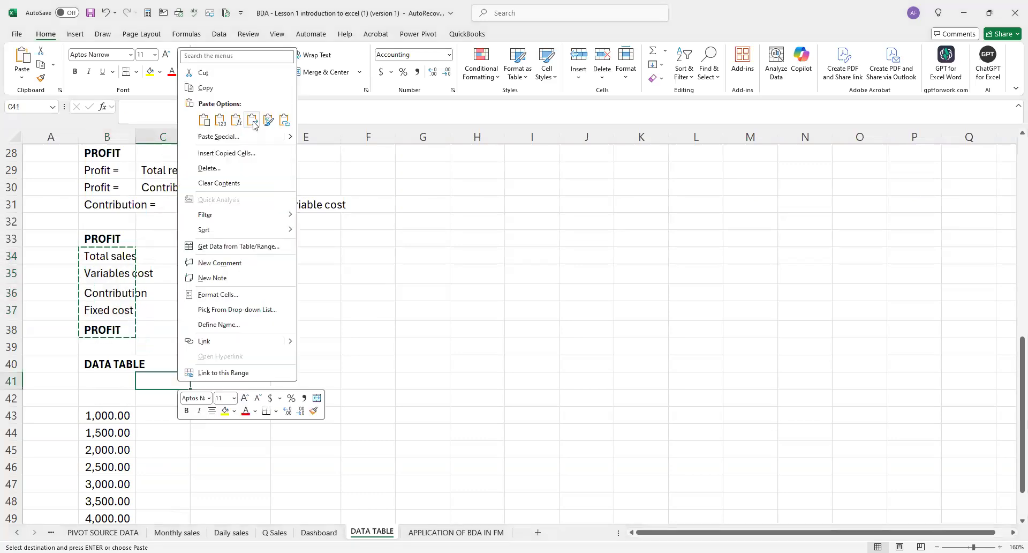
left_click(252, 120)
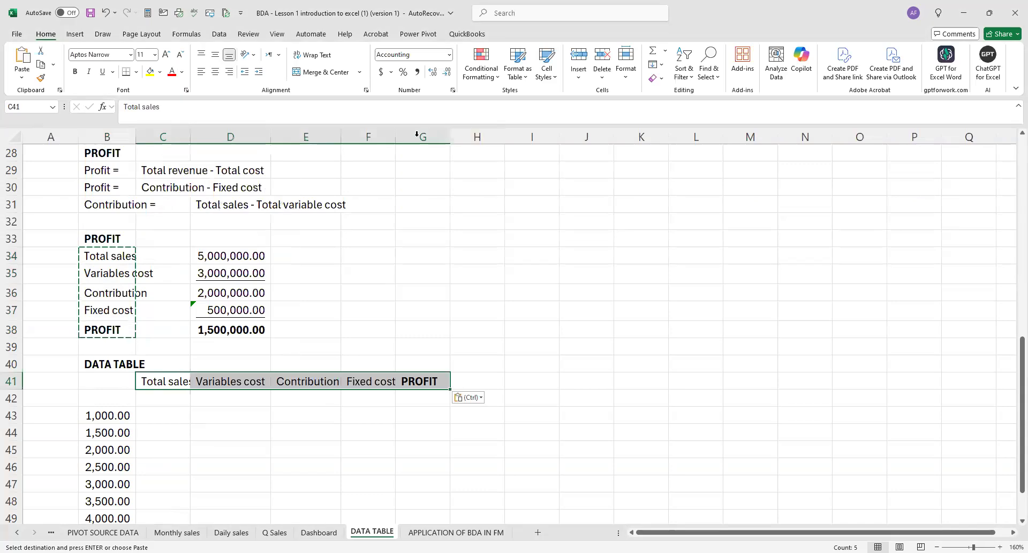
Widen columns C to F to fit the data table headings and make the headings in C41:G41 bold.
left_click_drag(399, 132, 399, 132)
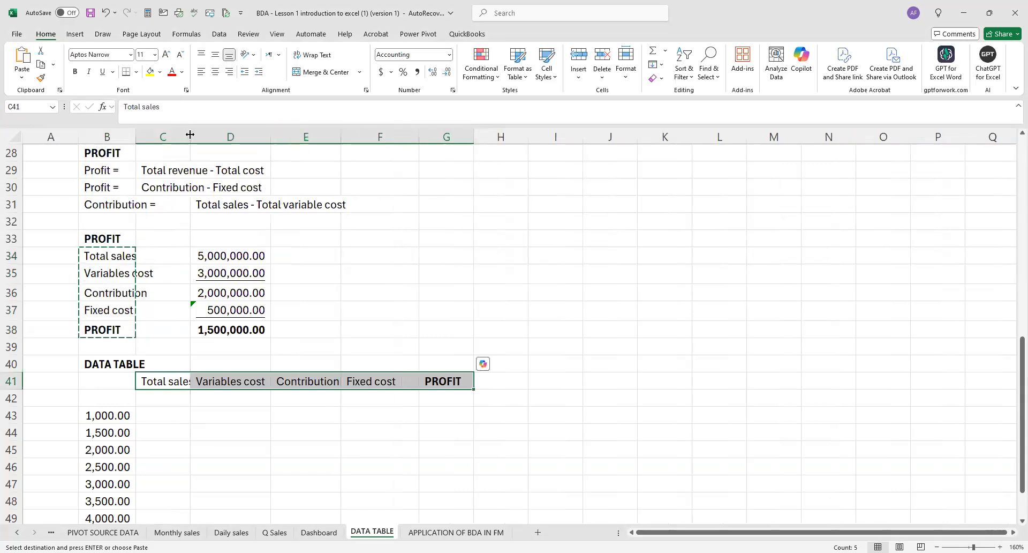
left_click_drag(277, 141, 290, 141)
left_click_drag(218, 381, 494, 381)
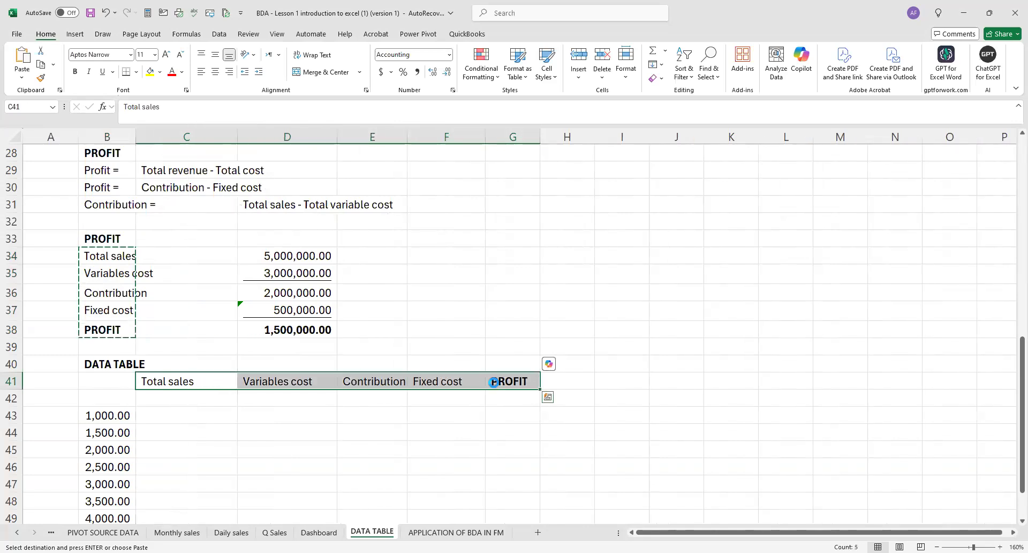
key("ctrl+b")
left_click(453, 429)
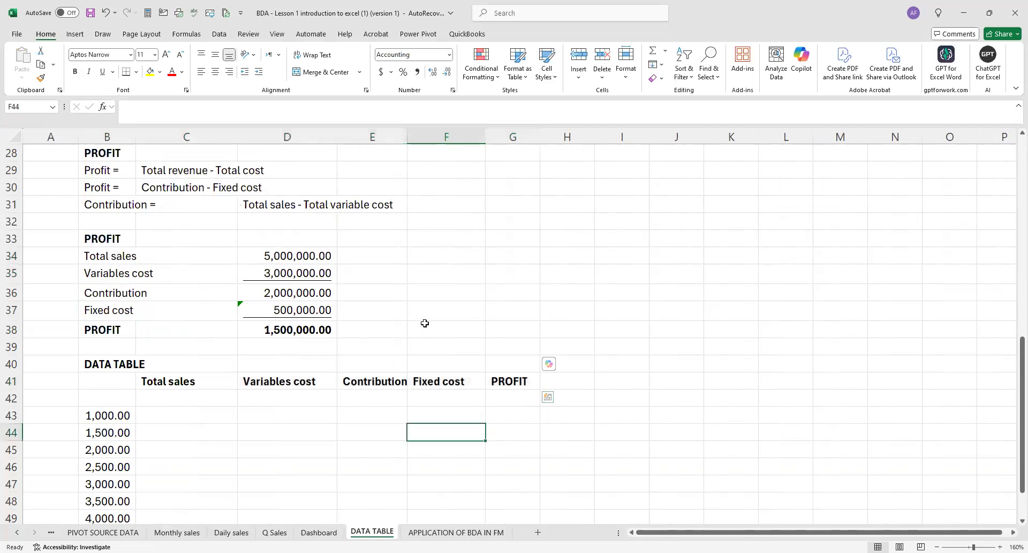
left_click_drag(415, 131, 440, 131)
Clear the headings in C41:G41 and paste the labels from B34:C38 transposed at C41 again.
left_click_drag(150, 381, 563, 375)
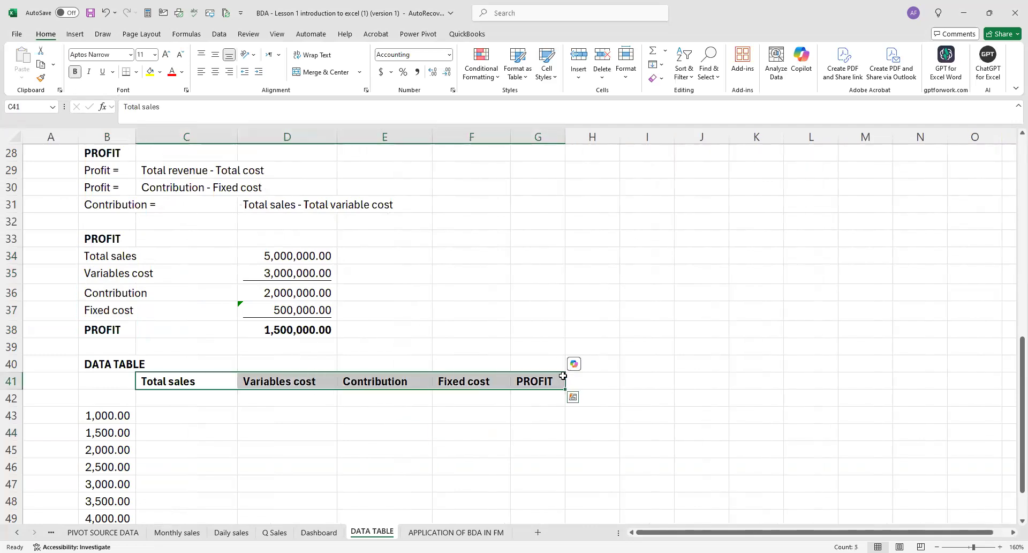
key("Delete")
left_click(555, 282)
left_click_drag(83, 259, 137, 324)
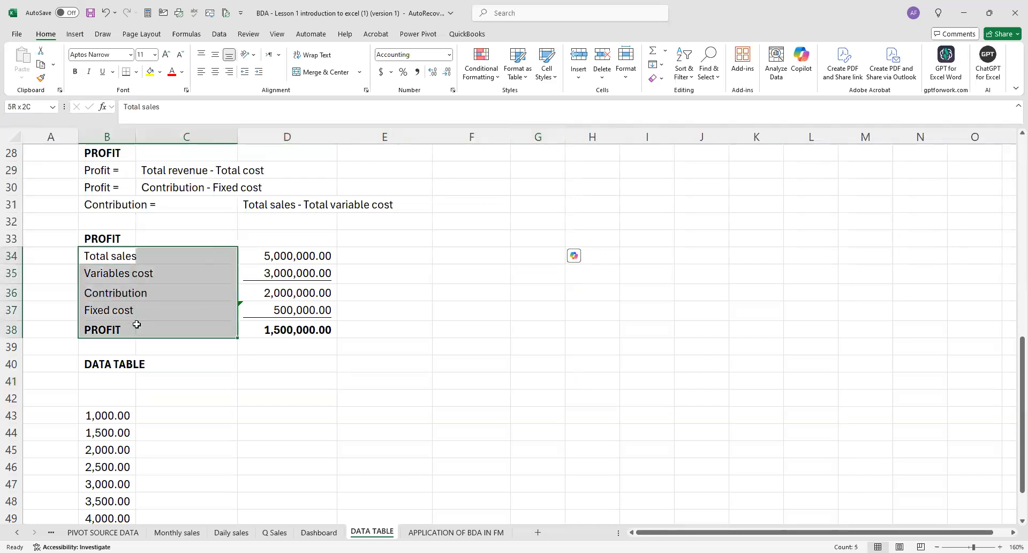
key("ctrl+c")
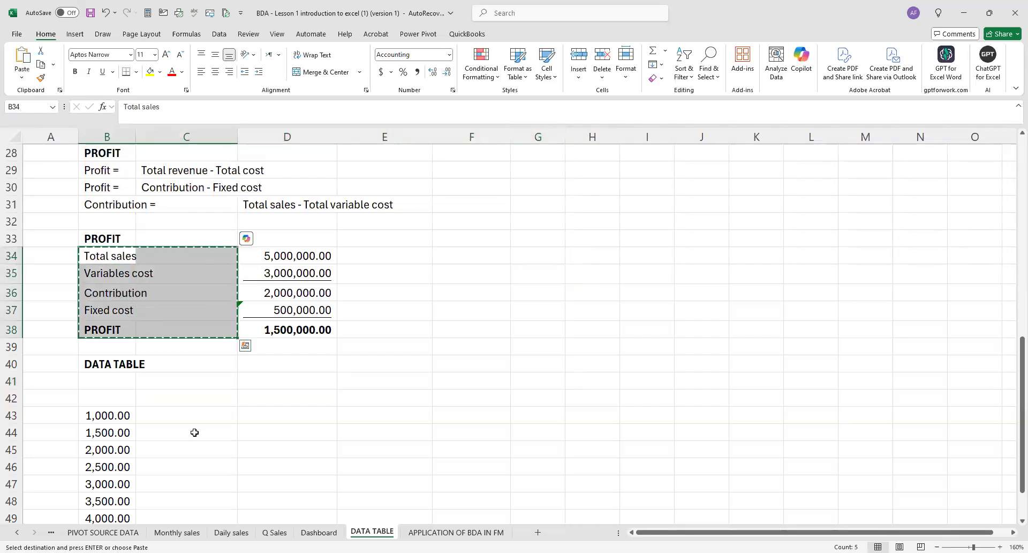
left_click(195, 381)
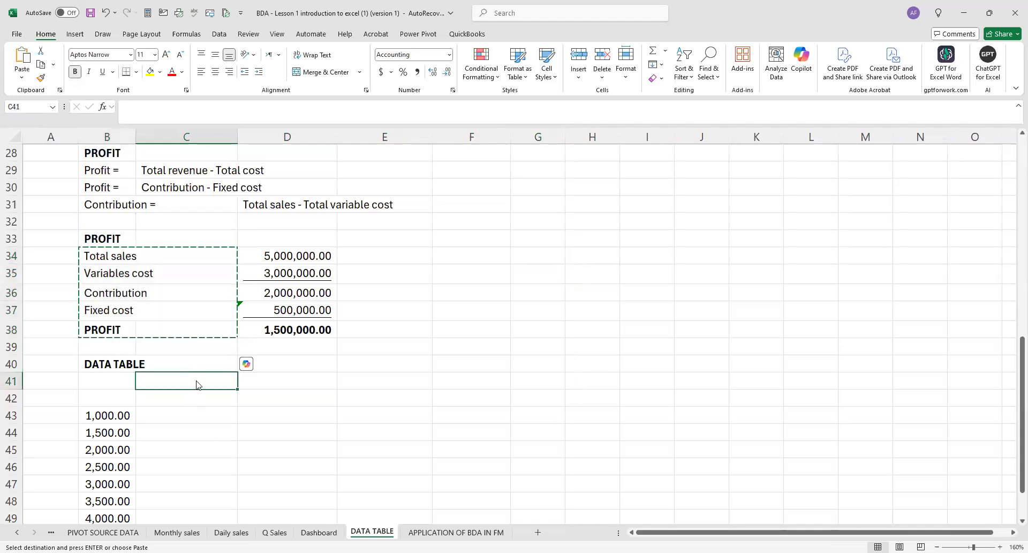
right_click(197, 384)
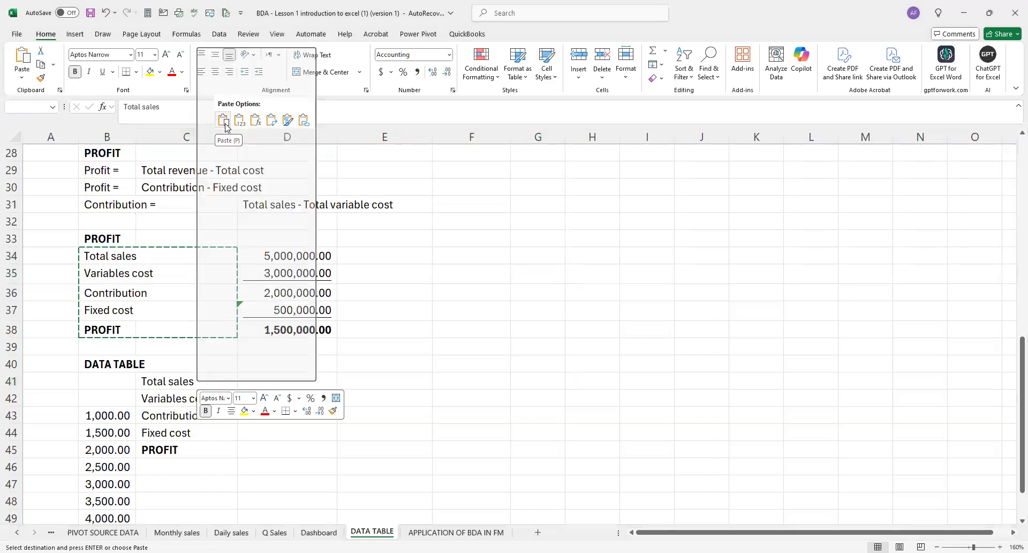
left_click(275, 126)
left_click(412, 439)
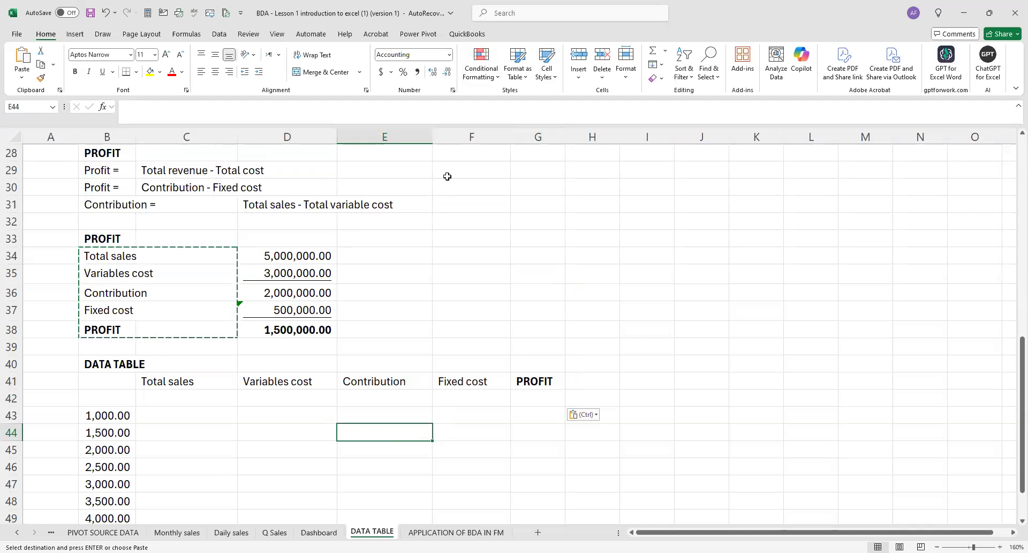
Delete the re-pasted headings from C41:G41.
left_click(436, 289)
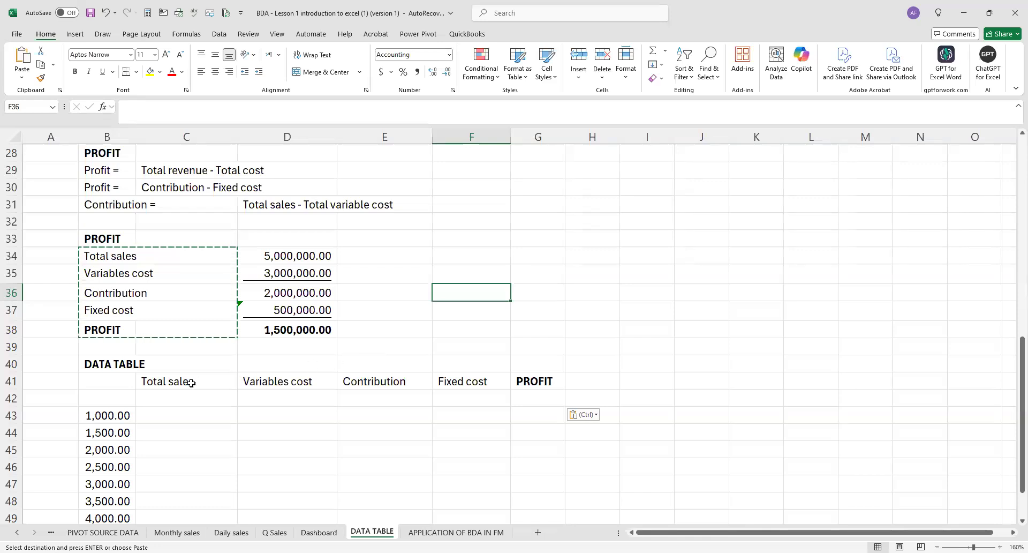
left_click_drag(214, 382, 563, 381)
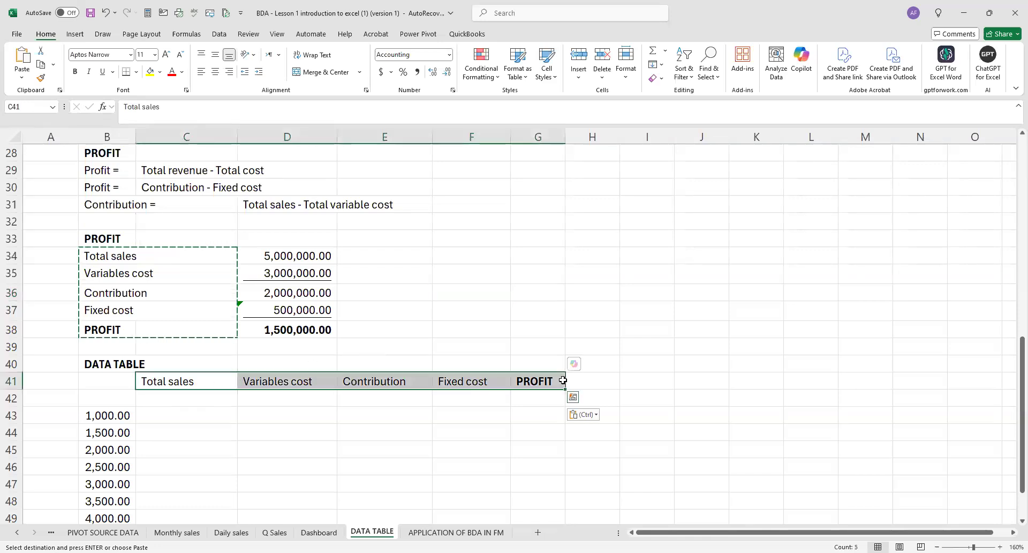
key("Delete")
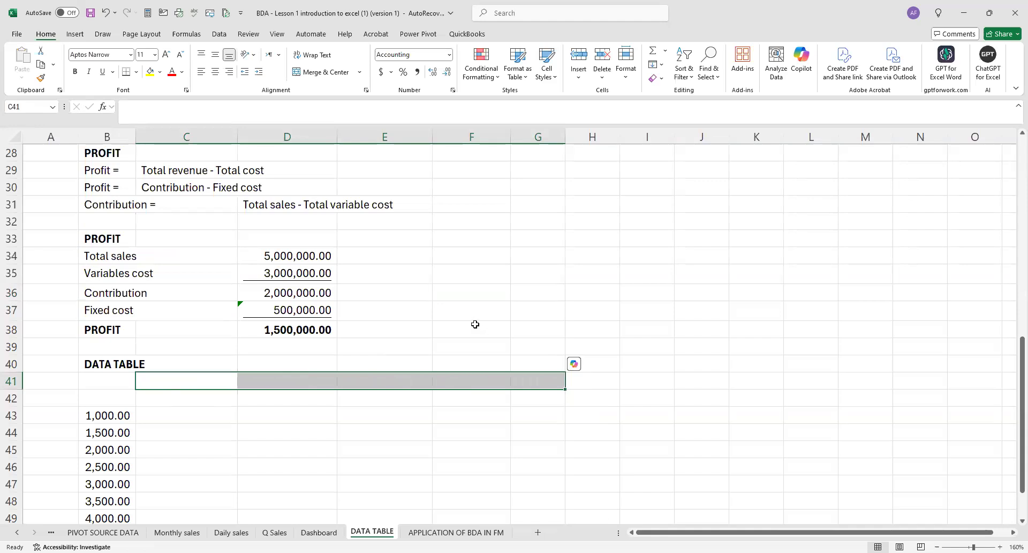
left_click(435, 338)
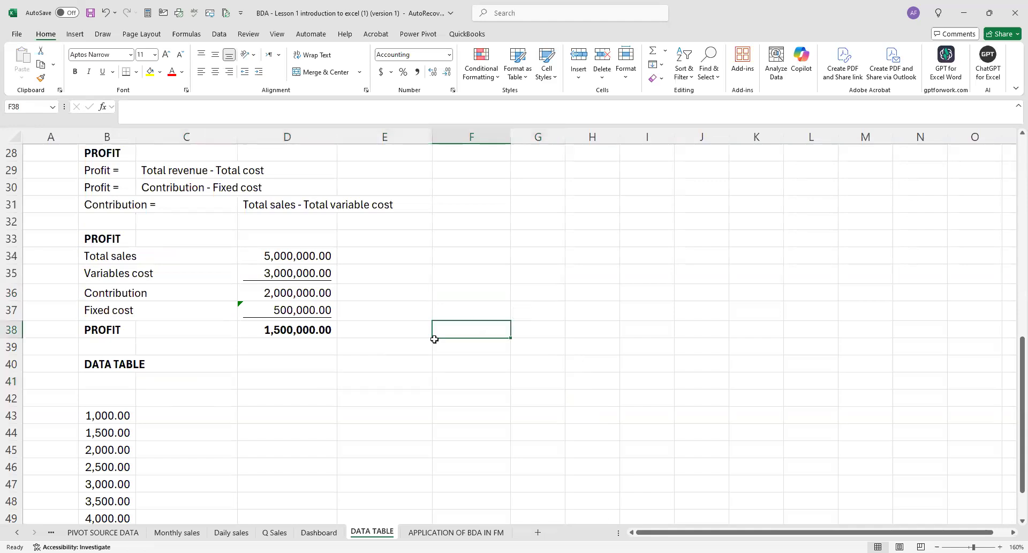
Compare the student levels in B43:B51 with the original list further up and check how its levels are calculated.
scroll(434, 339, "down", 1)
scroll(435, 339, "down", 1)
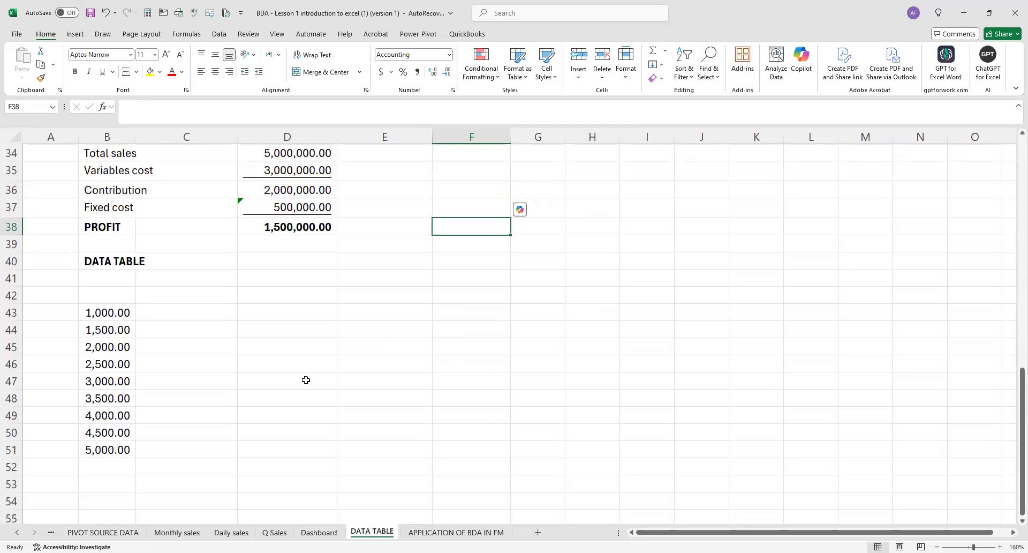
left_click_drag(122, 312, 122, 450)
scroll(137, 257, "up", 5)
scroll(137, 257, "up", 3)
left_click(122, 256)
scroll(184, 416, "down", 9)
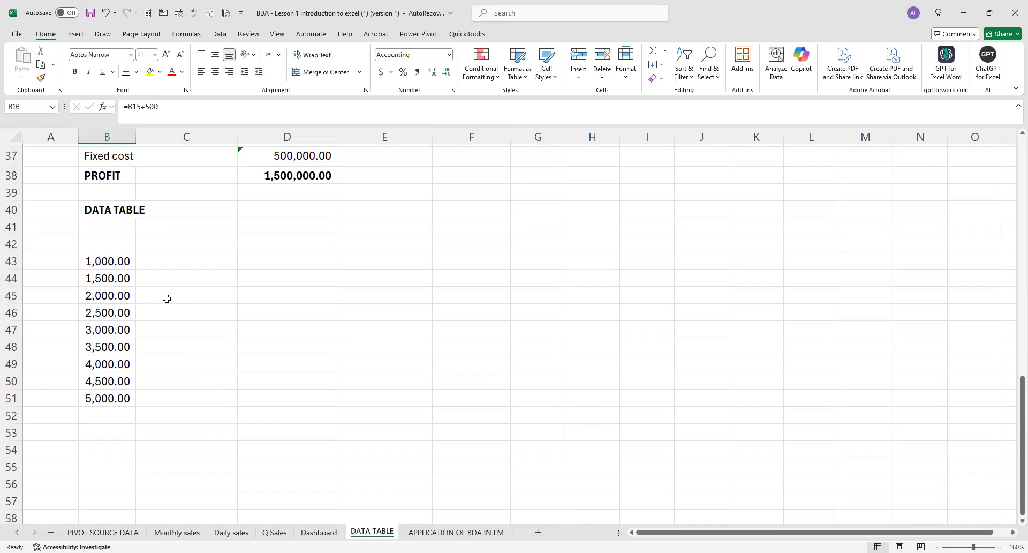
scroll(229, 331, "up", 2)
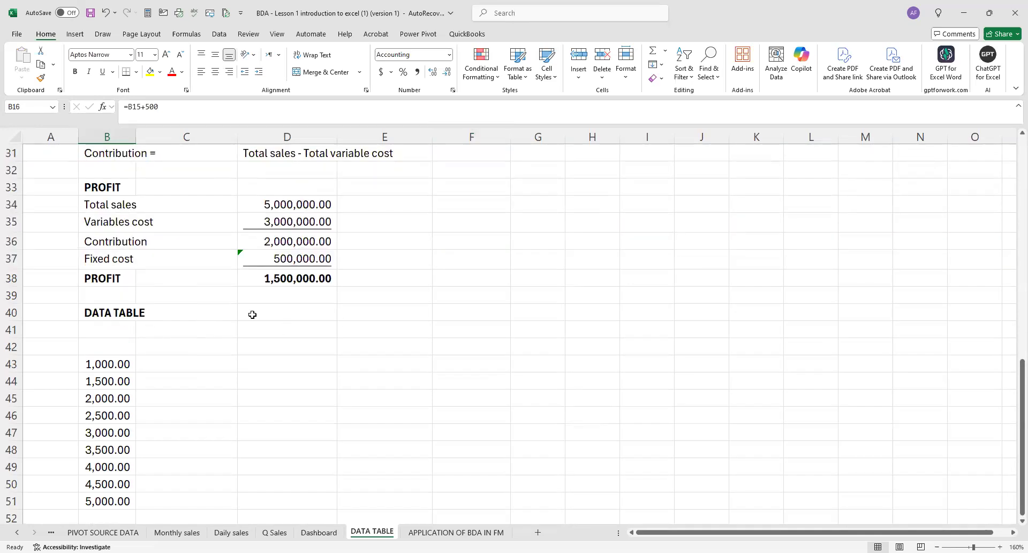
scroll(118, 293, "up", 2)
Copy only the labels in B34:B38 and paste them transposed as the data table's headings in C41:G41.
left_click_drag(110, 308, 154, 379)
key("ctrl+c")
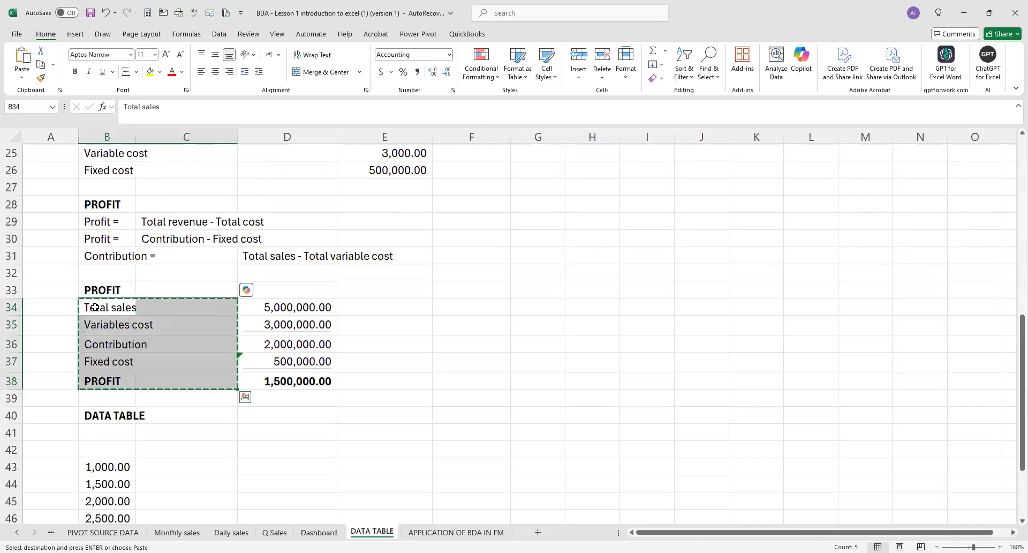
left_click(111, 389, "shift")
key("ctrl+c")
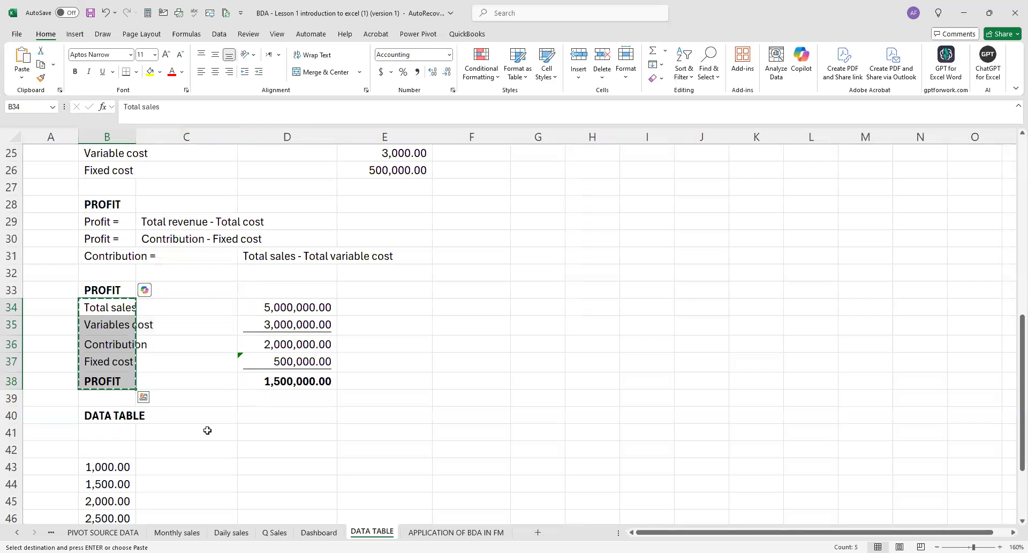
scroll(199, 381, "down", 1)
left_click(197, 380)
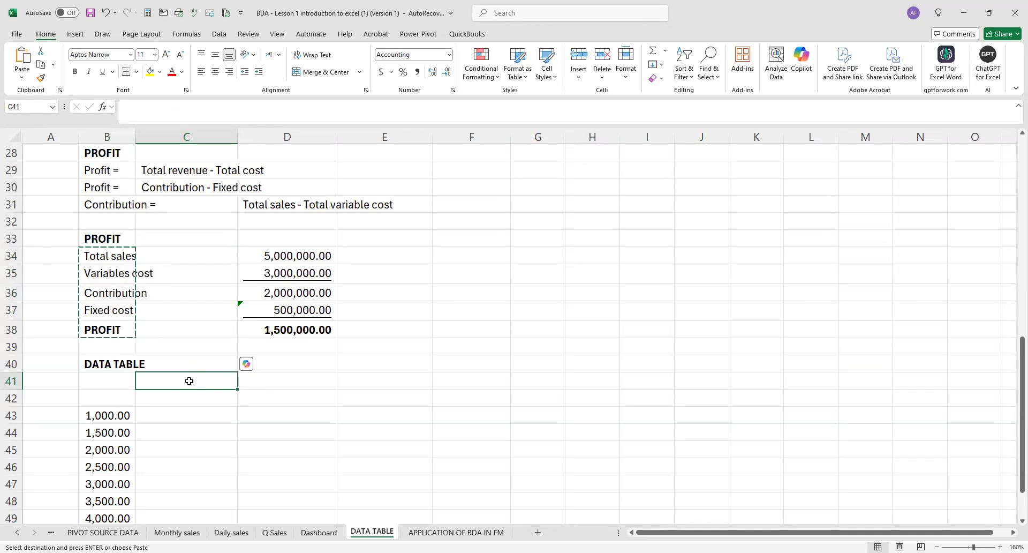
right_click(189, 385)
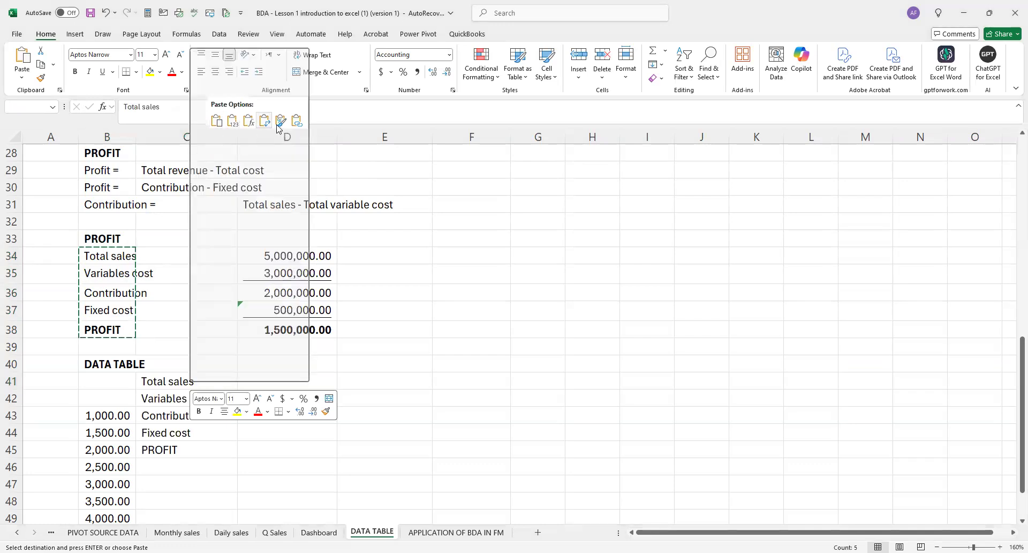
left_click(265, 120)
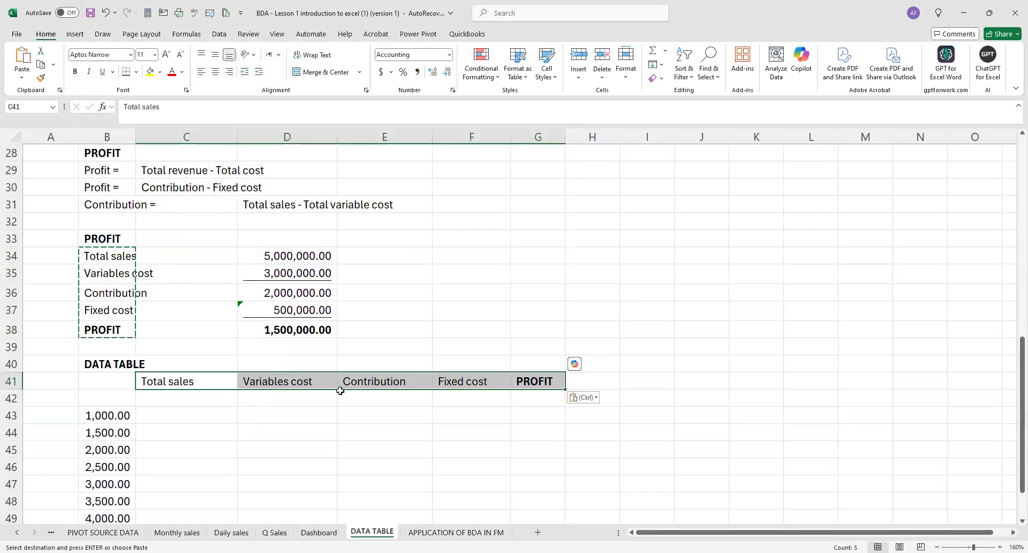
scroll(382, 337, "down", 2)
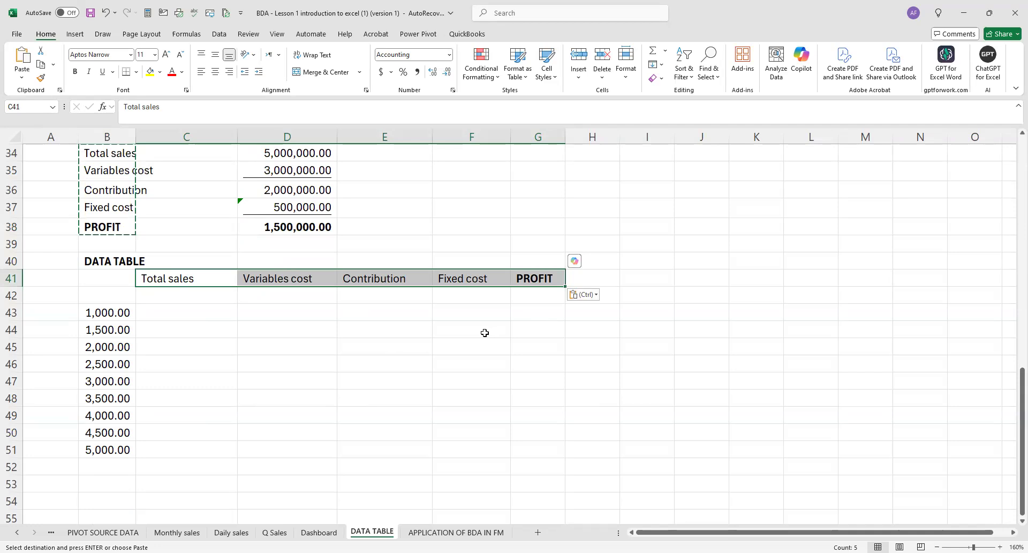
left_click(485, 333)
scroll(306, 259, "up", 2)
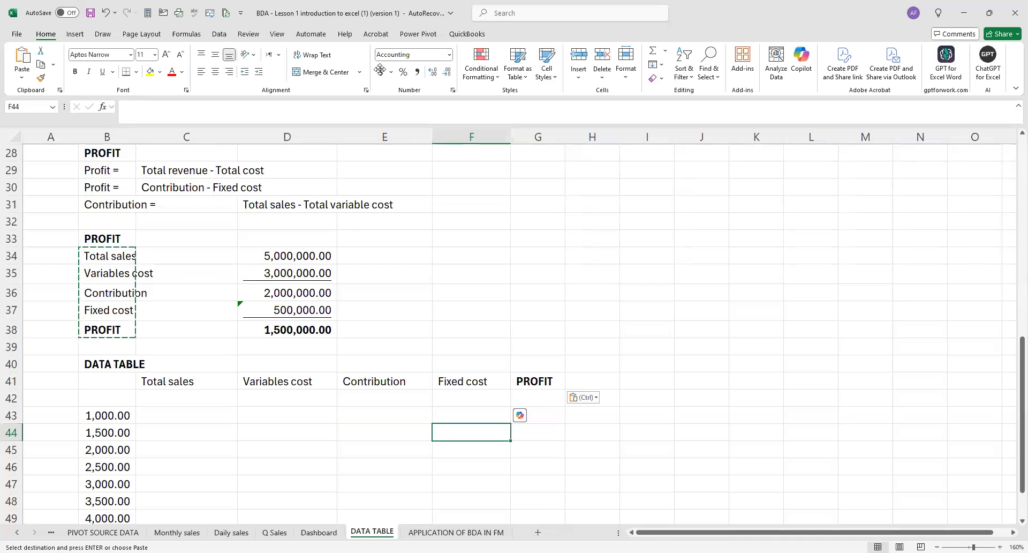
left_click(201, 399)
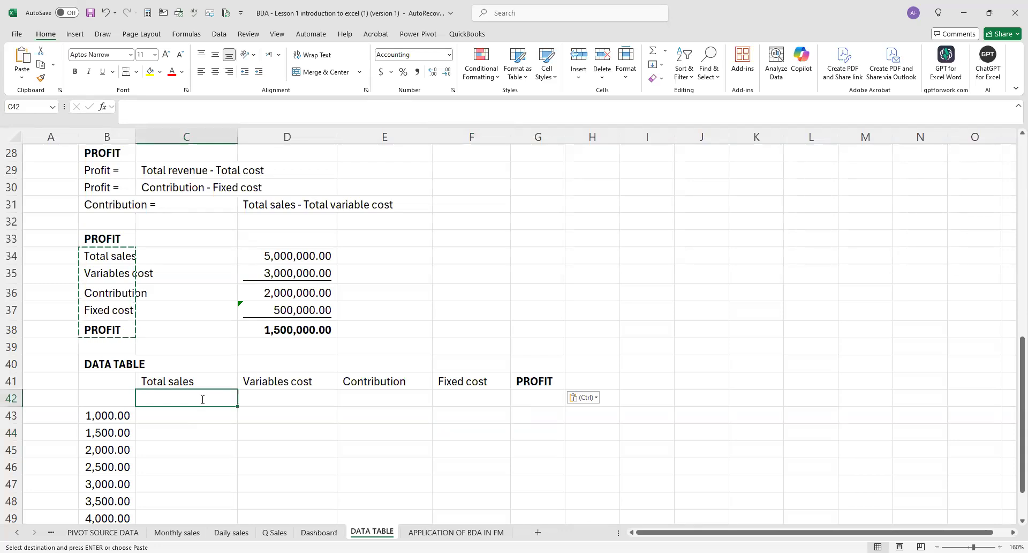
Link the data table's Total sales cell C42 to D34 and its Variables cost cell D42 to D35.
type("=")
left_click(307, 253)
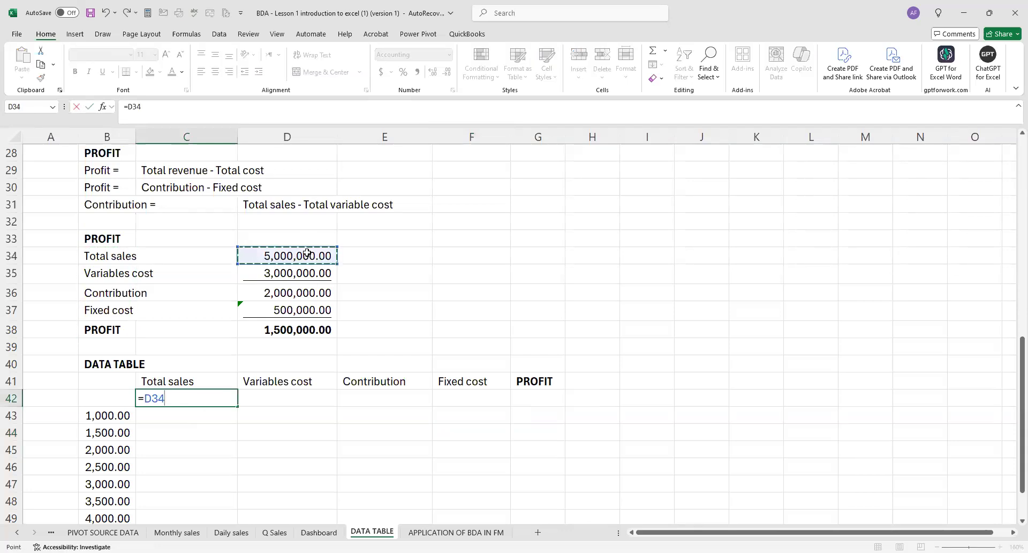
key("Return")
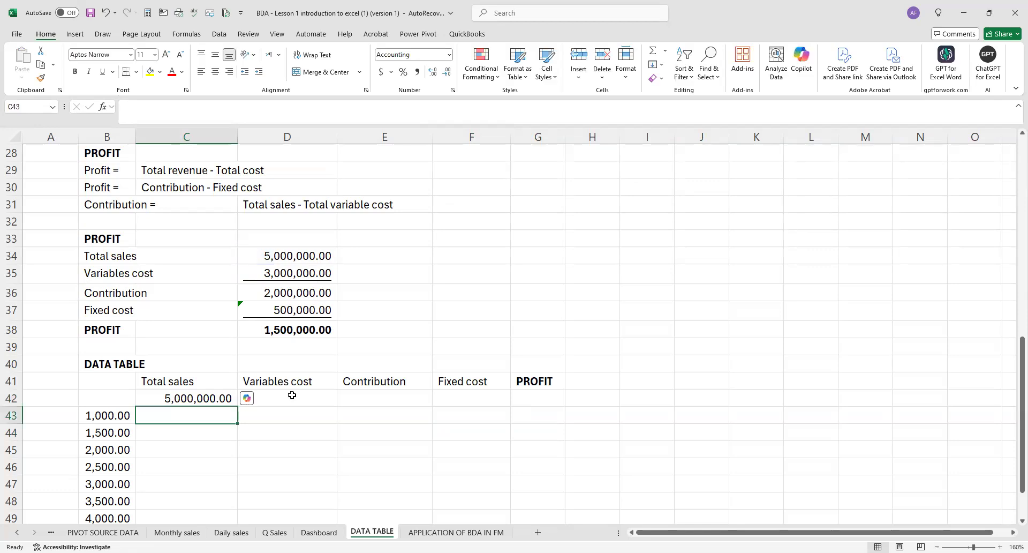
left_click(289, 383)
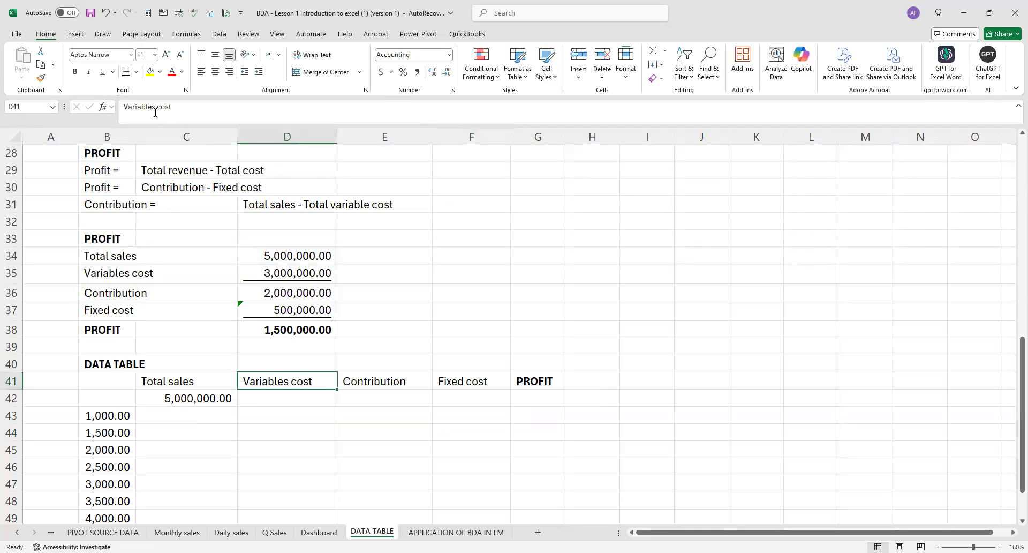
left_click(283, 398)
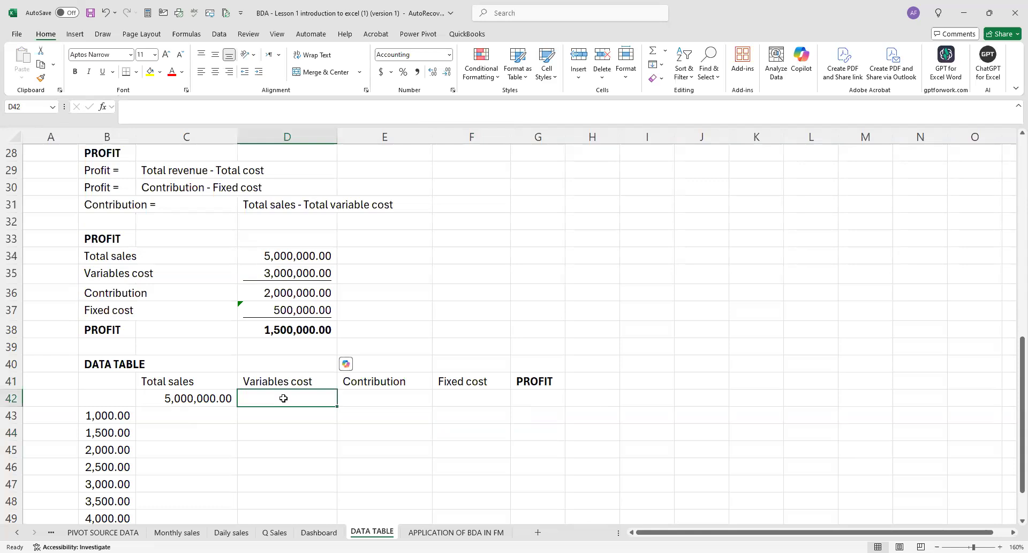
type("=")
left_click(309, 272)
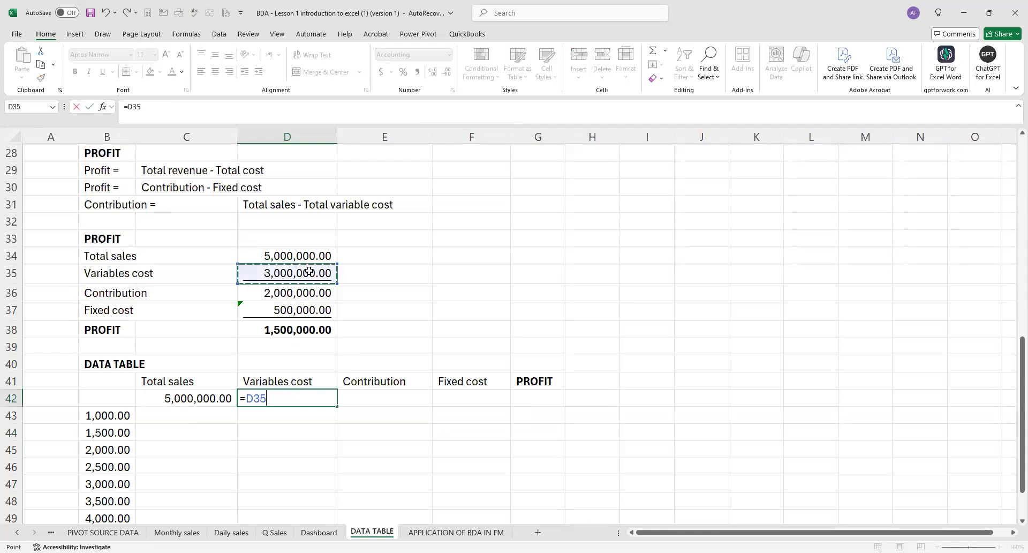
key("Return")
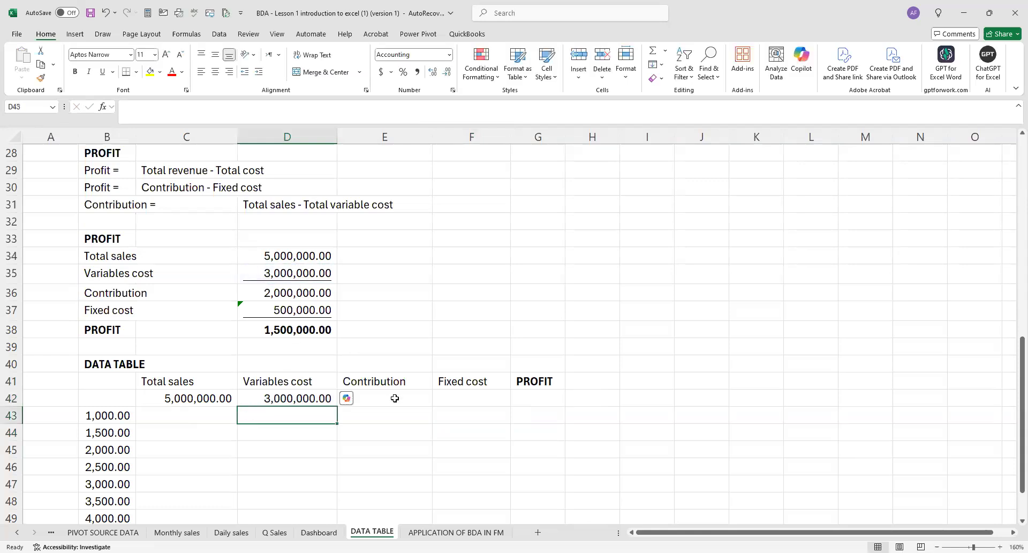
Calculate the data table's Contribution in E42 with the formula =C42-D42.
left_click(394, 398)
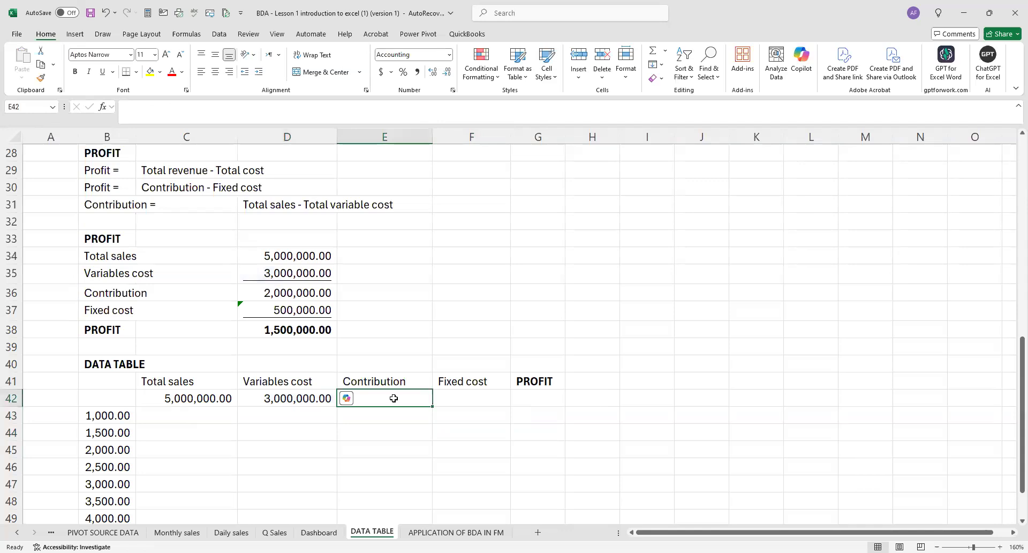
type("=")
left_click(204, 398)
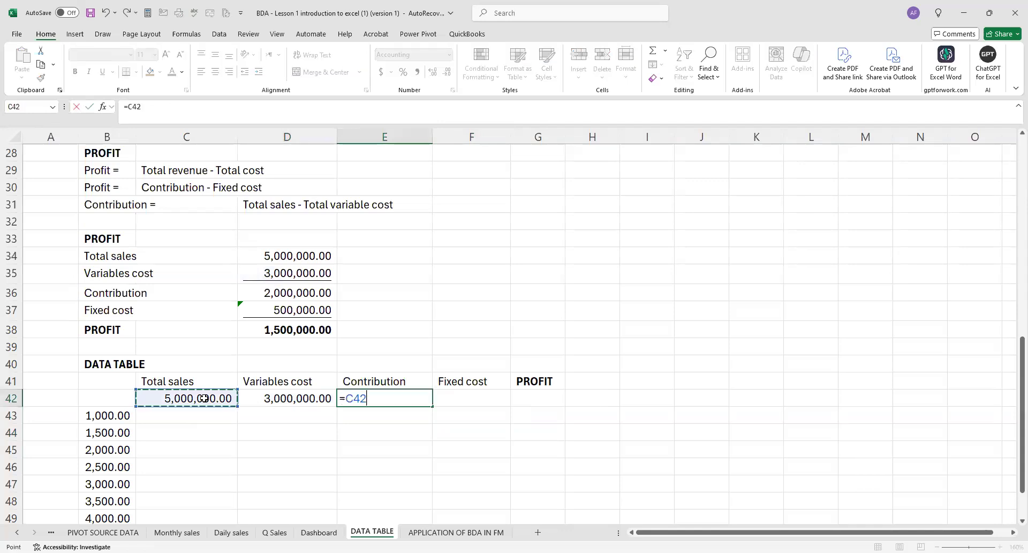
type("-")
left_click(252, 400)
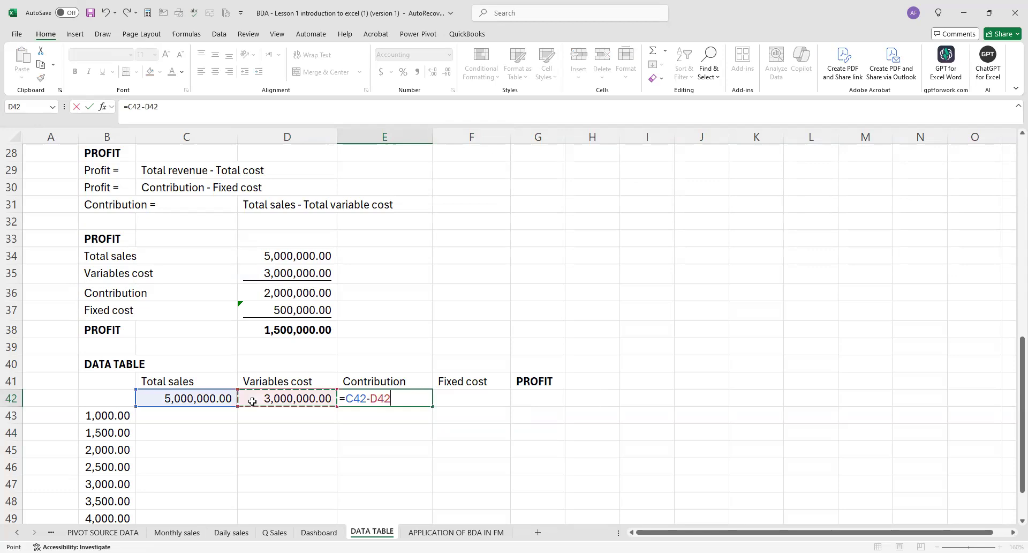
key("Return")
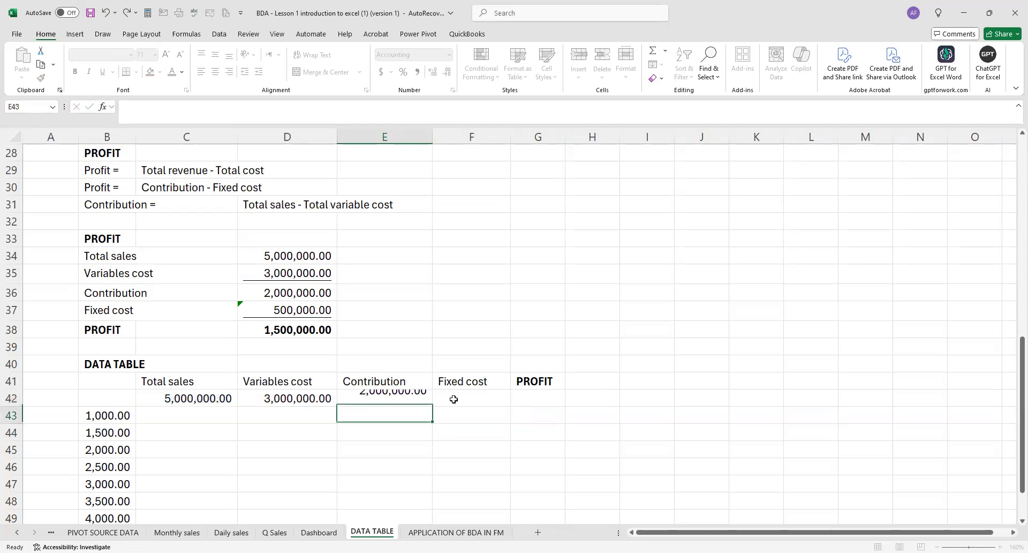
Link the Fixed cost cell F42 to D37 and calculate PROFIT in G42 as =E42-F42.
left_click(479, 397)
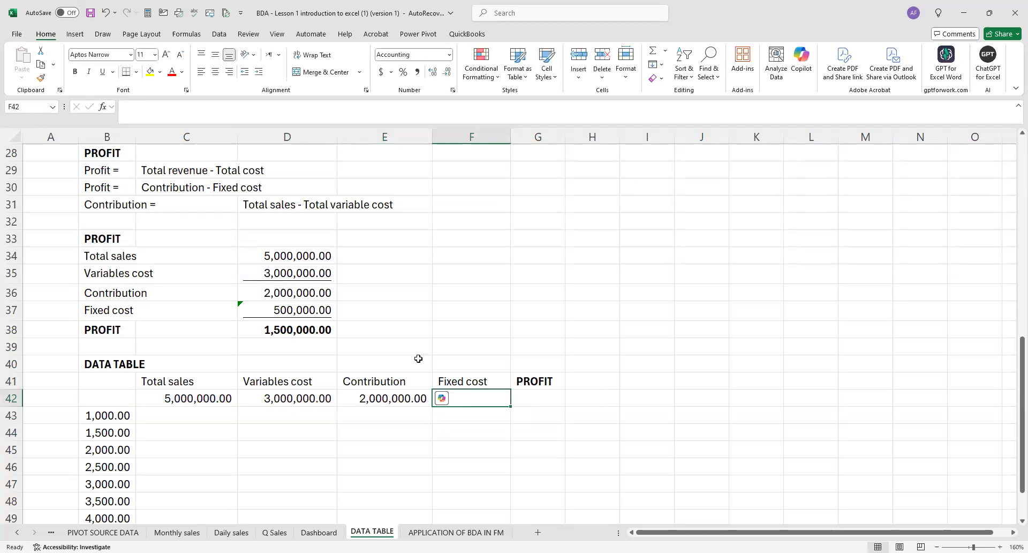
type("=")
left_click(317, 310)
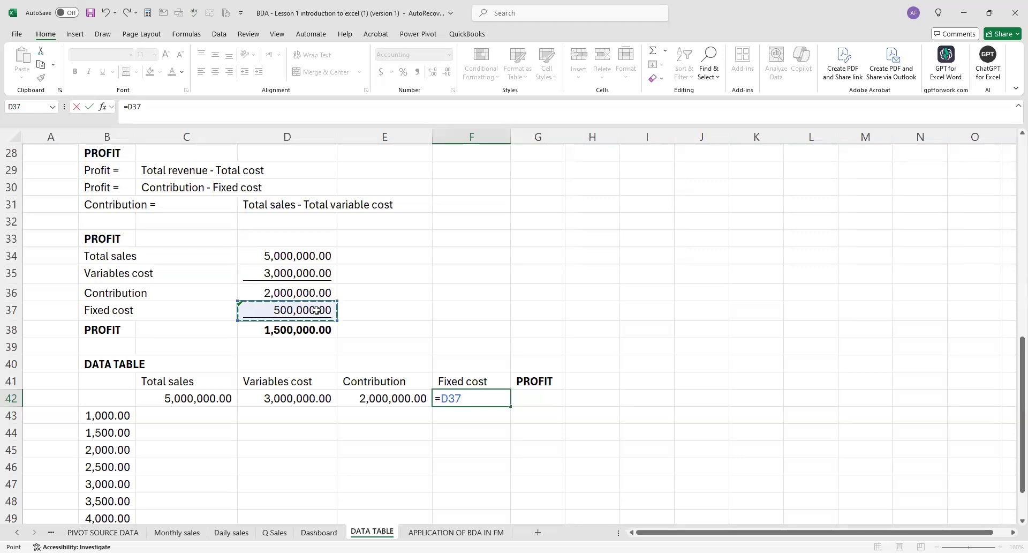
key("Return")
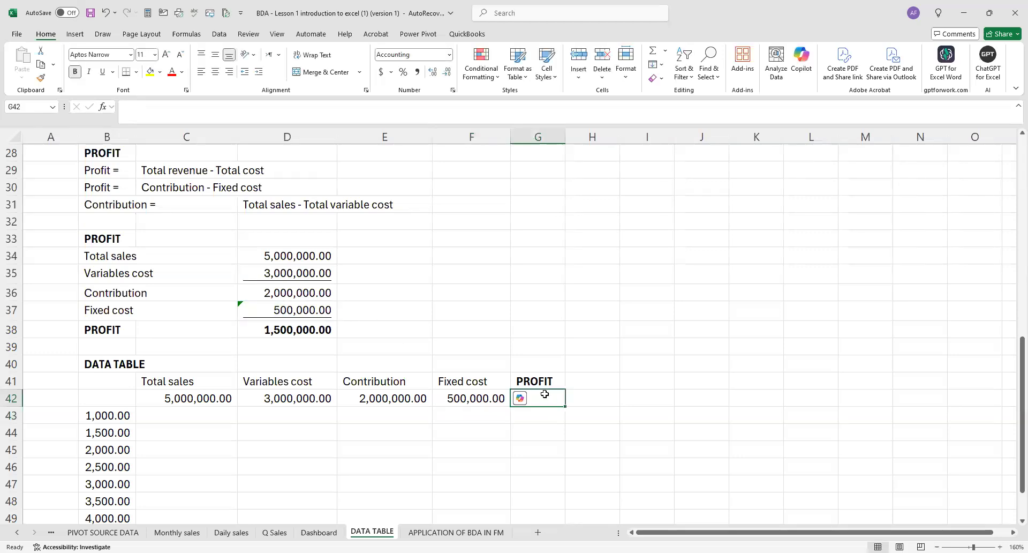
type("=")
left_click(423, 399)
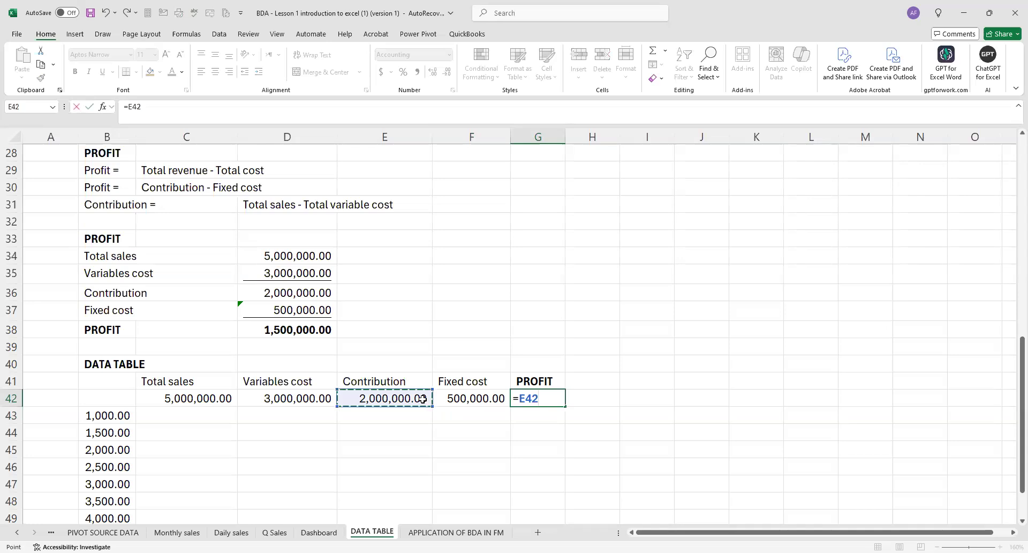
type("-")
left_click(464, 399)
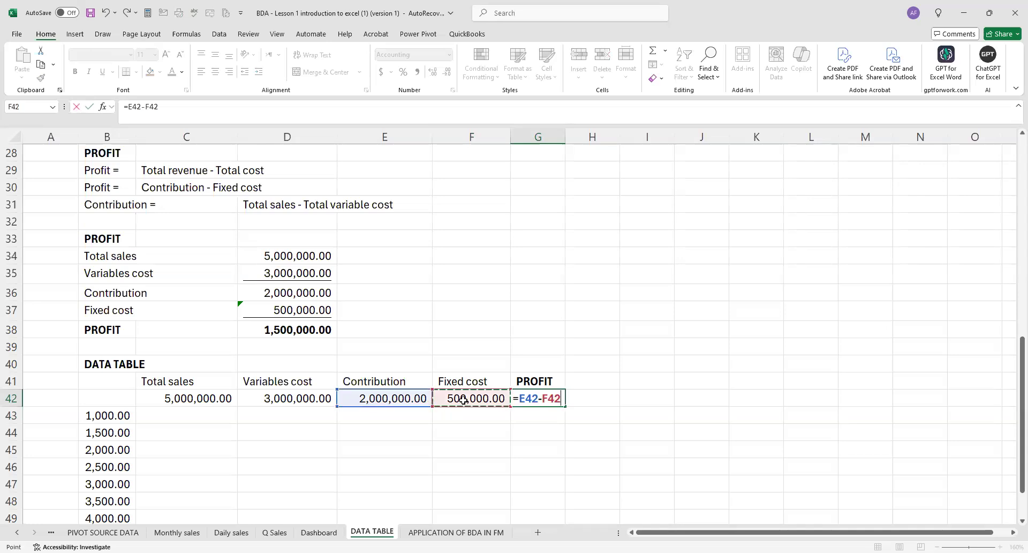
key("Return")
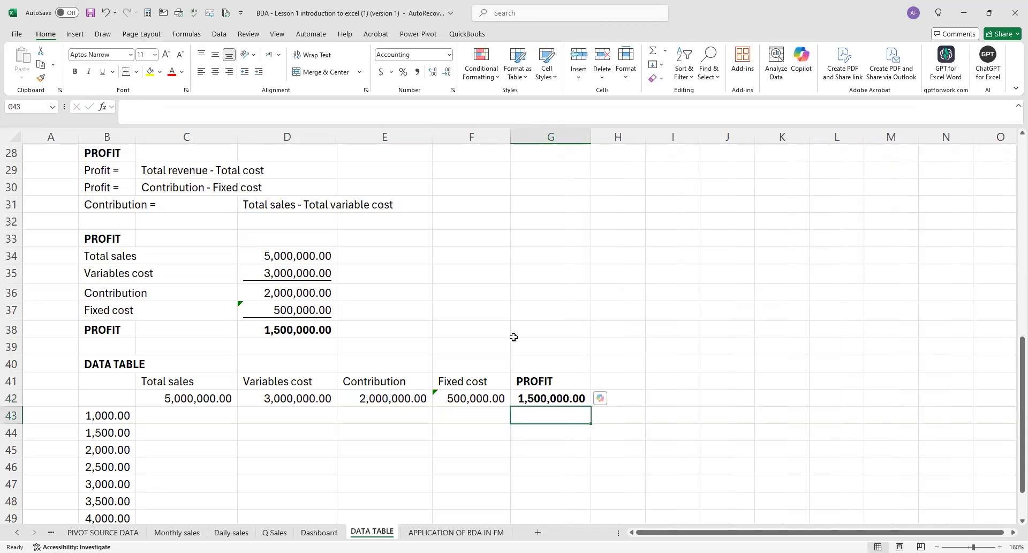
Make the data table headings in C41:G41 bold.
scroll(278, 321, "down", 3)
left_click(185, 329)
left_click_drag(292, 330, 533, 332)
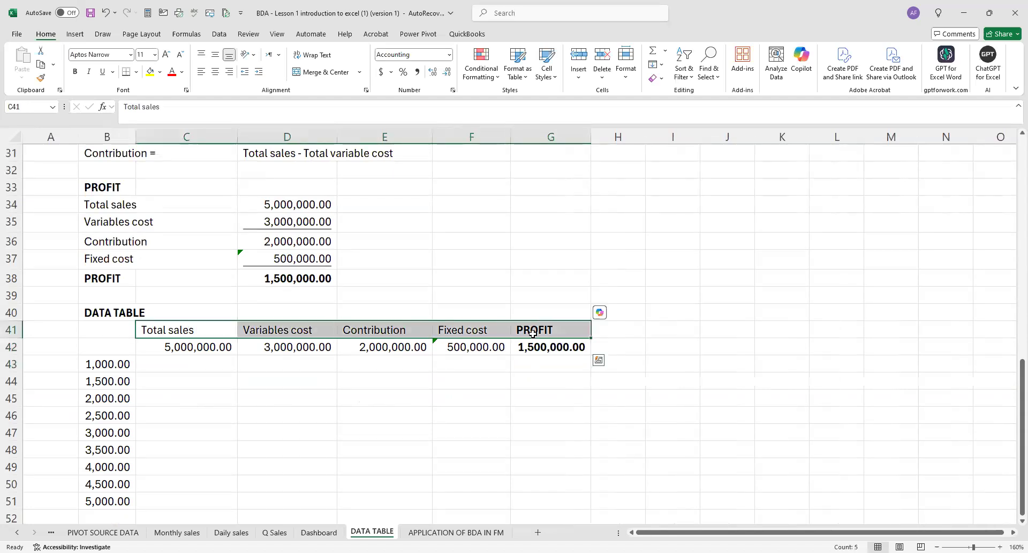
left_click(389, 401)
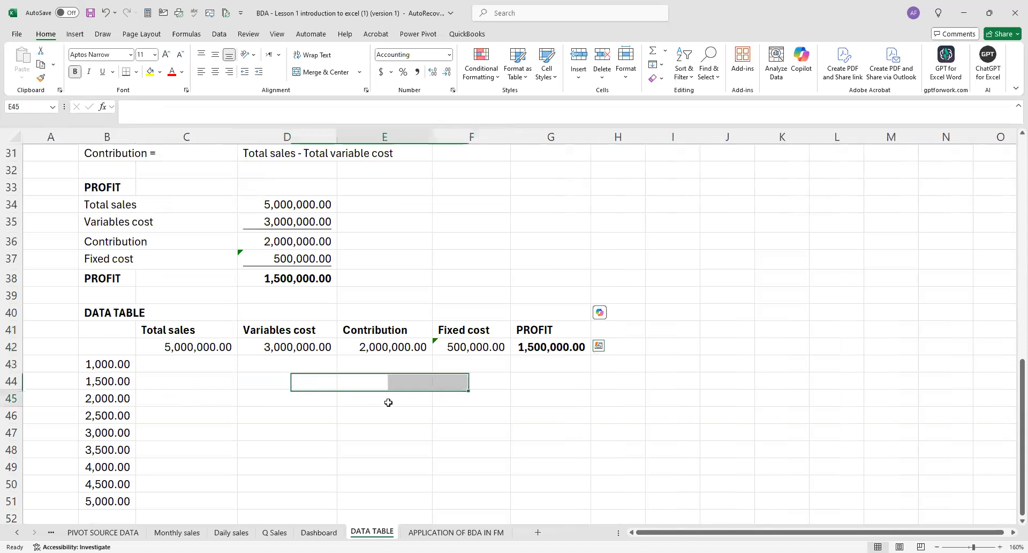
Review the data table's linked row and the student levels in B43:B51 against the profit calculation above.
scroll(370, 358, "down", 1)
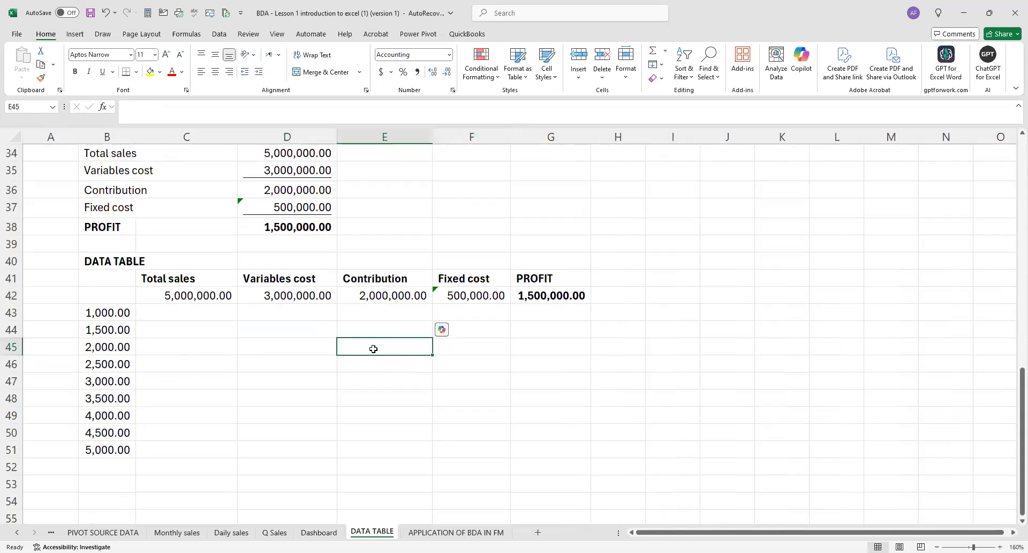
scroll(323, 277, "up", 1)
scroll(323, 277, "up", 1)
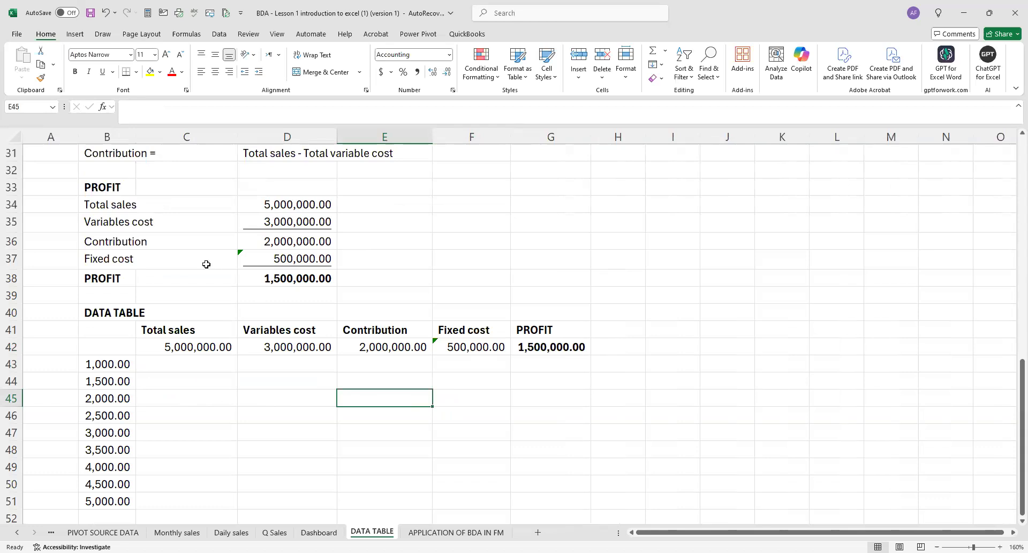
scroll(119, 364, "down", 1)
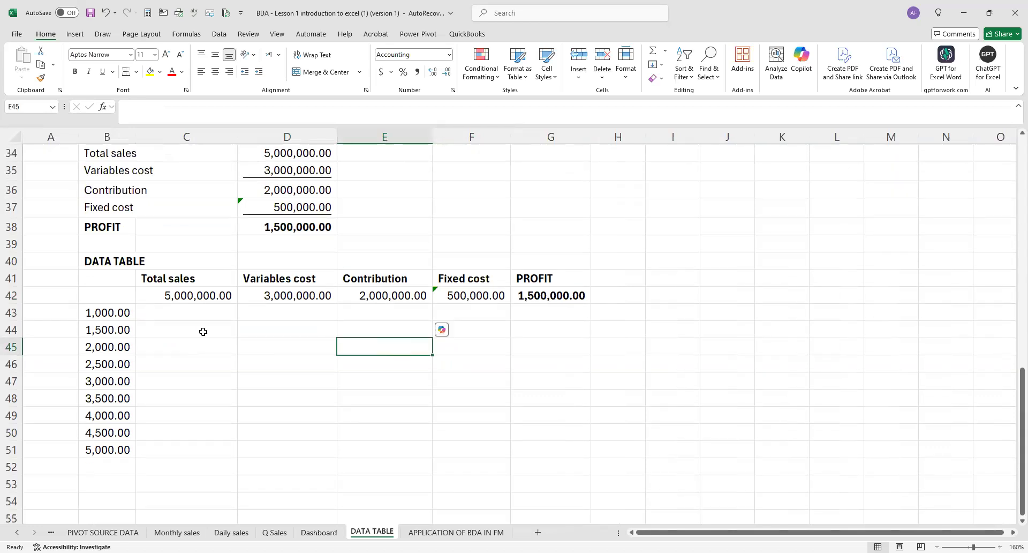
scroll(214, 321, "up", 3)
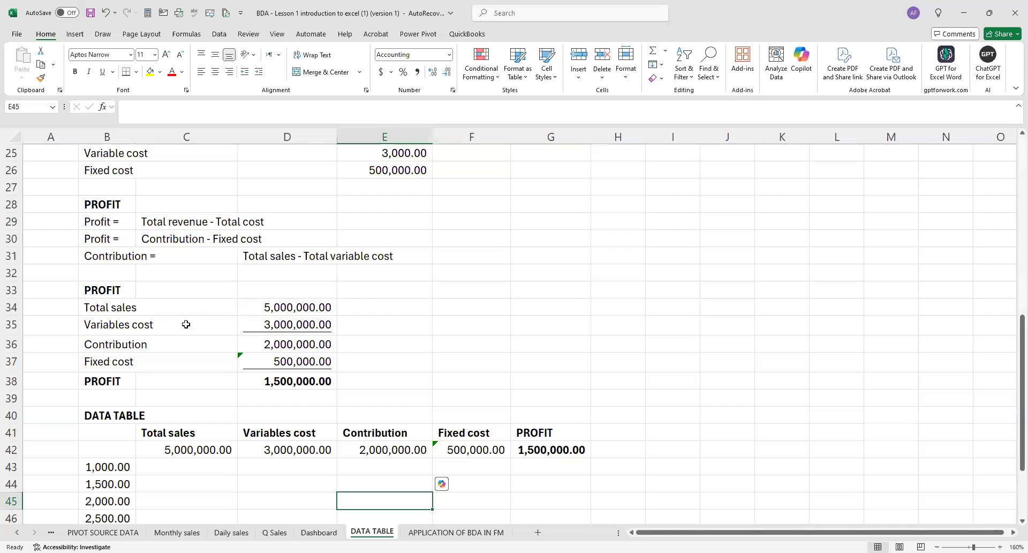
scroll(188, 325, "down", 3)
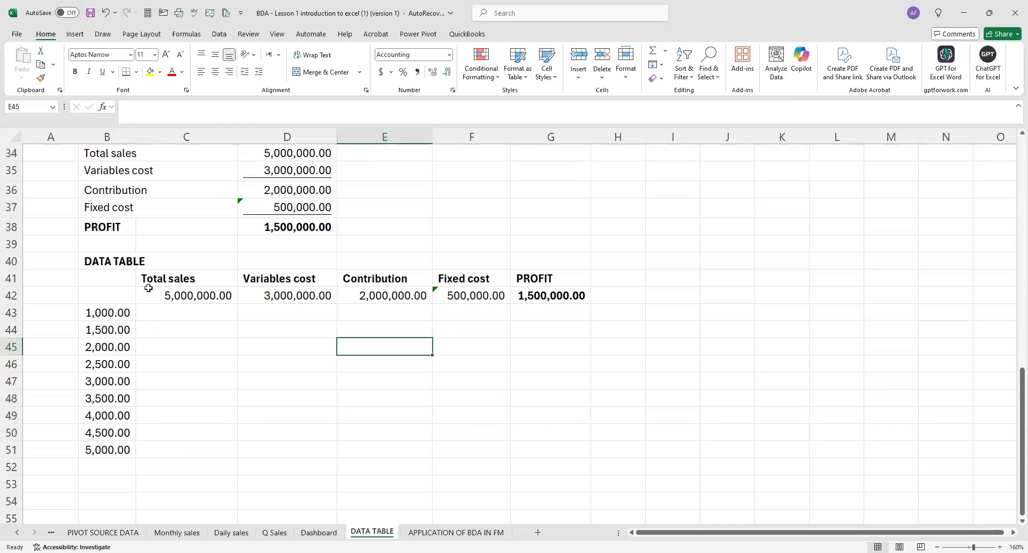
scroll(184, 309, "up", 1)
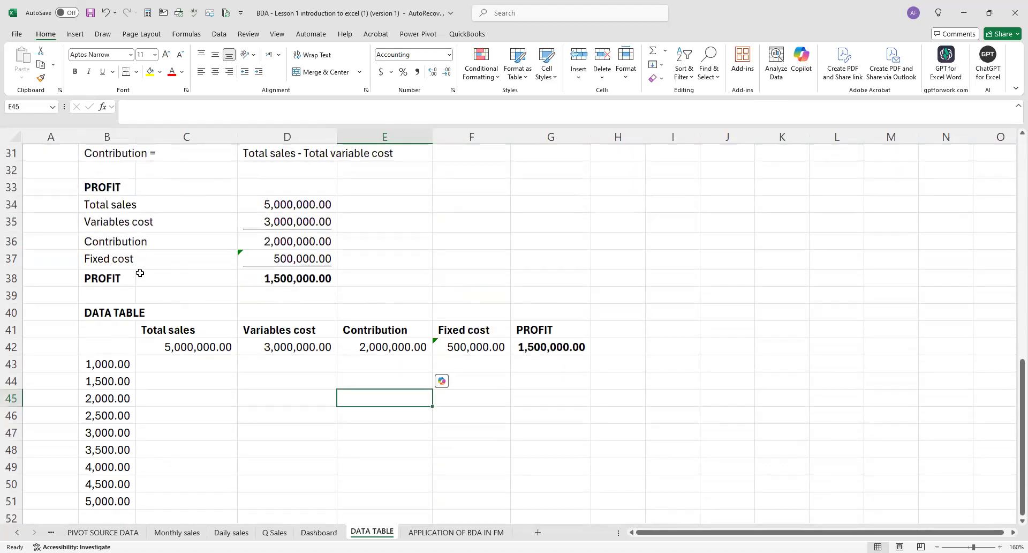
left_click_drag(119, 368, 120, 493)
scroll(291, 328, "down", 1)
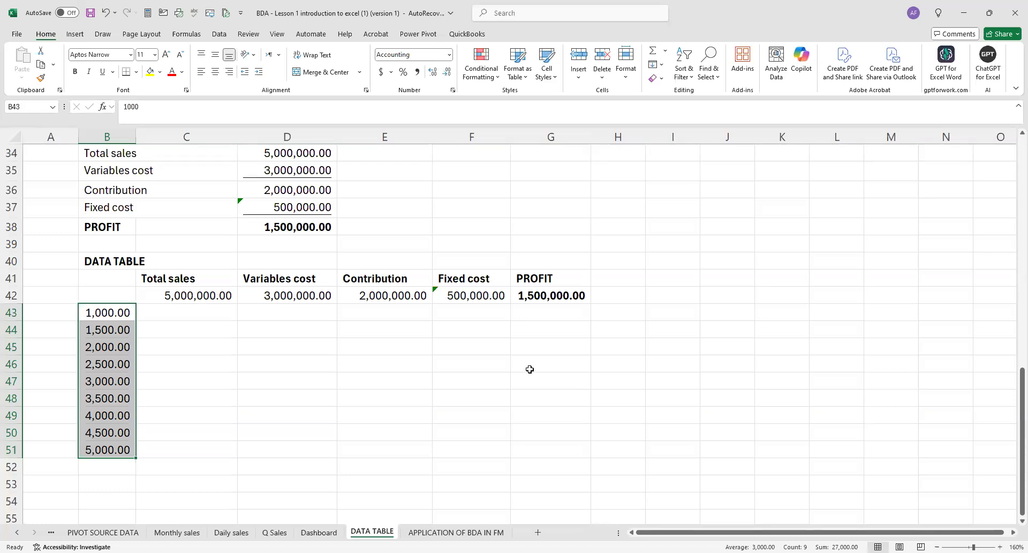
left_click(411, 366)
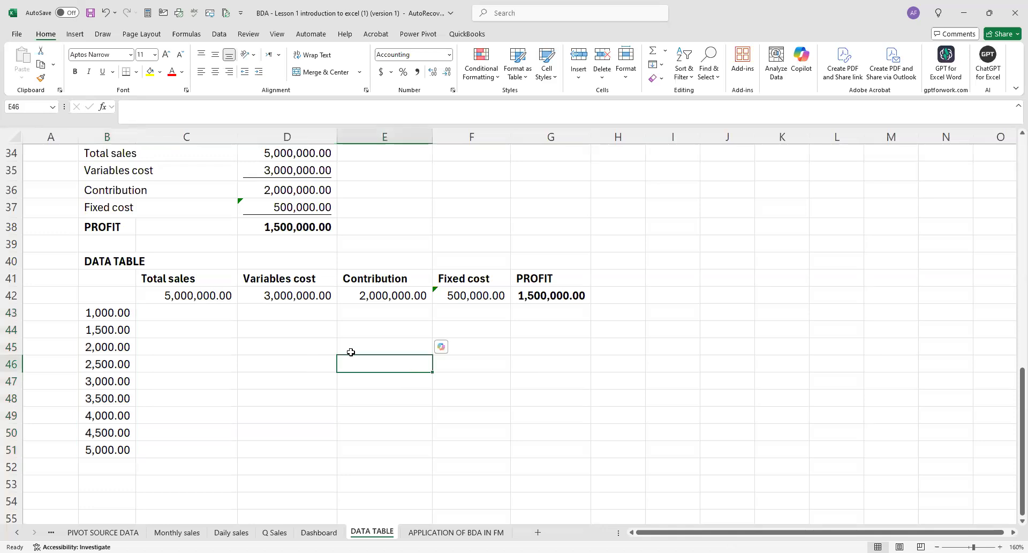
scroll(310, 355, "up", 1)
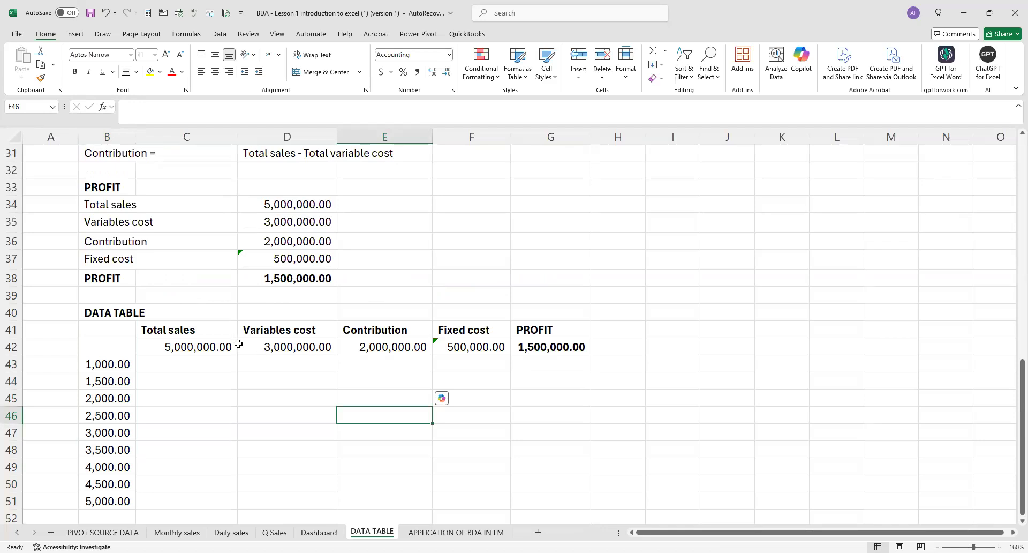
Fill the empty corner cell B42 of the data table with standard red.
left_click(118, 350)
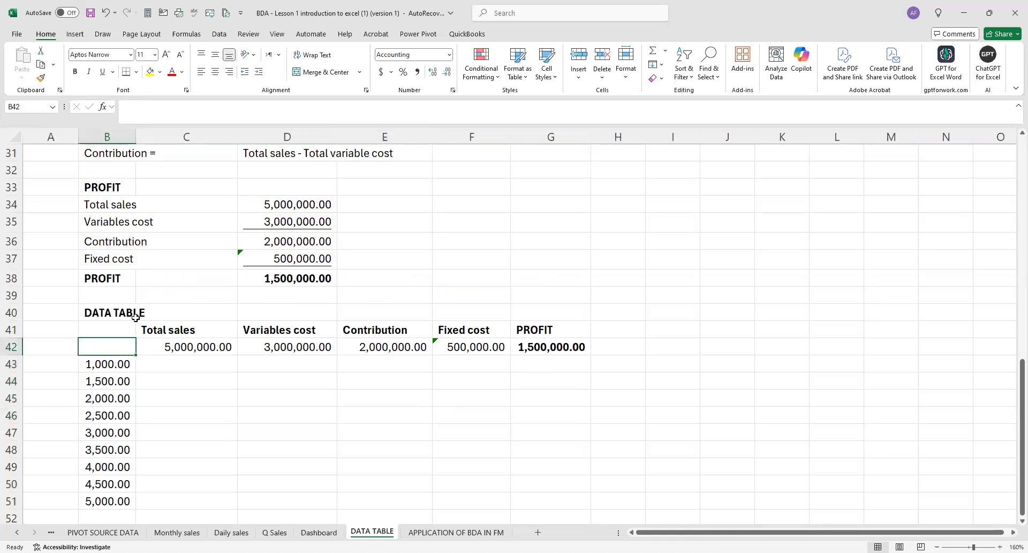
left_click(160, 74)
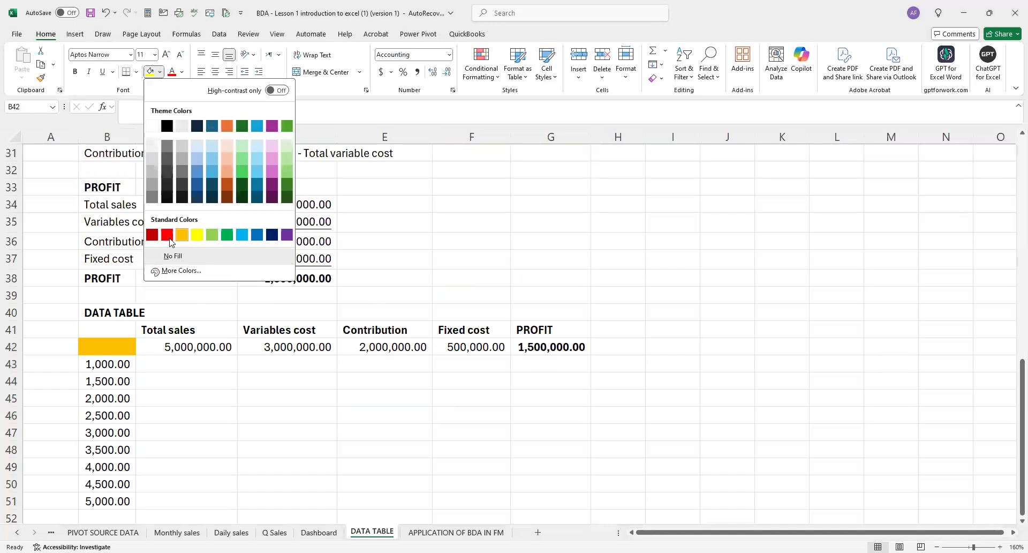
left_click(171, 413)
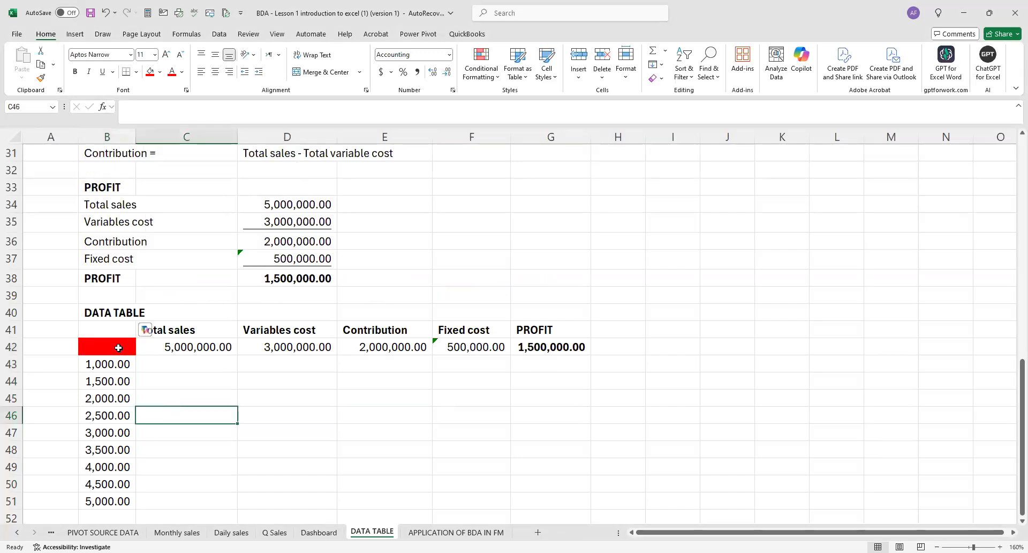
left_click(119, 348)
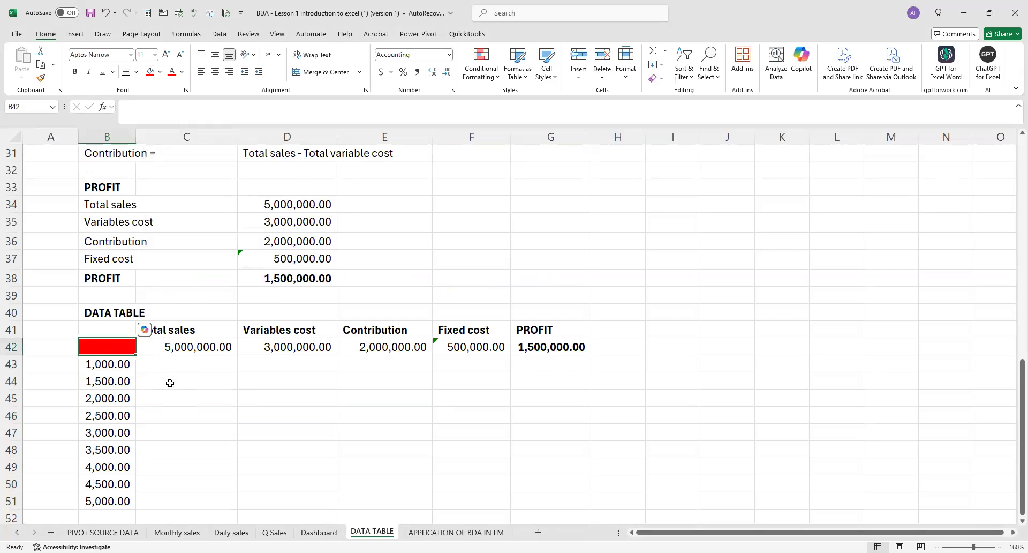
scroll(140, 329, "down", 1)
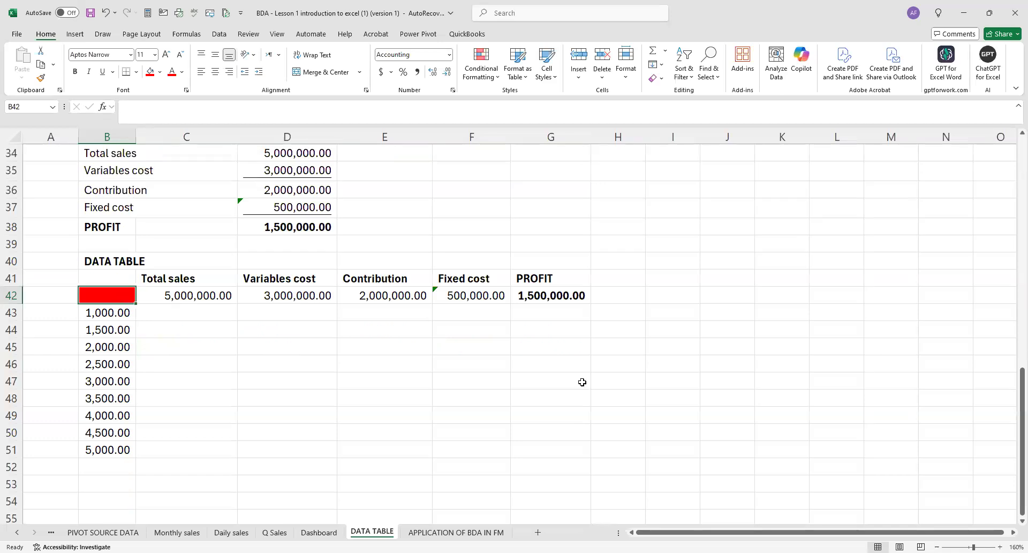
key("shift+Down")
key("shift+Down")
key("shift+Down")
key("shift+Down")
key("shift+Down")
key("shift+Down")
key("shift+Down")
key("shift+Down")
key("shift+Down")
key("shift+Down")
key("shift+Right")
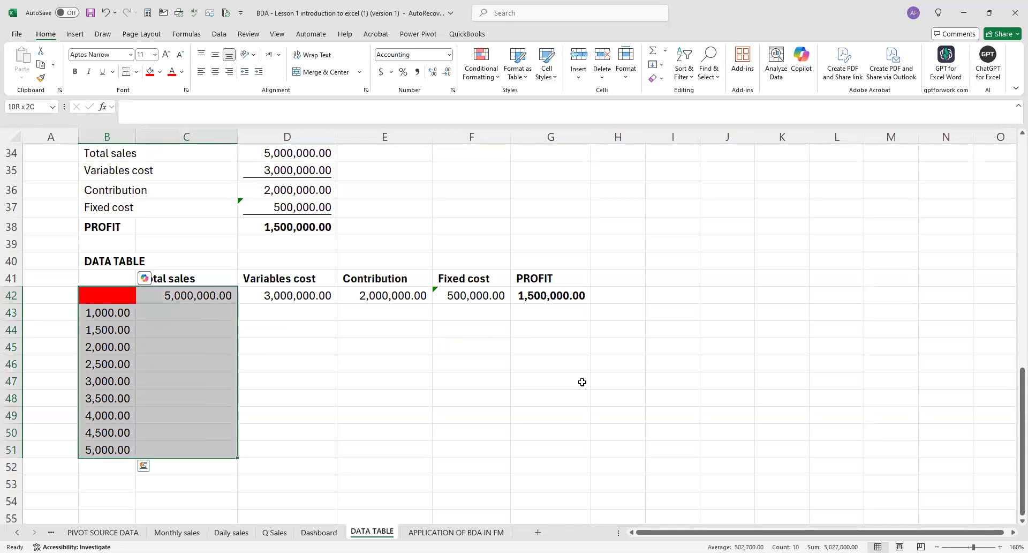
key("shift+Right")
key("shift+Right")
key("shift+Right")
key("shift+Right")
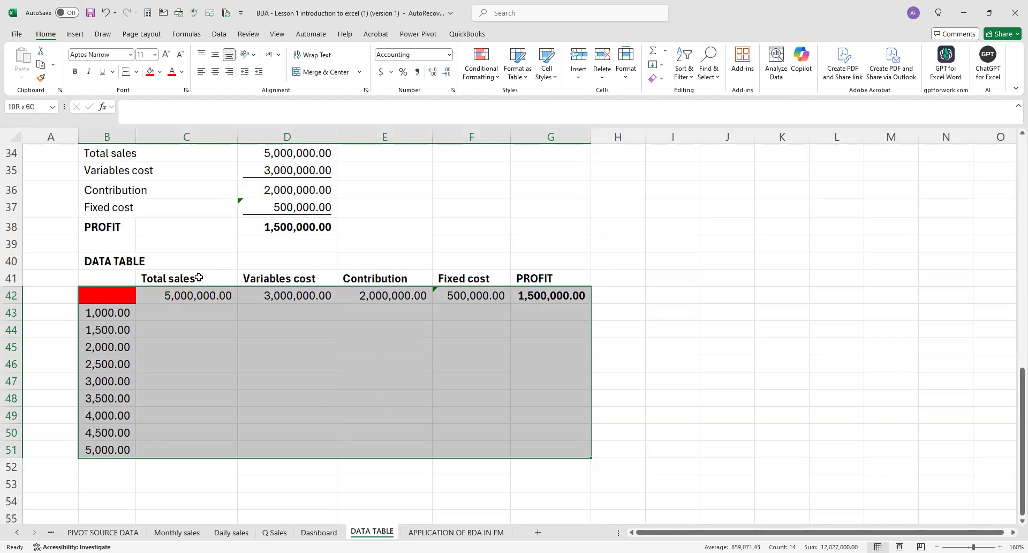
left_click(163, 324)
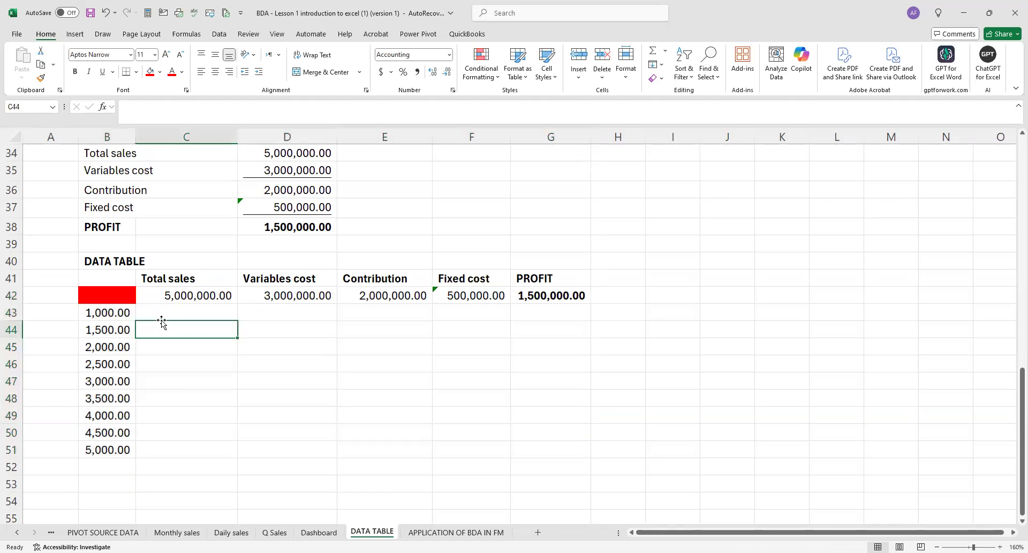
left_click(114, 297)
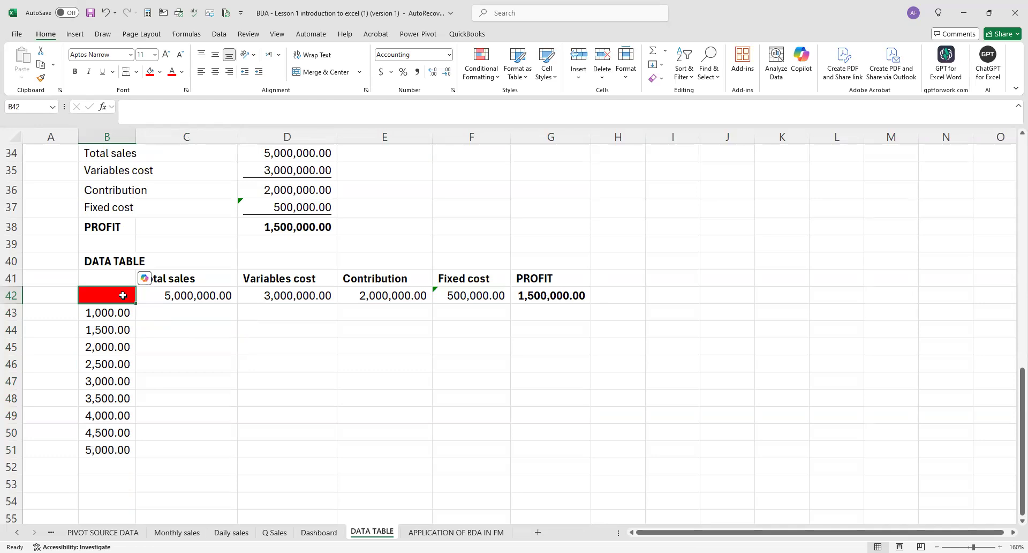
key("shift+Down")
key("shift+Down")
key("shift+Down")
key("shift+Down")
key("shift+Down")
key("shift+Down")
key("shift+Down")
key("shift+Down")
key("shift+Down")
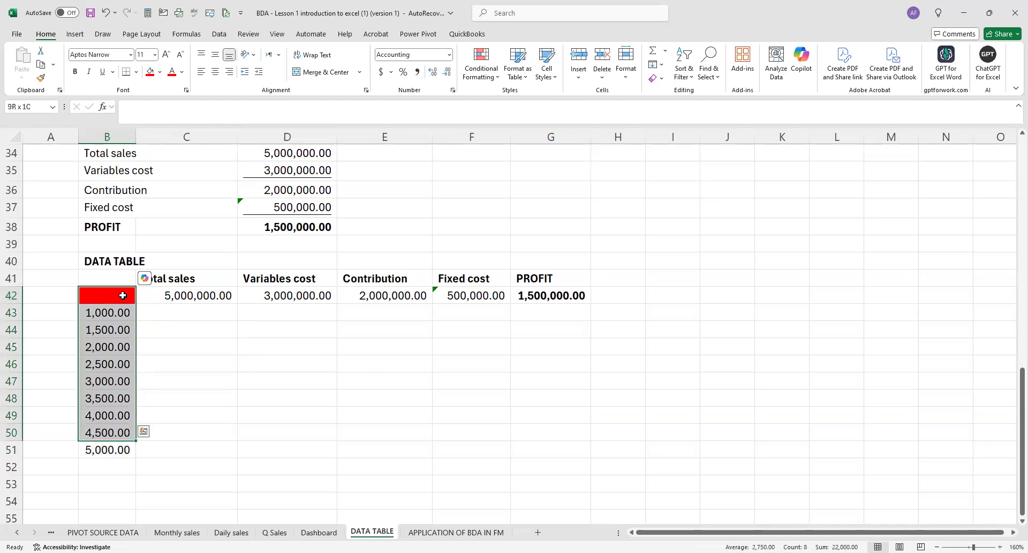
key("shift+Right")
key("shift+Right")
key("shift+Right")
key("shift+Right")
key("shift+Right")
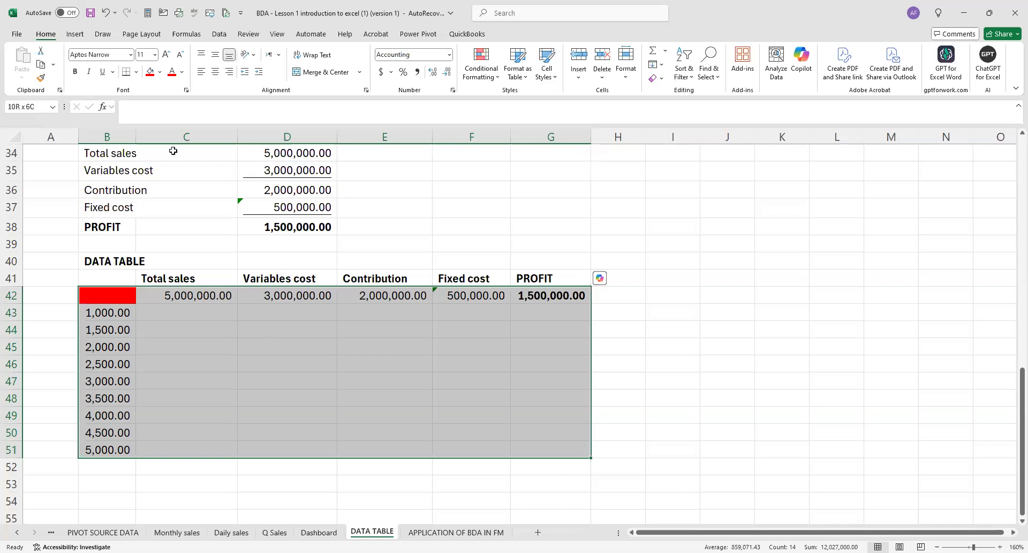
key("alt+a")
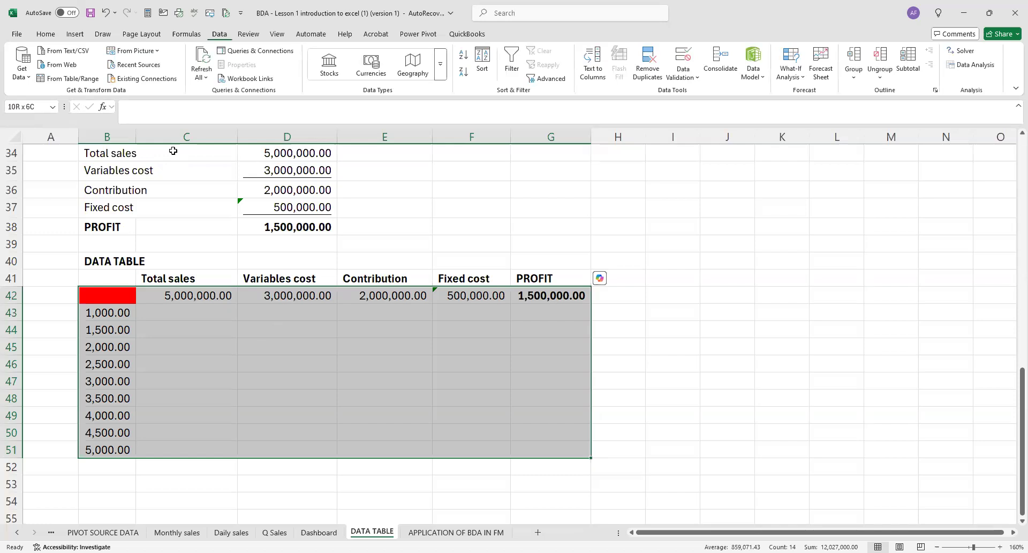
left_click(803, 78)
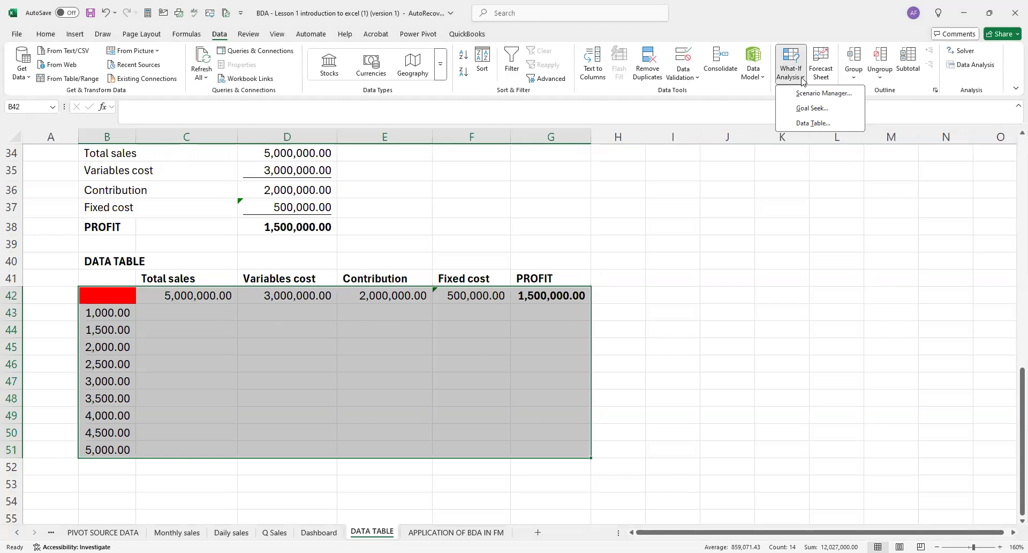
left_click(823, 124)
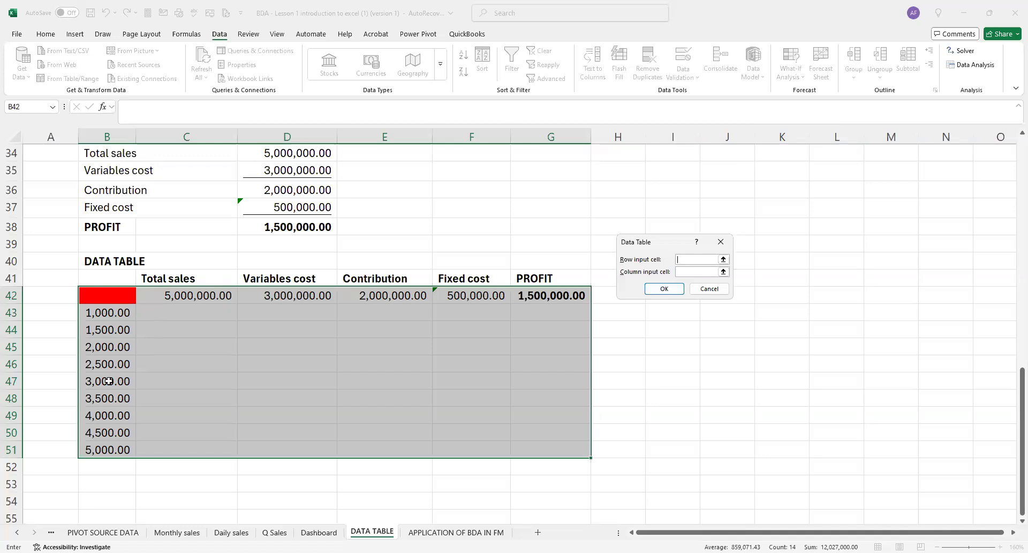
left_click(688, 272)
scroll(387, 375, "up", 1)
scroll(387, 374, "up", 2)
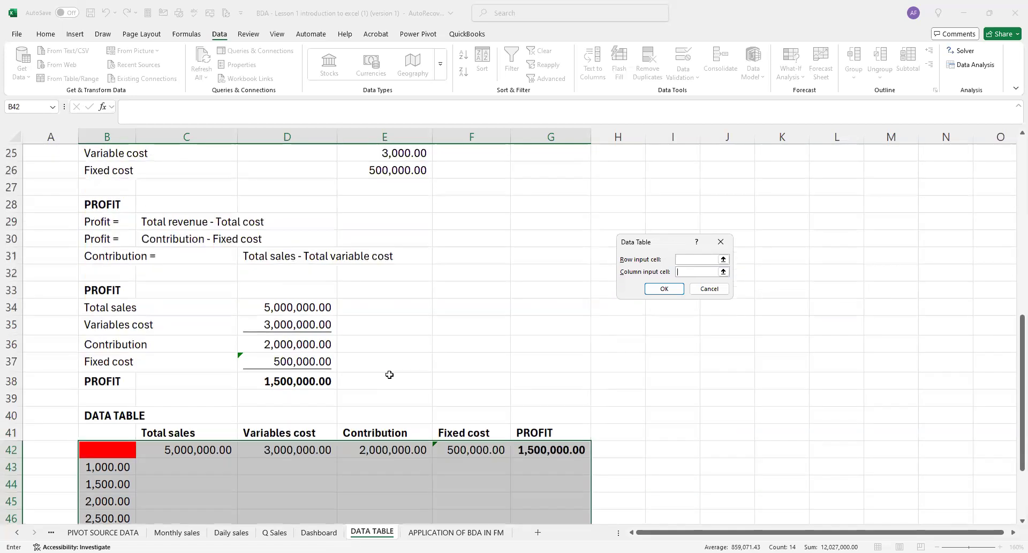
scroll(389, 375, "up", 2)
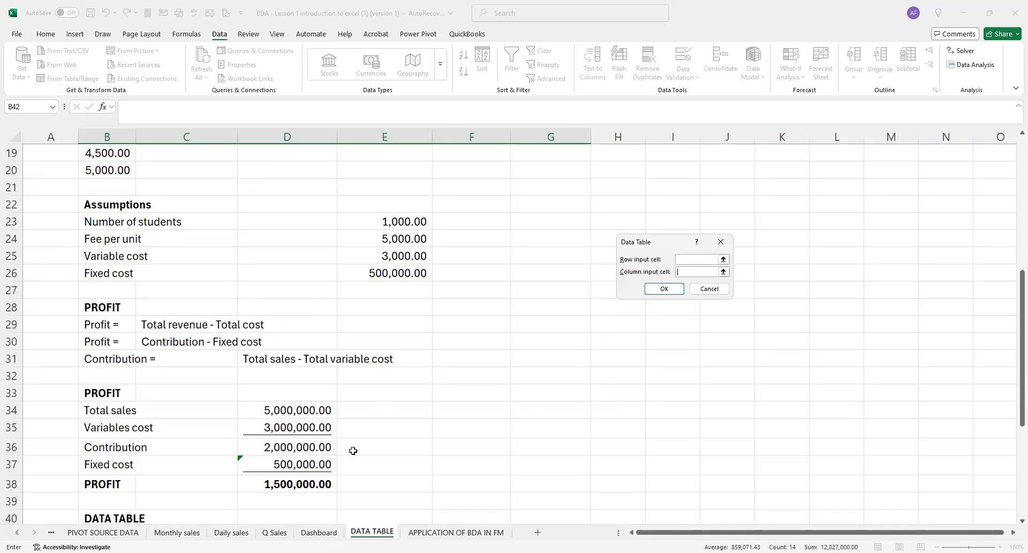
key("Escape")
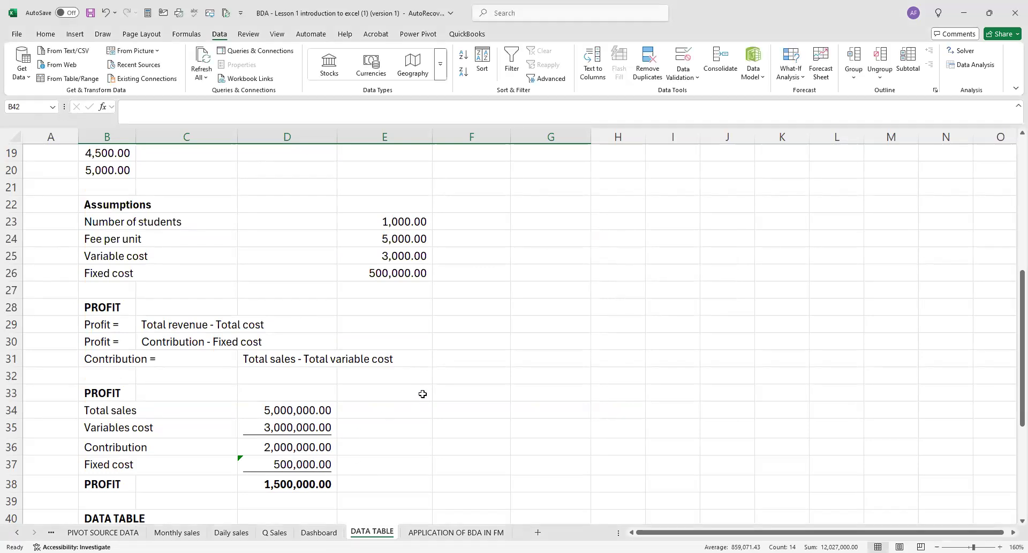
Check which assumption cells the Total sales, Variables cost and Contribution formulas in D34:D36 refer to.
scroll(296, 297, "down", 3)
double_click(296, 258)
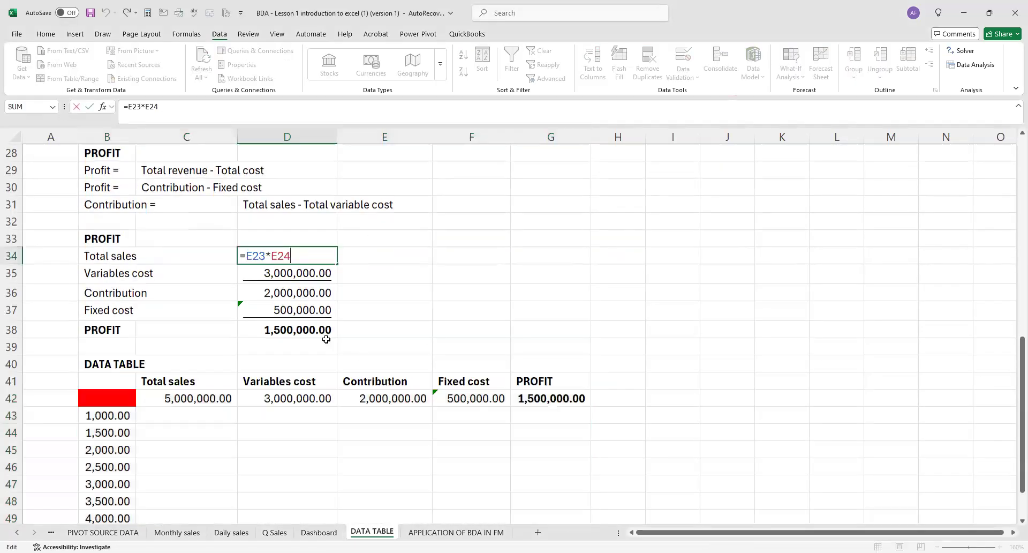
scroll(334, 344, "up", 4)
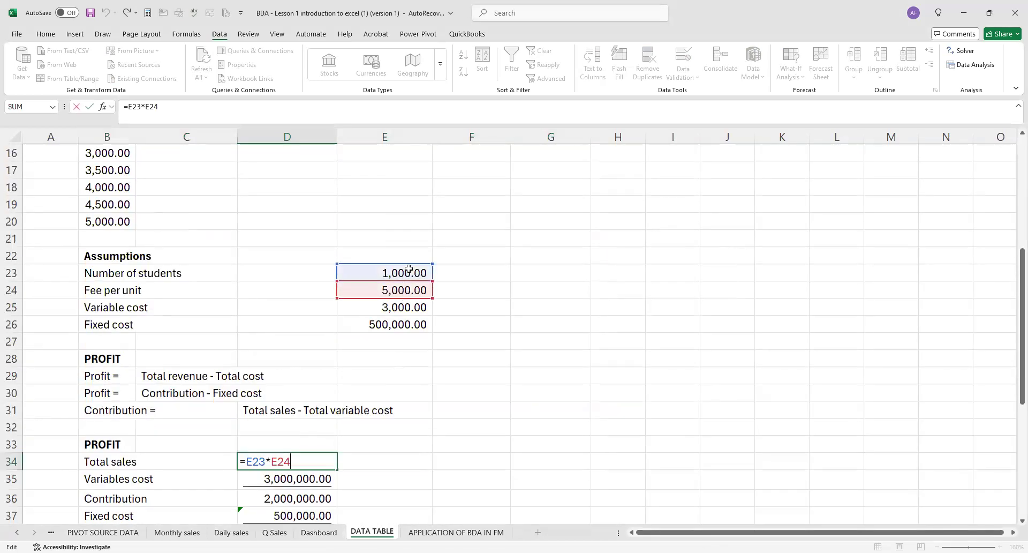
left_click(302, 476)
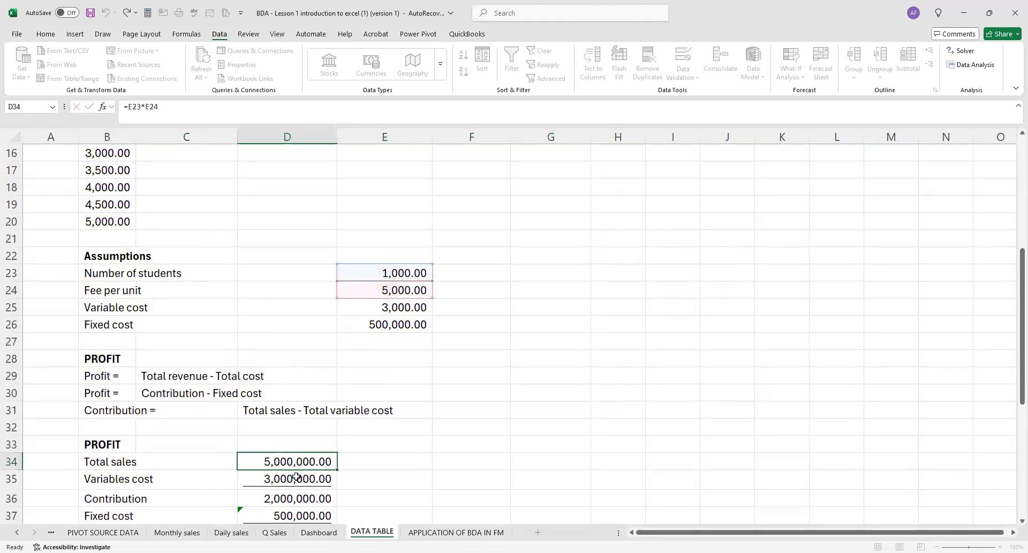
double_click(287, 476)
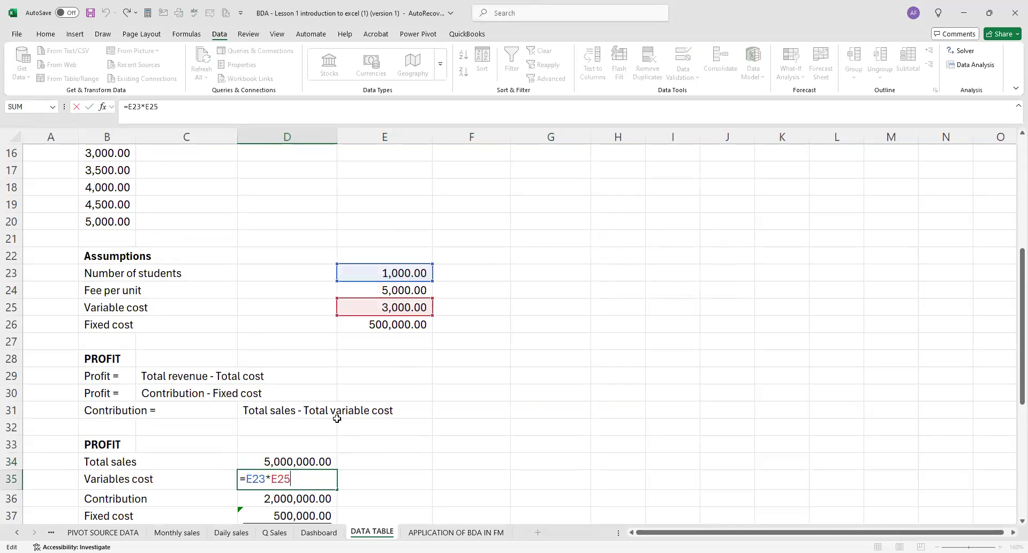
key("ctrl+Return")
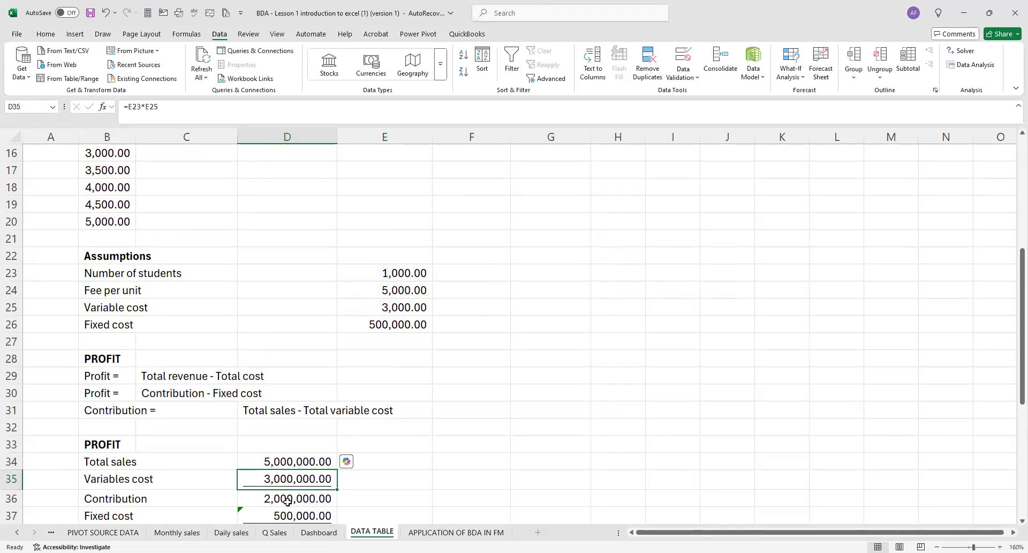
double_click(287, 501)
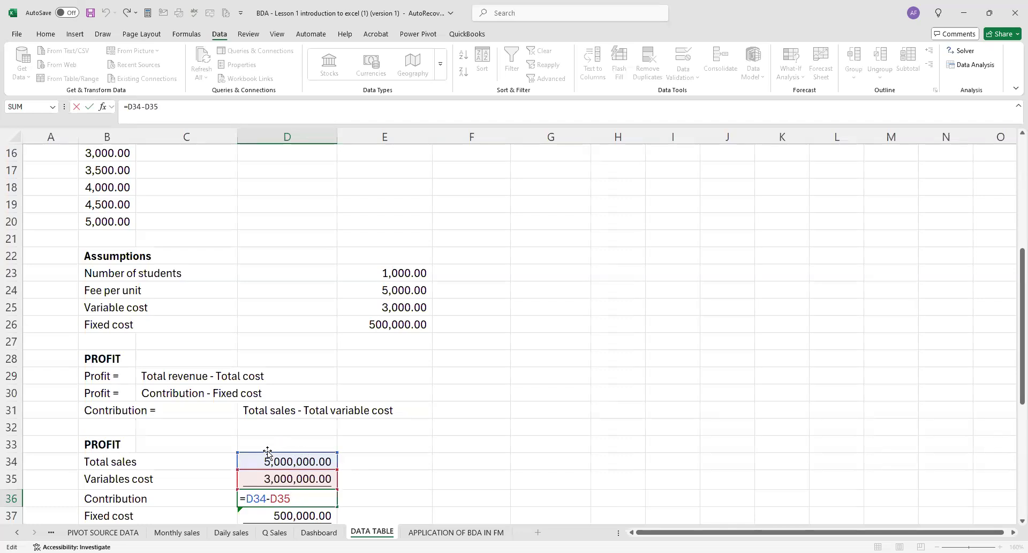
right_click(278, 501)
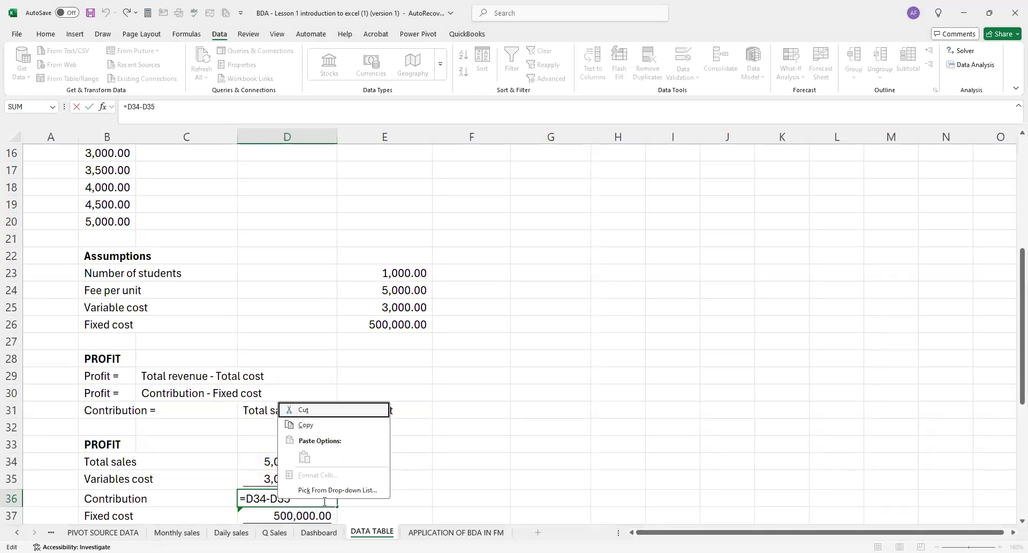
key("Escape")
key("Escape")
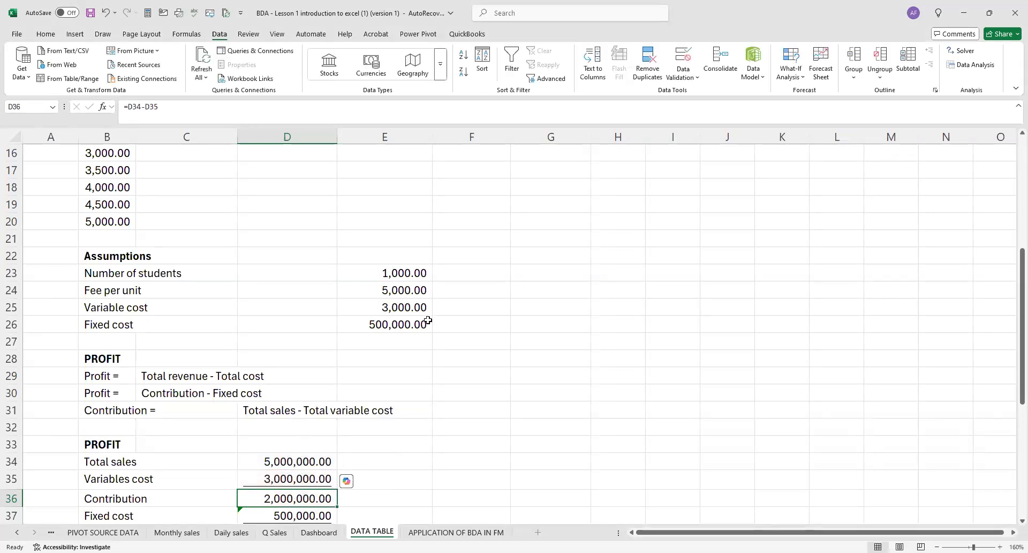
Create a What-If data table over B42:G51, using the number of students in E23 as the column input cell.
scroll(429, 321, "down", 5)
left_click_drag(91, 347, 182, 364)
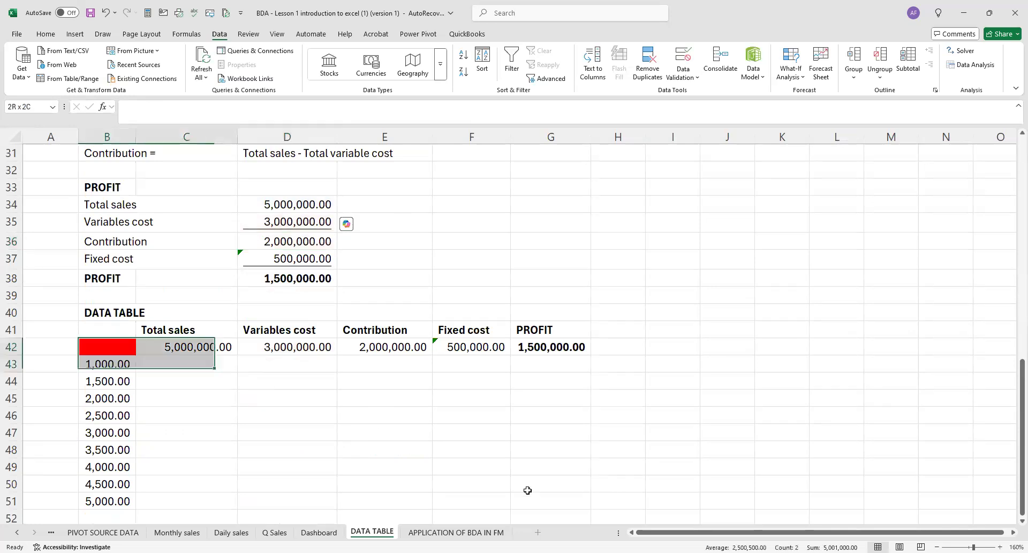
left_click_drag(527, 490, 541, 508)
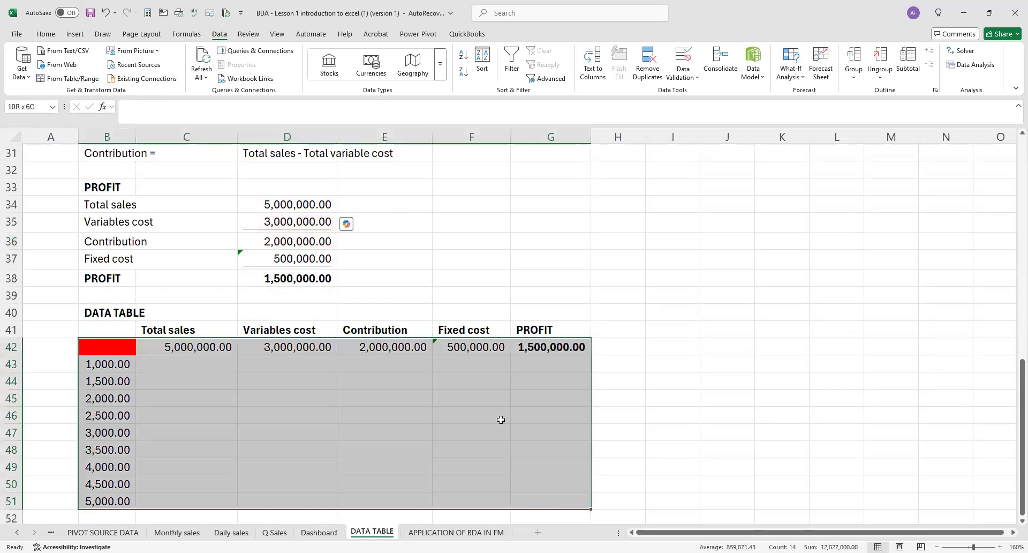
scroll(437, 347, "down", 3)
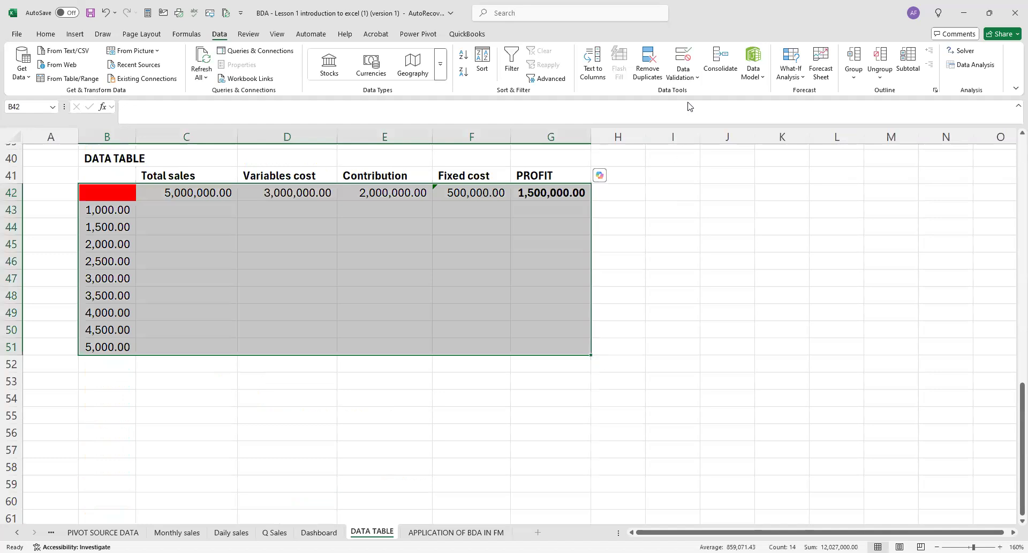
left_click(791, 73)
left_click(818, 123)
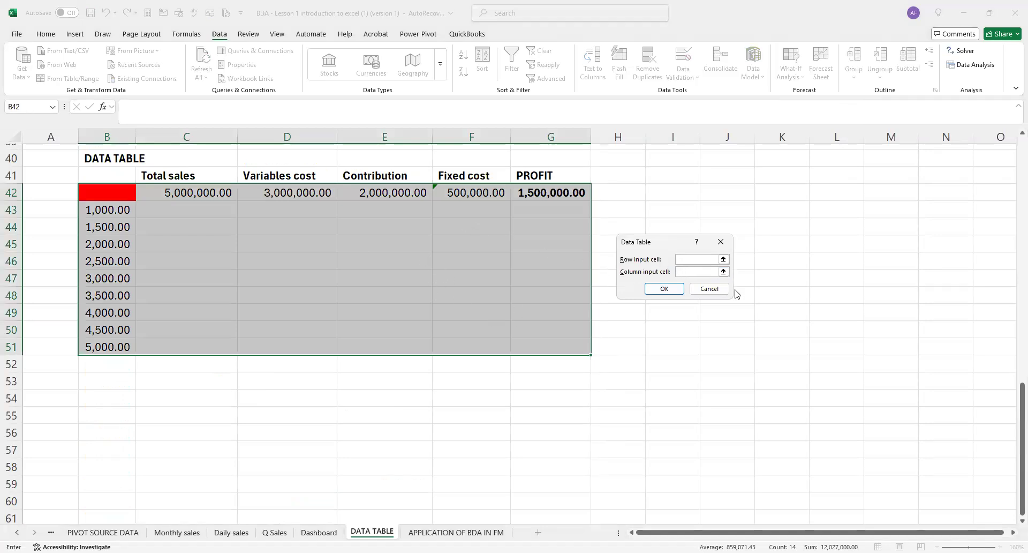
key("Tab")
scroll(372, 422, "up", 3)
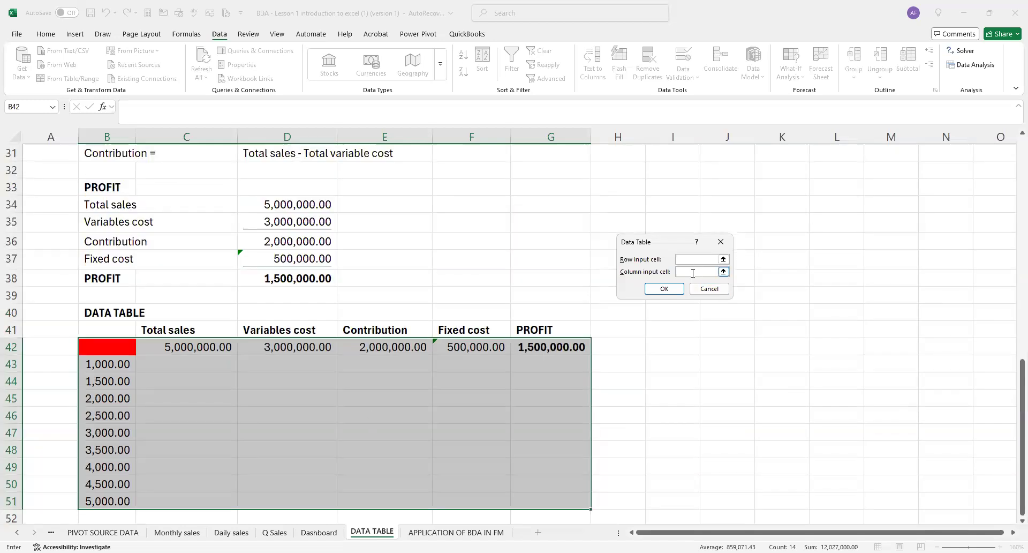
scroll(592, 293, "up", 3)
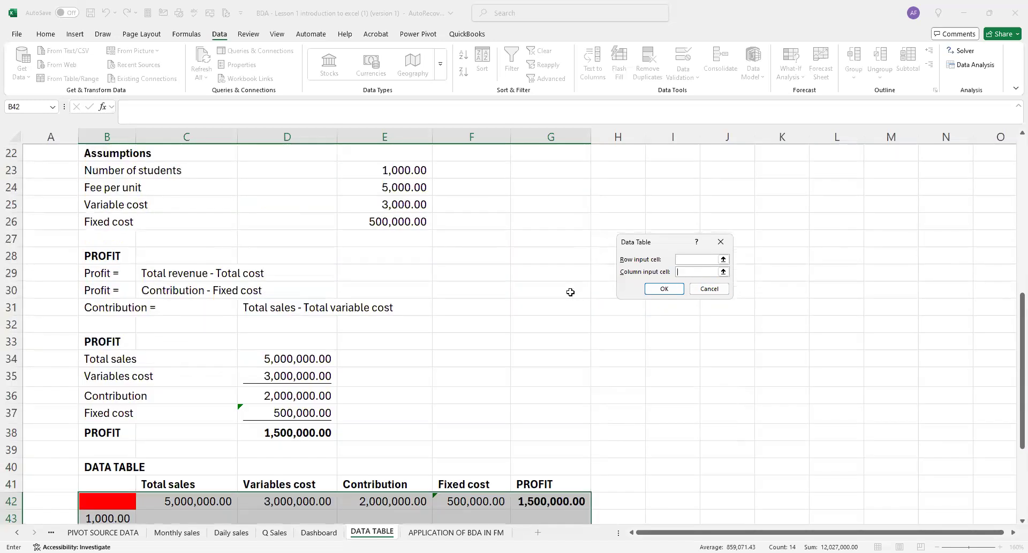
left_click(408, 167)
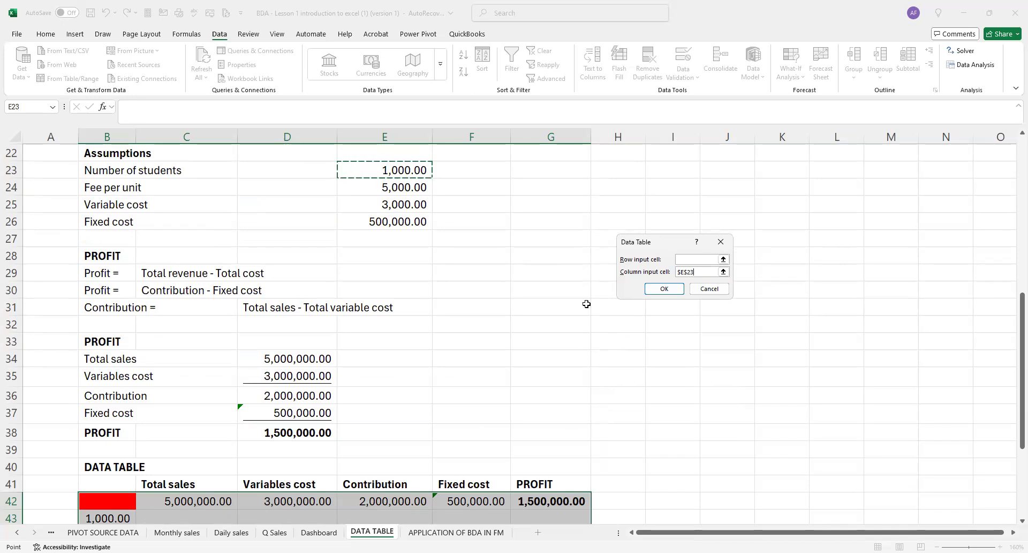
left_click(667, 292)
Review the calculated data table, examining the profit at each student level and the linked formulas in row 42.
scroll(573, 364, "down", 2)
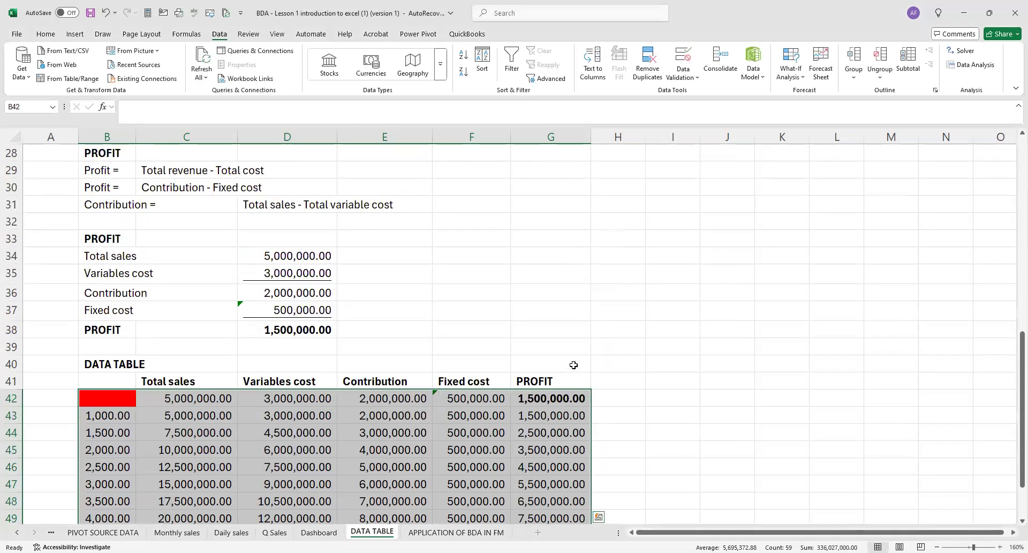
scroll(573, 364, "down", 2)
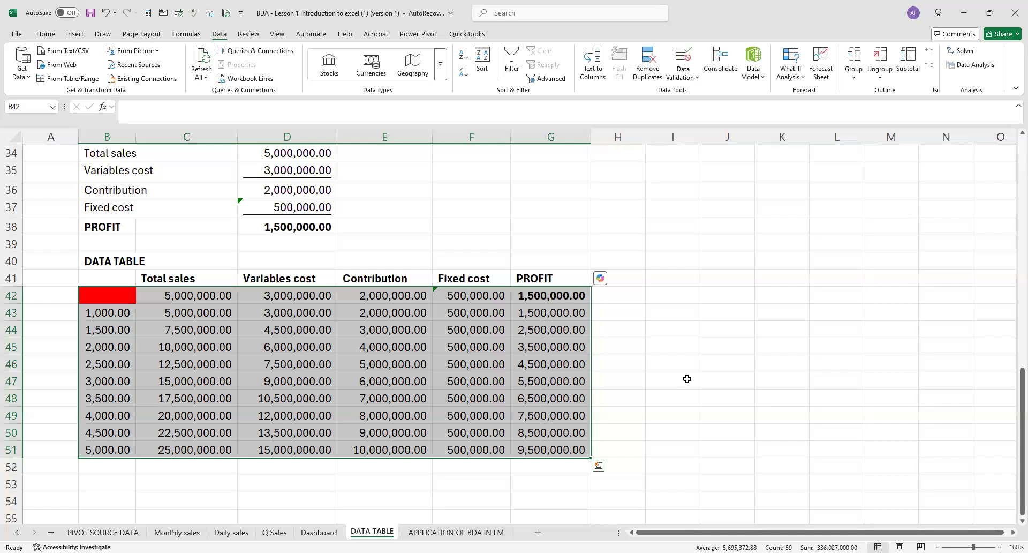
left_click(691, 346)
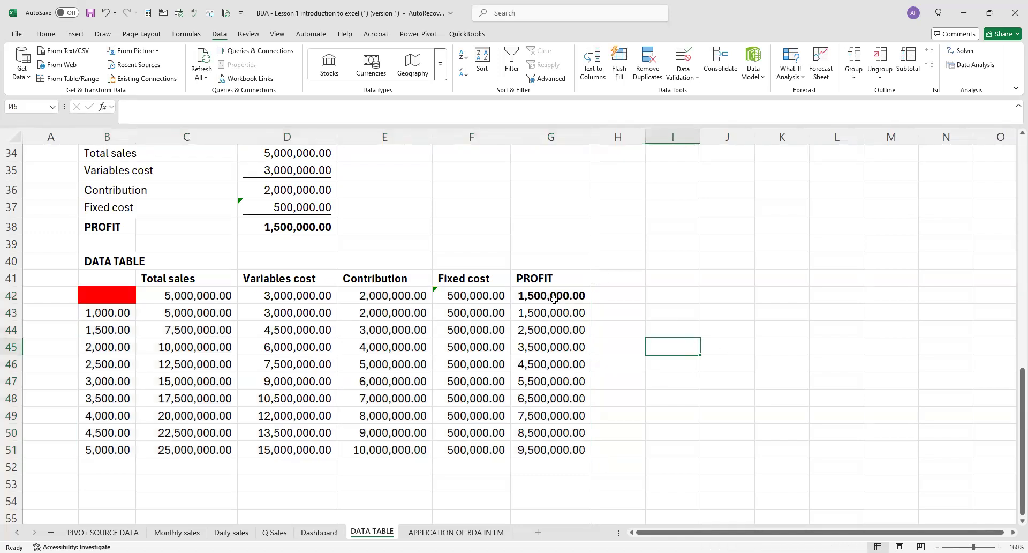
left_click_drag(550, 315, 552, 452)
left_click(718, 354)
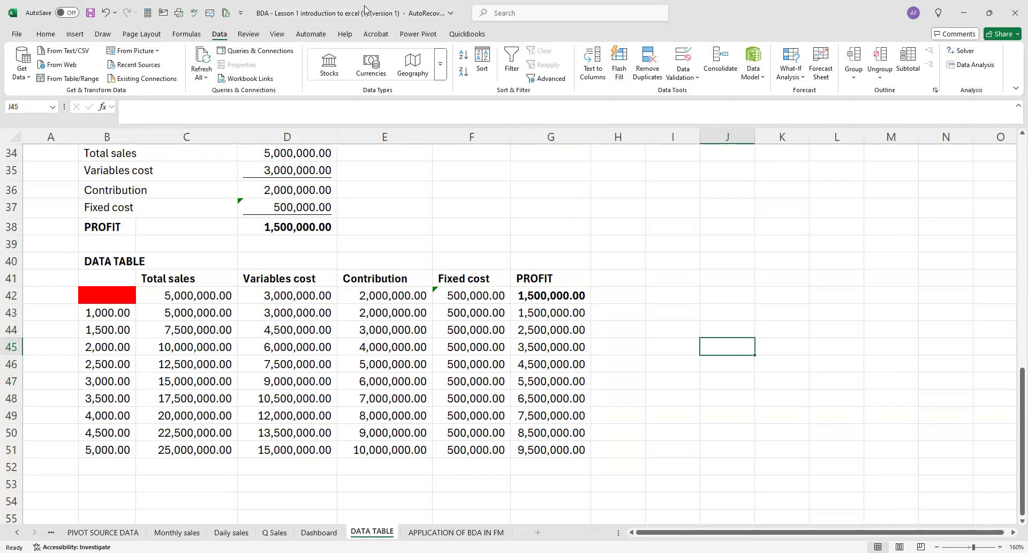
left_click(235, 70)
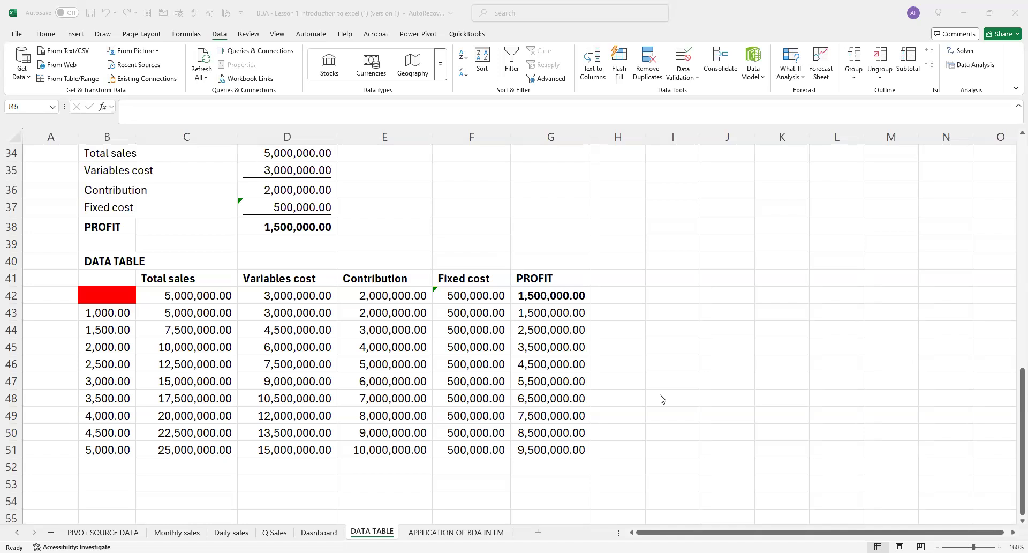
left_click(487, 298)
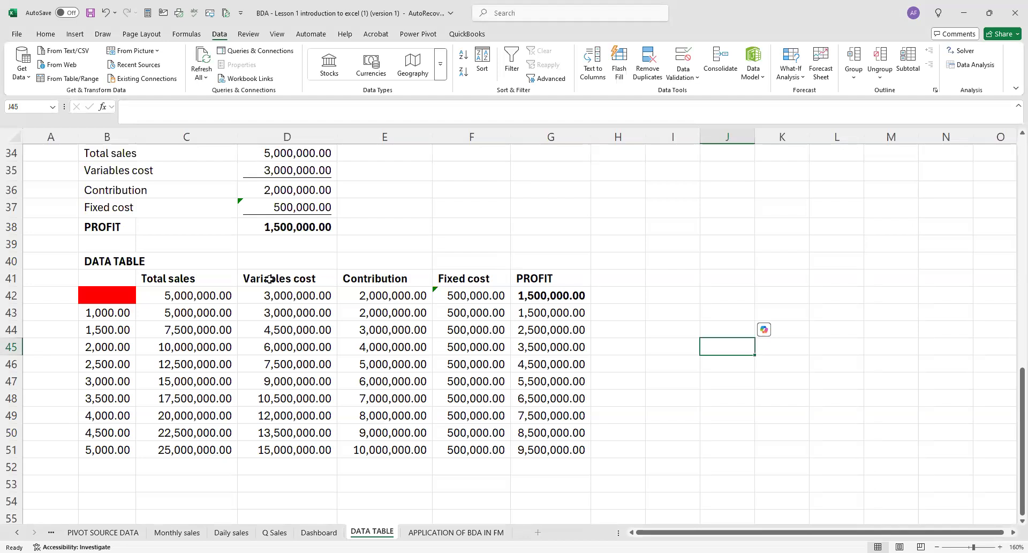
left_click(194, 296)
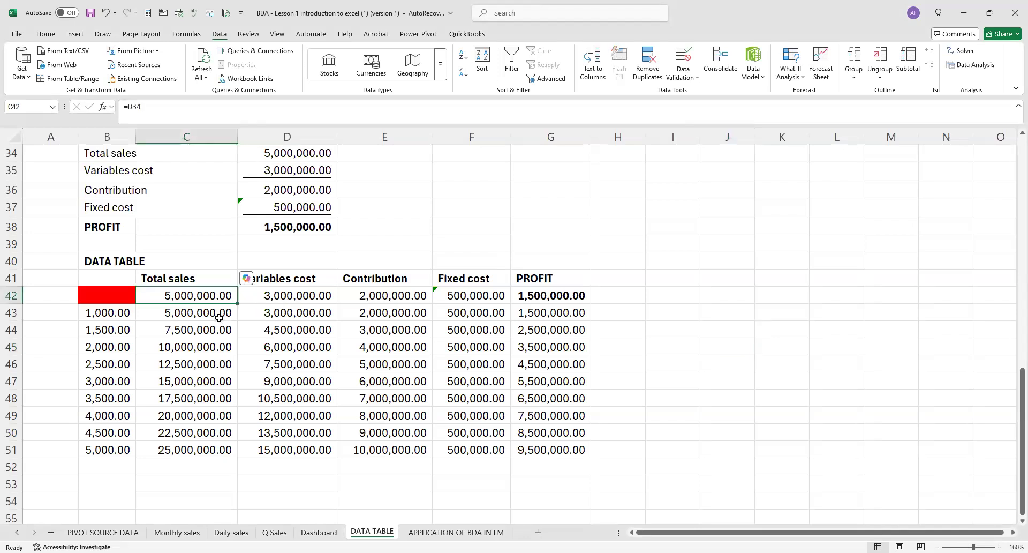
left_click(471, 296)
left_click(547, 296)
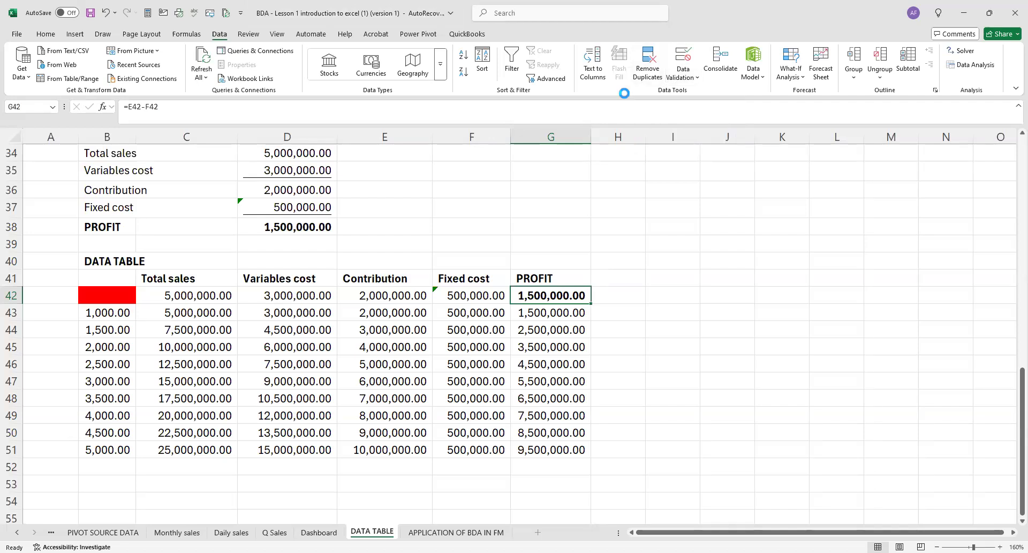
key("ctrl+Page_Down")
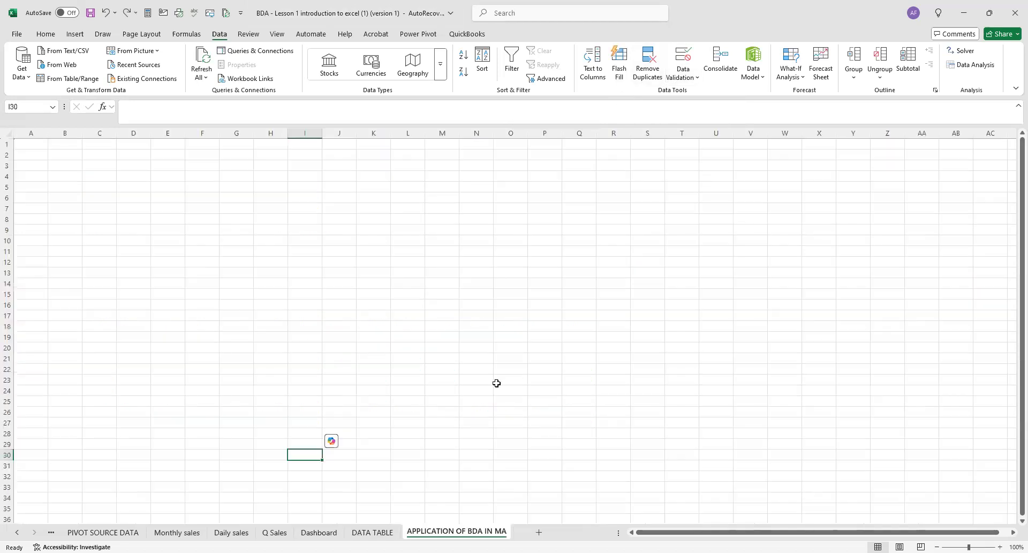
scroll(498, 379, "down", 1)
scroll(498, 377, "up", 2)
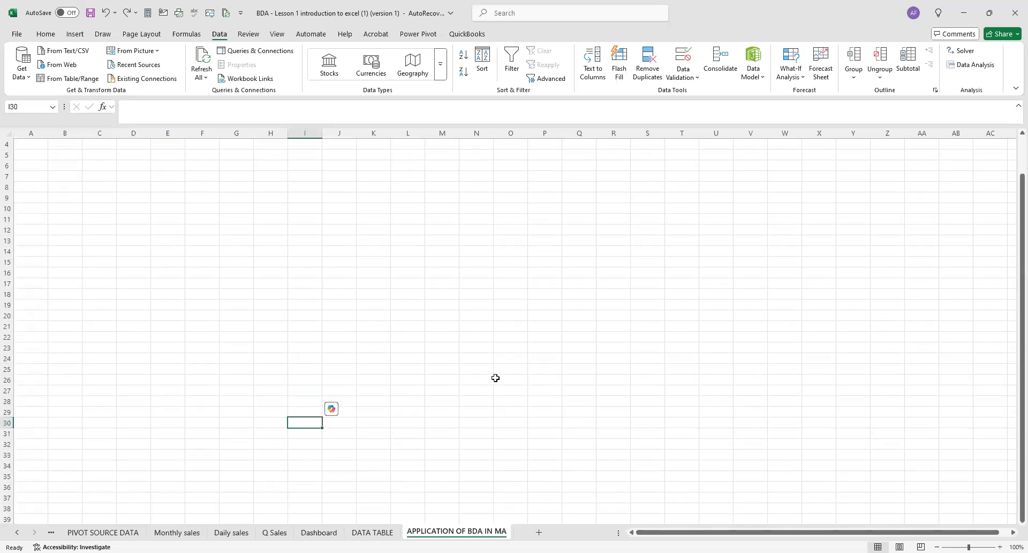
left_click(360, 527)
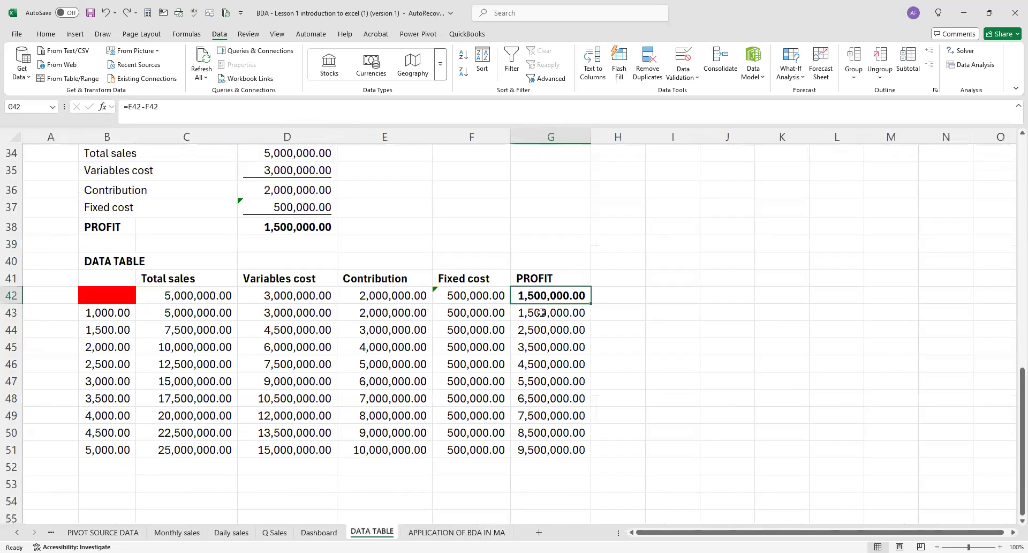
left_click(604, 318)
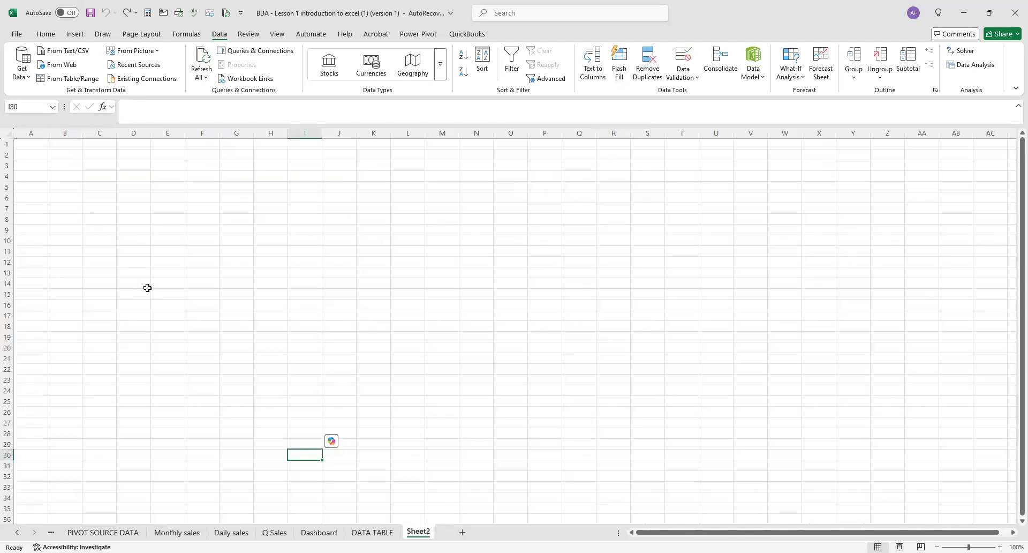
Clear the data table results in C43:G52 on the DATA TABLE sheet.
left_click(368, 530)
left_click_drag(185, 311, 573, 464)
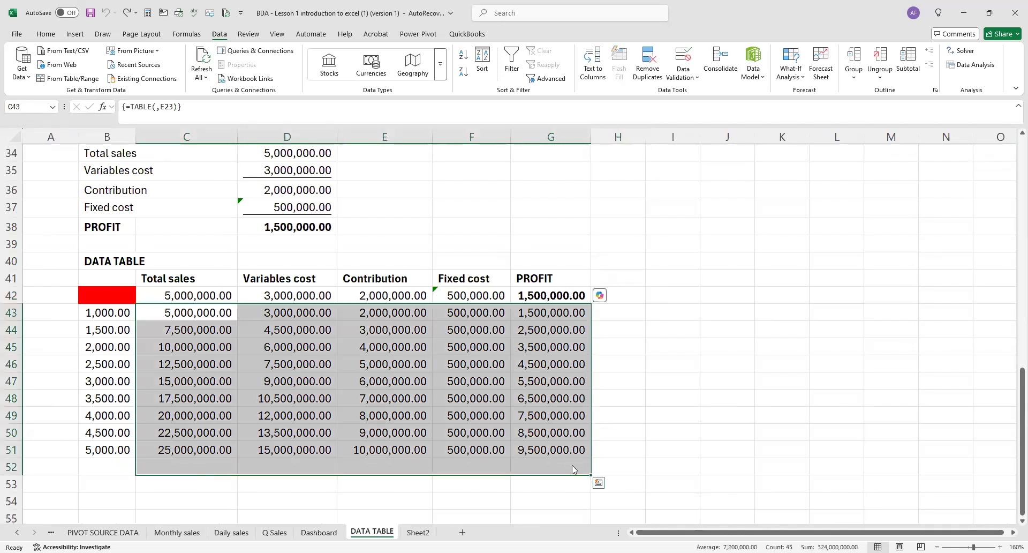
key("ctrl+q")
left_click(384, 413)
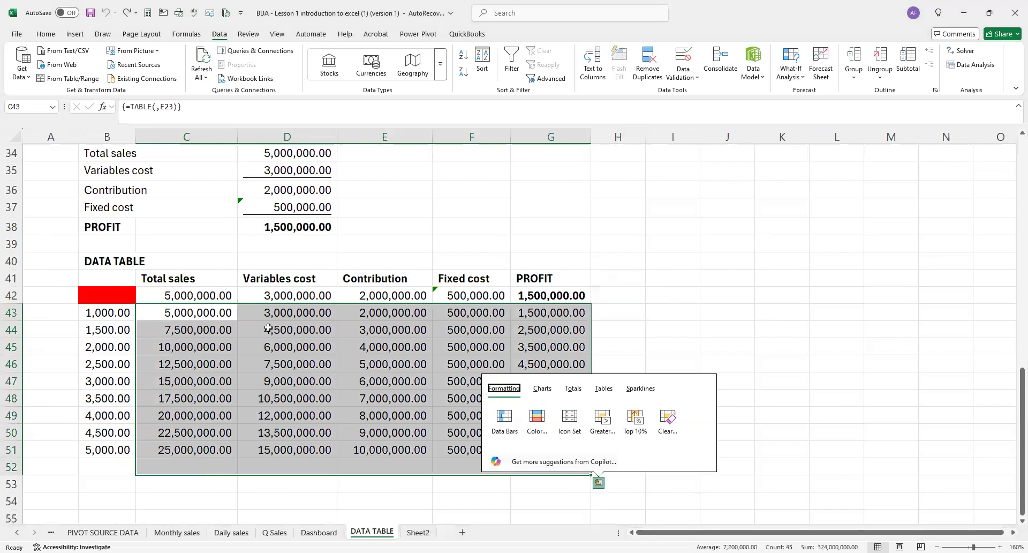
left_click_drag(209, 315, 535, 465)
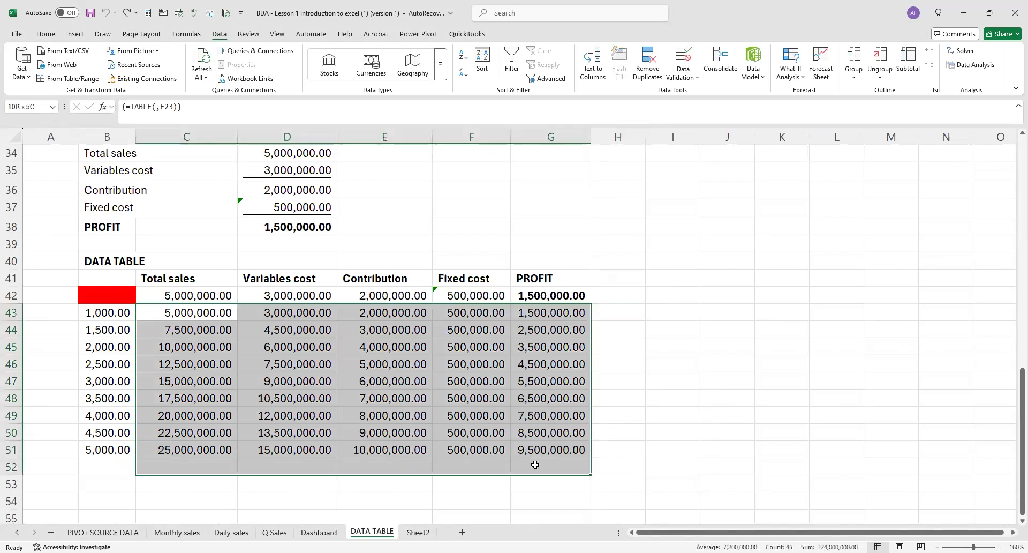
key("Delete")
left_click(613, 366)
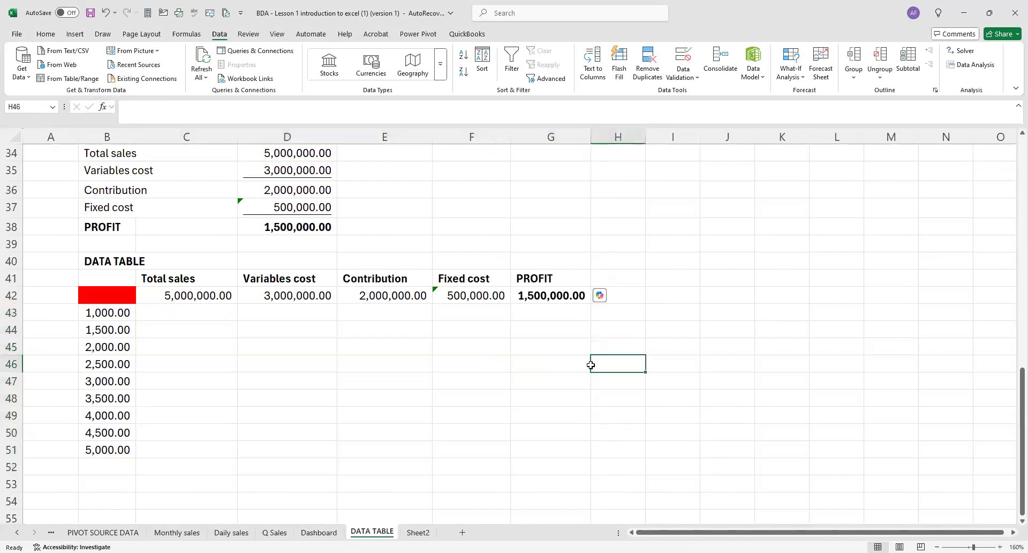
Try to build a what-if data table over B42:G51 using the number of students in E23 as the row input cell.
left_click_drag(123, 292, 532, 442)
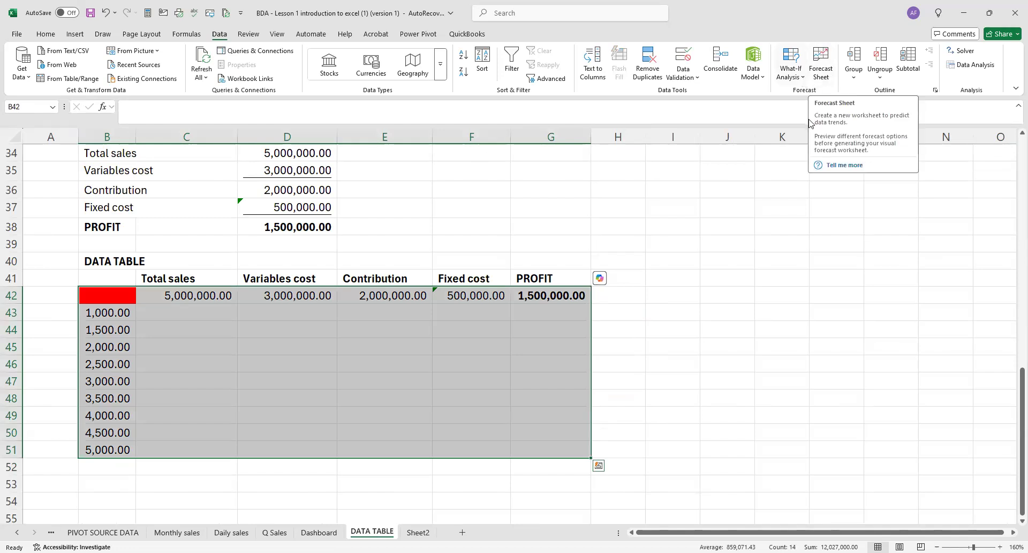
key("alt+a")
key("w")
key("t")
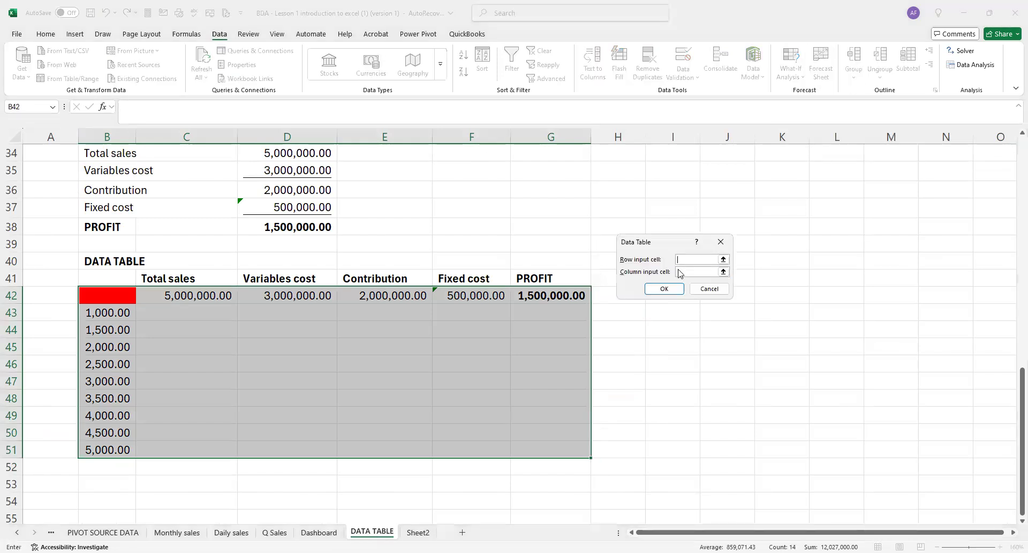
scroll(305, 298, "up", 4)
scroll(413, 217, "up", 1)
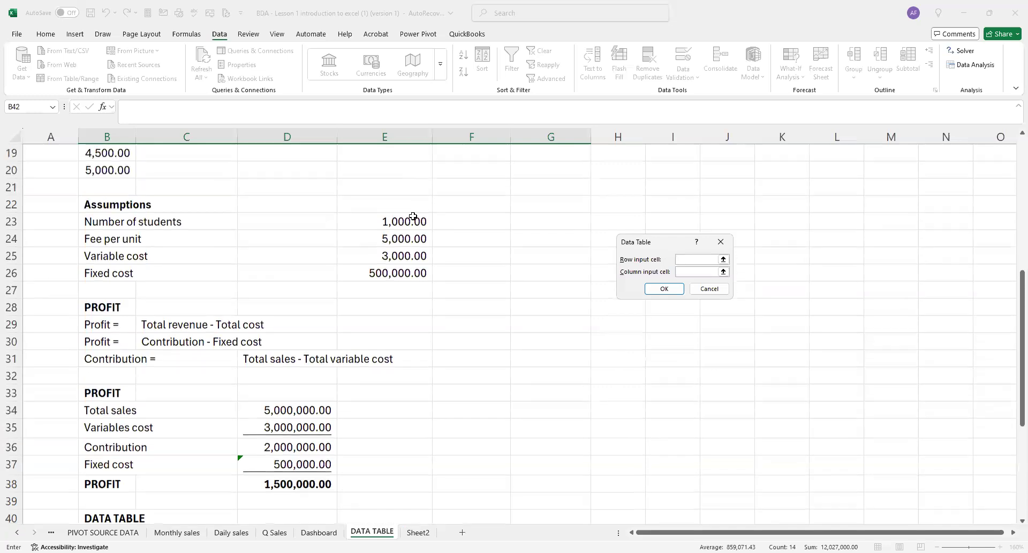
left_click(414, 216)
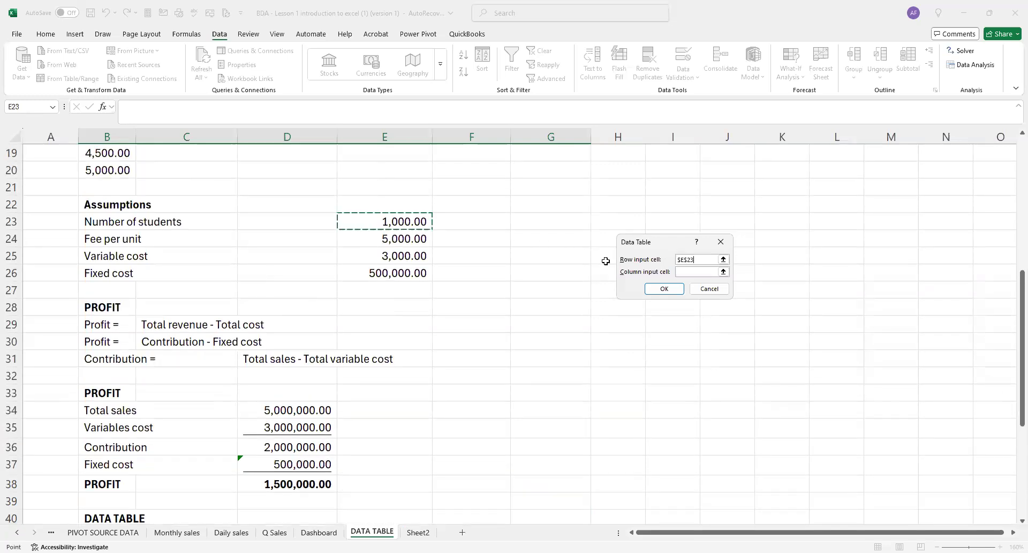
left_click(663, 290)
scroll(548, 308, "down", 2)
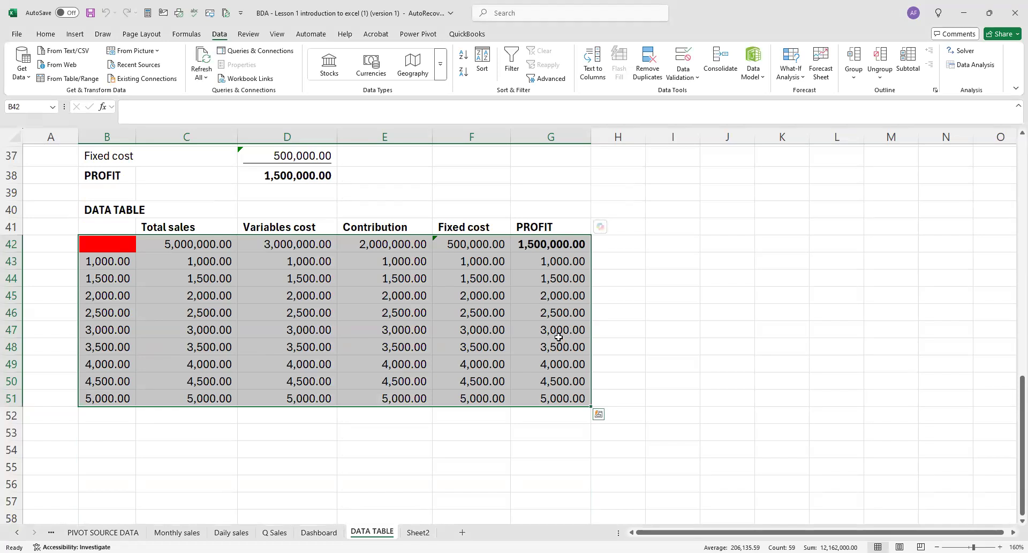
Clear the data table output in C43:G51.
left_click_drag(196, 264, 545, 398)
key("ctrl+q")
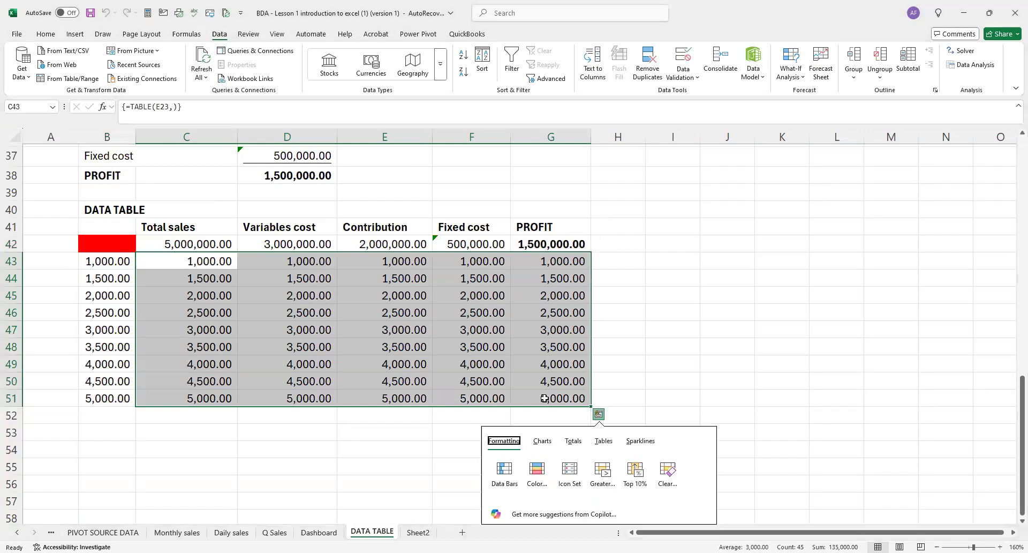
left_click_drag(208, 260, 527, 402)
key("Delete")
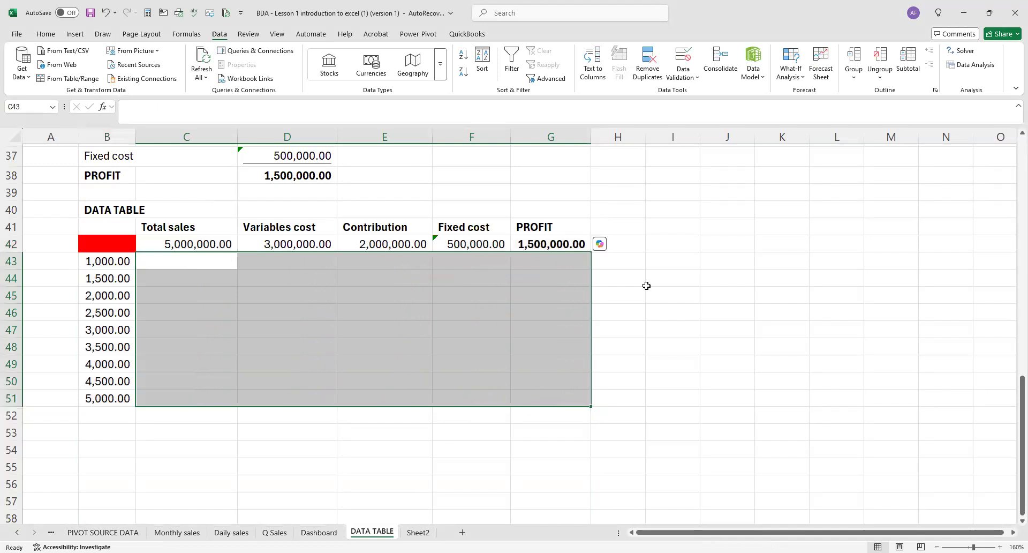
left_click(646, 286)
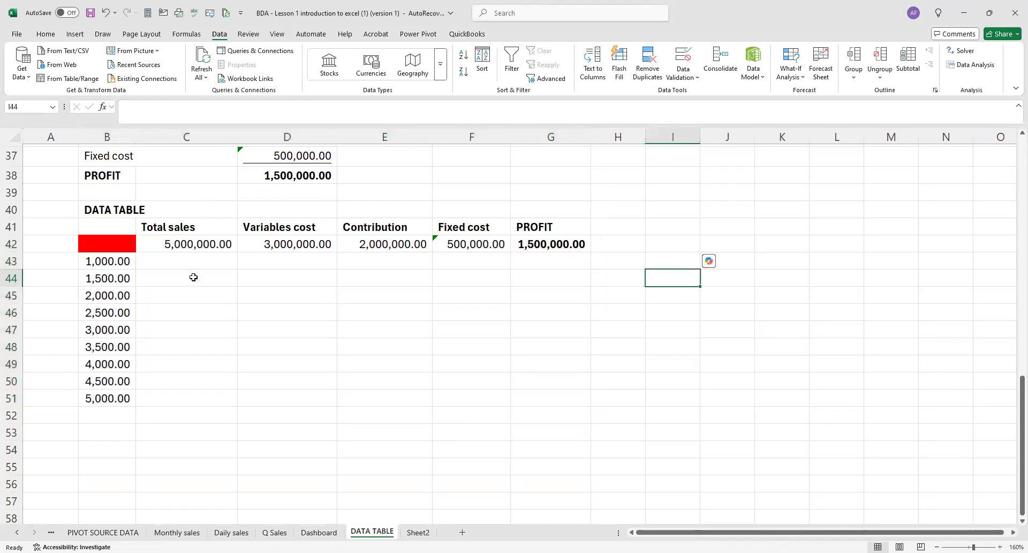
Check the total sales formula in C42, and re-enter it as =D34.
left_click(183, 240)
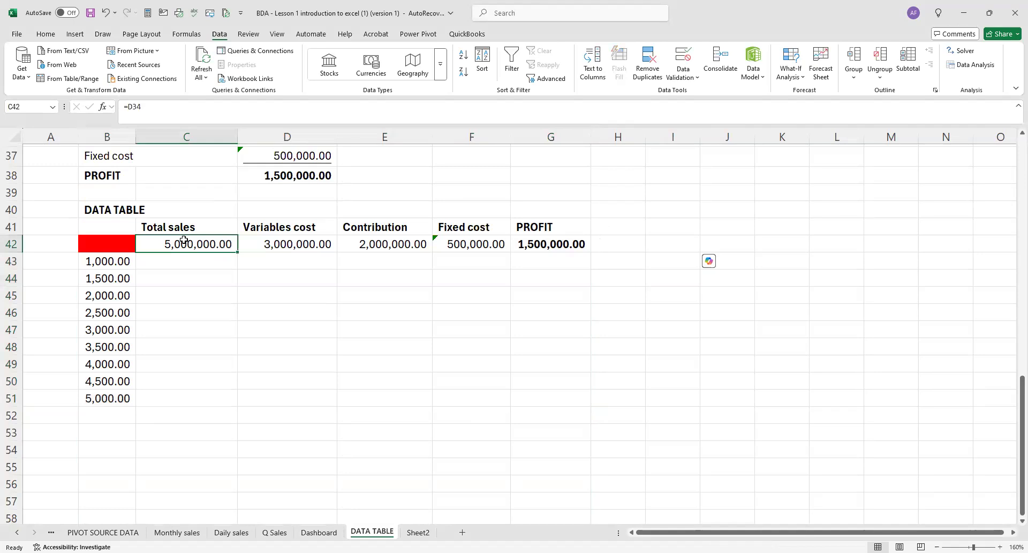
scroll(185, 243, "up", 2)
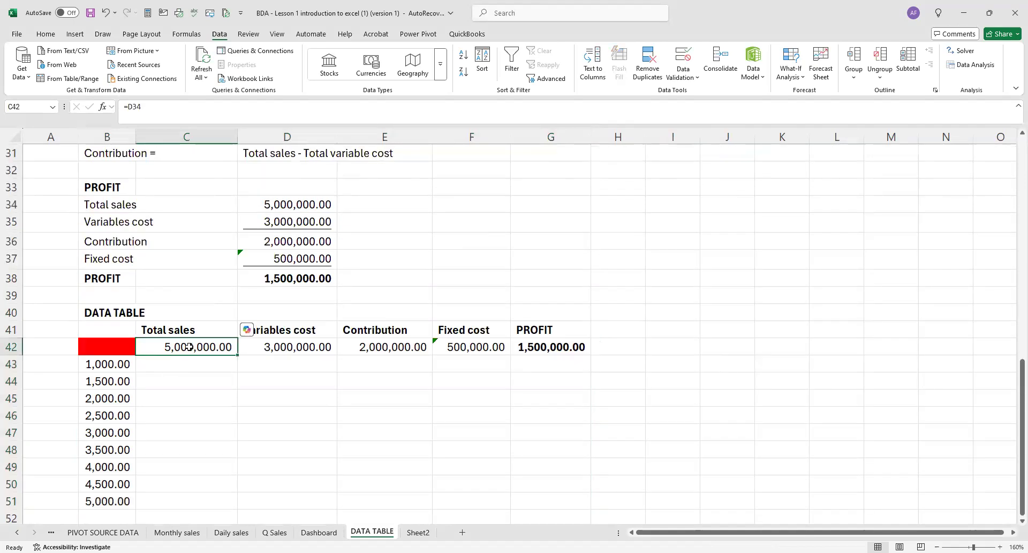
key("F2")
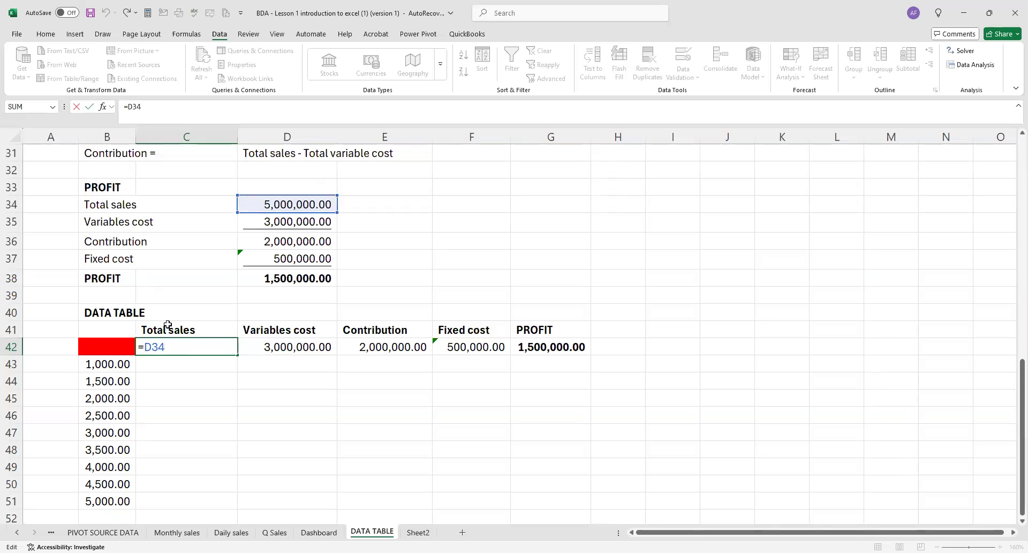
key("ctrl+Return")
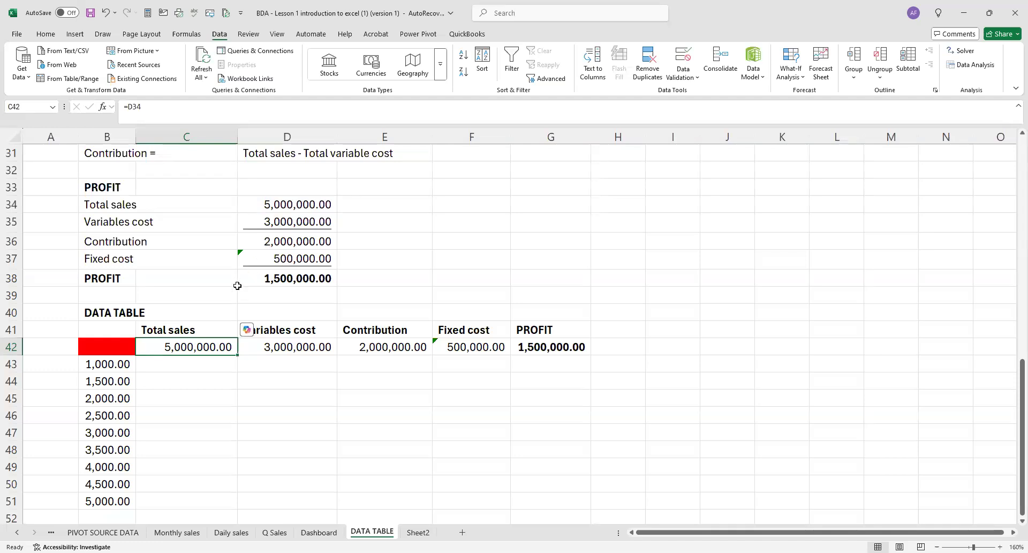
type("=")
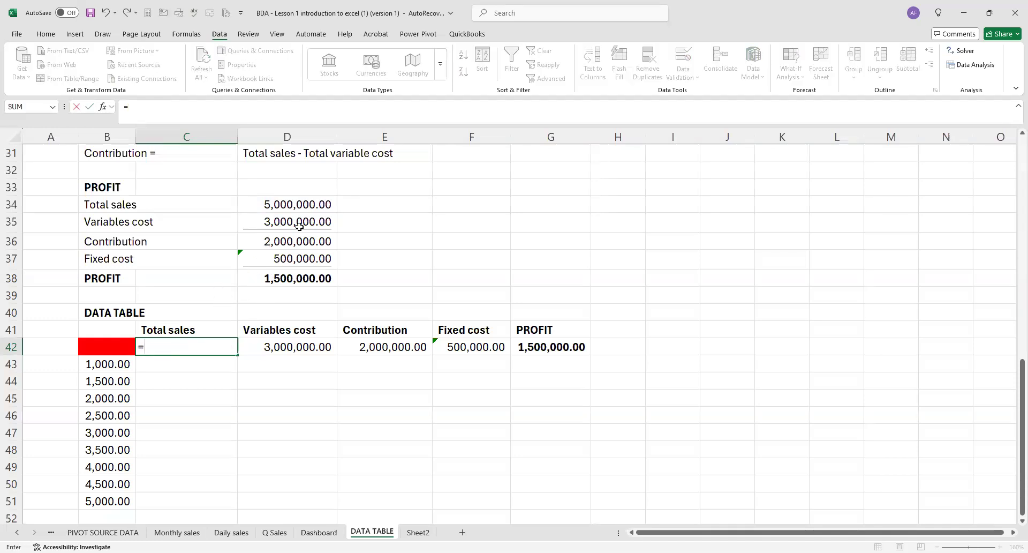
left_click(298, 204)
key("Return")
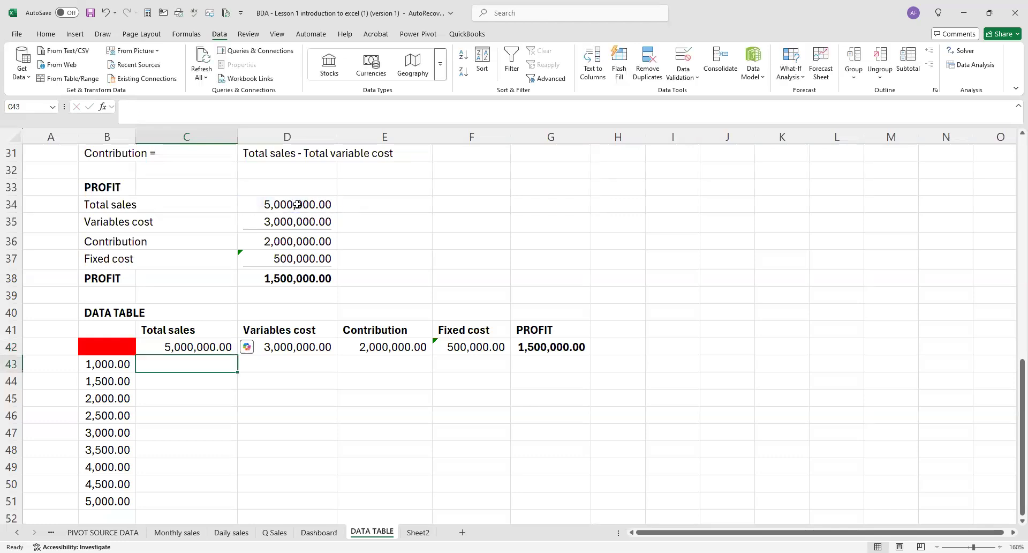
Re-enter the variables cost reference in D42 as =D35.
left_click(289, 346)
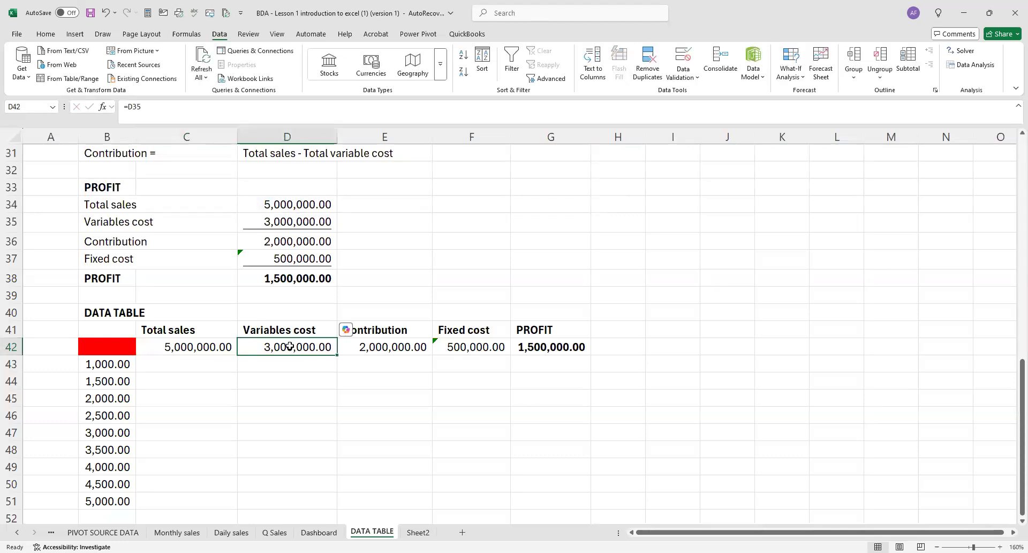
type("=")
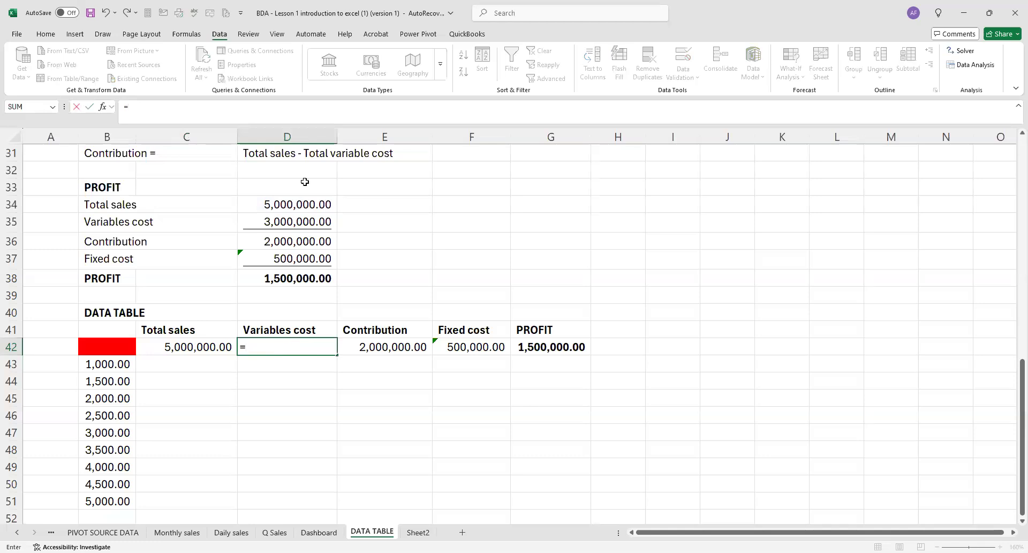
left_click(316, 225)
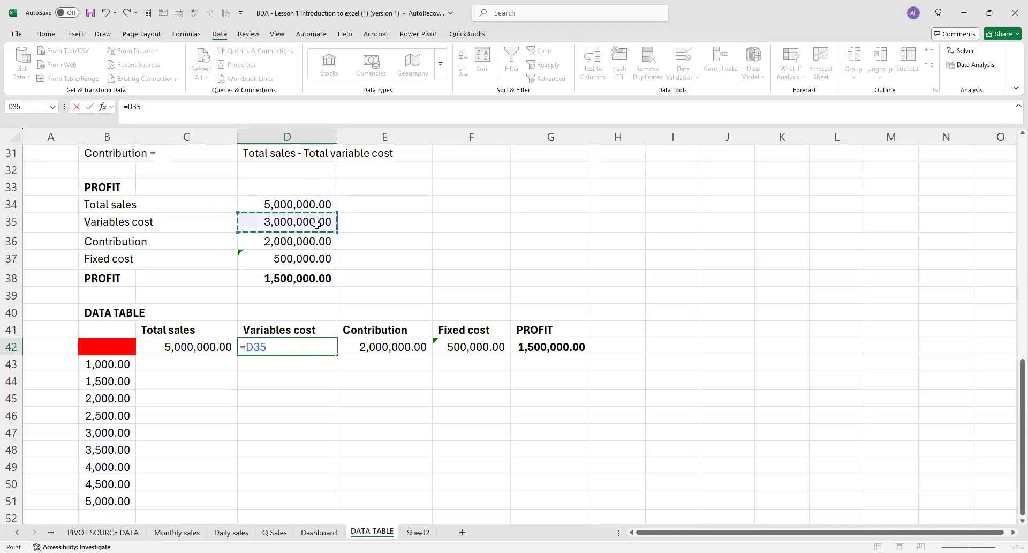
key("Return")
Re-enter the contribution formula in E42 as =C42-D42.
left_click(376, 340)
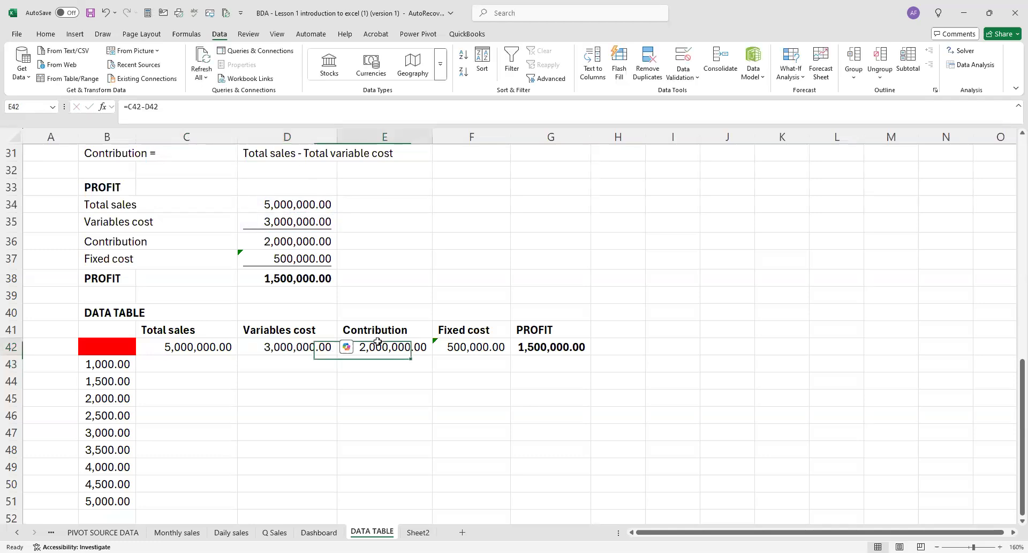
type("=")
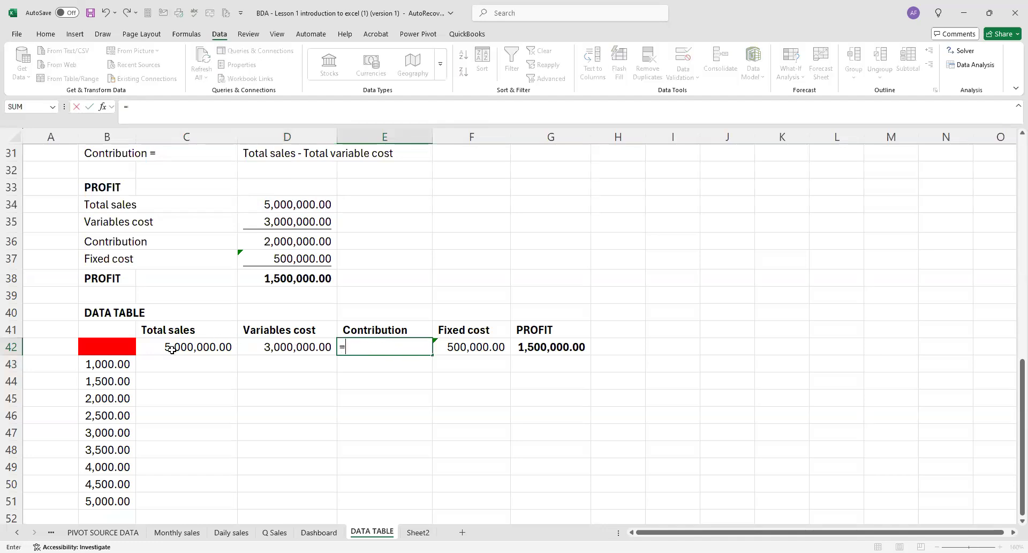
left_click(171, 349)
type("-")
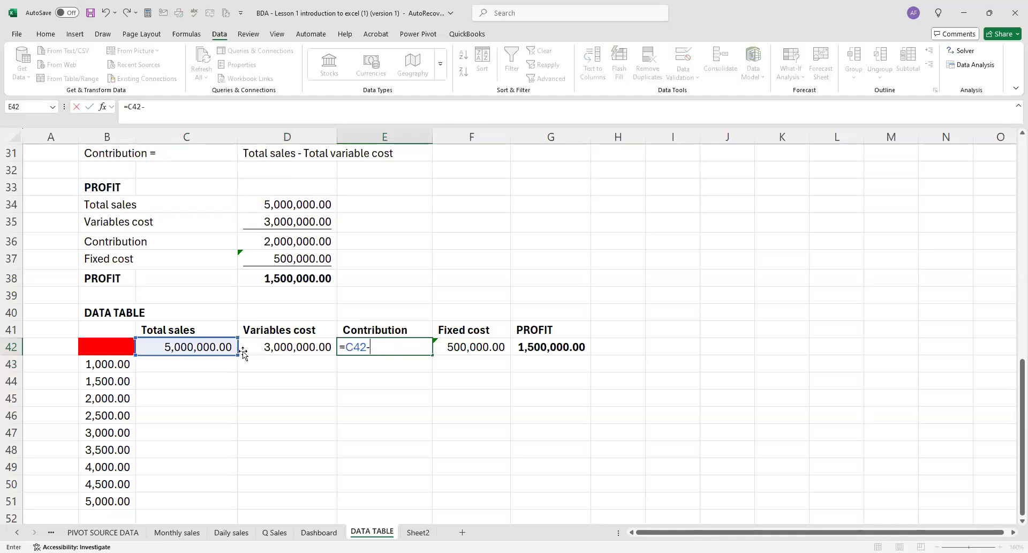
left_click(266, 347)
key("Return")
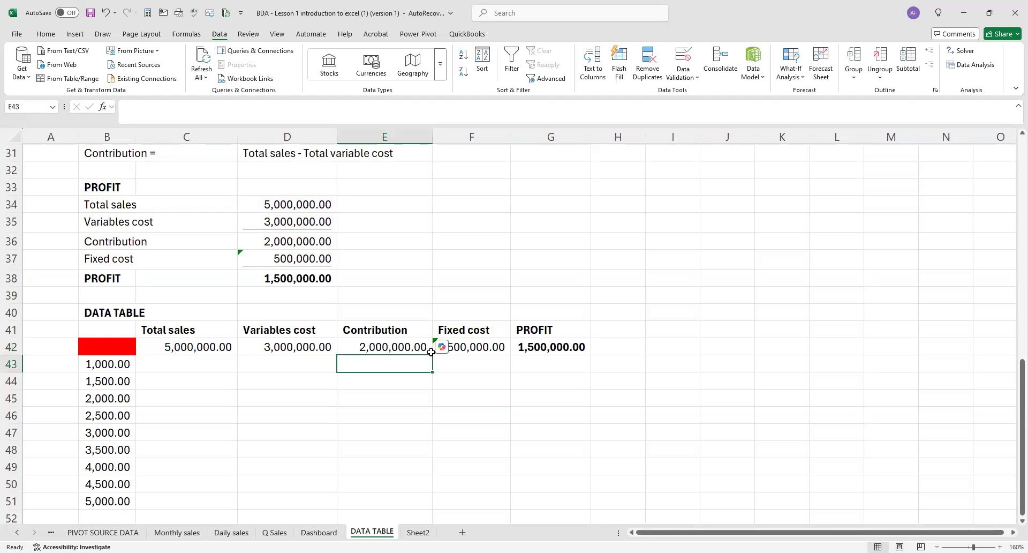
Re-enter the profit formula in G42 as =E42-F42.
left_click(551, 348)
type("=")
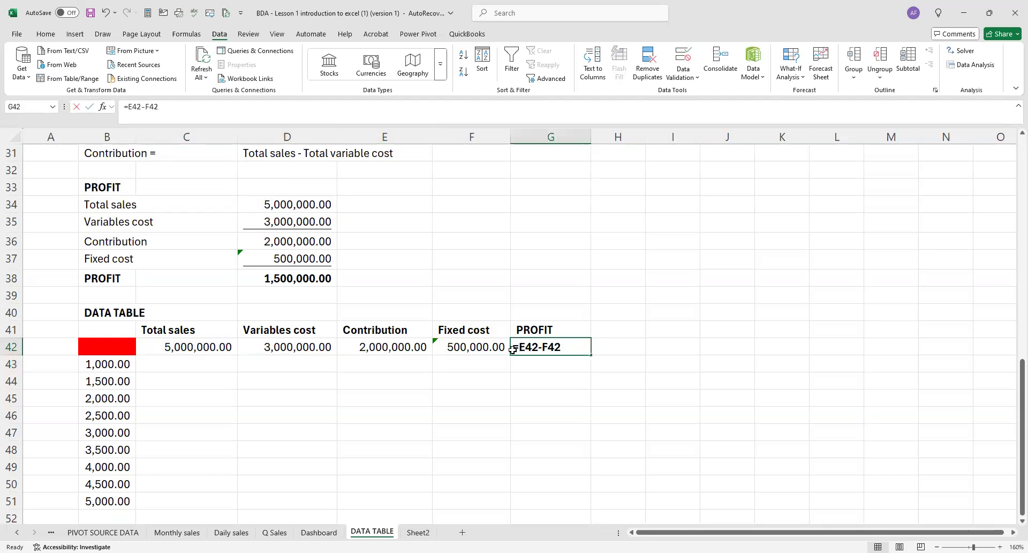
left_click(402, 348)
type("-")
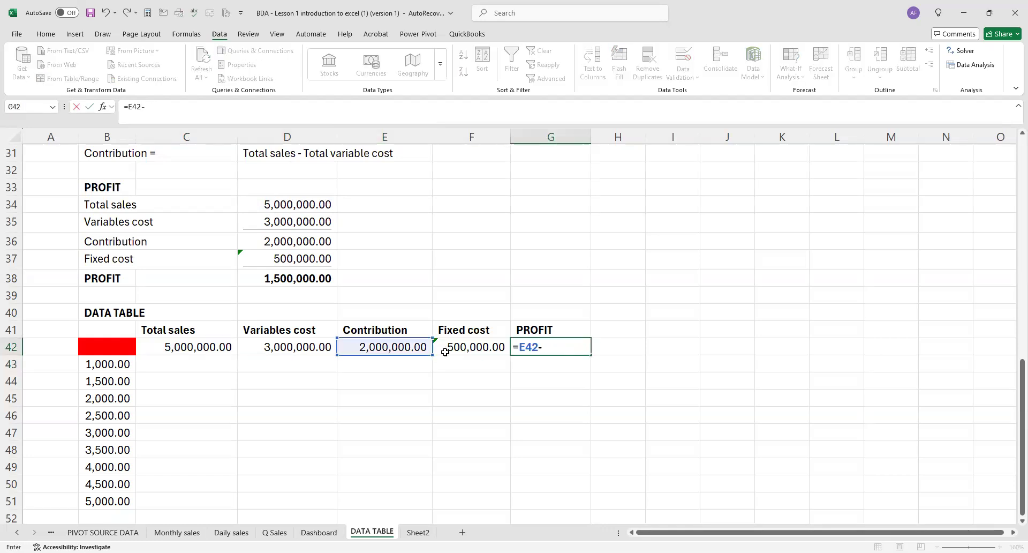
left_click(454, 347)
key("Return")
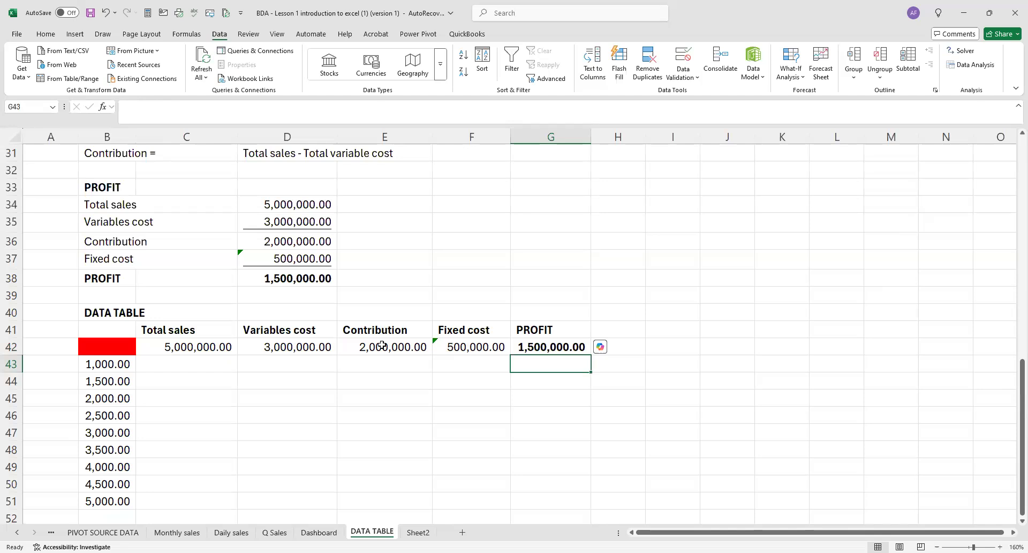
Check the formulas in C42 through G42 of the data table's header row, from total sales to profit.
left_click(213, 347)
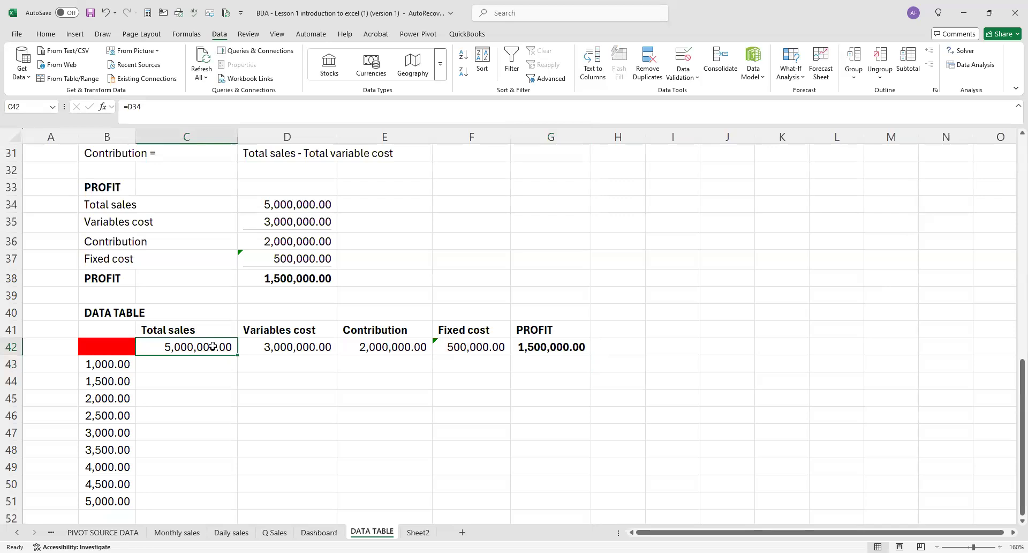
left_click(270, 348)
left_click(352, 348)
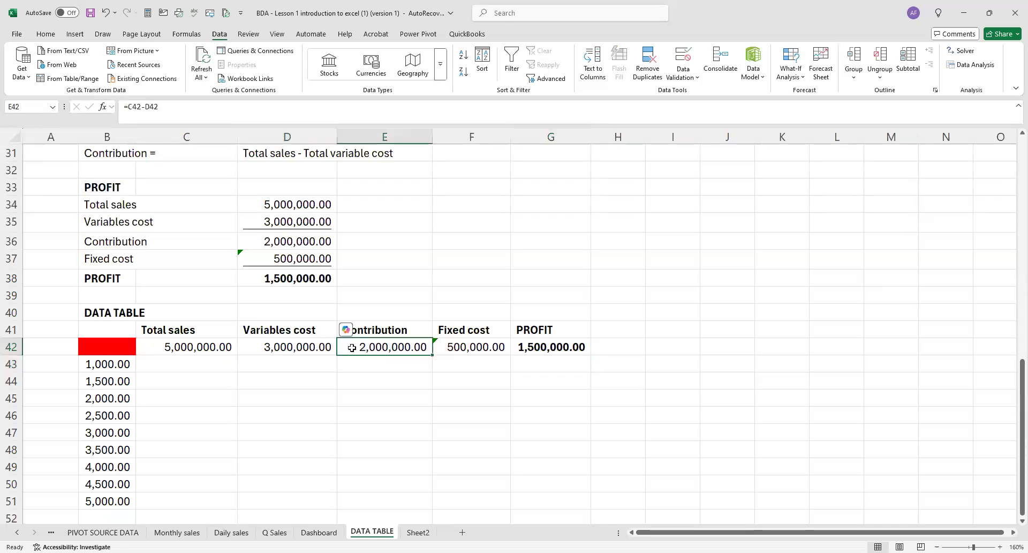
left_click(458, 347)
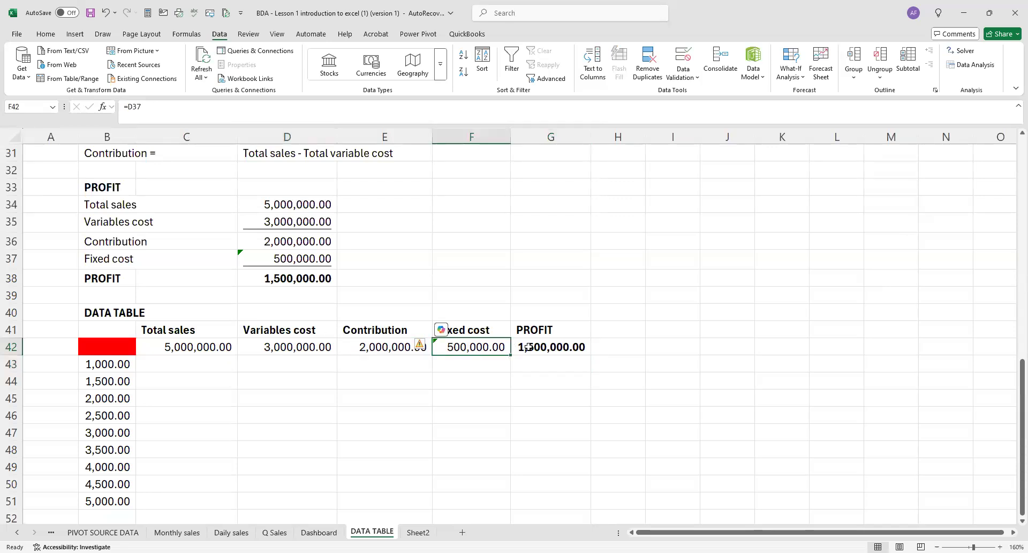
left_click(527, 347)
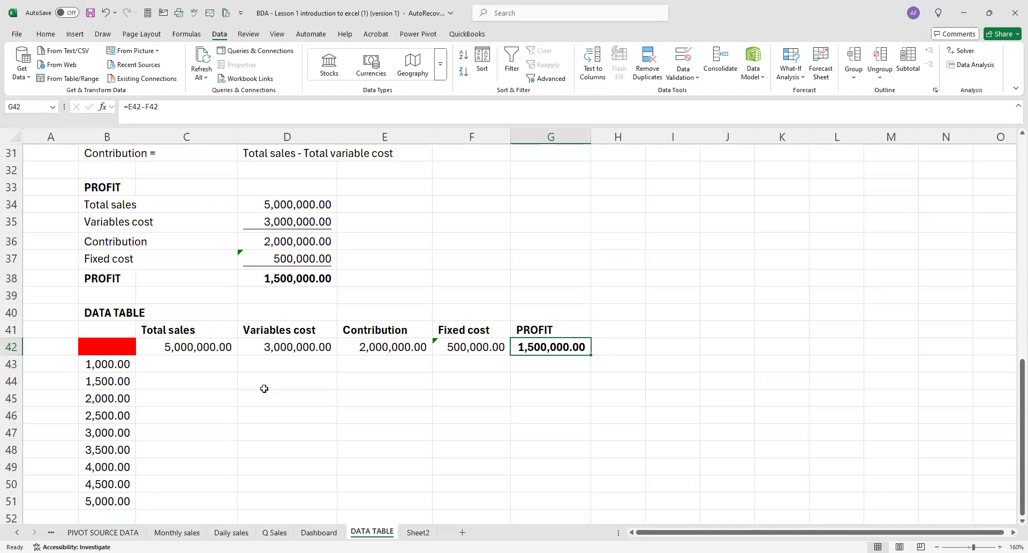
Select the data table range B42:G51, including the formula row and the student numbers.
scroll(183, 312, "down", 2)
left_click_drag(126, 245, 548, 401)
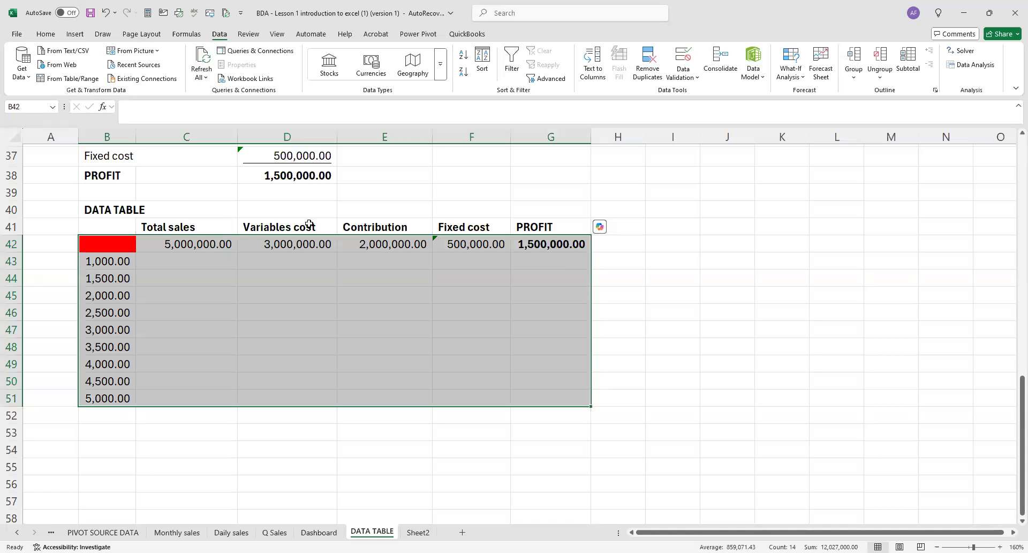
left_click(802, 80)
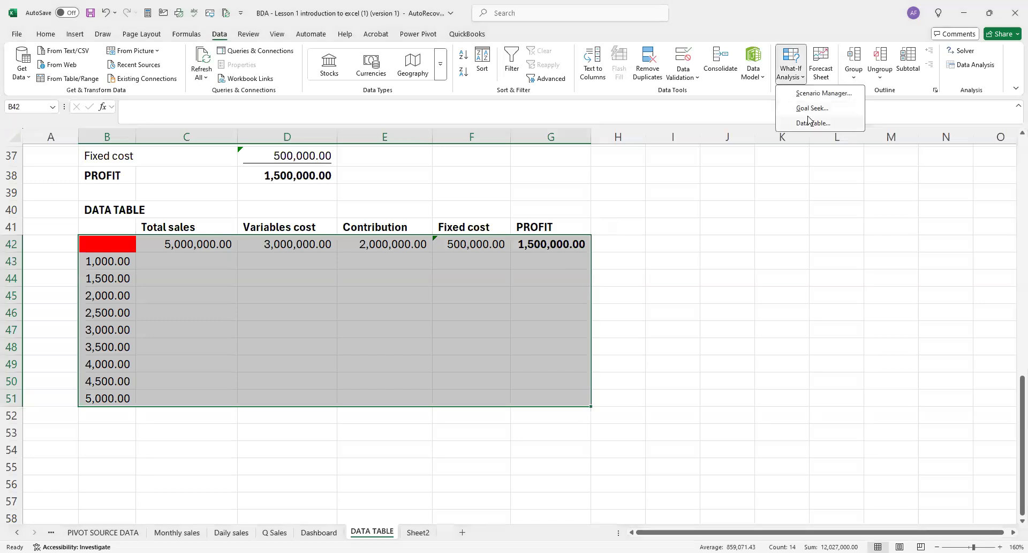
left_click(810, 108)
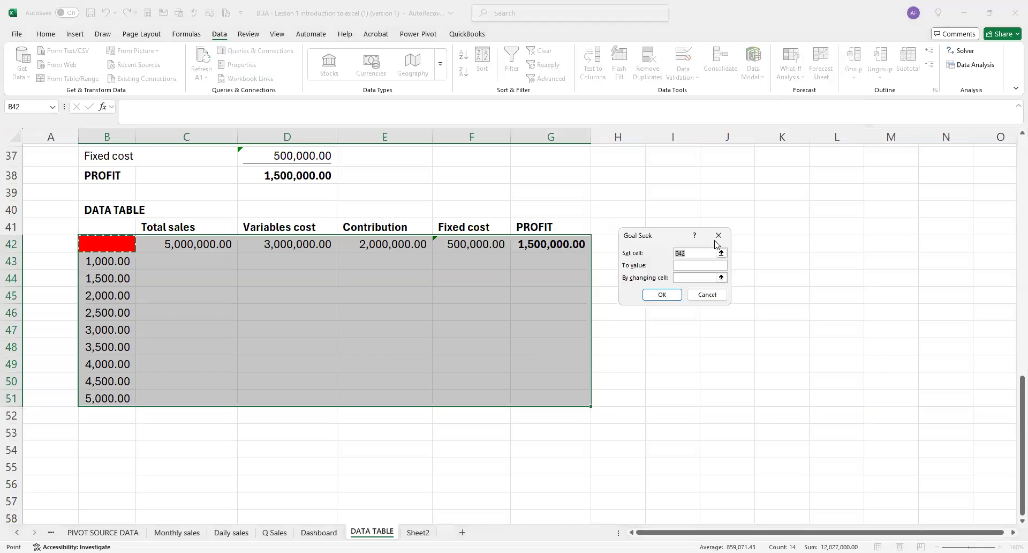
key("BackSpace")
left_click(718, 236)
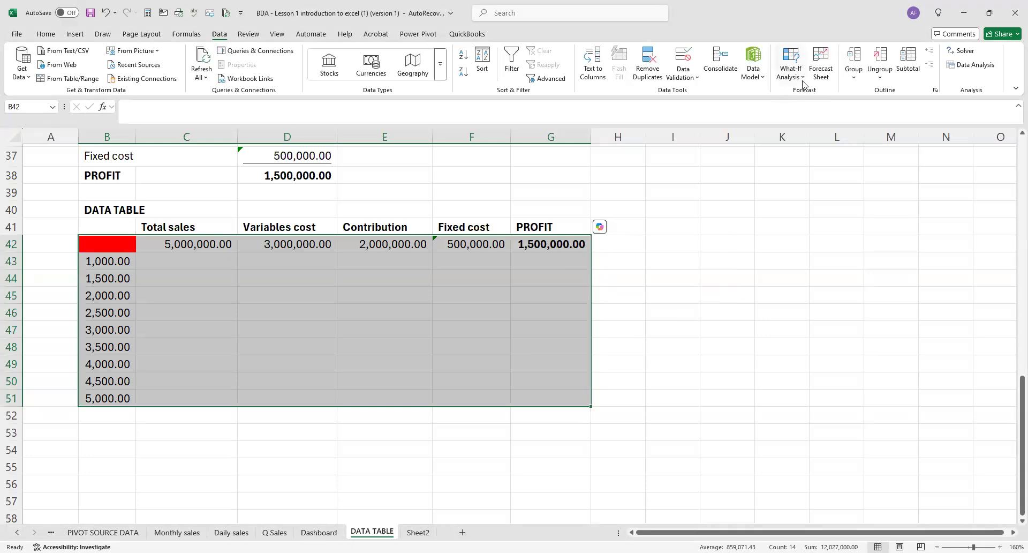
Create a what-if data table on the selected range, using the number of students in E23 as the column input cell.
left_click(803, 81)
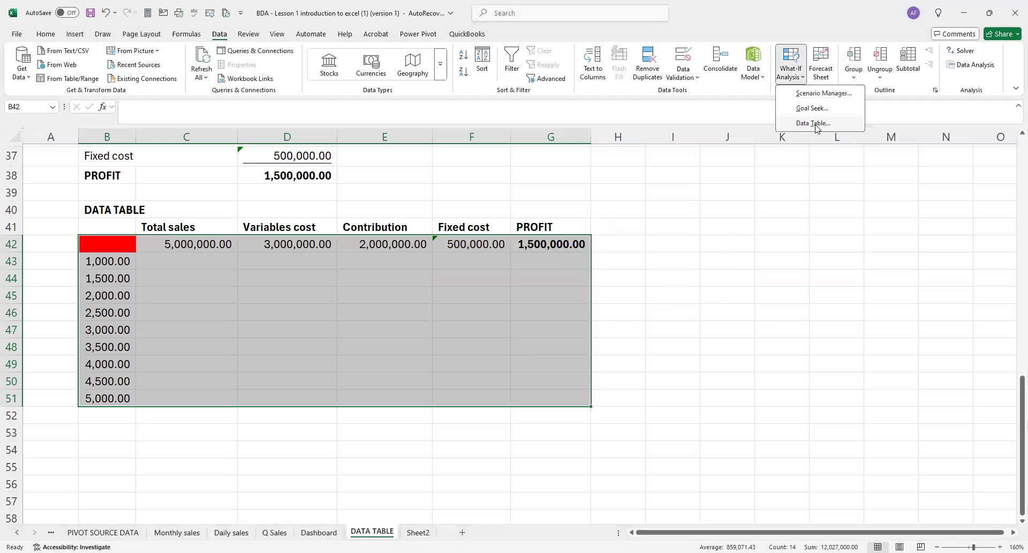
key("t")
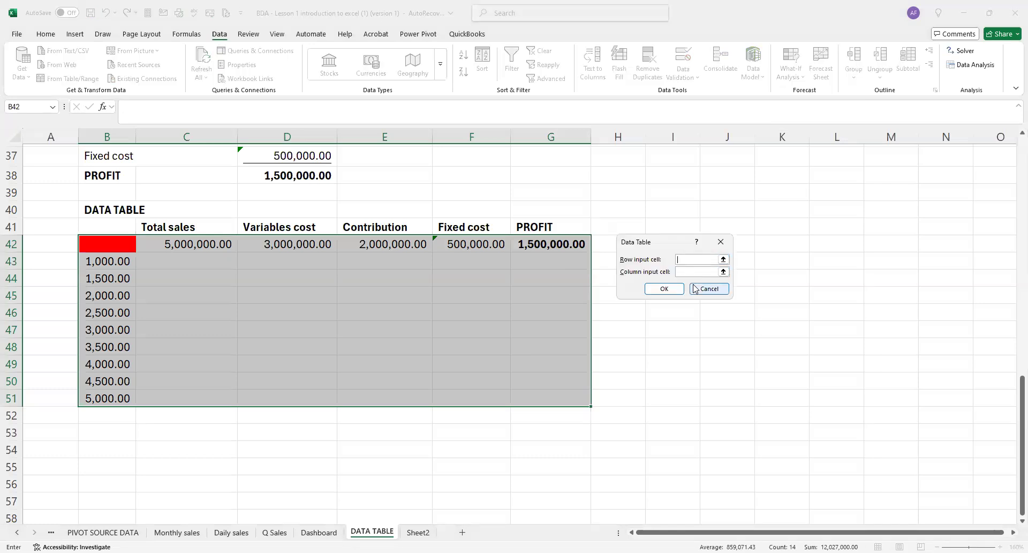
left_click(687, 272)
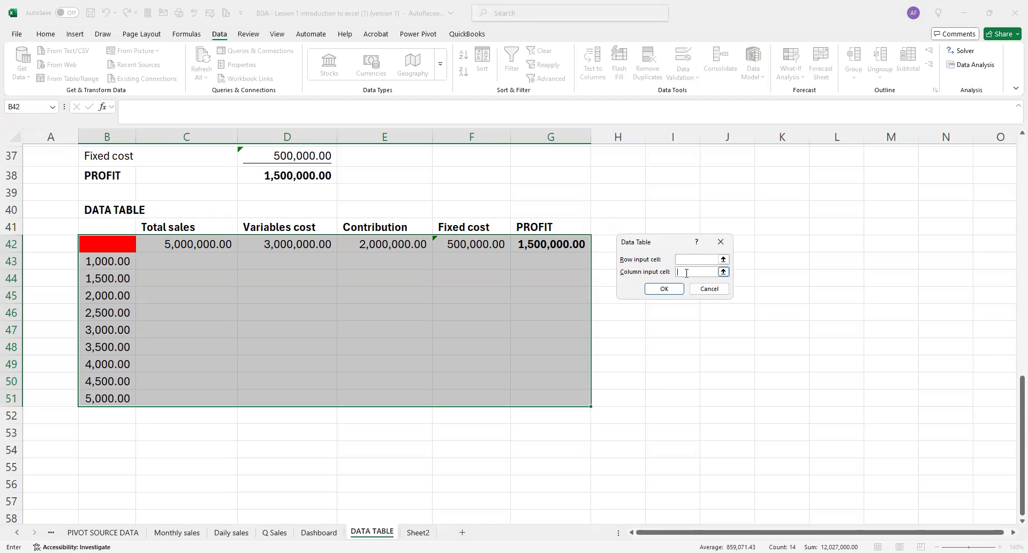
scroll(385, 225, "up", 3)
scroll(385, 225, "up", 1)
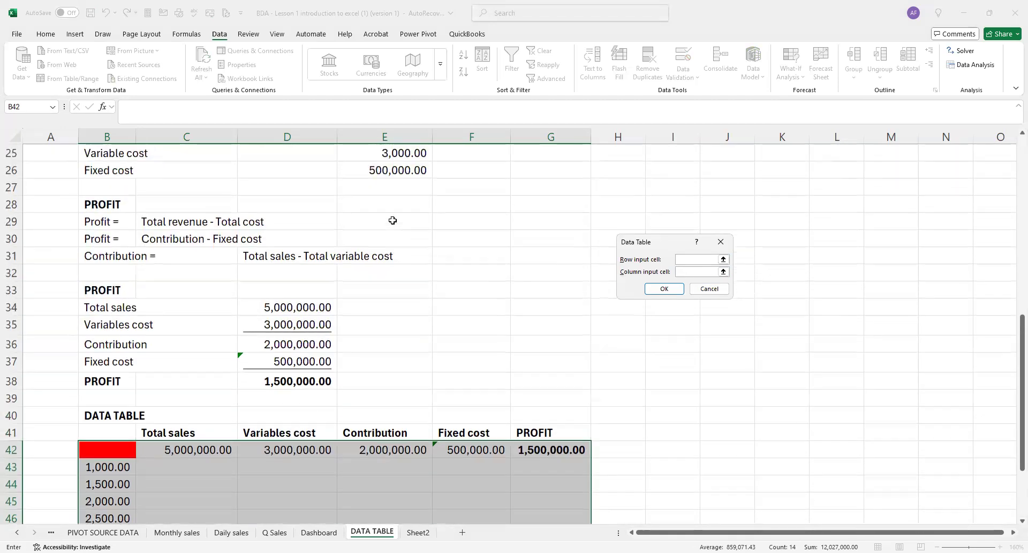
scroll(410, 200, "up", 3)
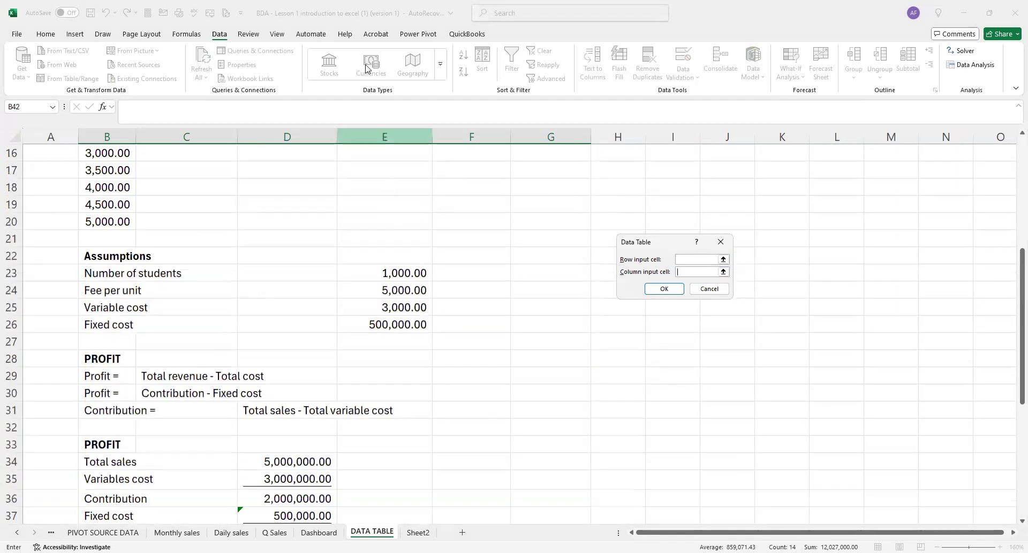
left_click(403, 271)
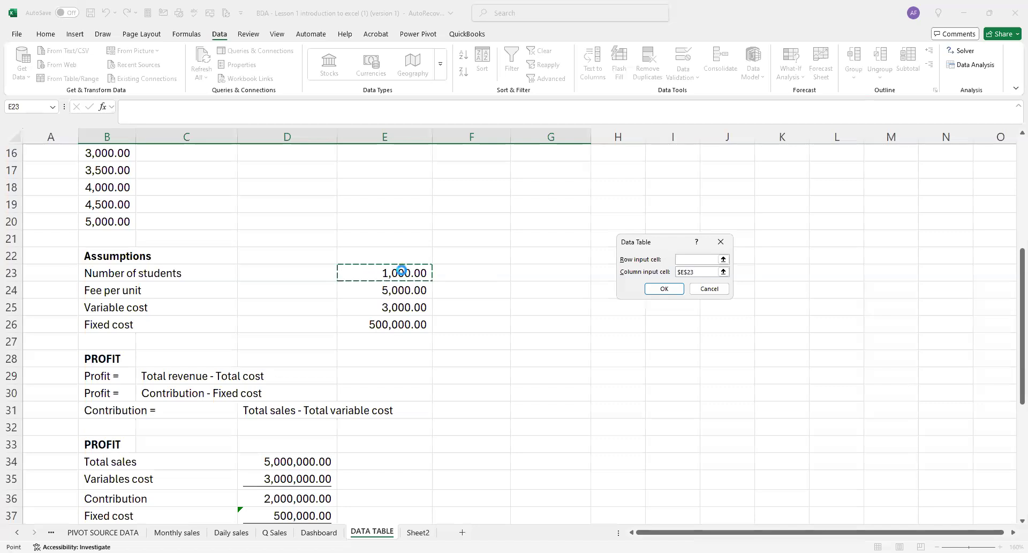
key("Return")
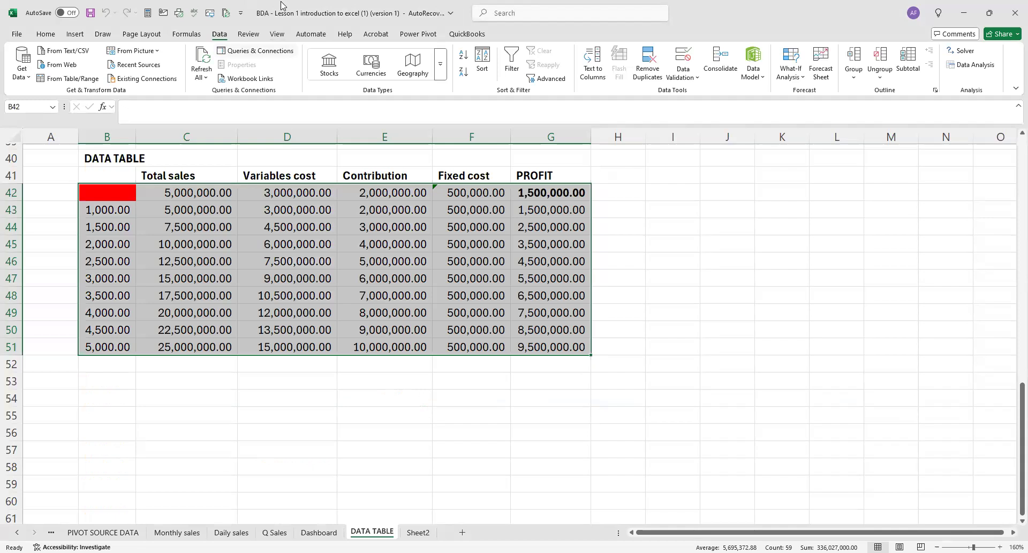
key("alt+Tab")
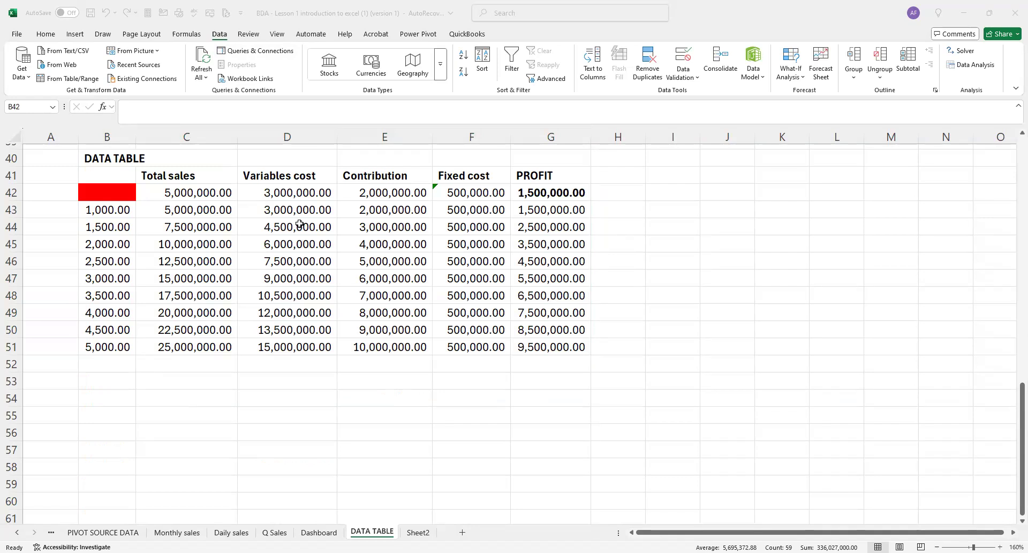
left_click(161, 192)
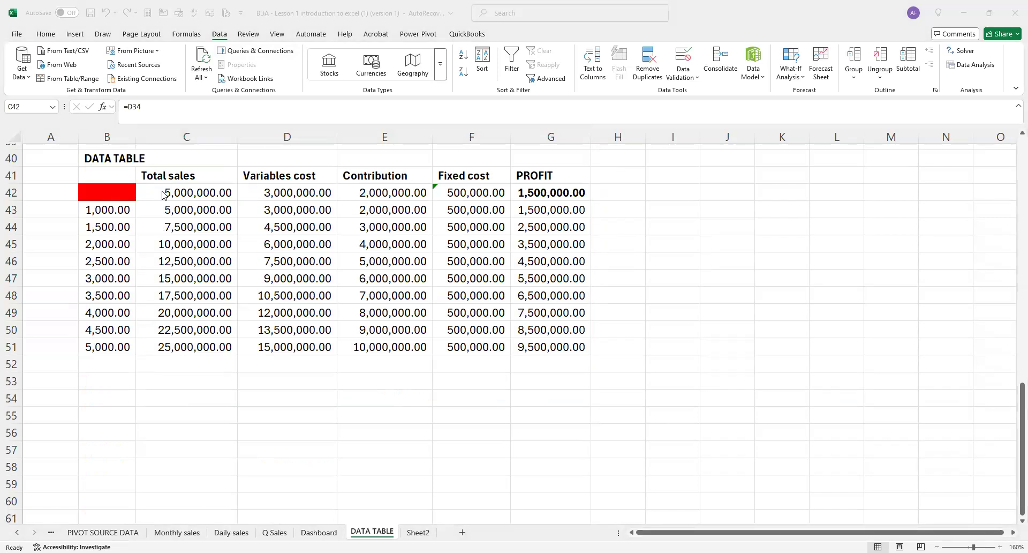
left_click(381, 84)
left_click(102, 192)
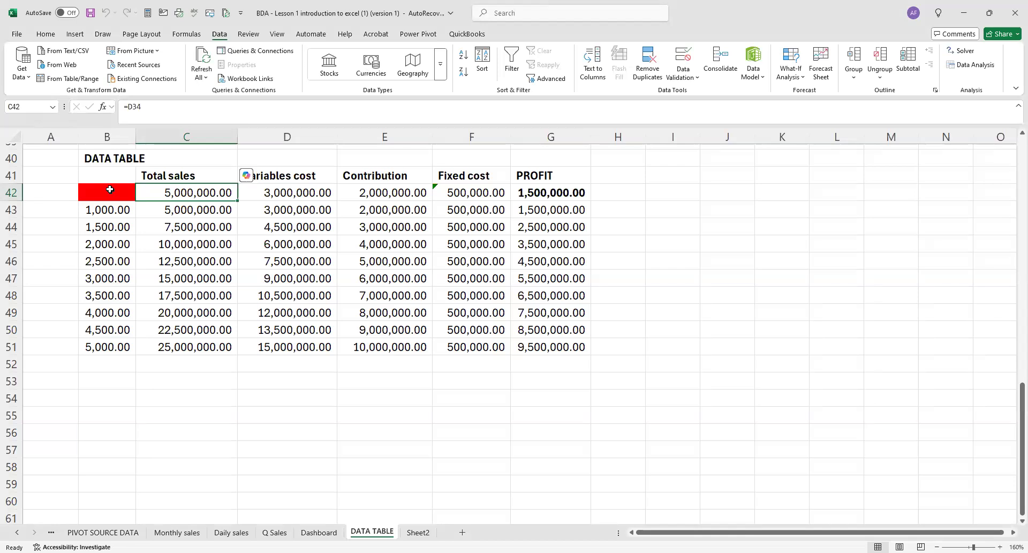
Clear the data table results in C43:G51, keeping the formula row and the student numbers.
mouse_move(112, 191)
left_mouse_down()
mouse_move(230, 195)
mouse_move(563, 354)
left_mouse_up()
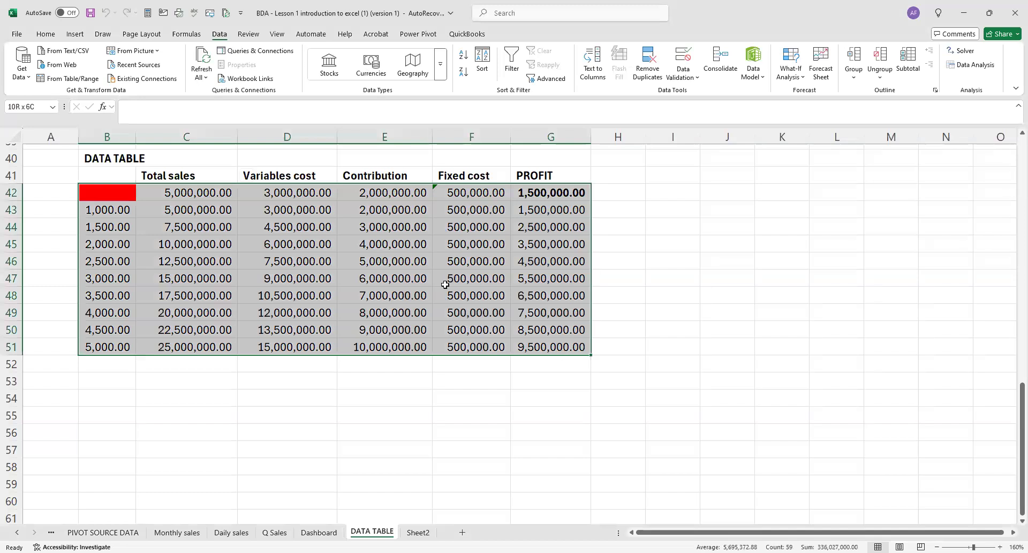
left_click_drag(166, 206, 529, 351)
key("Delete")
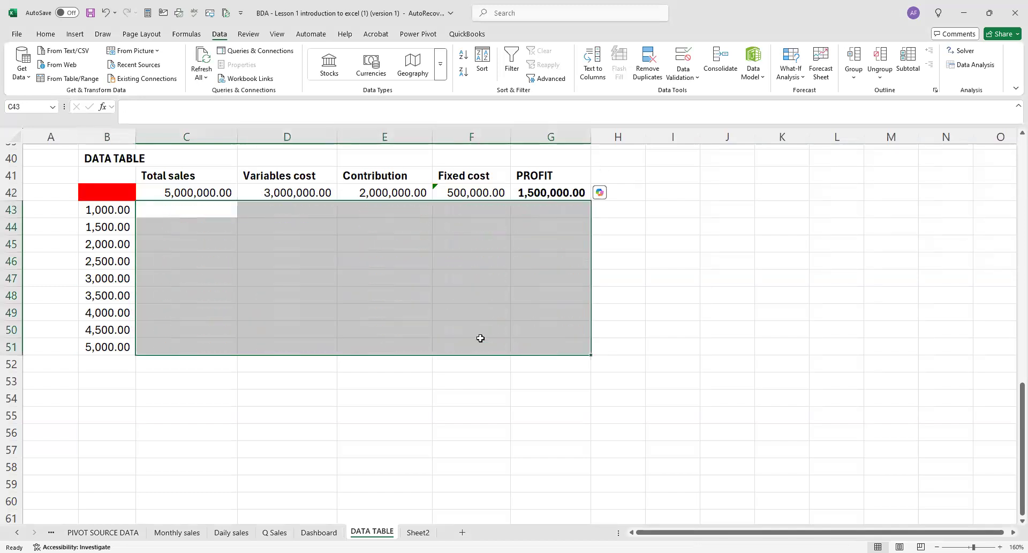
left_click(124, 195)
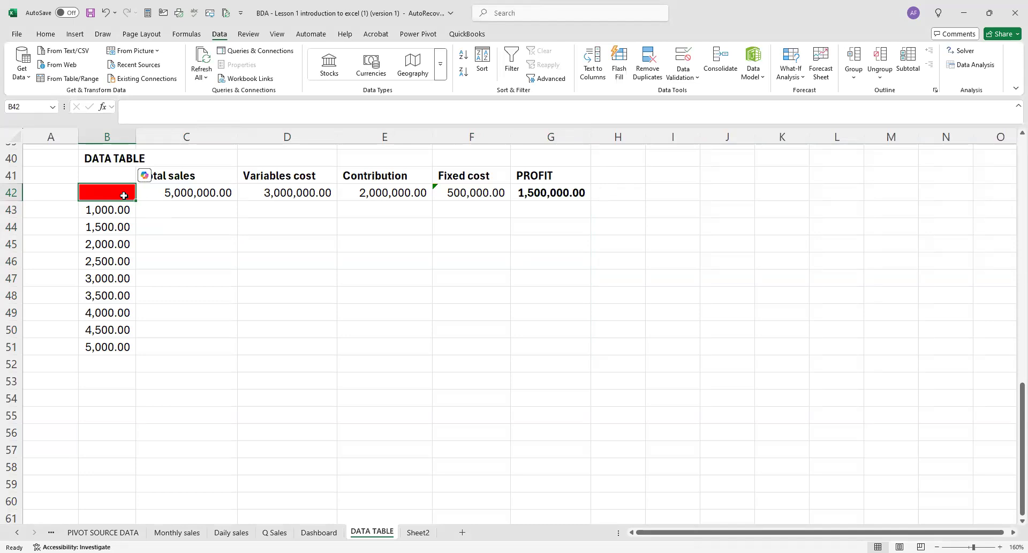
key("shift+Down")
key("shift+Down")
key("shift+Down")
key("shift+Down")
key("shift+Down")
key("shift+Down")
key("shift+Down")
key("shift+Down")
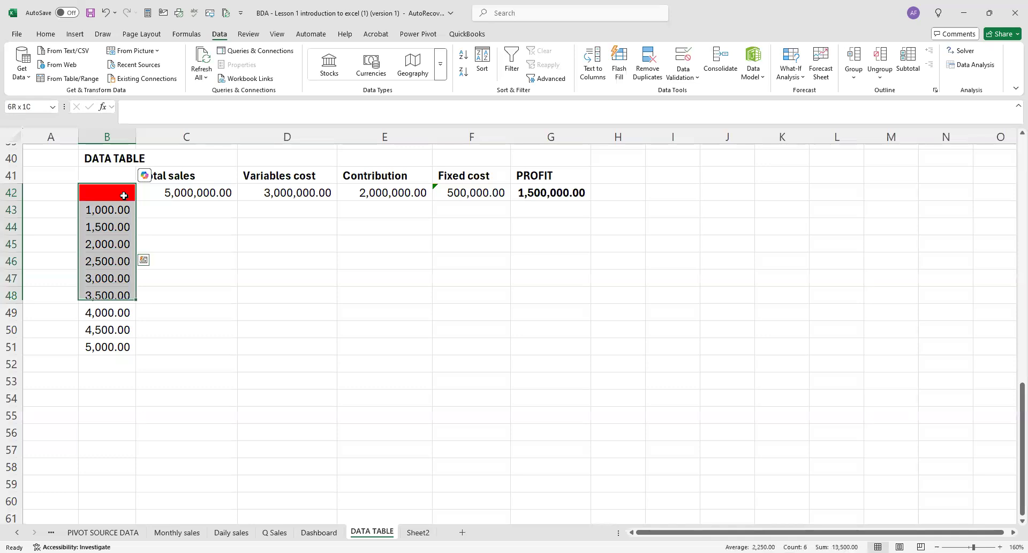
key("shift+Down")
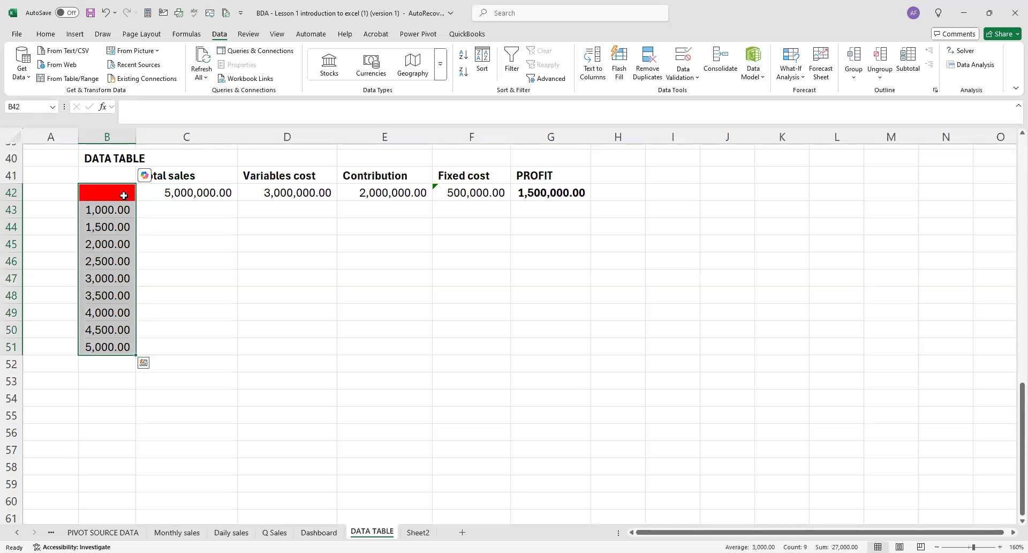
key("shift+Right")
key("shift+Right")
key("shift+Right")
key("shift+Right")
key("shift+Right")
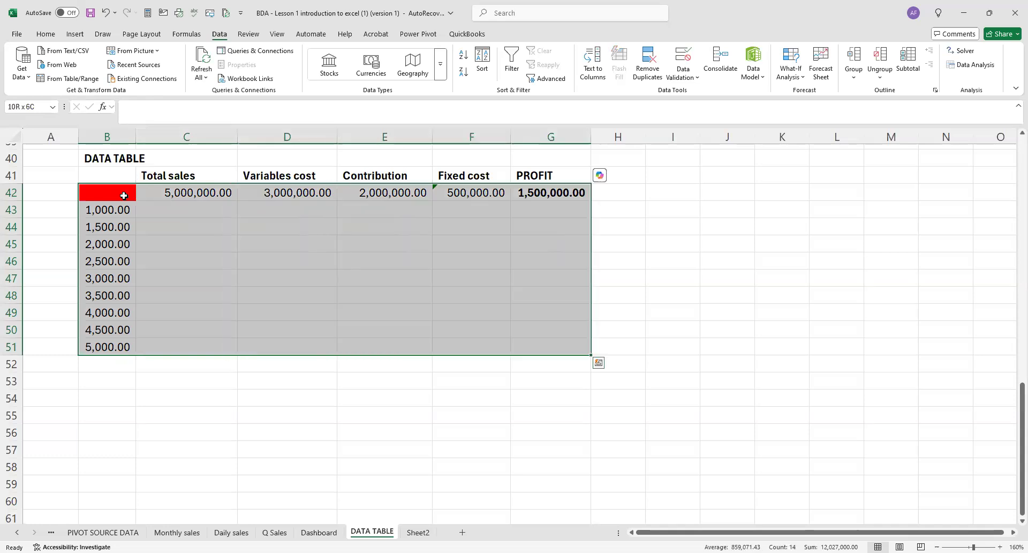
left_click(198, 260)
Create a one-variable what-if data table on B42:G51 with the number of students in E23 as the column input cell.
left_click_drag(131, 197, 536, 354)
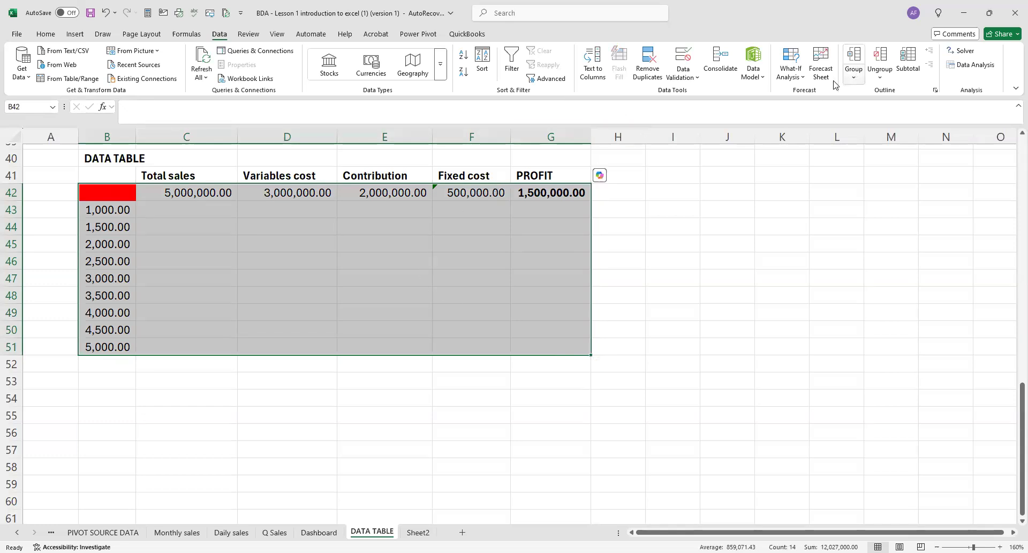
left_click(805, 79)
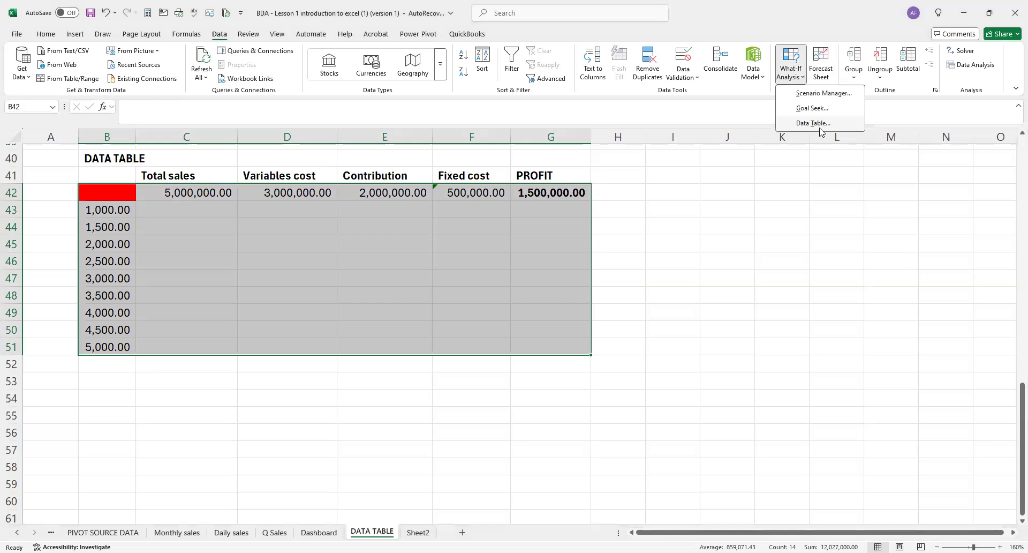
key("t")
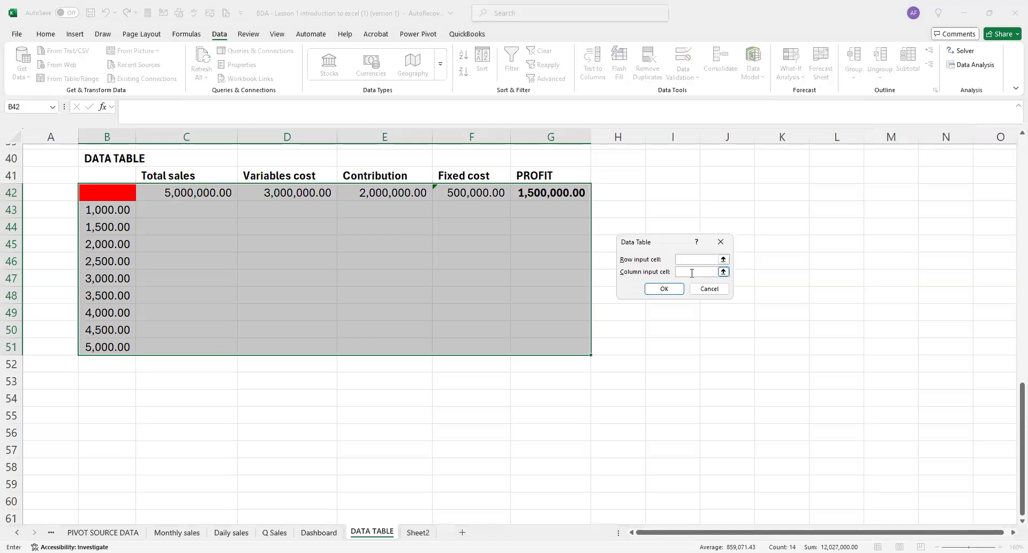
scroll(406, 252, "up", 7)
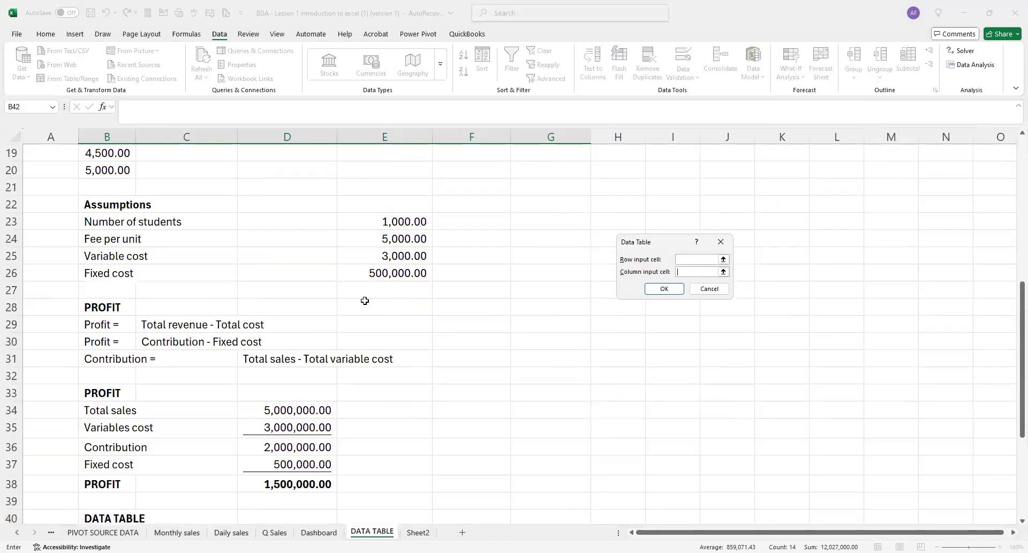
left_click(415, 222)
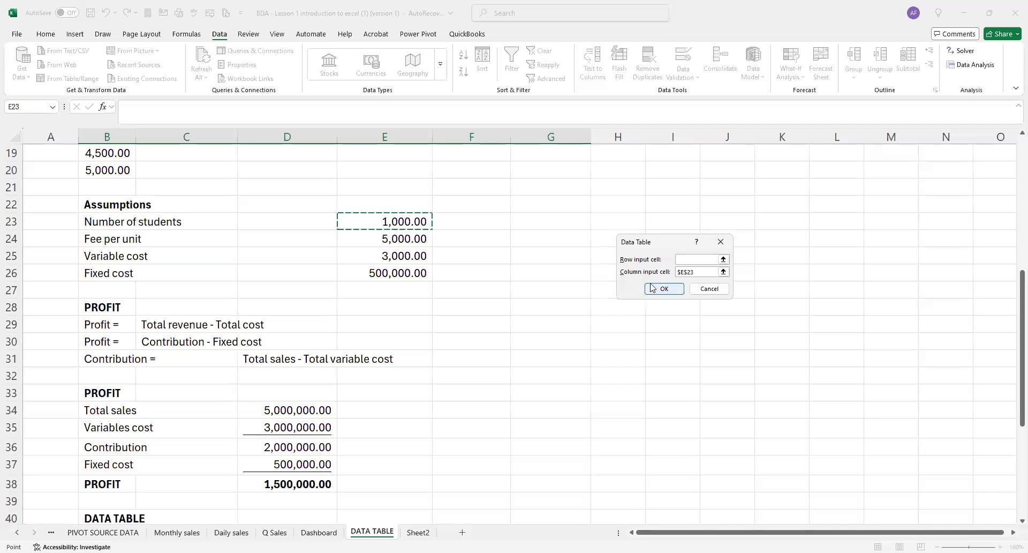
left_click(653, 288)
scroll(462, 285, "down", 6)
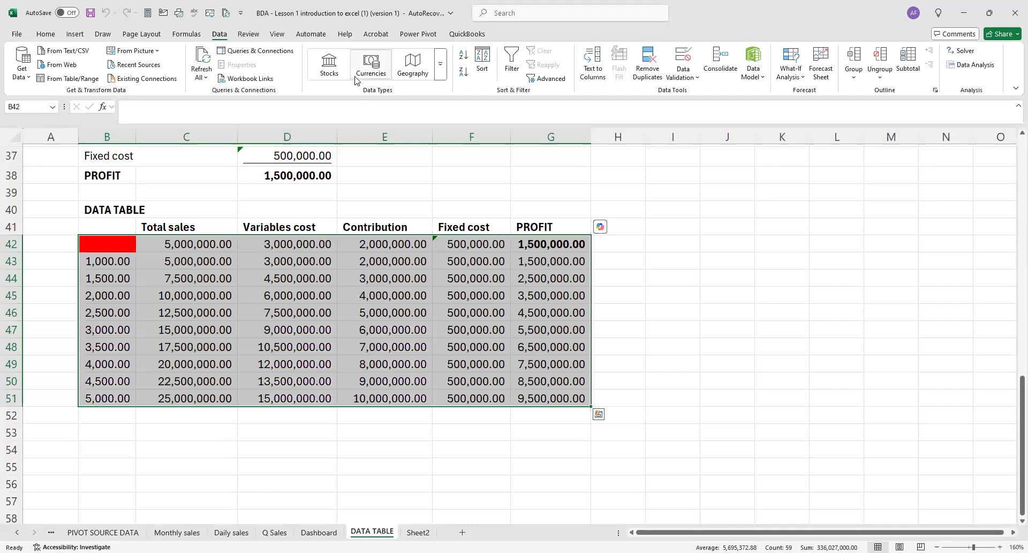
key("alt+Tab")
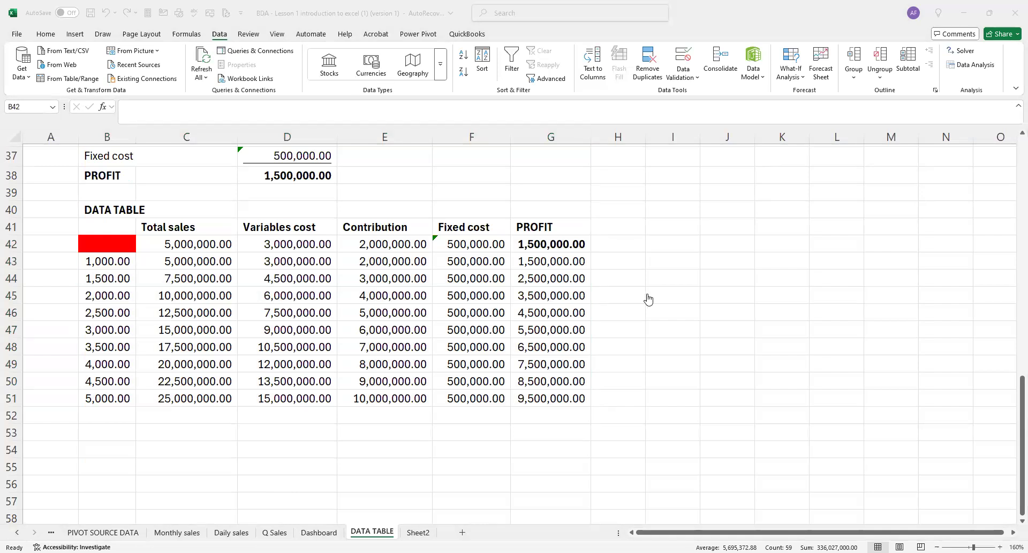
key("alt+Tab")
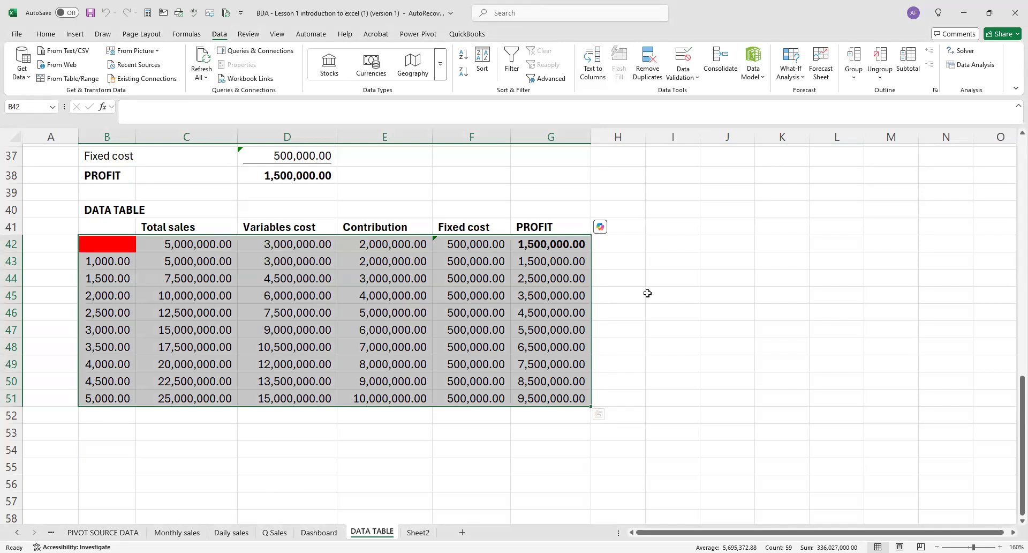
Review the formula row C42:G42 and trace the total sales reference in C42 back to the profit calculation.
left_click(185, 244)
left_click_drag(227, 251, 528, 247)
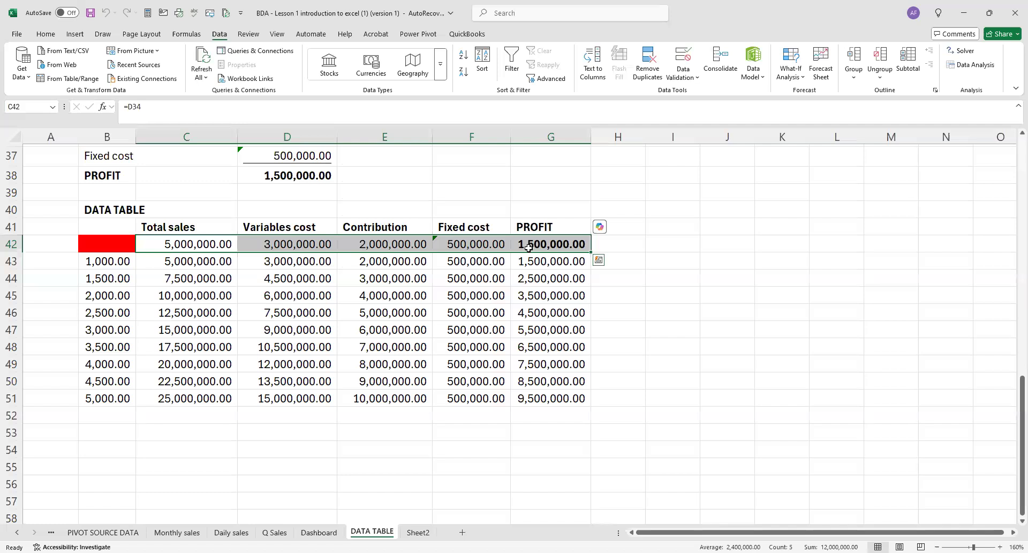
left_click(211, 243)
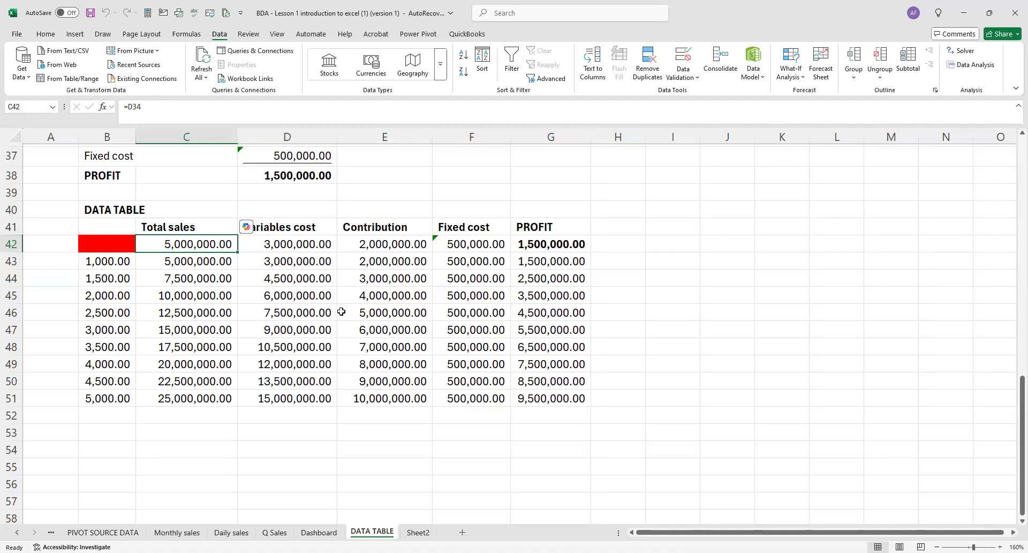
scroll(341, 310, "up", 2)
scroll(341, 310, "up", 1)
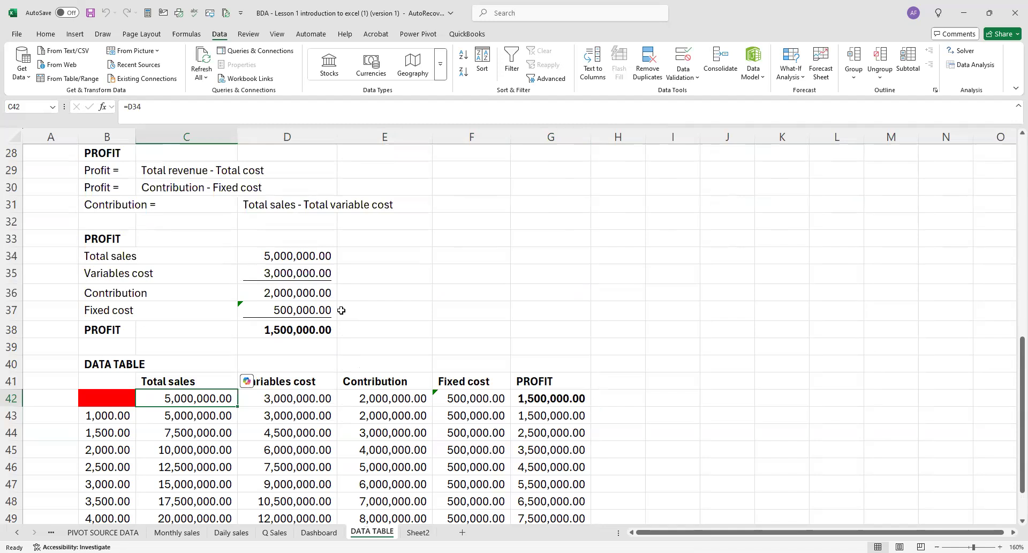
Inspect the formulas behind total sales in D34 and variables cost in D35 and the assumption cells they reference.
left_click(285, 255)
double_click(285, 255)
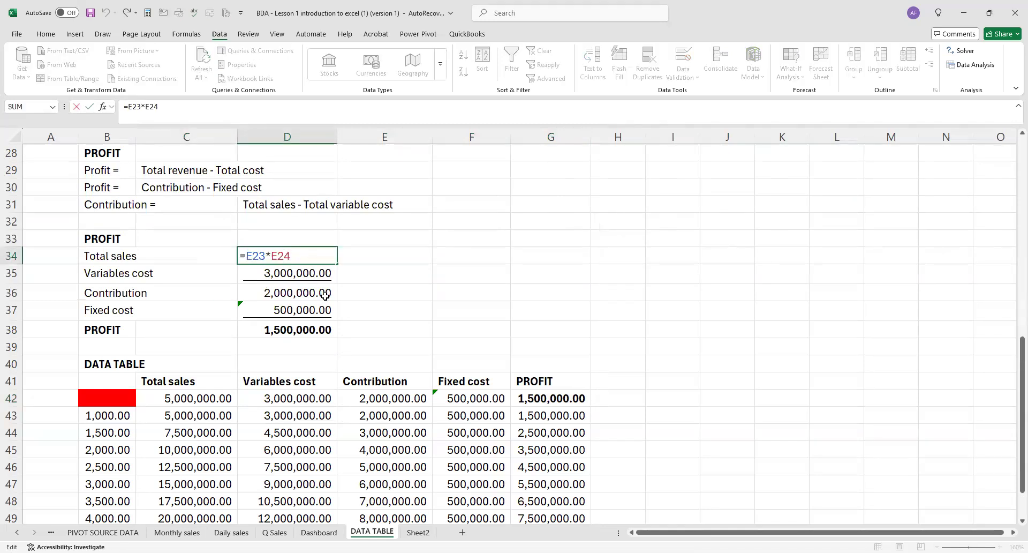
scroll(303, 297, "up", 2)
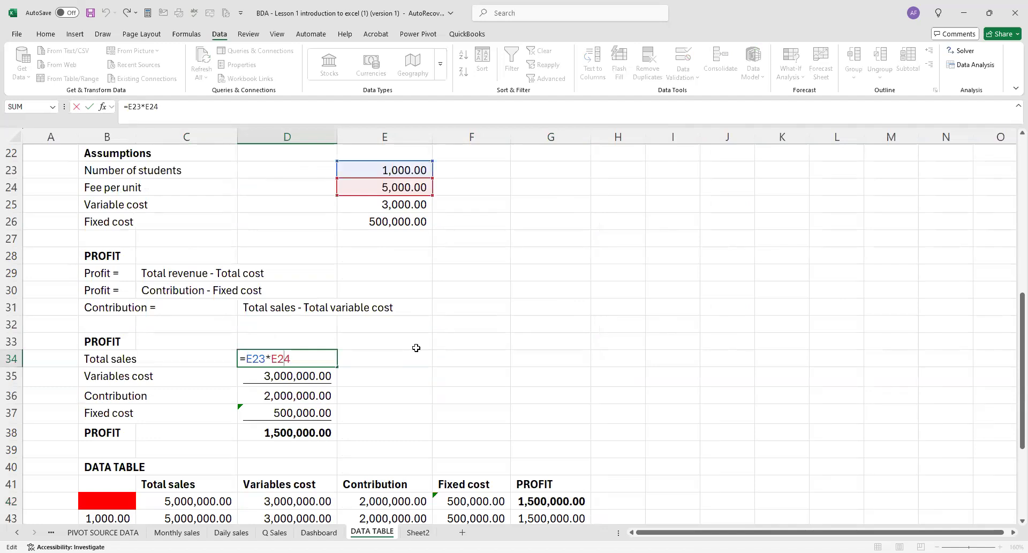
key("ctrl+Return")
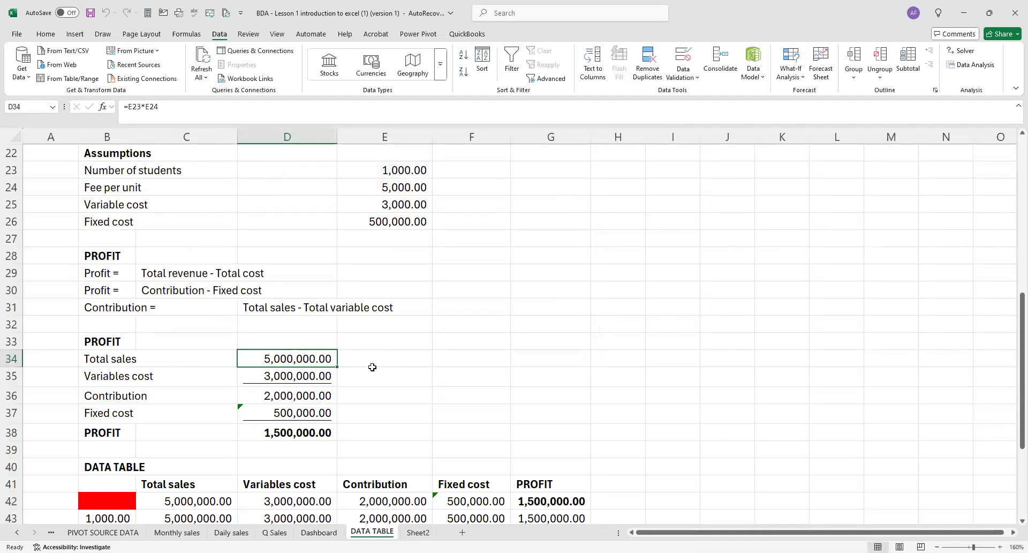
double_click(328, 376)
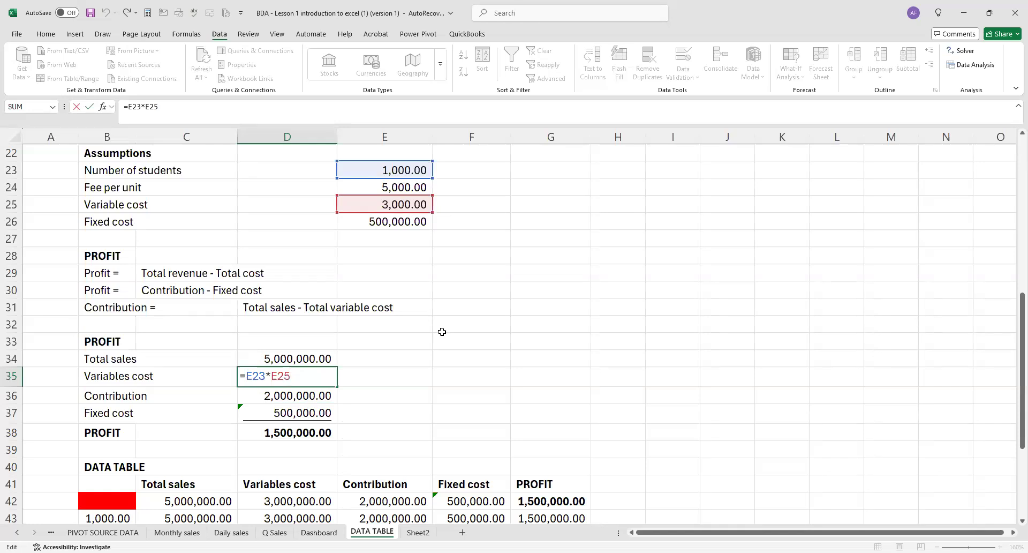
scroll(442, 332, "up", 2)
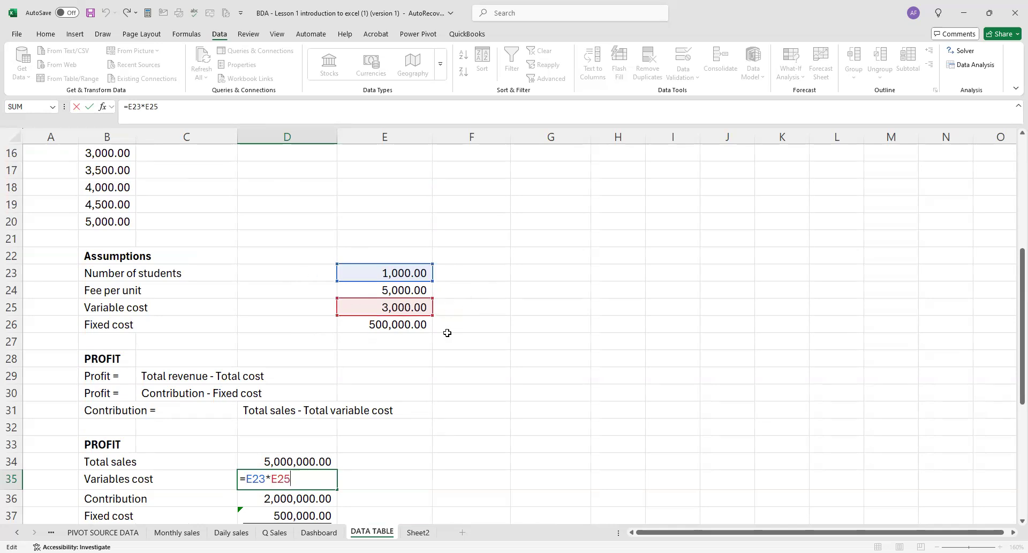
key("ctrl+Return")
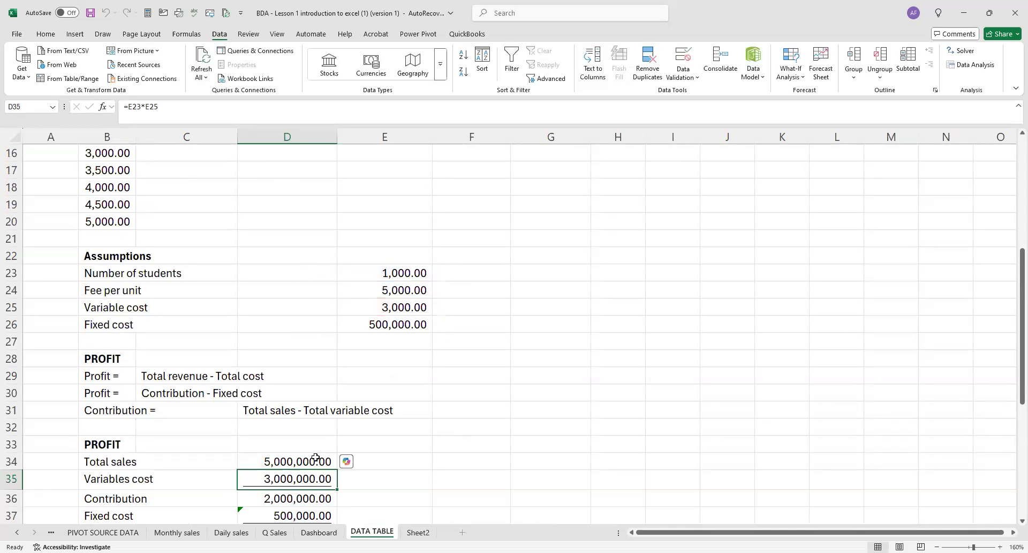
Overwrite the total sales formula in D34 with the fixed value 5000000 and widen column G to fit the profit figures.
left_click(310, 459)
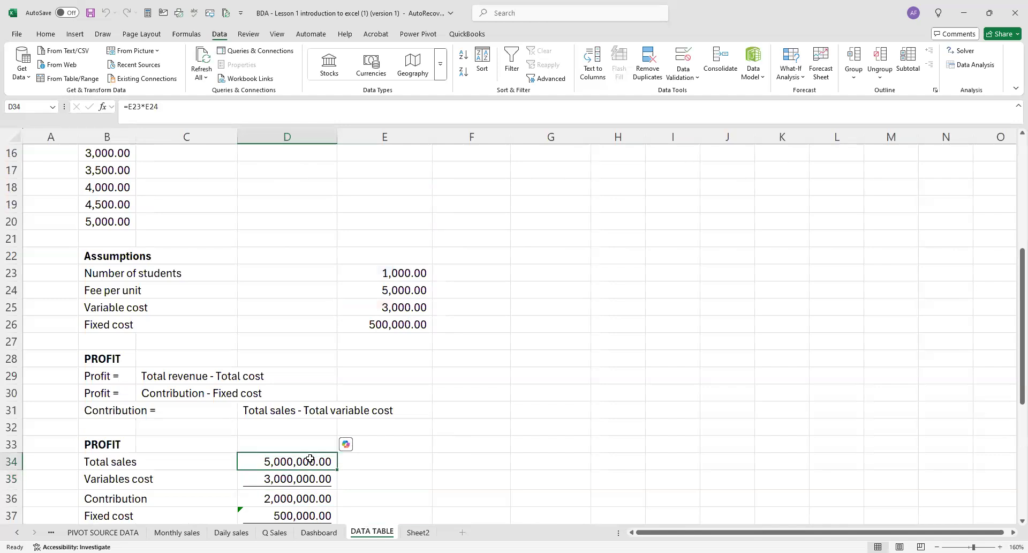
type("5000")
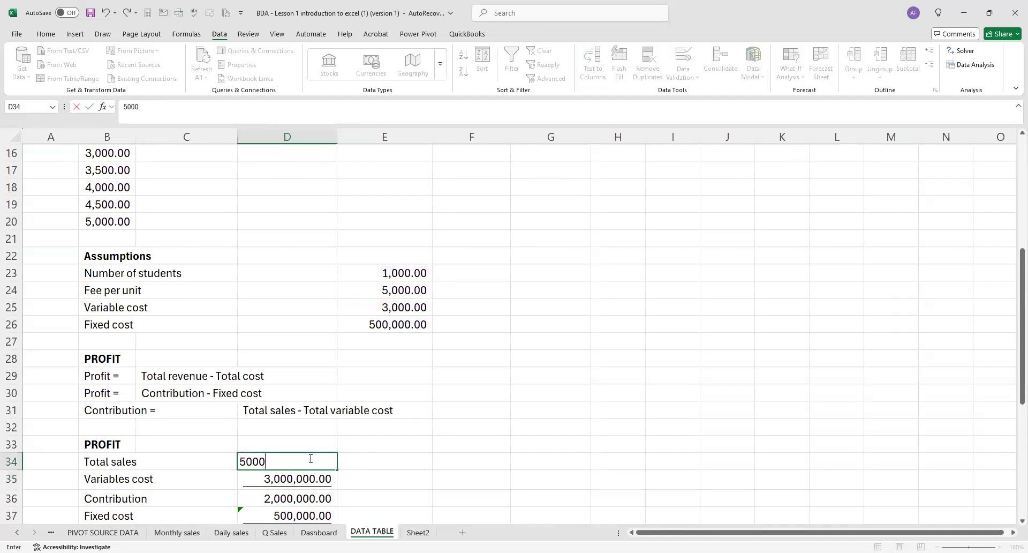
type("000")
key("Return")
scroll(455, 428, "down", 5)
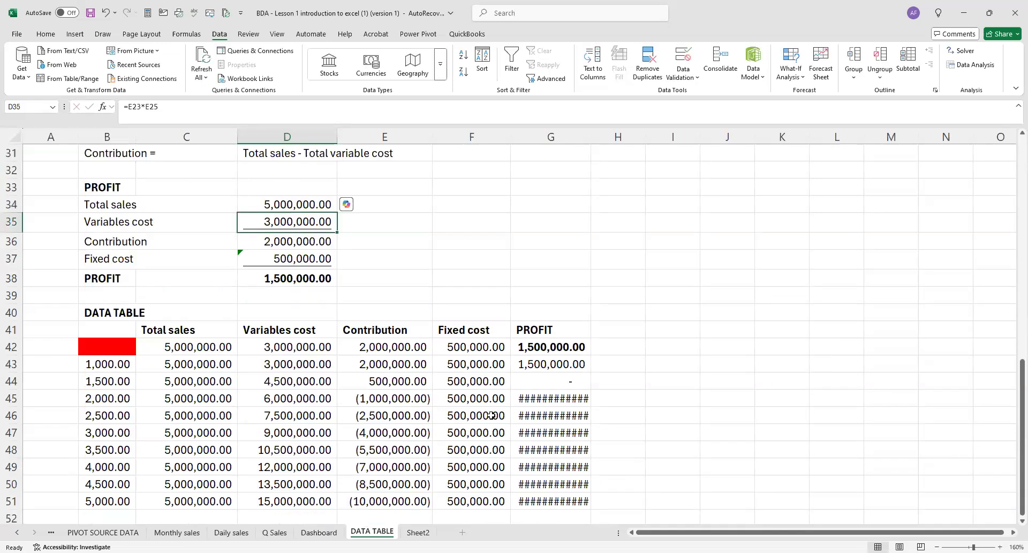
left_click_drag(590, 137, 643, 173)
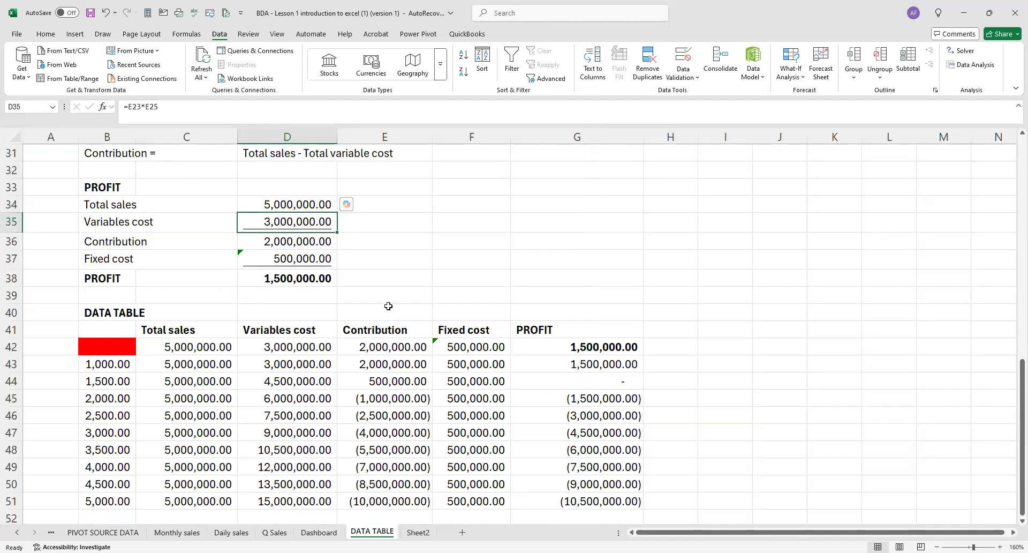
Overwrite the variables cost formula in D35 with the fixed value 3000000 and check the effect on the data table.
type("3000000")
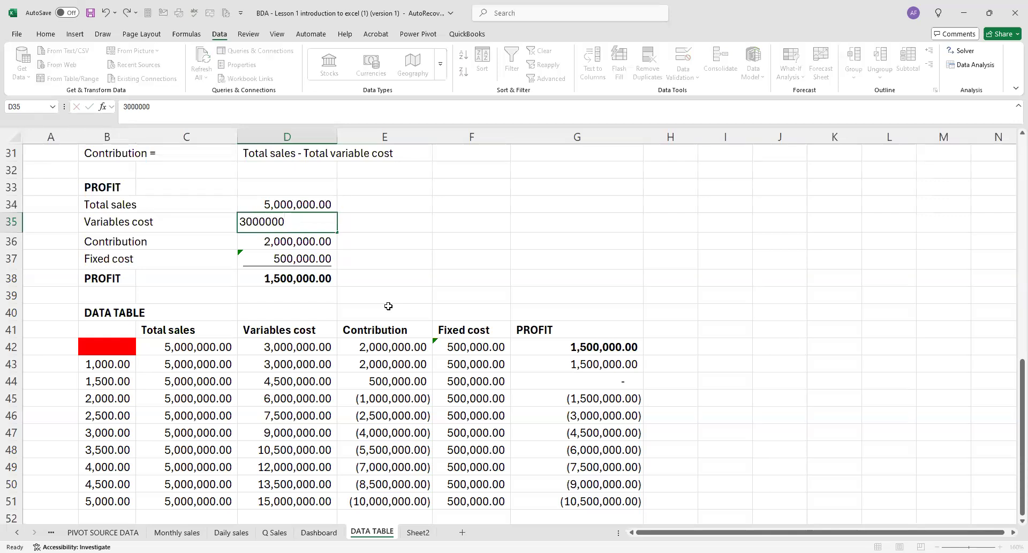
key("Return")
scroll(621, 424, "down", 2)
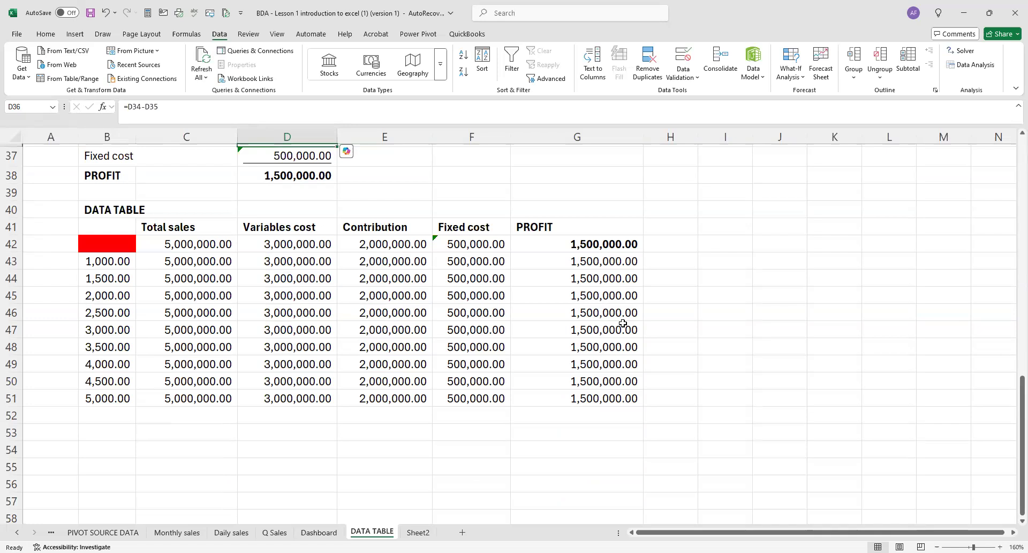
scroll(367, 271, "up", 2)
left_click(291, 223)
double_click(291, 223)
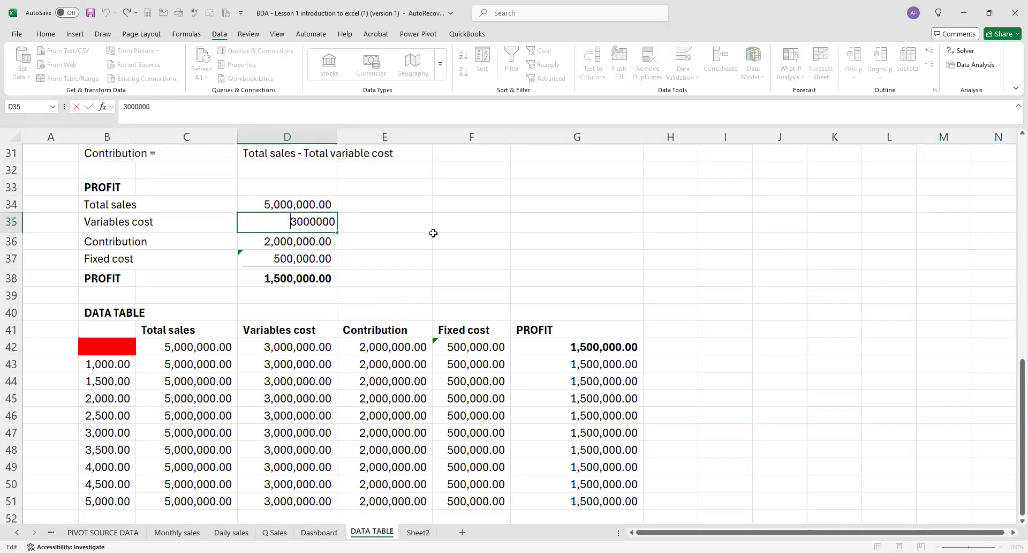
left_click(301, 216)
Enter the total sales formula =E23*E24 in D34, multiplying the number of students by the fee per unit.
left_click(296, 204)
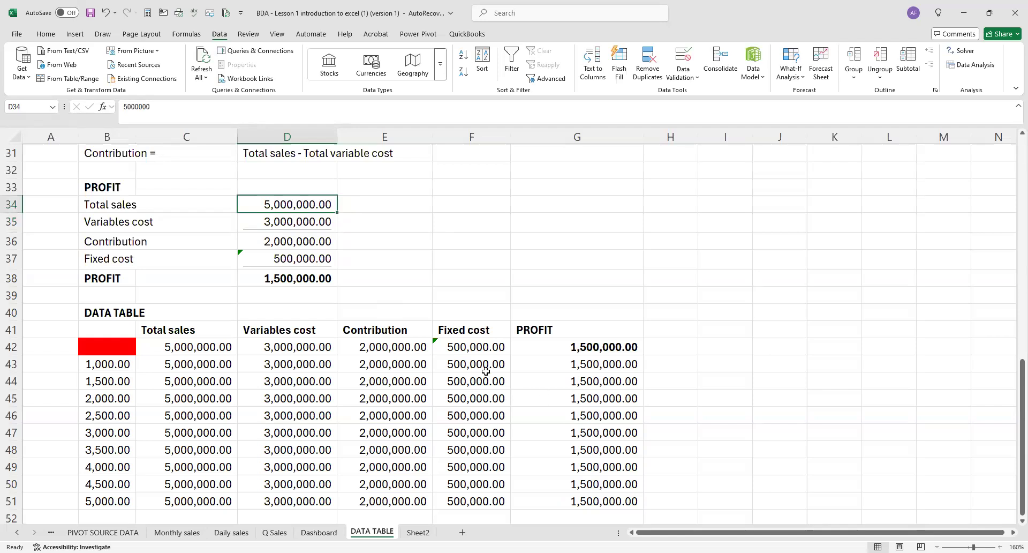
scroll(286, 360, "up", 3)
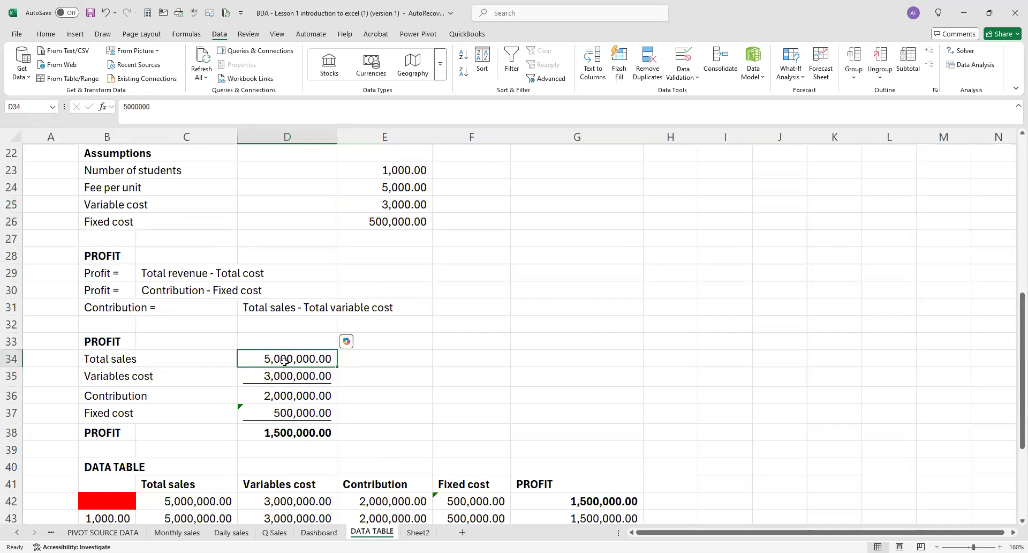
type("=")
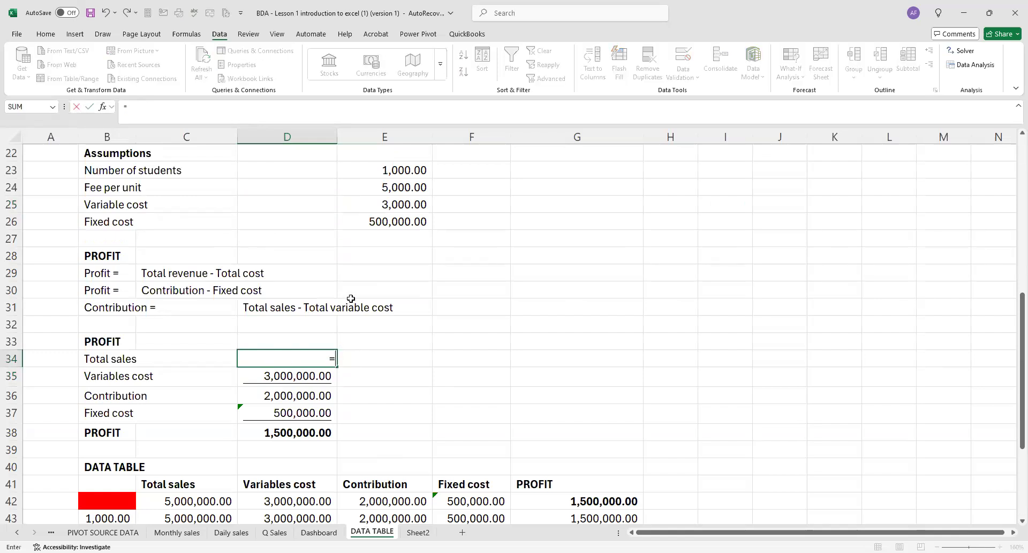
scroll(353, 292, "up", 2)
left_click(390, 274)
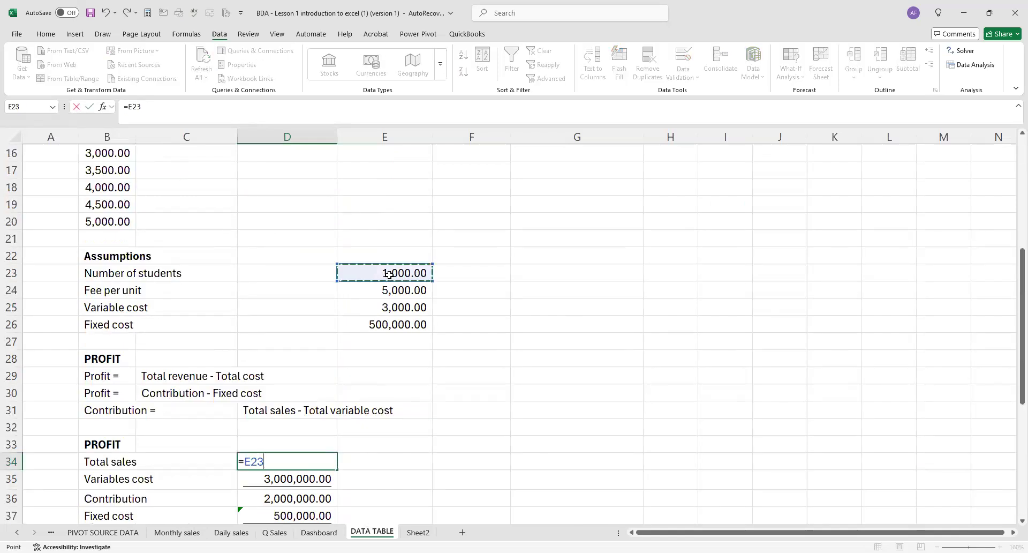
type("*")
left_click(393, 288)
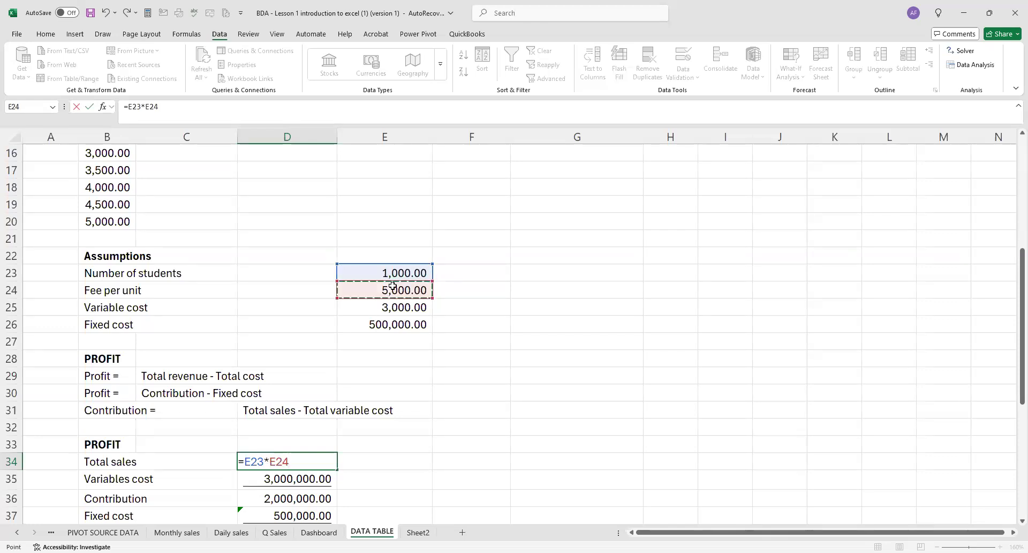
key("Return")
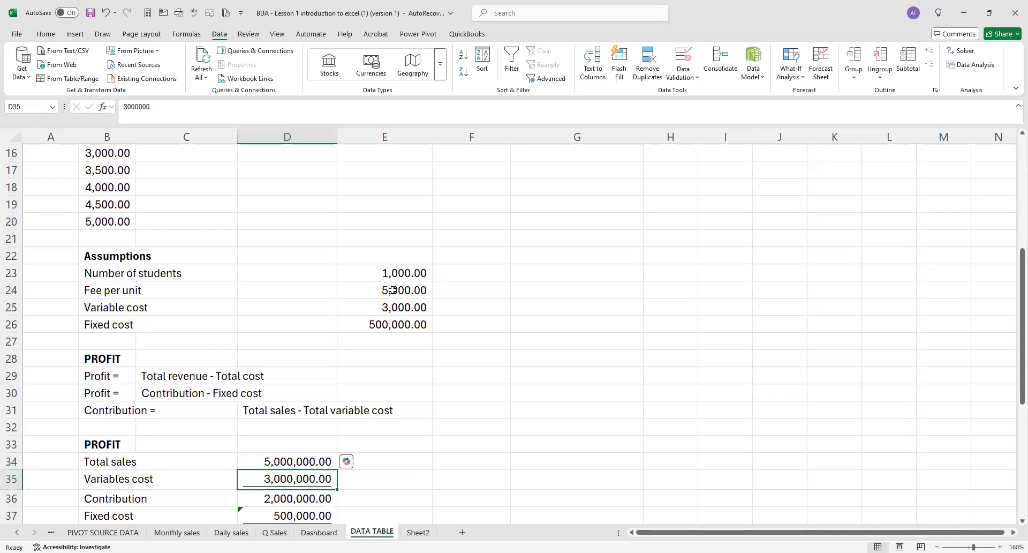
Enter the variables cost formula =E23*E25 in D35 and check the recalculated data table.
type("=")
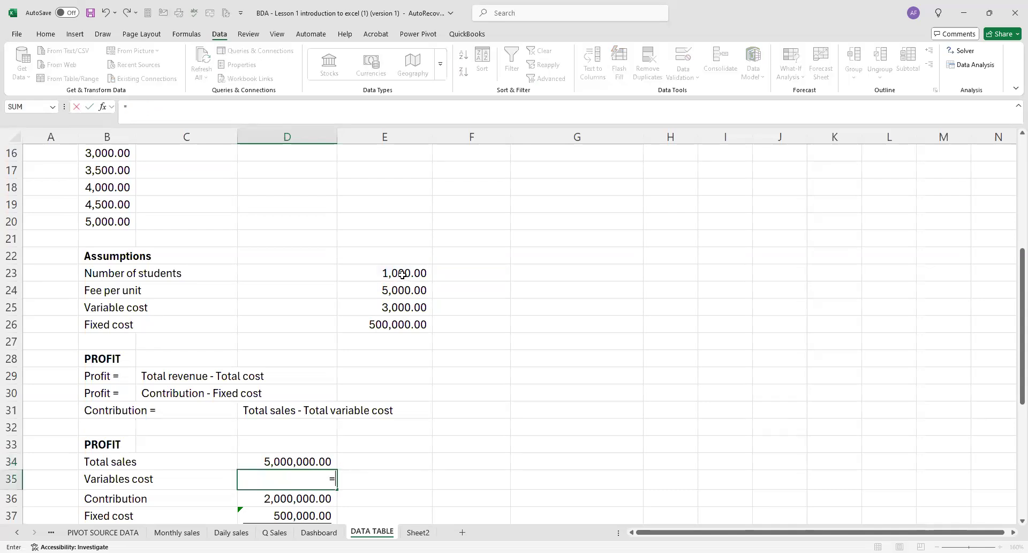
left_click(402, 274)
type("*")
left_click(405, 306)
key("Return")
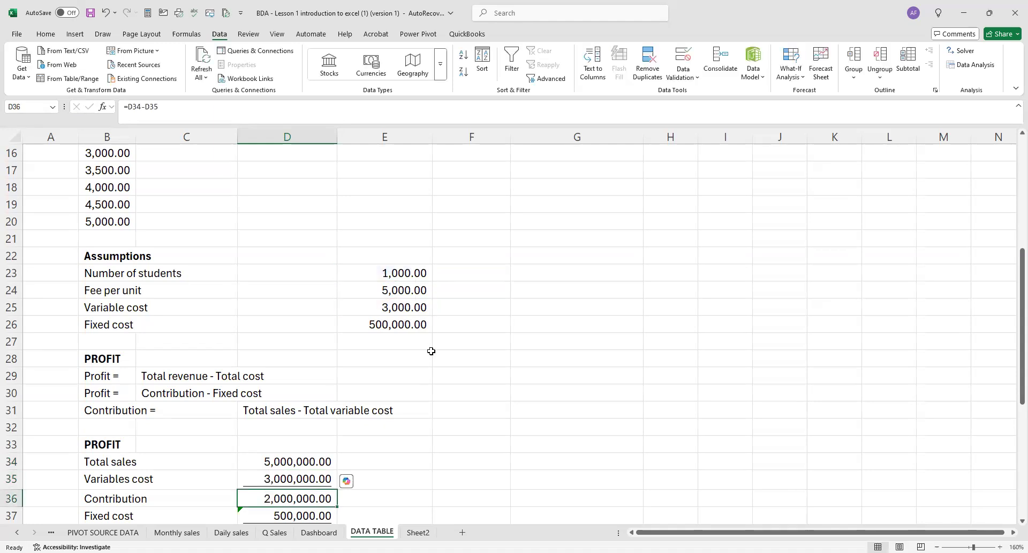
scroll(428, 351, "down", 5)
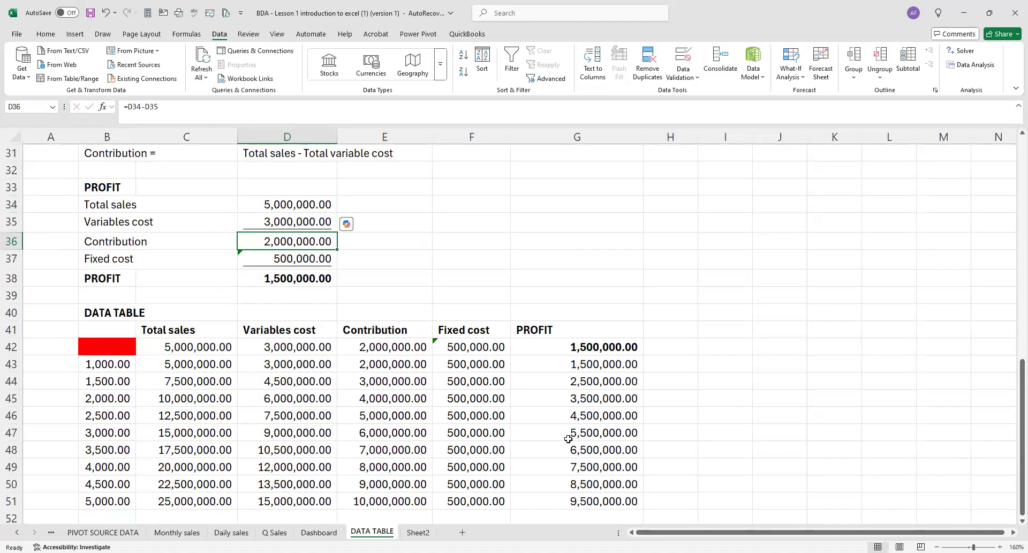
scroll(561, 415, "down", 2)
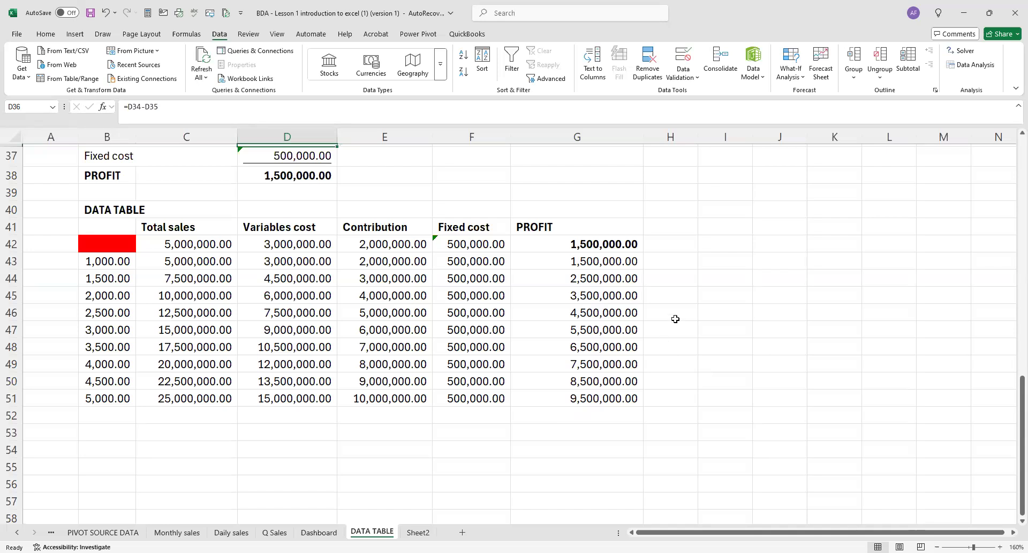
scroll(676, 318, "up", 5)
left_click(579, 302)
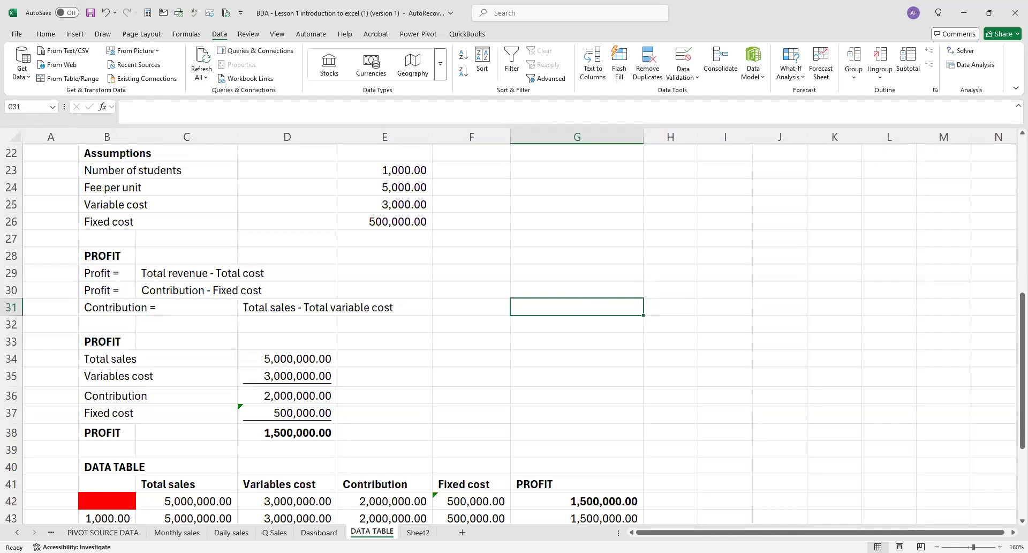
left_click(934, 454)
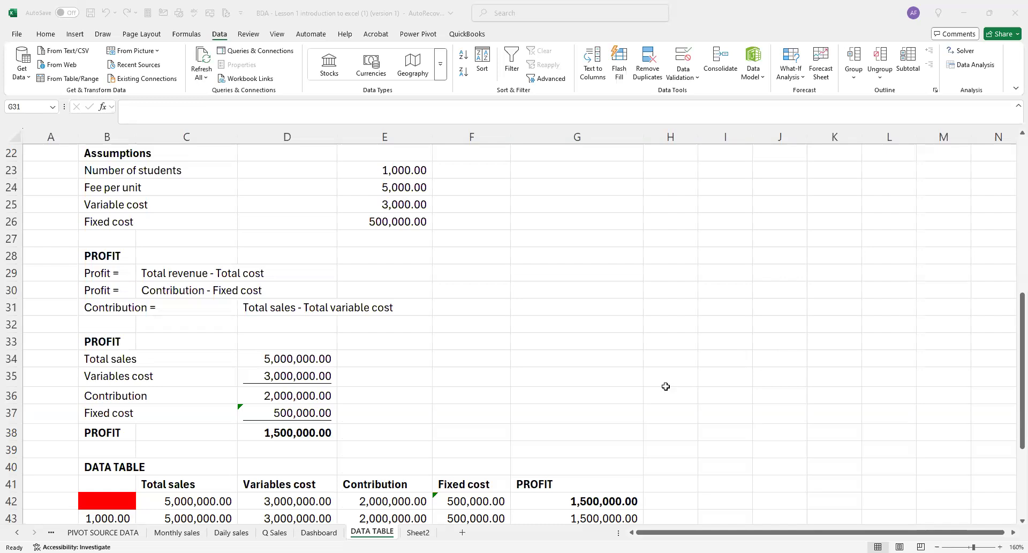
left_click(615, 440)
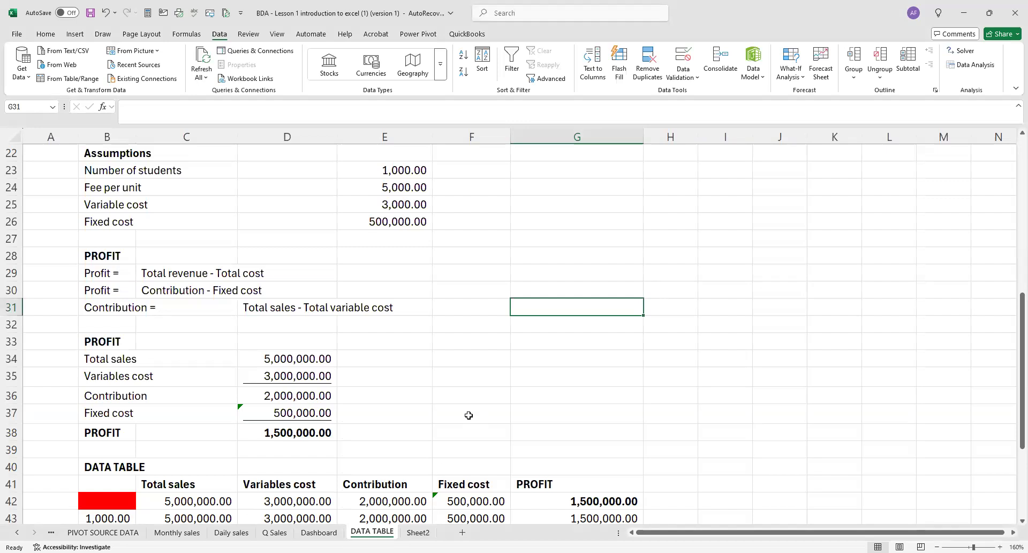
left_click(422, 380)
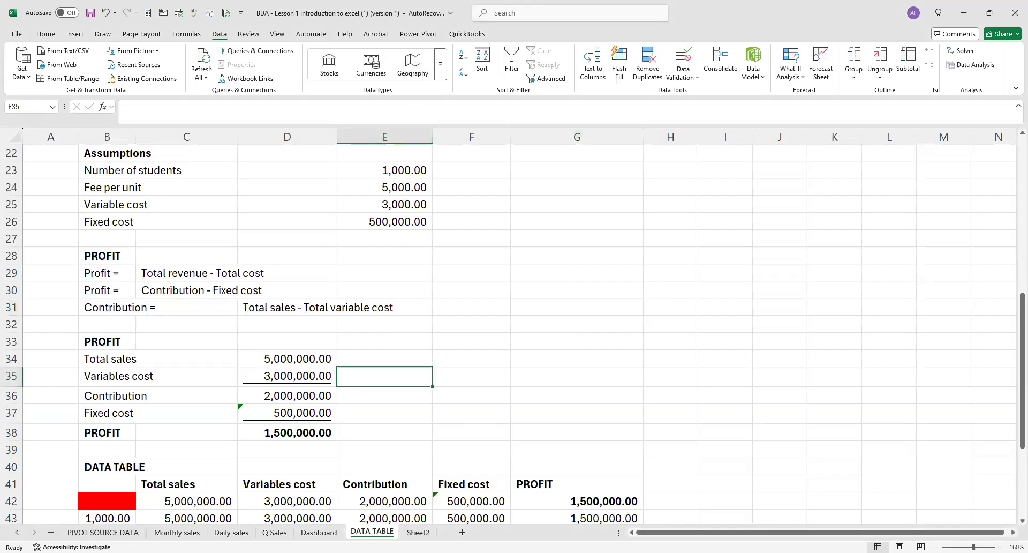
Go back through the workbook's earlier sheets to the common functions overview on Sheet7.
left_click(51, 532)
left_click(51, 532)
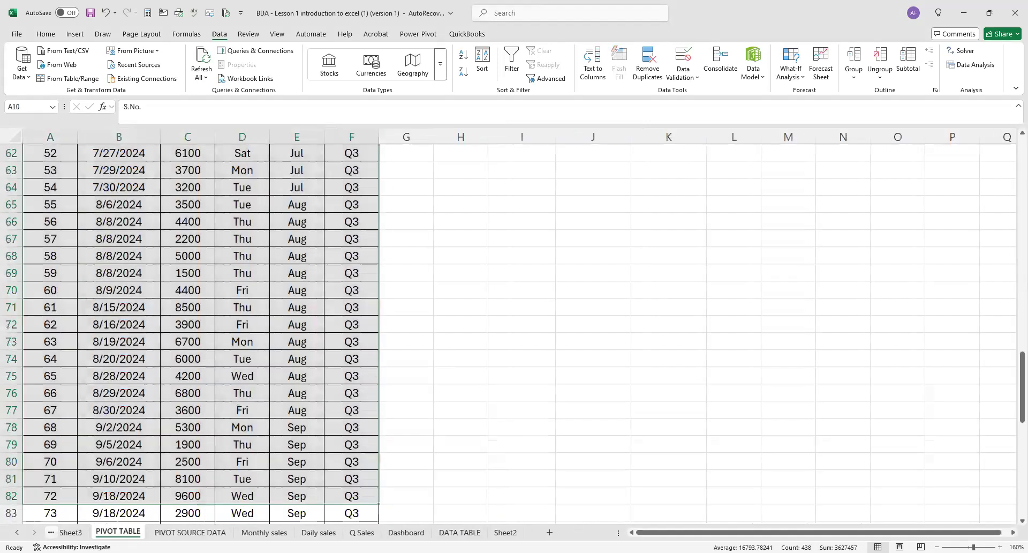
left_click(50, 532)
left_click(51, 532)
left_click(51, 532)
left_click(51, 531)
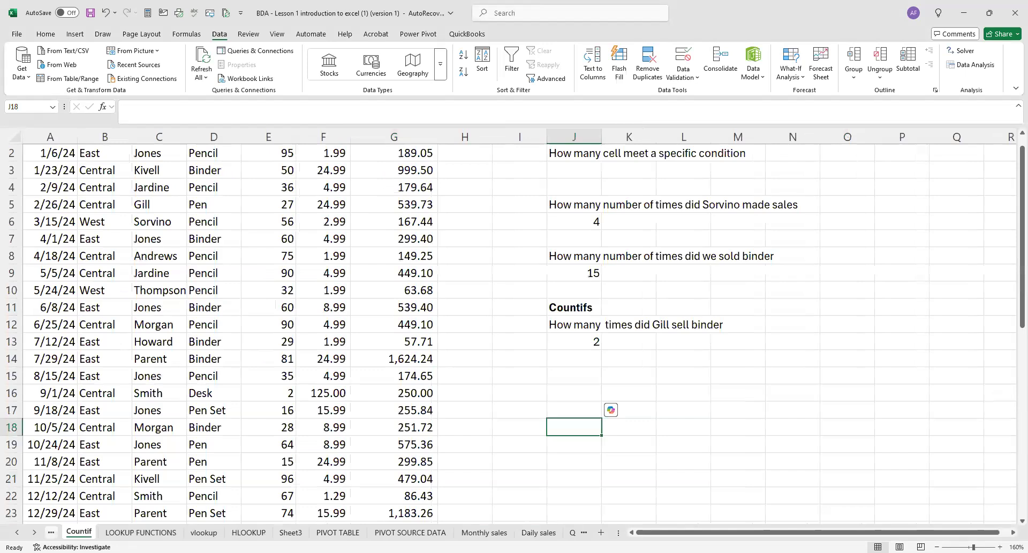
left_click(51, 532)
left_click(51, 532)
left_click(51, 532)
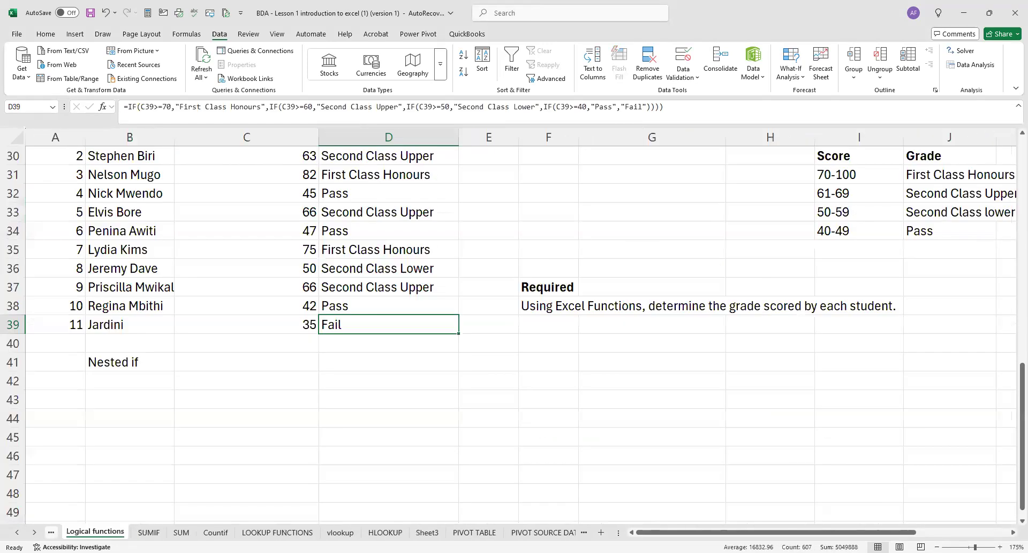
left_click(51, 532)
left_click(51, 531)
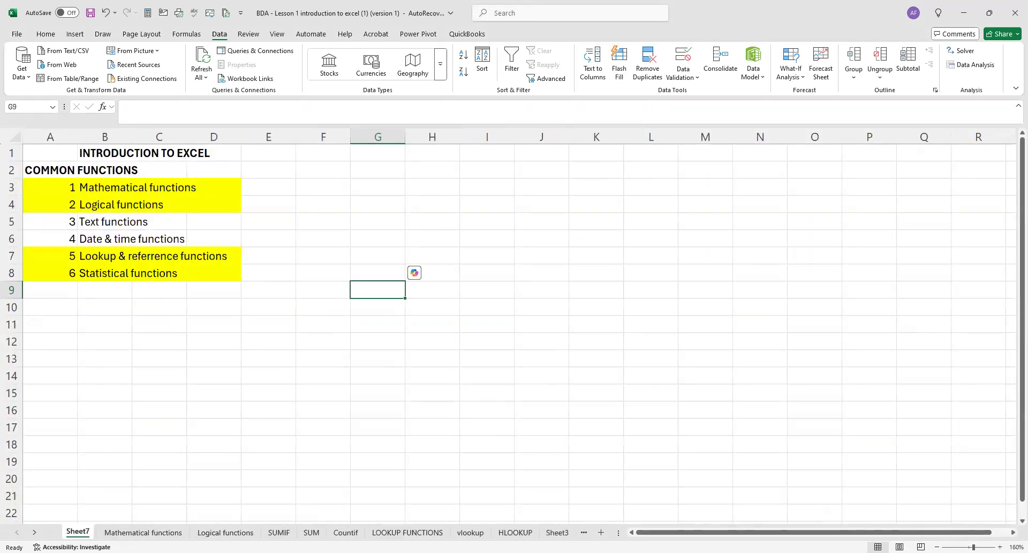
Review the Mathematical functions sheet, the Sheet7 overview and the SUMIF sheet as a recap of the functions covered.
left_click(130, 531)
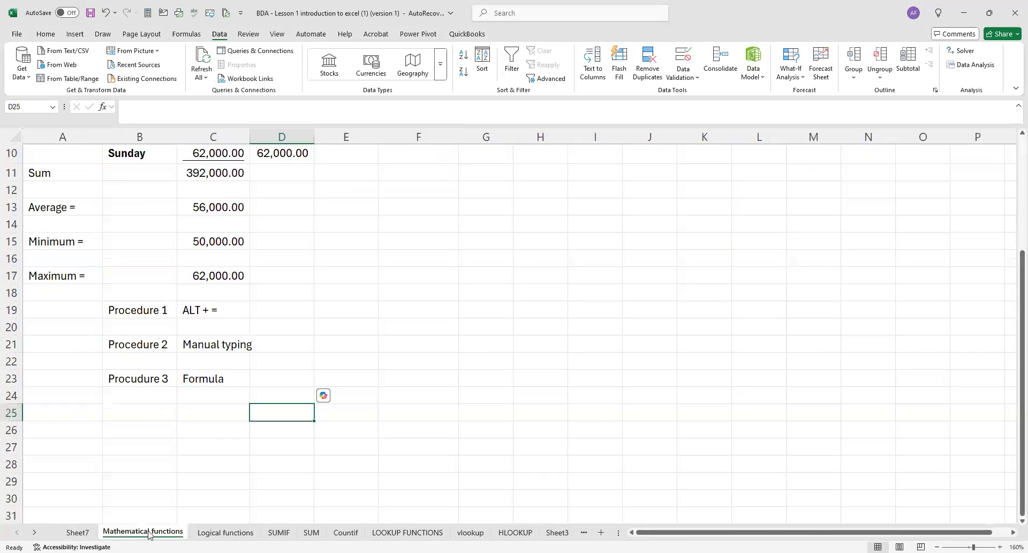
left_click(78, 532)
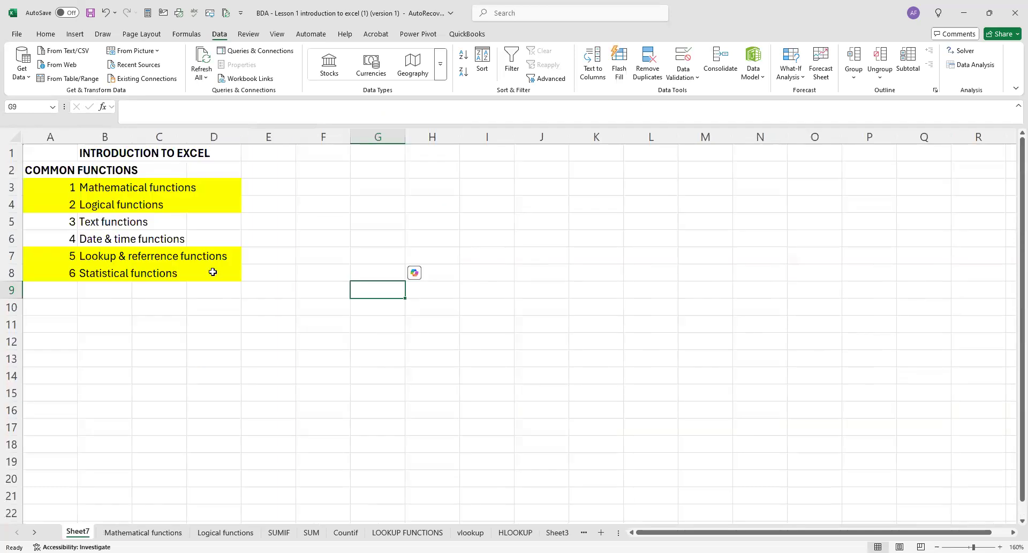
left_click(180, 532)
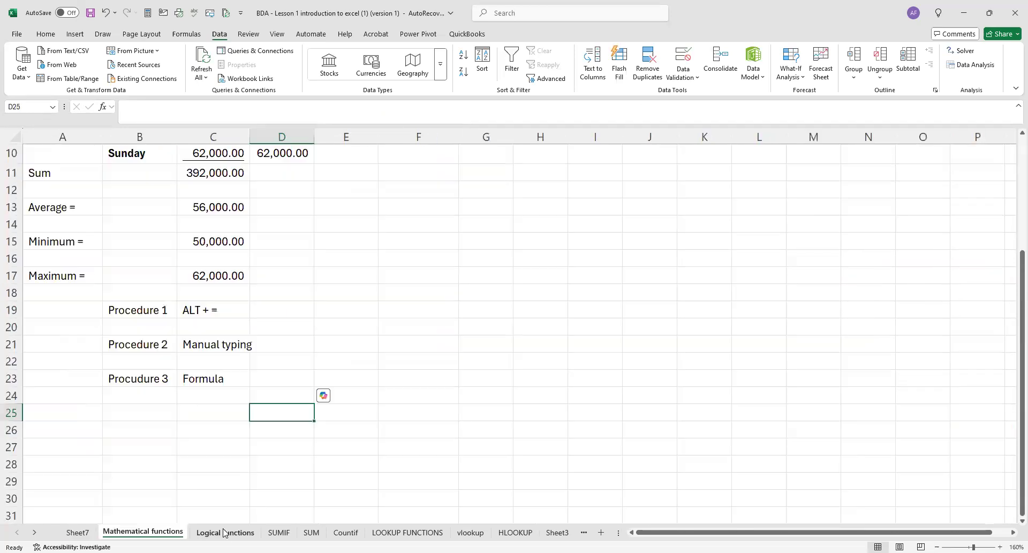
left_click(256, 533)
left_click(278, 532)
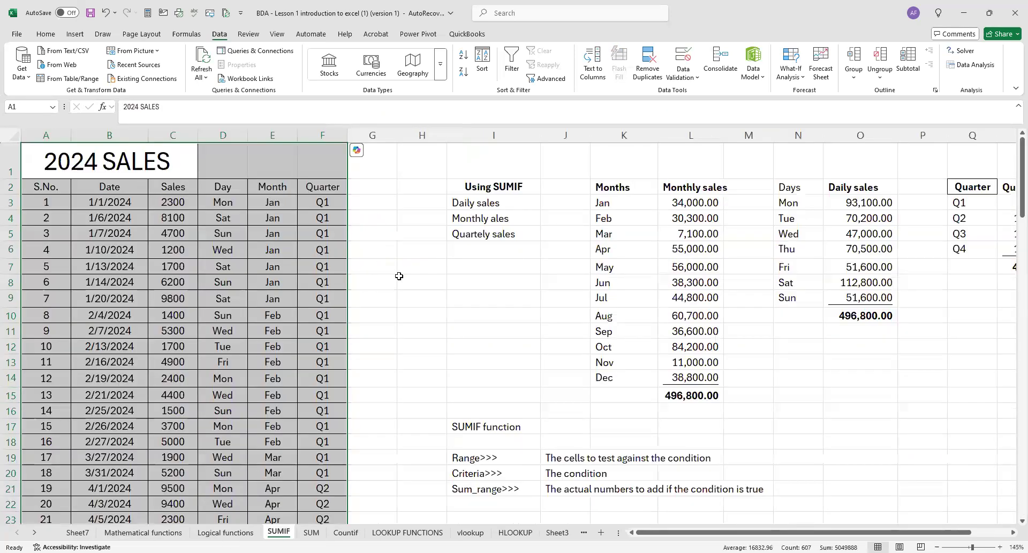
left_click(399, 277)
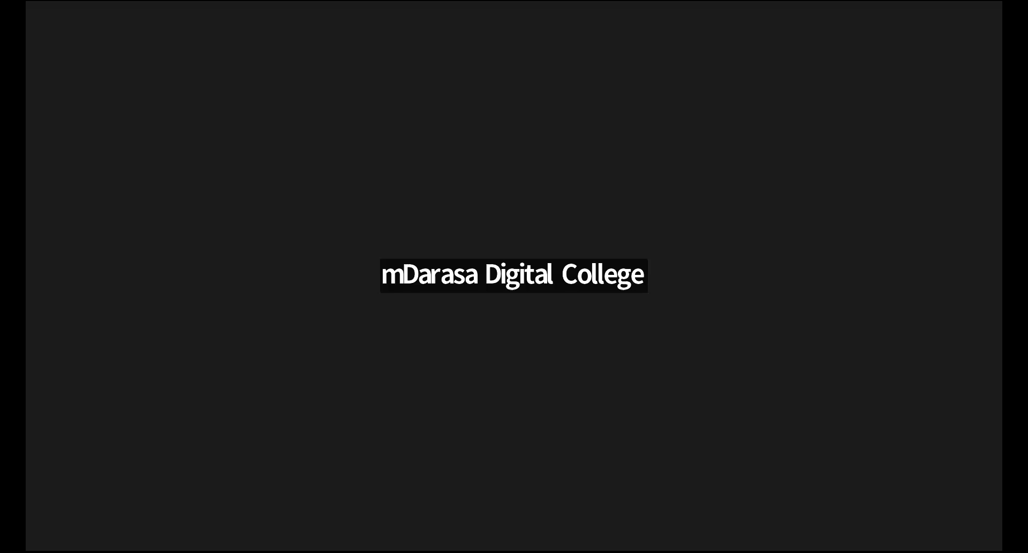